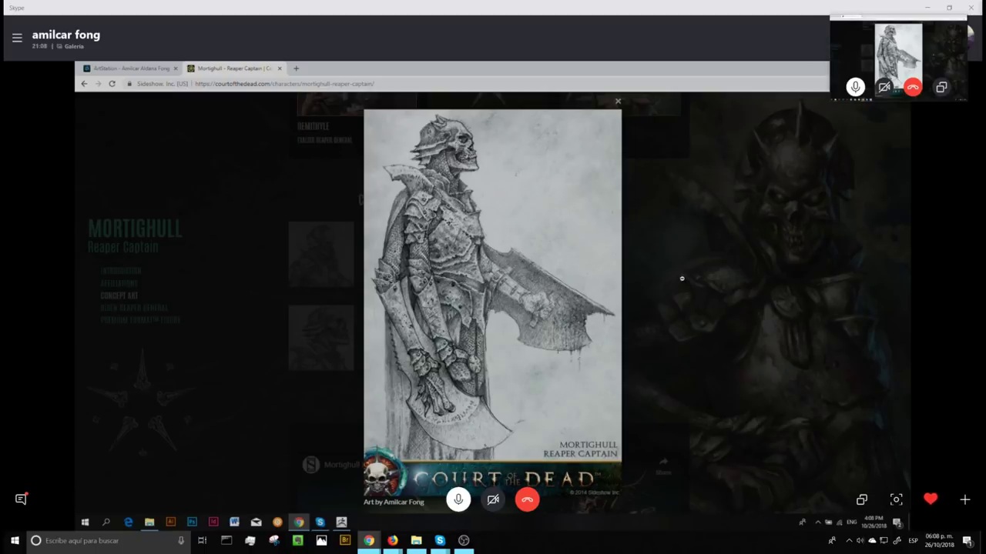
- Switch to the artist's ArtStation profile and look over the artwork thumbnails in the portfolio
left_click(135, 70)
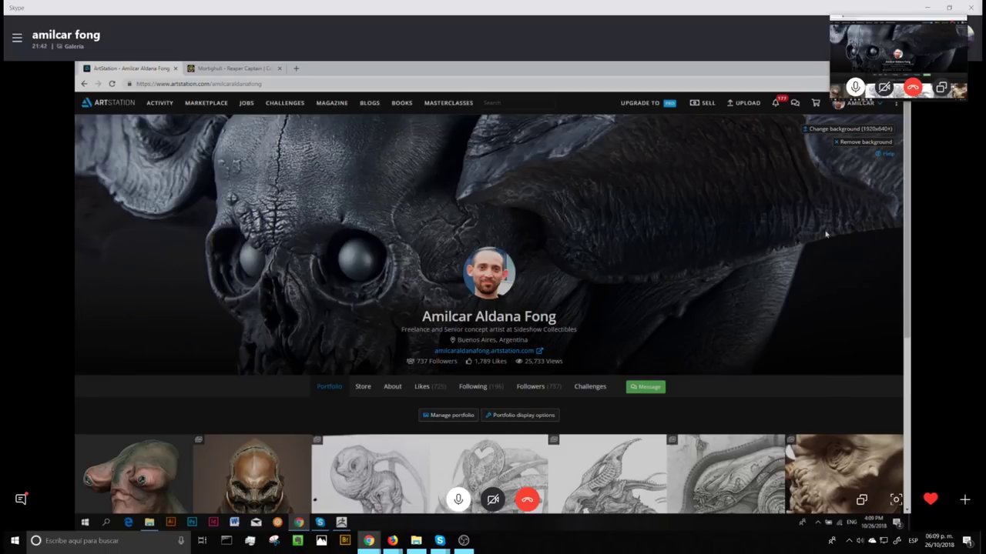
left_click_drag(908, 189, 908, 192)
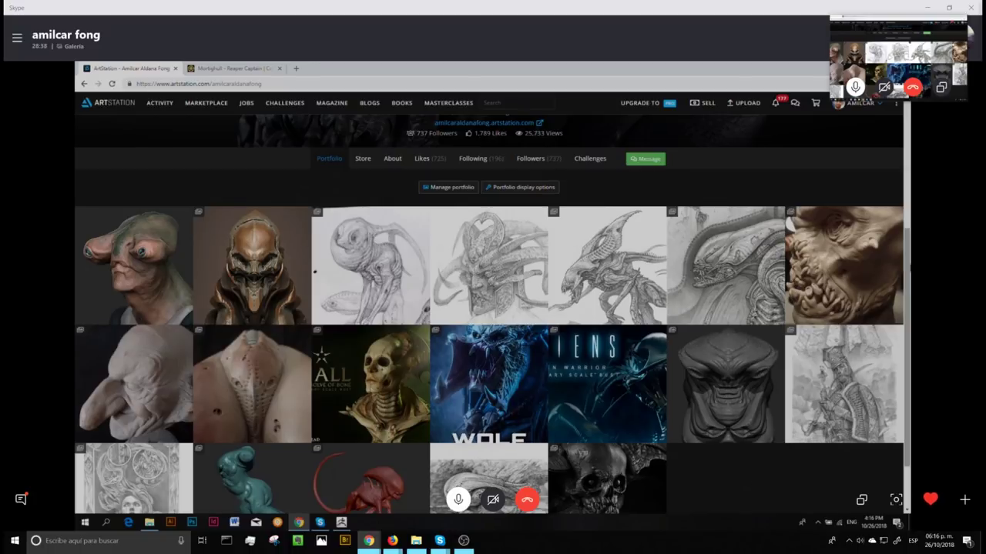
scroll(747, 481, "down", 1)
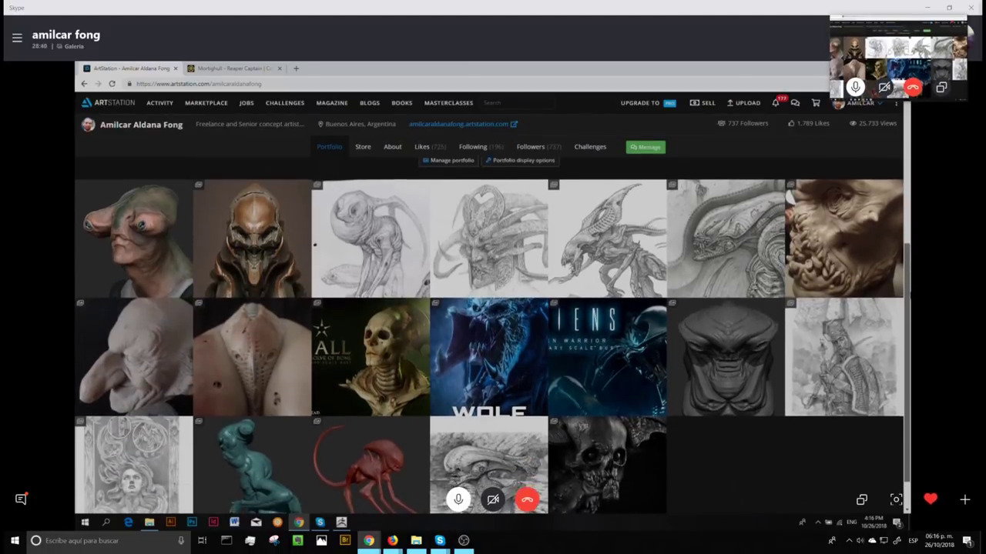
scroll(812, 434, "down", 1)
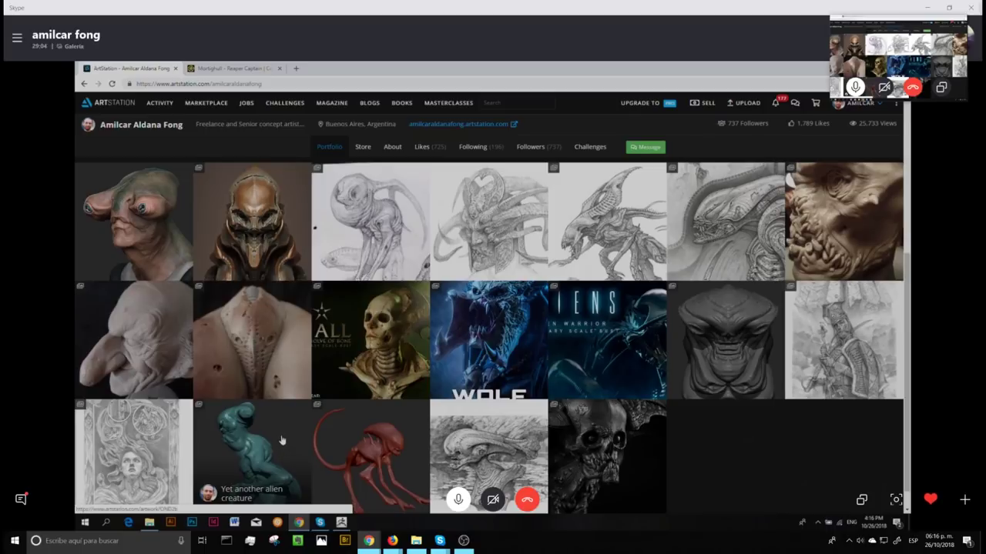
- Open the "Yet another alien creature" artwork and view the front close-up of the creature's upper body
left_click(278, 461)
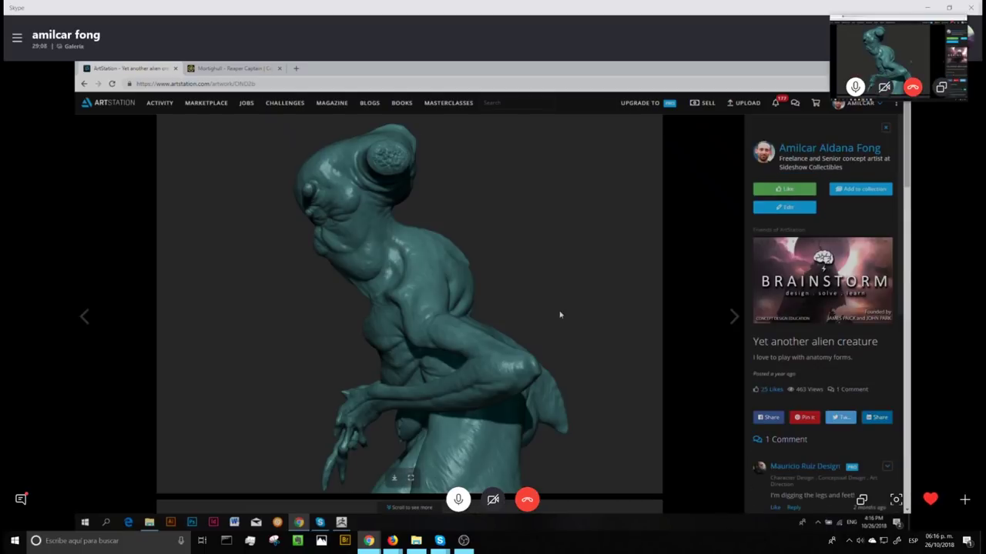
scroll(908, 174, "down", 1)
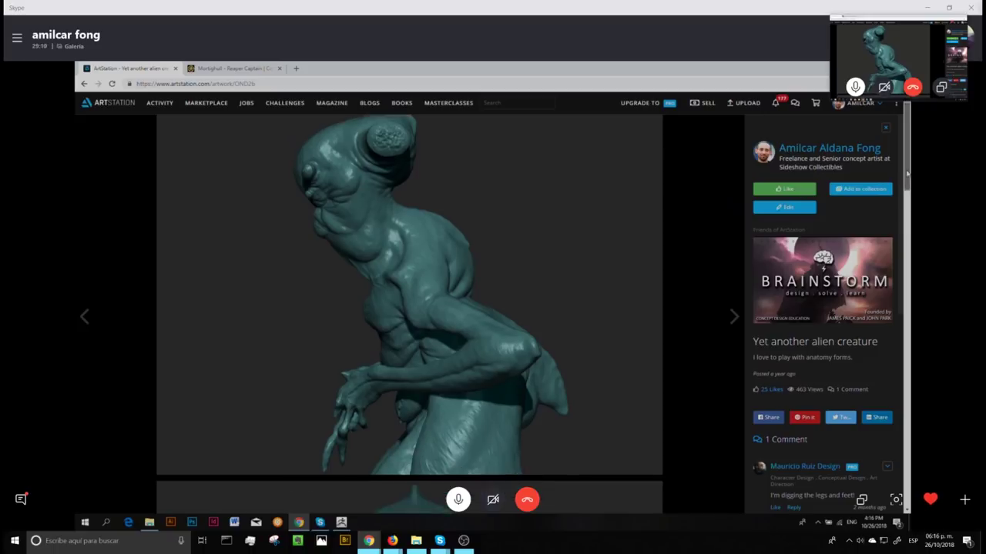
left_click_drag(907, 174, 907, 416)
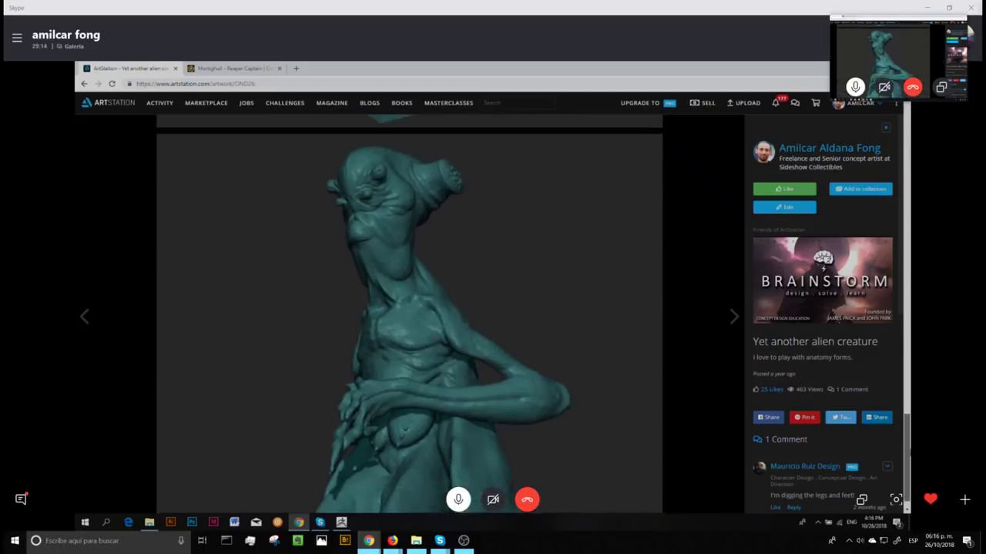
left_click_drag(909, 452, 907, 451)
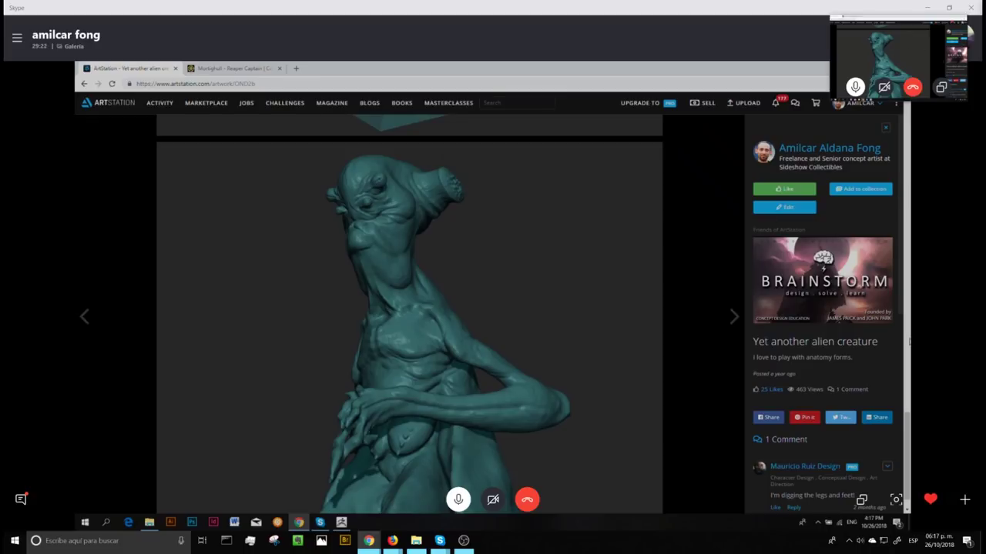
left_click_drag(908, 447, 909, 433)
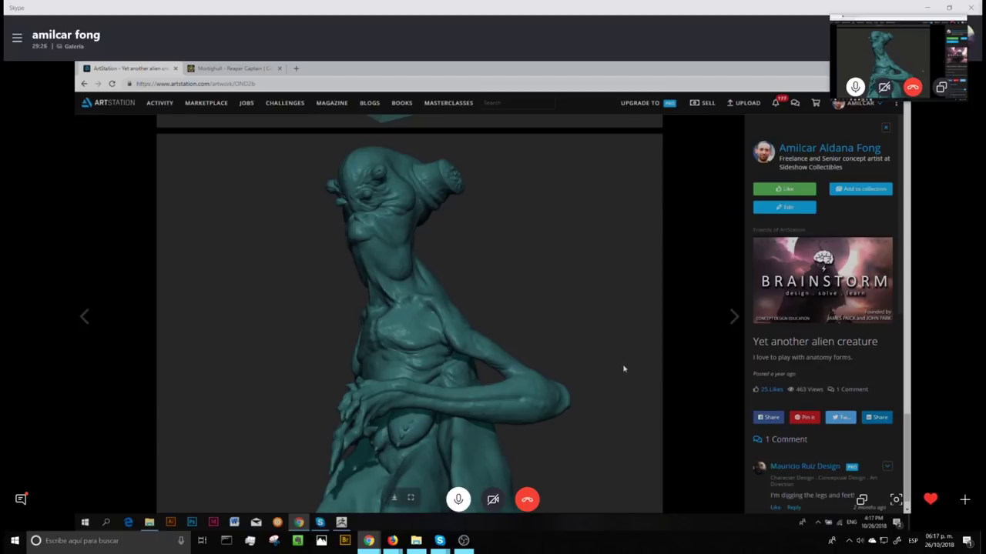
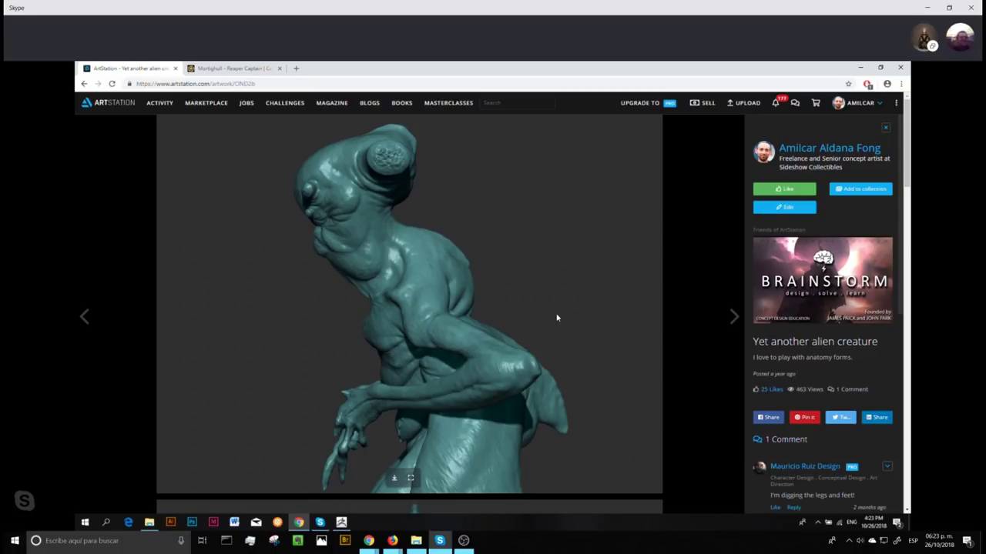
- Examine the creature's full-body render on its base and the last upper-body close-up of the artwork
left_click_drag(908, 175, 907, 416)
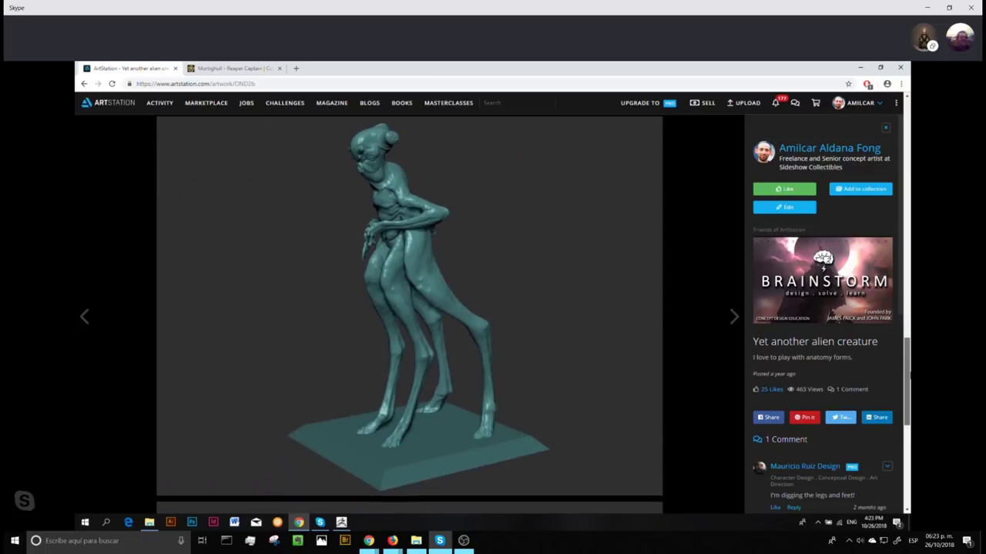
left_click_drag(907, 369, 907, 364)
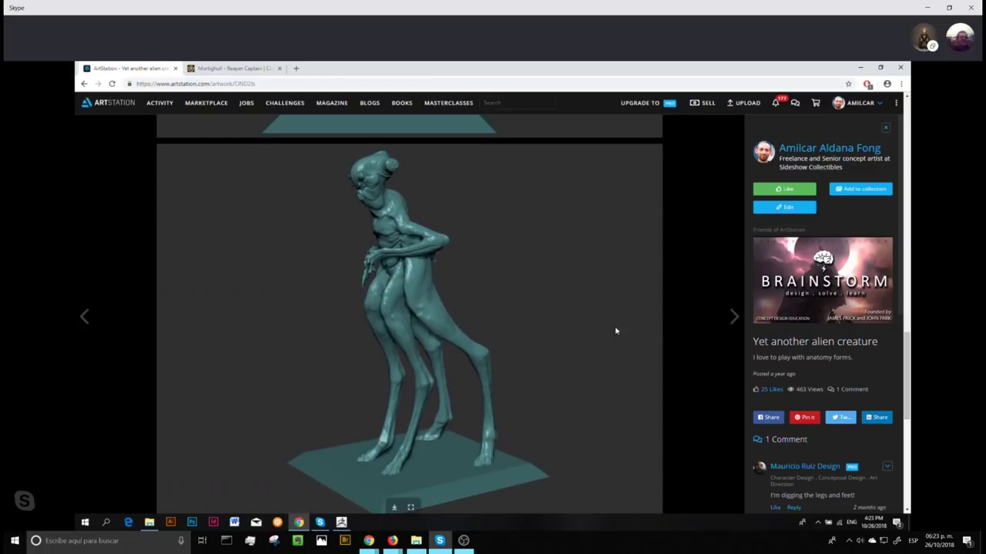
left_click_drag(907, 336, 908, 339)
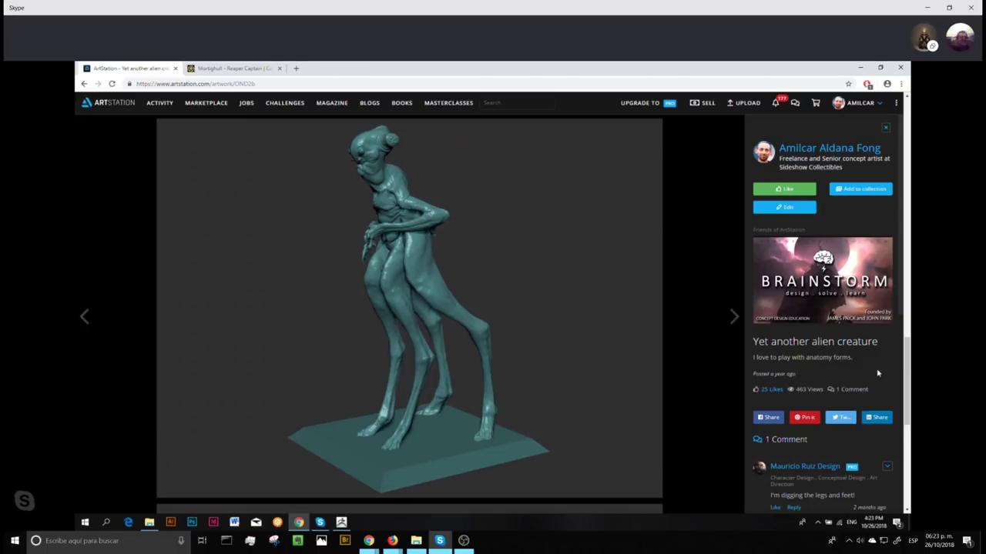
left_click_drag(908, 360, 908, 445)
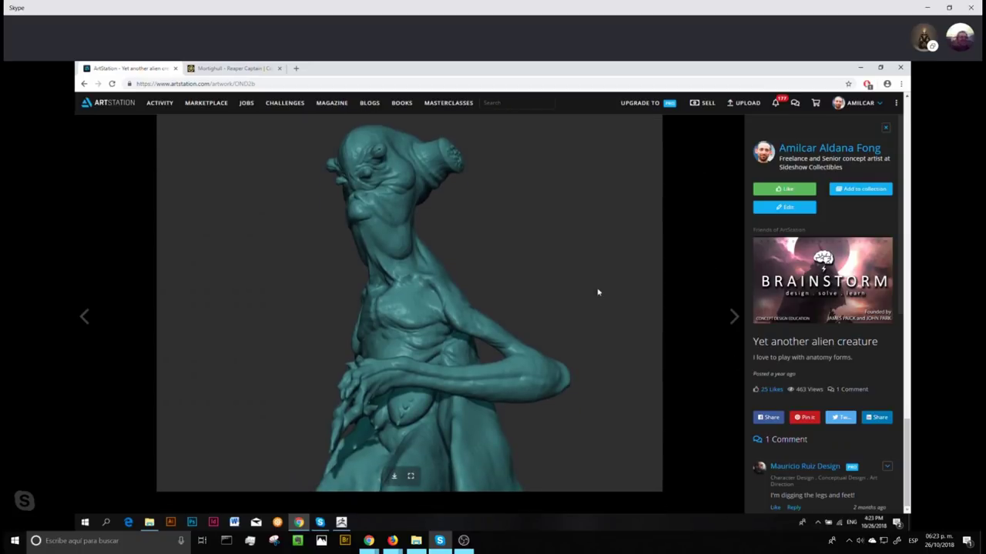
- Return to the artist's portfolio, open CANCELLED BUST PROJECT and view the photo of the whole clay bust
mouse_move(834, 155)
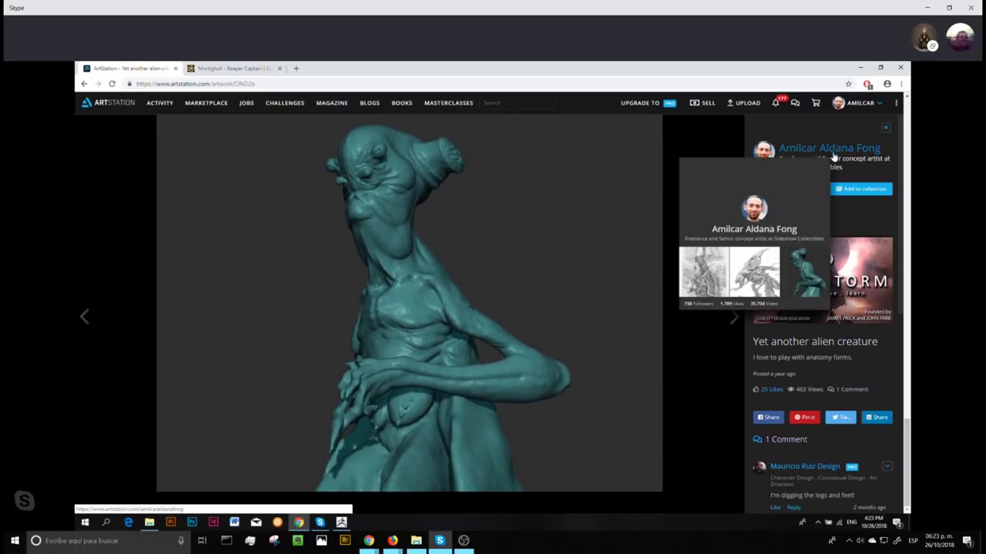
left_click(836, 155)
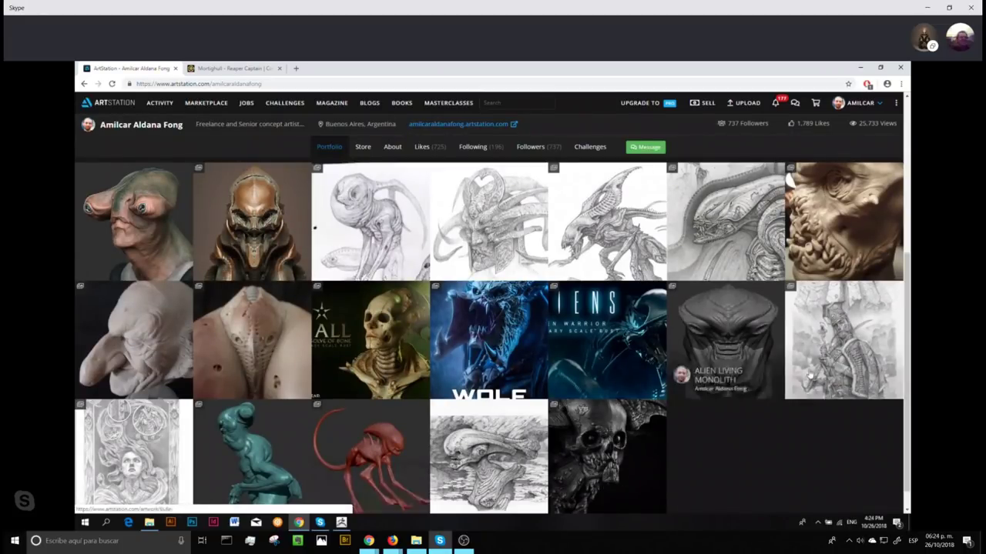
left_click(857, 256)
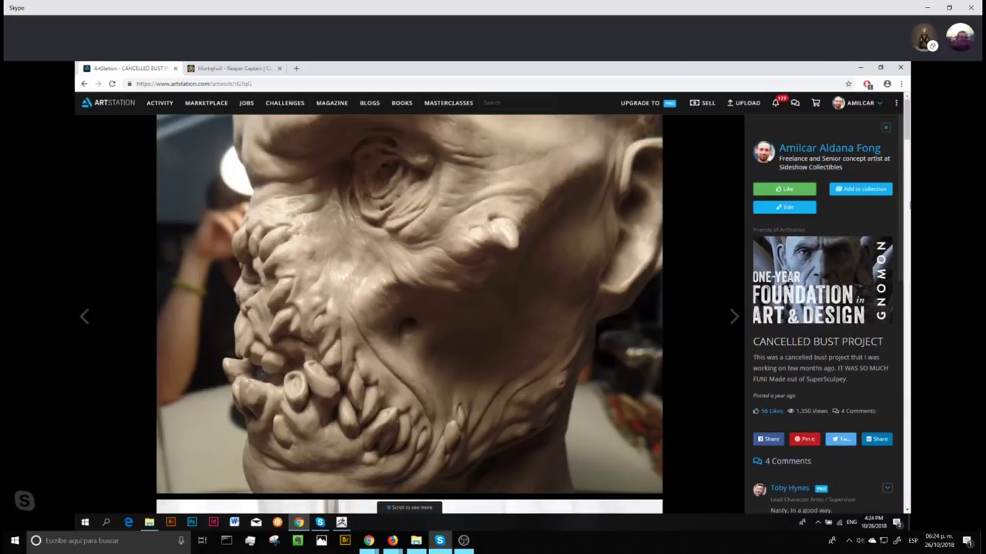
scroll(638, 382, "down", 1)
left_click_drag(907, 123, 907, 121)
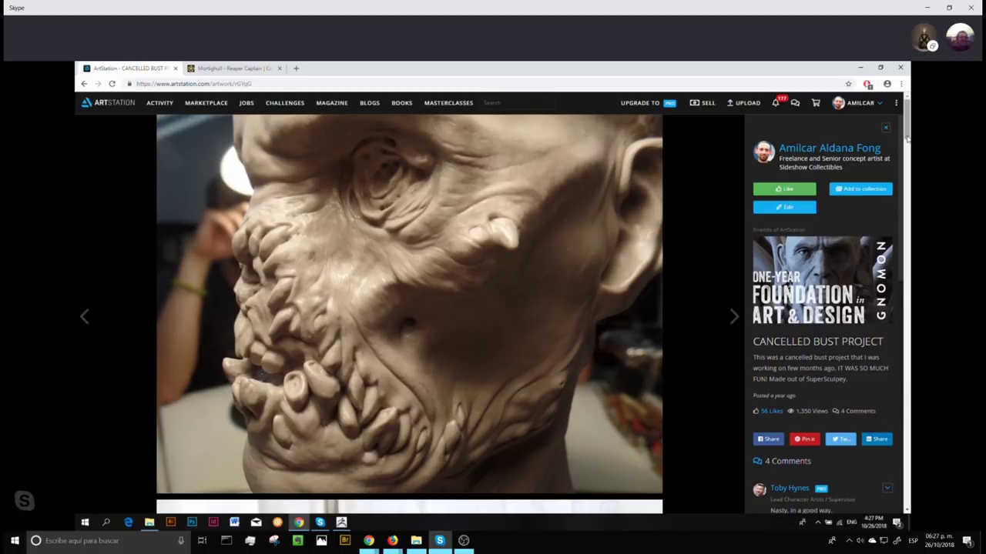
left_click_drag(907, 130, 908, 312)
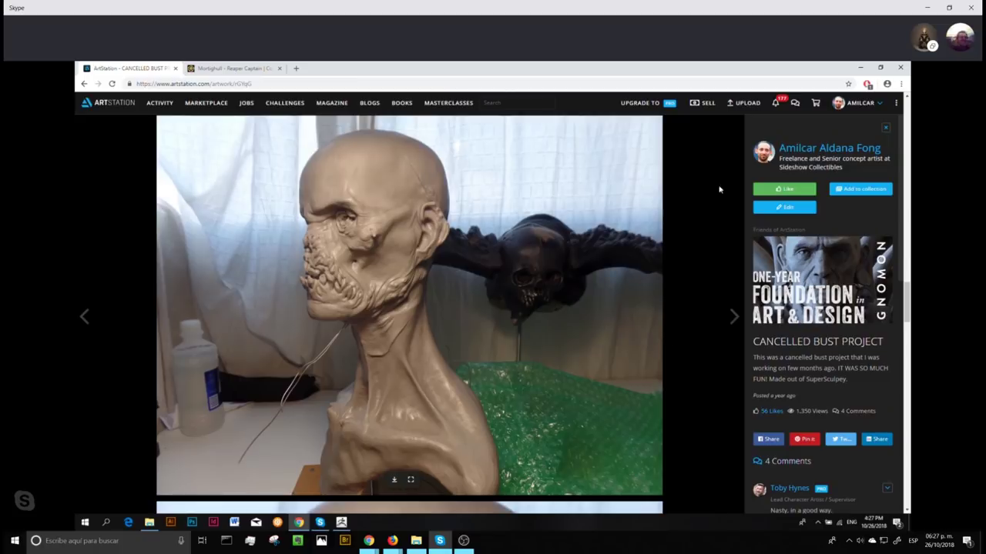
- Open the ALIEN KING sketches from the artist's portfolio and look through the alien head drawings
left_click(801, 157)
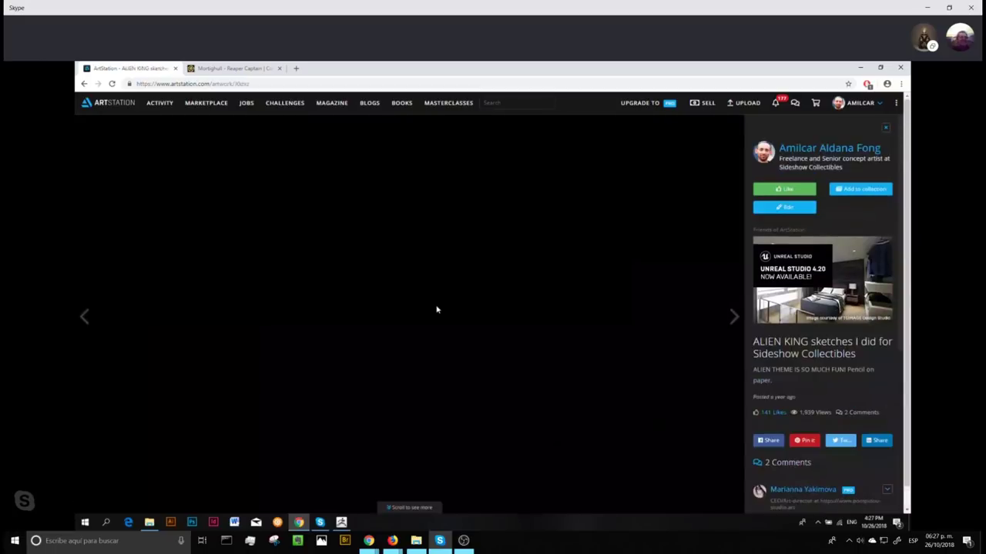
scroll(552, 402, "down", 4)
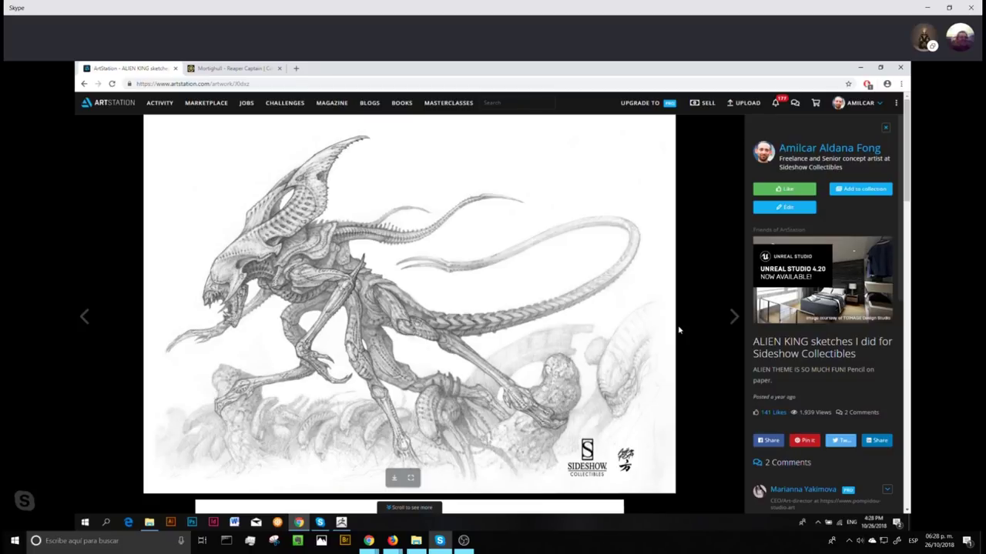
scroll(908, 183, "down", 1)
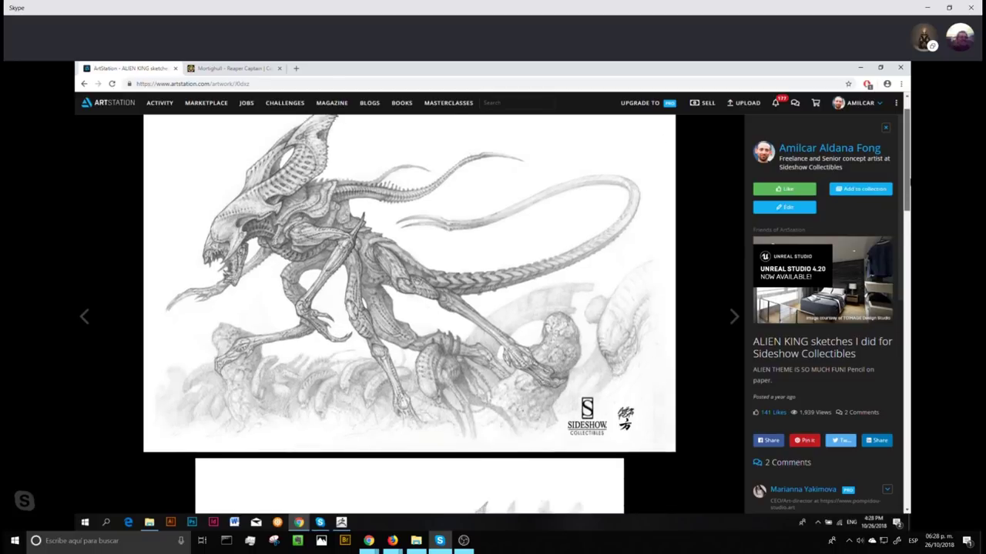
scroll(908, 182, "down", 5)
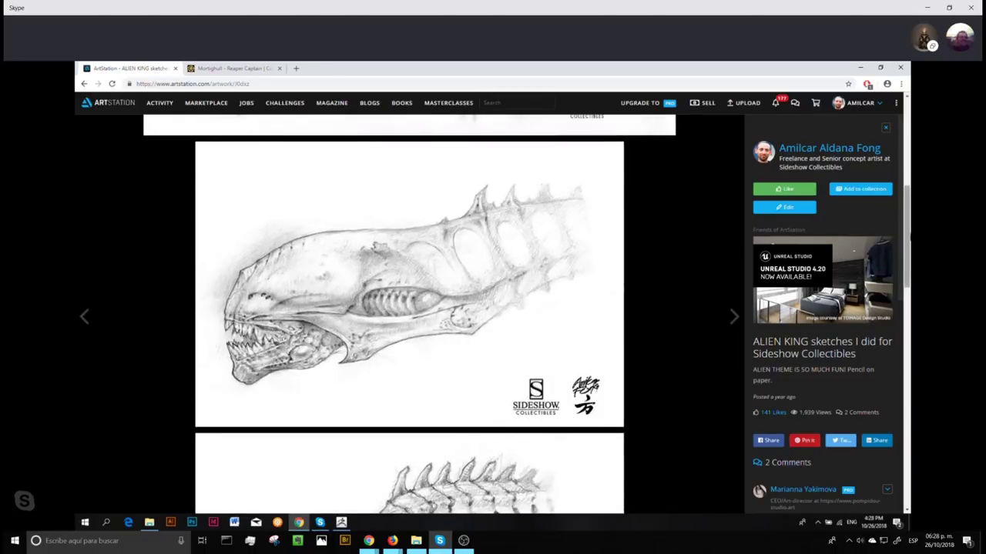
scroll(910, 239, "down", 1)
scroll(909, 245, "down", 6)
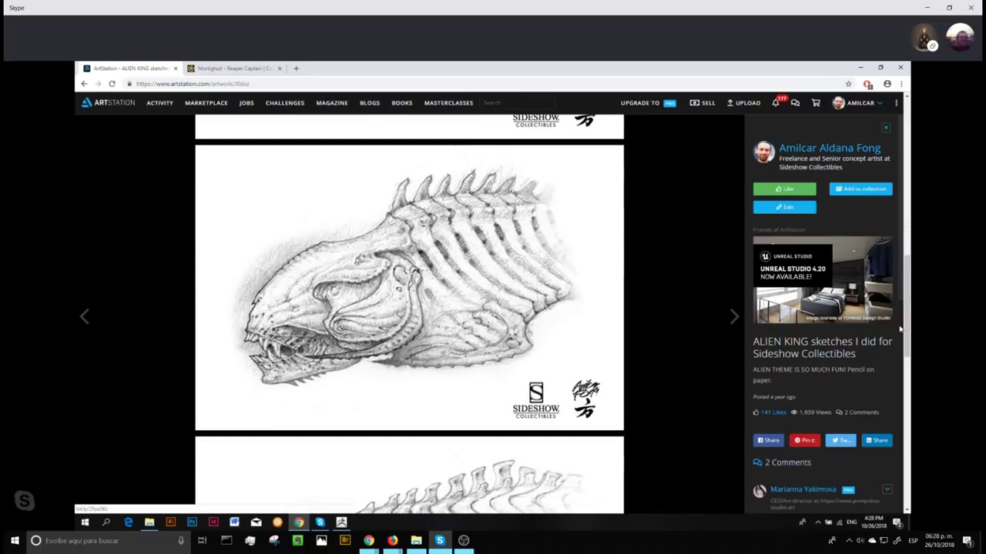
scroll(900, 310, "down", 4)
scroll(909, 328, "down", 2)
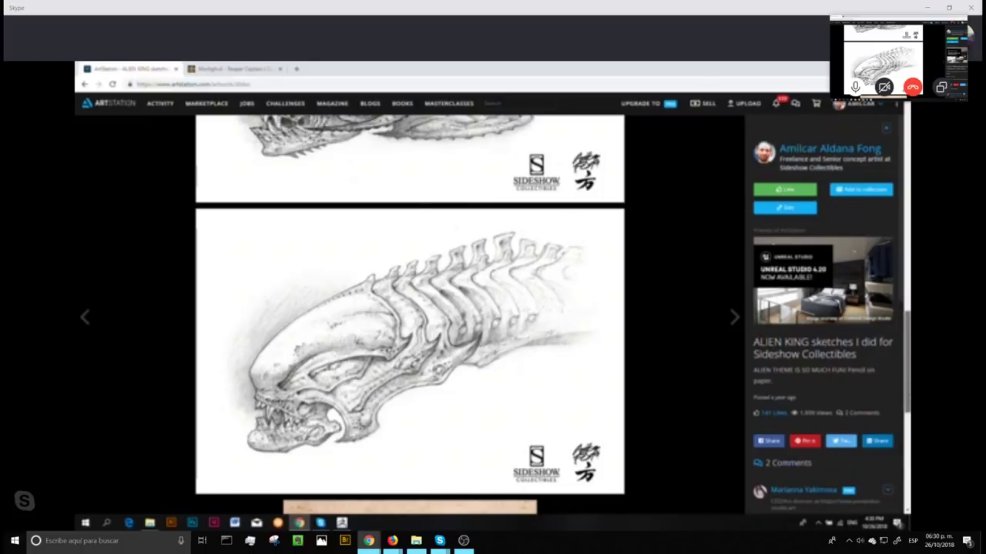
- Compare the last two alien head sketches and go back to the full-body Alien King drawing
scroll(410, 316, "up", 2)
scroll(410, 316, "down", 4)
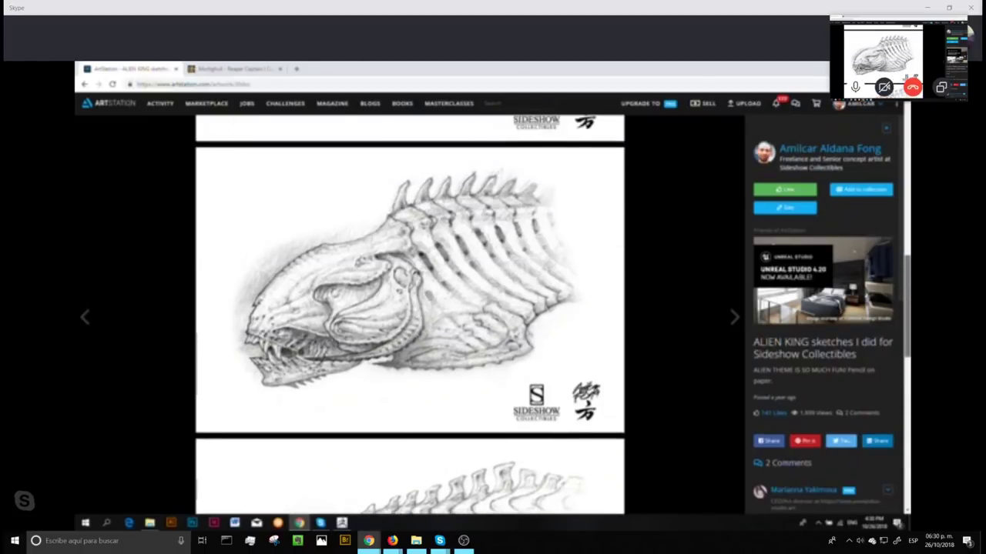
scroll(410, 316, "up", 8)
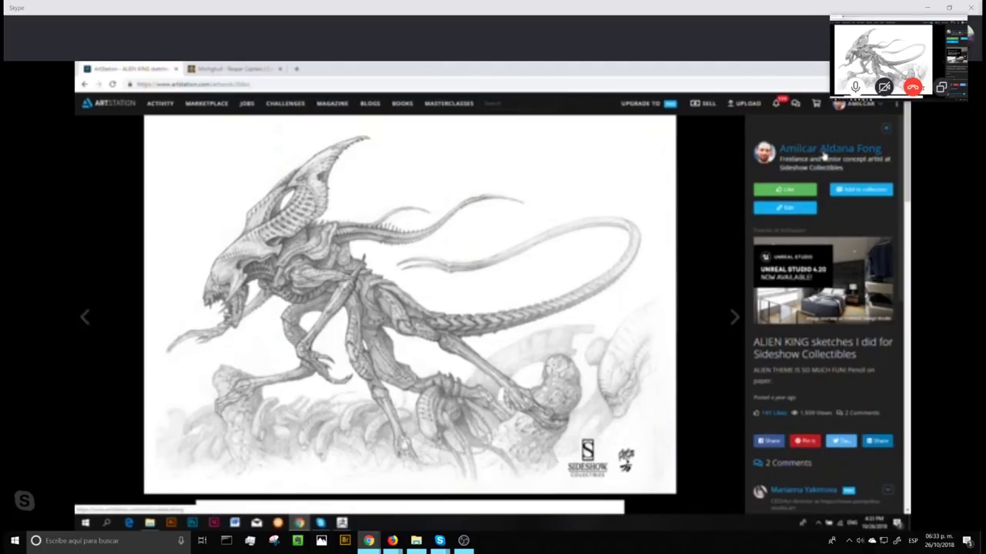
- Open XIALL : The Resolve of Bone from the artist's portfolio and view the first sculpting process photo
mouse_move(823, 157)
left_click(794, 156)
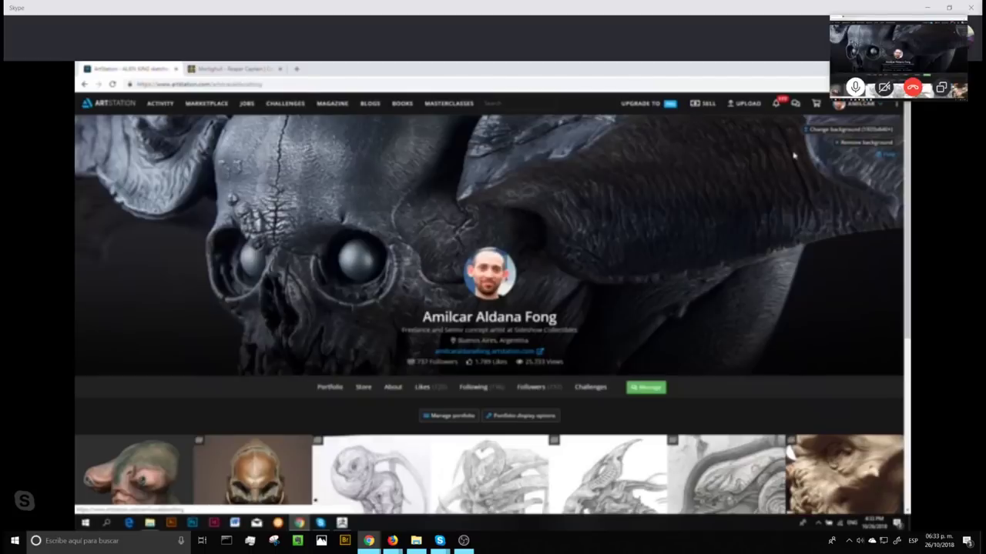
scroll(793, 156, "down", 5)
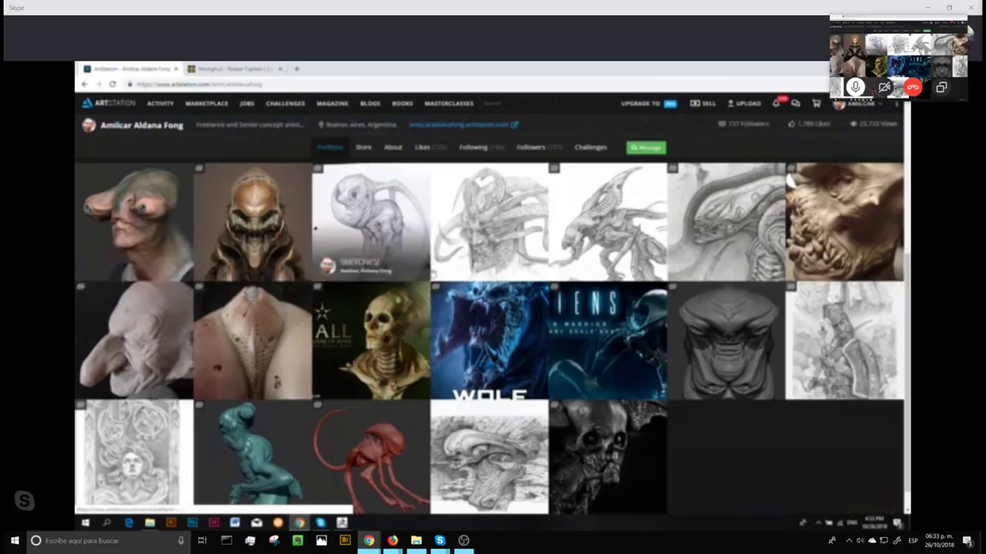
left_click(409, 355)
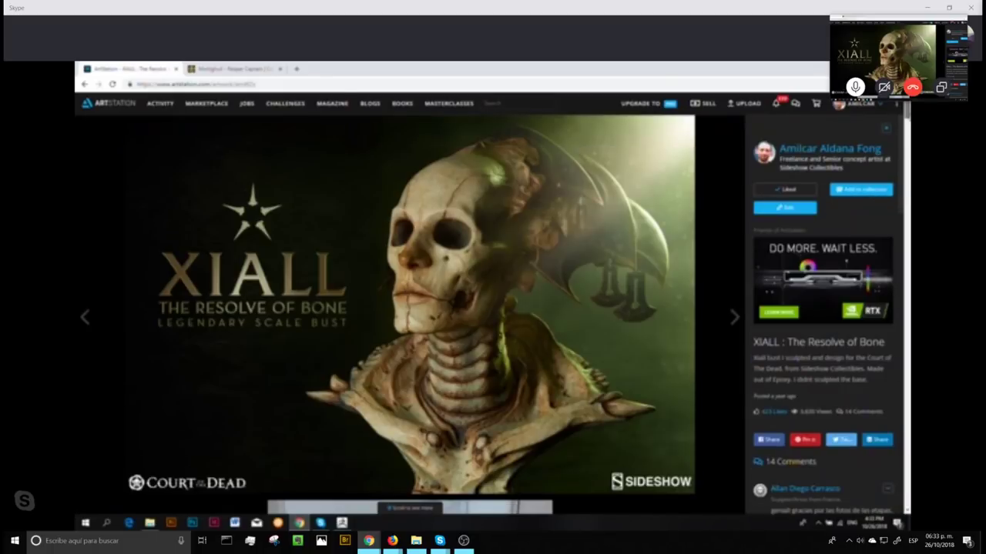
scroll(409, 308, "down", 5)
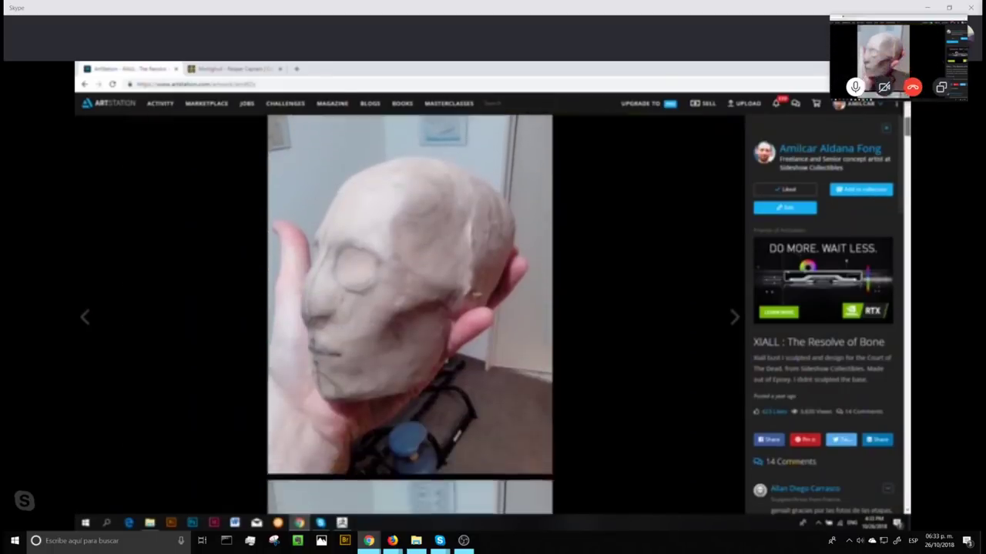
- Examine the side-view photo of the rough clay head held in a hand
left_click_drag(907, 133, 907, 132)
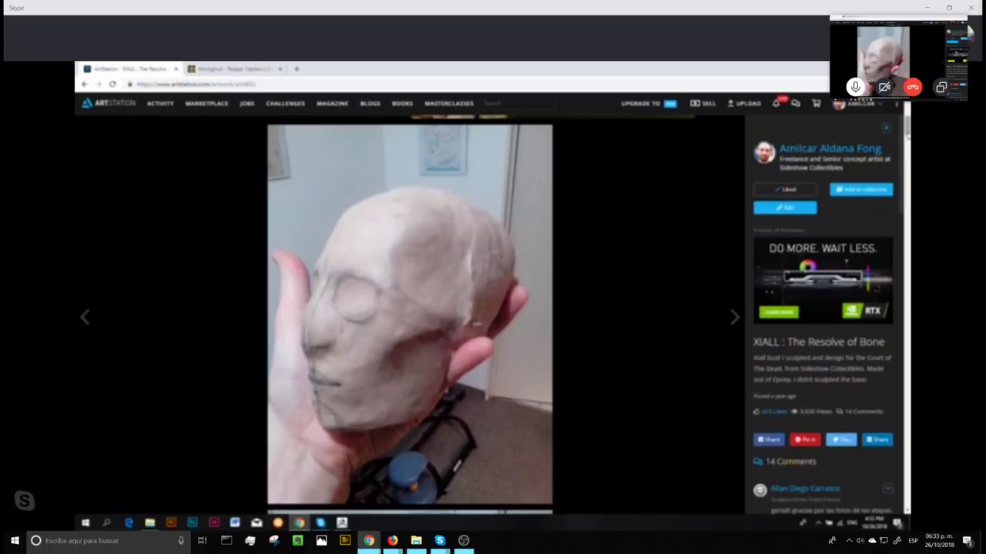
scroll(409, 308, "up", 1)
scroll(409, 308, "down", 3)
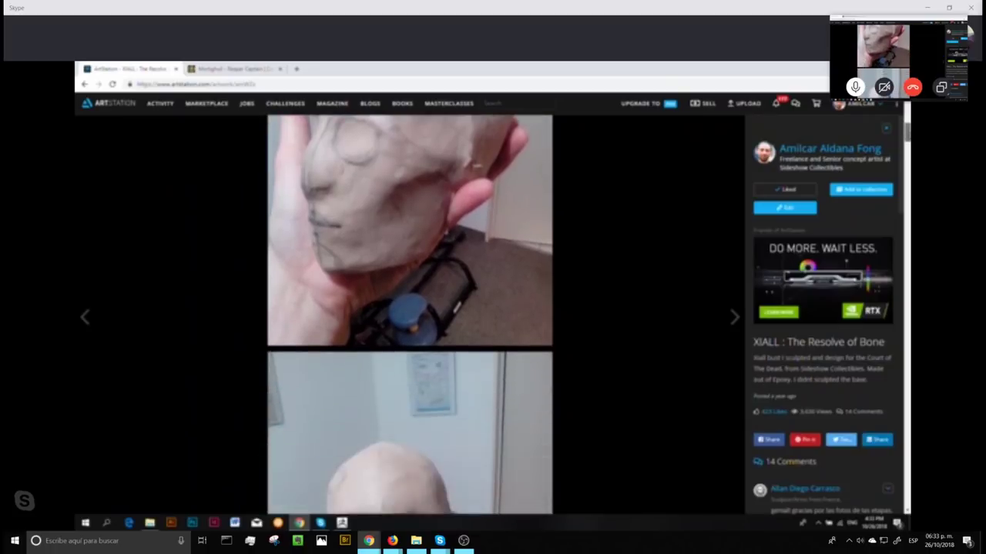
scroll(408, 308, "up", 3)
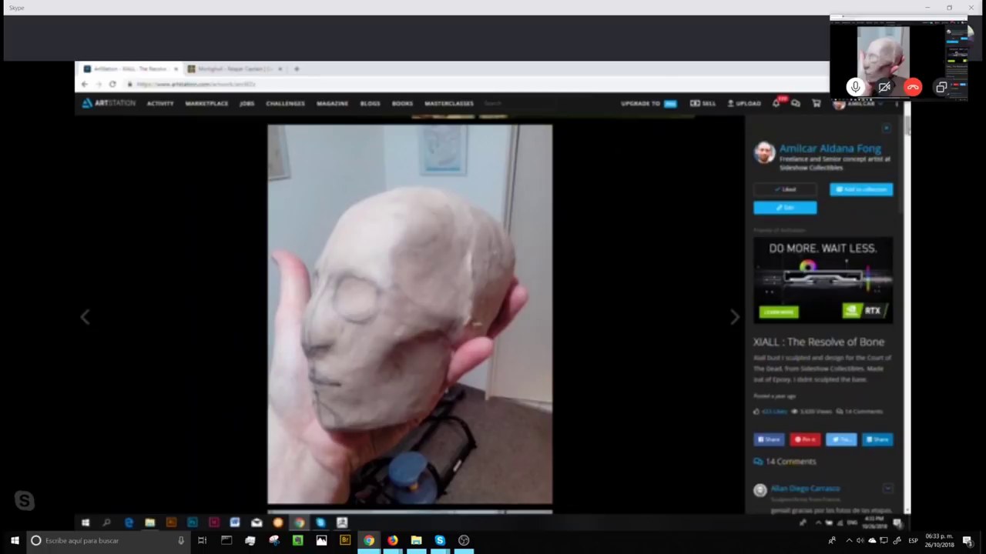
- Move on to the front-view photo of the rough clay head and examine its face
scroll(409, 308, "down", 5)
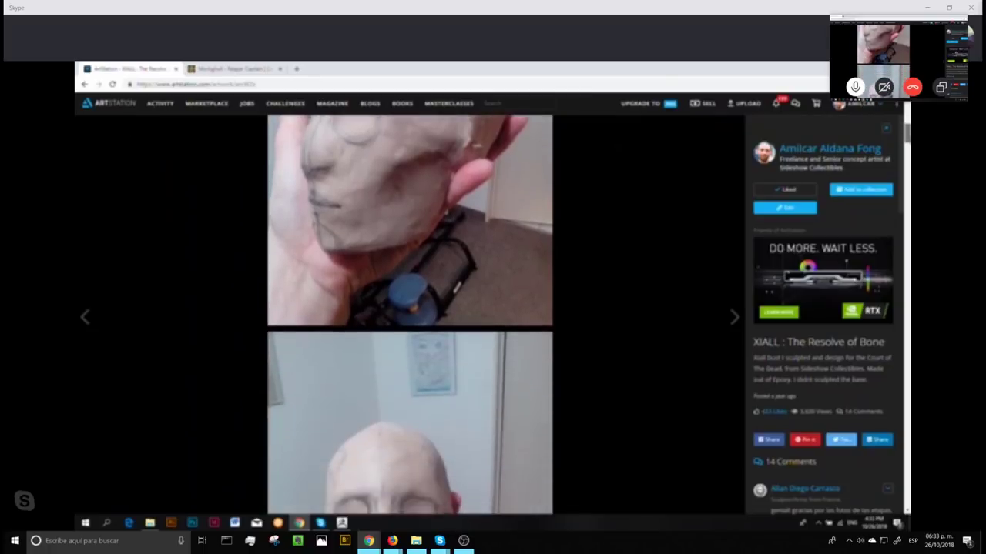
scroll(409, 314, "up", 1)
scroll(409, 313, "down", 1)
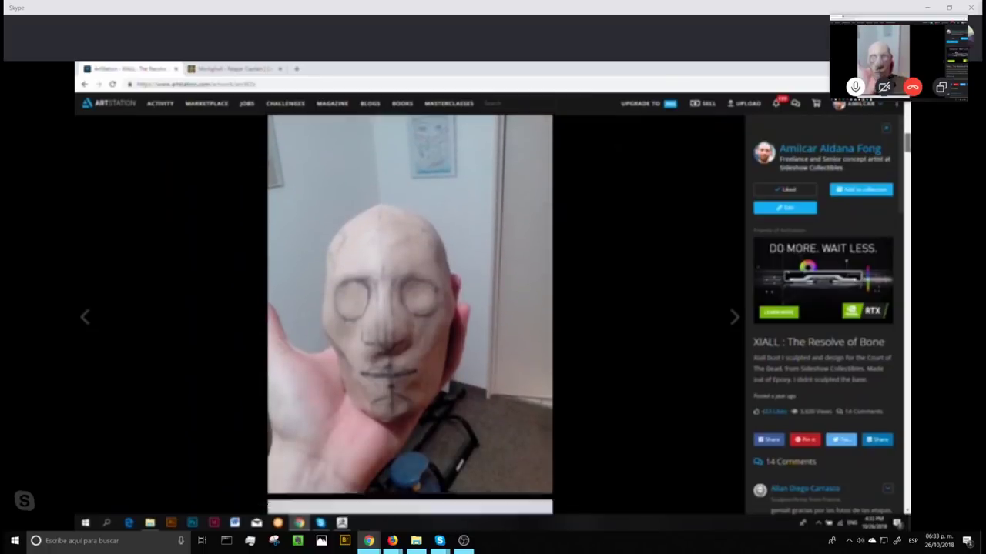
scroll(409, 314, "up", 1)
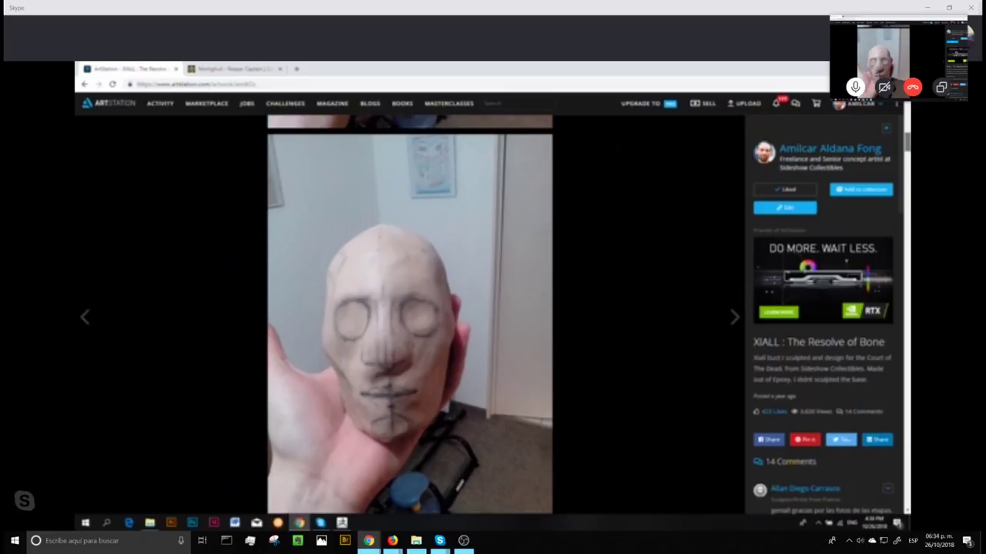
scroll(409, 308, "down", 1)
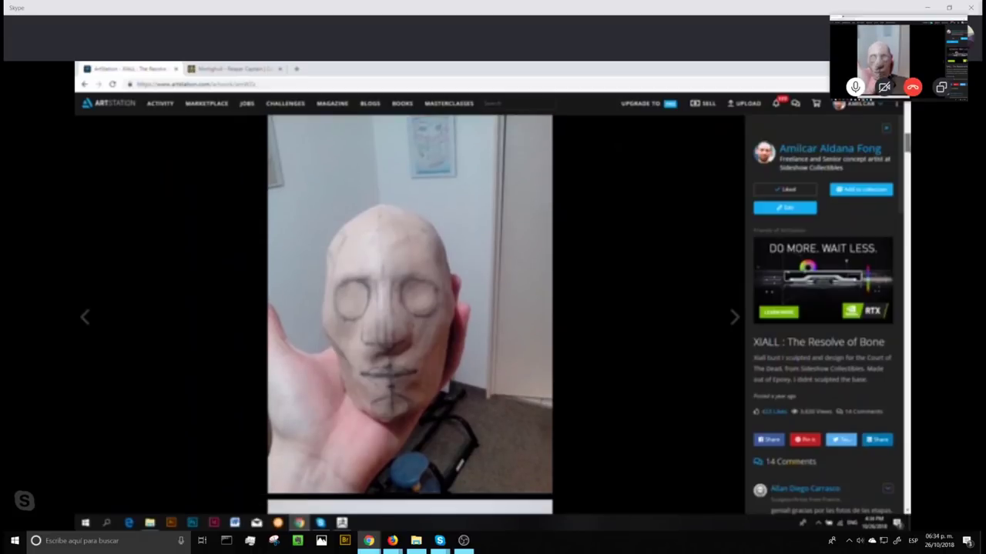
scroll(409, 314, "up", 1)
scroll(409, 313, "down", 1)
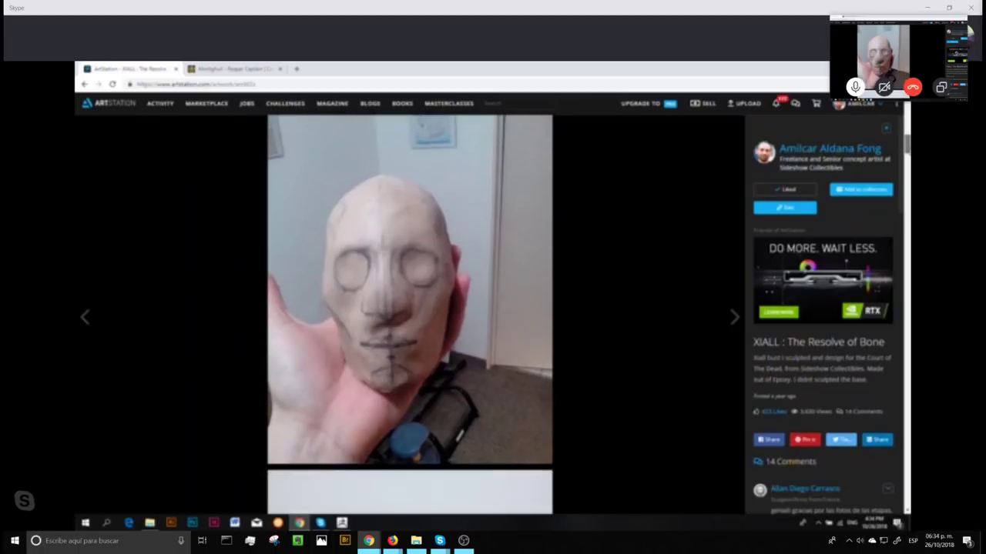
- Go through the refined head photos to the profile of the clay head with the horn and ribbed neck
scroll(409, 308, "down", 5)
scroll(409, 308, "up", 1)
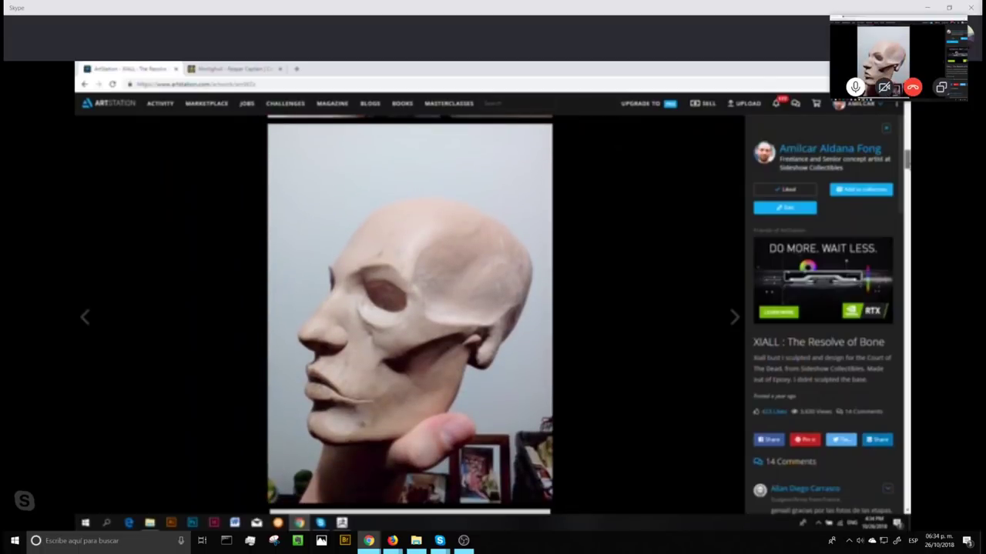
scroll(409, 316, "down", 5)
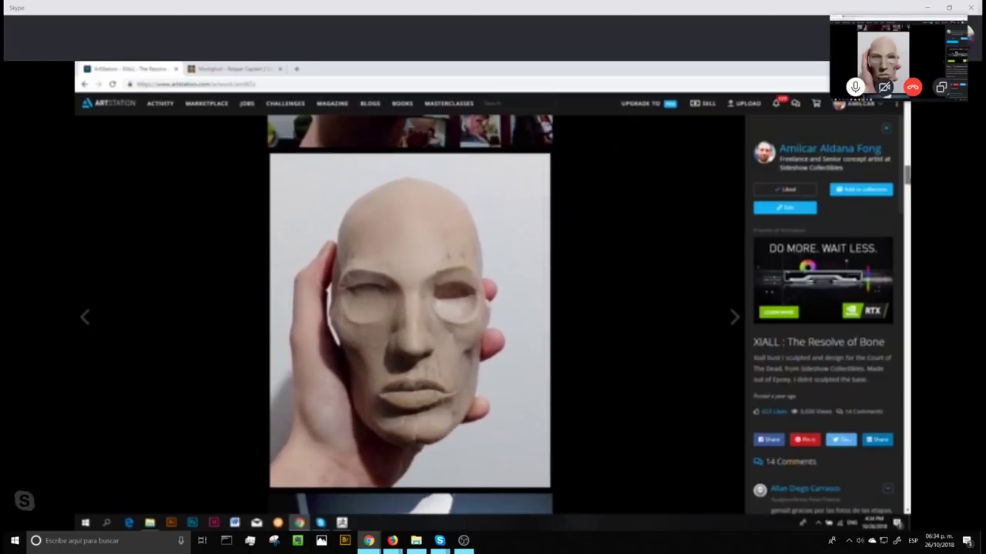
scroll(409, 316, "down", 10)
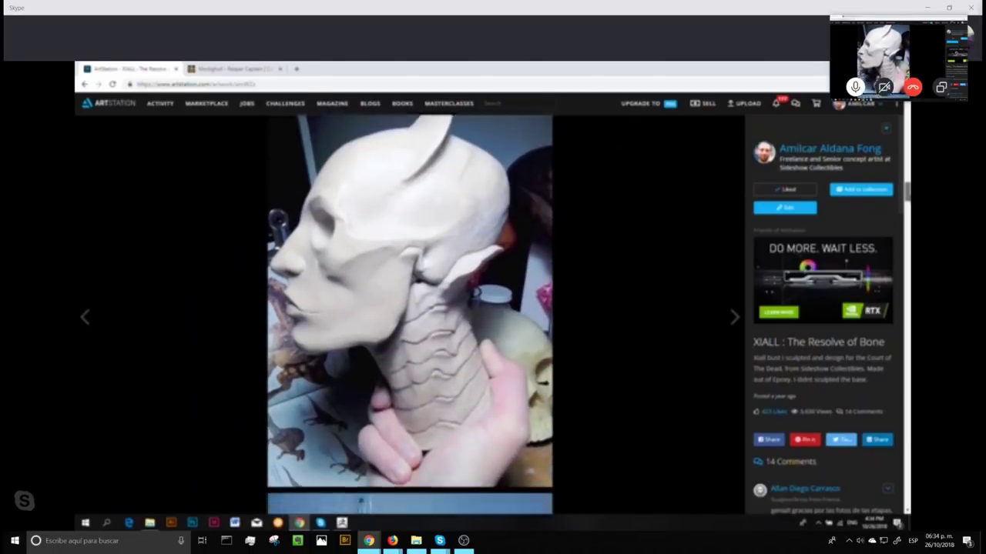
scroll(409, 315, "up", 1)
scroll(408, 316, "up", 1)
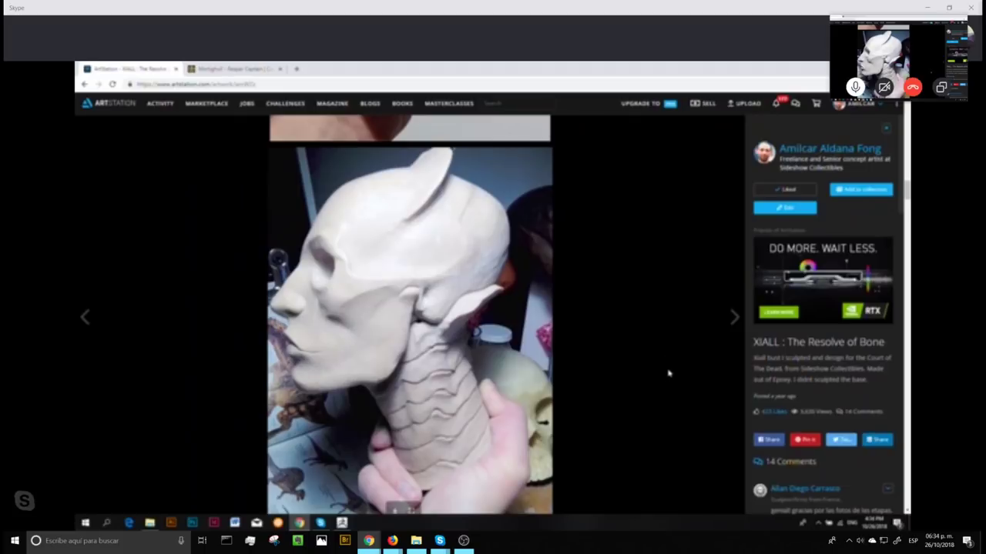
left_click_drag(907, 197, 908, 195)
scroll(908, 192, "down", 1)
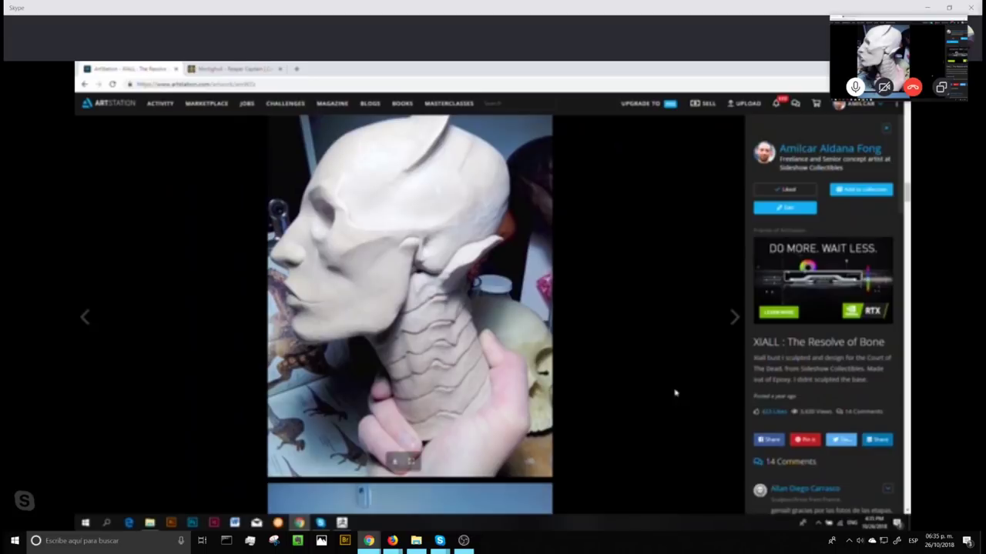
- Continue through the XIALL process photos to the full bust in profile and the front view of its face
left_click(927, 227)
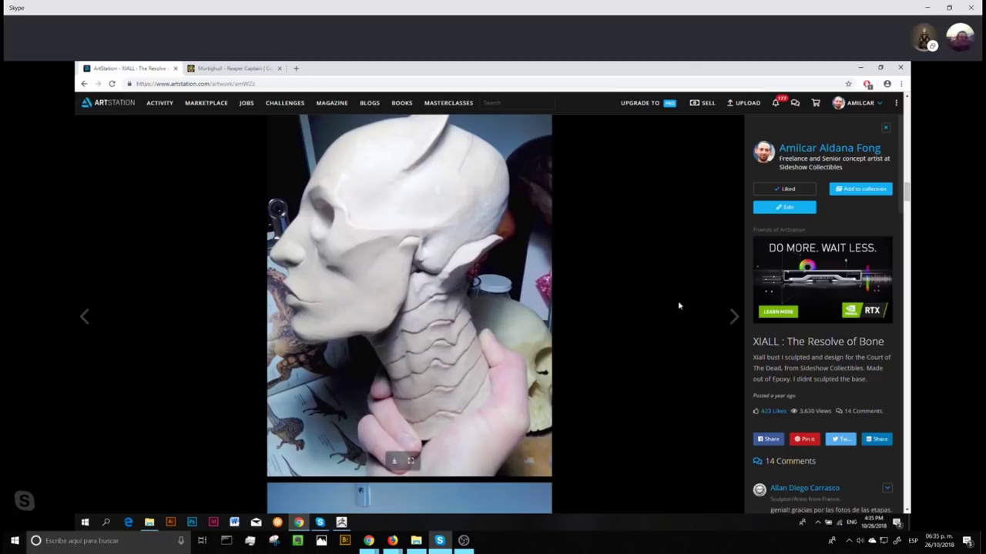
scroll(908, 193, "down", 1)
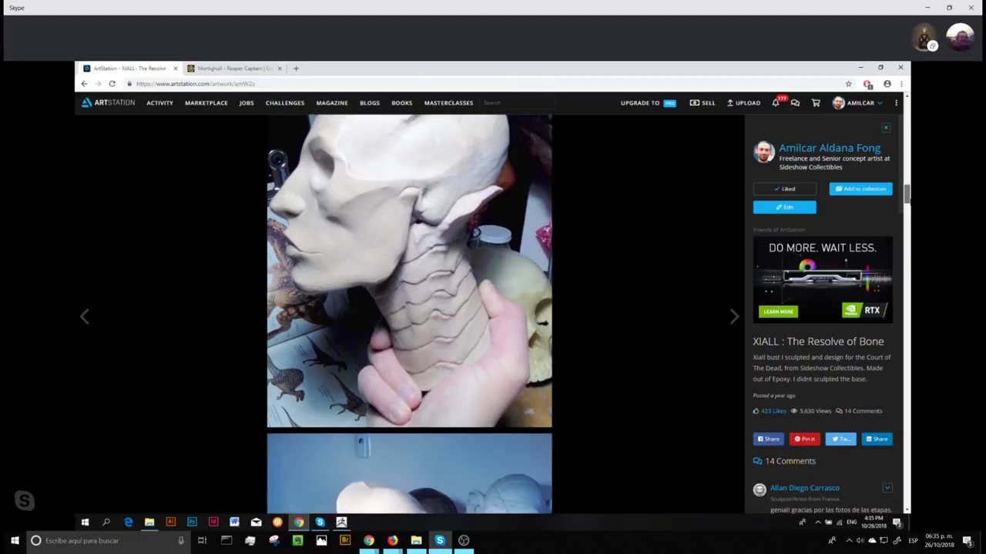
left_click_drag(908, 196, 907, 243)
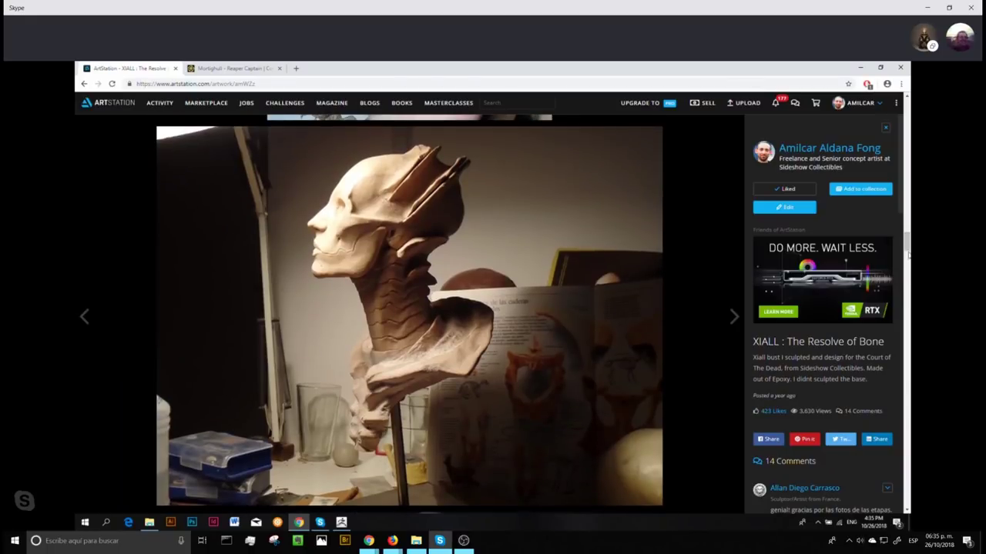
left_click_drag(907, 242, 907, 266)
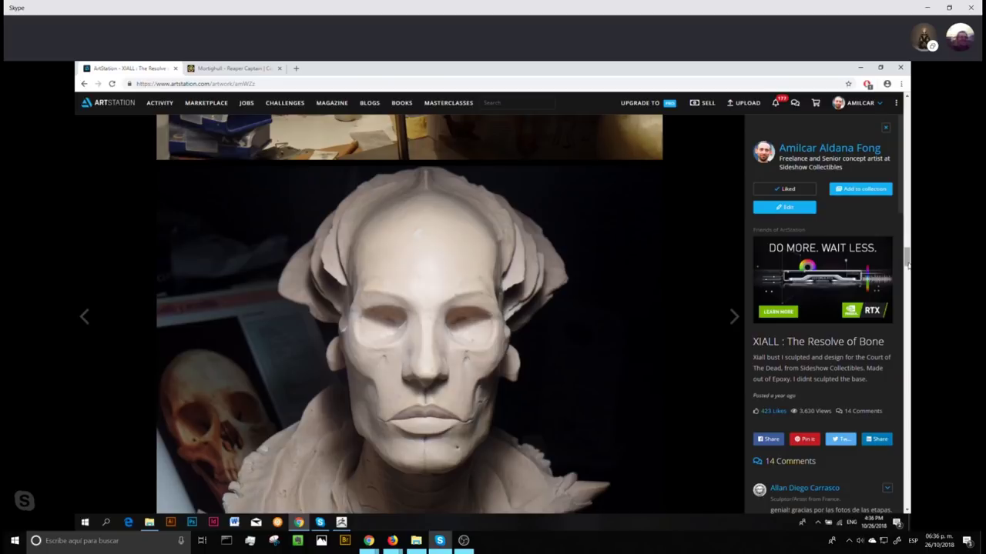
left_click_drag(907, 265, 908, 269)
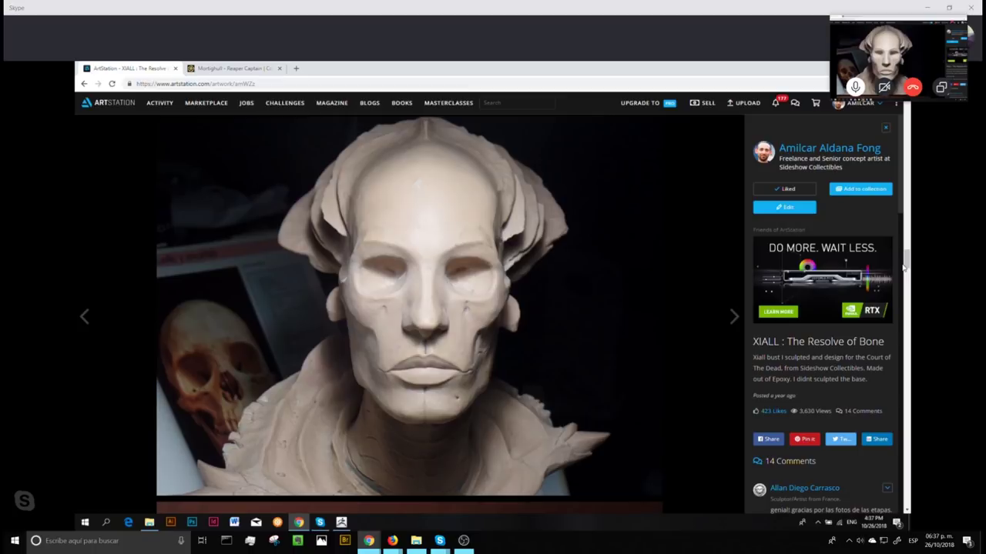
left_click(903, 267)
left_click(935, 231)
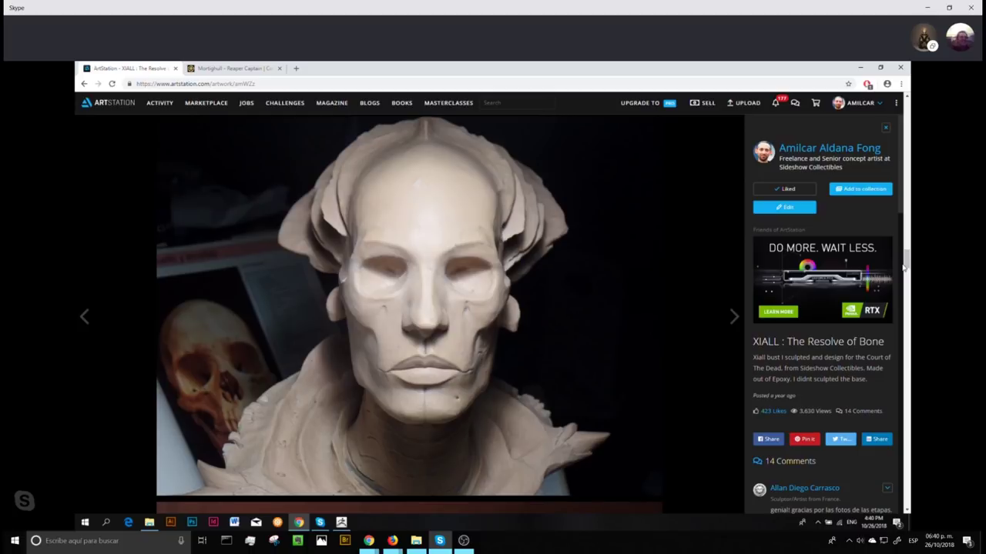
key("alt+Tab")
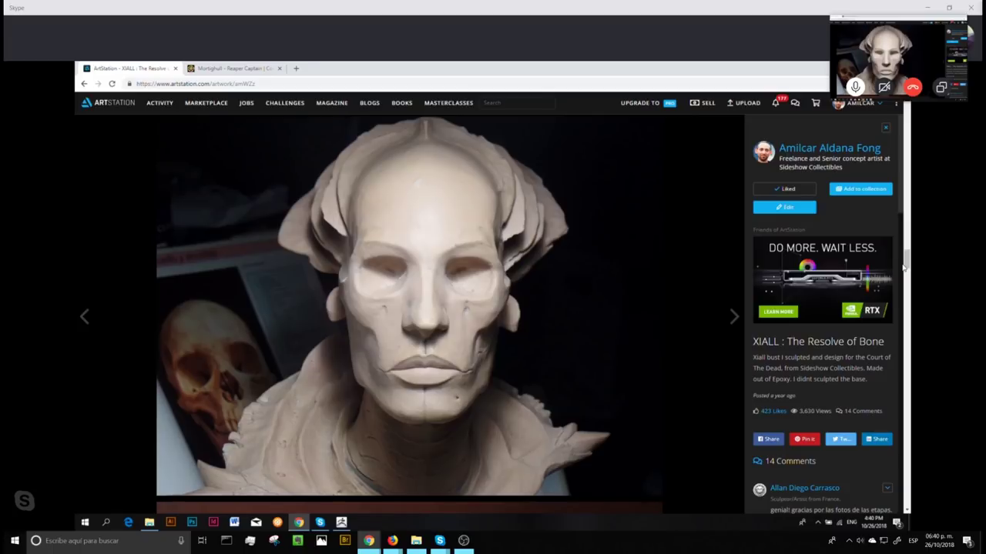
left_click(971, 346)
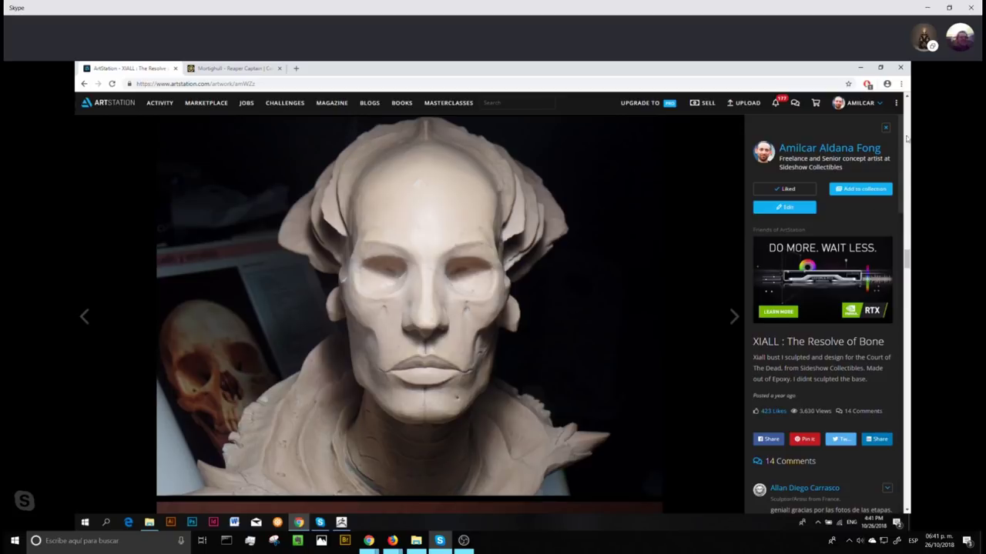
- View the two profile close-ups of the clay head with the long spikes at the back of the skull
left_click_drag(907, 262, 908, 276)
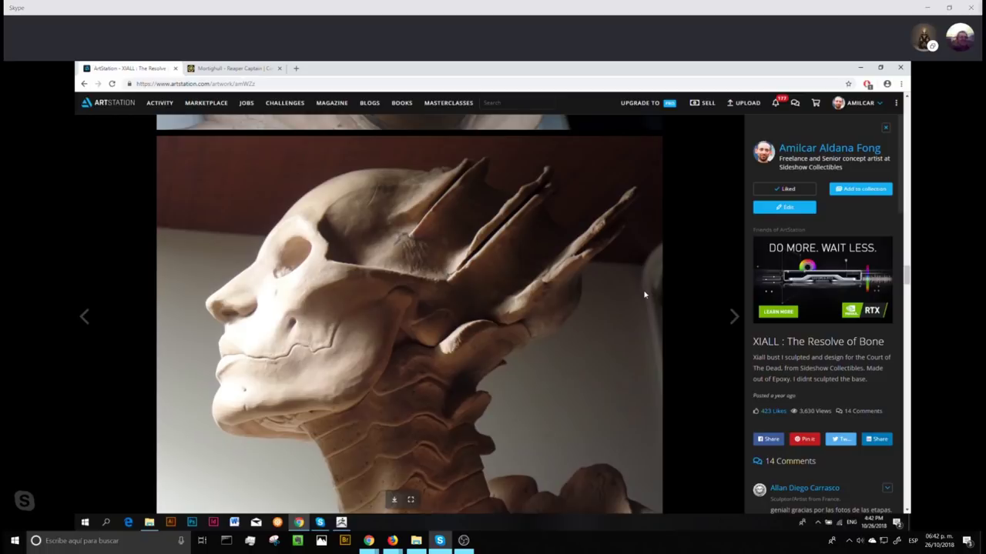
key("alt+Tab")
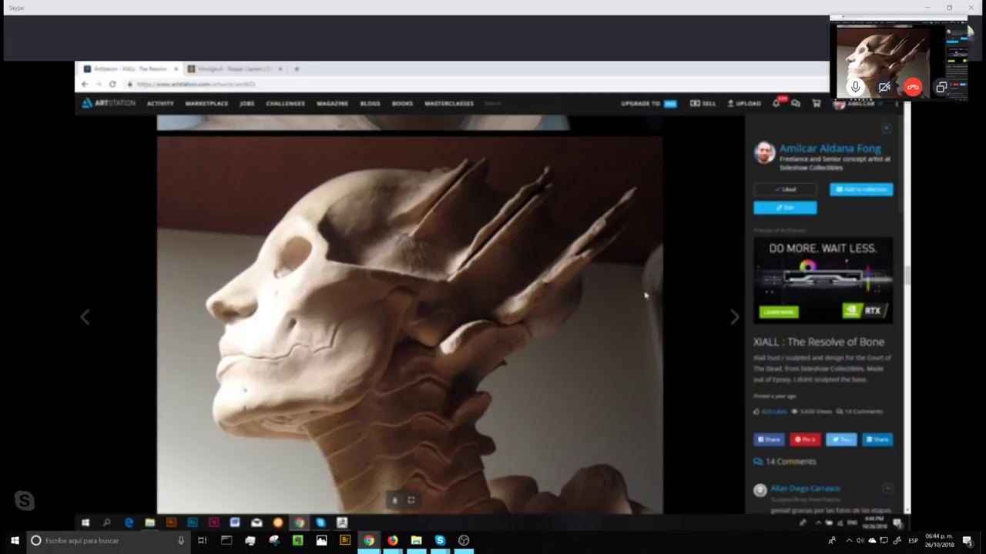
left_click_drag(907, 284, 906, 281)
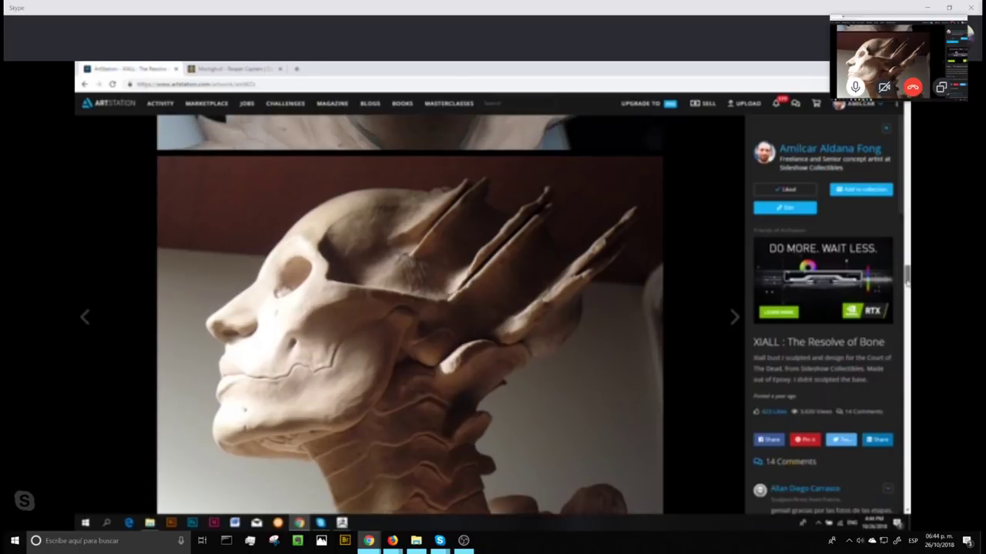
scroll(906, 282, "down", 10)
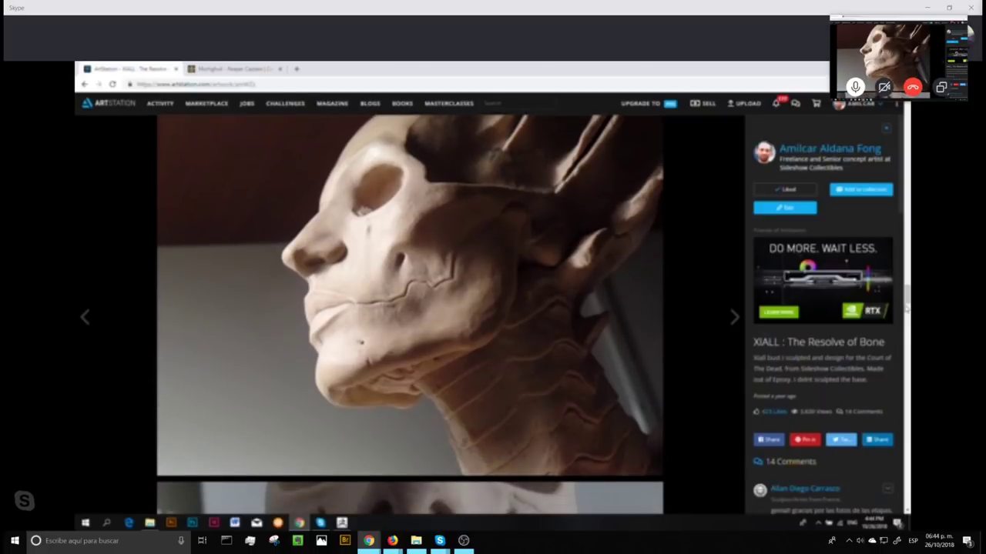
- Examine the close-up photos of the seam through the mouth and chin and of the cracks across the cheek
scroll(907, 305, "down", 4)
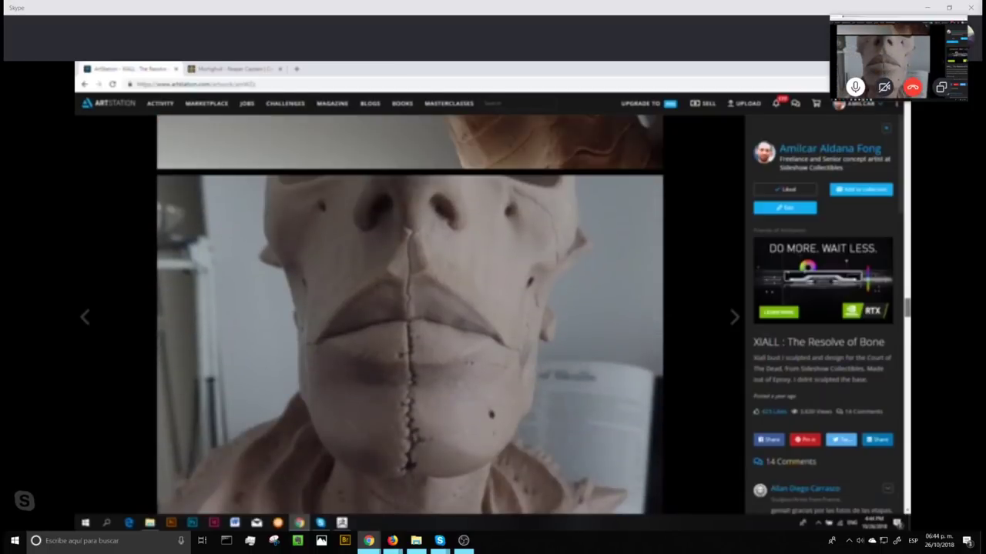
scroll(906, 307, "down", 2)
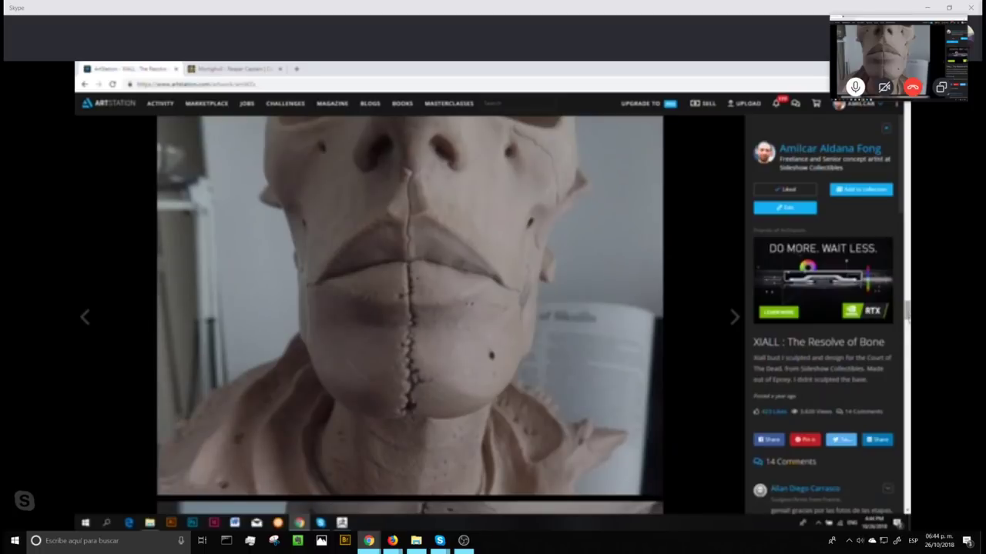
scroll(907, 308, "down", 5)
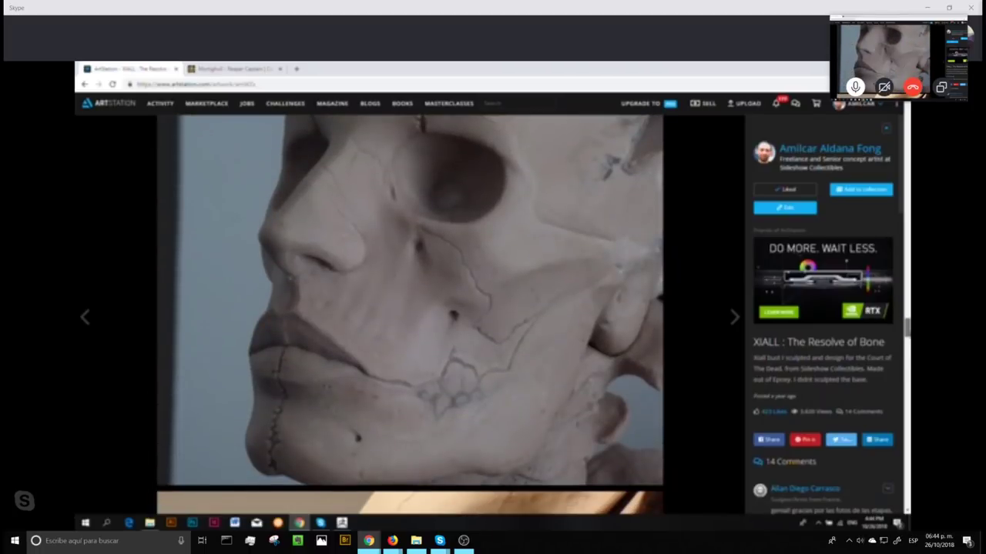
scroll(906, 324, "up", 1)
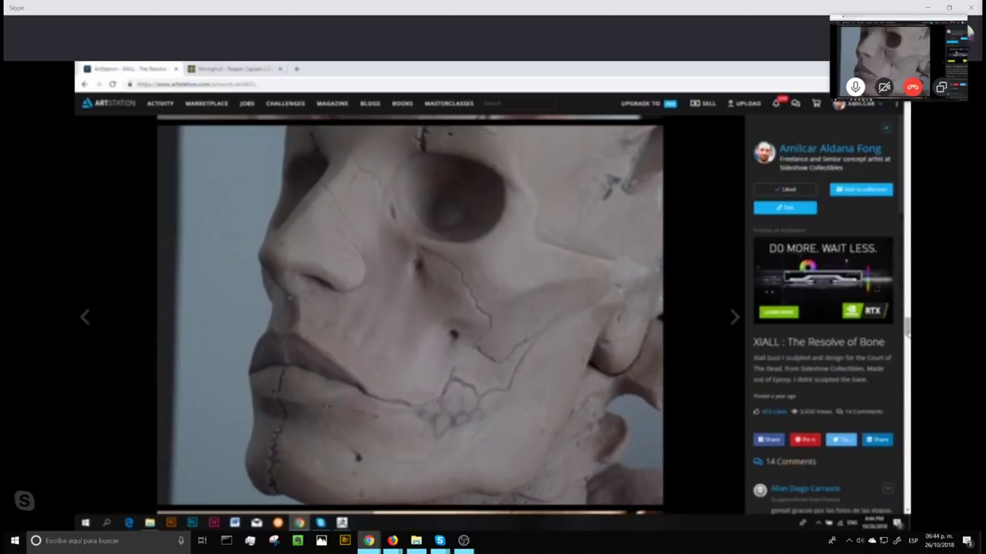
scroll(908, 327, "down", 1)
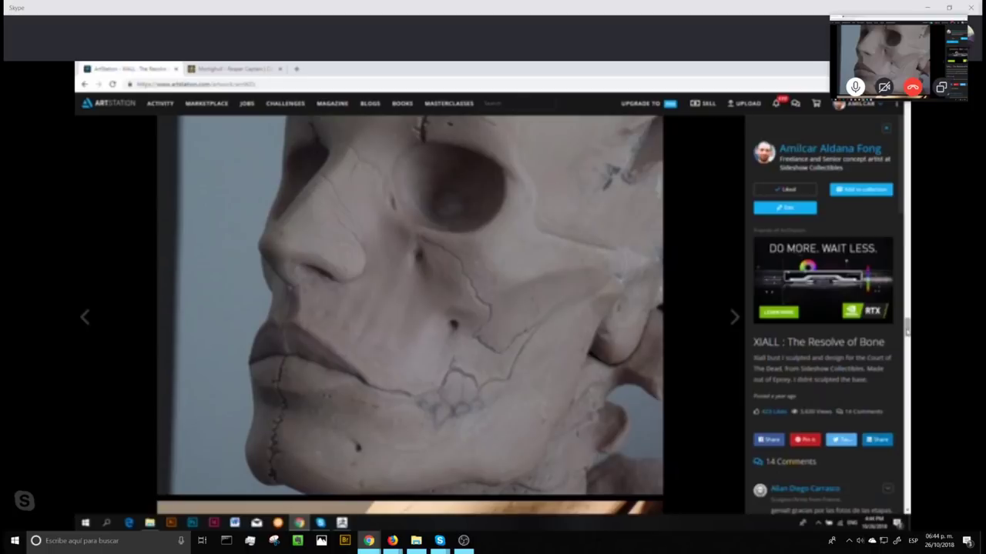
left_click_drag(907, 333, 908, 328)
scroll(908, 330, "down", 1)
scroll(907, 327, "down", 1)
scroll(908, 328, "up", 1)
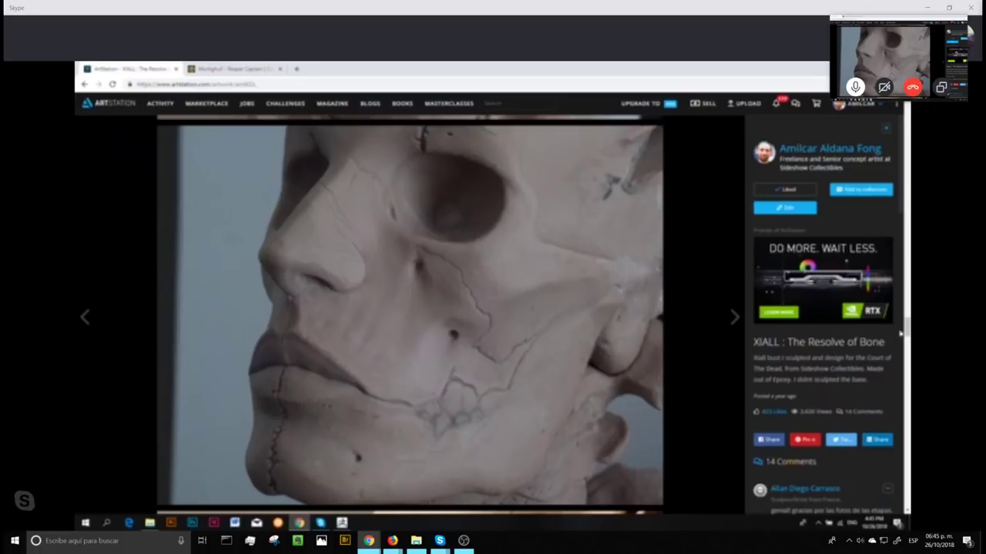
- Look through the remaining clay close-ups and the painted Court of the Dead bust photos
left_click_drag(908, 333, 908, 340)
scroll(907, 333, "down", 1)
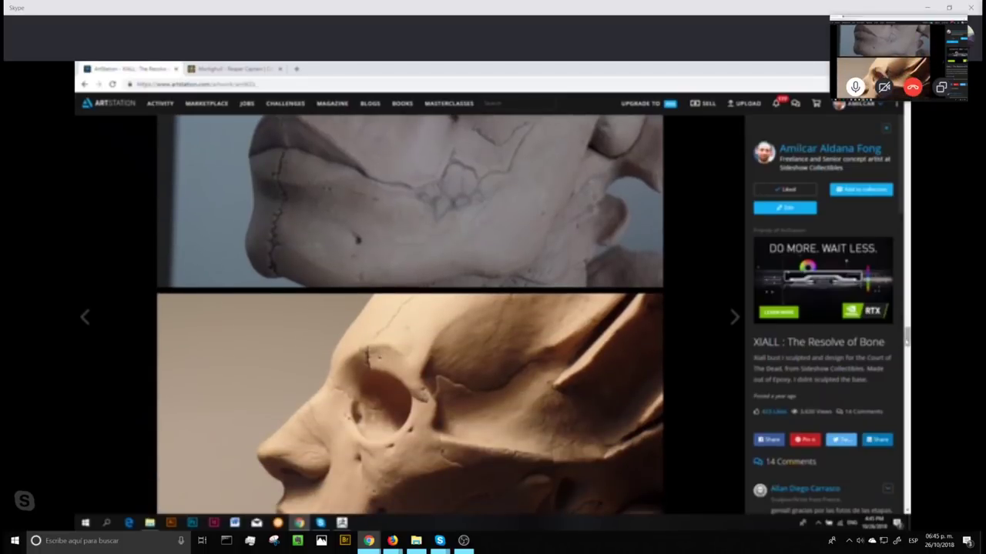
scroll(907, 336, "down", 2)
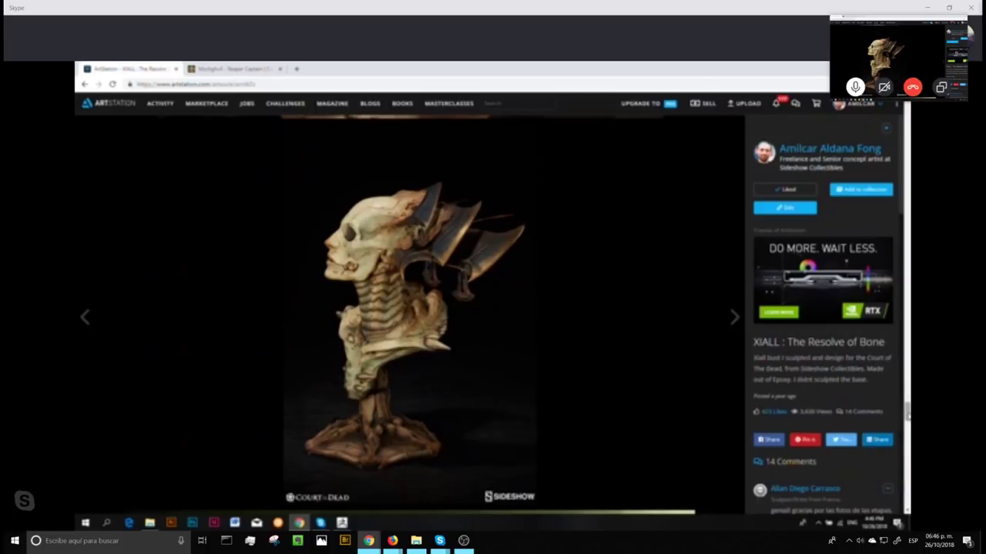
left_click_drag(908, 413, 908, 445)
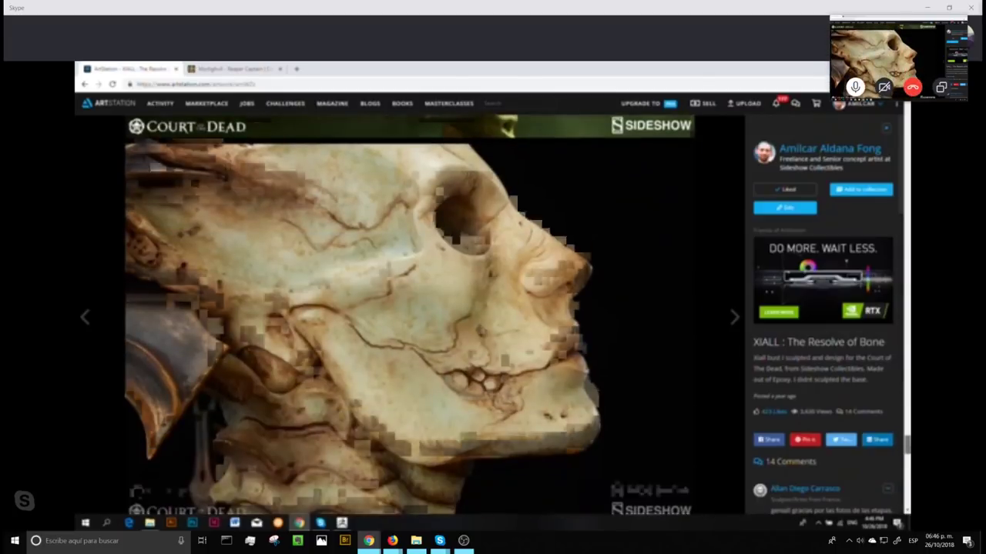
- Switch to ZBrush with the sphere on the canvas
left_click(342, 523)
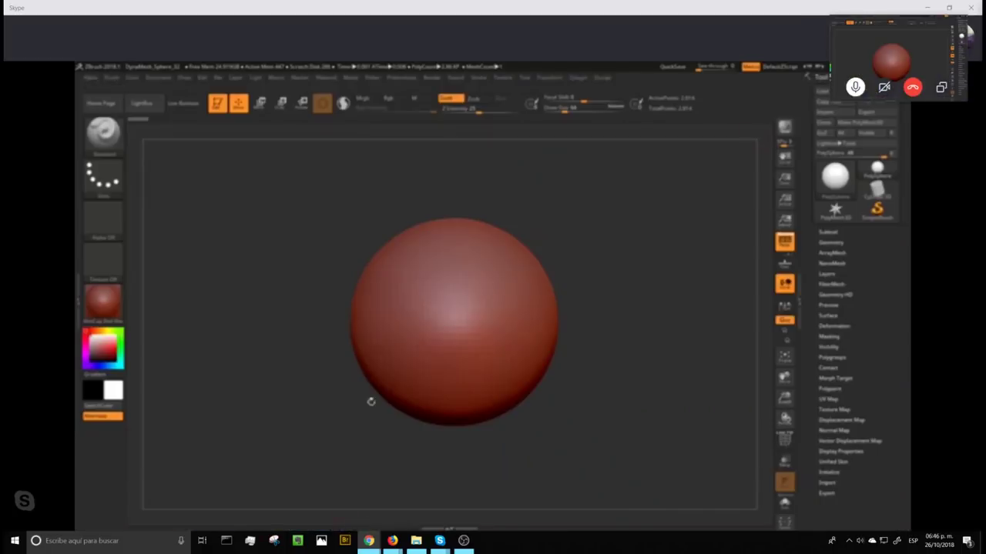
- Switch to the ClayBuildup brush for the sphere and set its Z Intensity to 3 and Focal Shift to 8
left_click_drag(644, 298, 644, 290, "alt")
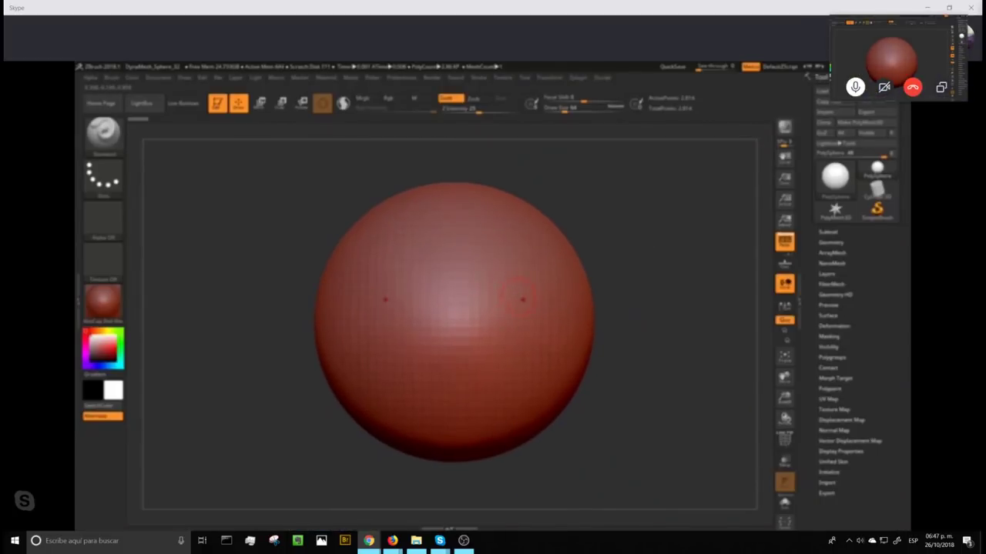
key("b")
key("c")
key("b")
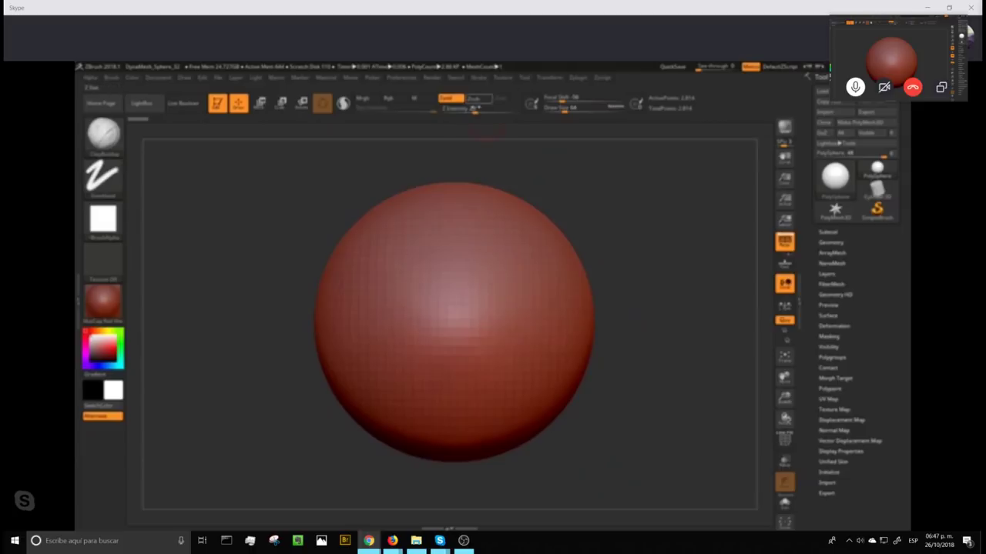
left_click(480, 109)
type("2")
key("Return")
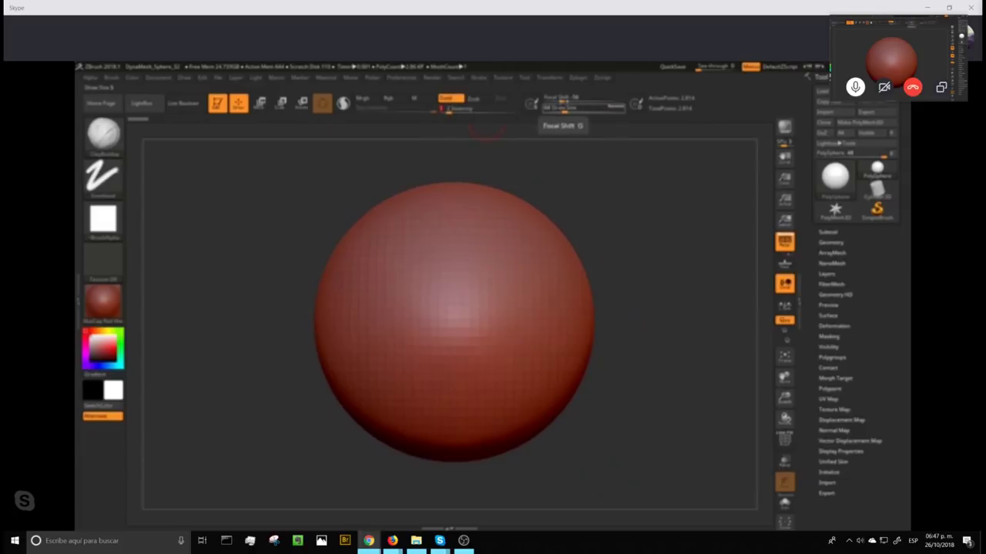
left_click_drag(581, 99, 564, 109)
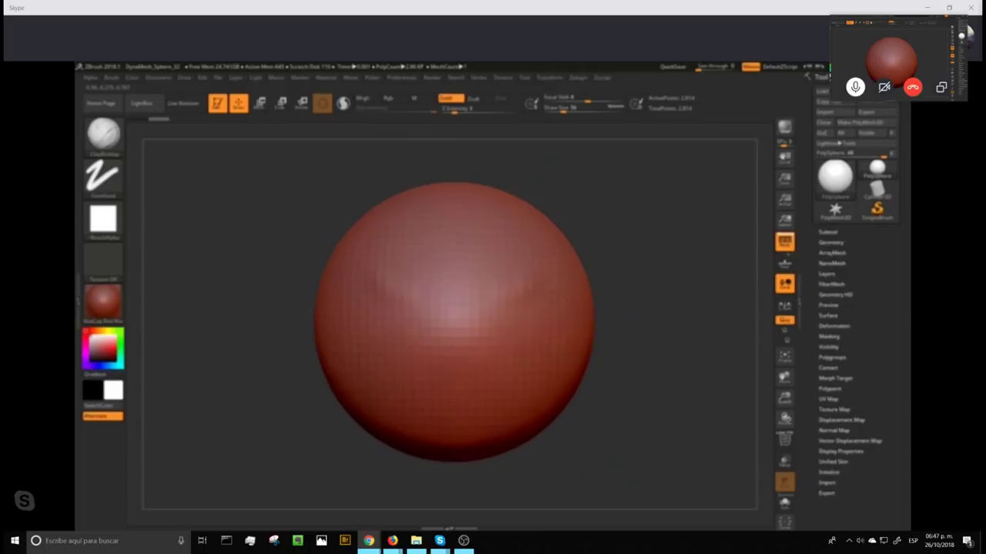
- Carve the brow line and eye sockets symmetrically on the front of the sphere and build up the nose between them
mouse_move(402, 287)
left_mouse_down()
mouse_move(419, 302)
mouse_move(391, 328)
mouse_move(410, 342)
mouse_move(426, 323)
mouse_move(422, 293)
mouse_move(451, 296)
mouse_move(419, 295)
mouse_move(420, 345)
left_mouse_up()
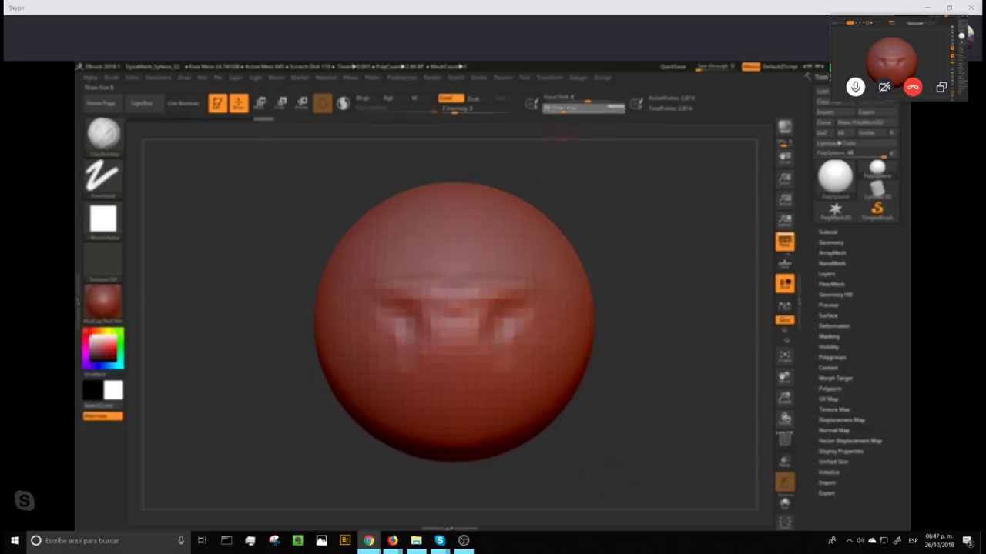
left_click_drag(563, 108, 568, 108)
mouse_move(689, 313)
left_mouse_down("alt")
mouse_move(684, 293)
mouse_move(668, 308)
left_mouse_up("alt")
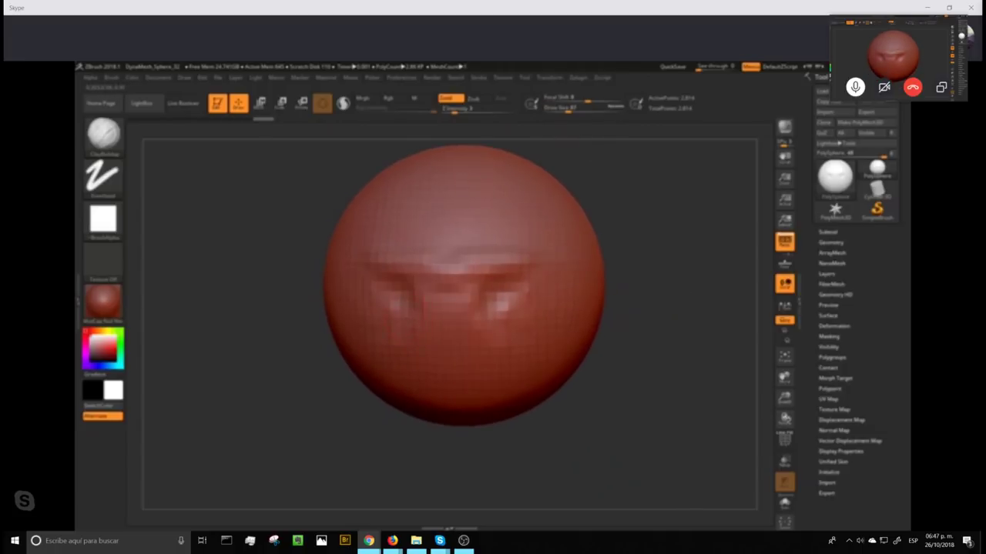
mouse_move(406, 321)
left_mouse_down()
mouse_move(412, 344)
mouse_move(451, 370)
left_mouse_up()
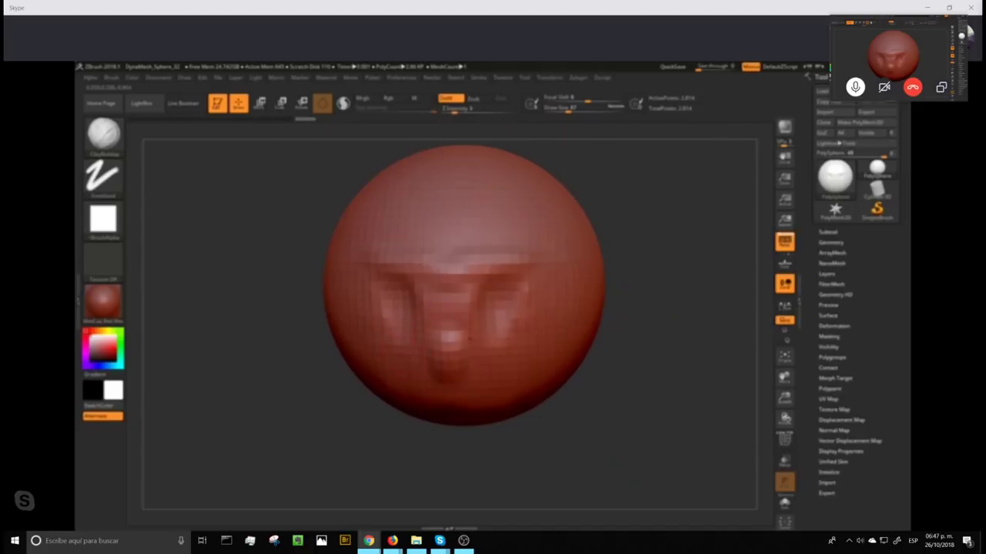
left_click_drag(451, 304, 451, 332)
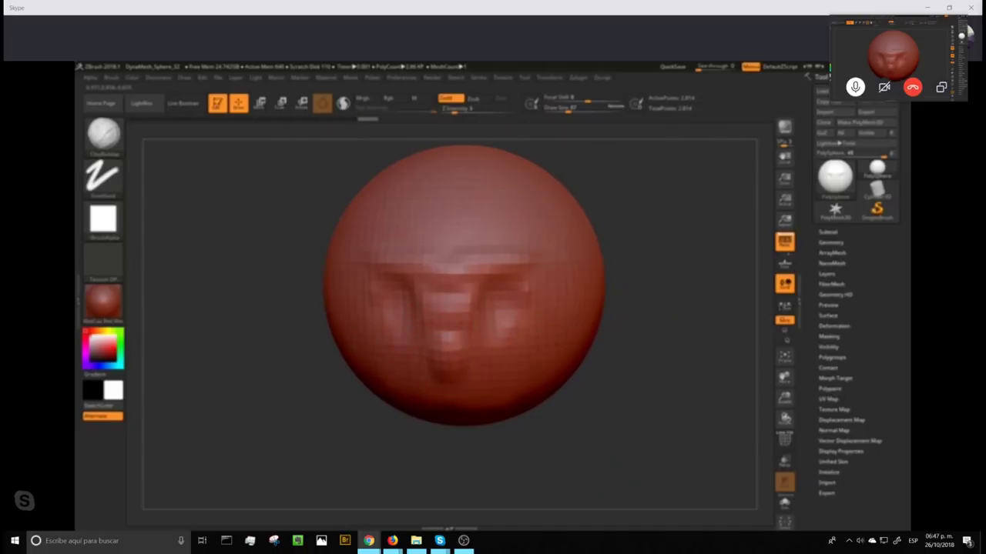
- Shape the cheeks and flatten the temples on both sides of the head, using a larger brush for the temples
left_click_drag(361, 357, 355, 345)
left_click_drag(520, 314, 543, 300)
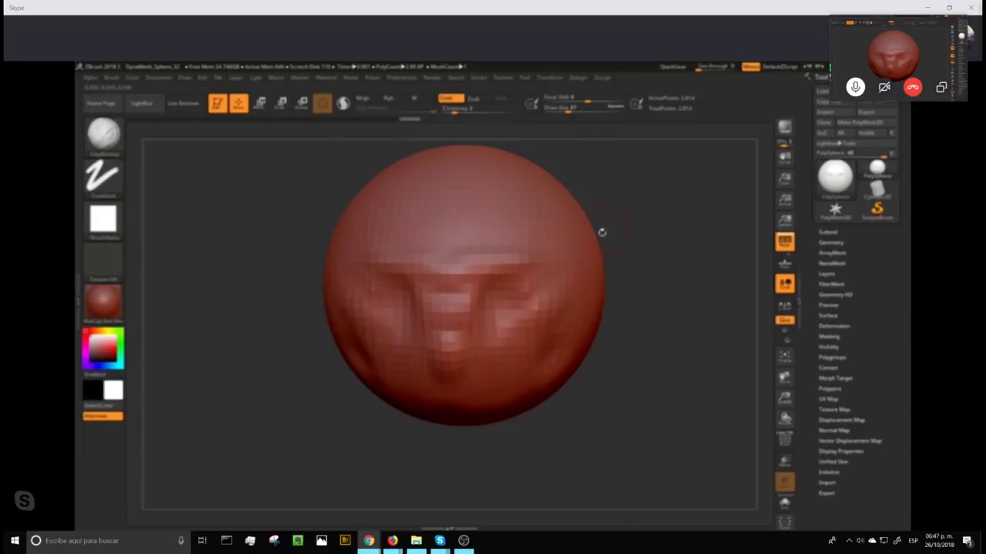
left_click_drag(567, 109, 572, 109)
left_click_drag(667, 264, 555, 265)
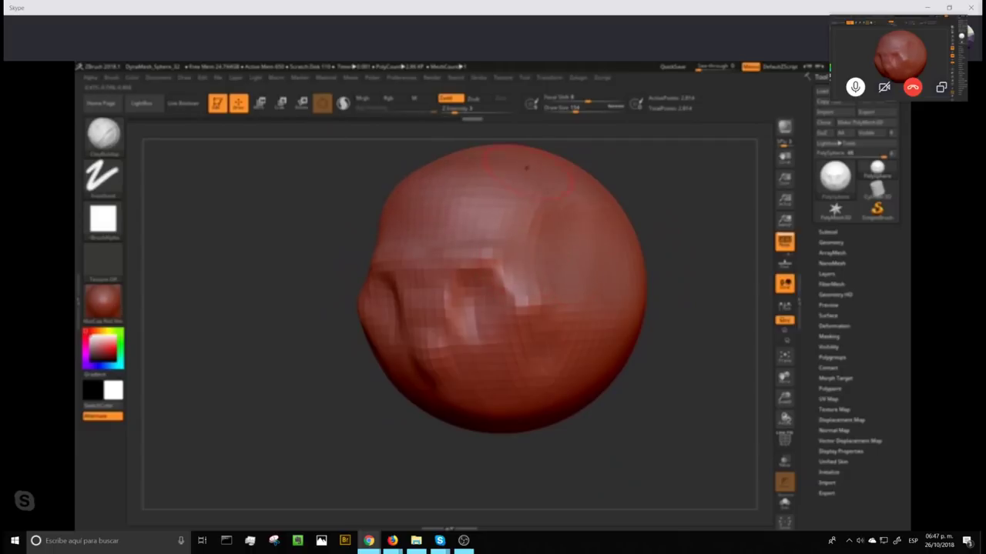
mouse_move(645, 227)
left_mouse_down()
mouse_move(656, 222)
mouse_move(452, 247)
left_mouse_up()
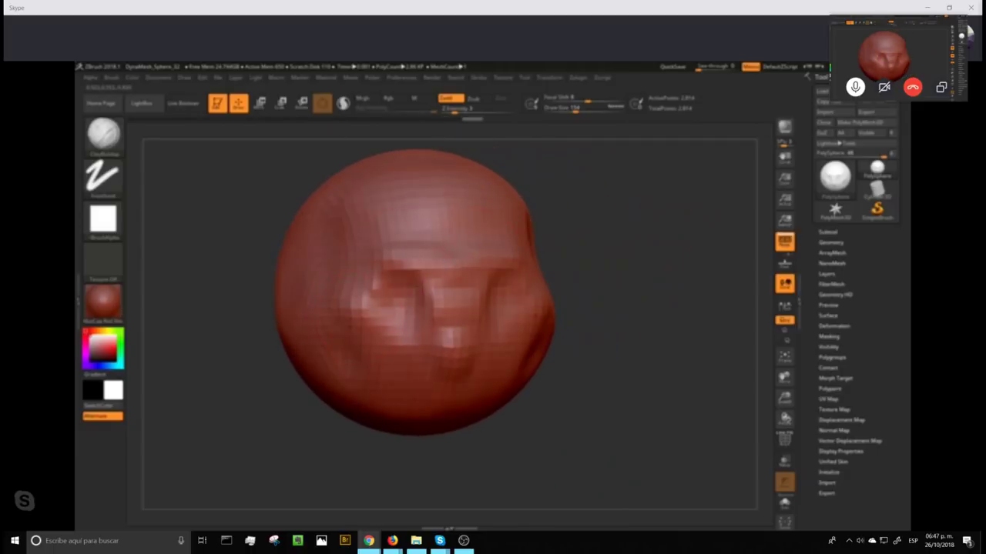
mouse_move(596, 240)
left_mouse_down()
mouse_move(453, 246)
mouse_move(460, 269)
mouse_move(393, 209)
left_mouse_up()
- Carve the hollow beneath the cheekbone and extend it towards the back of the head
mouse_move(584, 257)
left_mouse_down("alt")
mouse_move(606, 303)
mouse_move(605, 229)
left_mouse_up("alt")
mouse_move(392, 365)
left_mouse_down()
mouse_move(361, 400)
mouse_move(306, 396)
left_mouse_up()
left_click_drag(322, 360, 380, 402)
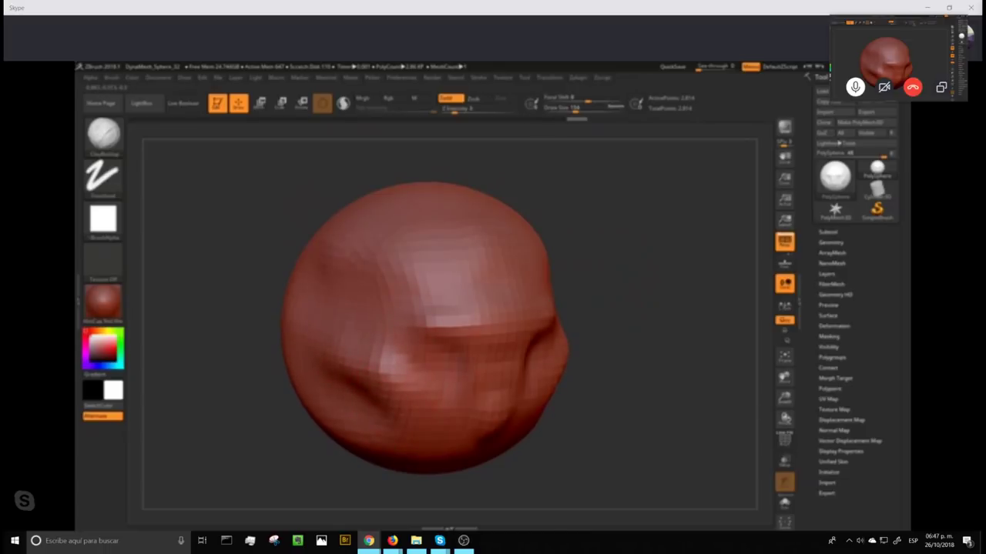
mouse_move(289, 308)
left_mouse_down()
mouse_move(296, 344)
mouse_move(332, 376)
left_mouse_up()
- Pull the underside of the sphere down into a jaw and chin with an enlarged Move brush, checking it from several angles
mouse_move(664, 388)
left_mouse_down("alt")
mouse_move(623, 361)
mouse_move(634, 274)
mouse_move(695, 295)
mouse_move(662, 296)
mouse_move(669, 286)
mouse_move(687, 339)
mouse_move(667, 354)
left_mouse_up("alt")
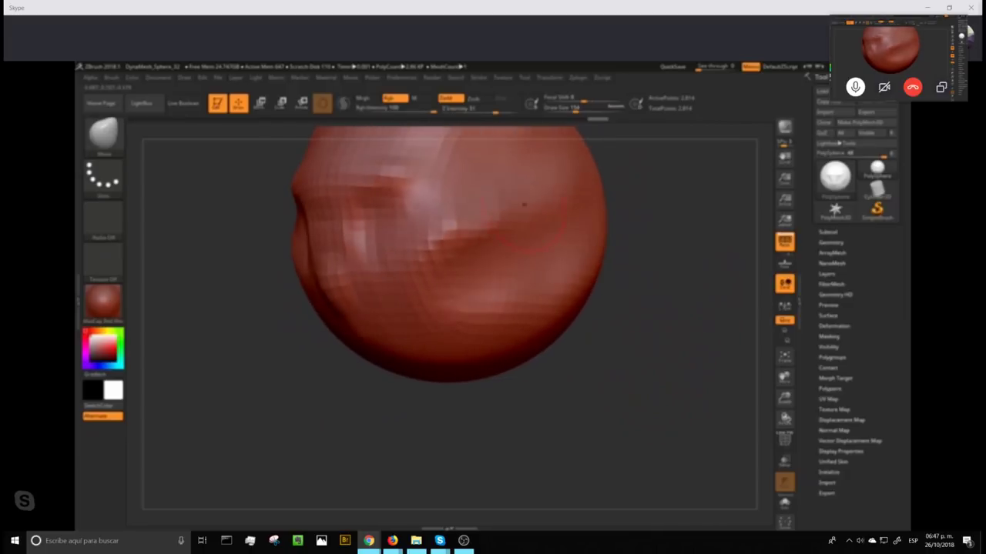
left_click_drag(586, 107, 588, 108)
left_click_drag(402, 397, 400, 414)
left_click_drag(391, 369, 366, 427)
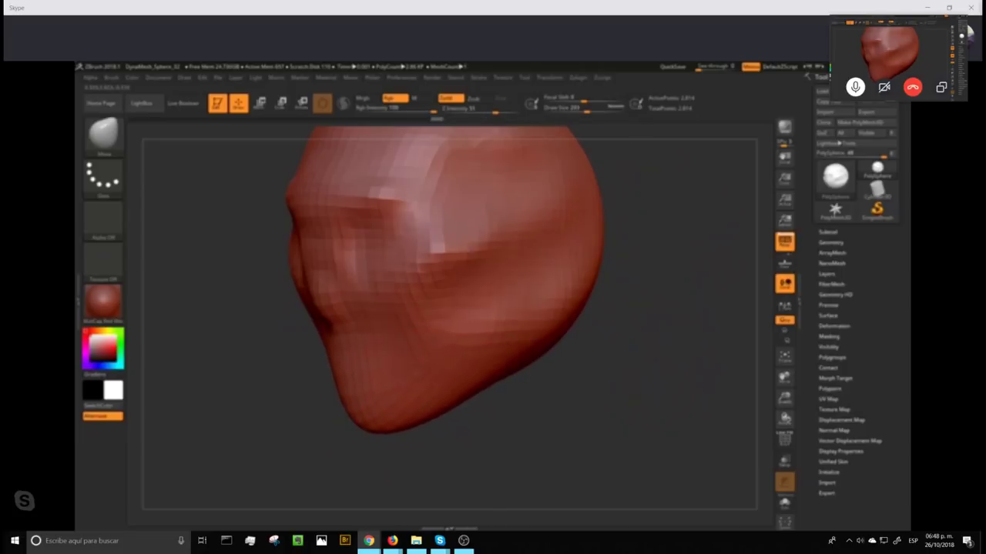
left_click_drag(587, 385, 589, 354)
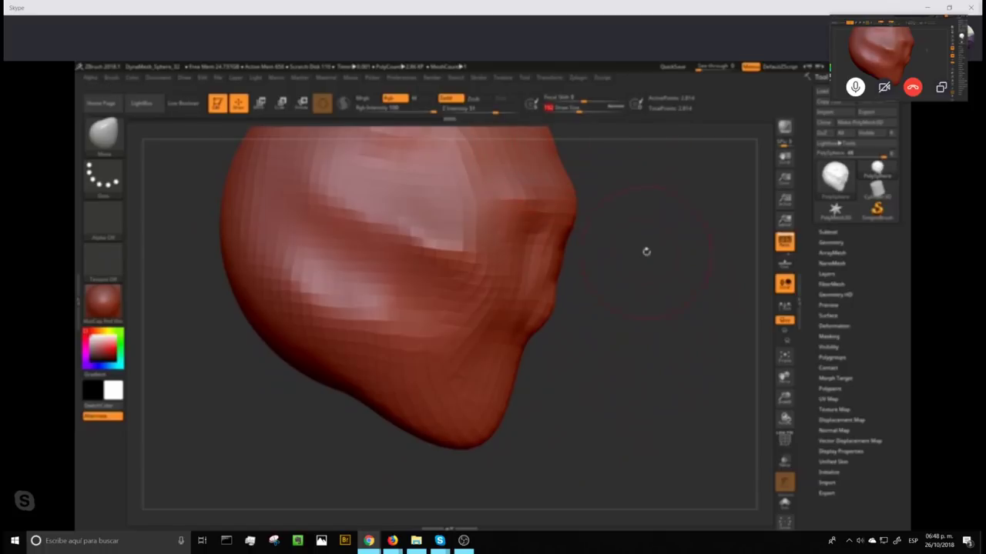
left_click_drag(645, 251, 631, 280)
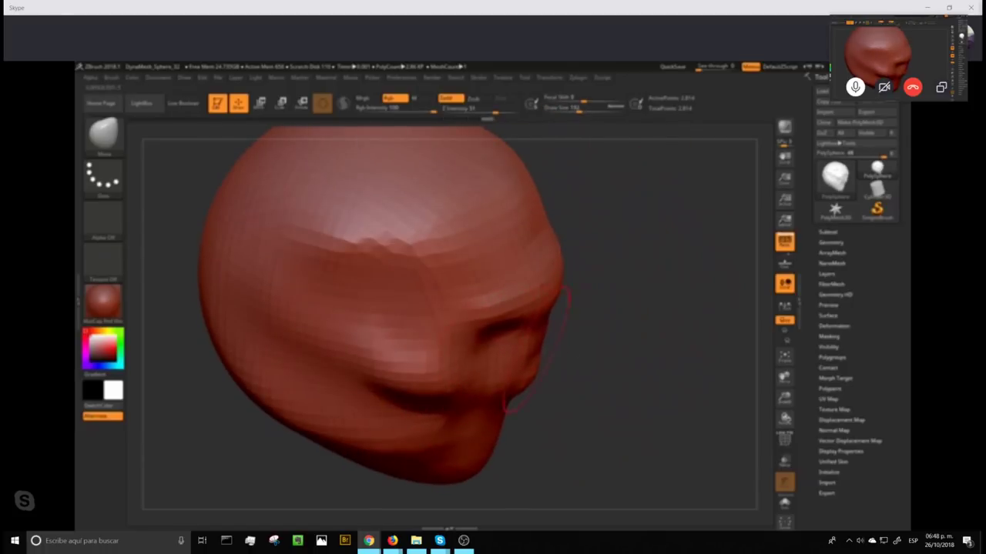
left_click_drag(626, 365, 627, 318)
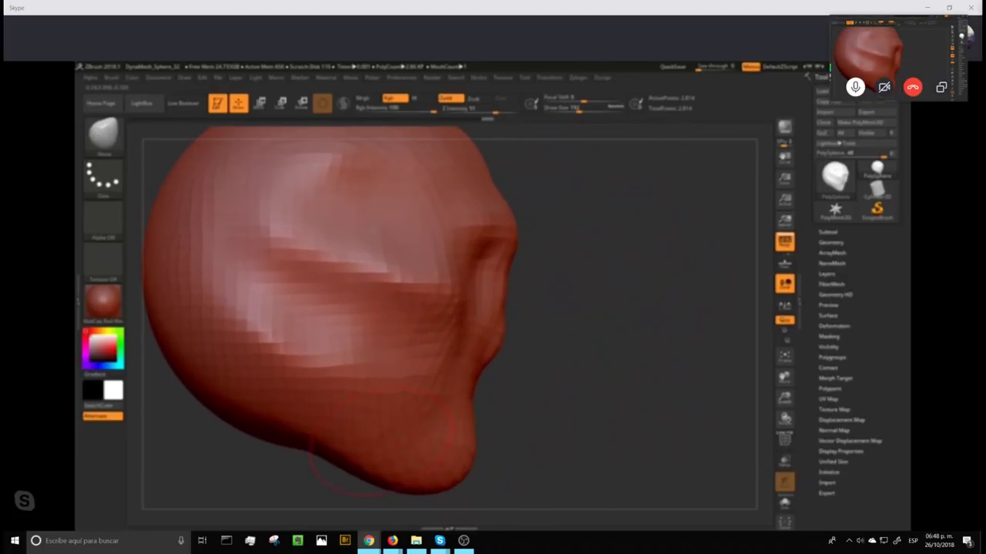
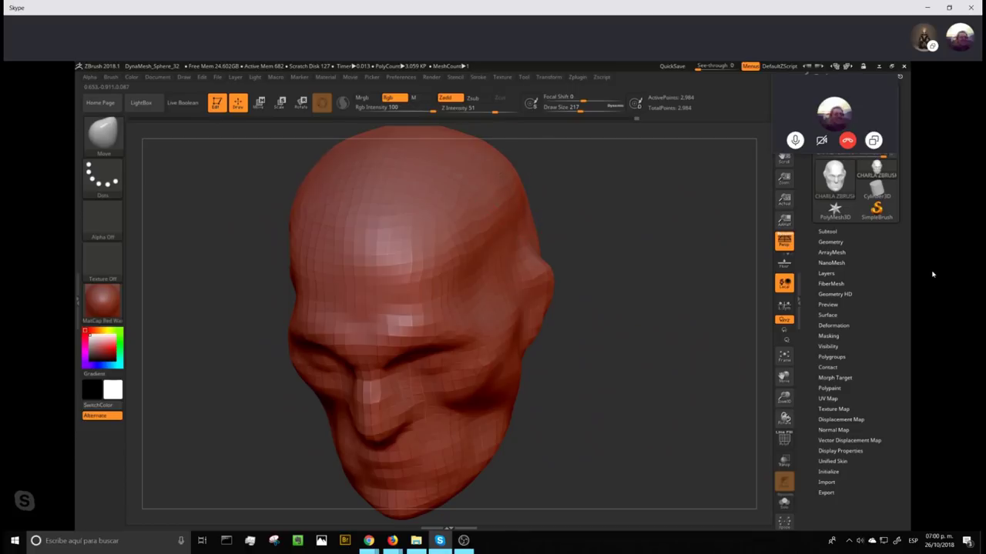
- Set the Move brush's Draw Size to 311 and reshape the top of the skull from the front
mouse_move(654, 375)
left_mouse_down("shift")
mouse_move(675, 355)
mouse_move(653, 322)
mouse_move(659, 356)
left_mouse_up("shift")
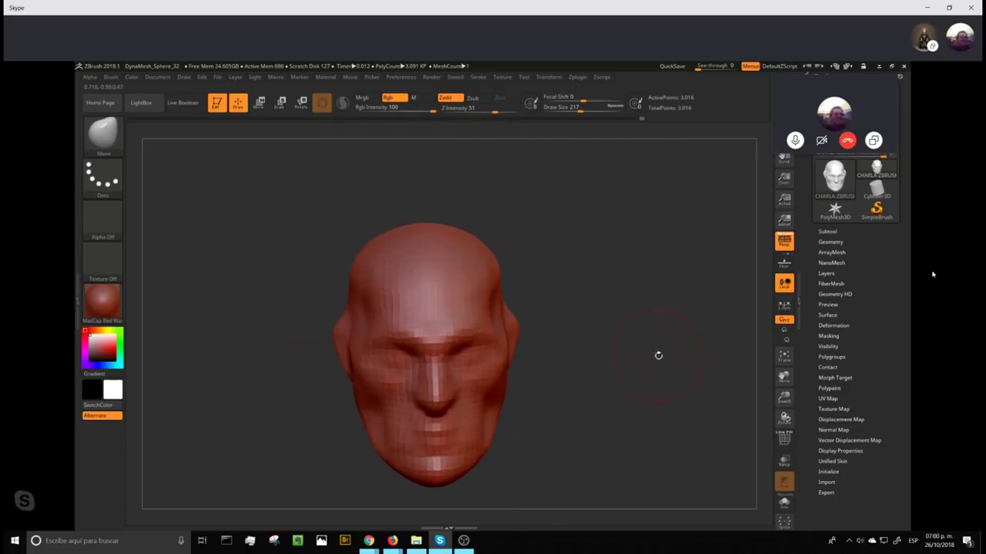
left_click_drag(580, 107, 588, 108)
left_click_drag(424, 211, 422, 218)
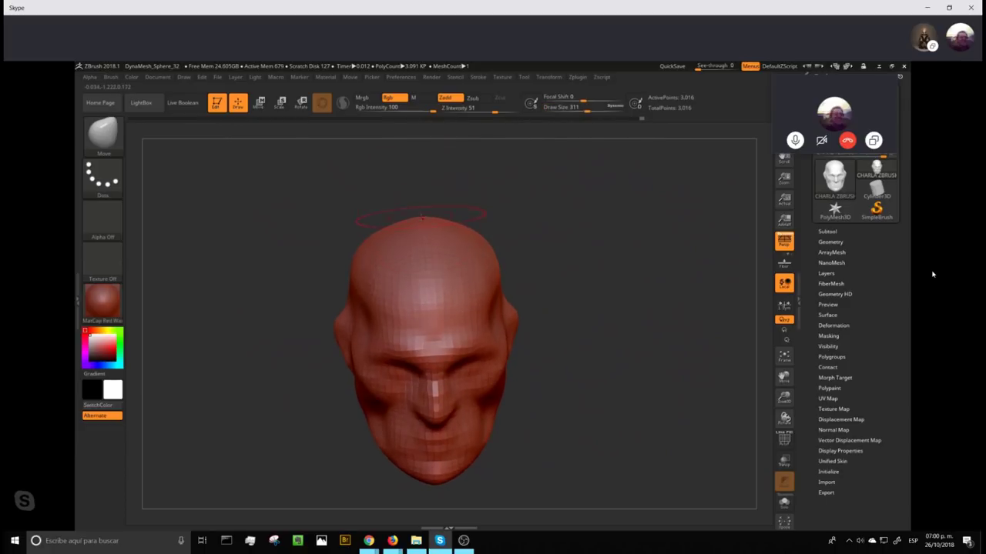
left_click_drag(433, 180, 421, 208)
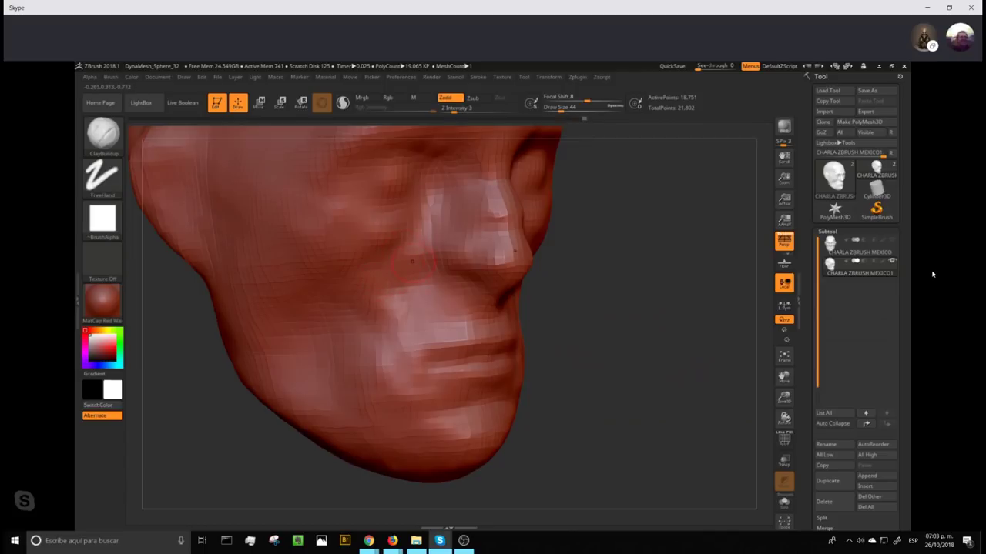
- Remesh the head with DynaMesh to even out the geometry around the nose, mouth and cheek
left_click_drag(685, 280, 675, 382, "ctrl")
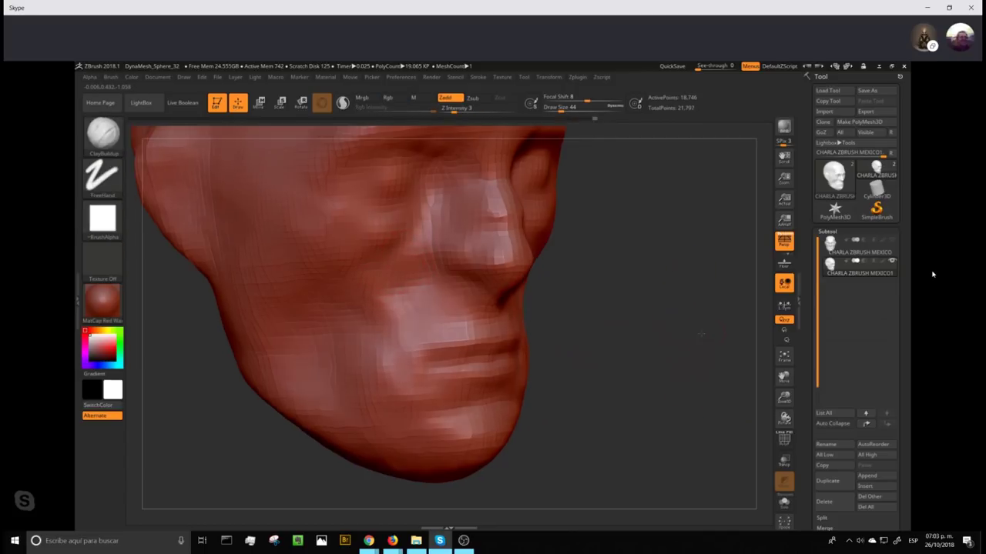
left_click_drag(700, 333, 695, 362)
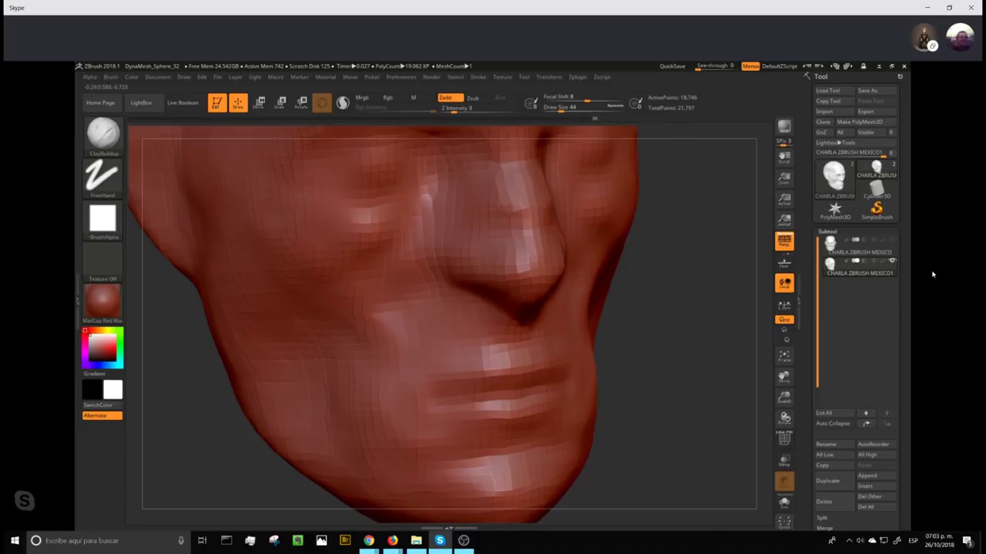
left_click_drag(694, 296, 696, 354, "ctrl")
- Refine the lower cheek and jaw with ClayBuildup at Draw Size 44, and update the DynaMesh
mouse_move(719, 398)
left_mouse_down("alt")
mouse_move(684, 262)
mouse_move(695, 268)
mouse_move(704, 297)
mouse_move(593, 277)
mouse_move(687, 315)
mouse_move(705, 340)
left_mouse_up("alt")
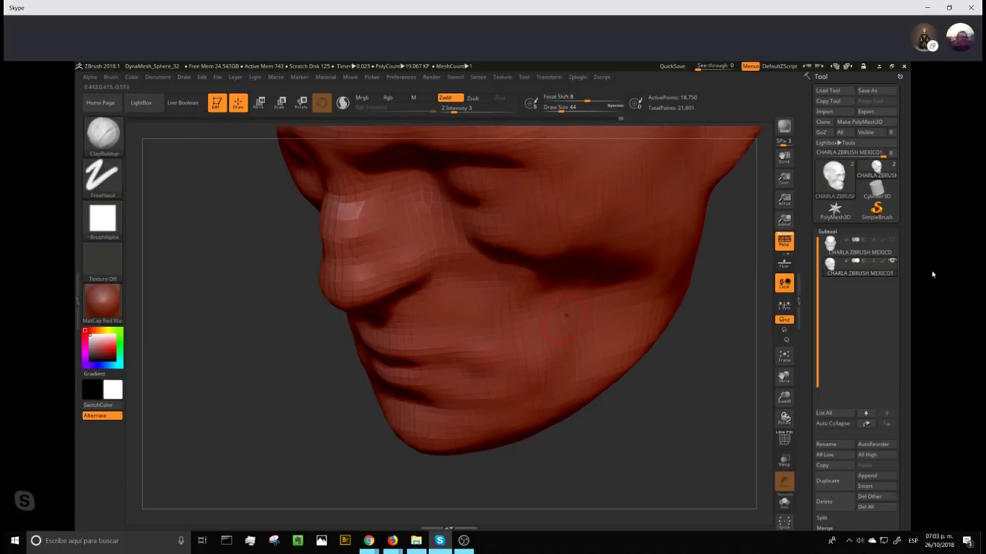
left_click_drag(581, 346, 530, 348)
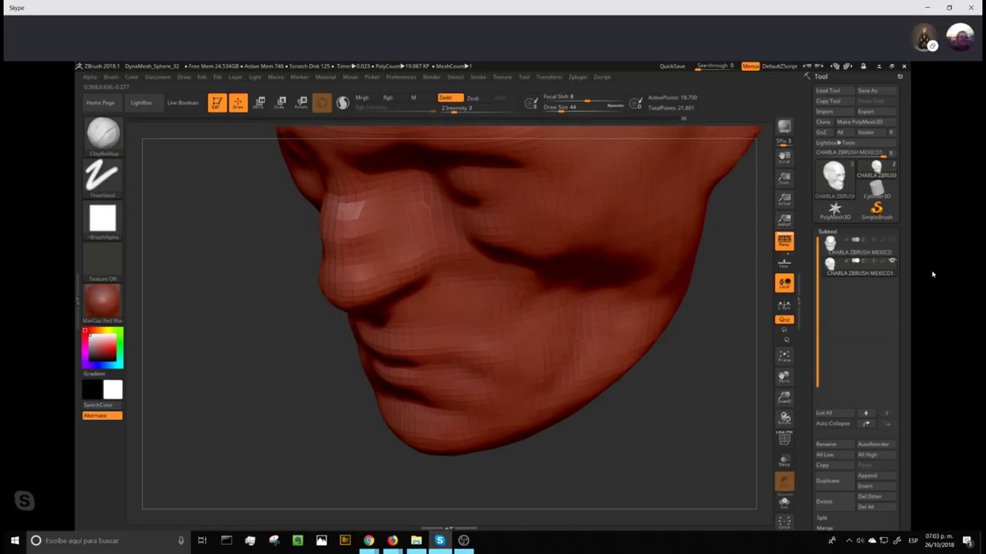
key("ctrl")
mouse_move(719, 341)
left_mouse_down("ctrl")
mouse_move(693, 434)
mouse_move(647, 404)
mouse_move(739, 299)
mouse_move(568, 330)
mouse_move(624, 315)
mouse_move(647, 350)
mouse_move(639, 332)
mouse_move(677, 313)
left_mouse_up("ctrl")
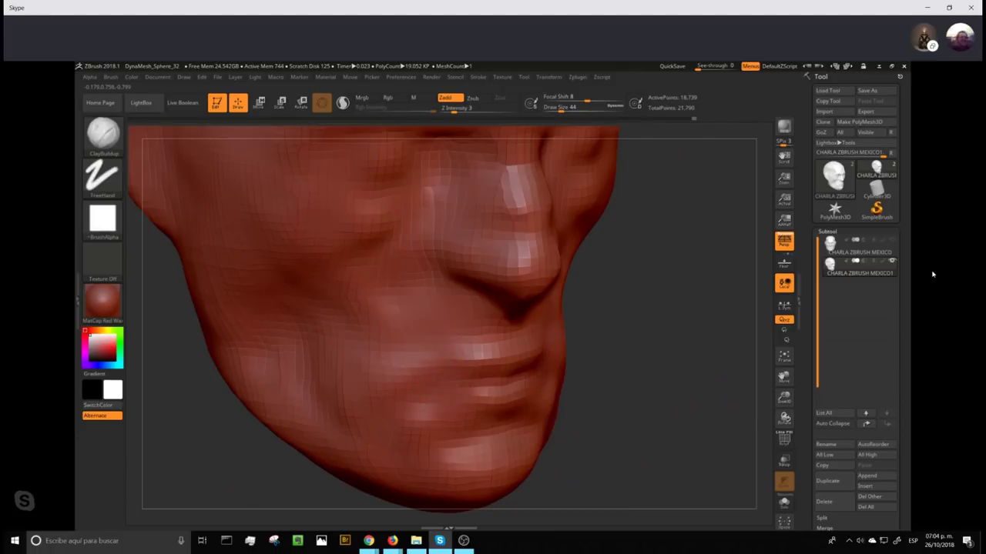
key("ctrl")
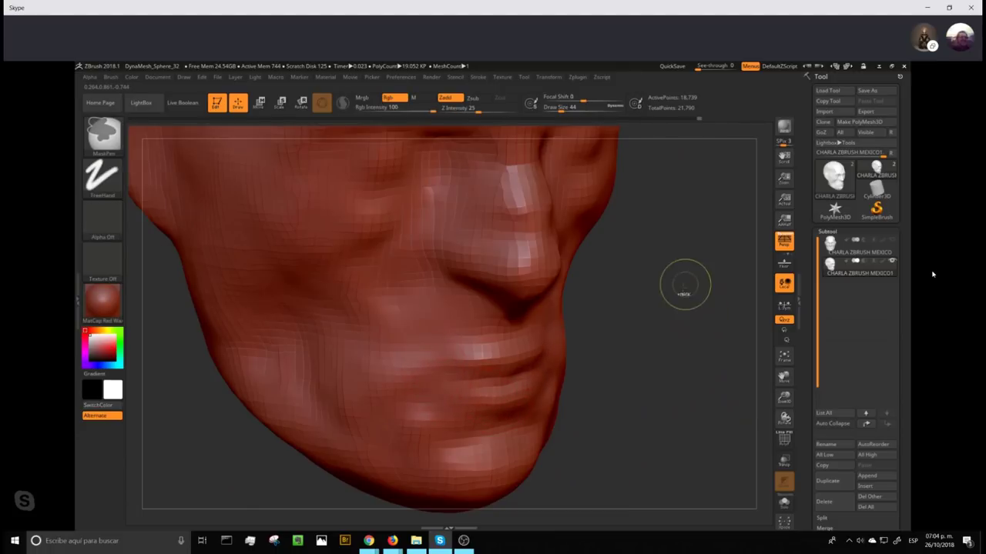
- Shape the forehead and temples with a larger ClayBuildup brush and remesh the head
mouse_move(683, 393)
left_mouse_down("alt")
mouse_move(655, 290)
mouse_move(733, 269)
mouse_move(720, 308)
mouse_move(740, 423)
left_mouse_up("alt")
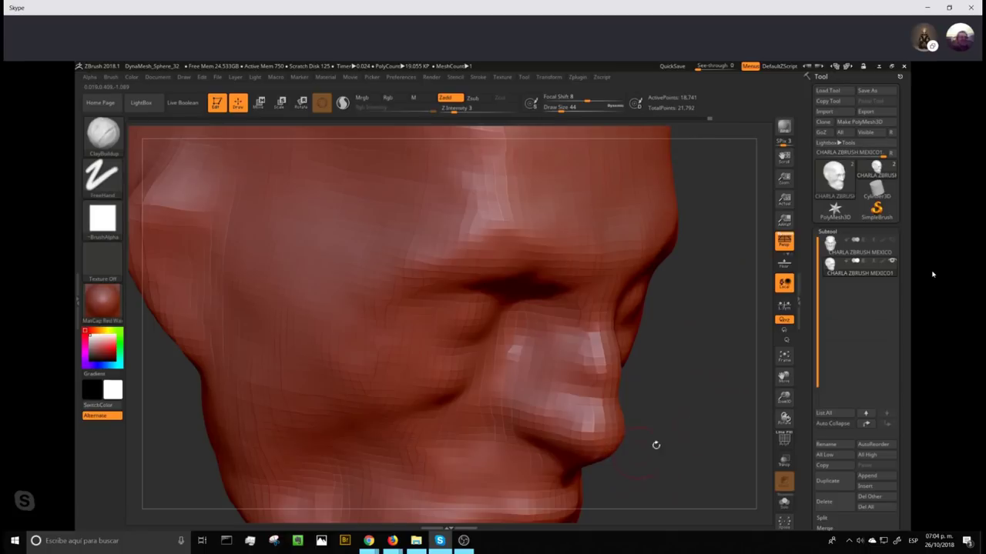
mouse_move(657, 445)
left_mouse_down()
mouse_move(699, 407)
mouse_move(651, 428)
left_mouse_up()
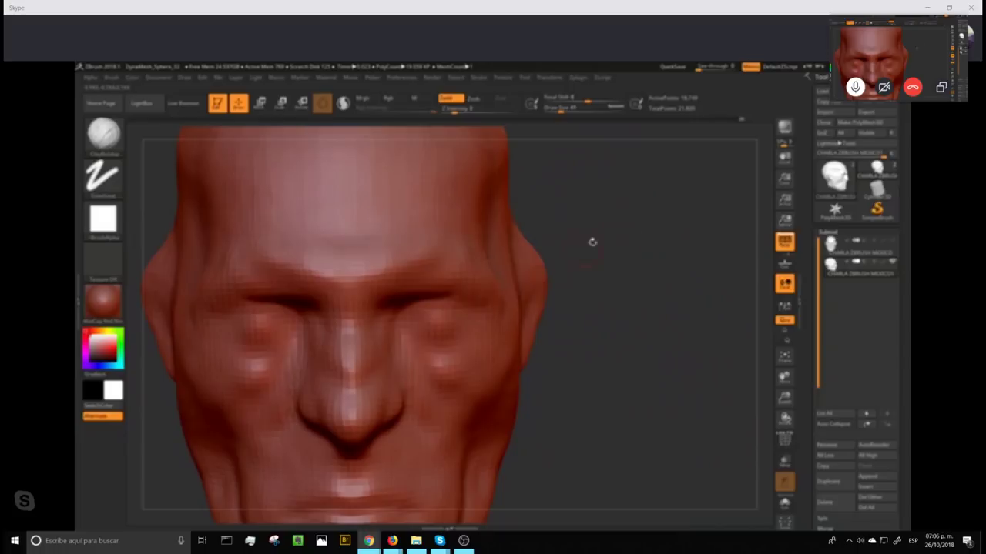
left_click(564, 109)
mouse_move(600, 170)
left_mouse_down()
mouse_move(638, 257)
mouse_move(456, 253)
left_mouse_up()
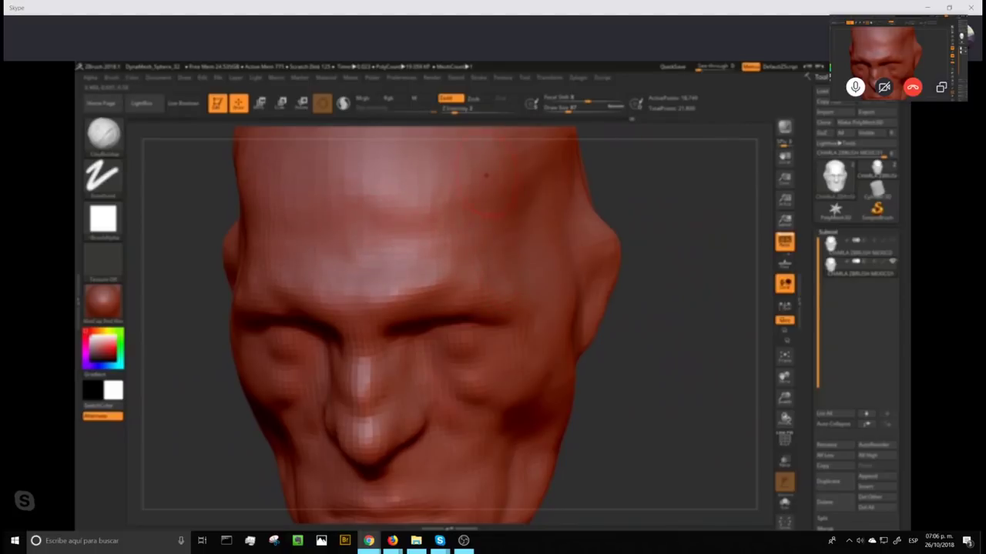
left_click_drag(691, 211, 442, 263)
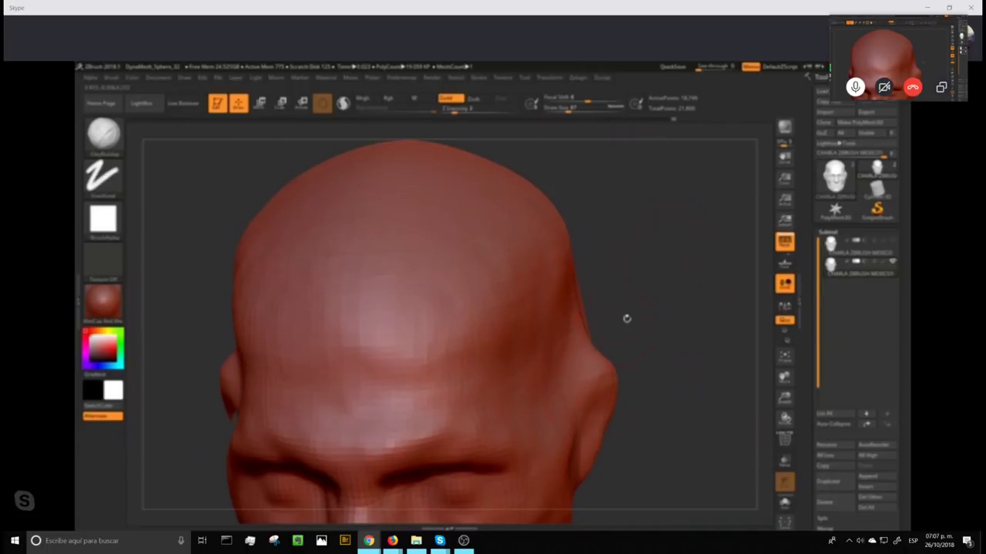
left_click_drag(692, 307, 660, 271, "alt")
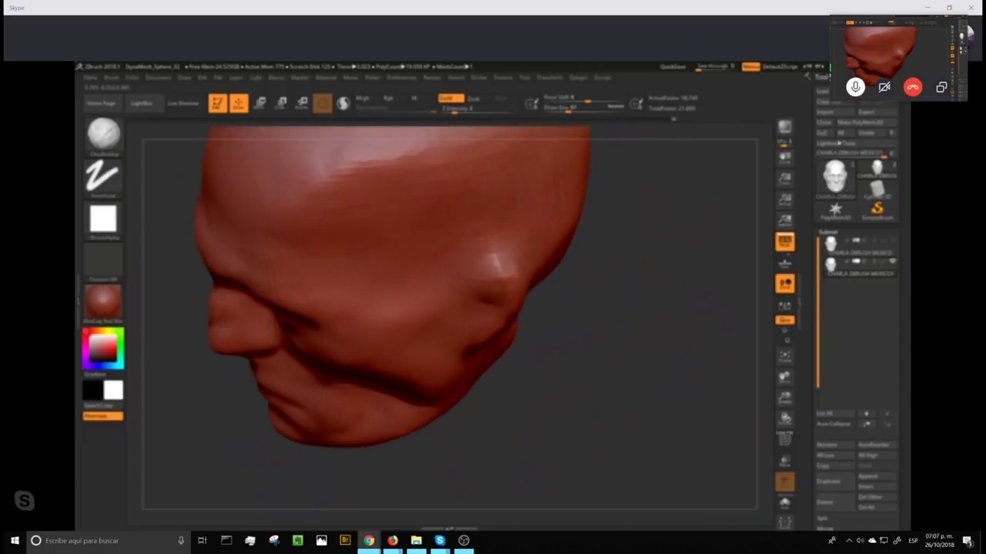
left_click_drag(625, 285, 622, 357, "ctrl")
- Smooth the transition from the back of the skull to the neck in profile, and update the DynaMesh again
left_click_drag(671, 390, 640, 352, "alt")
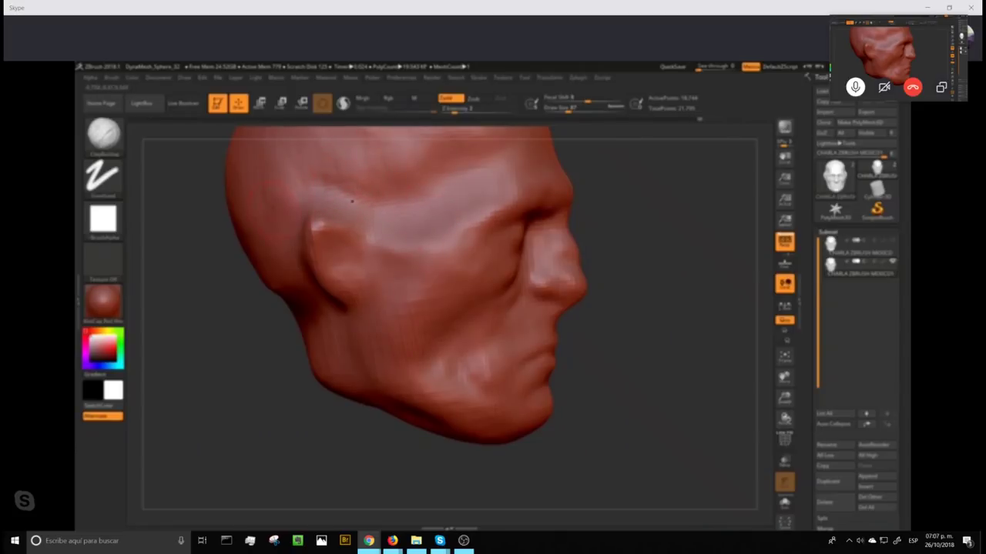
left_click_drag(259, 261, 276, 285)
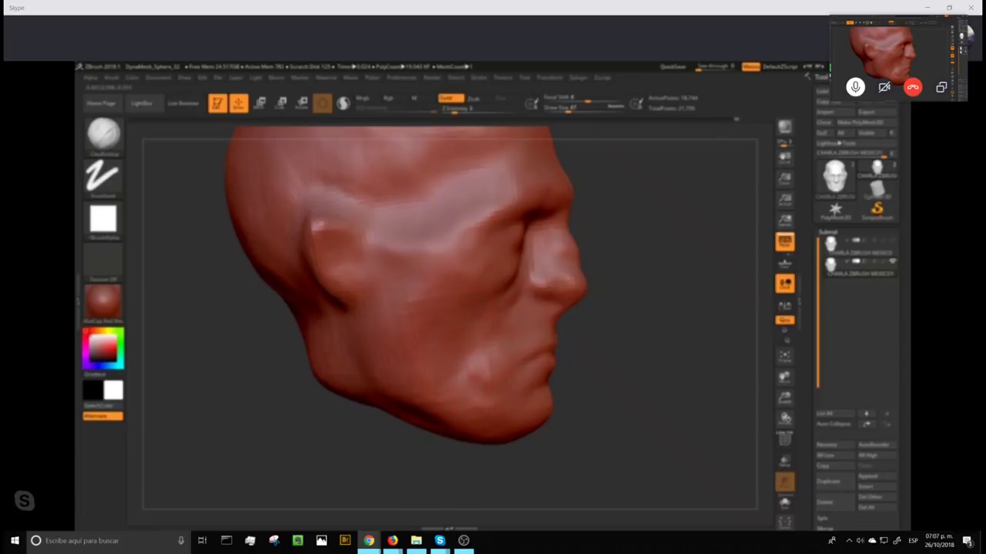
left_click_drag(684, 278, 669, 399, "ctrl")
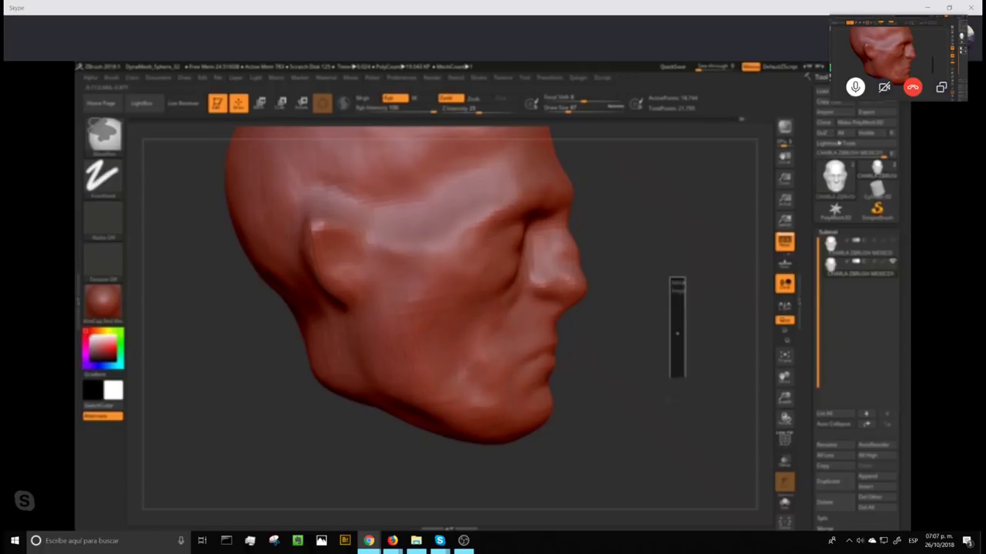
- Reshape the nose bridge and tip in profile with the Move brush at Draw Size 120
mouse_move(719, 347)
left_mouse_down()
mouse_move(733, 323)
mouse_move(737, 332)
mouse_move(616, 296)
mouse_move(516, 300)
left_mouse_up()
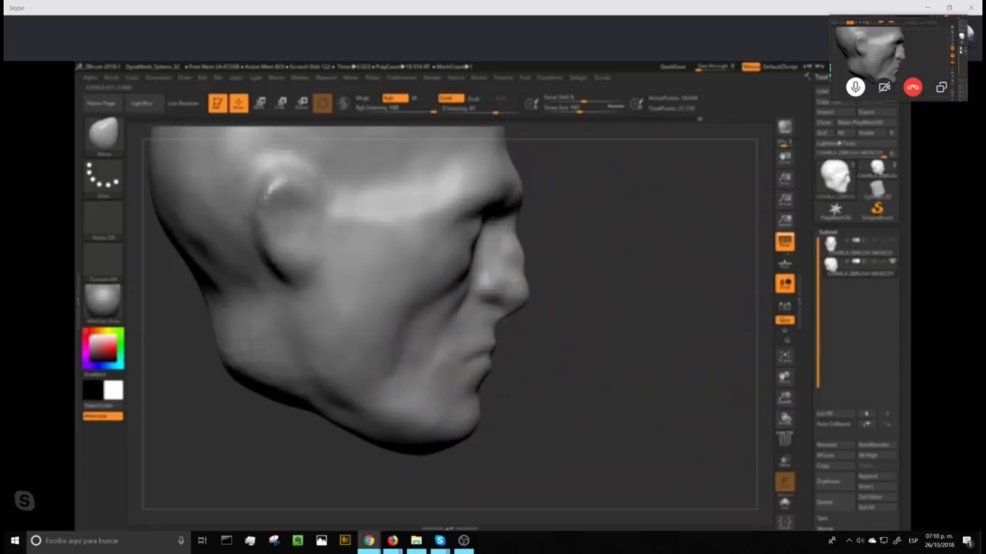
left_click_drag(580, 109, 571, 109)
left_click_drag(667, 269, 658, 300, "alt")
left_click_drag(510, 310, 506, 301)
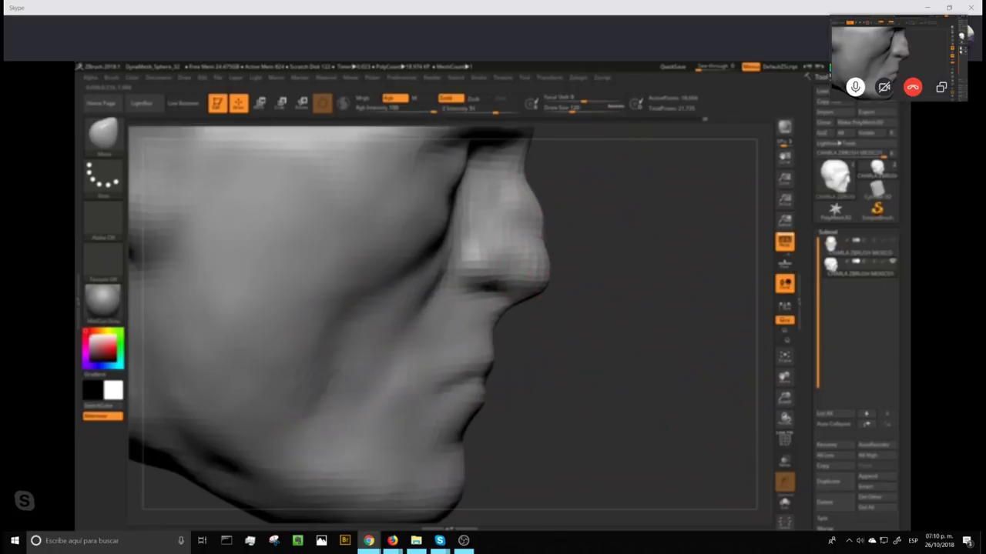
left_click_drag(528, 185, 532, 183)
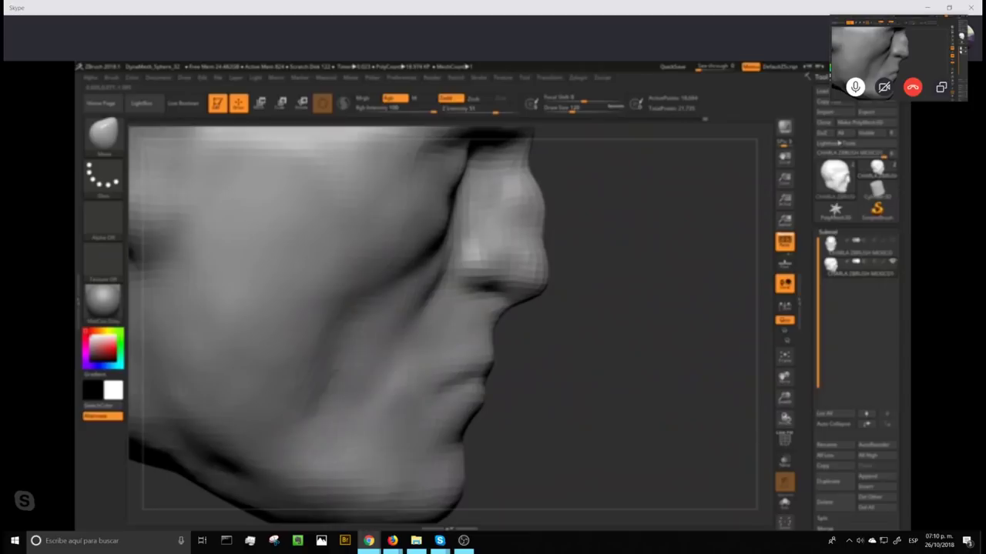
left_click_drag(616, 304, 636, 376, "alt")
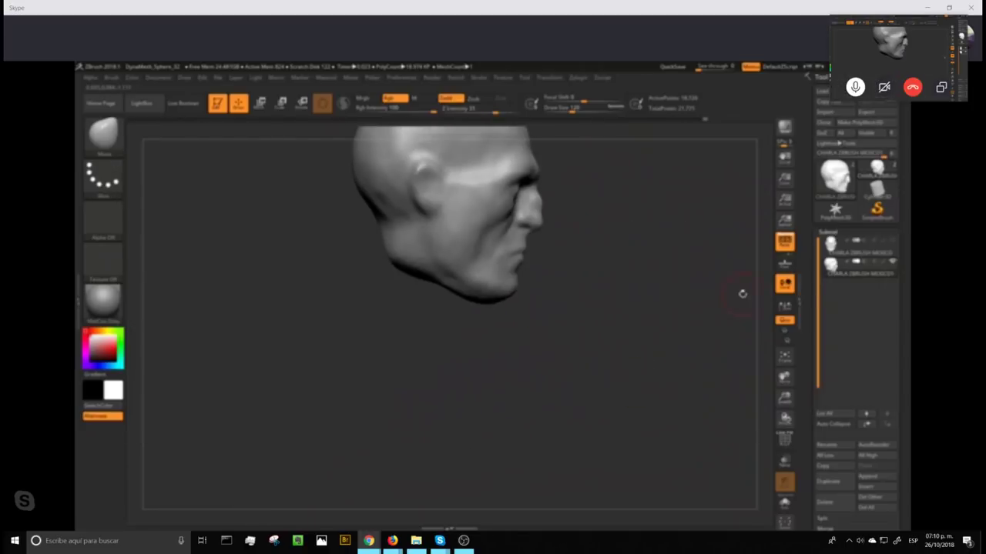
- Adjust the nostrils and the underside of the nose with the Move brush at Draw Size 75
left_click_drag(741, 292, 685, 295)
mouse_move(741, 279)
left_mouse_down("alt")
mouse_move(706, 314)
mouse_move(668, 312)
mouse_move(700, 331)
mouse_move(675, 317)
mouse_move(688, 324)
mouse_move(640, 381)
left_mouse_up("alt")
left_click_drag(574, 108, 566, 109)
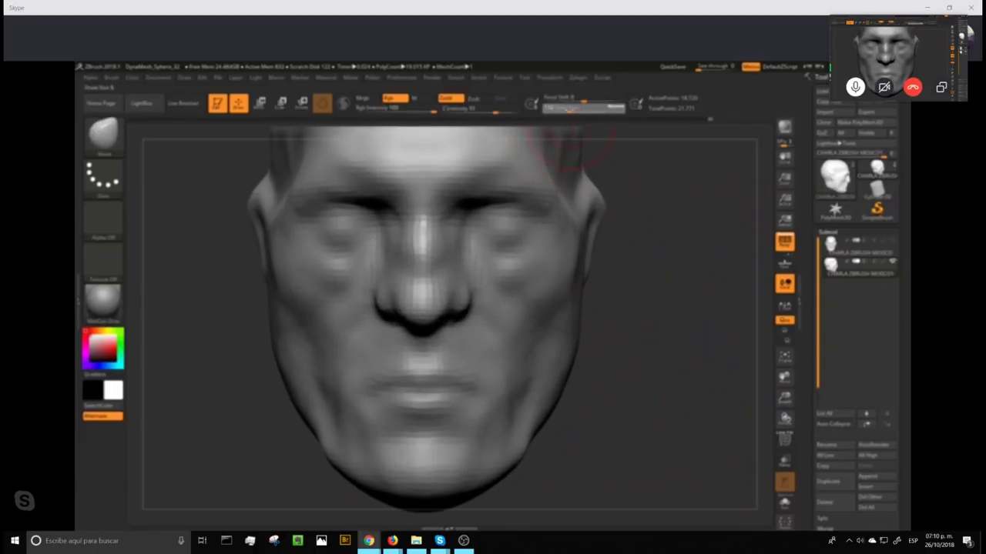
left_click_drag(696, 296, 702, 317, "alt")
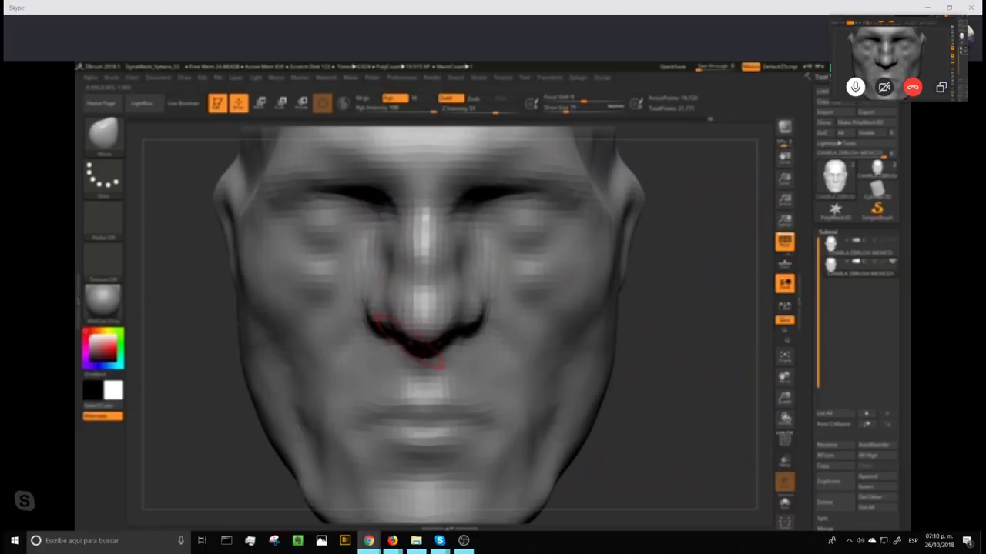
left_click_drag(670, 405, 586, 342)
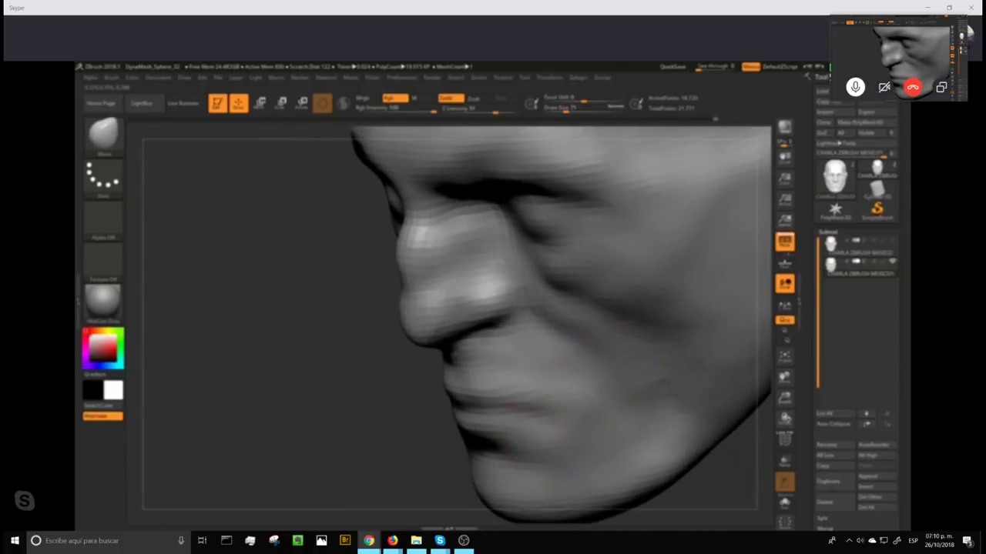
key("shift")
left_click_drag(363, 414, 363, 332, "alt")
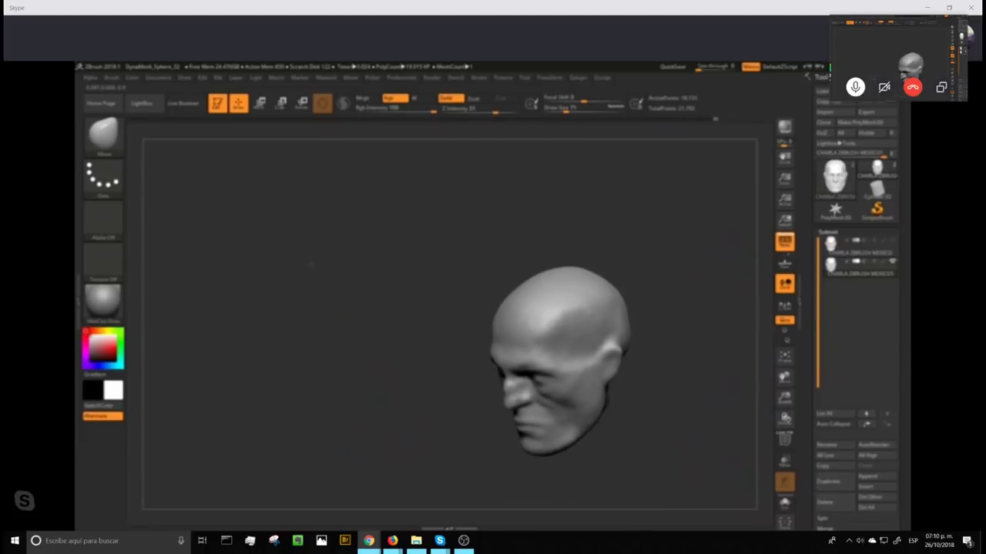
mouse_move(693, 399)
left_mouse_down()
mouse_move(727, 359)
mouse_move(700, 395)
mouse_move(634, 237)
mouse_move(673, 342)
mouse_move(703, 328)
mouse_move(691, 321)
mouse_move(681, 362)
left_mouse_up()
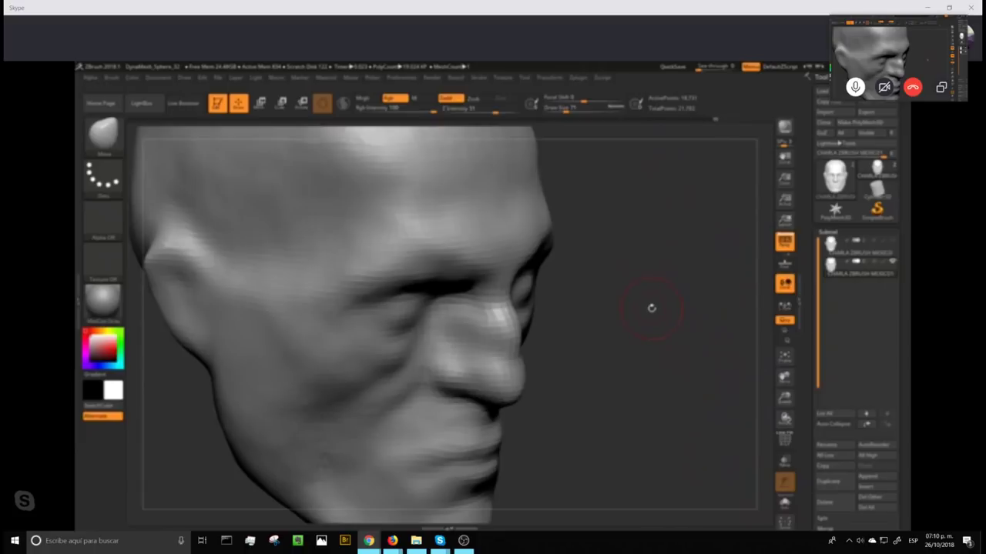
- Build up the forehead and the side of the cranium with ClayBuildup at Draw Size 128
mouse_move(663, 318)
left_mouse_down("alt")
mouse_move(664, 278)
mouse_move(666, 326)
mouse_move(684, 359)
left_mouse_up("alt")
key("b")
key("c")
key("b")
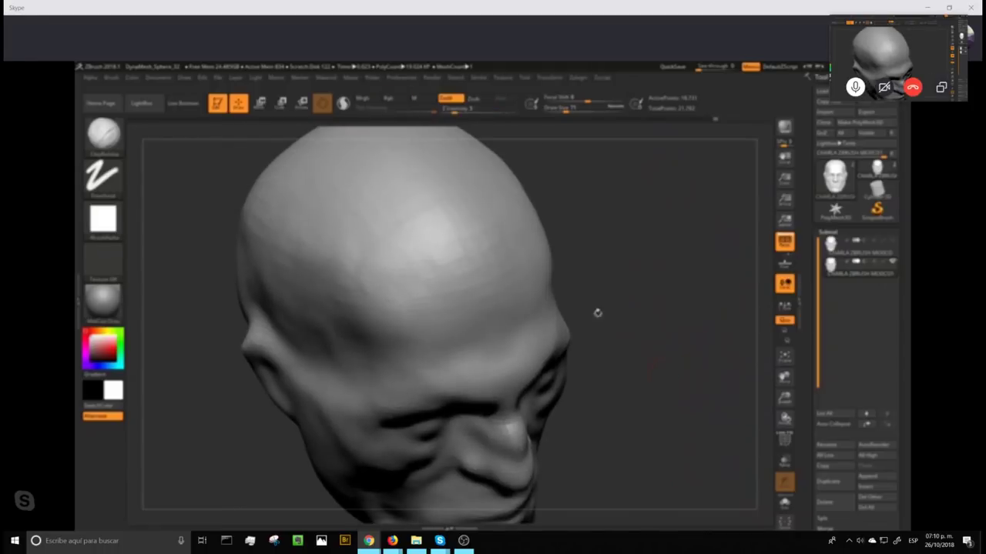
left_click_drag(566, 109, 574, 108)
left_click_drag(636, 267, 643, 264)
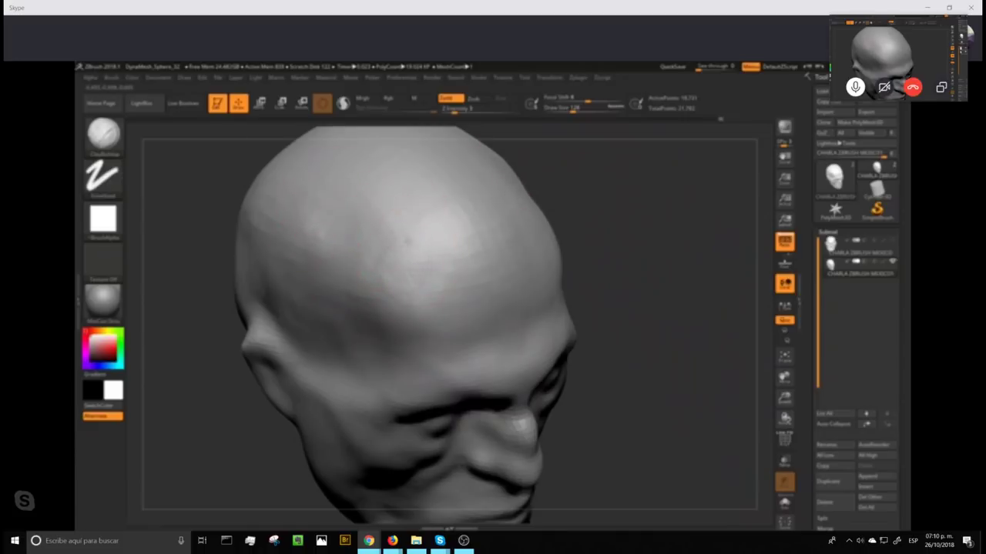
left_click_drag(655, 223, 341, 252)
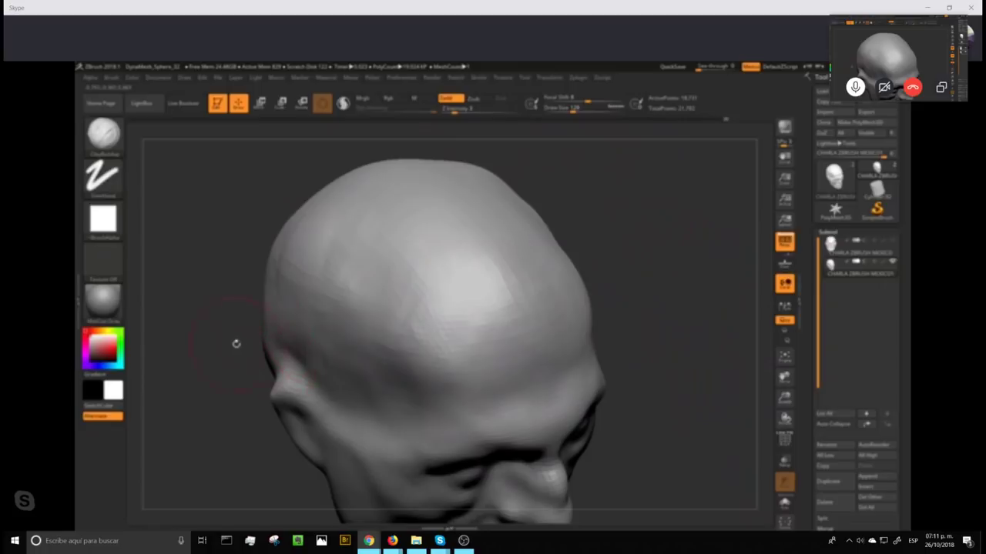
left_click_drag(237, 345, 238, 331)
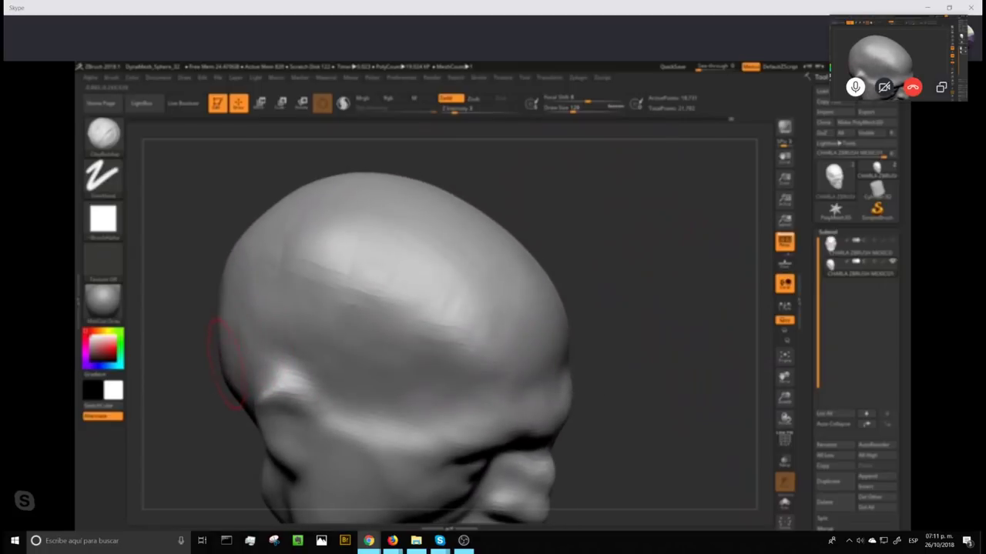
- Mask the neck area behind the jaw using a Lasso mask stroke, and undo the last masking change
mouse_move(677, 404)
right_mouse_down("ctrl")
mouse_move(678, 294)
mouse_move(510, 193)
mouse_move(418, 334)
mouse_move(686, 324)
mouse_move(698, 315)
mouse_move(691, 310)
mouse_move(686, 330)
mouse_move(673, 325)
mouse_move(708, 265)
right_mouse_up("ctrl")
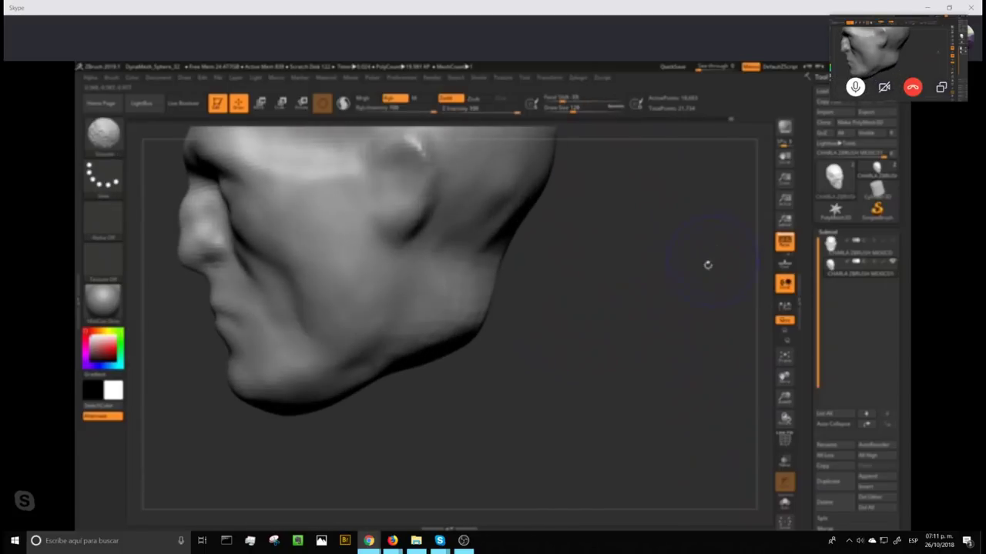
left_click(113, 181)
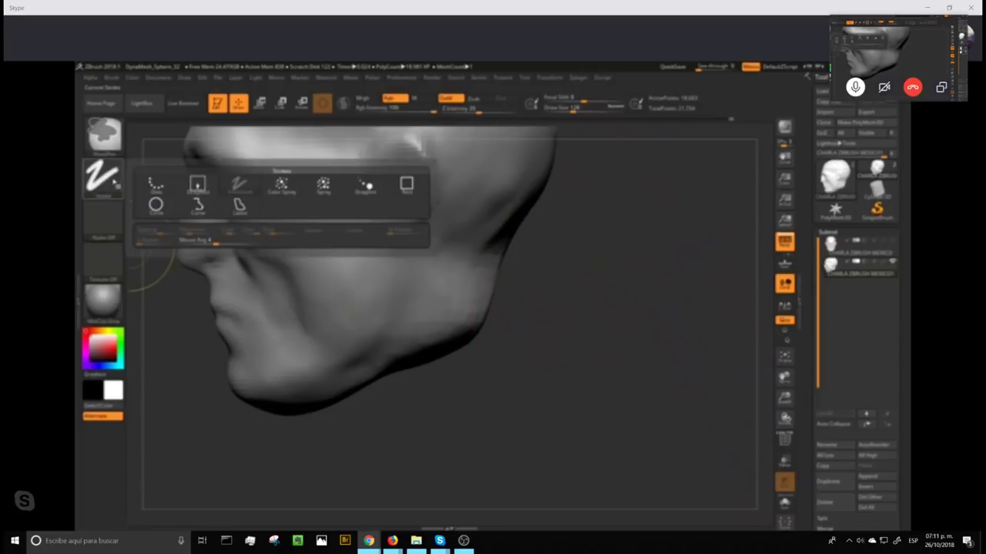
left_click(238, 205)
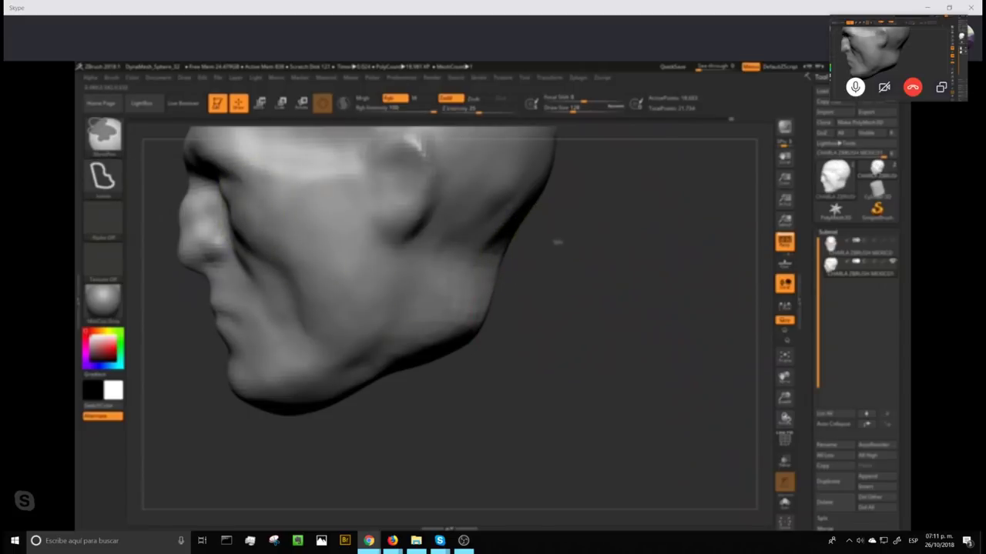
mouse_move(558, 242)
left_mouse_down()
mouse_move(431, 251)
mouse_move(375, 244)
mouse_move(368, 376)
mouse_move(351, 396)
left_mouse_up()
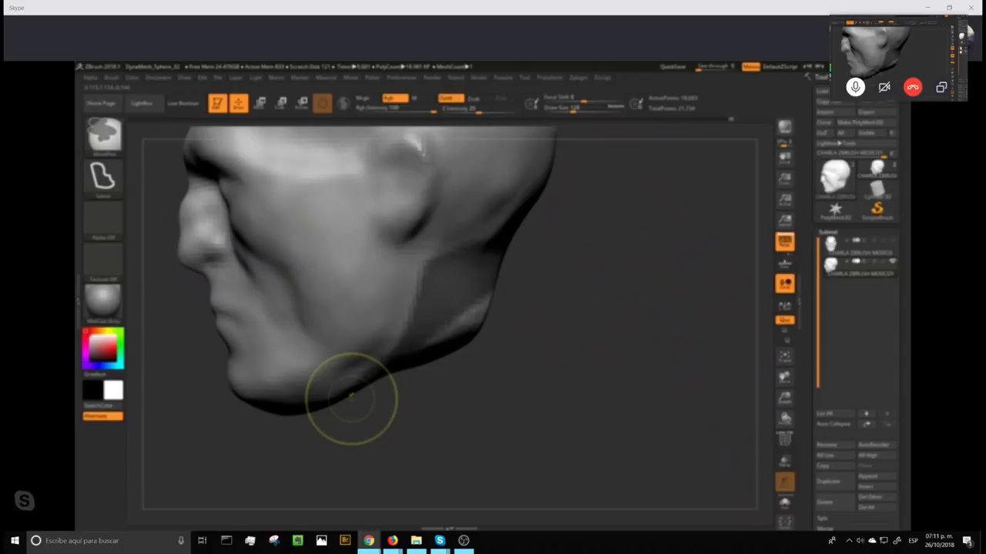
mouse_move(525, 267)
left_mouse_down()
mouse_move(448, 305)
mouse_move(405, 352)
mouse_move(648, 391)
mouse_move(667, 379)
mouse_move(601, 323)
mouse_move(694, 312)
mouse_move(616, 374)
left_mouse_up()
mouse_move(569, 339)
left_mouse_down()
mouse_move(682, 356)
mouse_move(660, 331)
mouse_move(698, 346)
mouse_move(607, 369)
mouse_move(643, 346)
mouse_move(581, 331)
mouse_move(585, 386)
mouse_move(644, 394)
left_mouse_up()
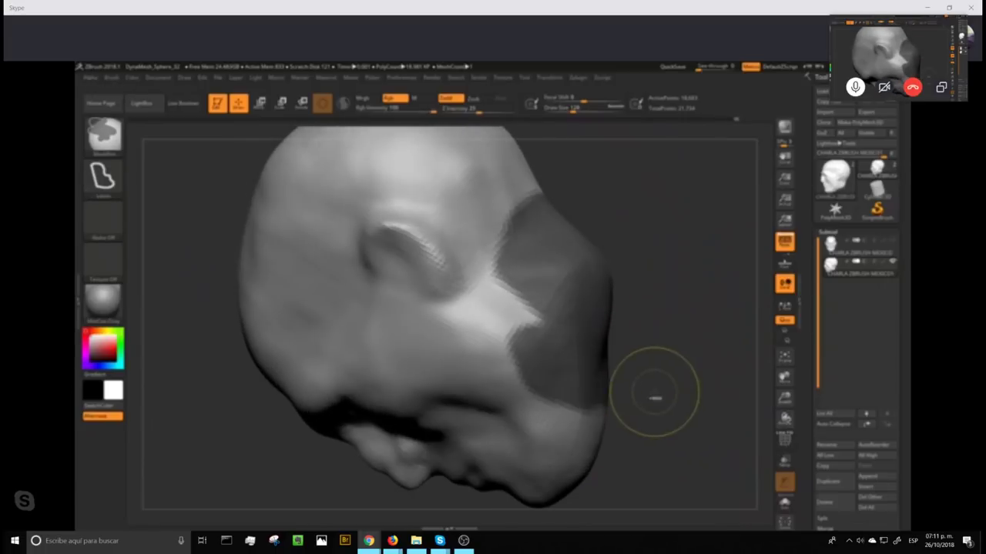
key("ctrl+z")
- Extend the mask across the underside of the neck with a FreeHand stroke and invert it
left_click_drag(710, 385, 669, 372)
left_click(113, 182, "ctrl")
left_click(238, 183)
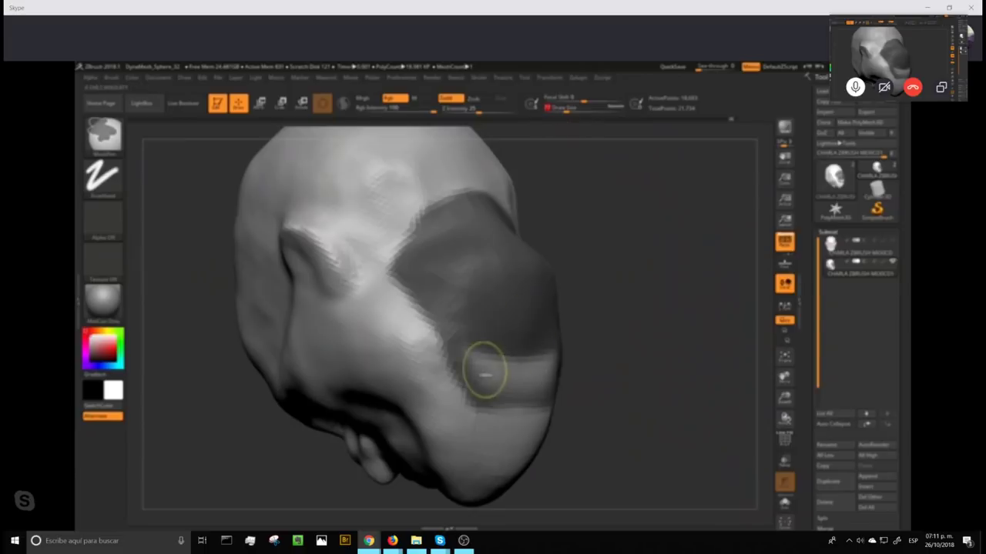
mouse_move(480, 374)
left_mouse_down("ctrl")
mouse_move(469, 362)
mouse_move(508, 424)
mouse_move(516, 369)
left_mouse_up("ctrl")
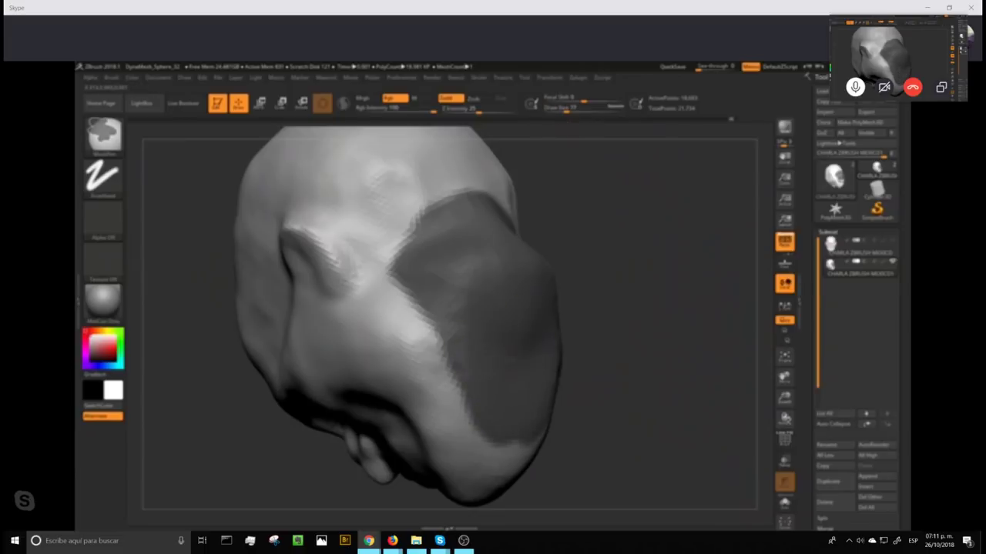
left_click(651, 361, "ctrl")
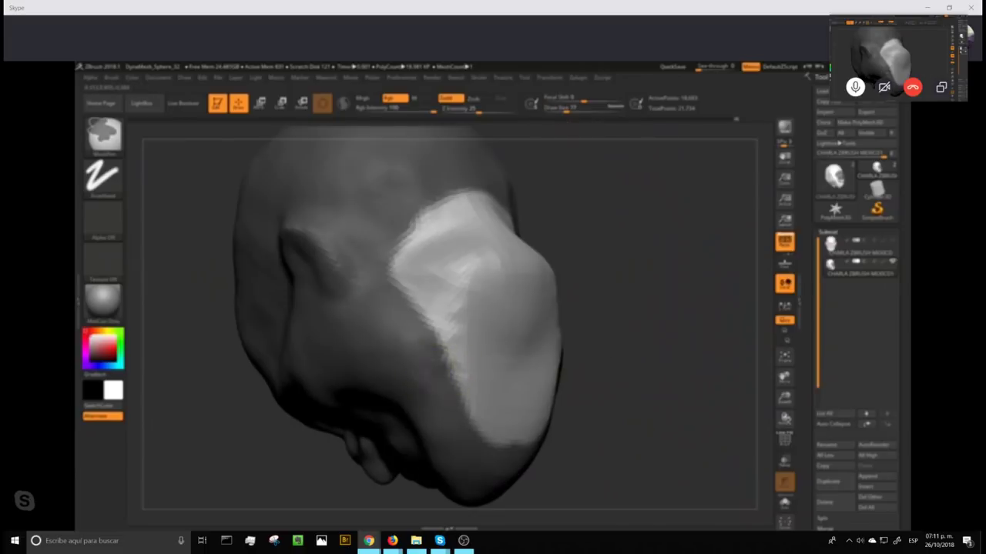
- Try to move the unmasked neck area downward with the transform gizmo
mouse_move(682, 342)
left_mouse_down()
mouse_move(652, 354)
mouse_move(707, 327)
mouse_move(737, 337)
mouse_move(716, 360)
mouse_move(722, 374)
mouse_move(700, 290)
mouse_move(709, 345)
left_mouse_up()
left_click(266, 108)
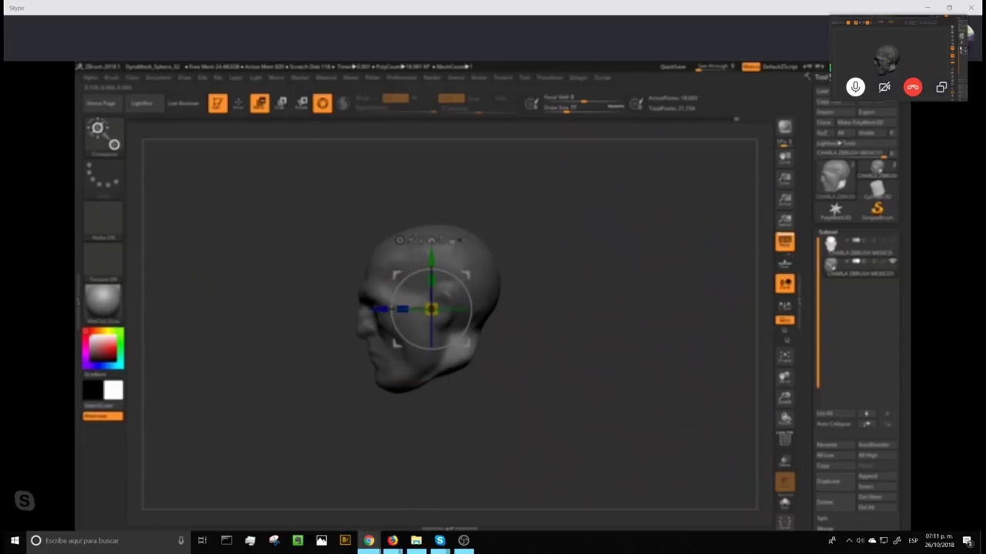
left_click_drag(395, 342, 399, 349)
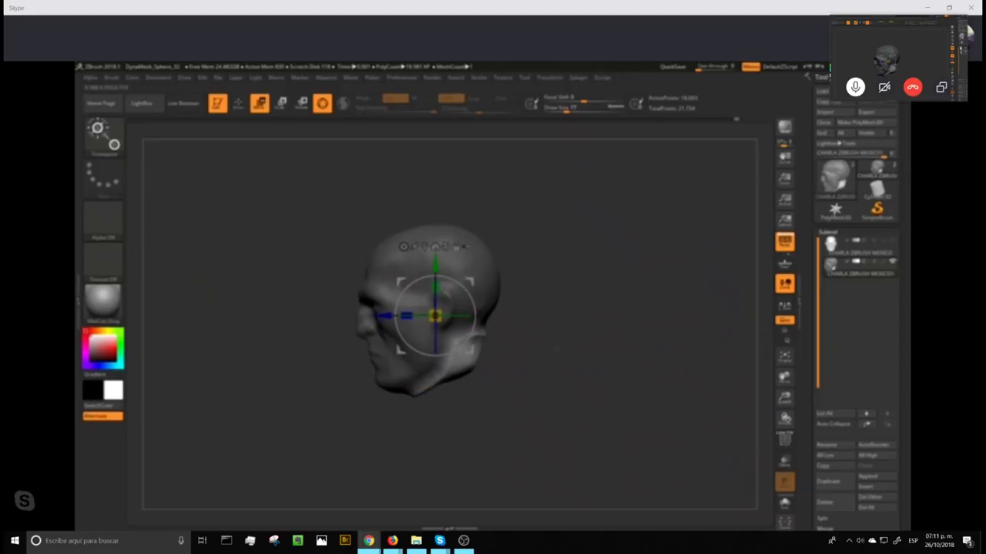
key("q")
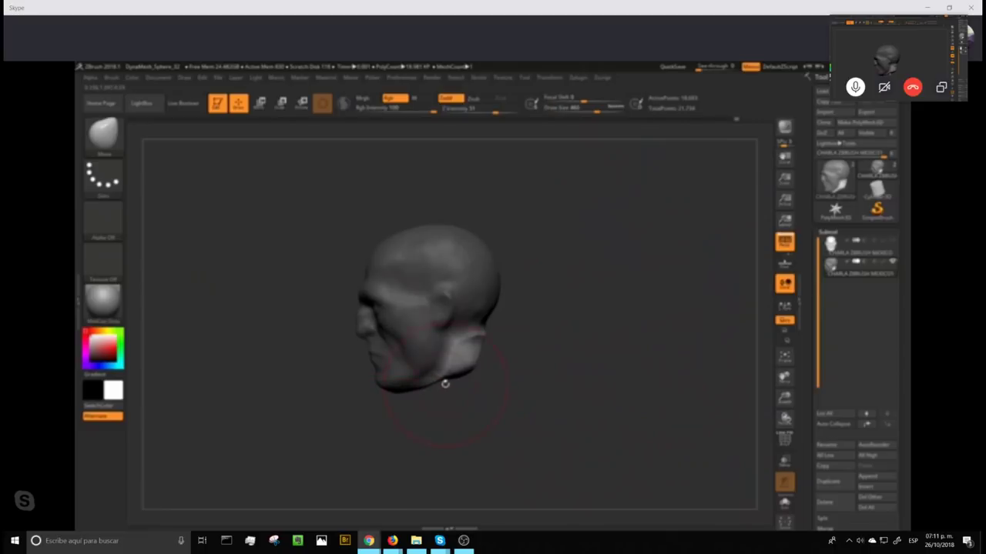
- Pull the unmasked area down and back with a large Move brush to form the start of the neck
mouse_move(448, 390)
left_mouse_down()
mouse_move(463, 419)
mouse_move(449, 391)
mouse_move(437, 412)
left_mouse_up()
left_click_drag(462, 360, 488, 370)
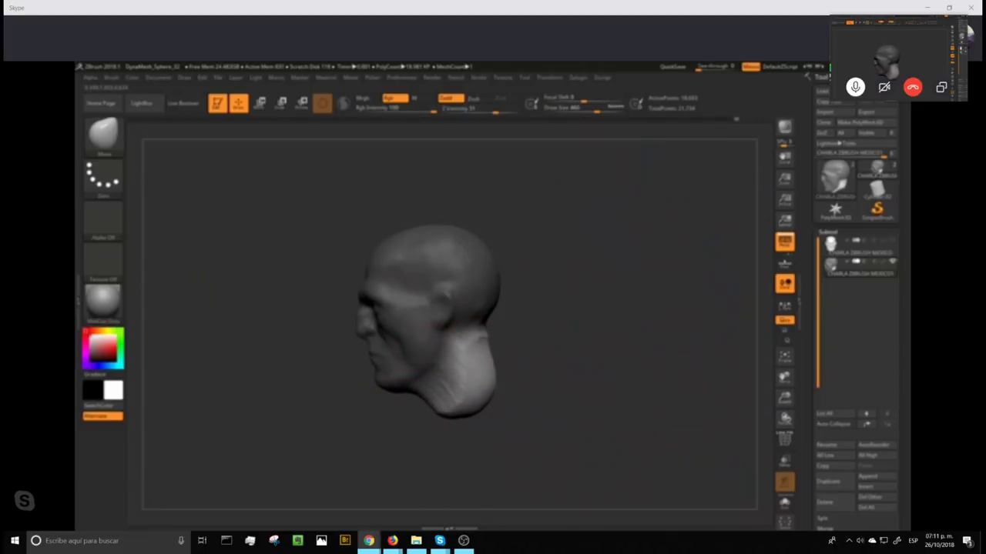
left_click_drag(488, 408, 482, 389)
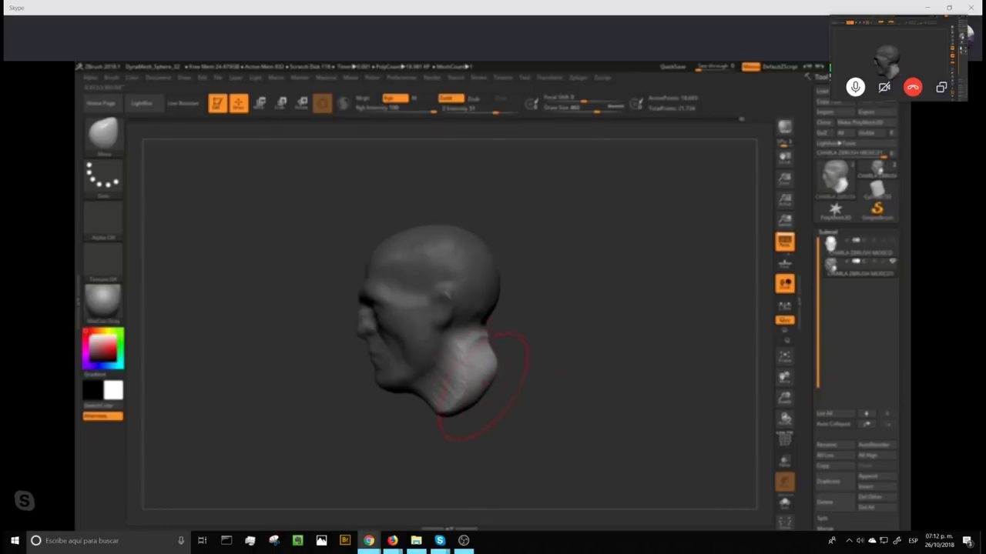
mouse_move(571, 356)
left_mouse_down("alt")
mouse_move(578, 349)
mouse_move(588, 361)
left_mouse_up("alt")
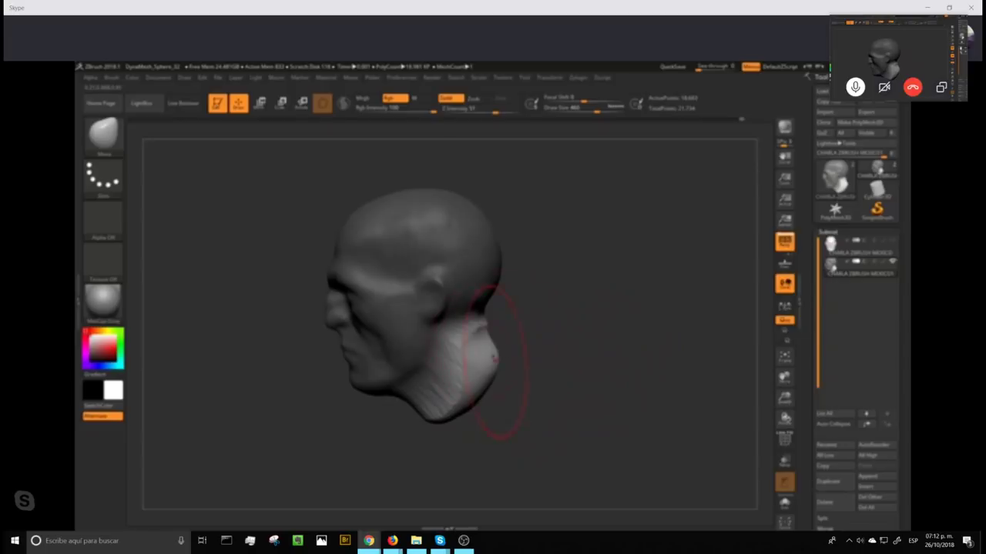
- Smooth the stretched surface along the back and side of the neck
left_click_drag(523, 360, 497, 348)
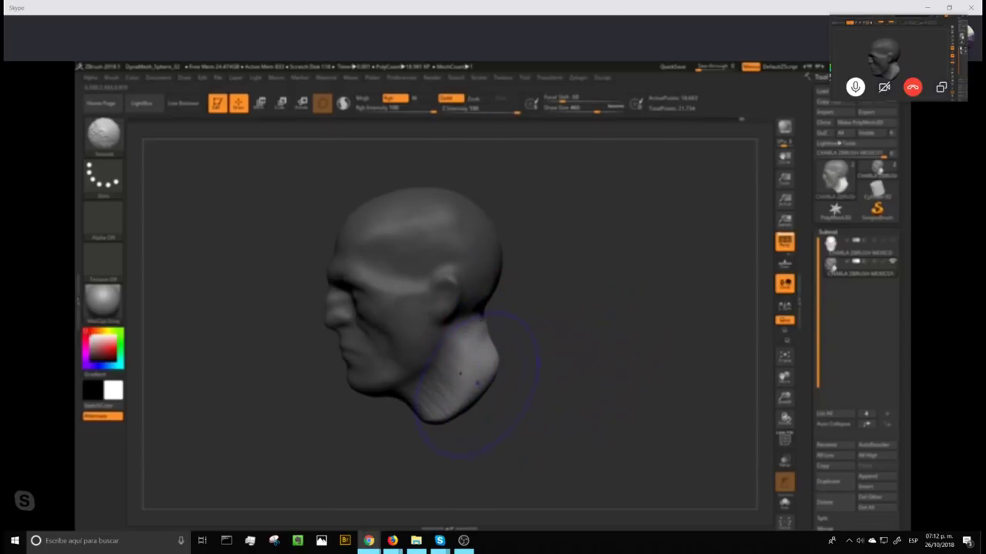
mouse_move(558, 372)
left_mouse_down()
mouse_move(612, 350)
mouse_move(541, 357)
left_mouse_up()
mouse_move(461, 374)
left_mouse_down()
mouse_move(440, 373)
mouse_move(454, 356)
left_mouse_up()
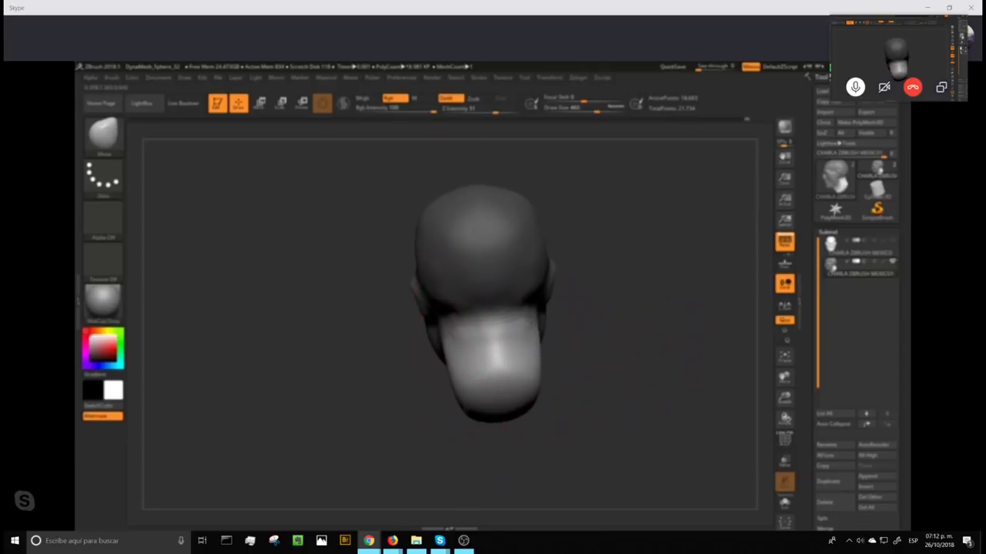
mouse_move(612, 372)
left_mouse_down()
mouse_move(660, 357)
mouse_move(631, 362)
mouse_move(654, 336)
mouse_move(627, 343)
left_mouse_up()
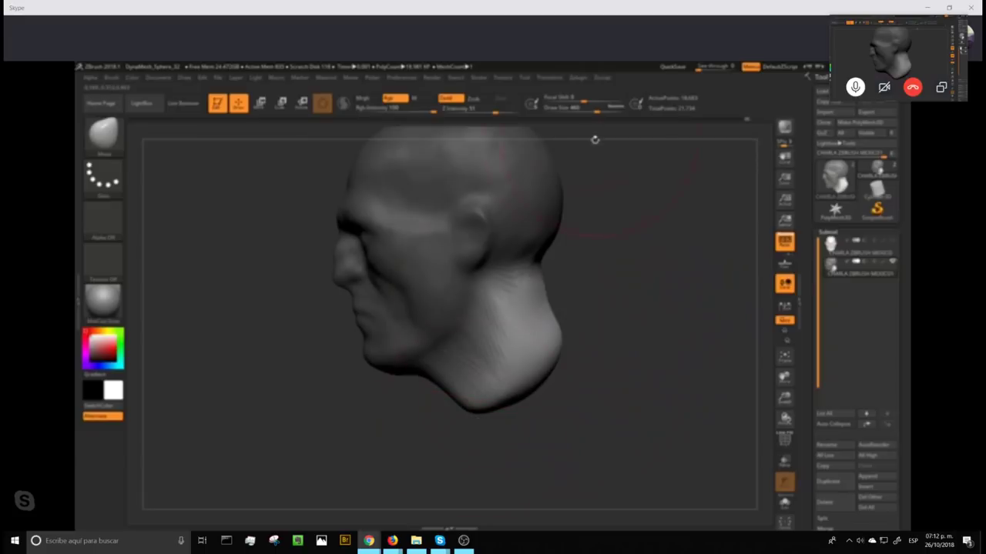
- Lengthen the front of the neck downward and push its back outward with a smaller Move brush
left_click_drag(599, 108, 588, 108)
left_click_drag(475, 414, 453, 493)
left_click_drag(450, 424, 471, 420)
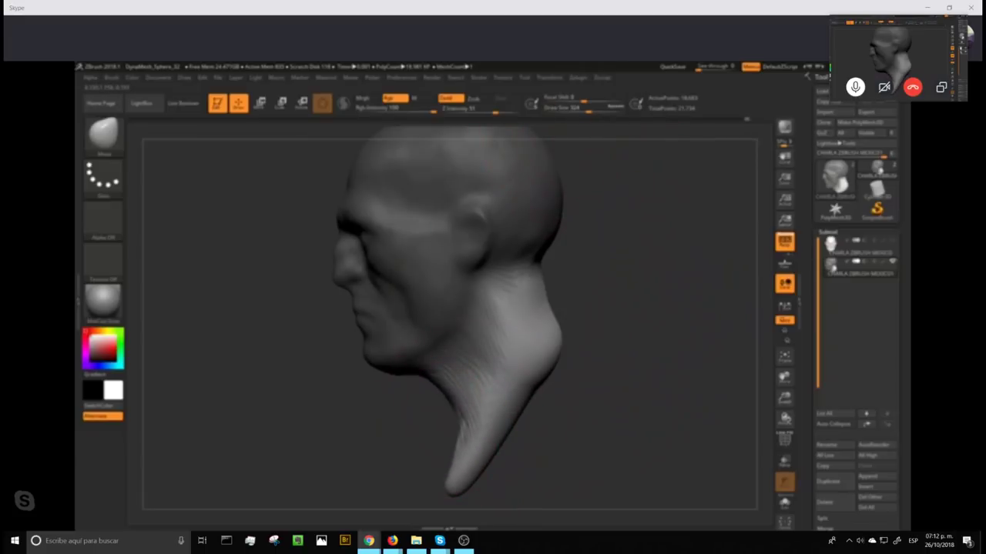
left_click_drag(560, 349, 603, 332)
left_click_drag(539, 381, 551, 395)
- Widen the side and nape of the neck from three-quarter view with the Move brush
mouse_move(616, 398)
left_mouse_down()
mouse_move(642, 399)
mouse_move(568, 347)
mouse_move(539, 362)
left_mouse_up()
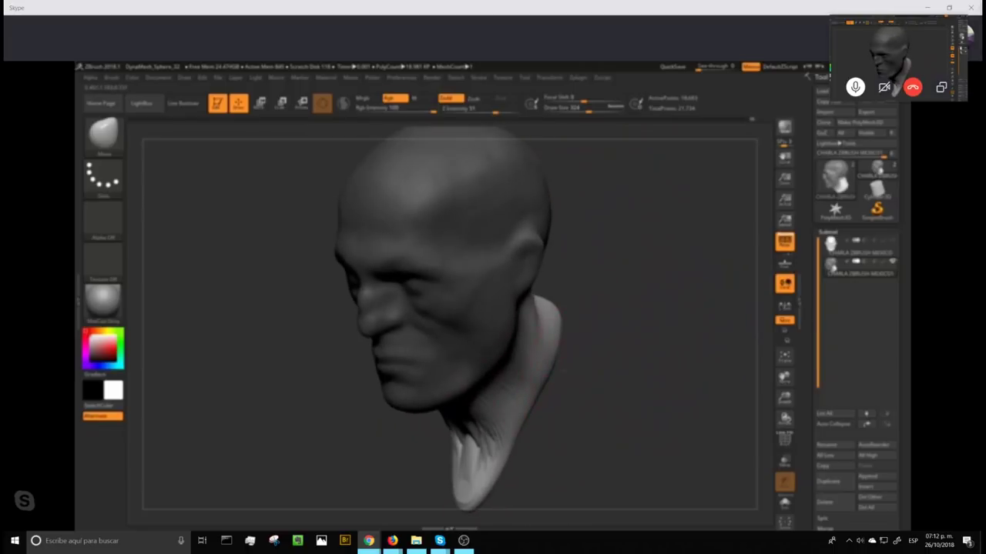
mouse_move(527, 425)
left_mouse_down()
mouse_move(555, 433)
mouse_move(518, 473)
mouse_move(500, 454)
mouse_move(494, 461)
mouse_move(488, 432)
left_mouse_up()
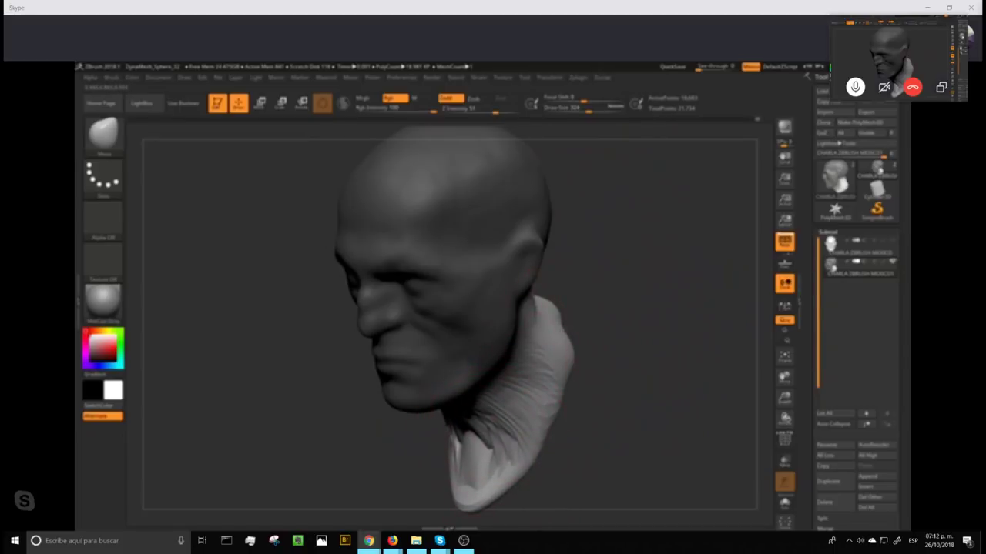
mouse_move(616, 277)
left_mouse_down()
mouse_move(598, 312)
mouse_move(585, 309)
left_mouse_up()
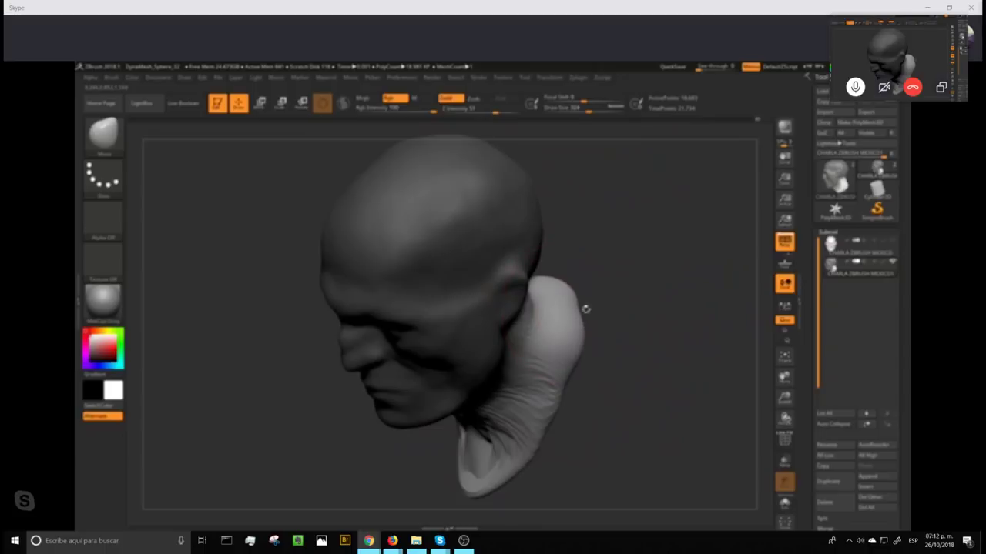
left_click_drag(570, 362, 584, 364)
mouse_move(560, 396)
left_mouse_down()
mouse_move(573, 403)
mouse_move(553, 435)
left_mouse_up()
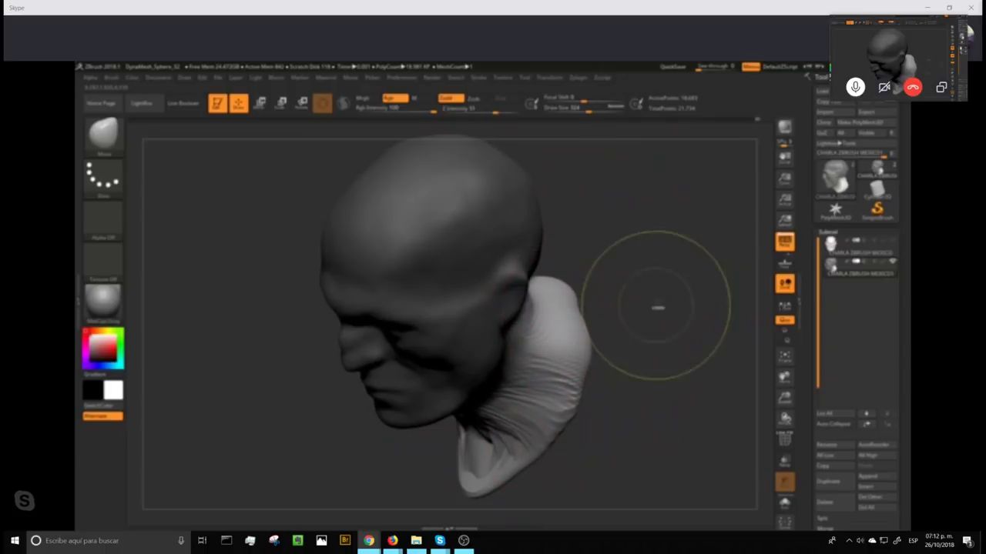
- Clear the mask, remesh the head with DynaMesh and reshape the throat and back of the neck with the Move brush
left_click_drag(658, 307, 668, 328, "ctrl")
key("b")
key("m")
key("v")
mouse_move(677, 372)
left_mouse_down()
mouse_move(673, 321)
mouse_move(526, 439)
mouse_move(531, 400)
left_mouse_up()
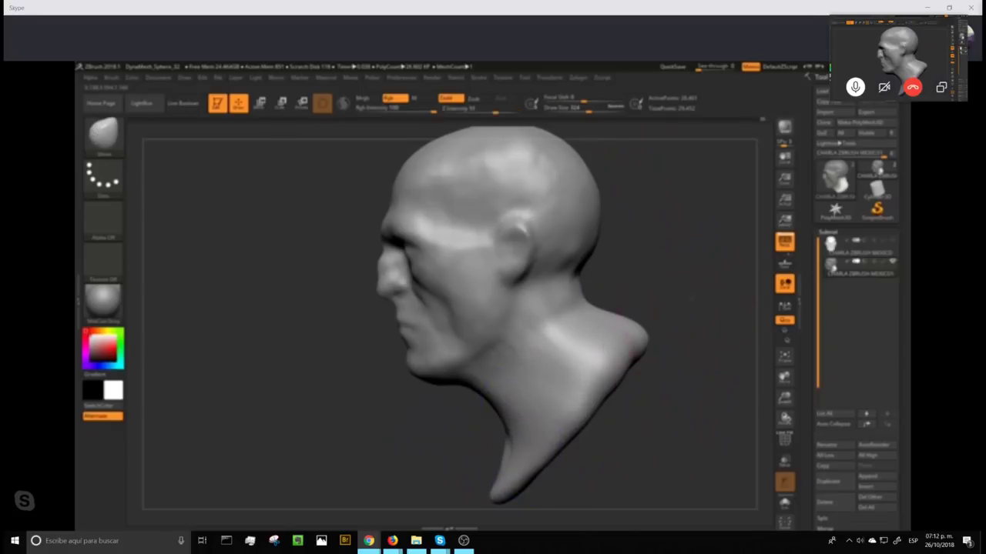
left_click_drag(673, 309, 720, 303)
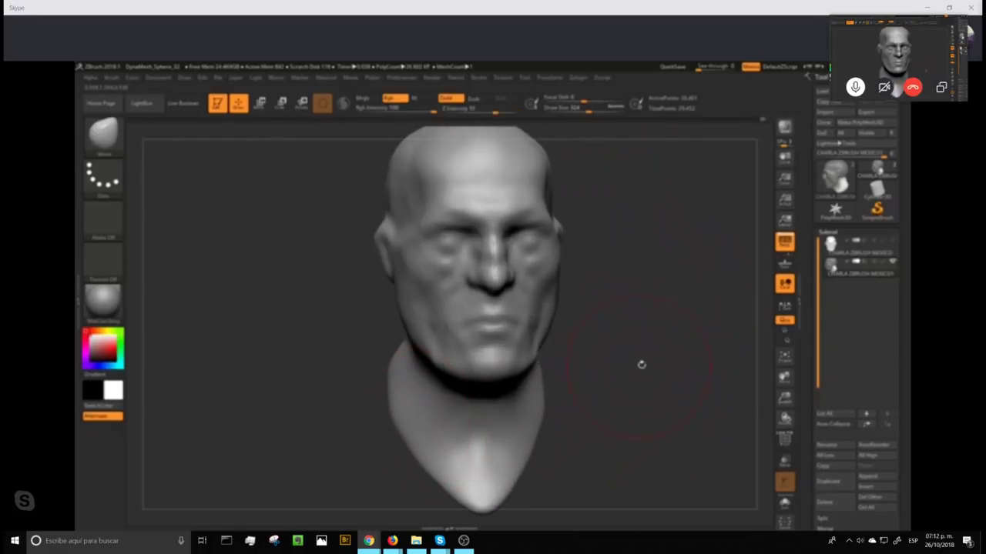
- Build up the muscle forms along the side of the neck and shoulder with a smaller ClayBuildup brush
key("b")
key("c")
key("b")
left_click_drag(651, 359, 652, 486)
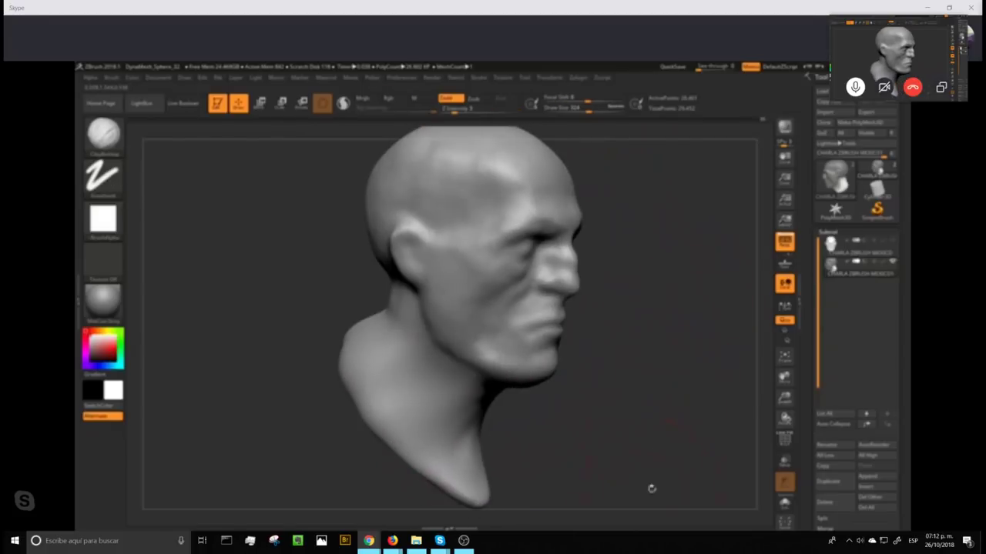
left_click_drag(594, 110, 577, 110)
left_click_drag(694, 270, 694, 317, "alt")
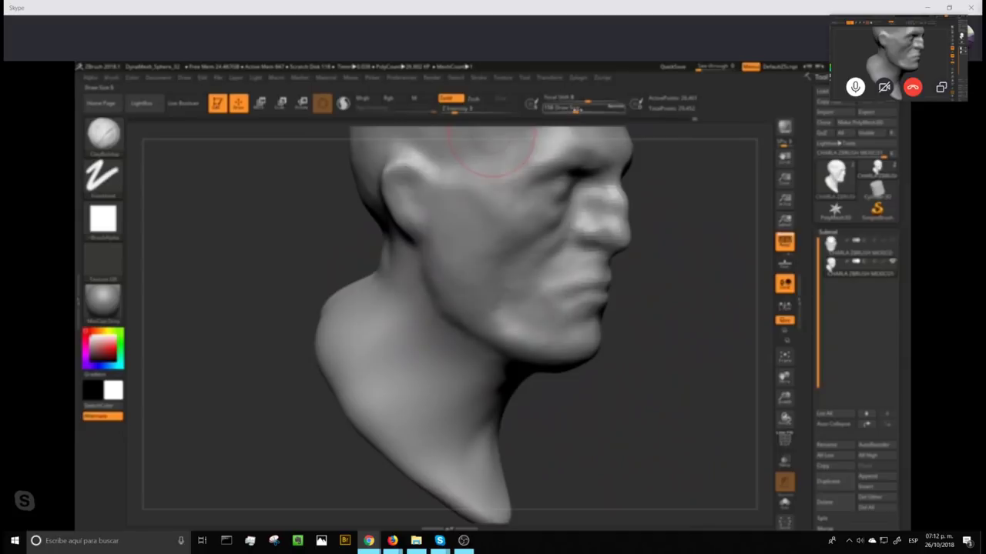
left_click_drag(662, 363, 510, 360)
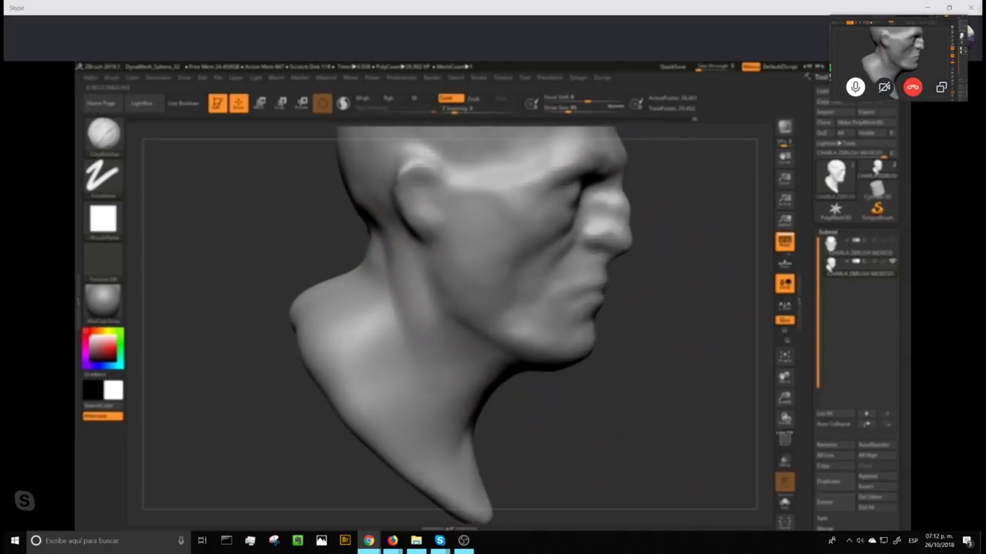
mouse_move(420, 435)
left_mouse_down()
mouse_move(368, 337)
mouse_move(338, 341)
mouse_move(339, 327)
left_mouse_up()
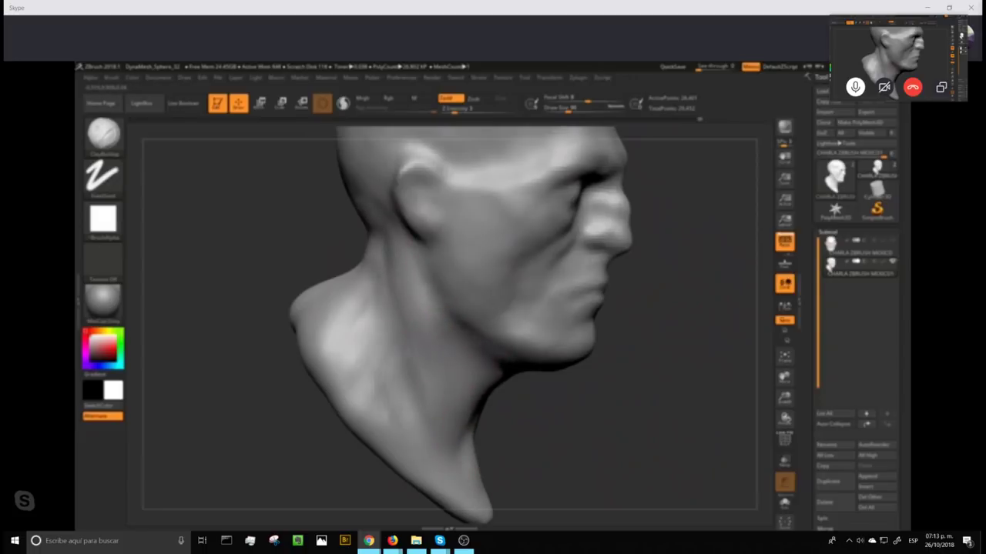
- Sculpt the diagonal neck muscle and the hollow at the base of the throat, and remesh the model
left_click_drag(647, 417, 569, 412)
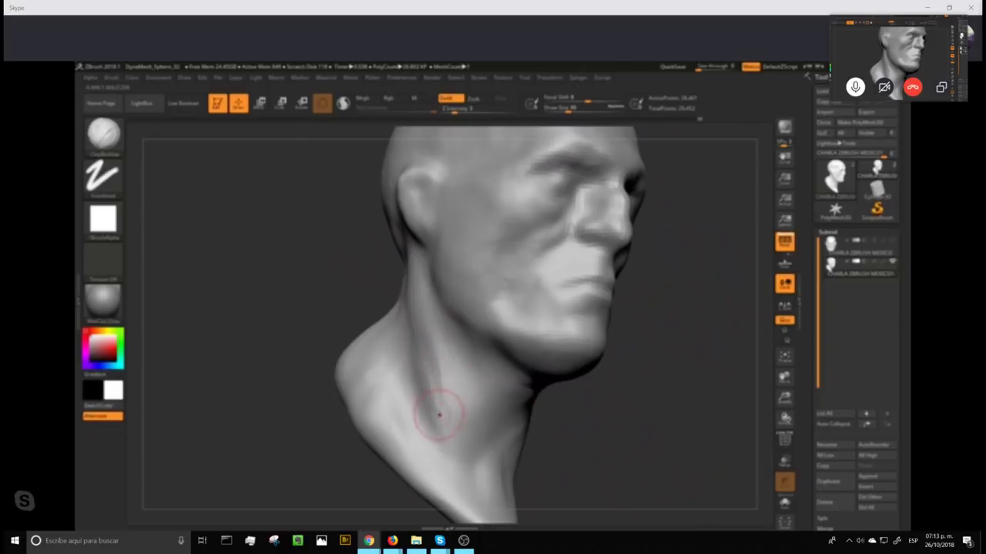
mouse_move(439, 416)
left_mouse_down()
mouse_move(447, 493)
mouse_move(487, 479)
mouse_move(484, 465)
left_mouse_up()
mouse_move(470, 403)
left_mouse_down()
mouse_move(488, 417)
mouse_move(496, 394)
left_mouse_up()
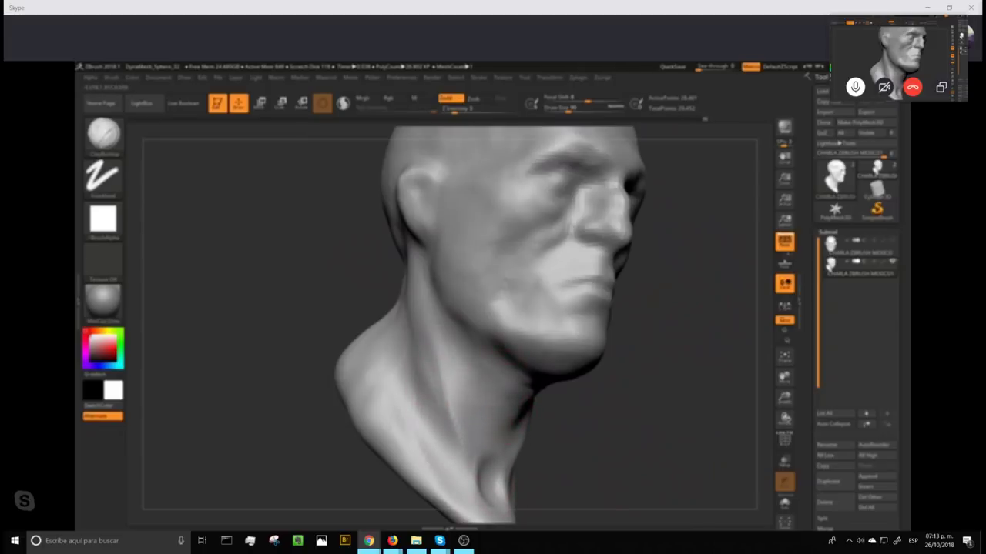
mouse_move(470, 428)
left_mouse_down()
mouse_move(457, 436)
mouse_move(453, 408)
left_mouse_up()
key("ctrl")
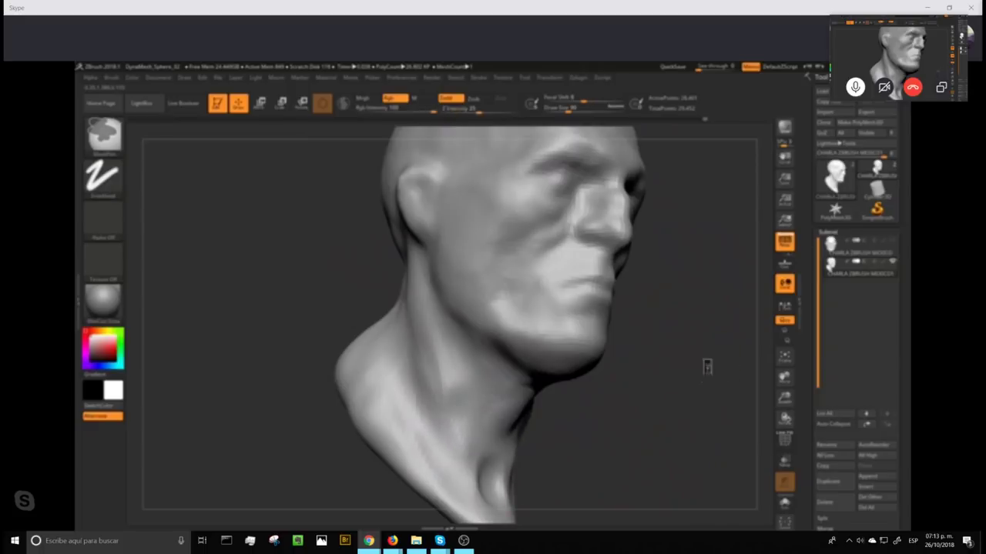
- Build up the nape below the skull and the muscles running down the back and side of the neck
mouse_move(695, 393)
left_mouse_down()
mouse_move(717, 429)
mouse_move(647, 374)
mouse_move(664, 311)
mouse_move(617, 317)
mouse_move(642, 270)
mouse_move(636, 259)
mouse_move(648, 367)
left_mouse_up()
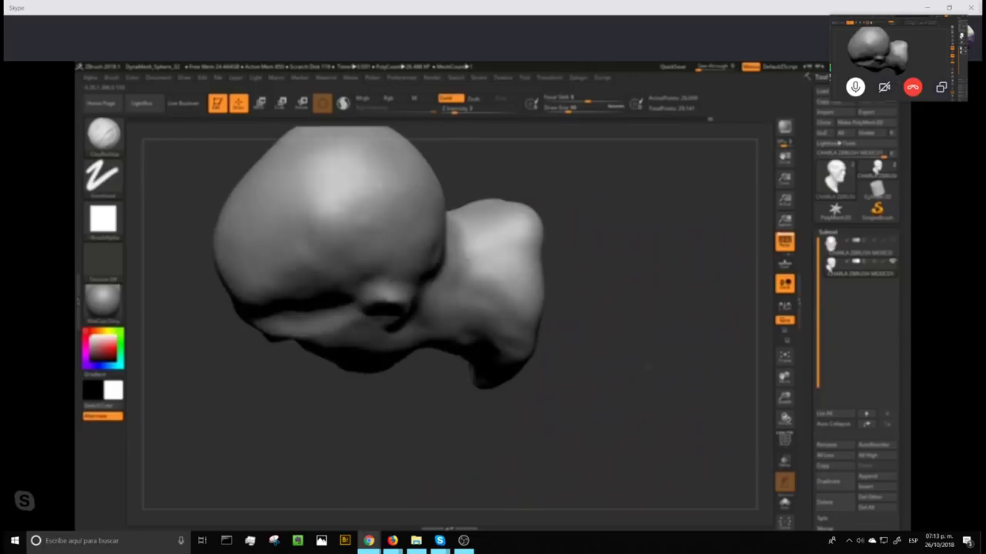
left_click_drag(626, 231, 645, 304)
left_click_drag(689, 317, 618, 361)
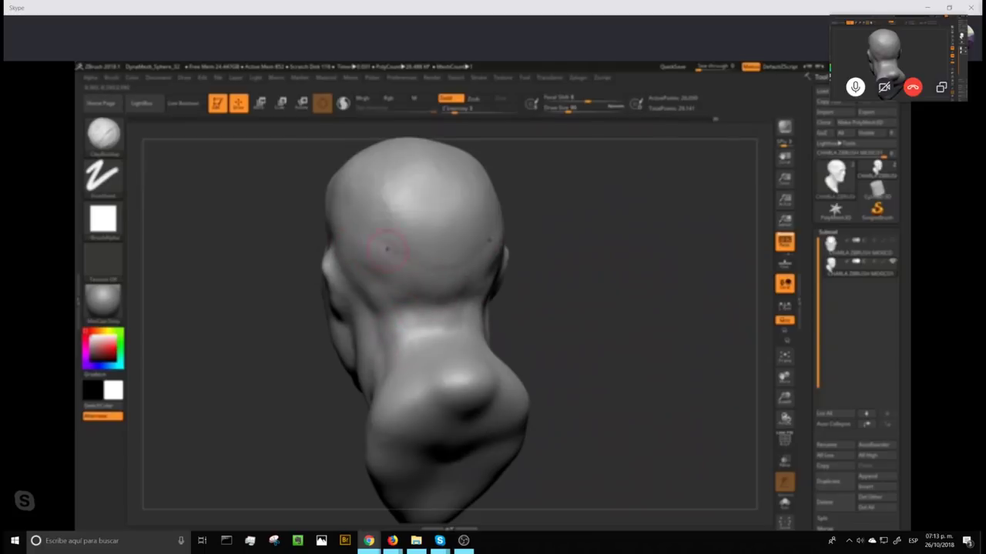
left_click_drag(433, 309, 403, 351)
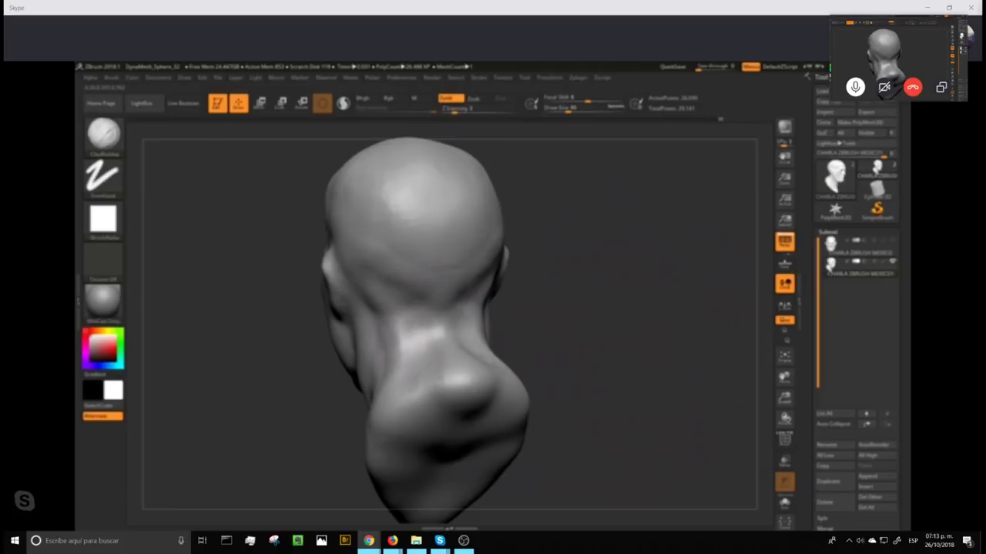
left_click_drag(574, 311, 407, 325)
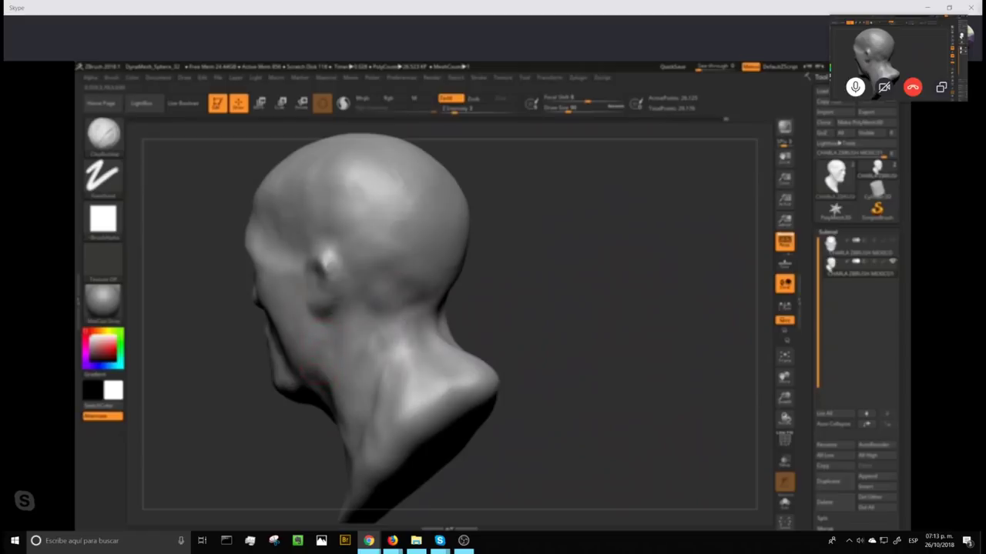
left_click_drag(554, 338, 617, 338)
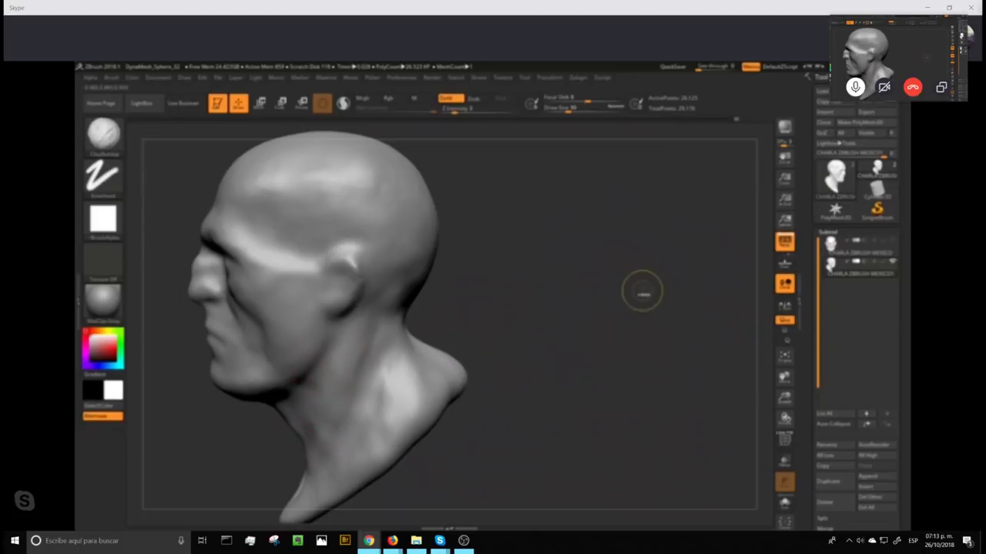
- Build up the forehead, temple and upper skull planes with ClayBuildup at a draw size of about 112, and remesh
mouse_move(647, 396)
right_mouse_down()
mouse_move(645, 326)
mouse_move(645, 352)
right_mouse_up()
mouse_move(645, 351)
left_mouse_down("alt")
mouse_move(669, 310)
mouse_move(692, 369)
left_mouse_up("alt")
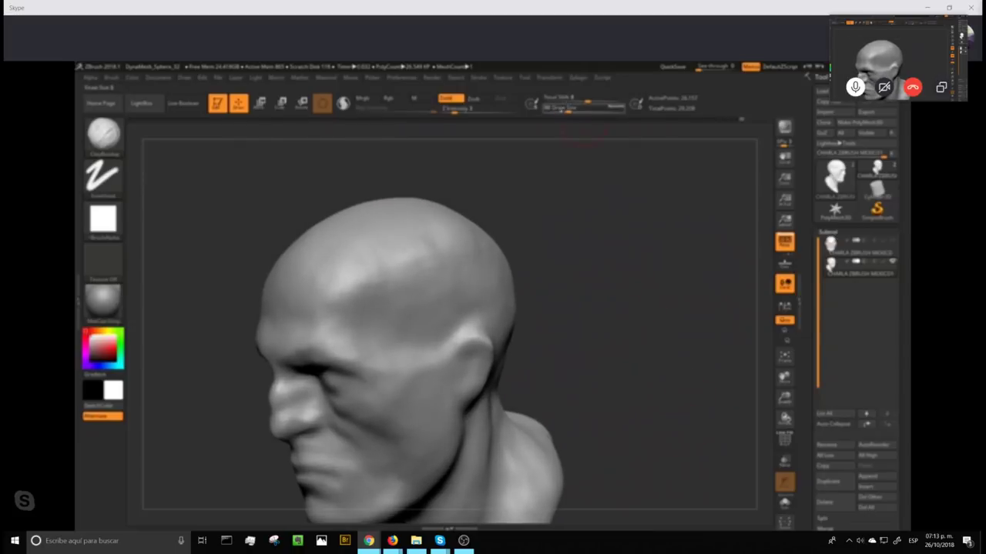
left_click(571, 108)
left_click_drag(610, 195, 617, 236)
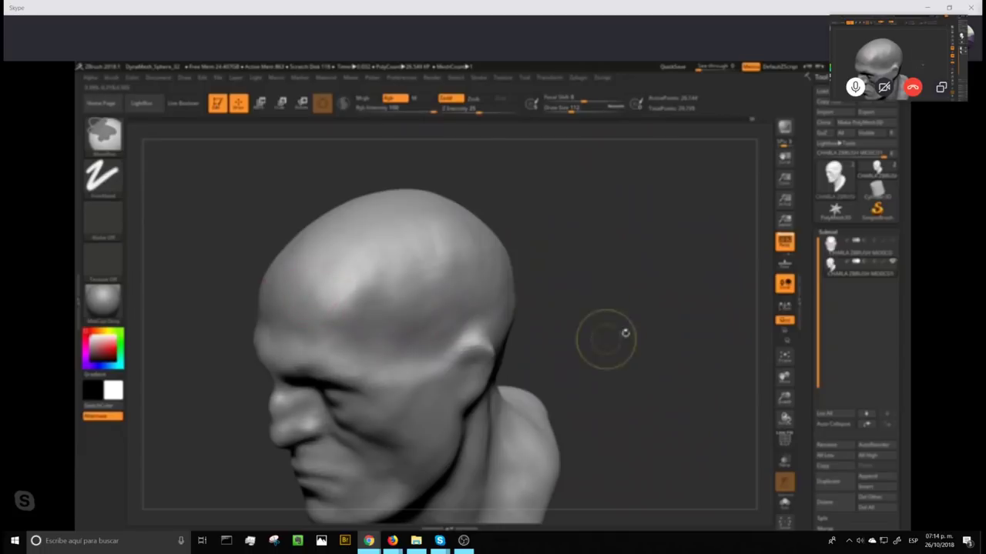
mouse_move(586, 346)
left_mouse_down()
mouse_move(613, 226)
mouse_move(624, 255)
mouse_move(583, 143)
left_mouse_up()
- Carve the inner hollow and raise the rim of the ear with a smaller ClayBuildup brush, and remesh
left_click_drag(574, 109, 560, 109)
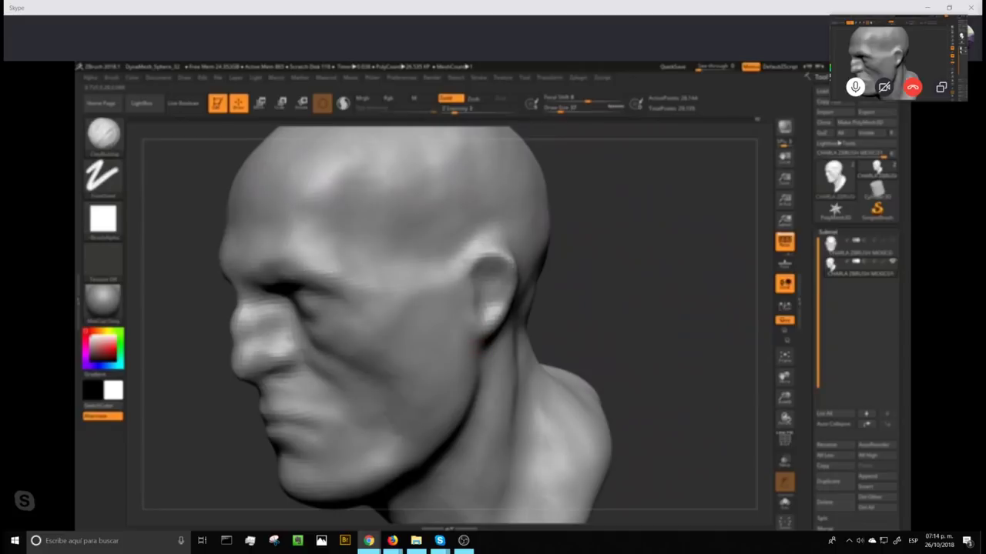
left_click_drag(673, 229, 681, 367, "ctrl")
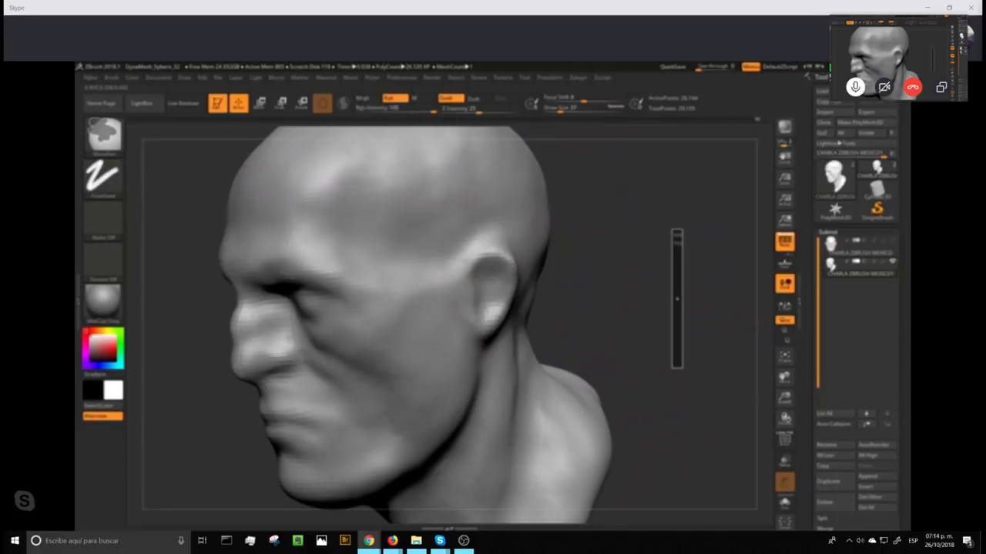
left_click_drag(654, 307, 705, 301)
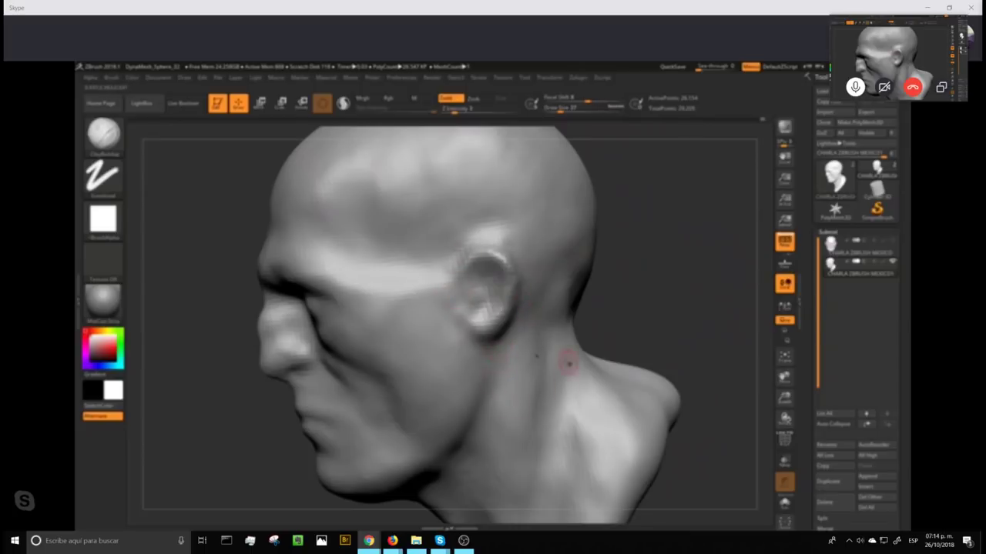
- Define the neck muscles below the ear and around the throat with a larger ClayBuildup brush, and remesh
left_click(567, 110)
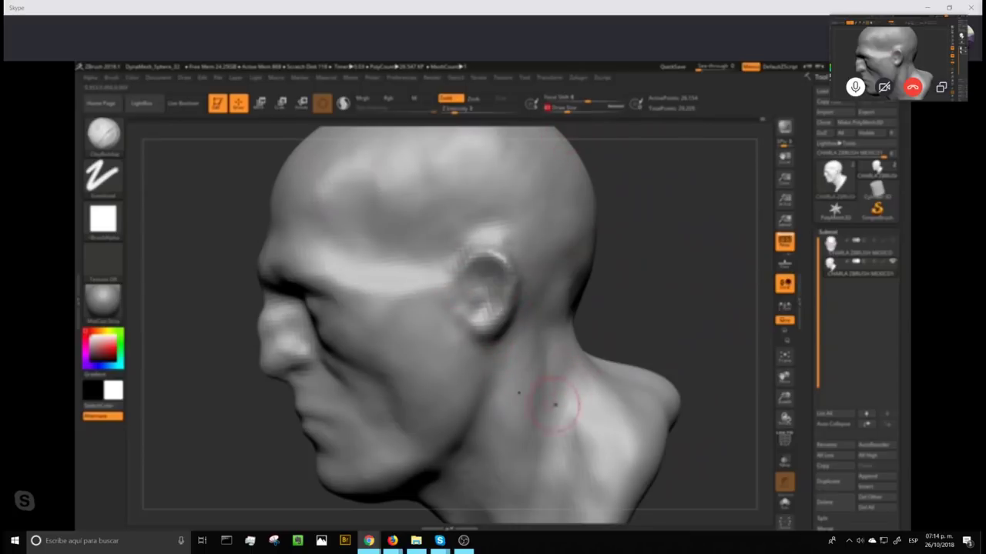
key("bracketleft")
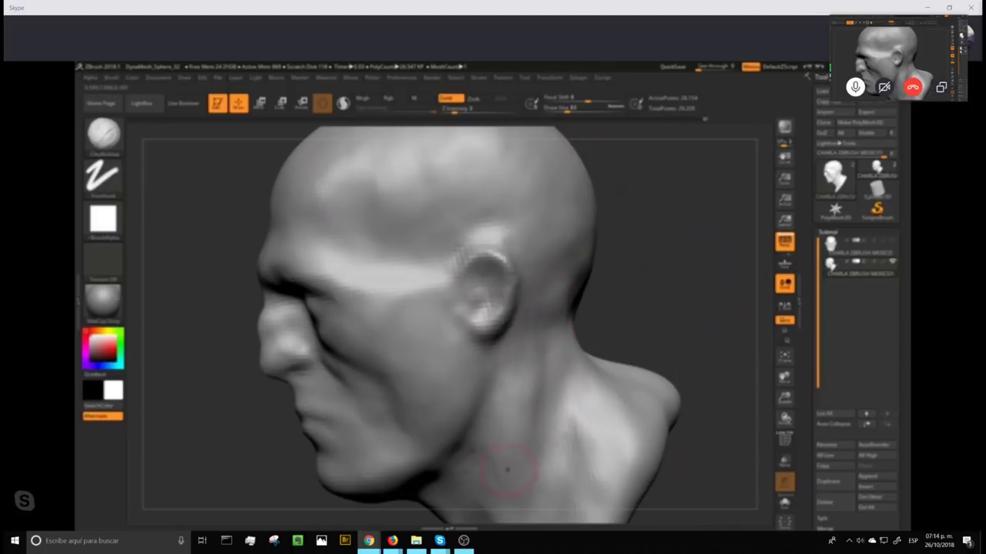
mouse_move(698, 326)
left_mouse_down()
mouse_move(678, 326)
mouse_move(685, 369)
mouse_move(658, 245)
mouse_move(680, 275)
mouse_move(609, 335)
left_mouse_up()
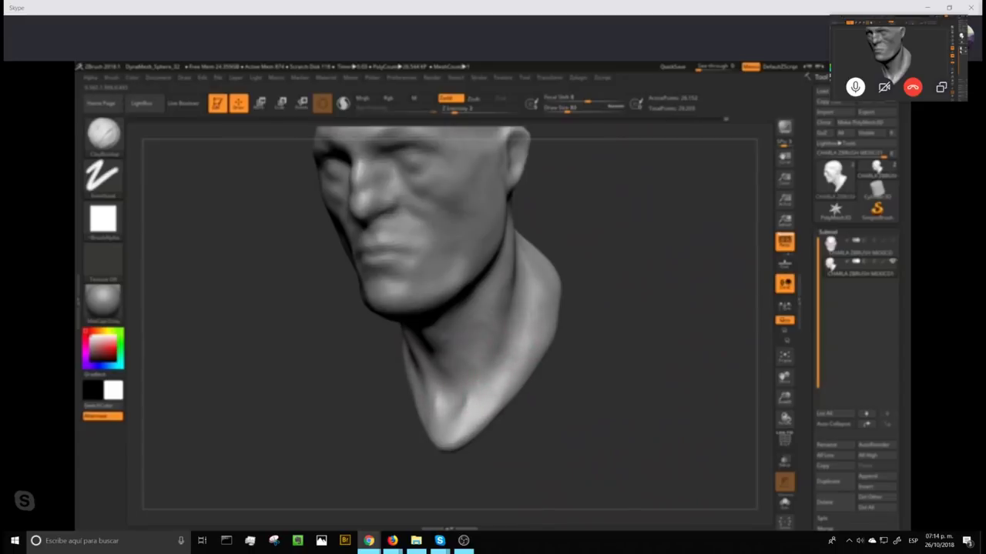
left_click_drag(659, 222, 653, 371, "ctrl")
- Refine the planes of the face around the cheeks, nose and mouth with the ClayBuildup brush
mouse_move(631, 328)
left_mouse_down()
mouse_move(671, 330)
mouse_move(648, 257)
mouse_move(590, 339)
mouse_move(609, 328)
mouse_move(606, 408)
left_mouse_up()
mouse_move(654, 339)
left_mouse_down()
mouse_move(607, 328)
mouse_move(602, 336)
left_mouse_up()
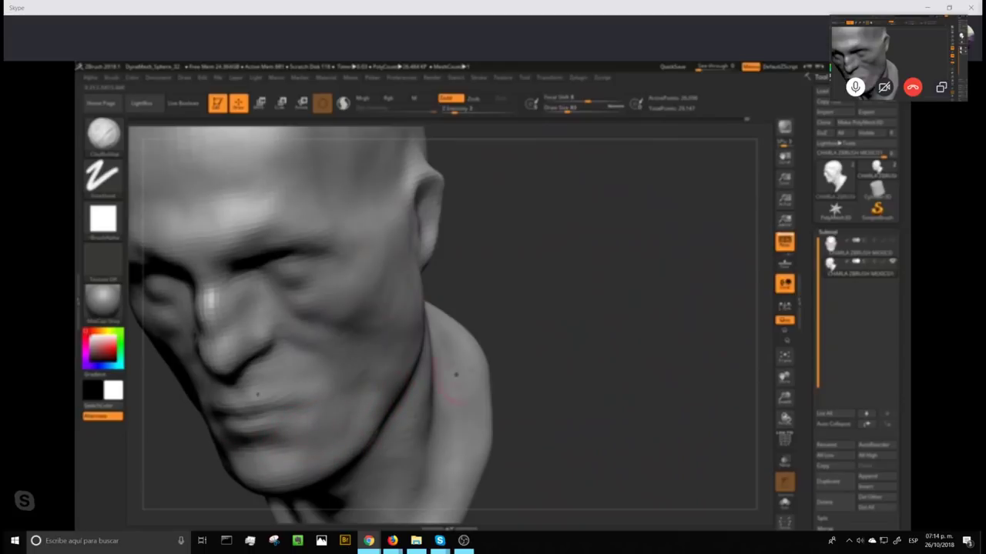
left_click_drag(600, 348, 653, 289)
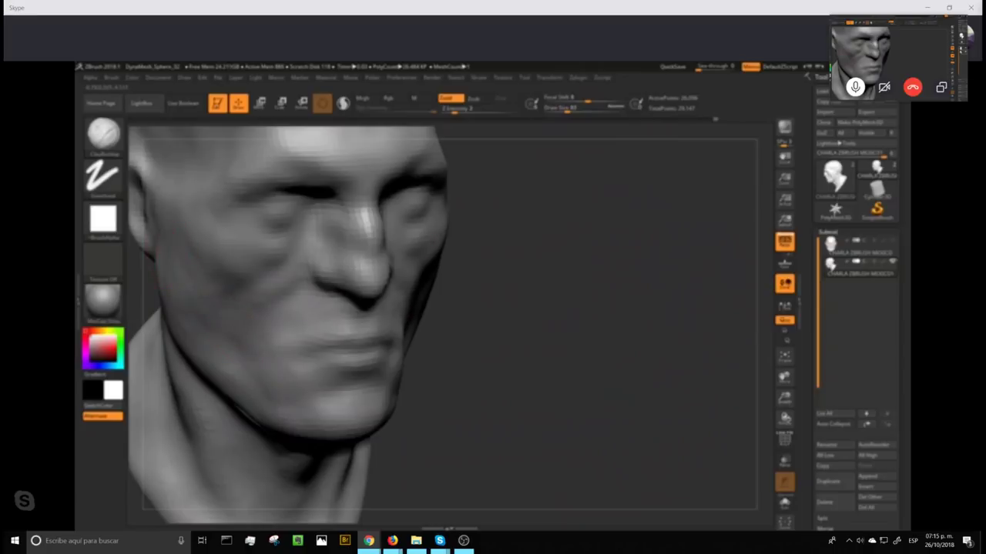
- Refine the cheekbone, jaw and lips from side and three-quarter views, and remesh the head
left_click_drag(532, 344, 318, 271)
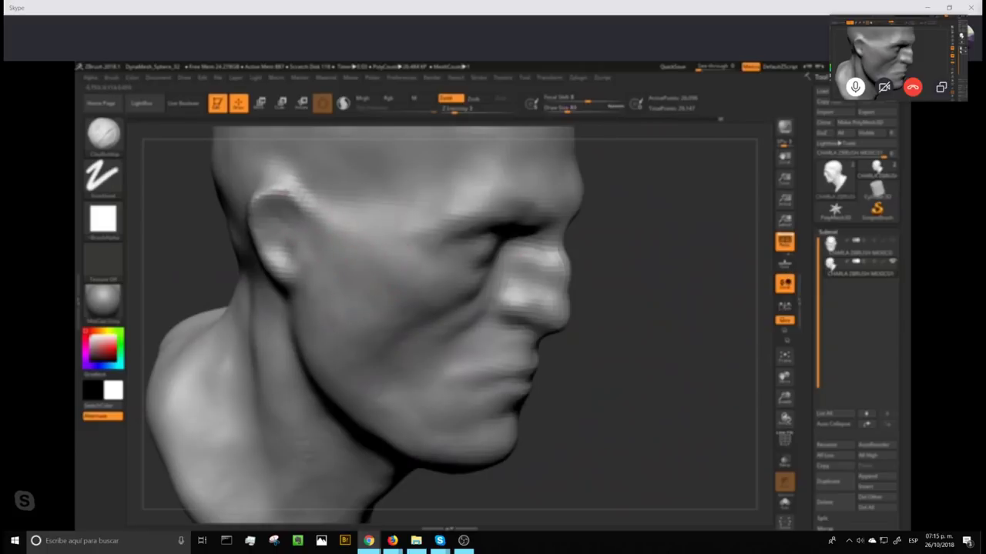
right_click_drag(697, 451, 651, 318, "ctrl")
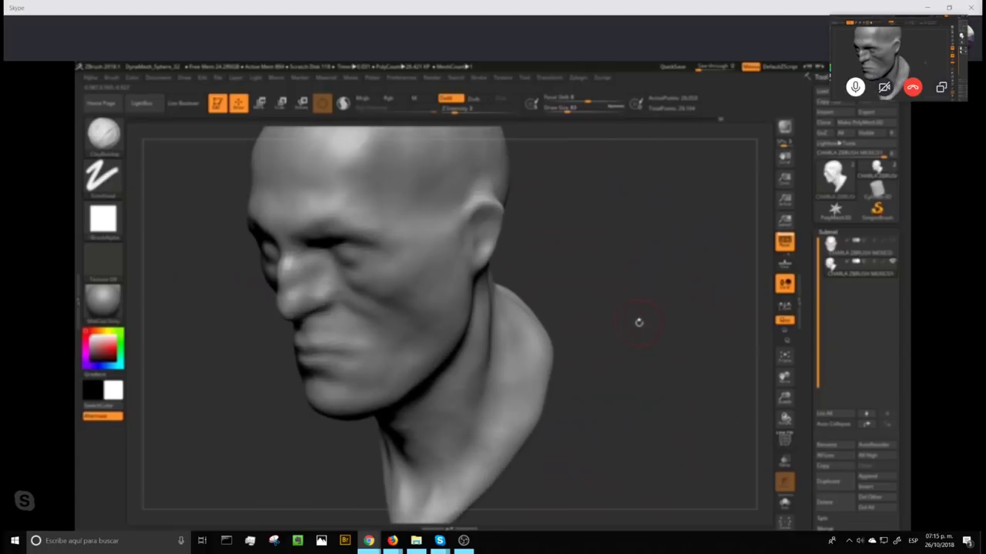
mouse_move(639, 322)
left_mouse_down()
mouse_move(658, 305)
mouse_move(677, 328)
mouse_move(677, 269)
mouse_move(691, 299)
mouse_move(588, 308)
left_mouse_up()
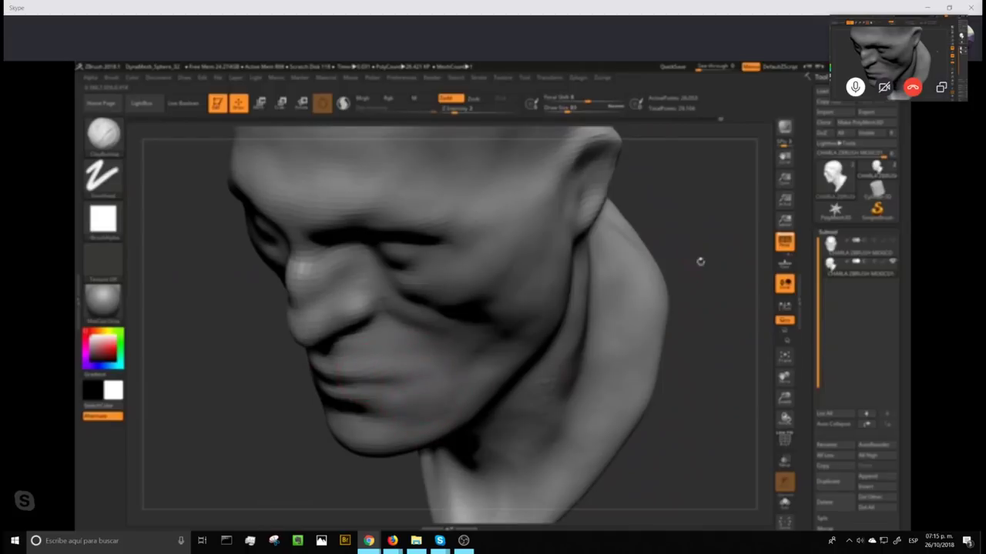
mouse_move(715, 231)
left_mouse_down("ctrl")
mouse_move(715, 321)
mouse_move(675, 359)
mouse_move(706, 306)
mouse_move(656, 330)
mouse_move(673, 311)
mouse_move(660, 312)
mouse_move(695, 332)
mouse_move(681, 306)
mouse_move(696, 326)
mouse_move(669, 344)
mouse_move(656, 383)
mouse_move(620, 285)
mouse_move(641, 311)
mouse_move(683, 314)
left_mouse_up("ctrl")
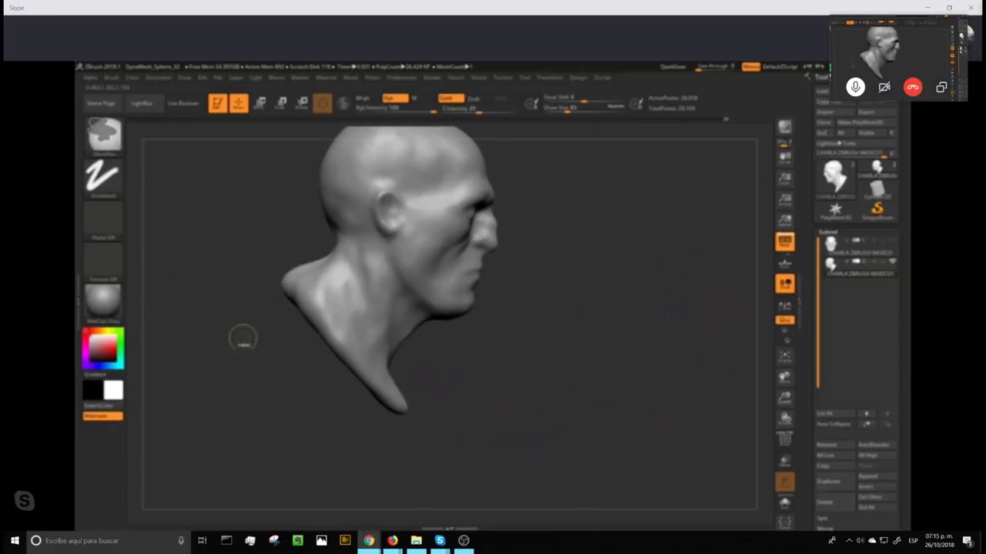
- Try masking the lower edge of the neck with a Lasso mask stroke
left_click(103, 176)
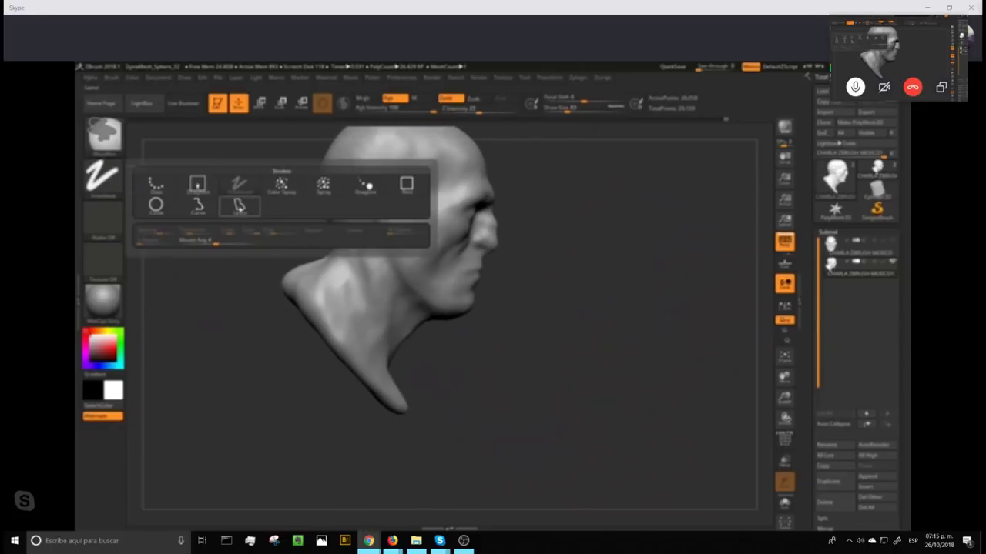
left_click(238, 205)
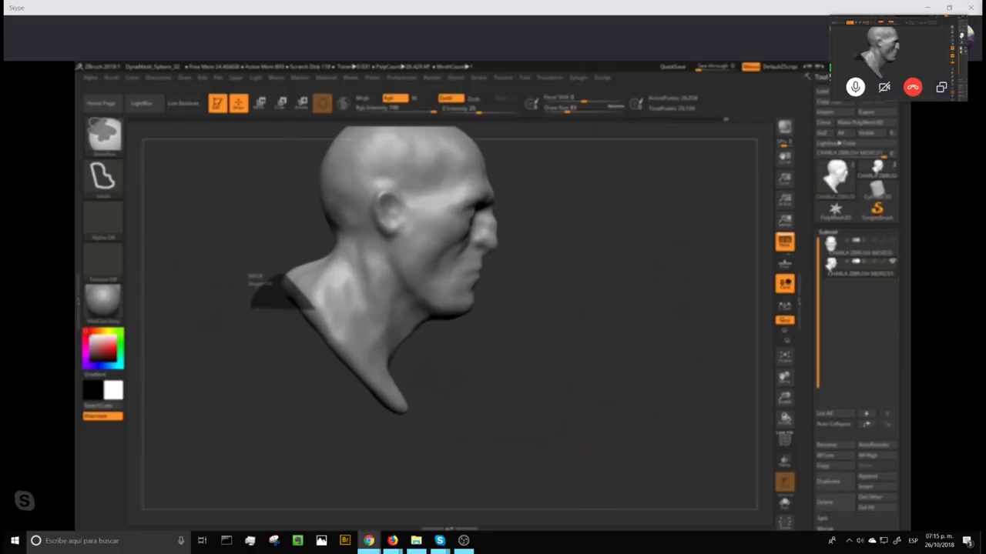
mouse_move(314, 308)
left_mouse_down("ctrl")
mouse_move(405, 394)
mouse_move(355, 442)
mouse_move(334, 440)
left_mouse_up("ctrl")
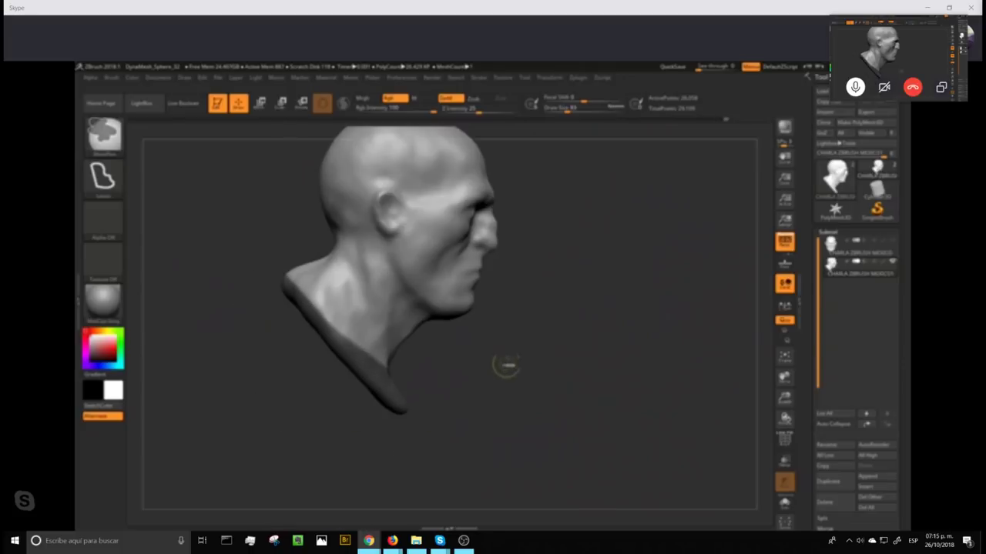
key("shift")
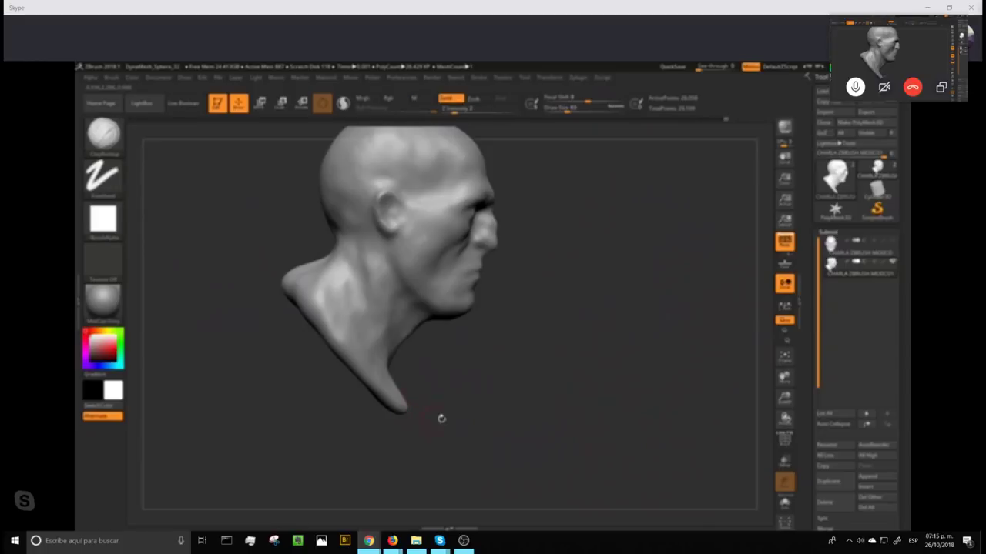
- Push the back of the neck and the shoulder edge inward with the Move brush at draw size 223, smoothing the nape
key("b")
key("m")
key("v")
left_click_drag(568, 109, 581, 108)
left_click_drag(301, 275, 317, 280)
left_click_drag(541, 365, 517, 364)
mouse_move(322, 284)
left_mouse_down()
mouse_move(332, 297)
mouse_move(323, 288)
left_mouse_up()
left_click_drag(522, 364, 541, 364)
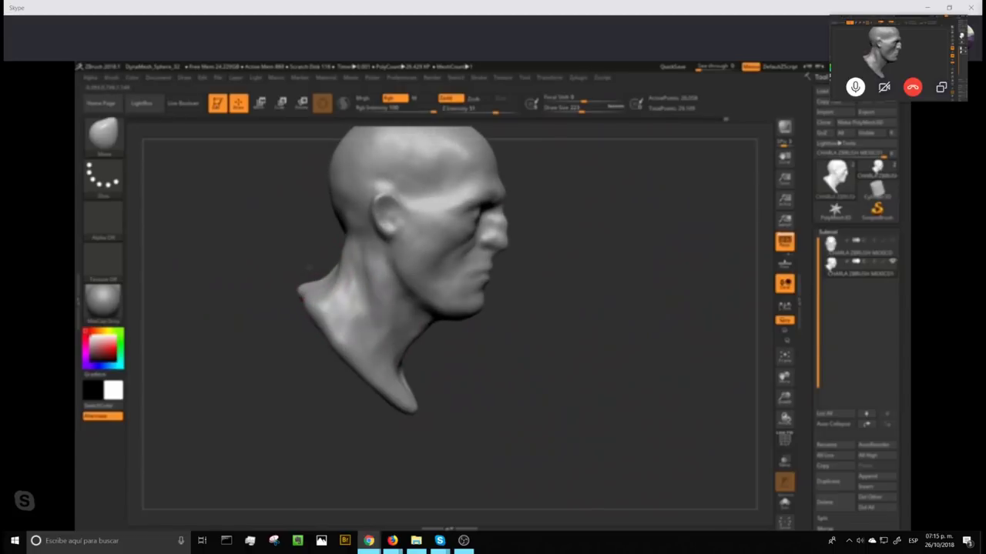
mouse_move(329, 280)
left_mouse_down()
mouse_move(341, 275)
mouse_move(347, 238)
mouse_move(348, 264)
left_mouse_up()
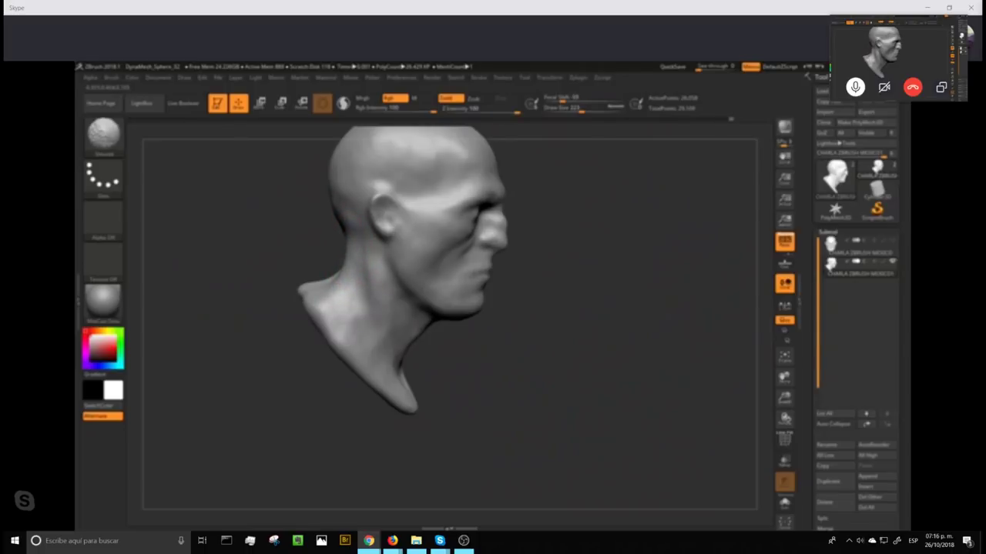
mouse_move(645, 393)
left_mouse_down()
mouse_move(536, 396)
mouse_move(644, 407)
mouse_move(595, 379)
mouse_move(629, 379)
left_mouse_up()
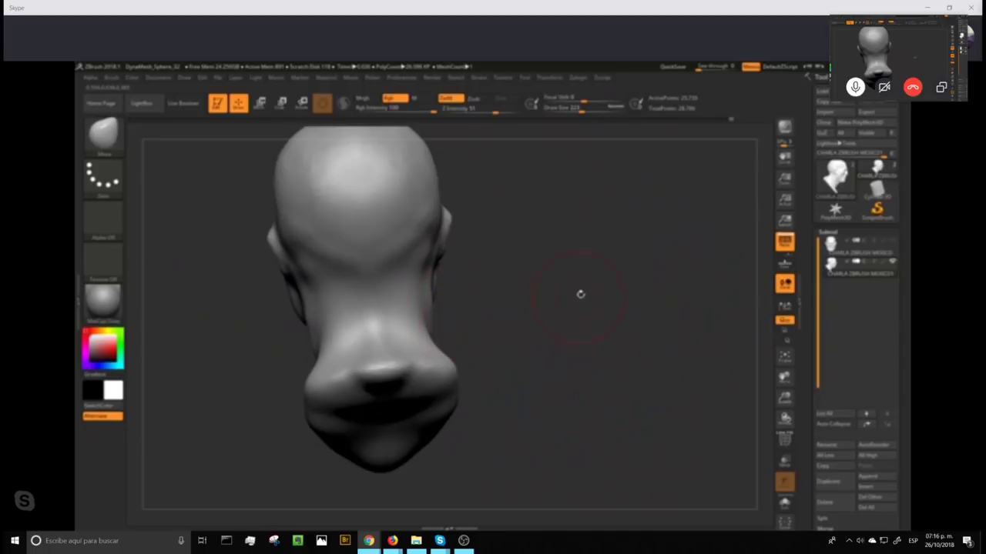
- Smooth the side of the neck below the ear and adjust the cheek and jaw with the Move brush at draw size 132
mouse_move(570, 403)
left_mouse_down()
mouse_move(607, 359)
mouse_move(596, 354)
left_mouse_up()
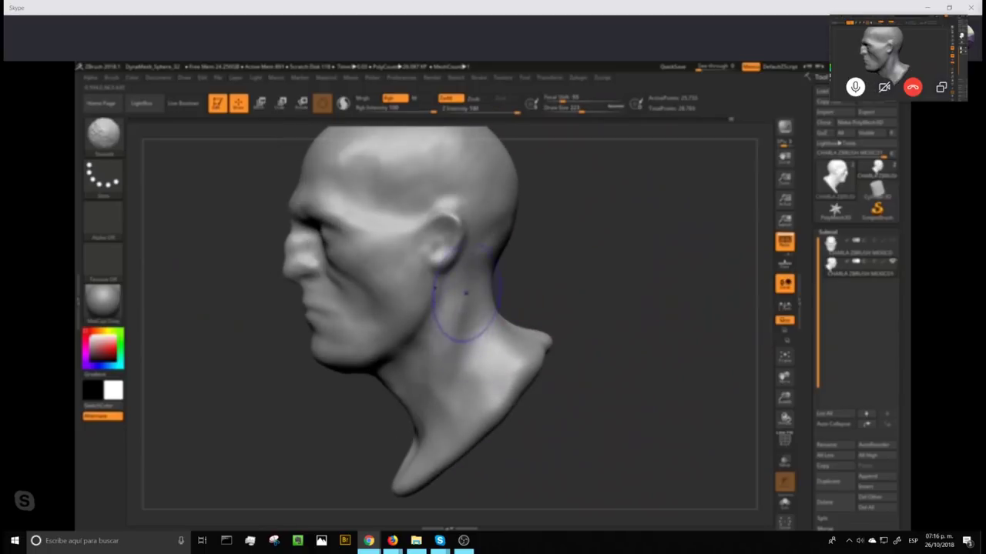
mouse_move(649, 370)
left_mouse_down("alt")
mouse_move(605, 260)
mouse_move(666, 317)
mouse_move(614, 295)
mouse_move(638, 319)
mouse_move(626, 301)
mouse_move(637, 362)
mouse_move(631, 332)
left_mouse_up("alt")
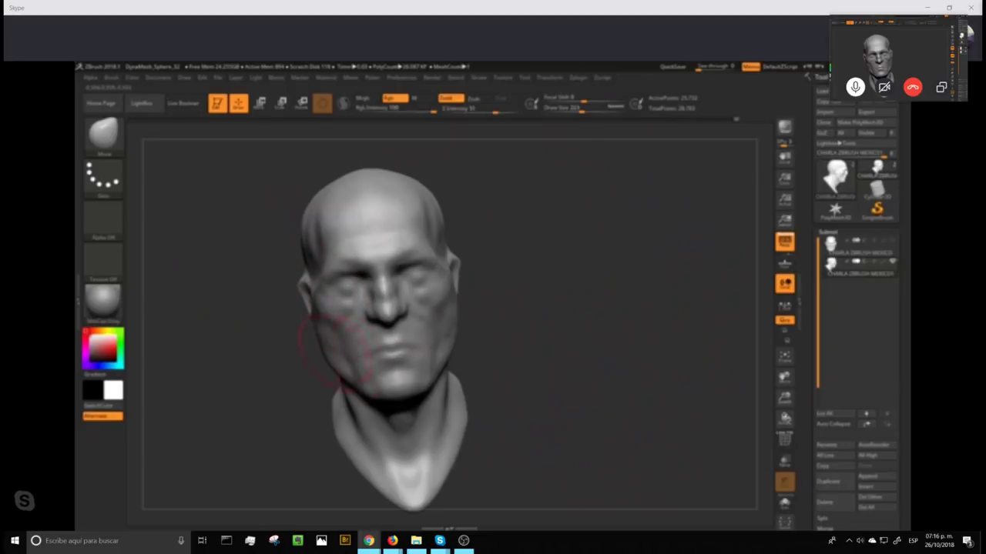
mouse_move(528, 306)
left_mouse_down("alt")
mouse_move(572, 302)
mouse_move(572, 326)
mouse_move(538, 326)
left_mouse_up("alt")
left_click_drag(585, 109, 573, 109)
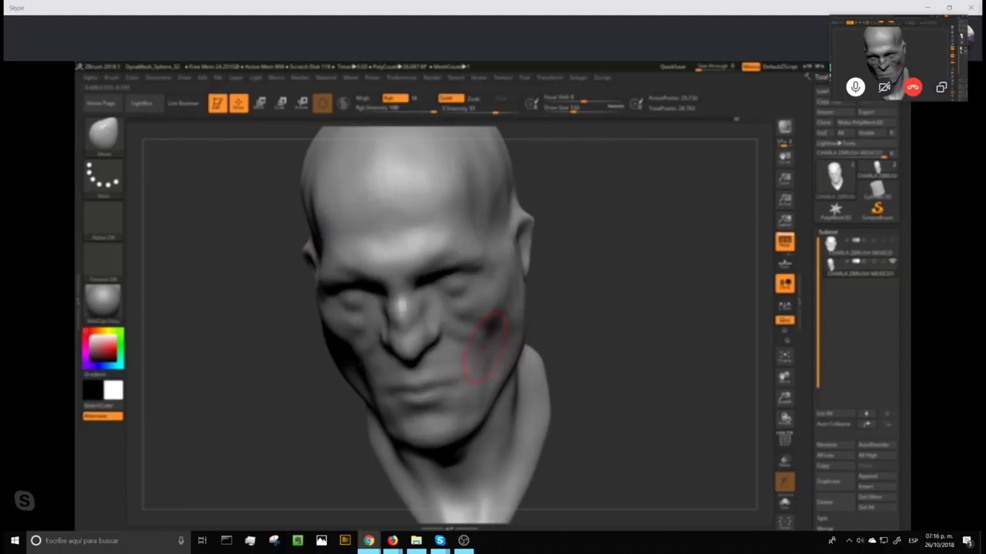
mouse_move(576, 319)
left_mouse_down()
mouse_move(544, 293)
mouse_move(609, 289)
mouse_move(587, 313)
left_mouse_up()
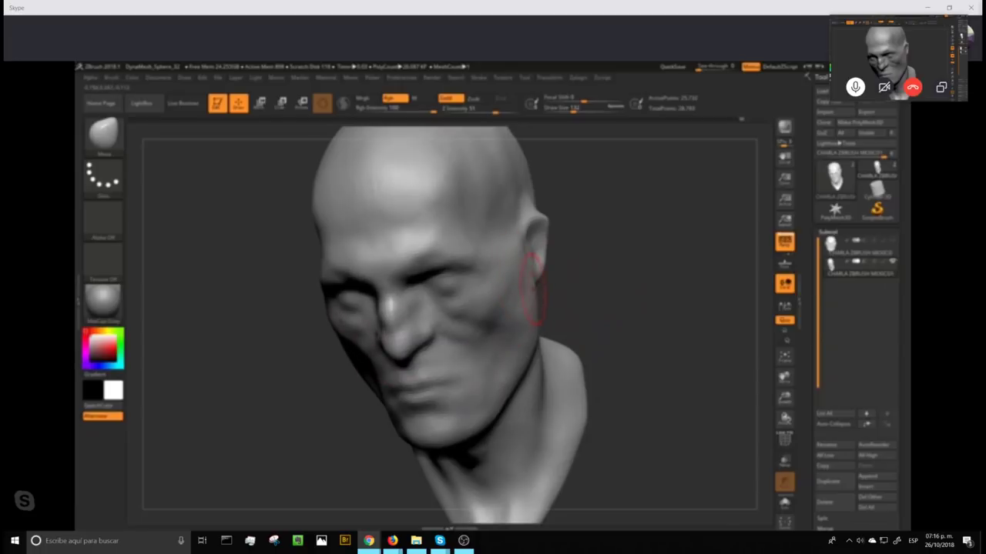
left_click_drag(562, 298, 535, 300)
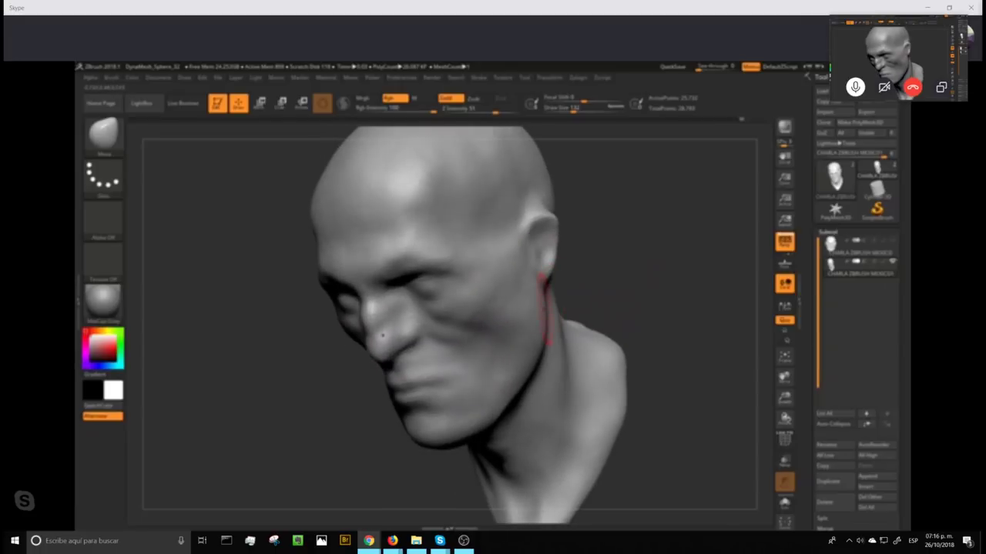
left_click_drag(624, 276, 614, 321)
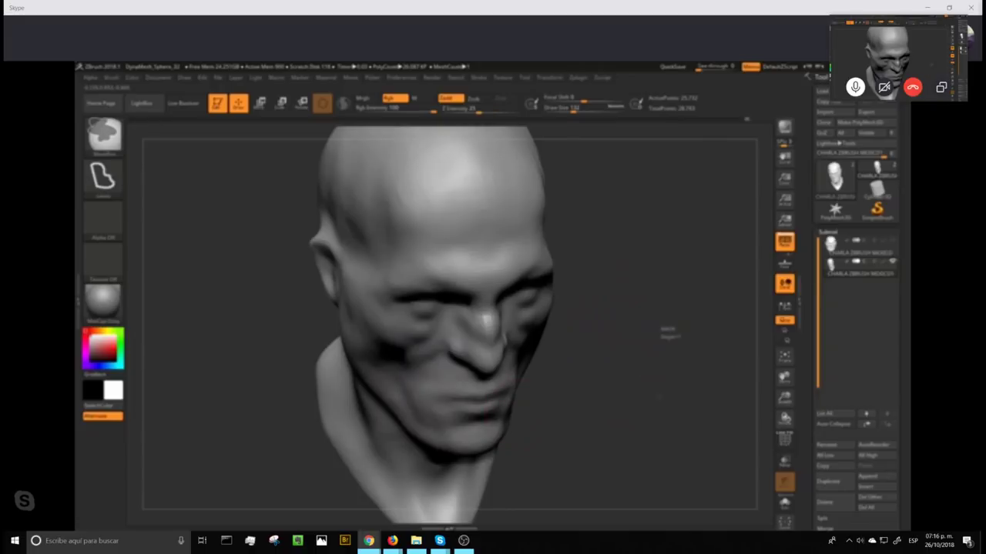
- Reshape the front of the neck below the jaw from the side with the Move brush
left_click_drag(669, 409, 667, 310, "alt")
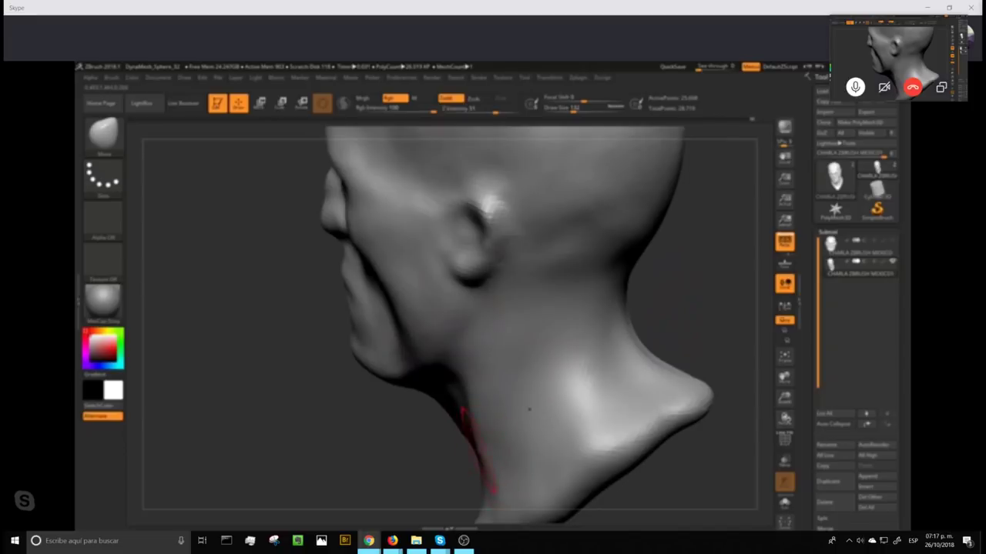
right_click_drag(466, 443, 455, 433)
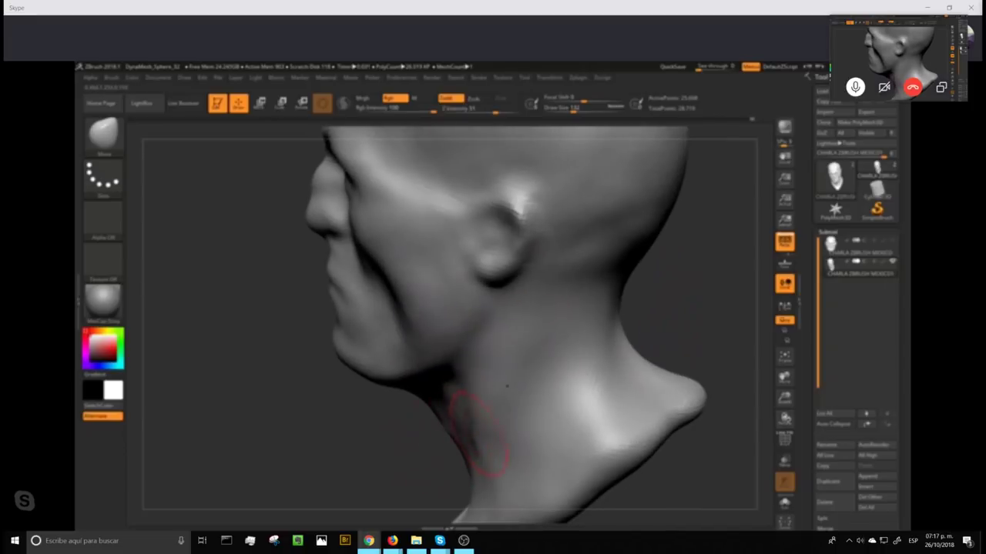
right_click_drag(700, 332, 676, 194, "ctrl")
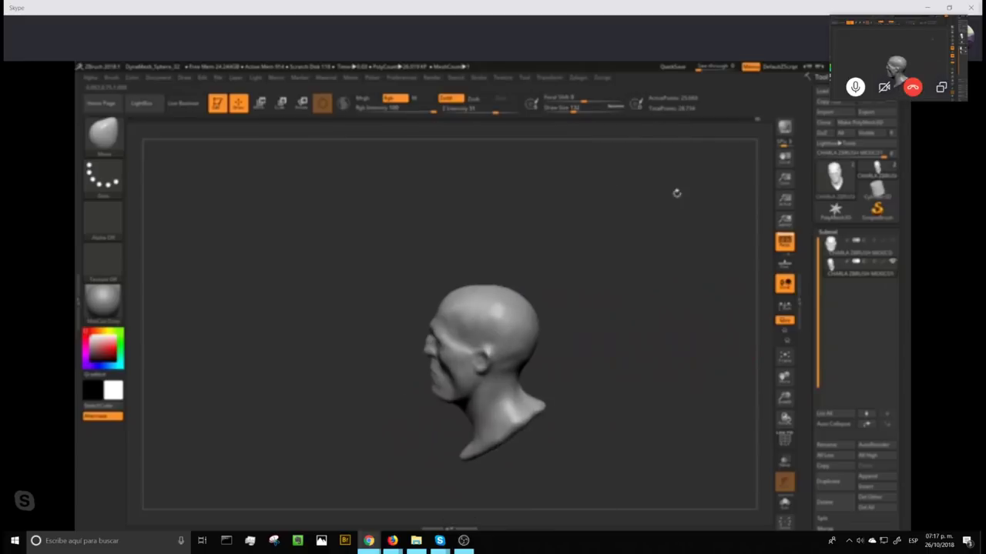
- Save the sculpt as the ZTool file CHARLA ZBRUSH MEXICO on the Desktop, replacing the existing file
left_click_drag(676, 194, 613, 268)
left_click_drag(621, 235, 635, 303)
left_click(876, 91)
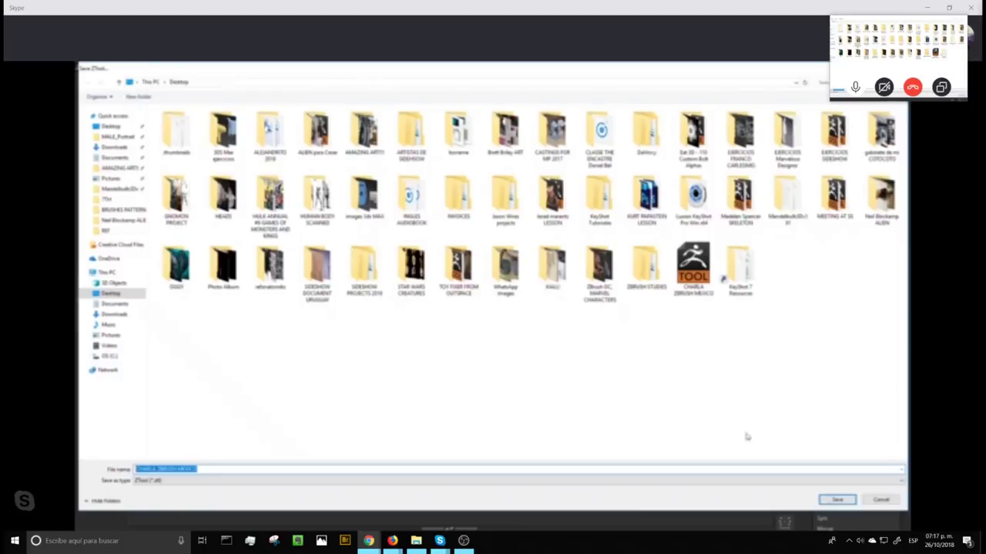
left_click(847, 500)
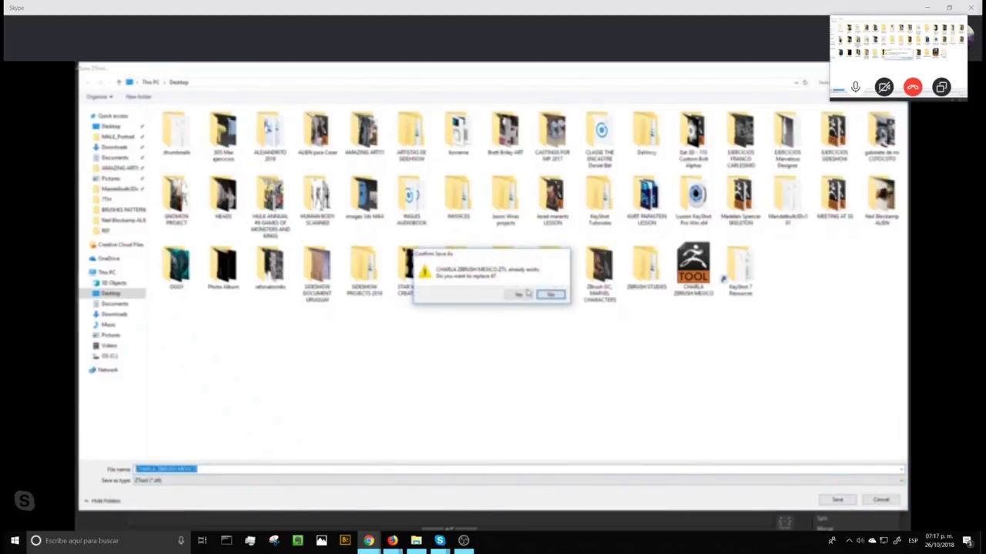
left_click(525, 293)
- Set the masking stroke to FreeHand, mask a round spot on the upper side of the forehead, and invert the mask
mouse_move(647, 316)
left_mouse_down("alt")
mouse_move(666, 352)
mouse_move(647, 322)
mouse_move(667, 344)
mouse_move(649, 345)
left_mouse_up("alt")
key("ctrl")
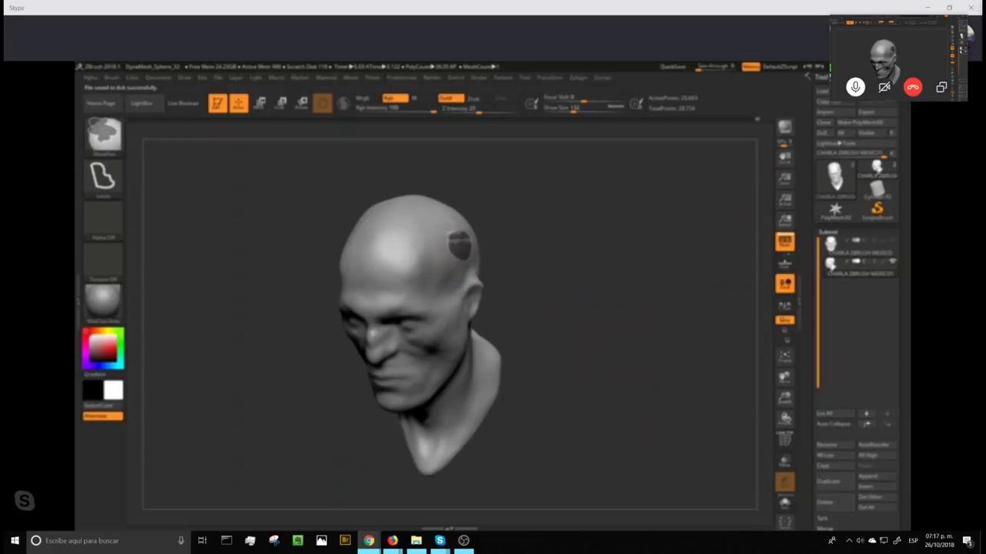
left_click_drag(651, 297, 605, 293)
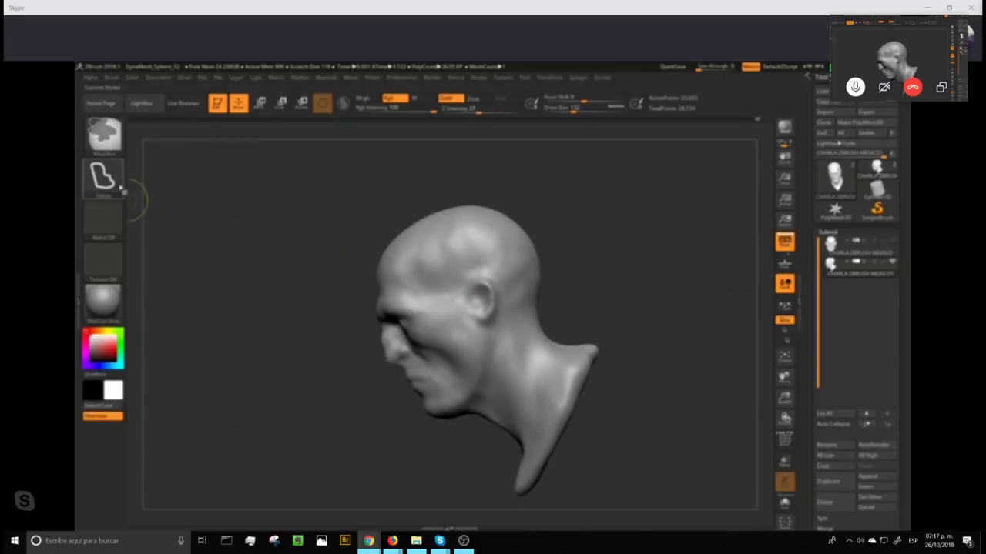
left_click(120, 187)
left_click(239, 183)
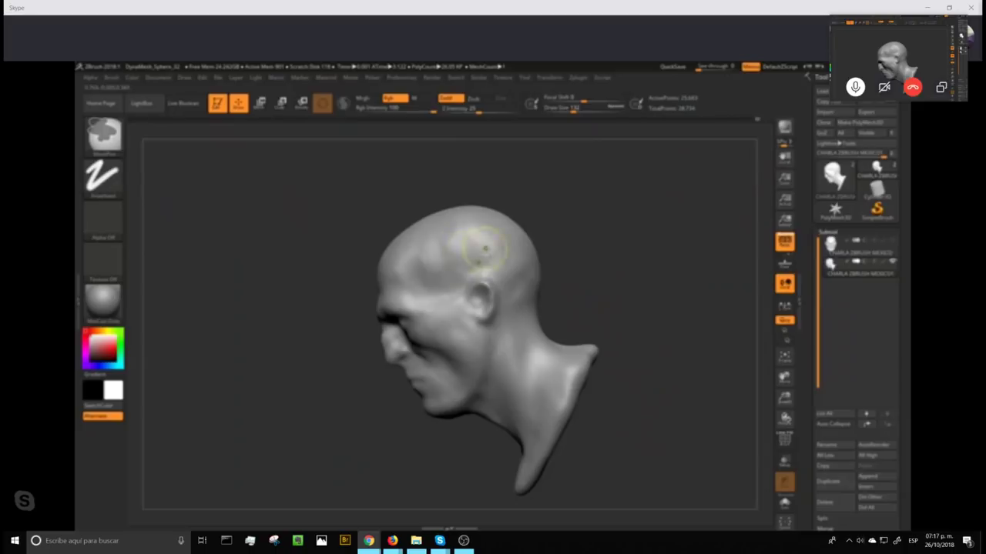
left_click(396, 264)
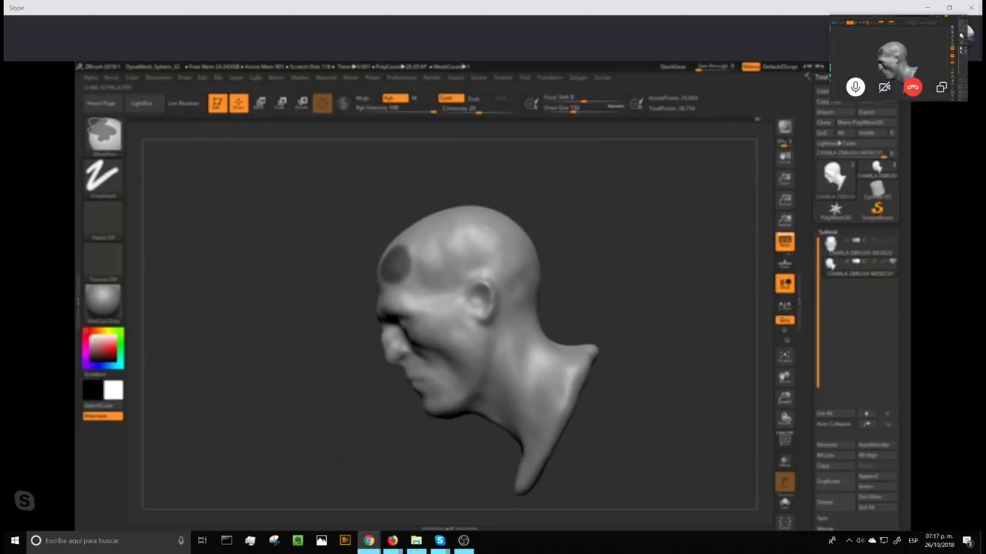
left_click(579, 291, "ctrl")
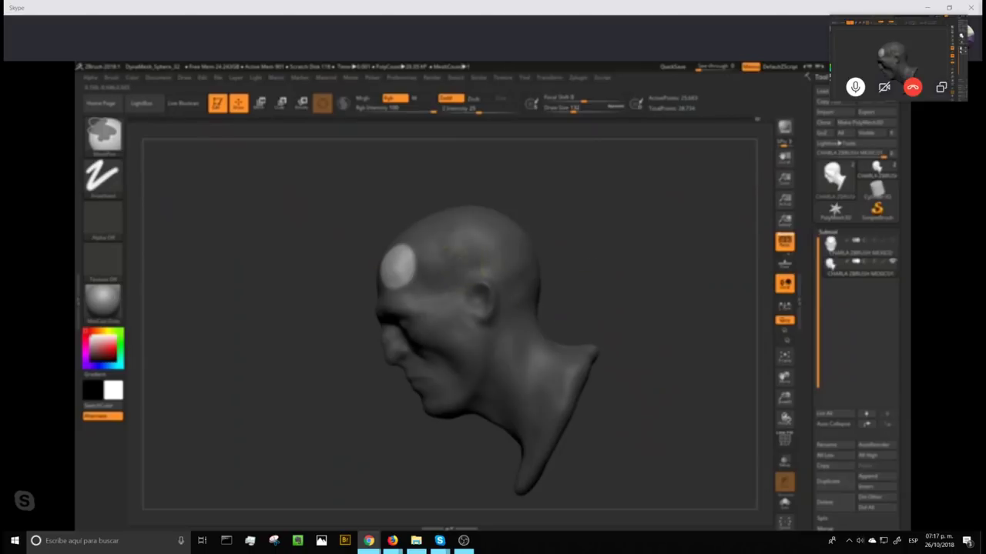
mouse_move(657, 313)
left_mouse_down()
mouse_move(697, 295)
mouse_move(674, 320)
mouse_move(678, 333)
mouse_move(658, 313)
mouse_move(592, 287)
mouse_move(622, 336)
left_mouse_up()
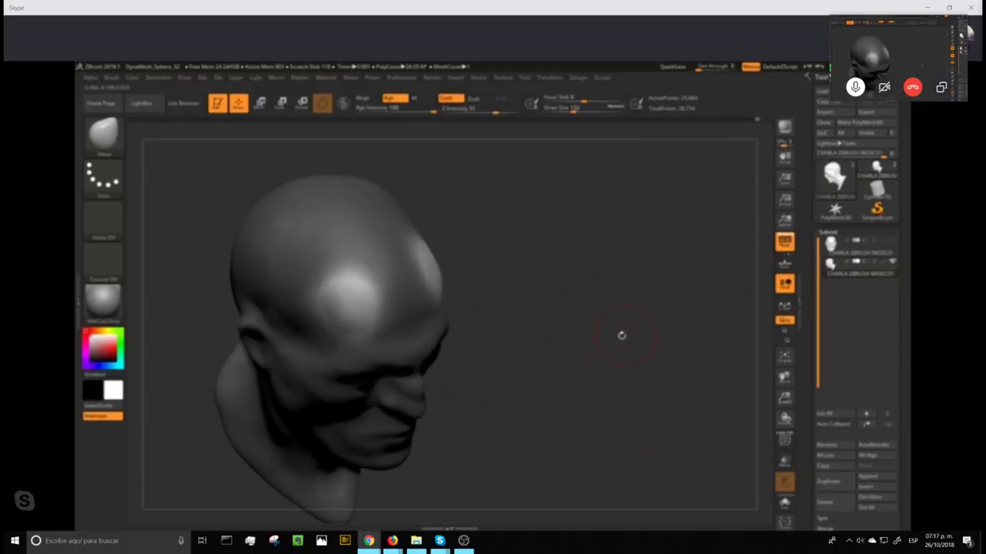
- Pull two symmetrical horns out of the unmasked forehead spots with the SnakeHook brush at draw size 286 and focal shift 18
left_click(259, 101)
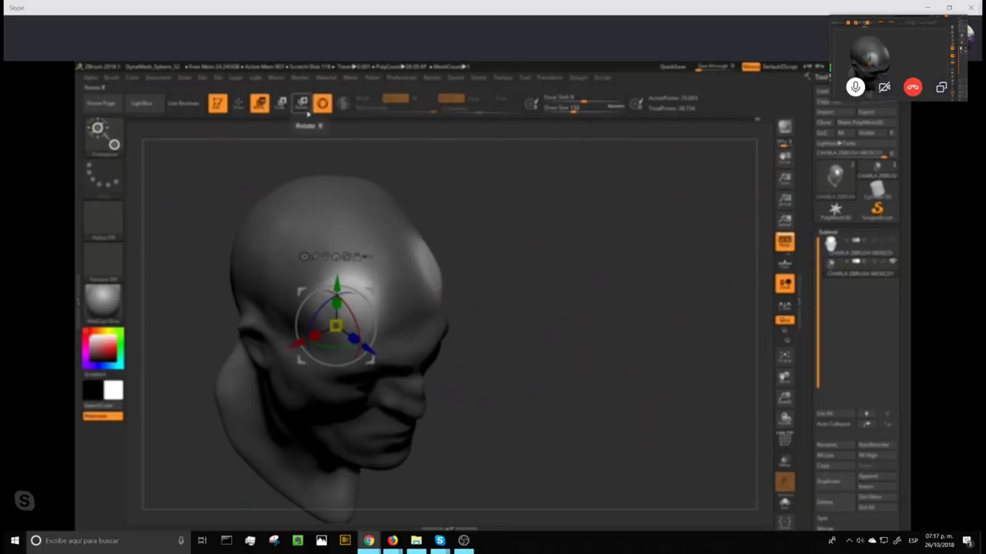
left_click(239, 100)
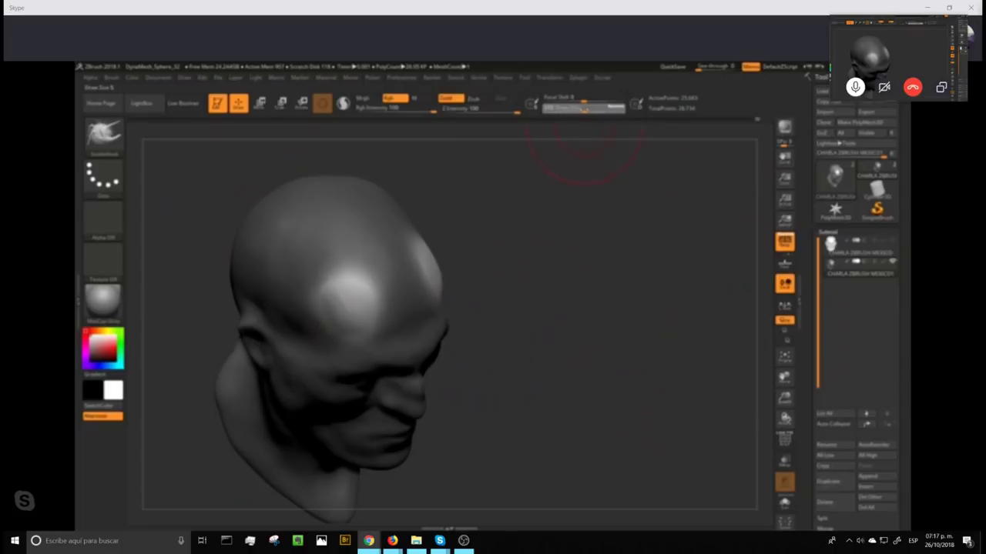
left_click(583, 109)
left_click(591, 100)
mouse_move(639, 334)
left_mouse_down()
mouse_move(454, 263)
mouse_move(459, 289)
mouse_move(496, 295)
mouse_move(579, 292)
mouse_move(583, 276)
left_mouse_up()
mouse_move(627, 373)
left_mouse_down()
mouse_move(597, 247)
mouse_move(667, 323)
left_mouse_up()
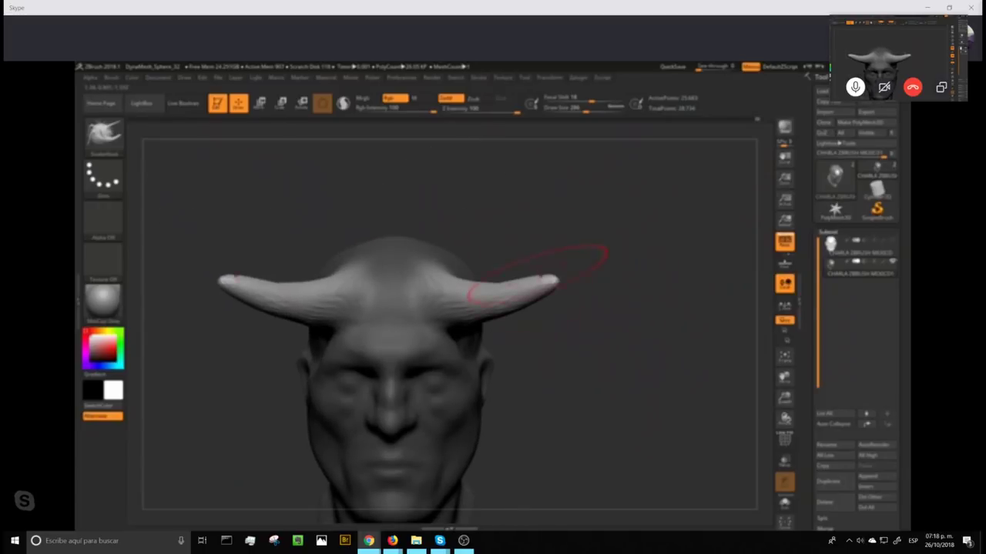
- Bend the horn tips upward and adjust the horns' thickness with the SnakeHook brush from front and low views
left_click_drag(550, 282, 541, 272)
mouse_move(626, 325)
left_mouse_down()
mouse_move(589, 301)
mouse_move(516, 224)
mouse_move(518, 235)
mouse_move(475, 221)
left_mouse_up()
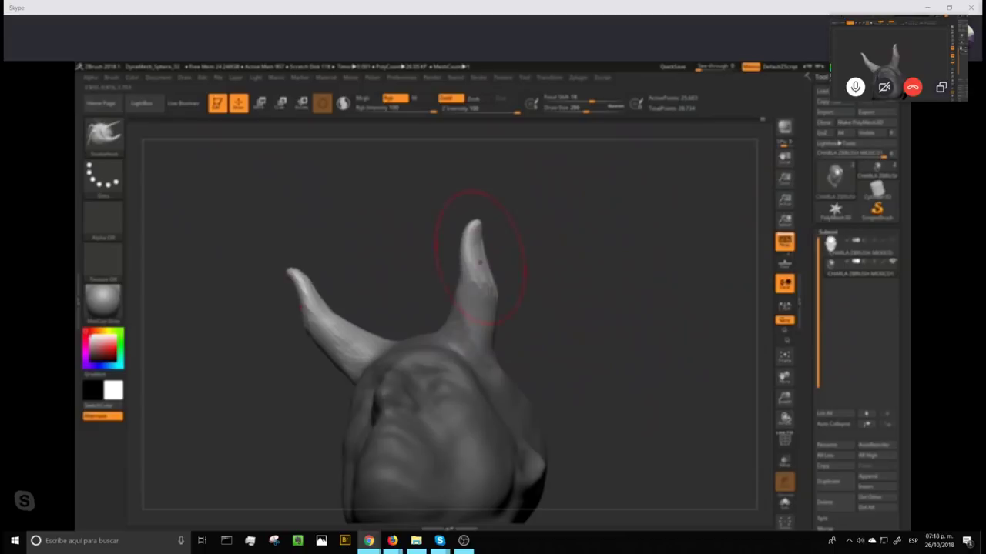
mouse_move(478, 259)
left_mouse_down()
mouse_move(487, 254)
mouse_move(477, 235)
mouse_move(463, 268)
left_mouse_up()
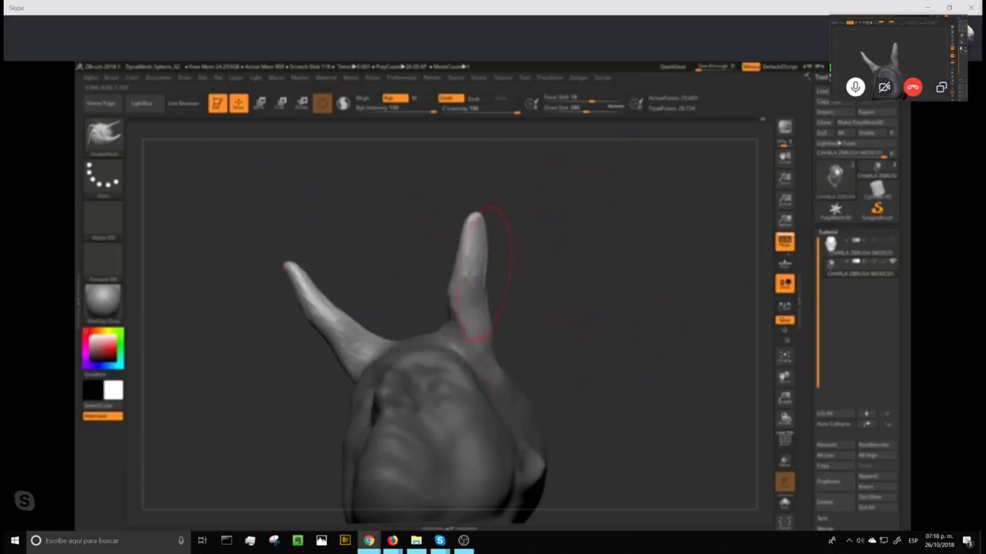
mouse_move(542, 305)
left_mouse_down()
mouse_move(582, 308)
mouse_move(599, 228)
left_mouse_up()
- Adjust the horns' curve and tips in side view with repeated SnakeHook strokes
key("b")
key("s")
key("h")
left_click_drag(451, 232, 460, 216)
mouse_move(508, 255)
left_mouse_down()
mouse_move(516, 238)
mouse_move(478, 214)
mouse_move(486, 204)
mouse_move(519, 236)
left_mouse_up()
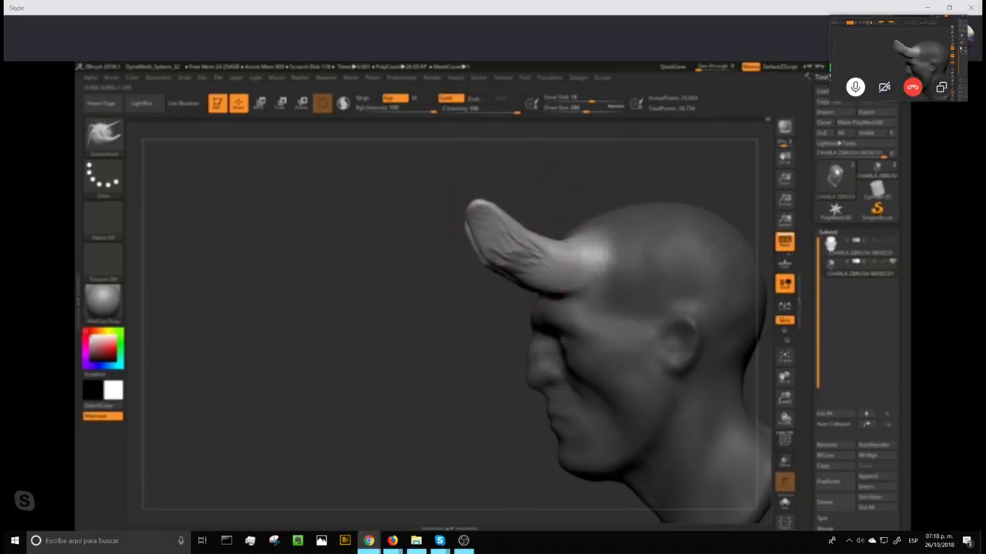
left_click_drag(490, 205, 492, 214)
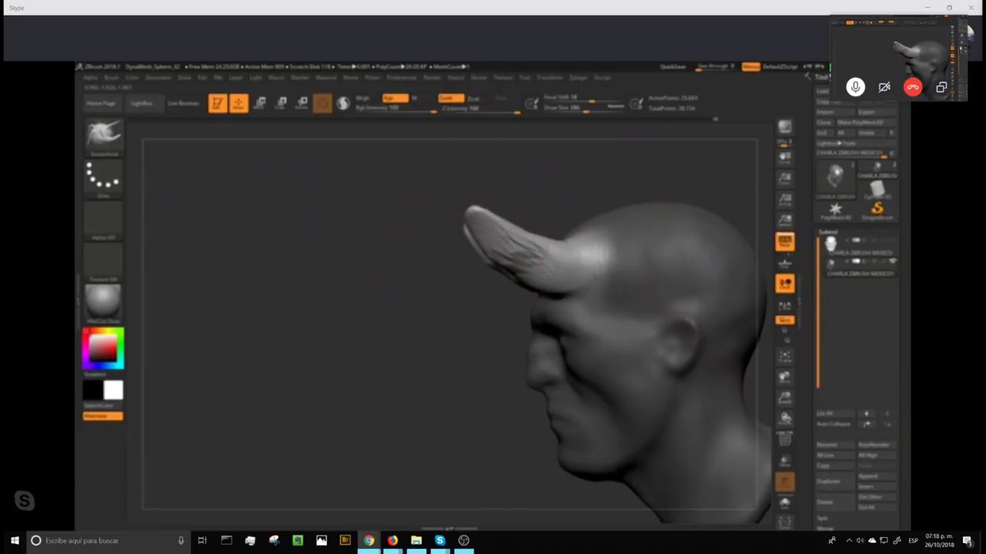
left_click_drag(567, 247, 531, 228)
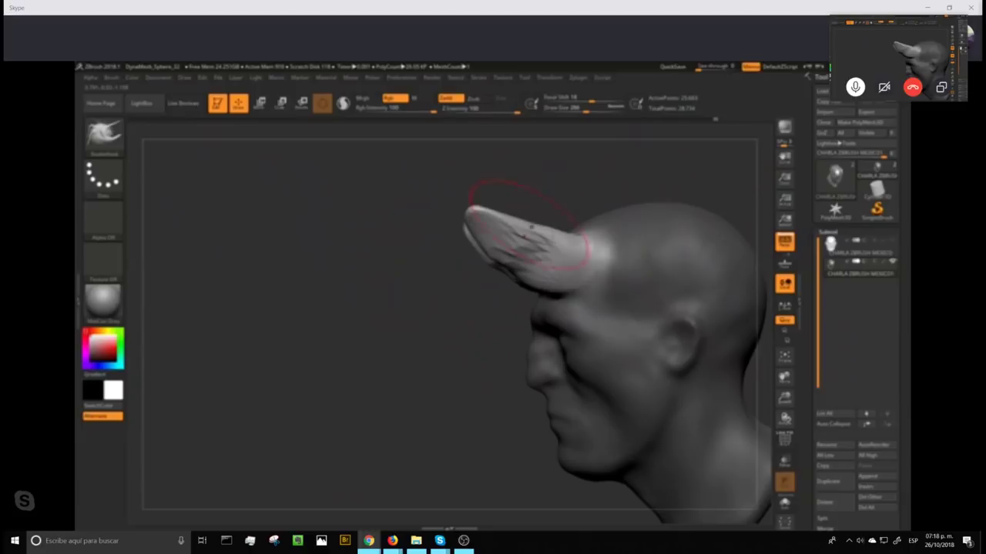
left_click_drag(478, 204, 502, 224)
left_click_drag(491, 258, 528, 266)
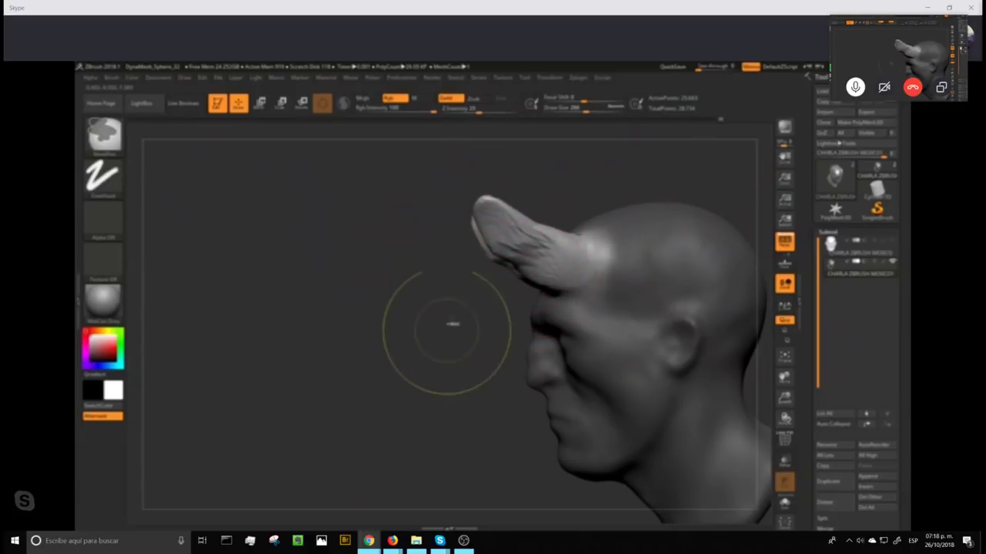
- Clear the mask and remesh the head with DynaMesh, smoothing the horns and tapering their tips
left_click_drag(450, 330, 384, 410, "ctrl")
left_click_drag(404, 322, 346, 419, "ctrl")
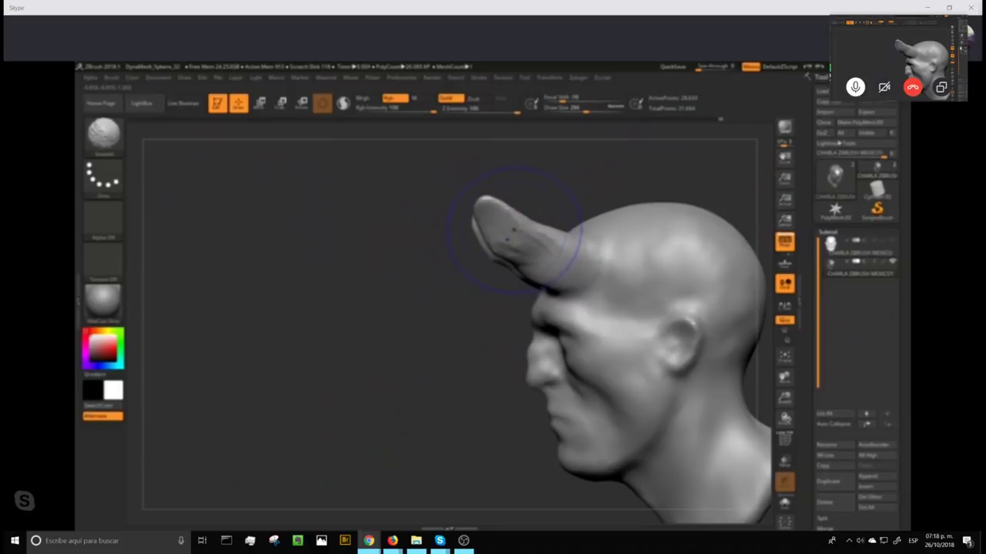
left_click_drag(528, 227, 496, 220, "shift")
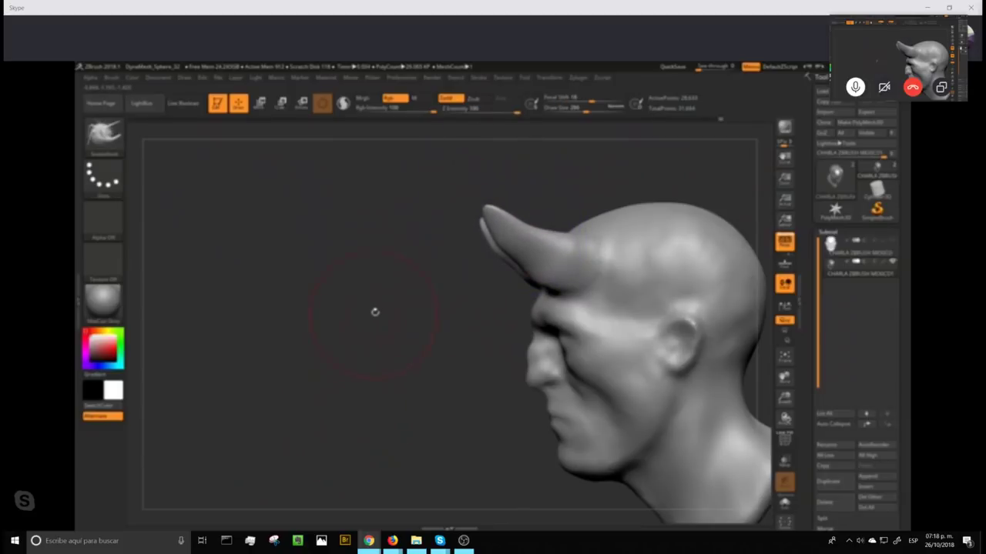
left_click_drag(374, 311, 500, 330)
mouse_move(631, 308)
left_mouse_down()
mouse_move(642, 308)
mouse_move(633, 350)
mouse_move(675, 290)
mouse_move(680, 264)
mouse_move(623, 260)
mouse_move(681, 252)
mouse_move(686, 234)
mouse_move(674, 295)
mouse_move(665, 286)
left_mouse_up()
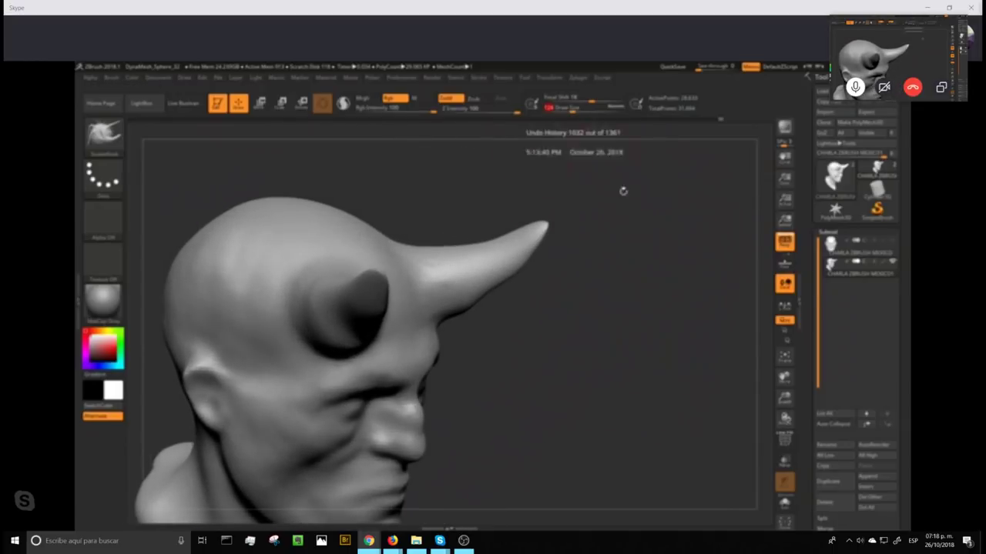
- Switch the masking stroke to Lasso, mask both horns, and invert the mask with a blurred edge at their base
mouse_move(661, 187)
left_mouse_down("ctrl")
mouse_move(408, 212)
mouse_move(432, 265)
left_mouse_up("ctrl")
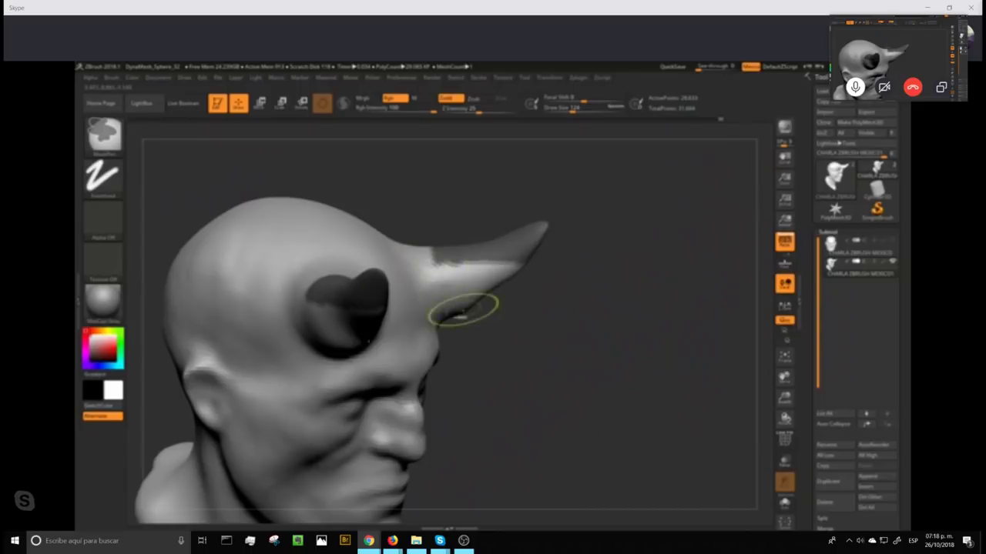
left_click(114, 183)
left_click(247, 206)
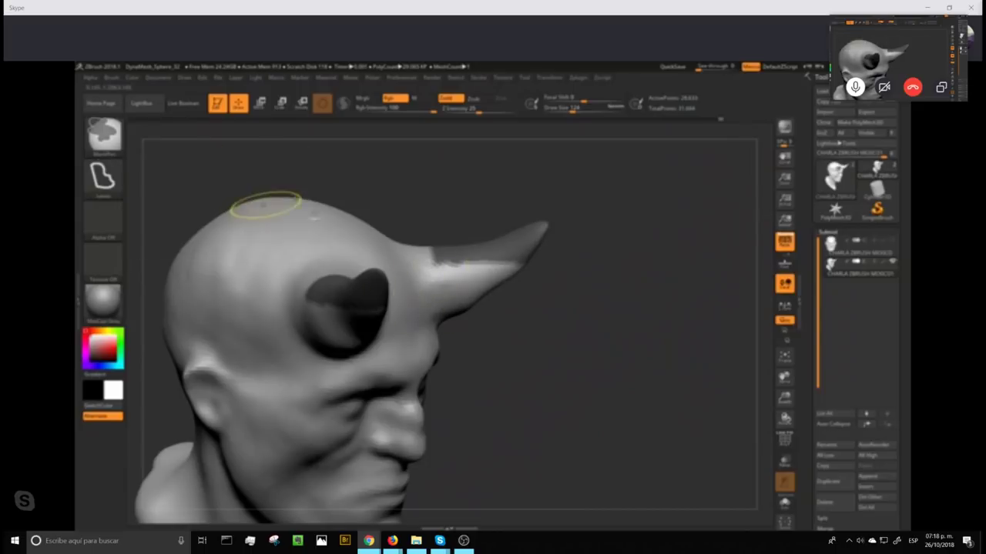
mouse_move(603, 190)
left_mouse_down()
mouse_move(420, 225)
mouse_move(435, 291)
mouse_move(508, 347)
mouse_move(669, 258)
left_mouse_up()
left_click(670, 316, "ctrl")
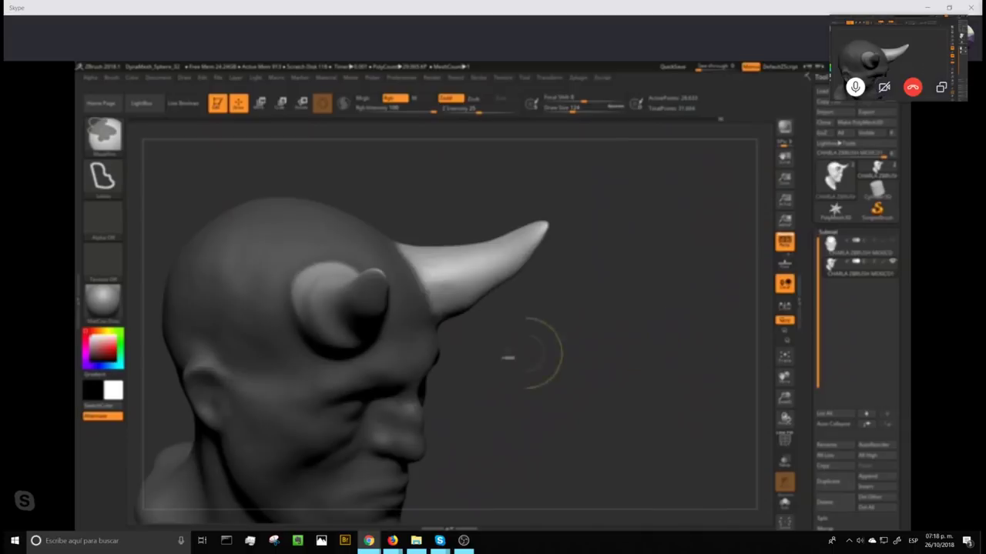
left_click(398, 355, "ctrl")
left_click(403, 352, "ctrl")
- Bend both unmasked horns outward and then more upright from a low front view using the Move brush
left_click_drag(656, 307, 642, 286)
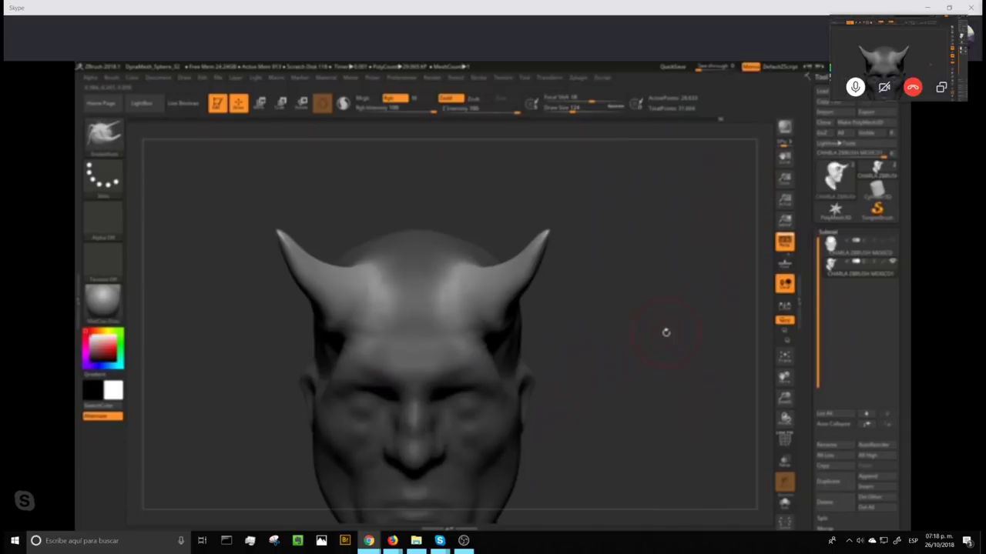
mouse_move(680, 319)
left_mouse_down()
mouse_move(674, 273)
mouse_move(671, 303)
left_mouse_up()
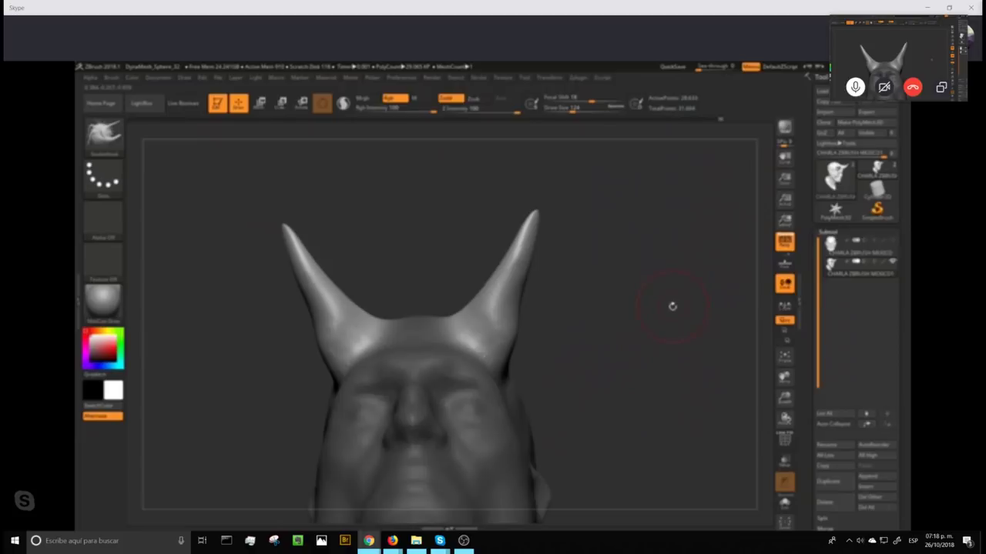
left_click(579, 111)
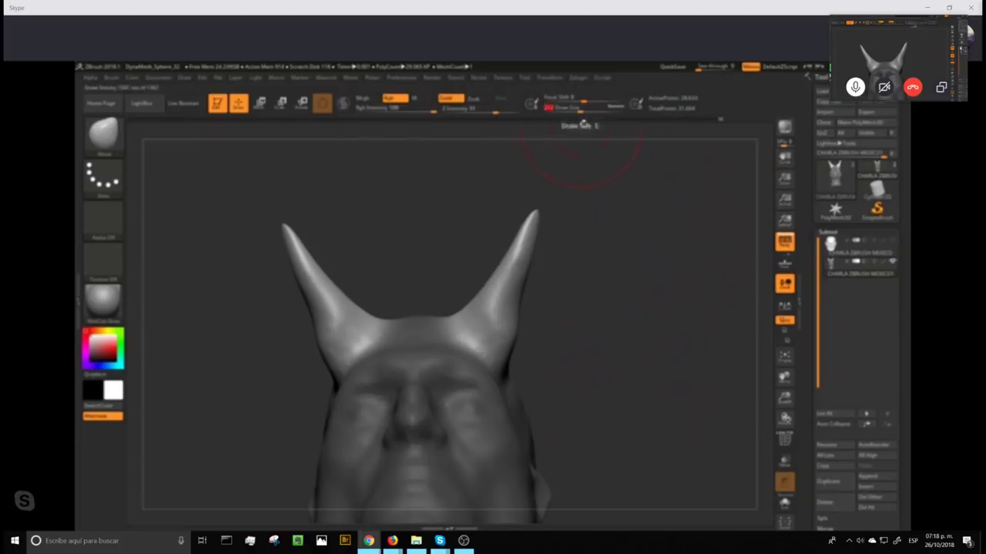
left_click_drag(613, 246, 598, 254)
left_click_drag(483, 290, 475, 285)
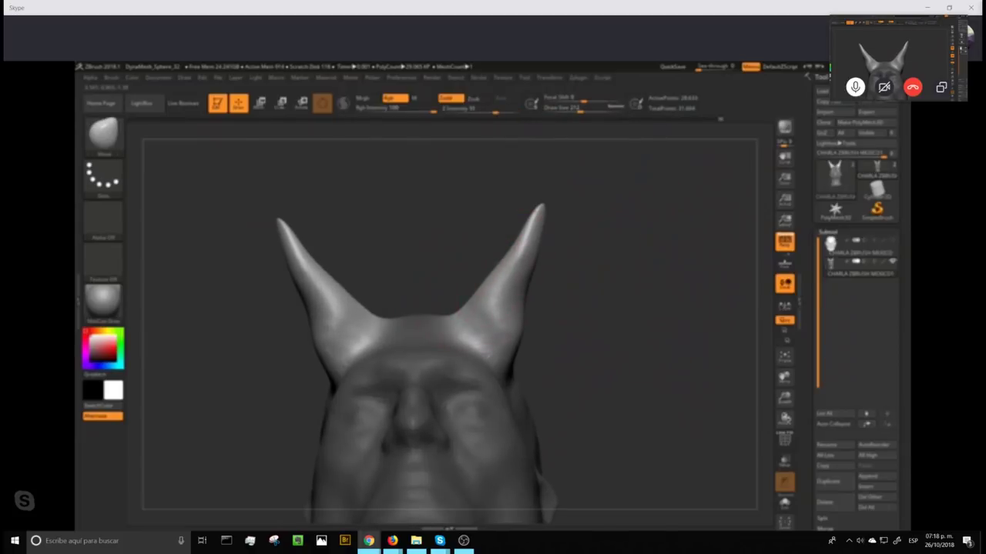
mouse_move(521, 248)
left_mouse_down()
mouse_move(504, 240)
mouse_move(532, 215)
mouse_move(525, 201)
left_mouse_up()
mouse_move(533, 250)
left_mouse_down()
mouse_move(522, 269)
mouse_move(528, 300)
left_mouse_up()
- Reduce the Move brush size and refine the curve of the horn tips and shafts
left_click_drag(580, 112, 573, 111)
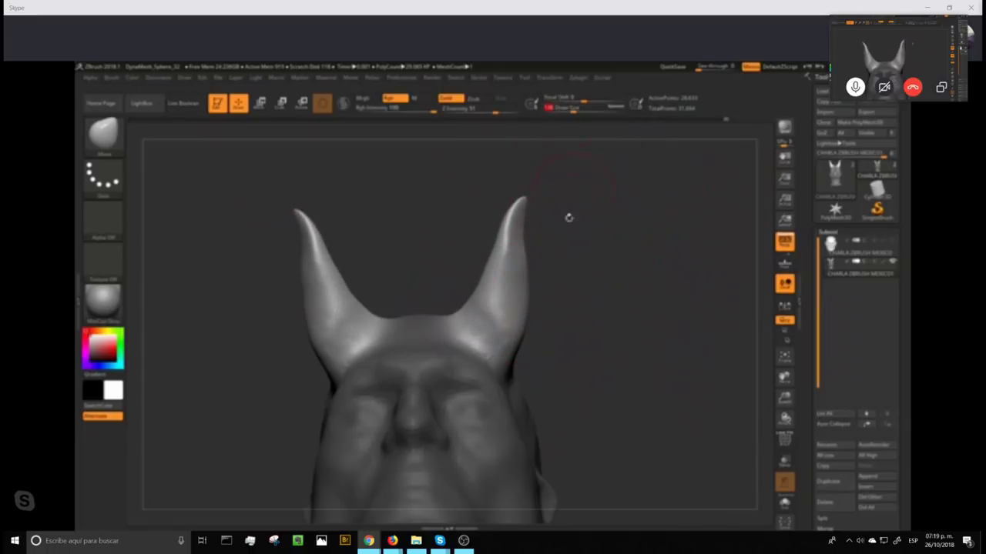
left_click_drag(521, 250, 518, 201)
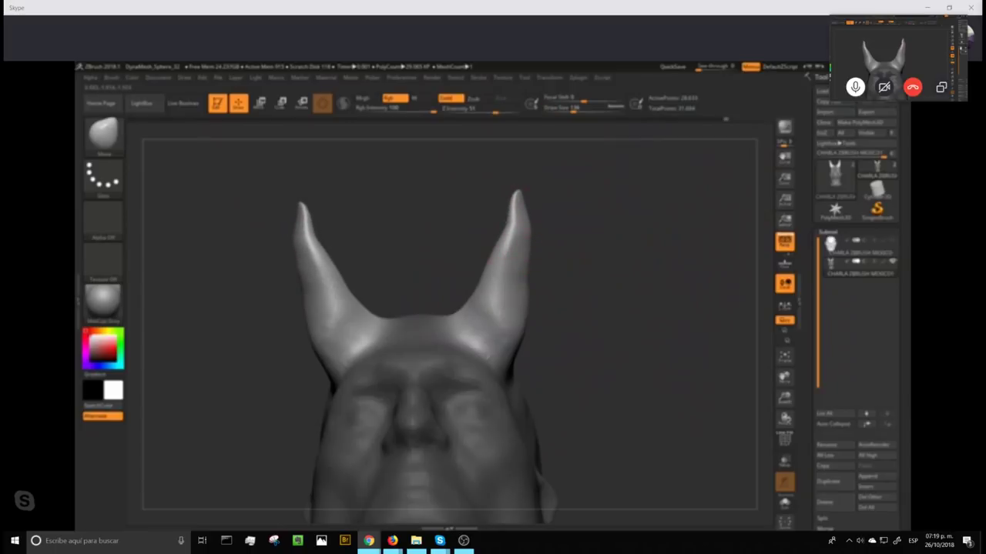
left_click_drag(512, 247, 510, 283)
mouse_move(573, 266)
left_mouse_down()
mouse_move(510, 269)
mouse_move(499, 193)
mouse_move(513, 203)
left_mouse_up()
left_click_drag(538, 241, 533, 238)
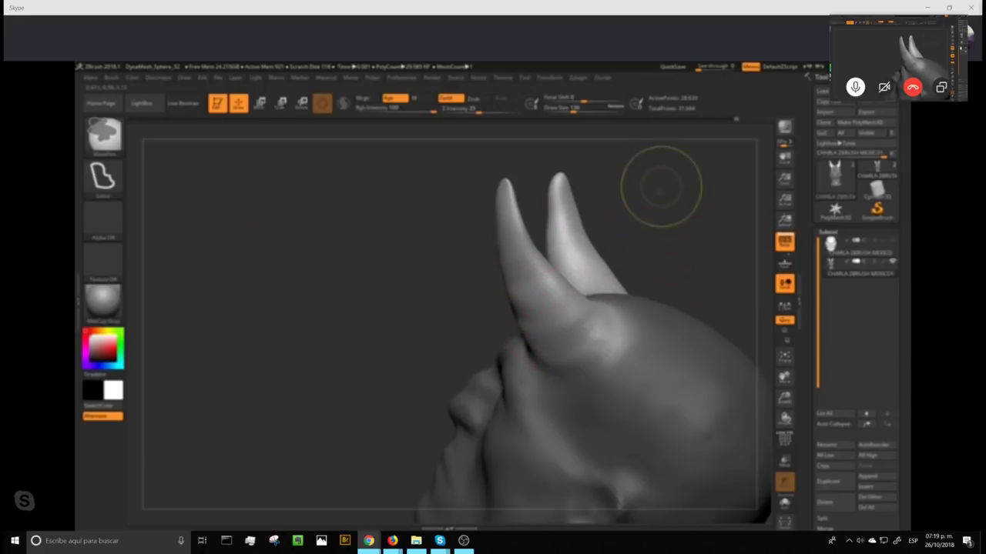
- Clear the mask, remesh the head with DynaMesh, and check the horned bust from side, front and three-quarter views
left_click_drag(660, 187, 671, 209)
left_click_drag(704, 259, 646, 310)
left_click_drag(628, 354, 628, 323)
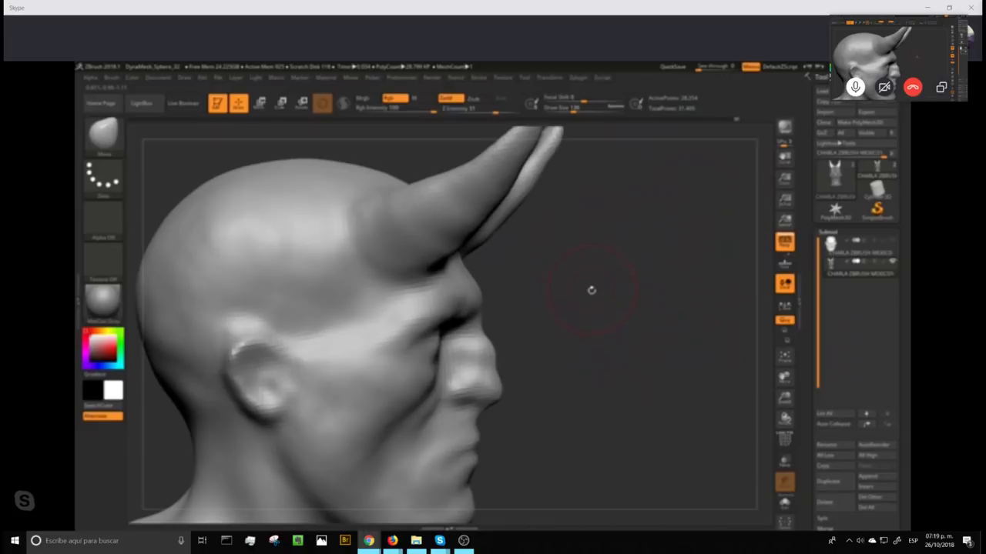
left_click_drag(614, 279, 630, 175)
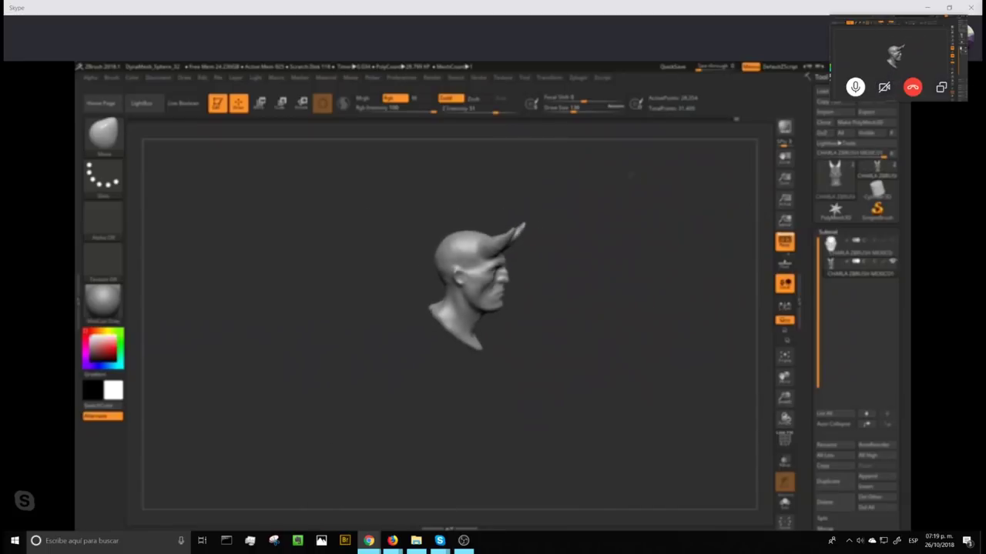
mouse_move(631, 272)
left_mouse_down("alt")
mouse_move(692, 220)
mouse_move(626, 279)
left_mouse_up("alt")
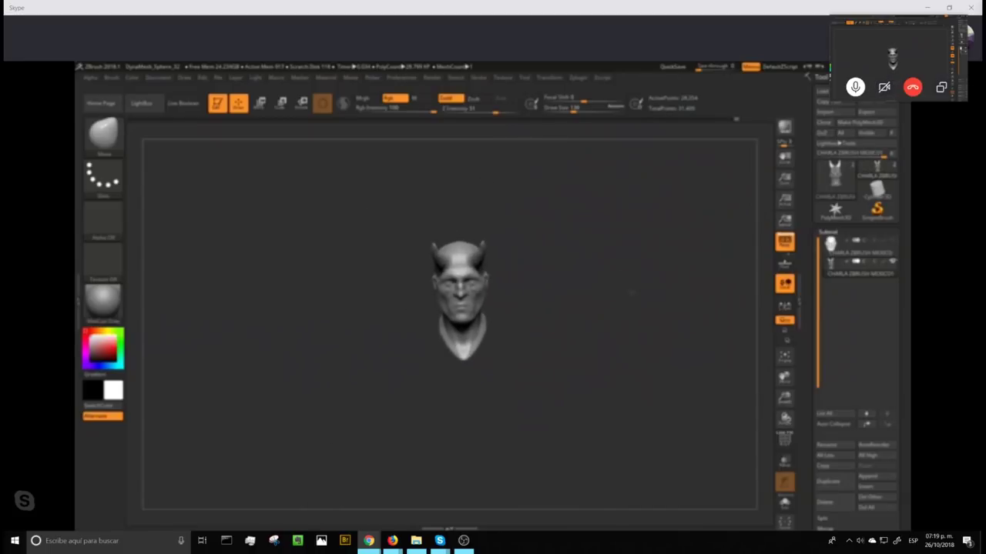
left_click_drag(631, 281, 532, 299, "alt")
left_click_drag(697, 255, 608, 379, "alt")
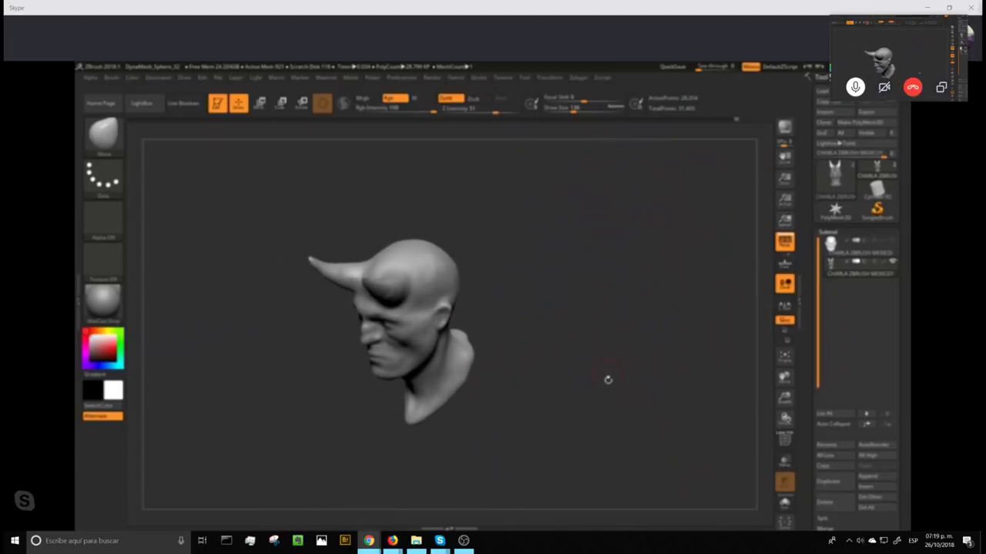
- Choose the CurveTube brush, enable Size in its curve modifiers, and shape the curve falloff into a gentle downward slope
left_click(106, 130)
left_click(202, 225)
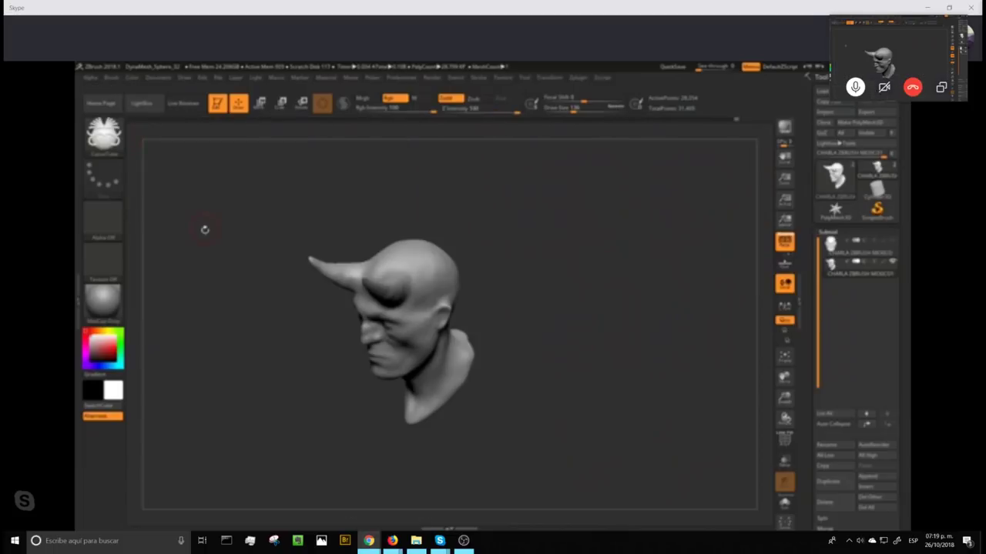
left_click(477, 79)
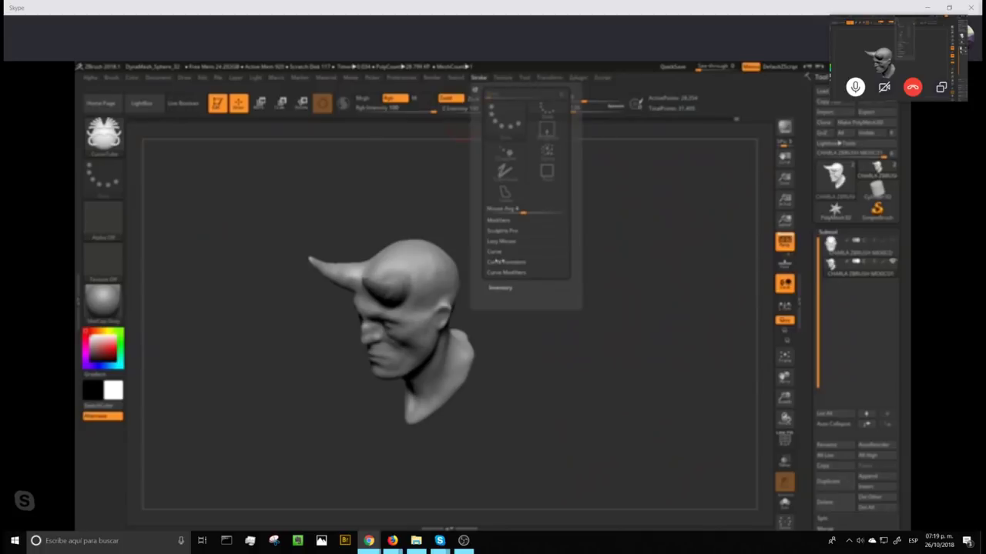
left_click(505, 262)
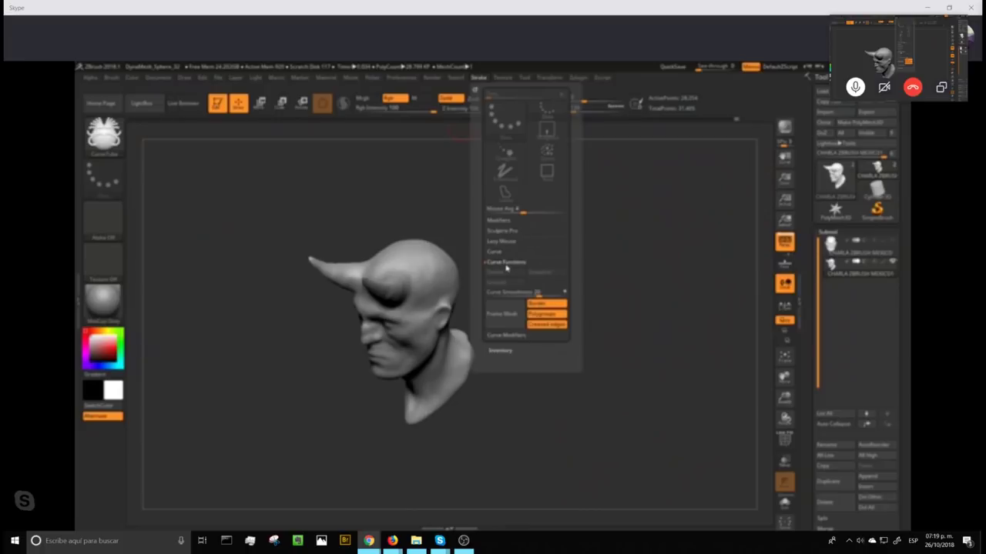
left_click(506, 262)
left_click(507, 272)
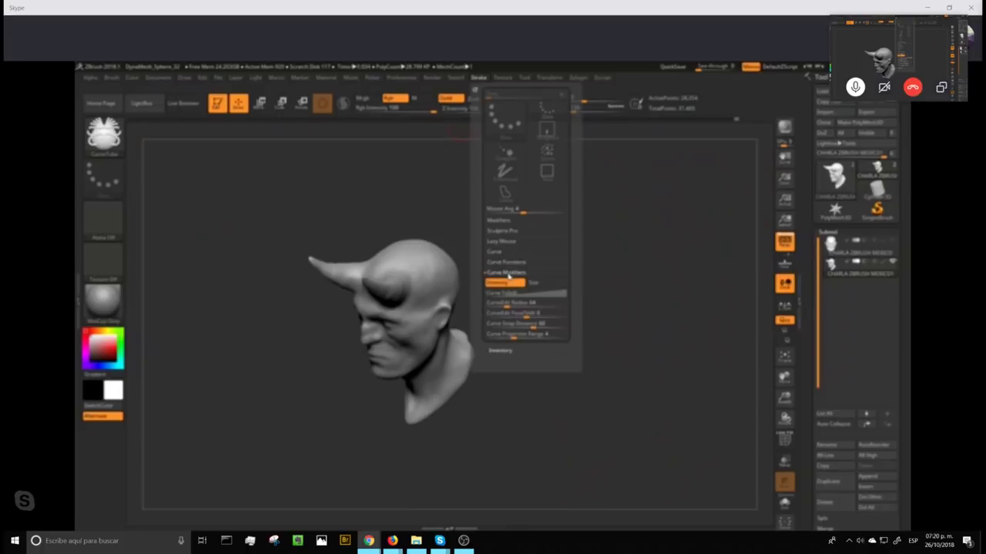
left_click(502, 293)
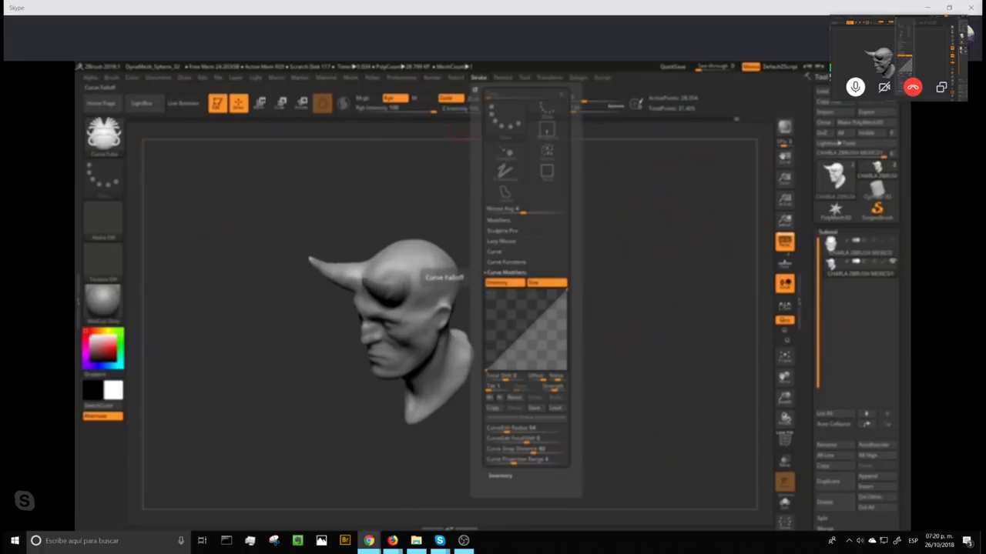
left_click_drag(487, 318, 487, 310)
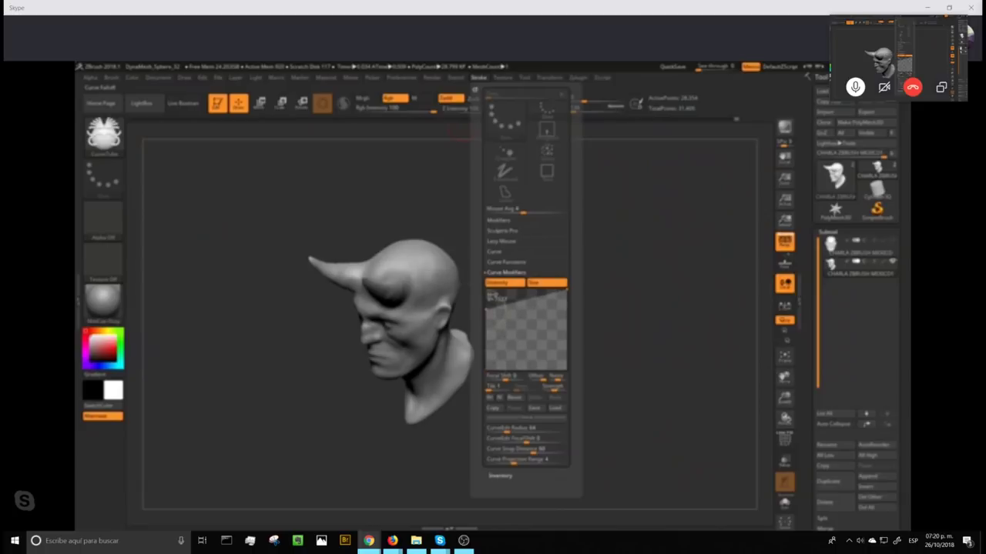
left_click_drag(567, 287, 566, 331)
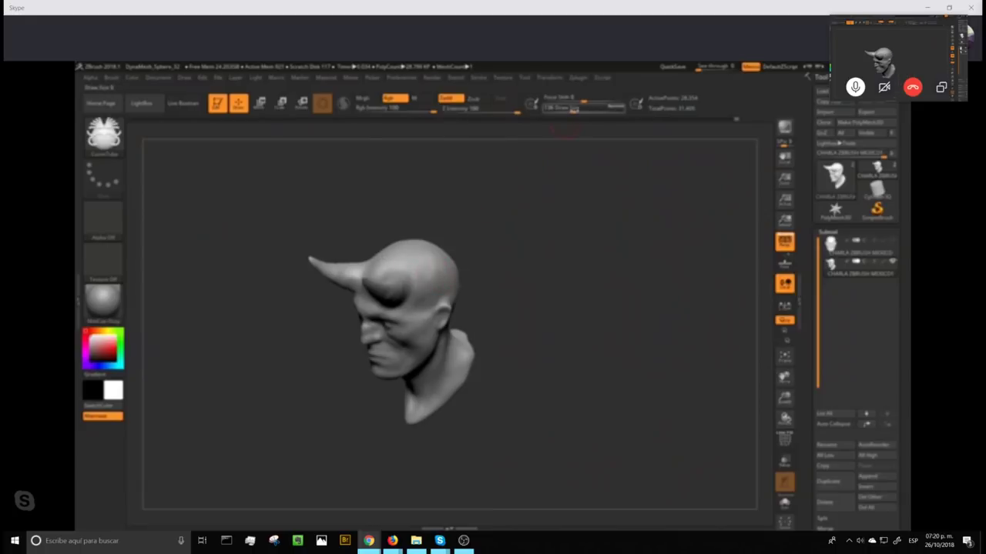
- Draw a mirrored pair of long curved tubes from the sides of the head and thicken them with draw size about 280
left_click(579, 109)
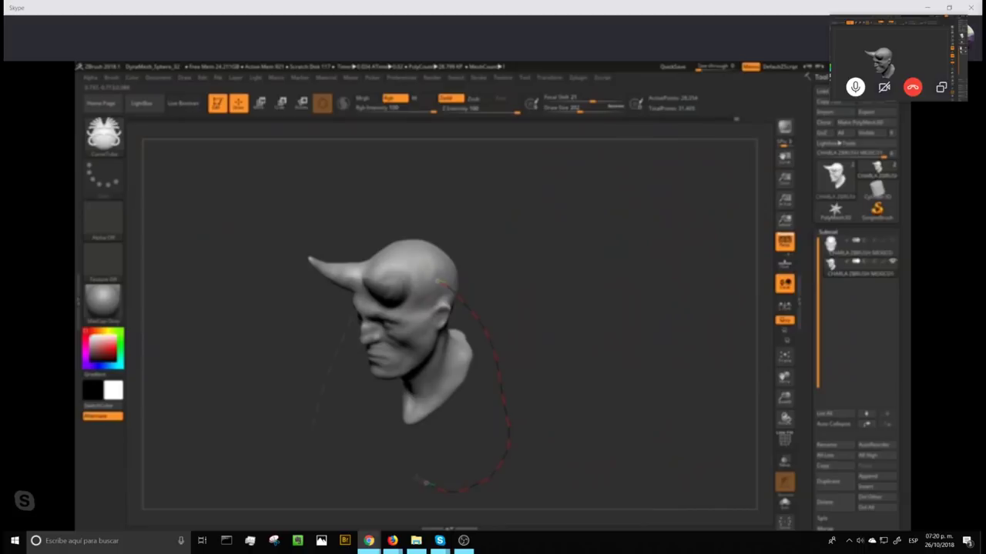
left_click_drag(425, 483, 420, 480)
left_click_drag(608, 353, 627, 300)
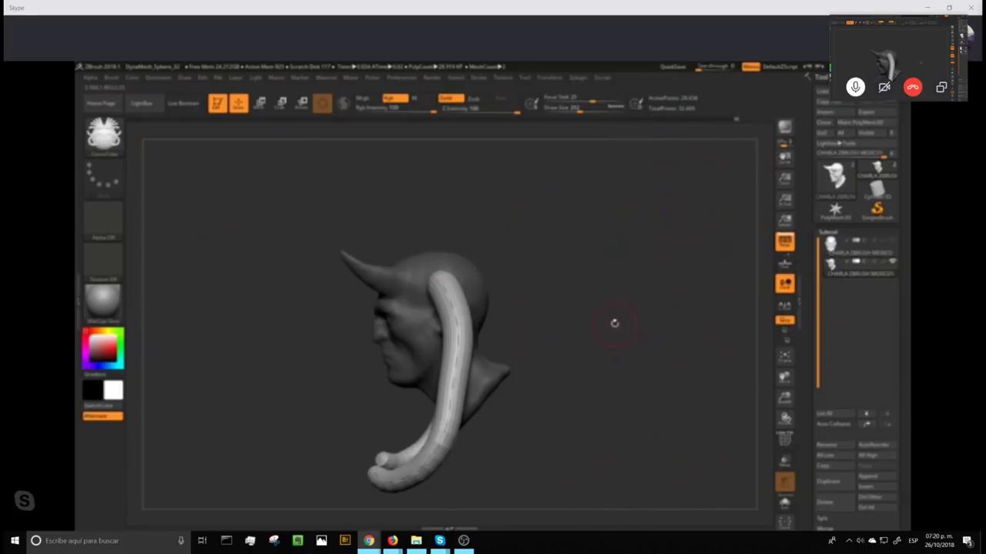
left_click_drag(580, 109, 587, 110)
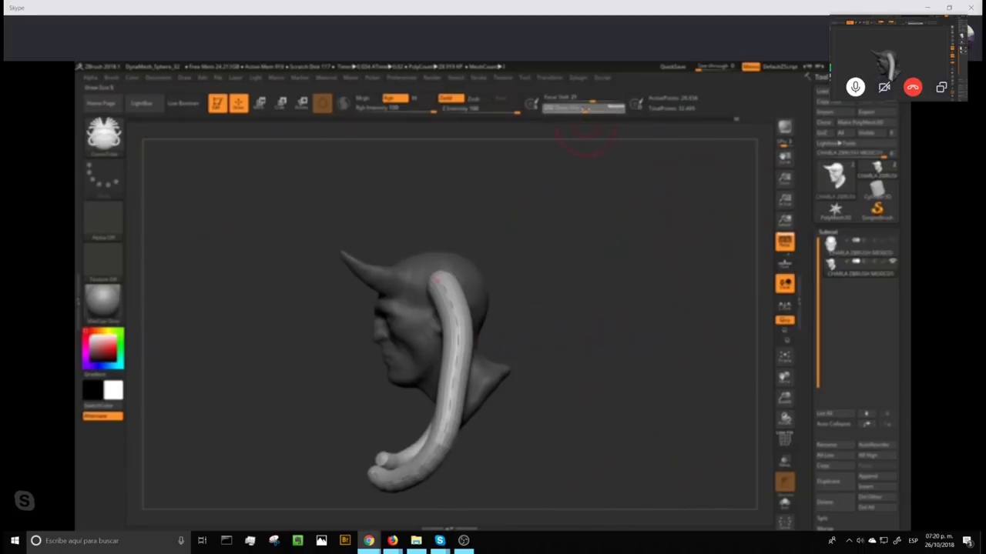
left_click(454, 316)
left_click_drag(564, 301, 570, 295)
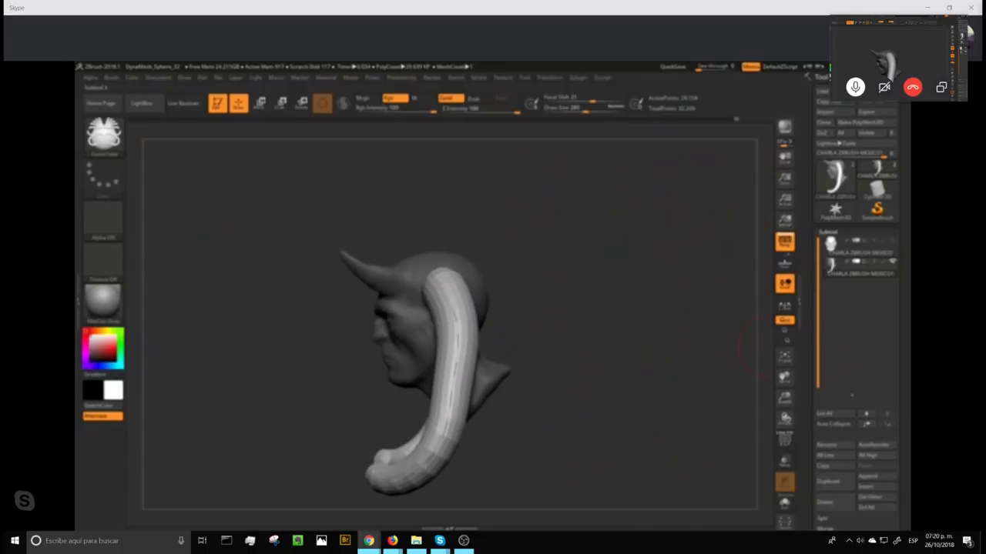
- Split the unmasked tubes from the masked head into their own subtool
left_click_drag(813, 456, 806, 273)
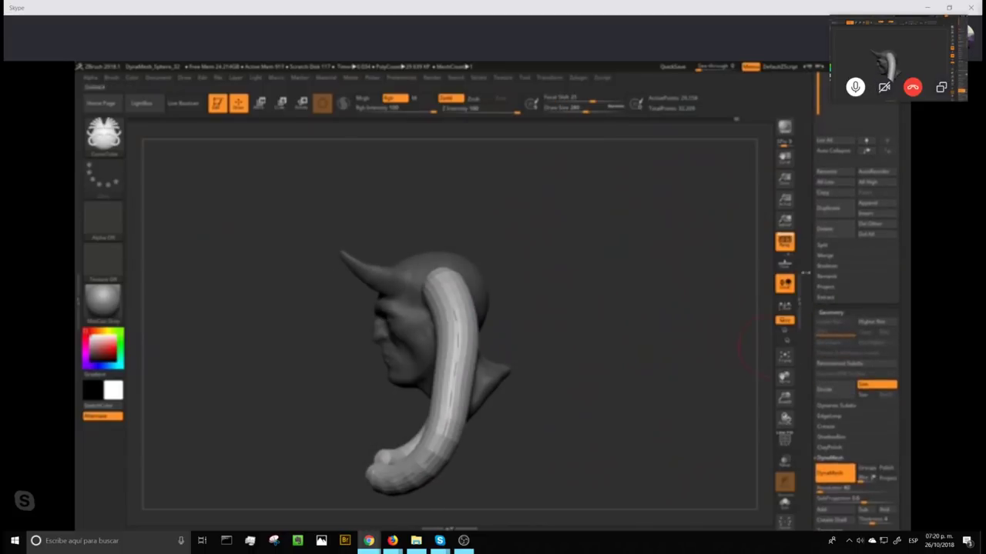
left_click(825, 248)
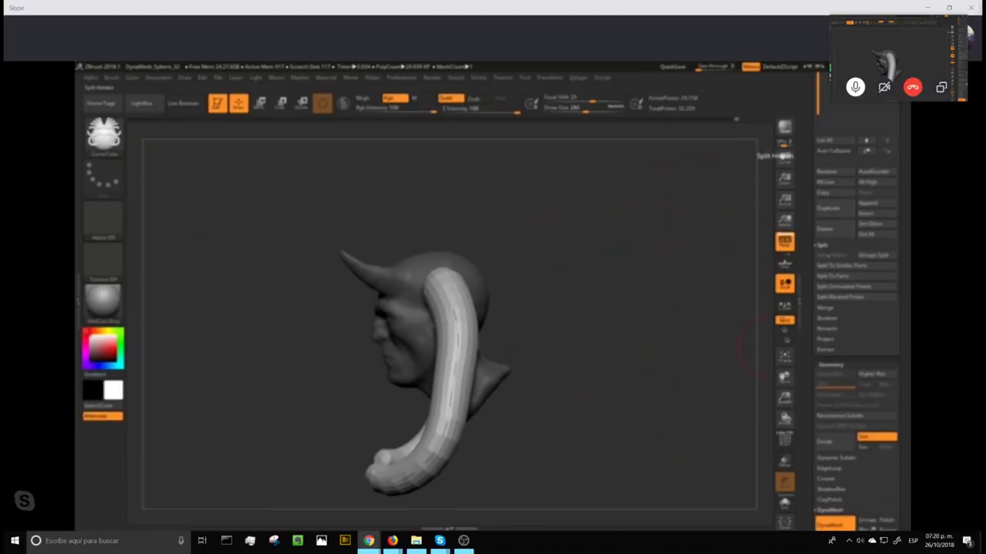
left_click(838, 291)
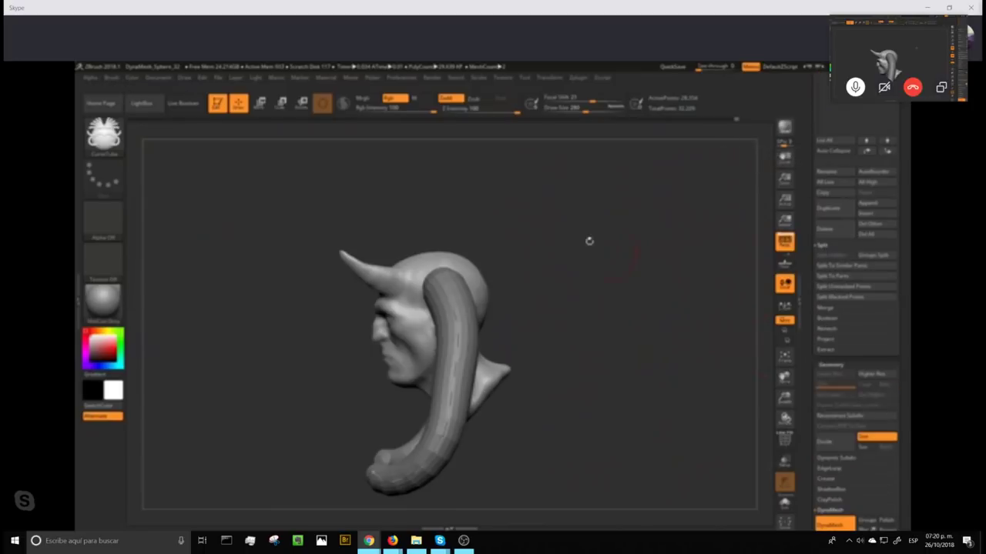
- Delete the tube's guide curve and make the tubes the active subtool
left_click(478, 78)
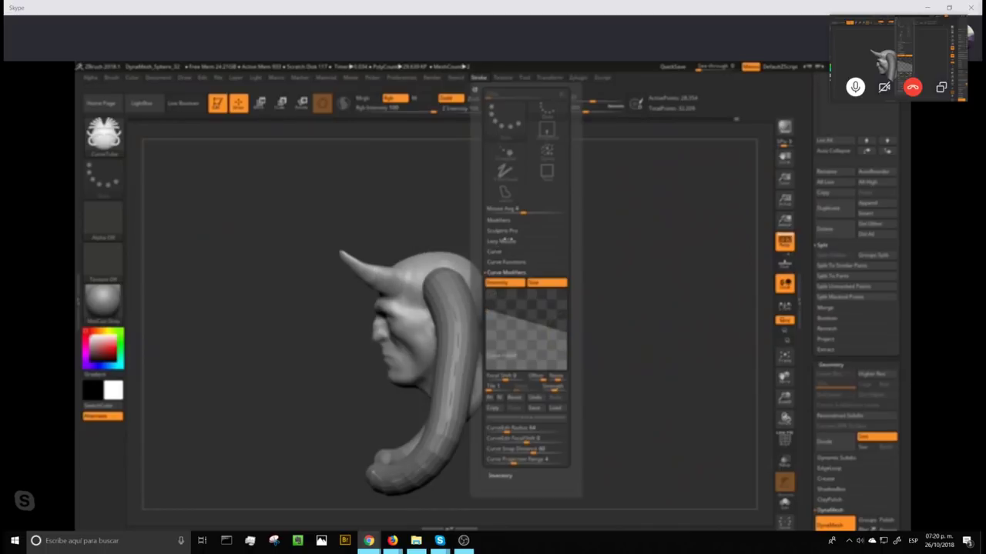
left_click(502, 263)
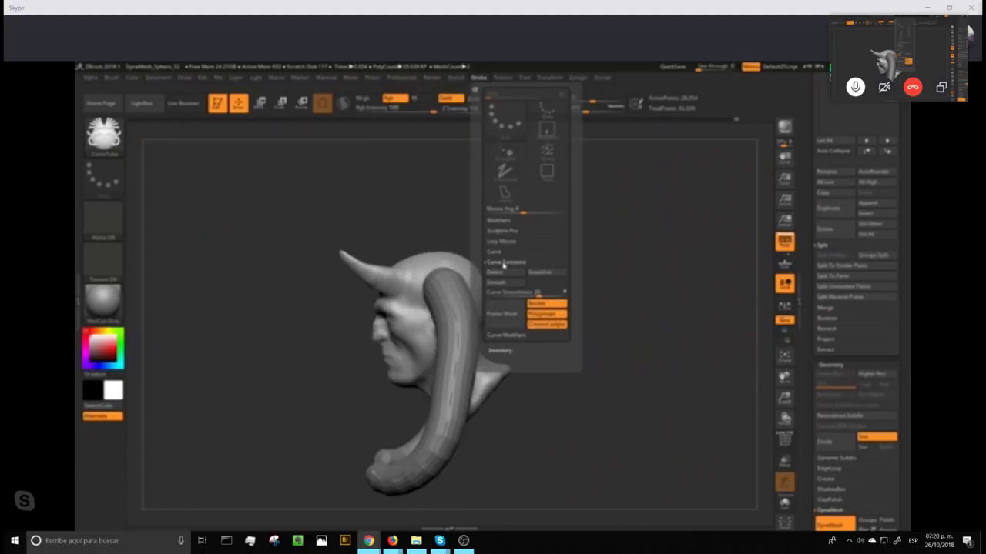
left_click(504, 273)
left_click(452, 296, "alt")
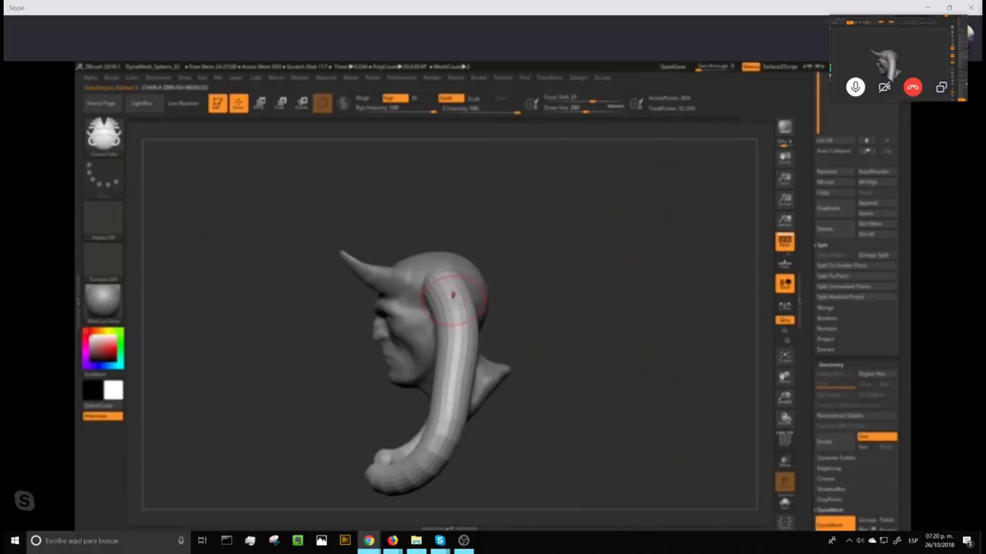
- Remesh the tubes with DynaMesh and smooth their ends and surface
left_click_drag(812, 436, 813, 250)
scroll(813, 251, "down", 2)
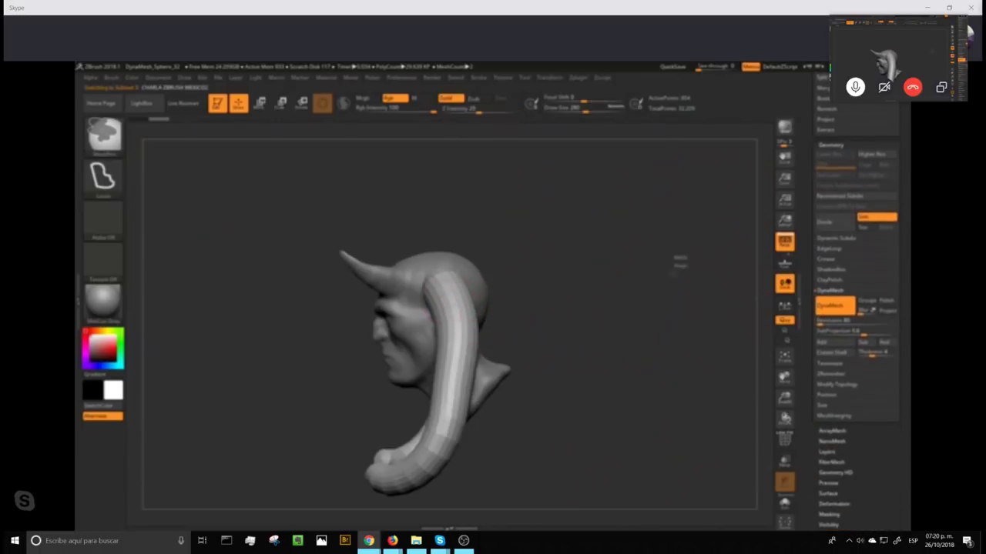
left_click_drag(675, 258, 658, 382, "ctrl")
left_click_drag(402, 468, 386, 462, "shift")
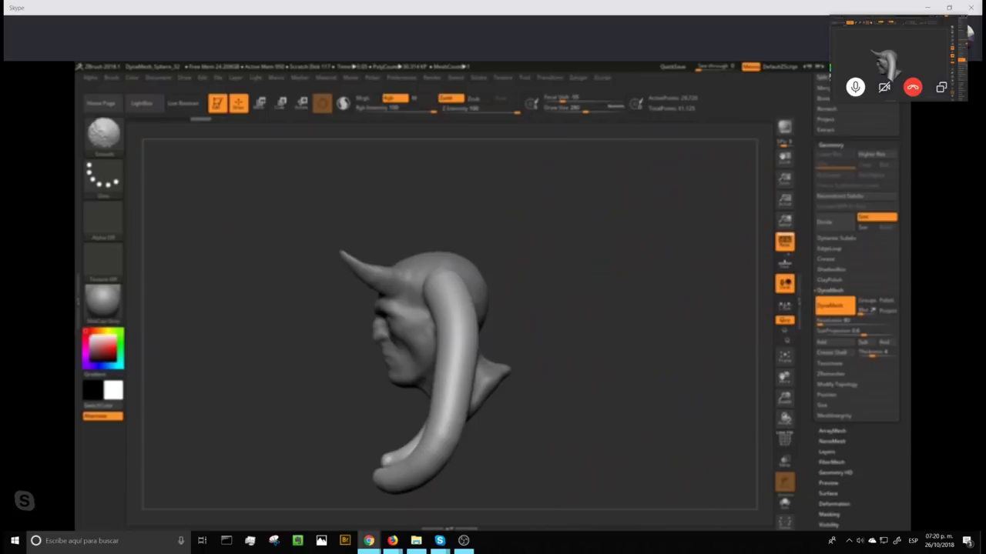
left_click_drag(451, 359, 449, 281, "shift")
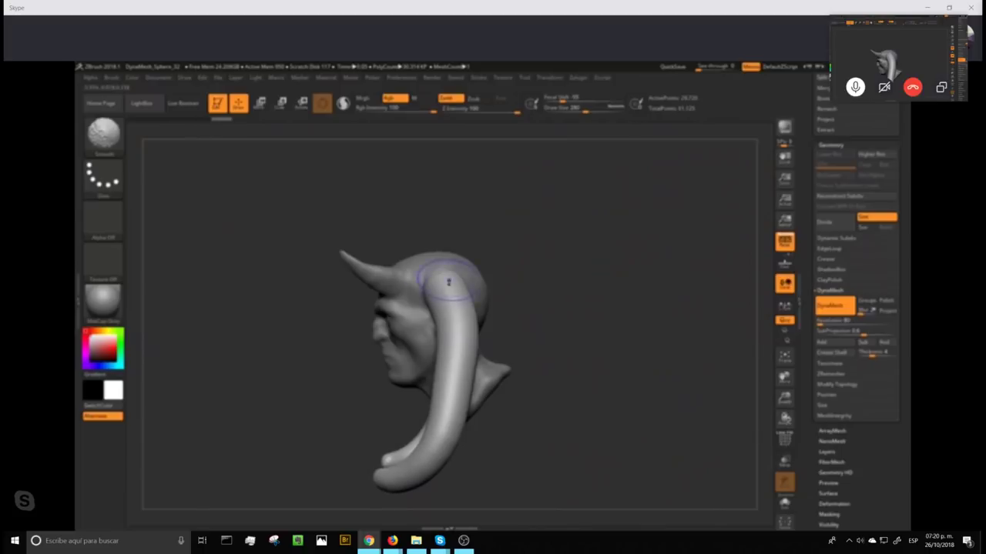
- Reposition the large tube horns' upper ends against the sides of the head with a large Move brush
left_click_drag(539, 298, 599, 286)
key("shift")
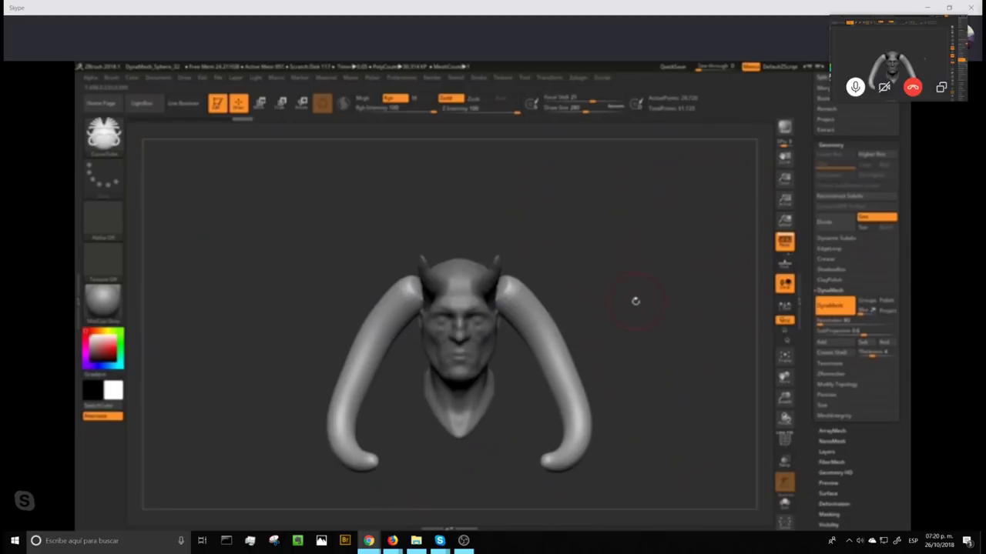
left_click_drag(645, 301, 651, 327, "alt")
mouse_move(649, 284)
left_mouse_down("alt")
mouse_move(651, 300)
mouse_move(578, 127)
left_mouse_up("alt")
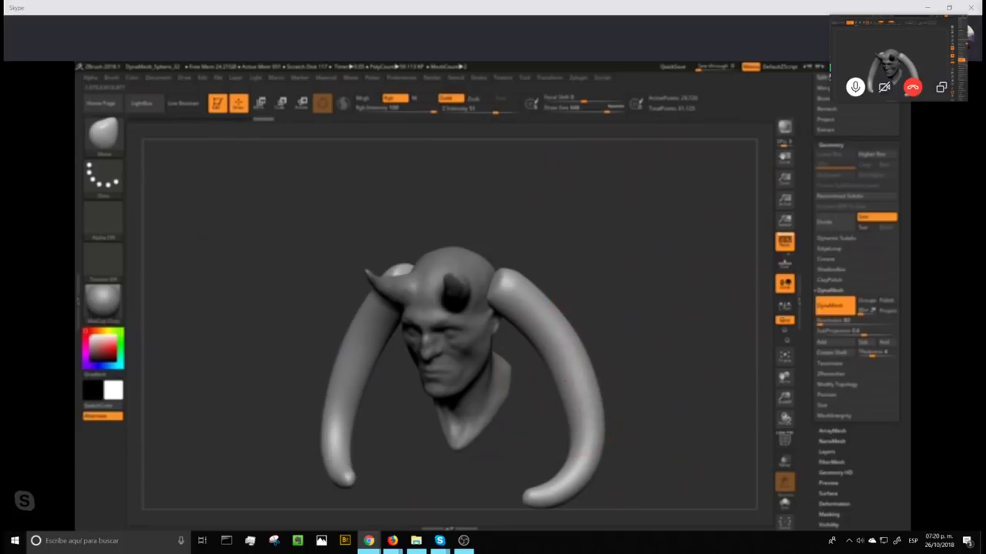
mouse_move(496, 277)
left_mouse_down()
mouse_move(473, 268)
mouse_move(491, 275)
mouse_move(484, 270)
left_mouse_up()
mouse_move(587, 227)
left_mouse_down()
mouse_move(520, 227)
mouse_move(508, 263)
mouse_move(532, 225)
left_mouse_up()
mouse_move(504, 284)
left_mouse_down()
mouse_move(516, 289)
mouse_move(509, 319)
mouse_move(521, 328)
left_mouse_up()
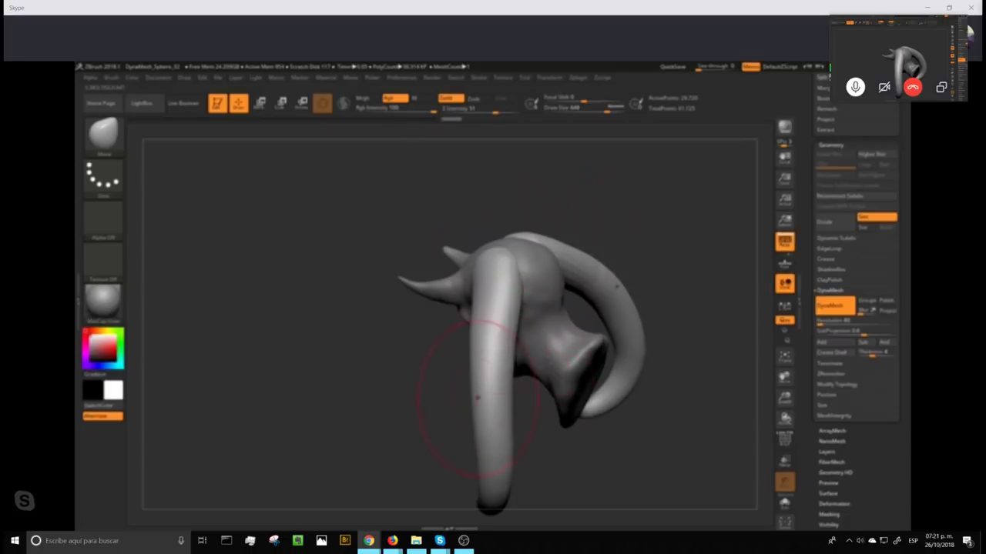
- Bend the middle of the tube horns outward with the Move brush and smooth their surface
mouse_move(481, 398)
left_mouse_down()
mouse_move(475, 392)
mouse_move(473, 404)
left_mouse_up()
left_click_drag(490, 440, 484, 438)
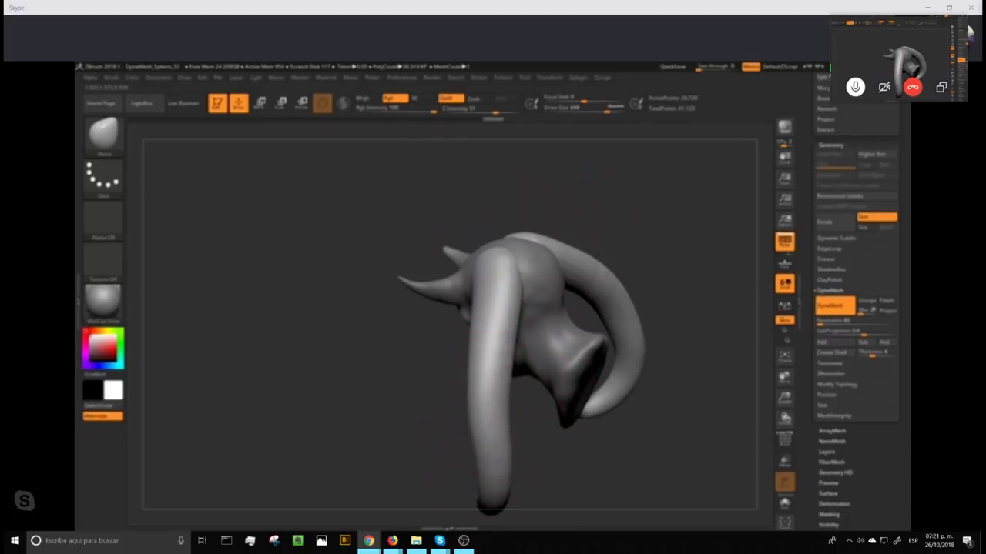
mouse_move(488, 369)
left_mouse_down()
mouse_move(480, 367)
mouse_move(495, 342)
left_mouse_up()
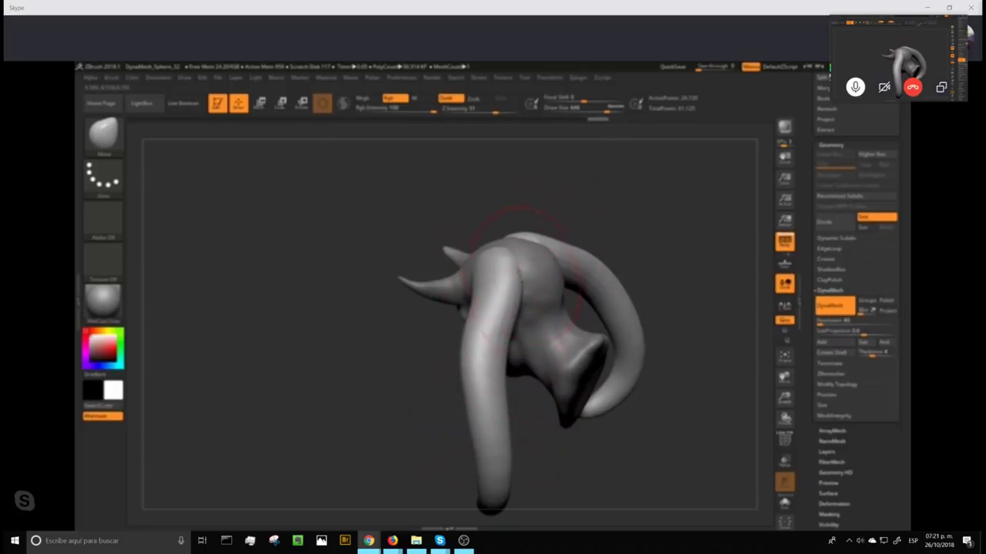
key("shift")
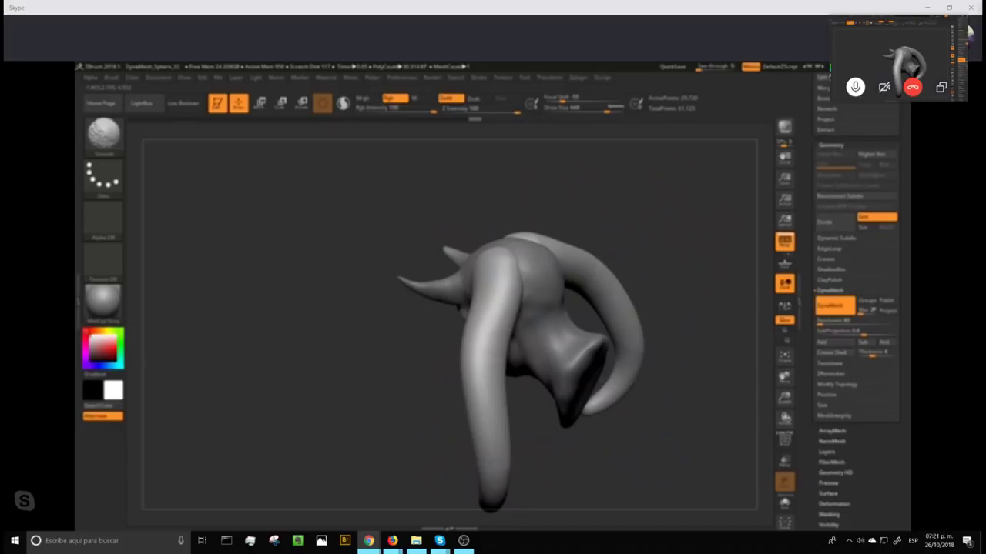
left_click_drag(606, 248, 563, 284)
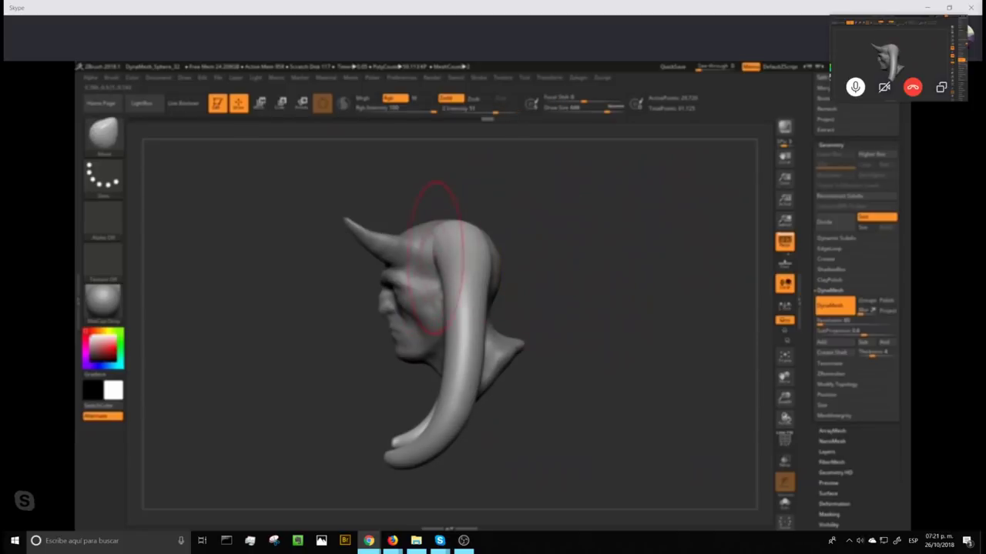
- Broaden the base and midsection of the large horns in side view and pull their tips forward
left_click_drag(435, 248, 422, 254)
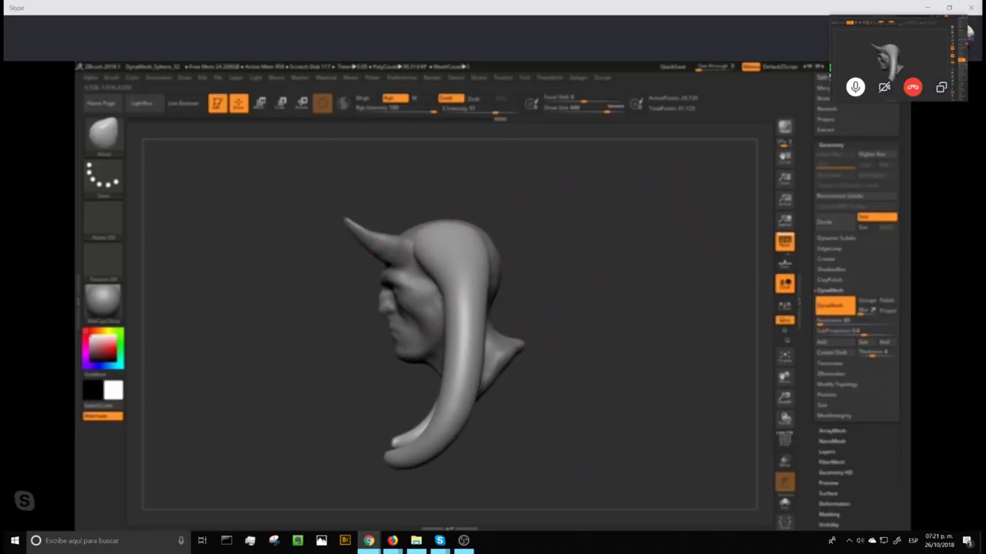
mouse_move(447, 296)
left_mouse_down()
mouse_move(436, 295)
mouse_move(477, 322)
mouse_move(488, 279)
mouse_move(479, 375)
left_mouse_up()
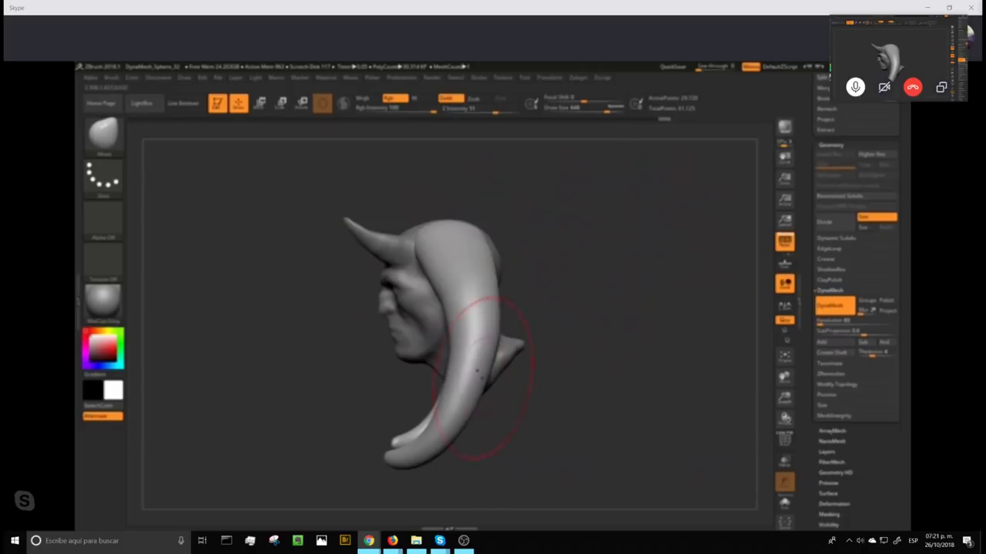
left_click_drag(412, 443, 376, 447)
left_click_drag(470, 365, 479, 354)
left_click_drag(517, 269, 585, 258)
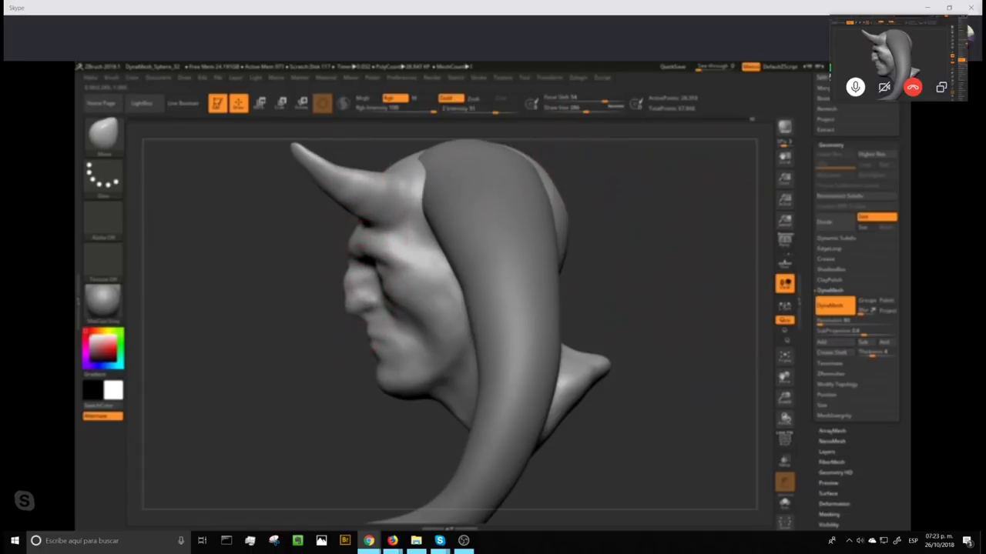
- Reshape the temples and sides of the face with the Move brush at focal shift 14 and draw size about 167
left_click_drag(626, 296, 654, 325)
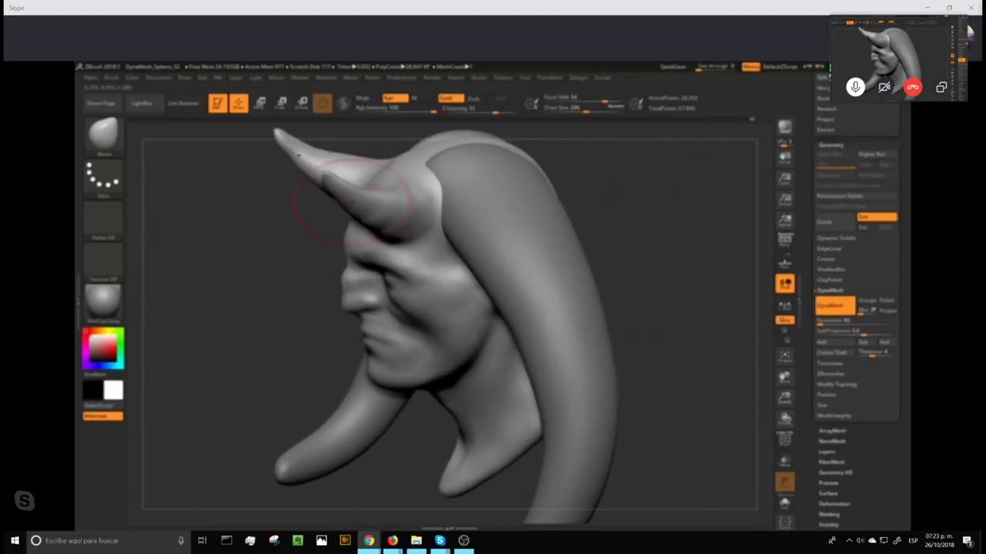
mouse_move(639, 280)
left_mouse_down()
mouse_move(660, 249)
mouse_move(642, 236)
mouse_move(667, 241)
mouse_move(659, 269)
left_mouse_up()
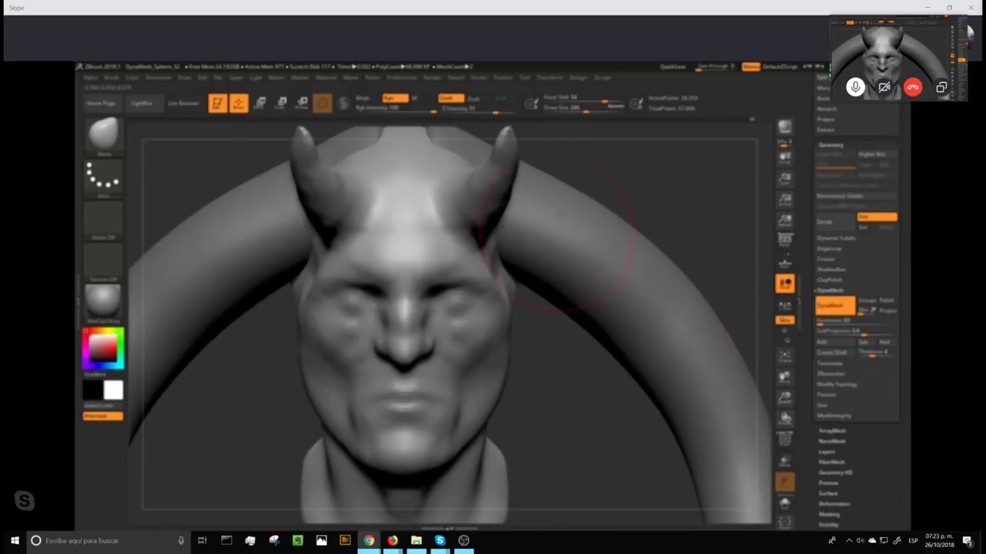
mouse_move(590, 112)
left_mouse_down()
mouse_move(577, 113)
mouse_move(598, 101)
mouse_move(589, 101)
left_mouse_up()
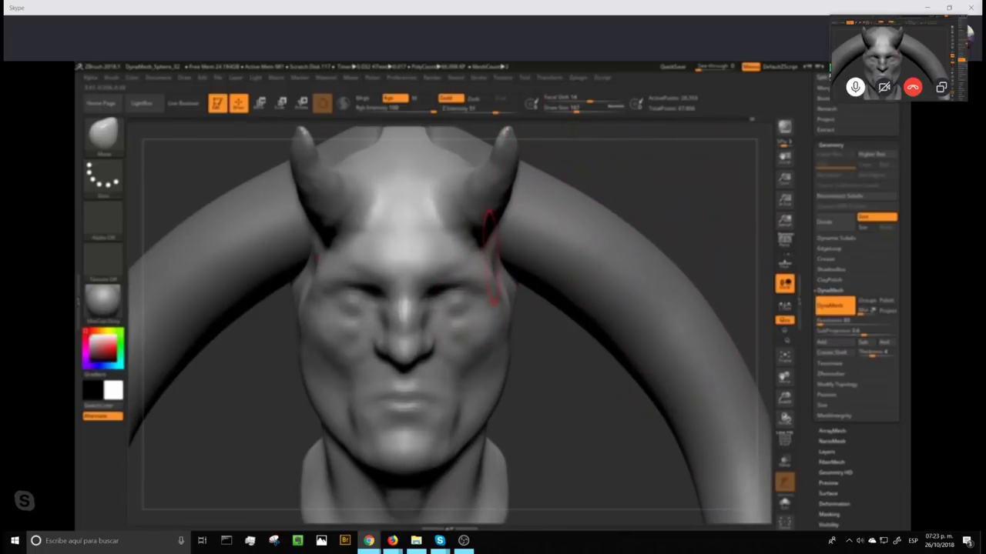
left_click_drag(557, 343, 557, 355)
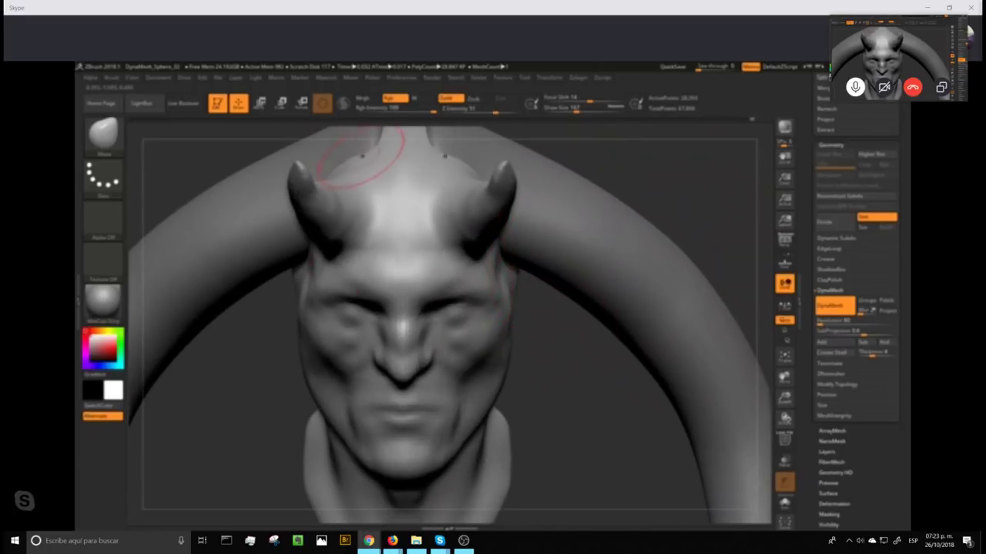
left_click_drag(548, 354, 499, 305)
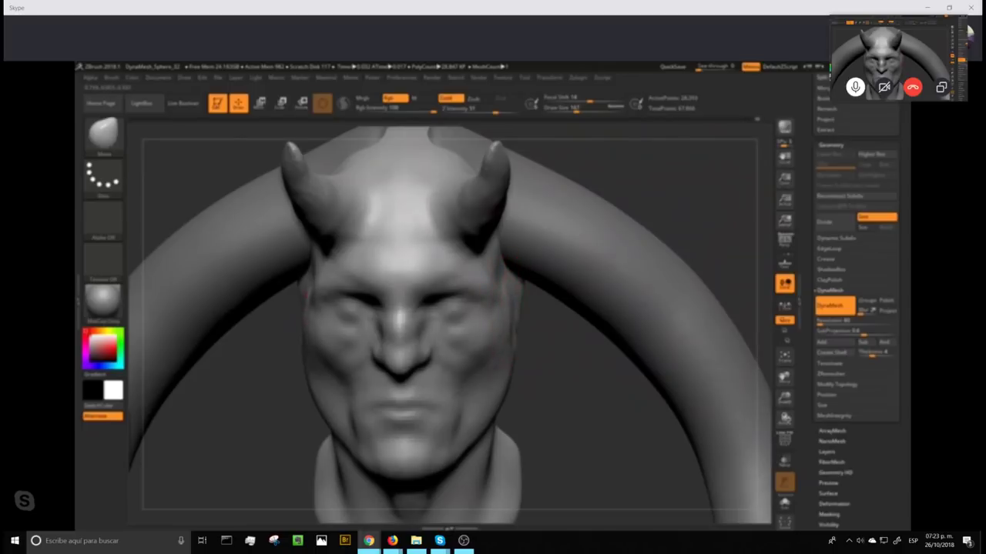
left_click_drag(505, 392, 499, 395)
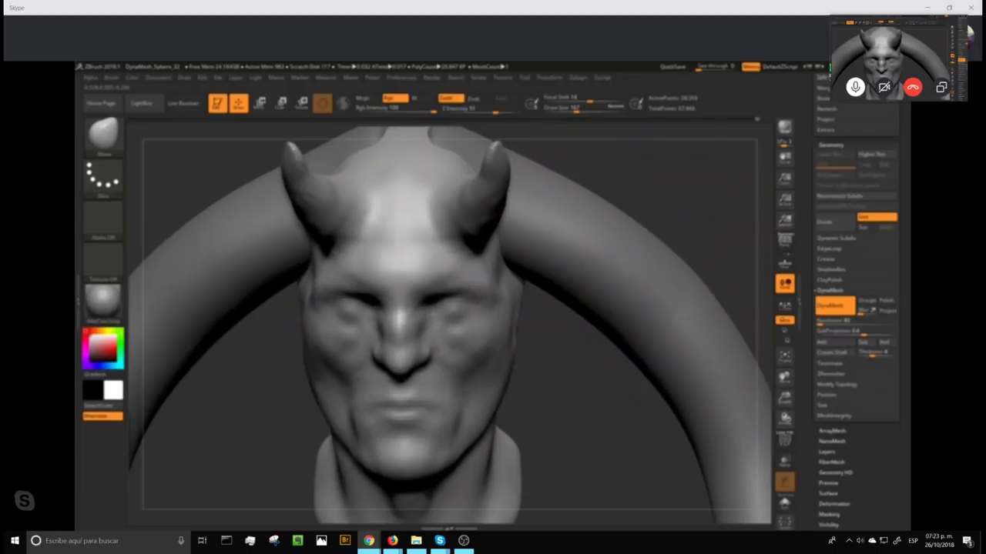
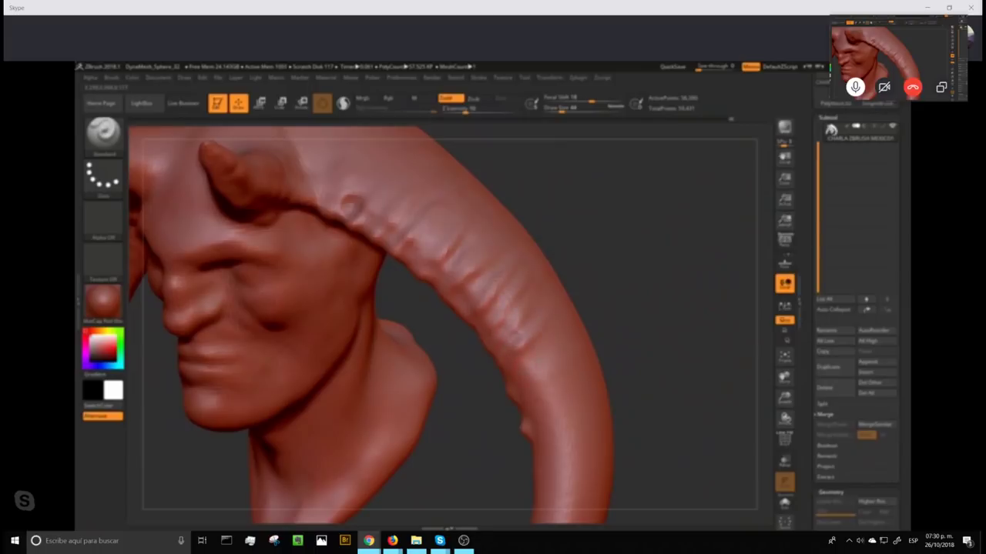
- Sculpt crosswise ridges along the large horns down to the tips with the Standard brush at draw size about 44
left_click_drag(530, 354, 572, 432)
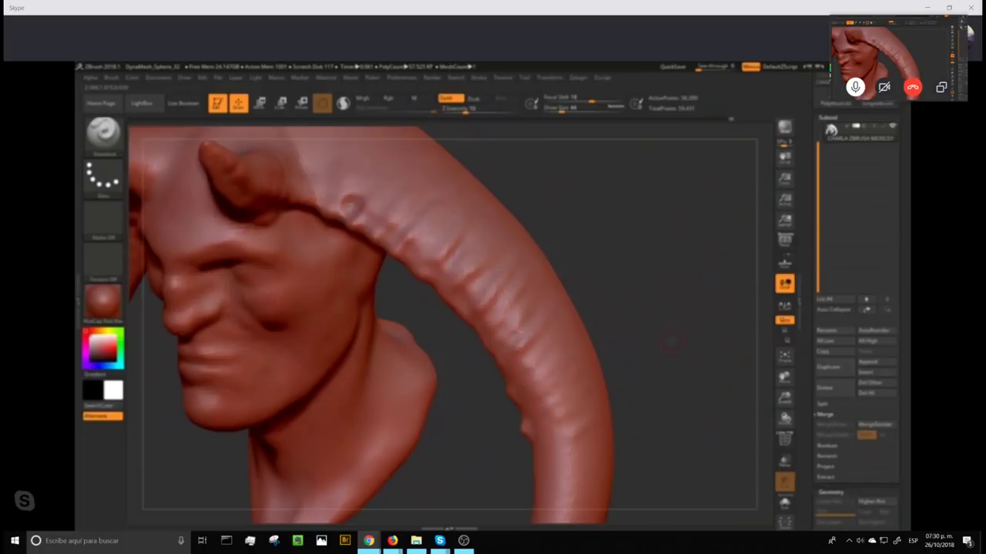
mouse_move(671, 340)
left_mouse_down("alt")
mouse_move(640, 240)
mouse_move(678, 320)
left_mouse_up("alt")
left_click_drag(608, 231, 562, 291)
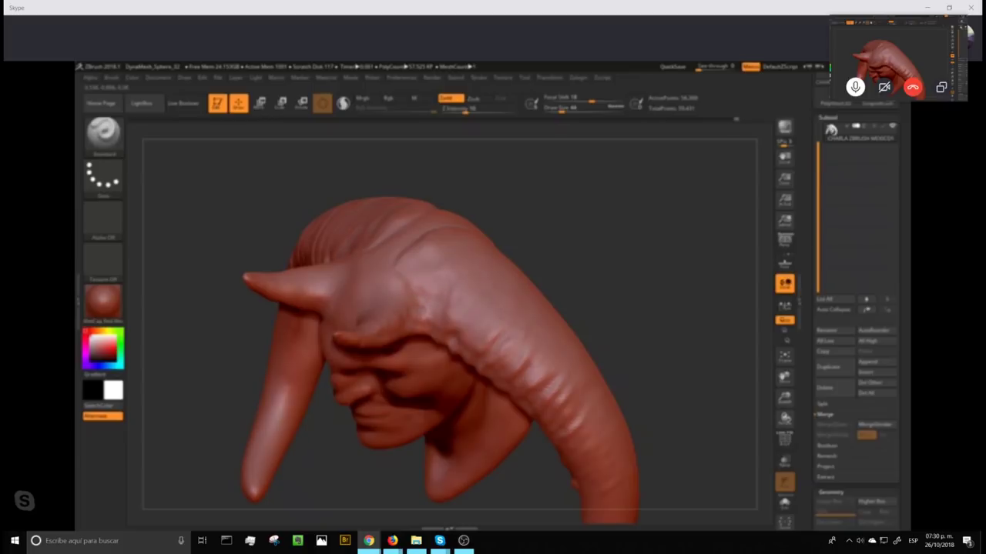
left_click_drag(658, 320, 617, 219, "alt")
key("f")
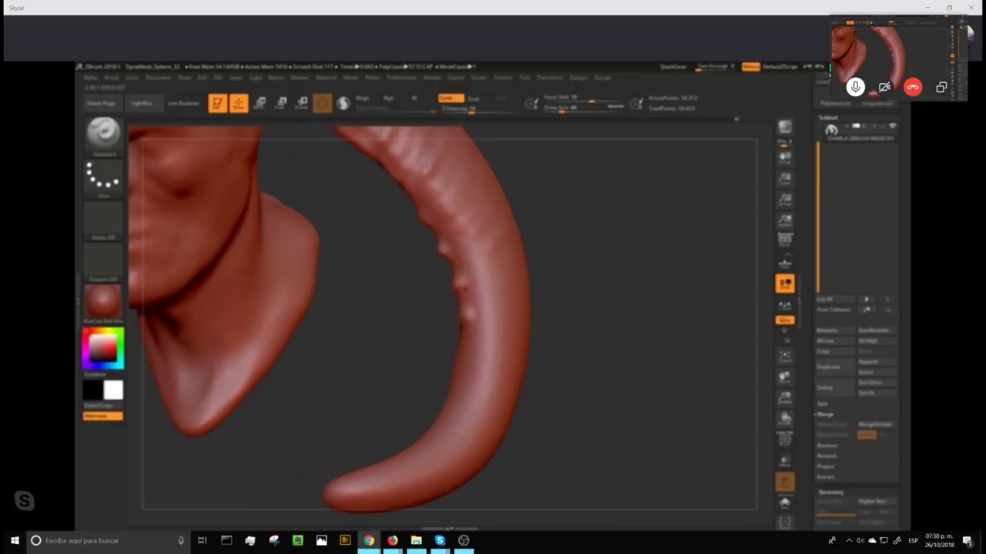
mouse_move(471, 283)
left_mouse_down()
mouse_move(498, 274)
mouse_move(488, 231)
mouse_move(464, 199)
mouse_move(500, 292)
mouse_move(476, 327)
mouse_move(479, 359)
left_mouse_up()
mouse_move(450, 433)
left_mouse_down()
mouse_move(466, 456)
mouse_move(397, 486)
left_mouse_up()
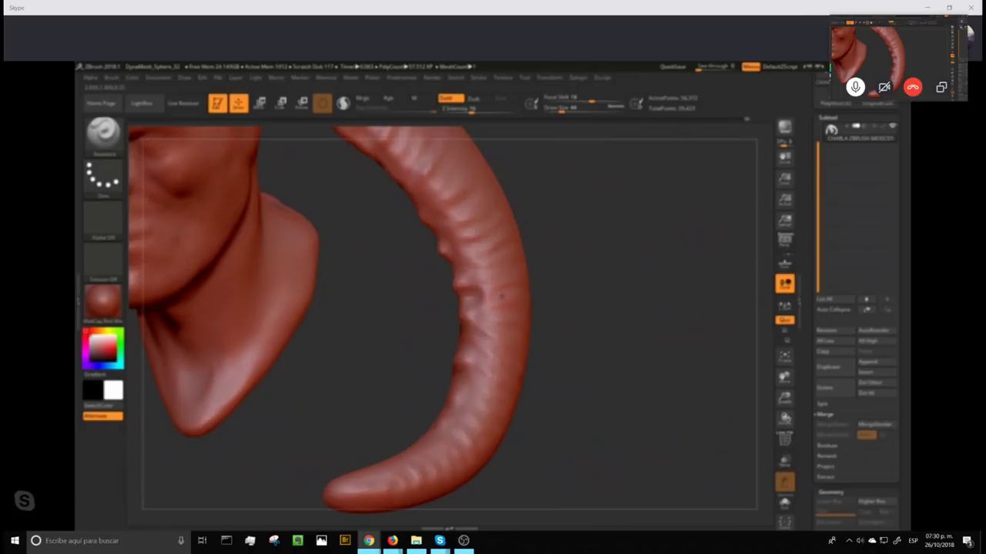
mouse_move(502, 297)
left_mouse_down()
mouse_move(480, 290)
mouse_move(472, 247)
mouse_move(430, 189)
left_mouse_up()
- Remesh the model with DynaMesh and sculpt volume along the horns' inner faces with a larger Standard brush
left_click_drag(627, 259, 654, 326, "ctrl")
mouse_move(669, 283)
left_mouse_down()
mouse_move(667, 240)
mouse_move(658, 287)
left_mouse_up()
left_click_drag(562, 108, 566, 107)
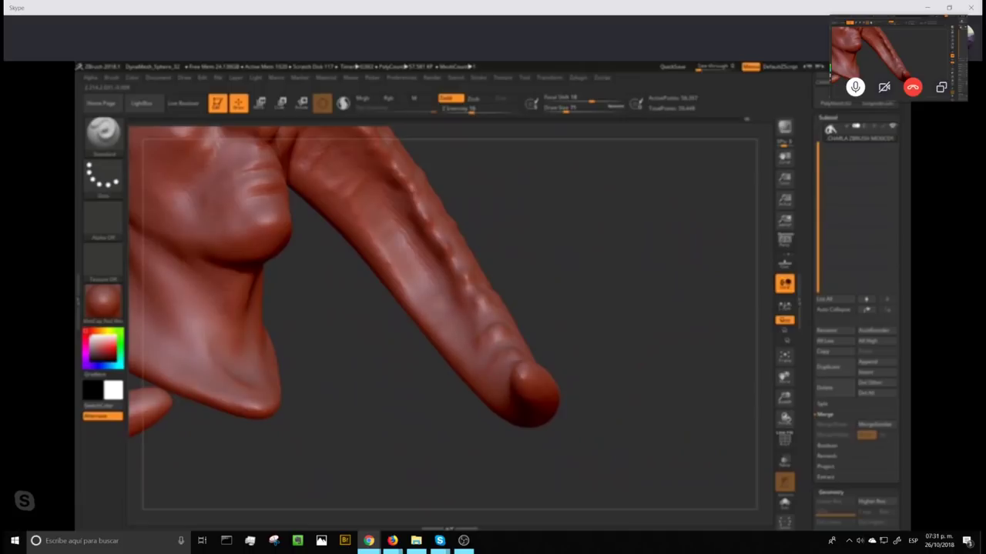
left_click_drag(421, 271, 343, 182)
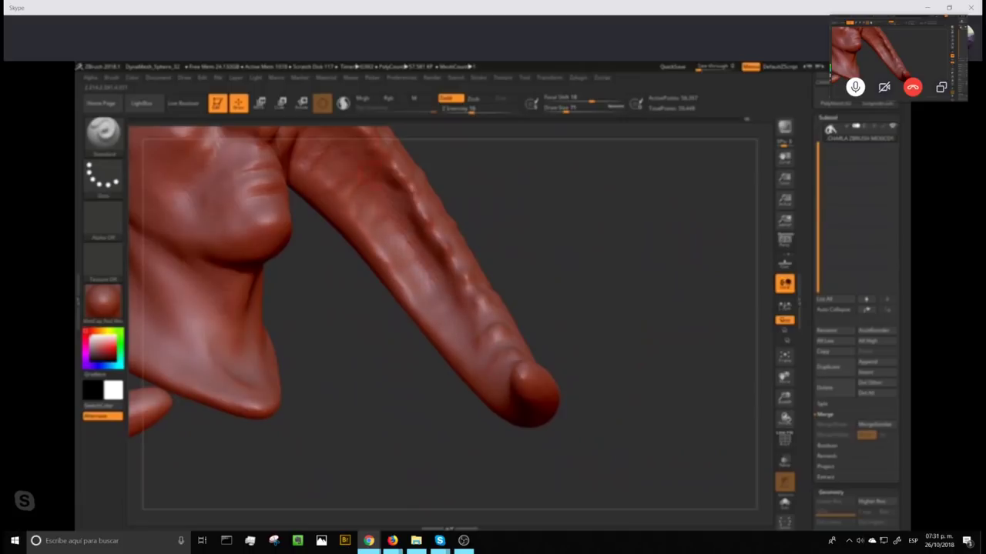
left_click_drag(539, 214, 617, 324, "alt")
left_click_drag(491, 346, 441, 297)
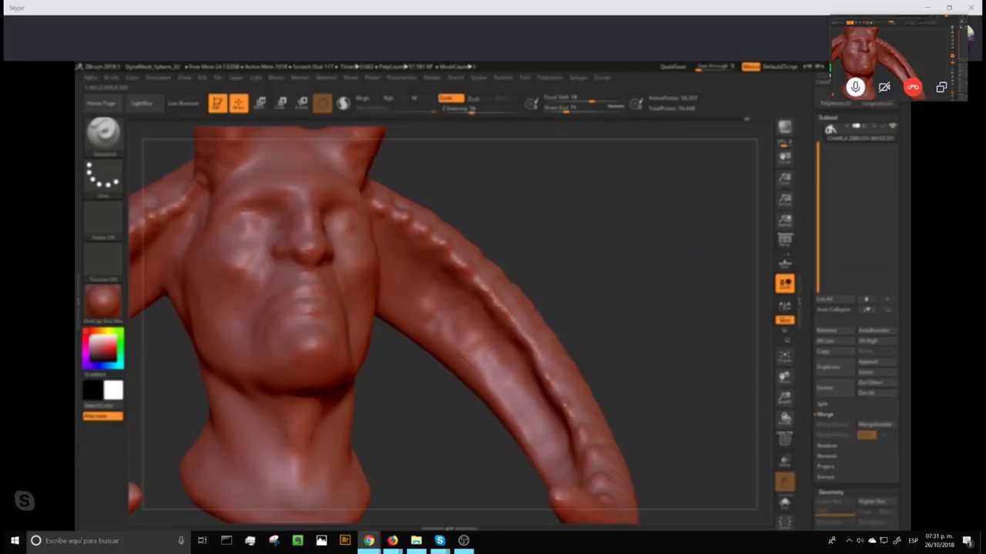
mouse_move(608, 255)
left_mouse_down()
mouse_move(632, 281)
mouse_move(609, 289)
left_mouse_up()
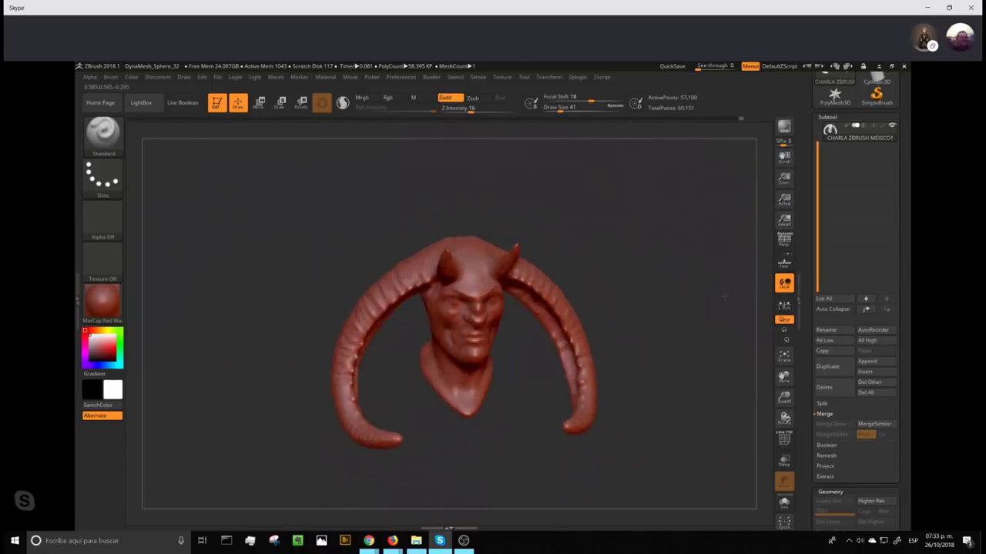
- Build up the brow and face planes with the ClayBuildup brush at draw size 62 and Z intensity 3, and remesh the model
mouse_move(671, 354)
left_mouse_down("alt")
mouse_move(689, 289)
mouse_move(689, 339)
mouse_move(686, 319)
mouse_move(708, 326)
mouse_move(720, 243)
mouse_move(711, 261)
left_mouse_up("alt")
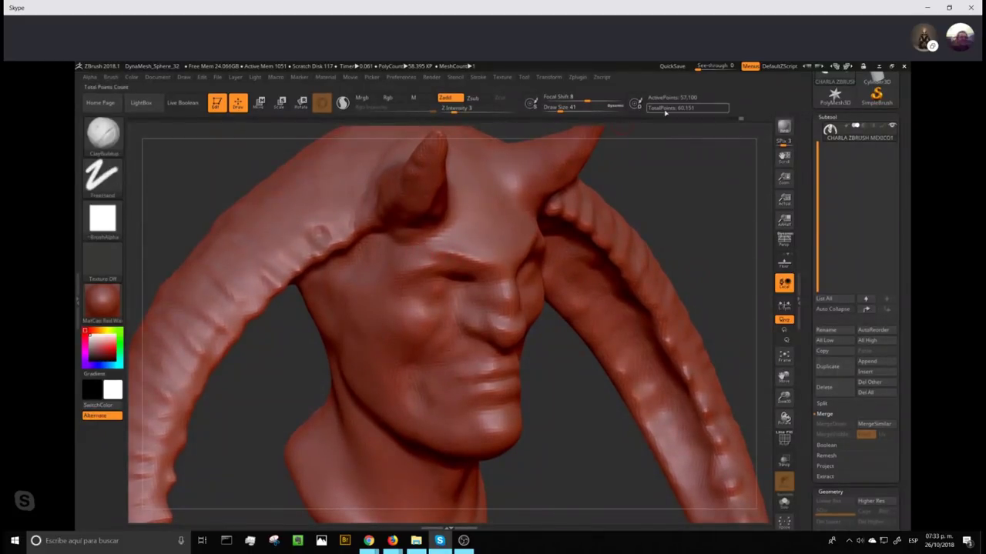
key("b")
key("c")
key("b")
left_click_drag(560, 108, 563, 109)
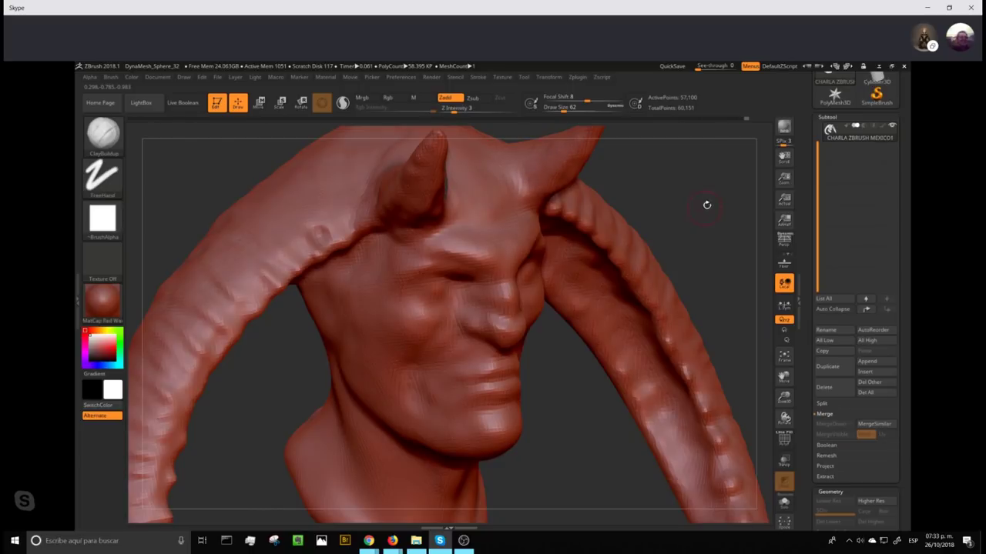
left_click_drag(707, 196, 519, 174)
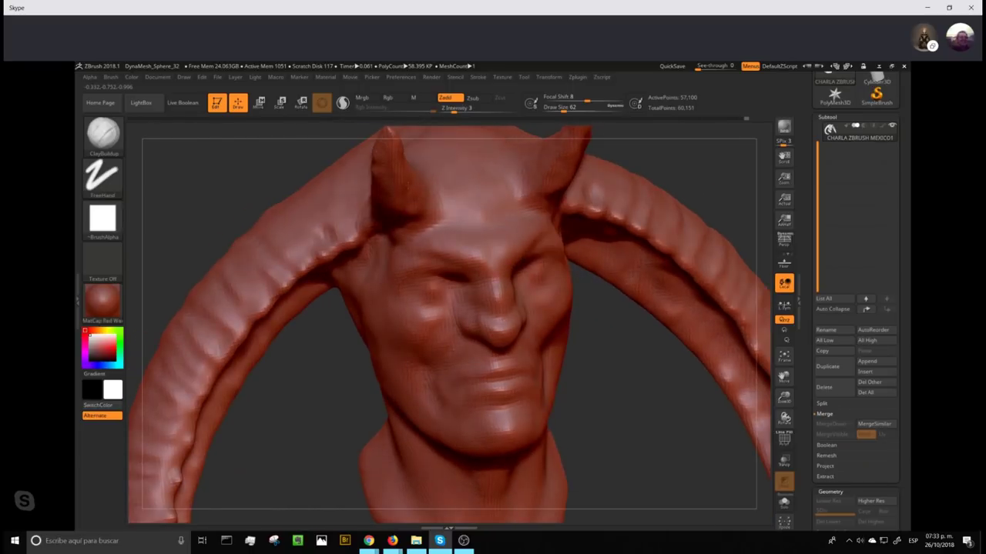
mouse_move(621, 358)
left_mouse_down("ctrl")
mouse_move(624, 408)
mouse_move(614, 405)
mouse_move(610, 254)
mouse_move(624, 306)
mouse_move(552, 373)
mouse_move(605, 418)
mouse_move(613, 358)
left_mouse_up("ctrl")
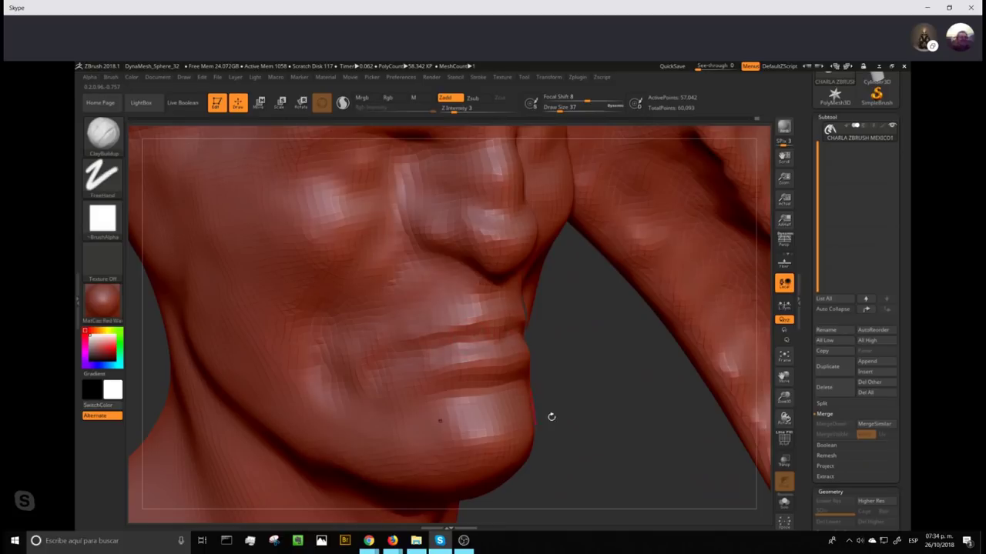
- Define the jawline and neck beneath it with the ClayBuildup brush at draw size 37
left_click_drag(637, 464, 561, 277, "alt")
left_click_drag(643, 271, 625, 252)
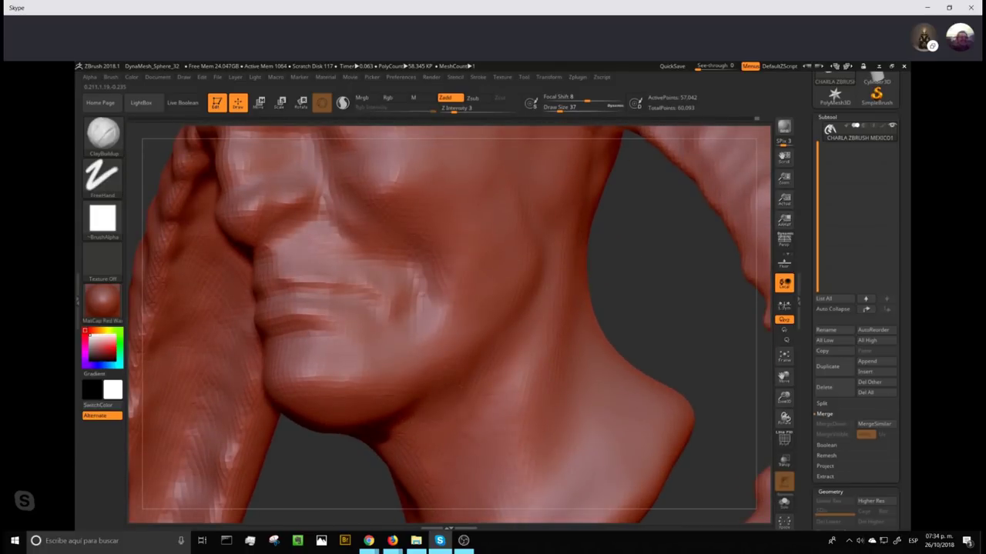
left_click_drag(482, 401, 514, 357)
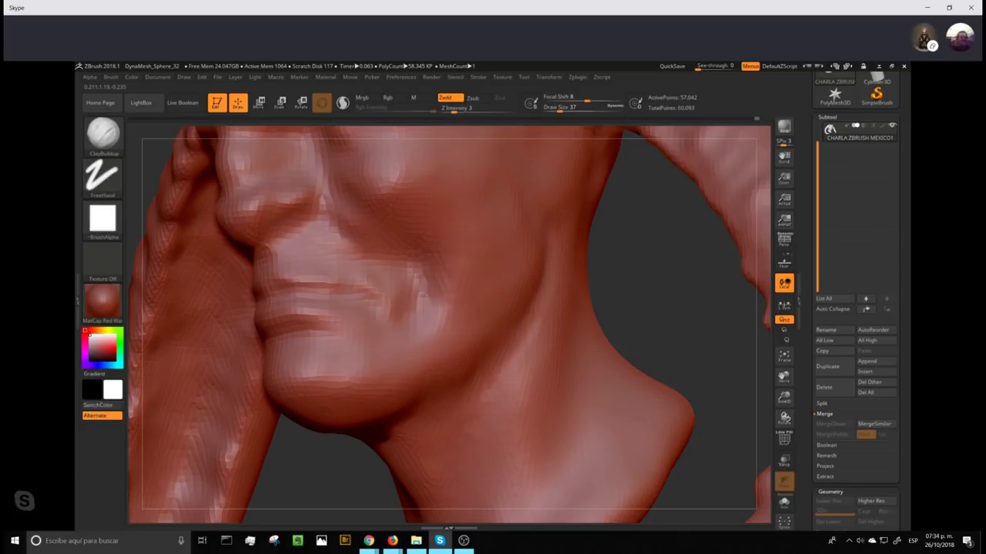
- Remesh the model, enlarge the brush to draw size 94 and smooth the cheek and jaw
left_click_drag(668, 251, 696, 351, "ctrl")
left_click_drag(558, 111, 568, 111)
left_click_drag(665, 308, 672, 337)
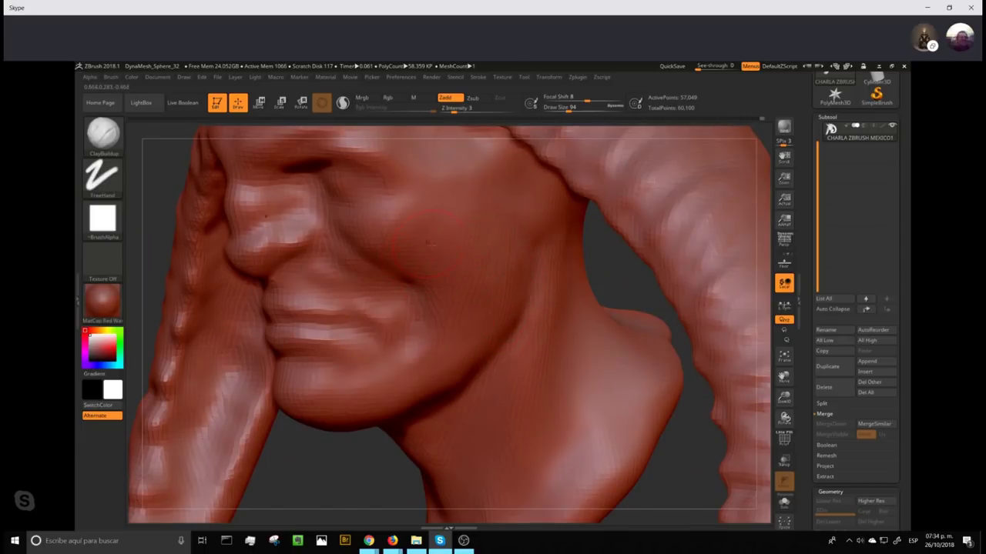
key("shift")
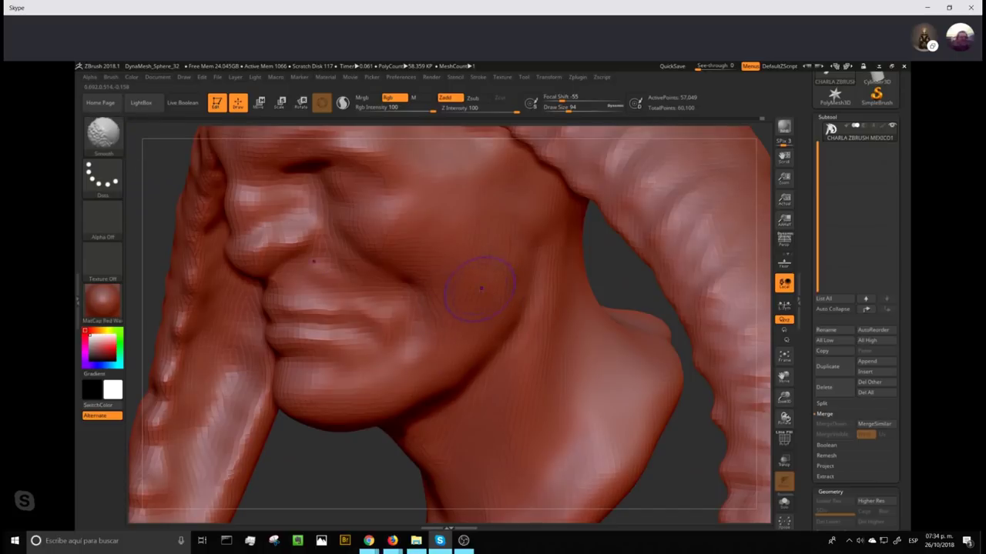
key("shift")
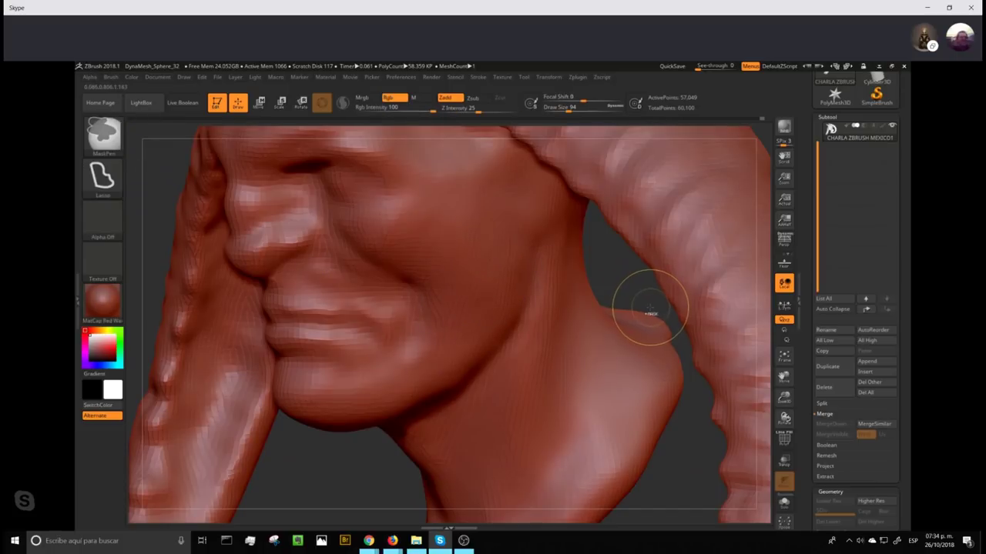
left_click_drag(632, 294, 630, 311)
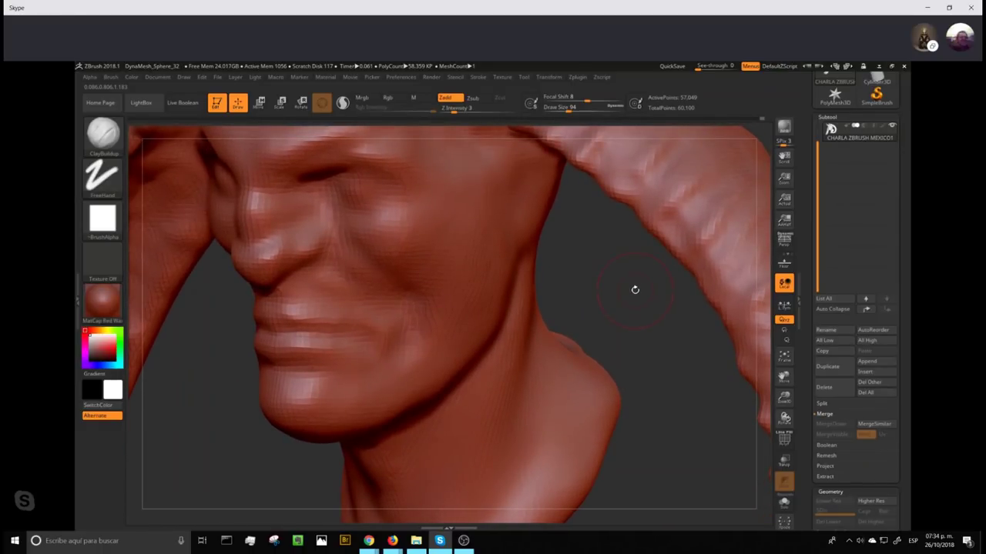
- Turn on perspective view and adjust the sides of the head and the lips with the Move brush at draw size 344
left_click_drag(644, 311, 577, 390)
key("p")
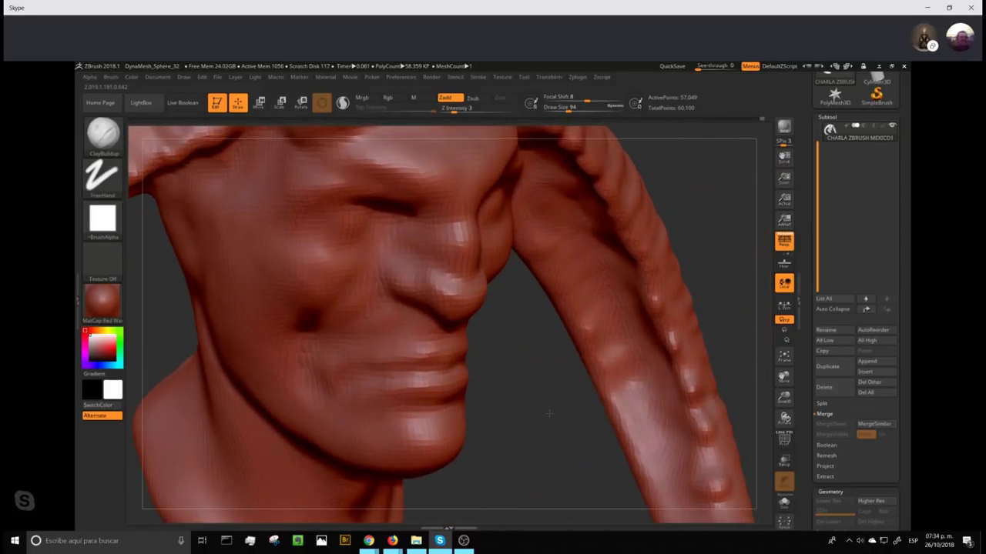
left_click(784, 357)
mouse_move(700, 254)
left_mouse_down()
mouse_move(693, 246)
mouse_move(725, 243)
mouse_move(716, 269)
mouse_move(579, 324)
mouse_move(607, 378)
mouse_move(626, 371)
left_mouse_up()
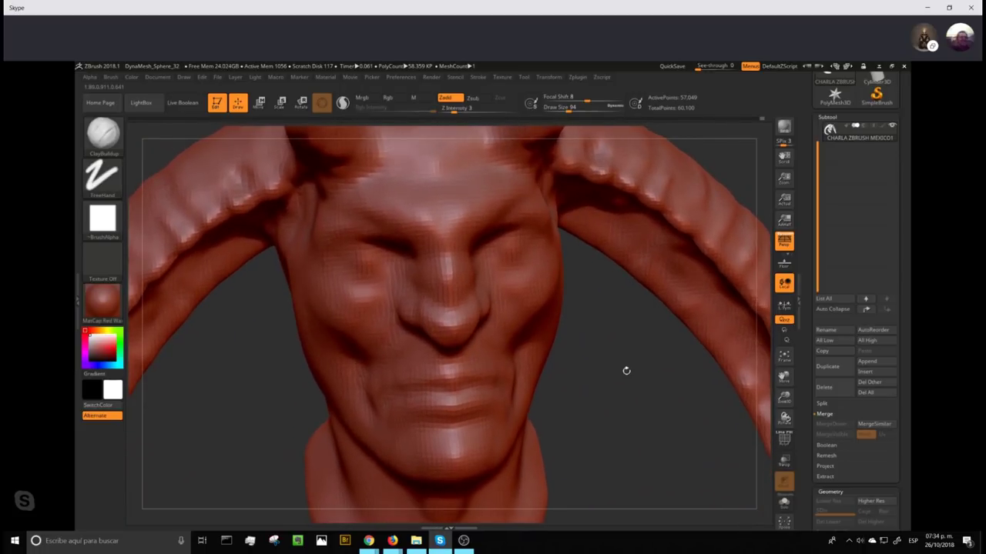
key("b")
key("m")
key("v")
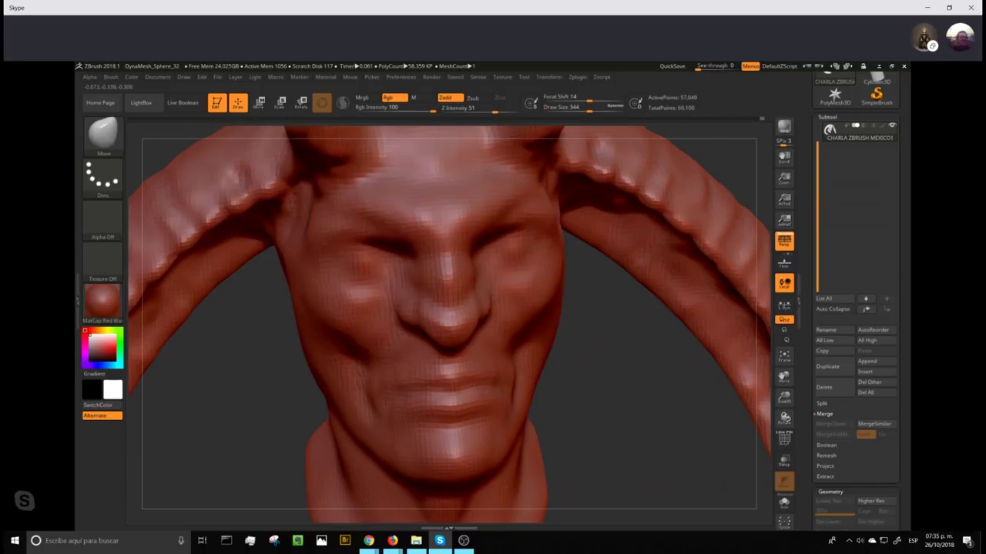
left_click_drag(288, 206, 276, 203)
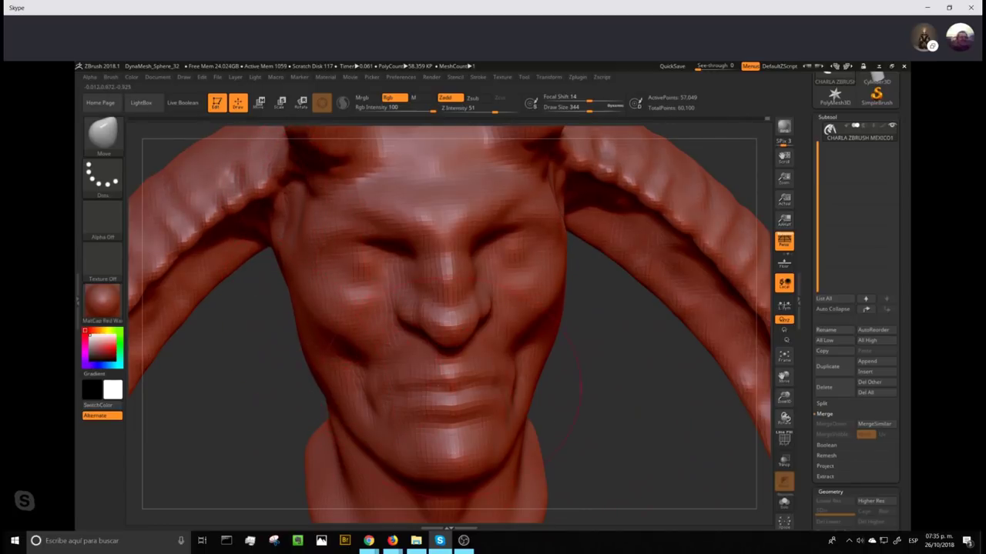
left_click_drag(448, 391, 448, 385)
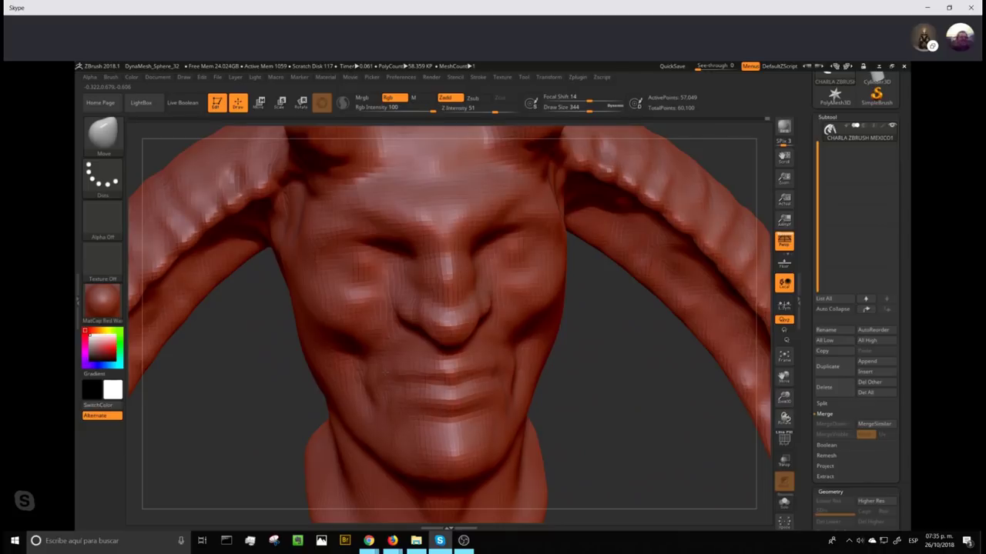
- Undo the last cheek stroke and adjust the neck and face outline with the Move brush at draw sizes 192 and 445
left_click_drag(616, 412, 615, 200, "alt")
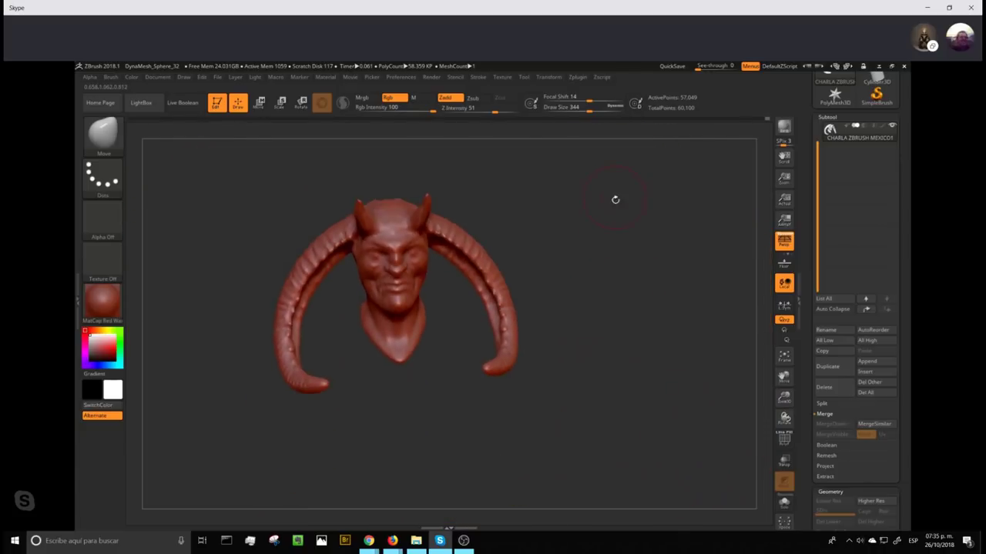
left_click_drag(672, 258, 606, 334)
left_click_drag(474, 274, 474, 268)
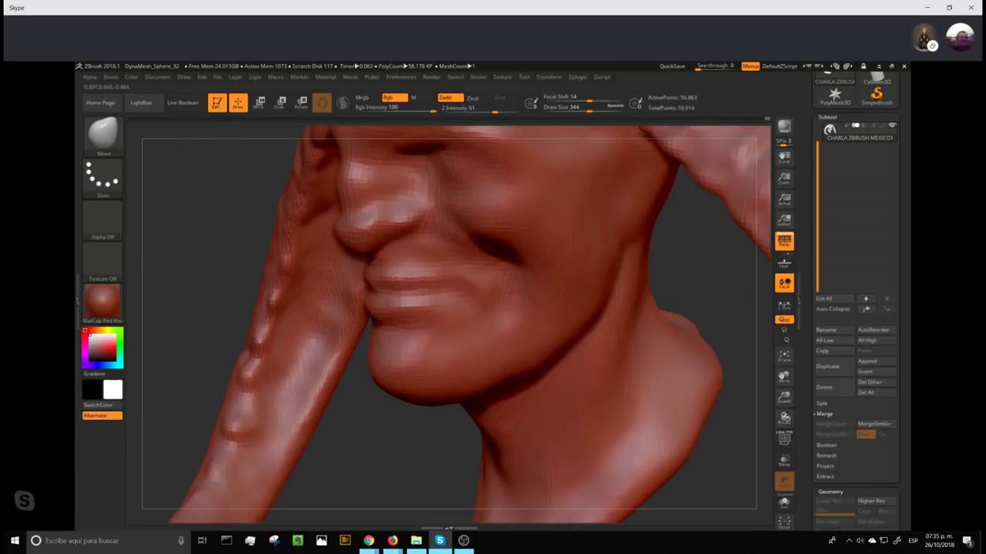
key("ctrl+z")
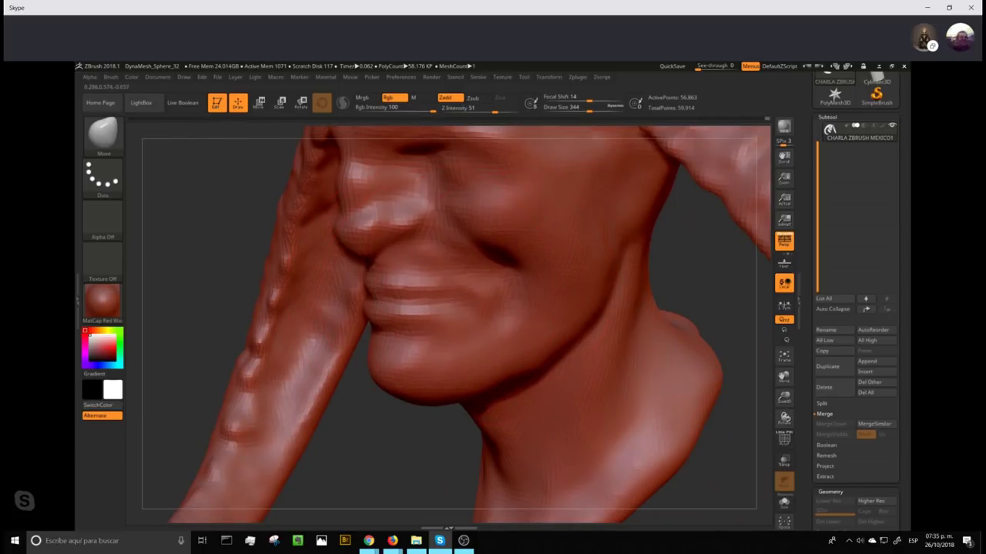
left_click(579, 114)
mouse_move(402, 465)
left_mouse_down()
mouse_move(420, 458)
mouse_move(396, 444)
mouse_move(459, 451)
left_mouse_up()
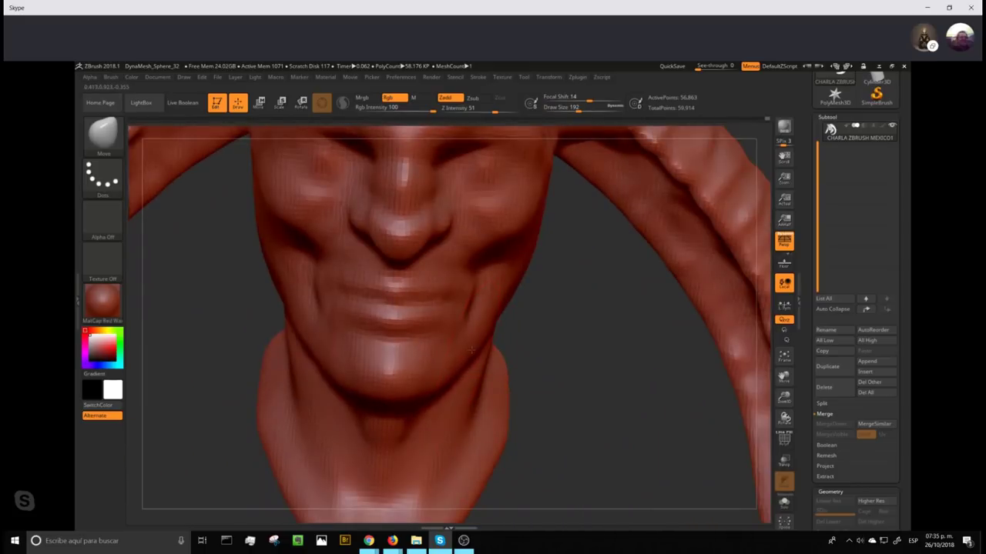
left_click_drag(577, 350, 575, 330)
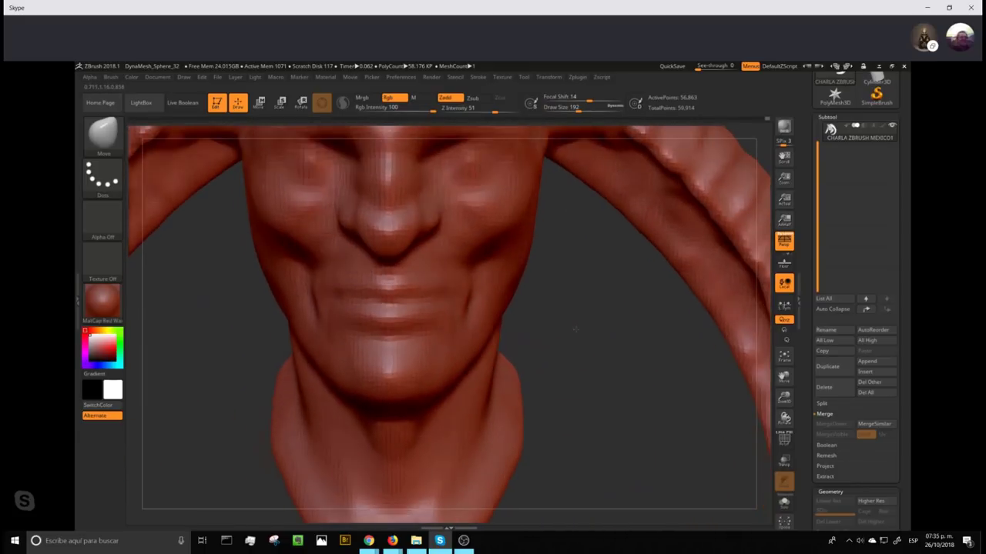
left_click_drag(577, 108, 595, 108)
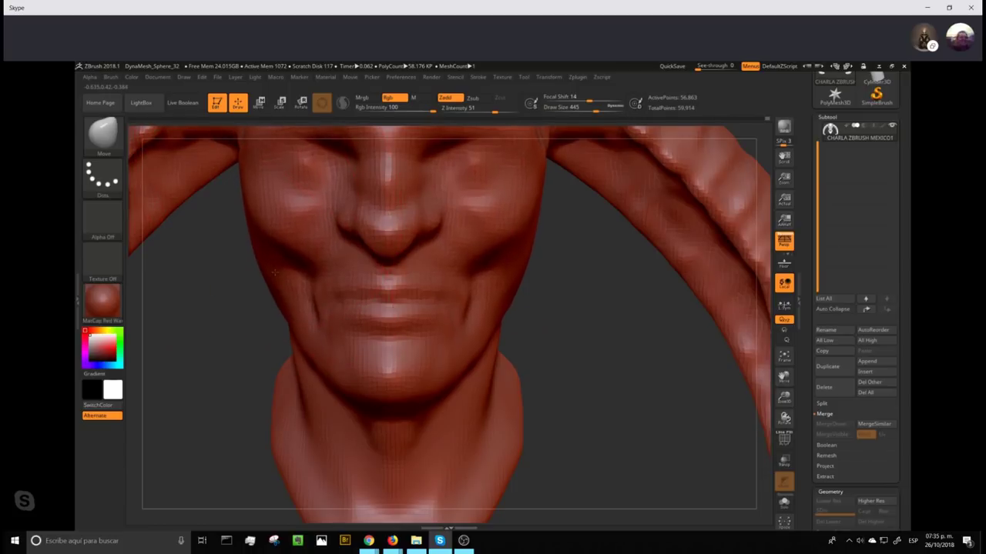
- Reshape the chin and jaw with the Move brush at draw size 202 and remesh the model
left_click_drag(606, 113, 579, 109)
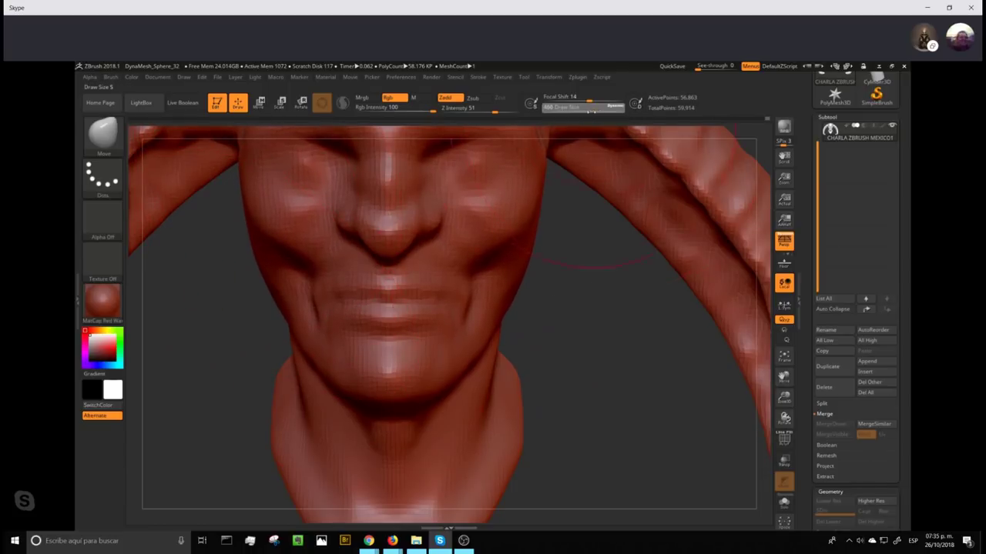
mouse_move(593, 297)
left_mouse_down()
mouse_move(611, 345)
mouse_move(693, 211)
mouse_move(673, 166)
left_mouse_up()
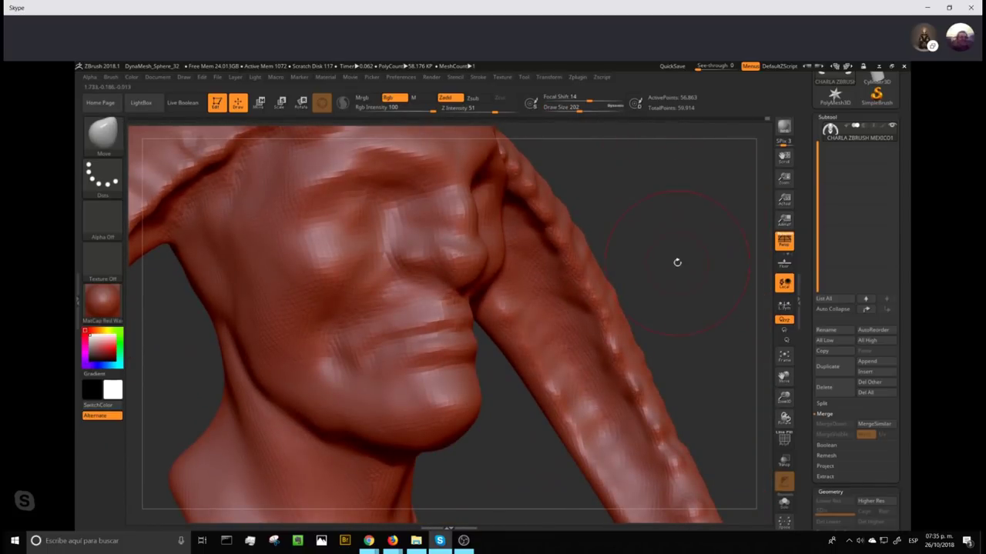
left_click_drag(680, 263, 662, 264)
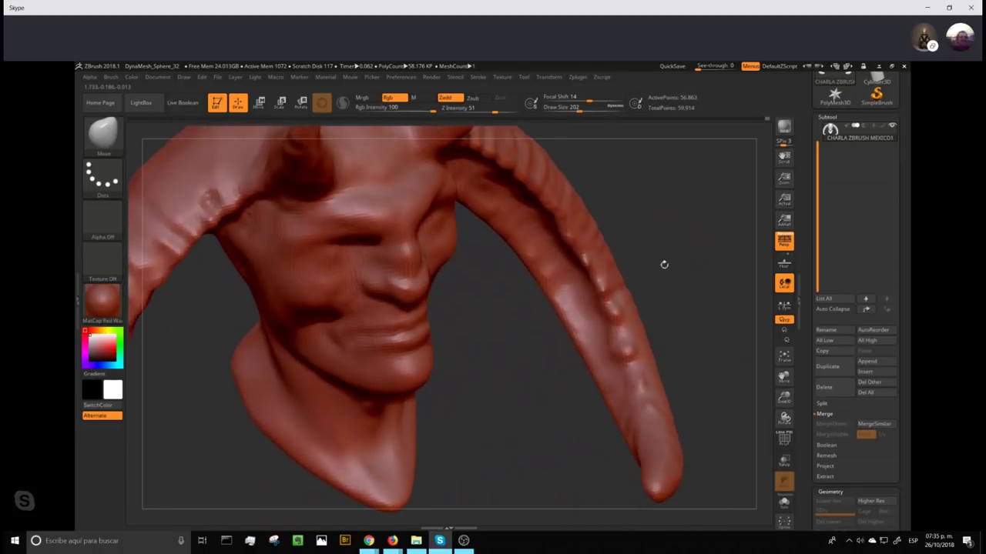
left_click_drag(452, 271, 462, 346)
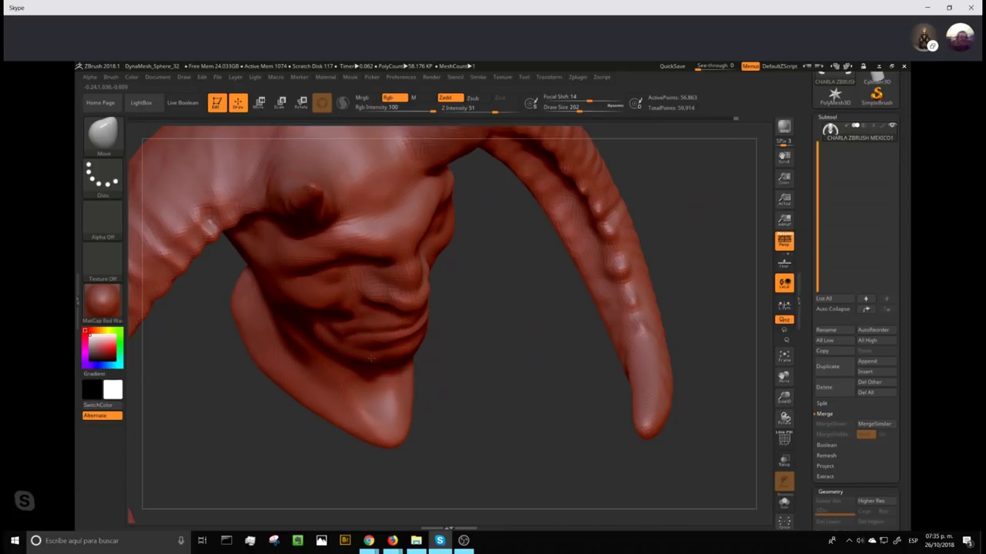
mouse_move(451, 368)
left_mouse_down()
mouse_move(474, 325)
mouse_move(509, 304)
left_mouse_up()
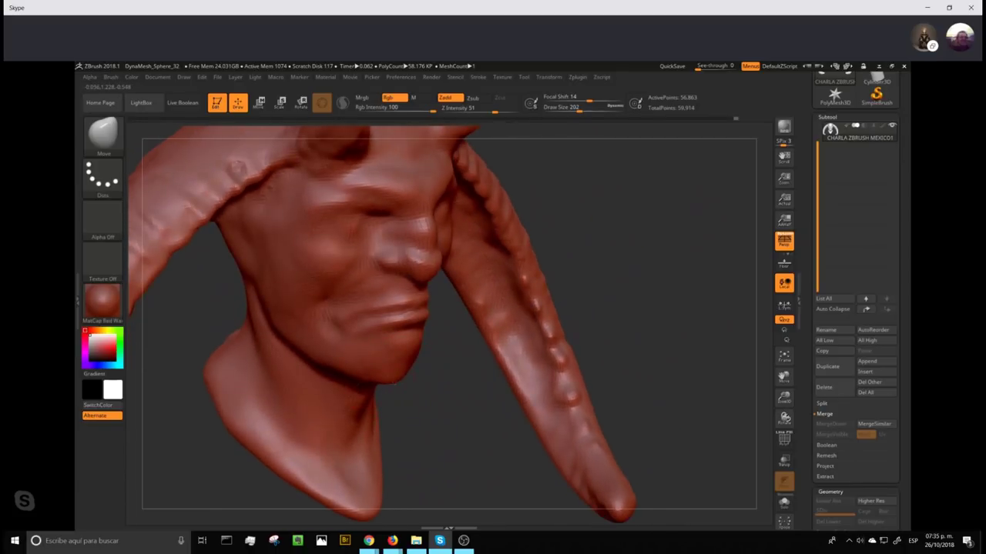
left_click_drag(401, 377, 391, 368)
mouse_move(393, 363)
right_mouse_down()
mouse_move(549, 385)
mouse_move(477, 362)
mouse_move(400, 358)
right_mouse_up()
key("ctrl")
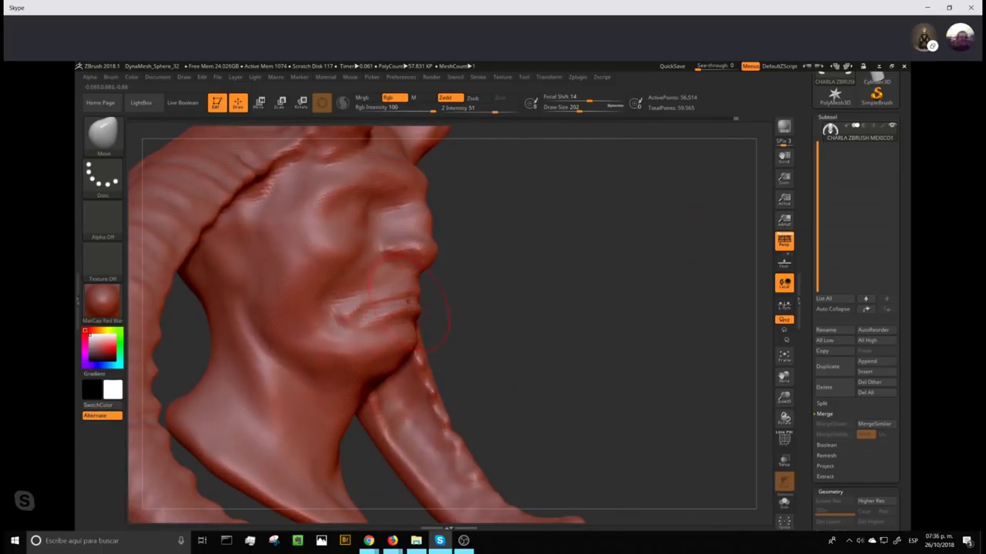
- Smooth the crease at the mouth corner at draw size 80 and adjust the lower face with the Move brush at draw size 124
left_click(566, 107)
mouse_move(363, 300)
left_mouse_down("shift")
mouse_move(351, 314)
mouse_move(389, 301)
left_mouse_up("shift")
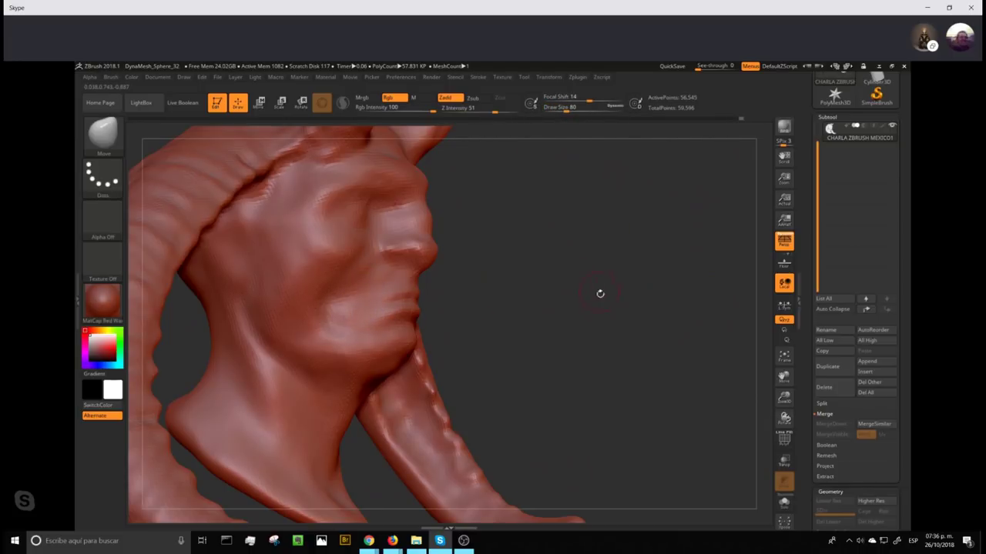
left_click_drag(610, 282, 555, 286)
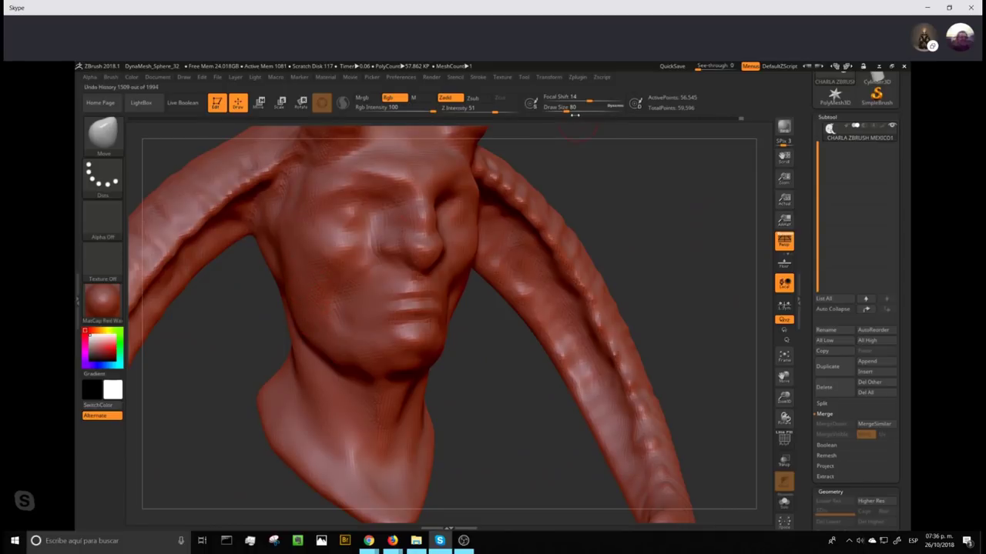
left_click(572, 109)
left_click_drag(667, 192, 502, 264)
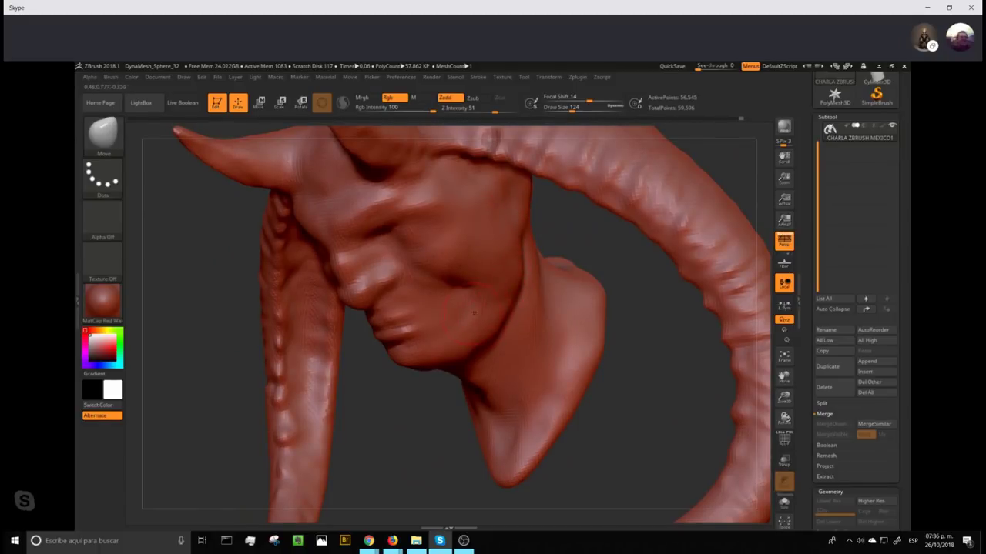
mouse_move(632, 367)
left_mouse_down()
mouse_move(640, 358)
mouse_move(614, 341)
mouse_move(585, 356)
mouse_move(600, 313)
mouse_move(626, 361)
left_mouse_up()
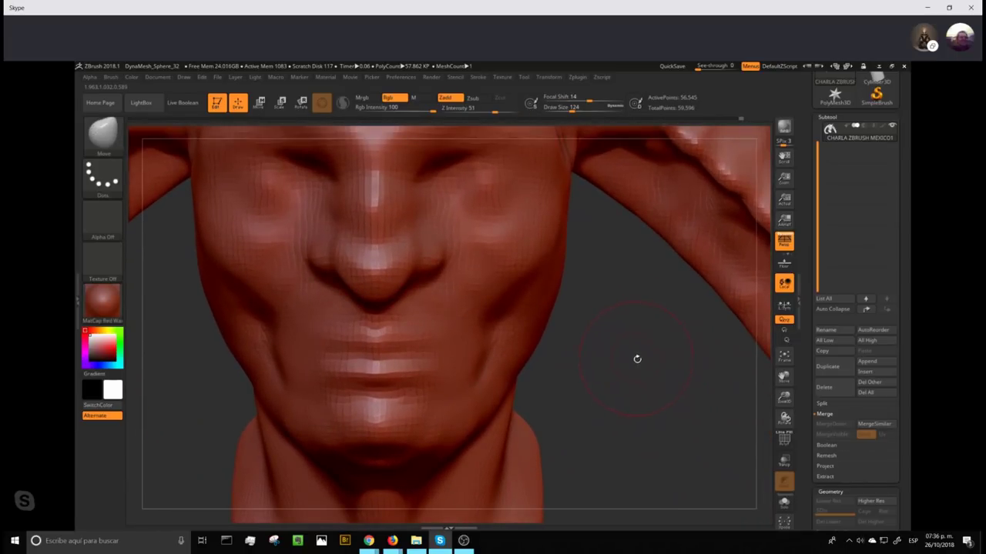
- Build up the area around the mouth with the ClayBuildup brush at draw size 49 and Z intensity 3, and remesh the model
key("b")
key("d")
key("s")
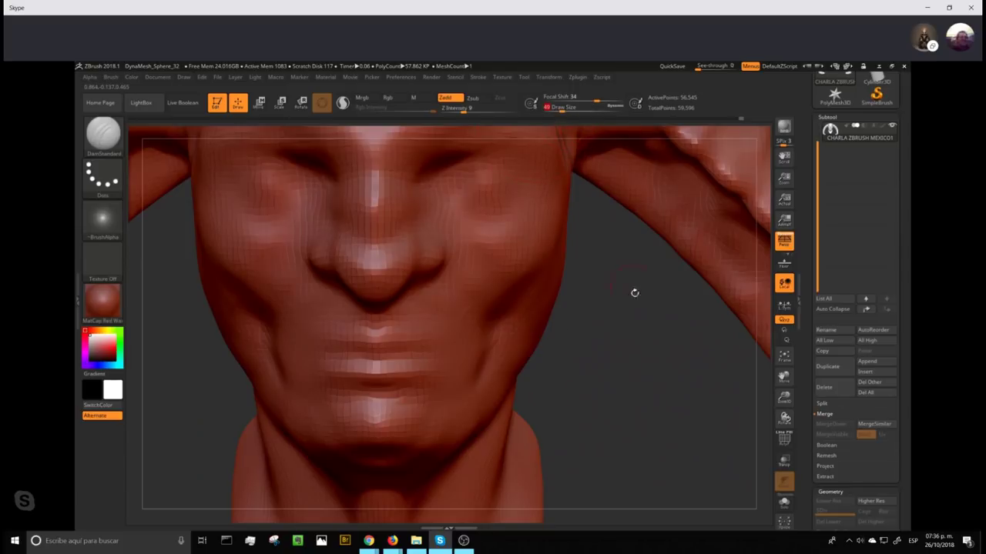
left_click_drag(634, 293, 627, 310)
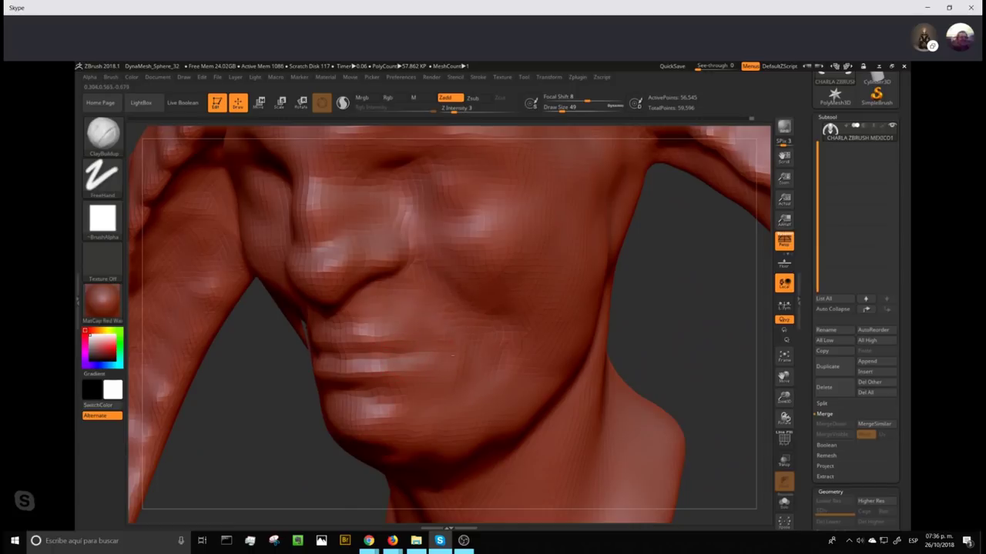
mouse_move(679, 306)
left_mouse_down("ctrl")
mouse_move(688, 373)
mouse_move(627, 200)
mouse_move(688, 260)
mouse_move(680, 255)
mouse_move(692, 409)
mouse_move(570, 386)
mouse_move(616, 374)
mouse_move(562, 379)
mouse_move(626, 405)
left_mouse_up("ctrl")
- Carve the hollows beneath the cheekbones with the Standard brush at draw size 49 and Z intensity 16, and remesh the model
key("b")
key("s")
key("t")
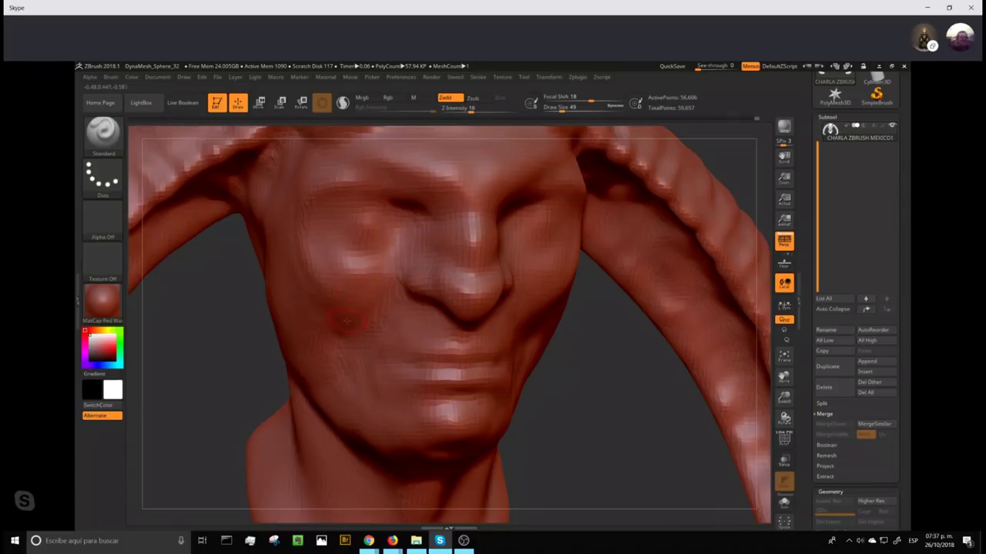
mouse_move(376, 317)
left_mouse_down("alt")
mouse_move(315, 327)
mouse_move(303, 282)
mouse_move(351, 240)
mouse_move(344, 205)
left_mouse_up("alt")
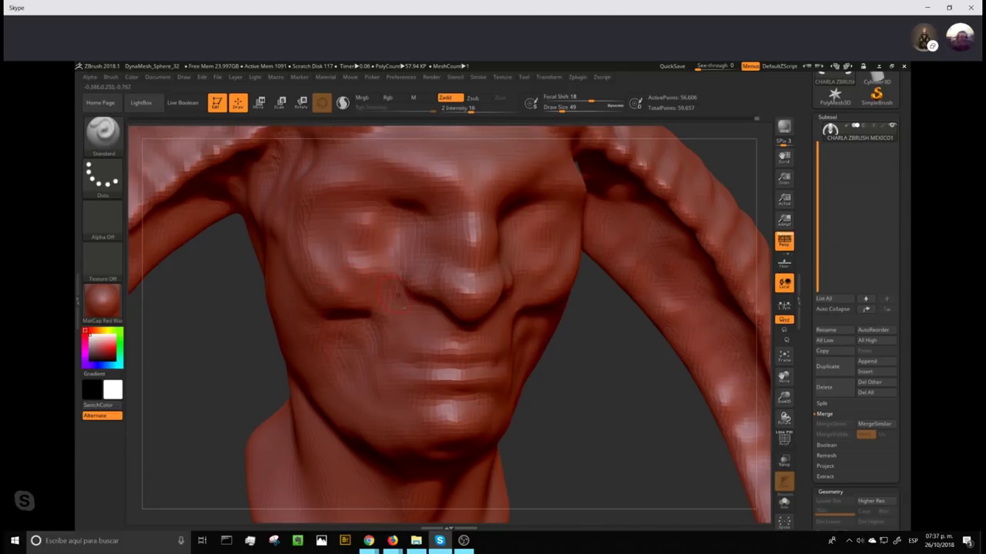
left_click_drag(594, 382, 539, 389)
mouse_move(657, 443)
left_mouse_down("alt")
mouse_move(609, 288)
mouse_move(623, 301)
mouse_move(673, 292)
left_mouse_up("alt")
mouse_move(502, 425)
left_mouse_down()
mouse_move(631, 352)
mouse_move(577, 291)
mouse_move(629, 396)
left_mouse_up()
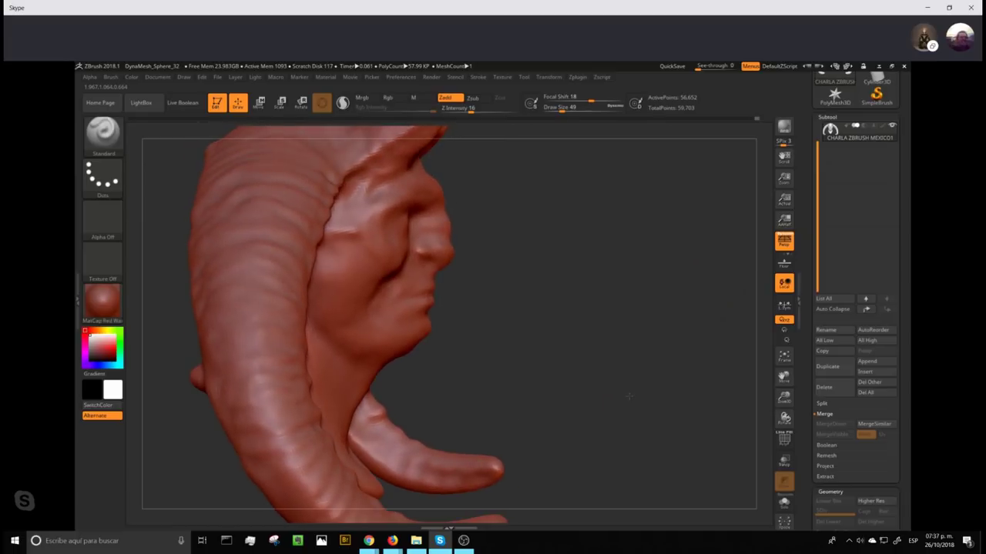
- Pull the throat profile forward beneath the chin with the Move brush at draw size 212
key("b")
key("m")
key("v")
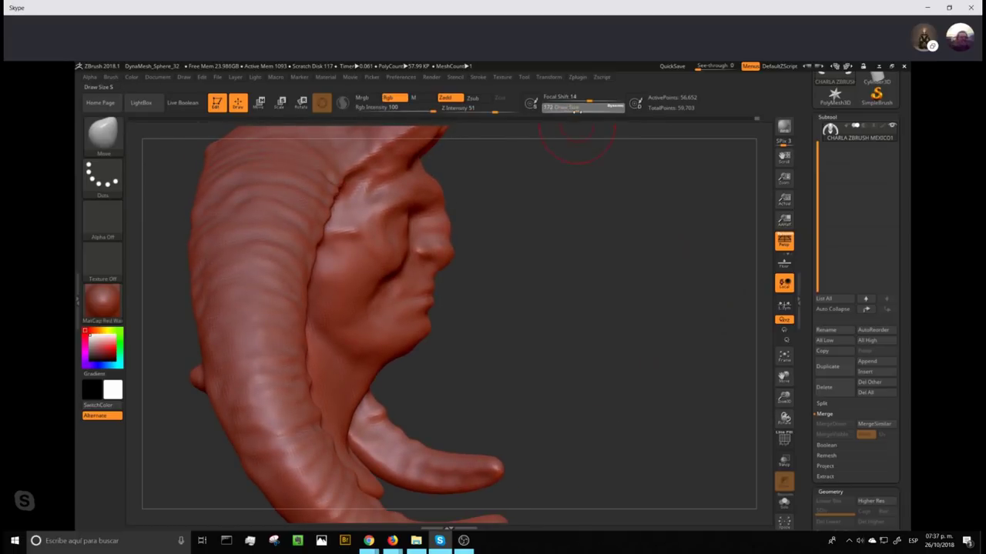
left_click_drag(576, 111, 580, 111)
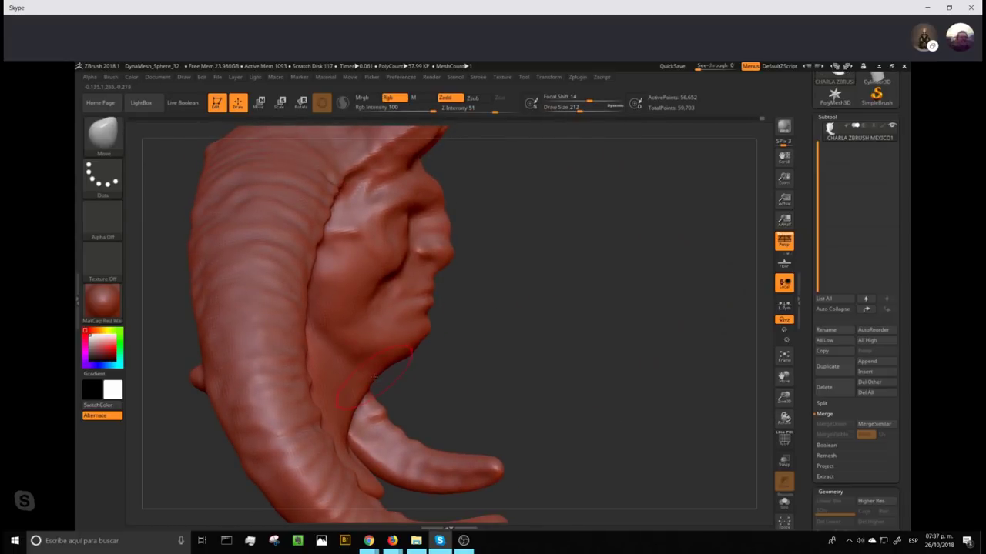
left_click_drag(349, 418, 374, 386)
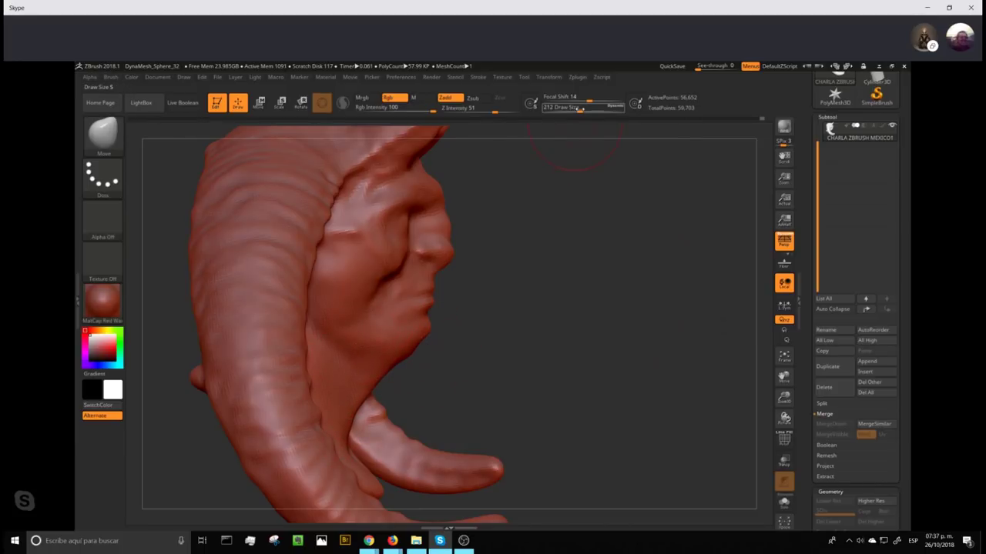
- Refine the profile of the chin with the Move brush at draw size 132
left_click_drag(582, 109, 573, 109)
mouse_move(583, 294)
right_mouse_down("ctrl")
mouse_move(592, 333)
mouse_move(480, 344)
right_mouse_up("ctrl")
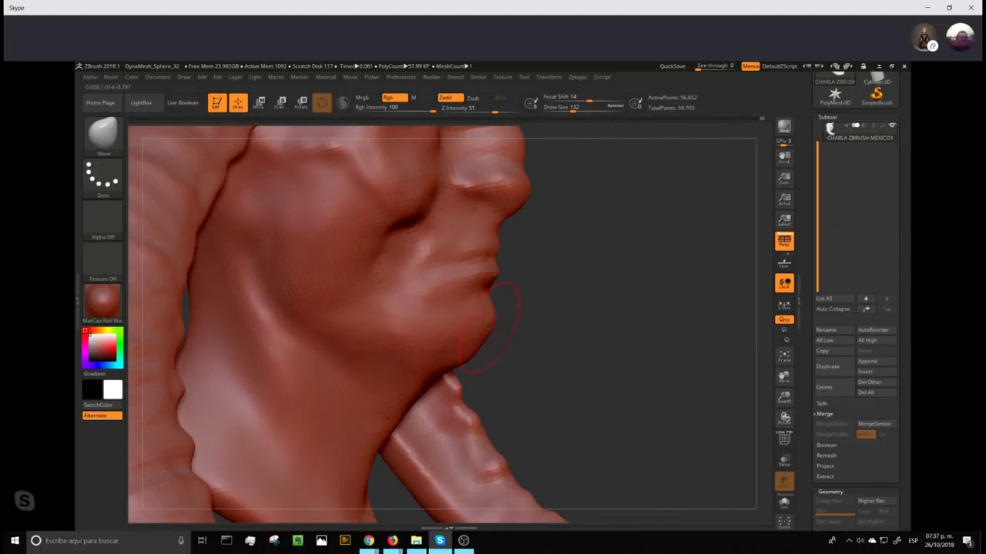
left_click_drag(552, 284, 419, 304)
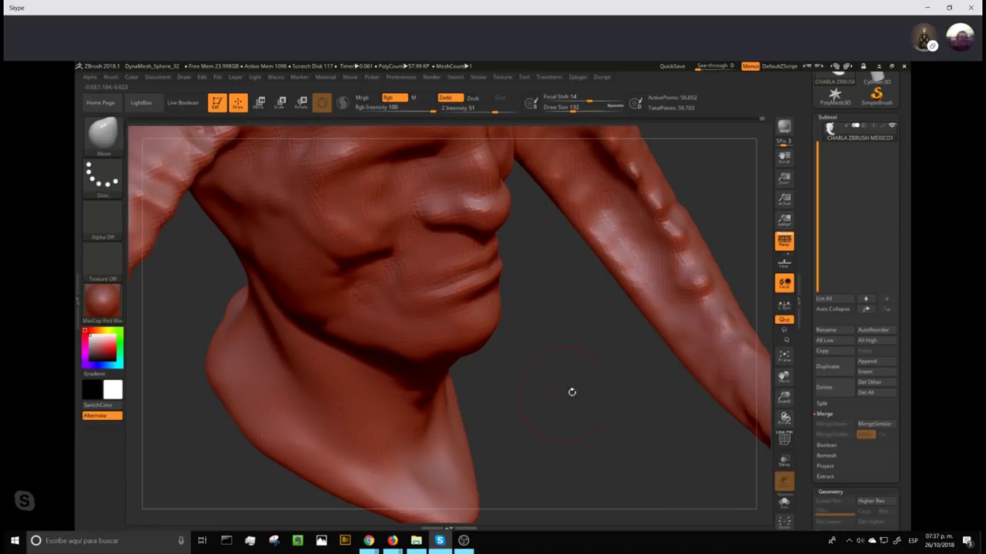
- Smooth the cheek and temple with the Smooth brush at draw size 132 and remesh the model
key("shift")
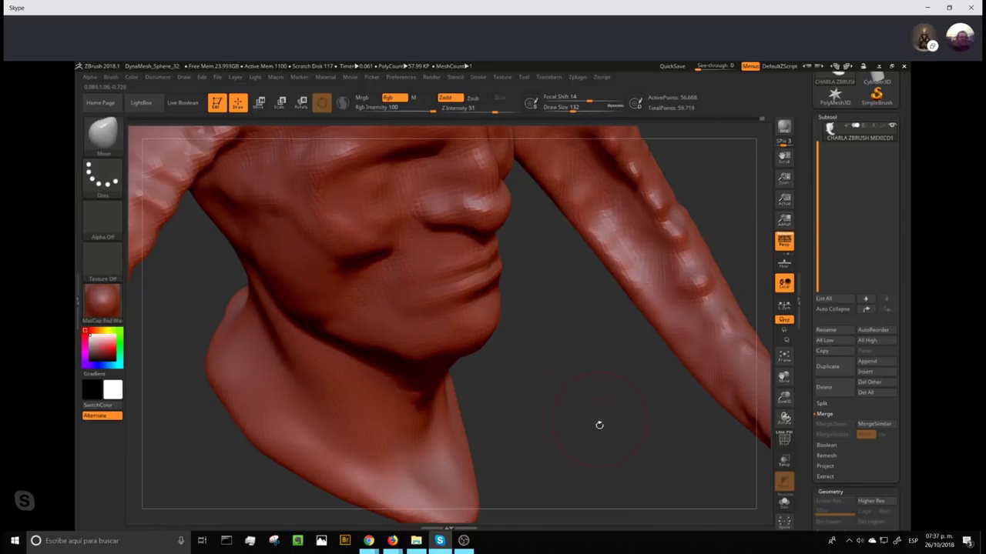
mouse_move(606, 436)
left_mouse_down("alt")
mouse_move(577, 365)
mouse_move(662, 242)
mouse_move(673, 288)
mouse_move(651, 286)
mouse_move(707, 280)
mouse_move(717, 310)
mouse_move(711, 300)
mouse_move(732, 462)
left_mouse_up("alt")
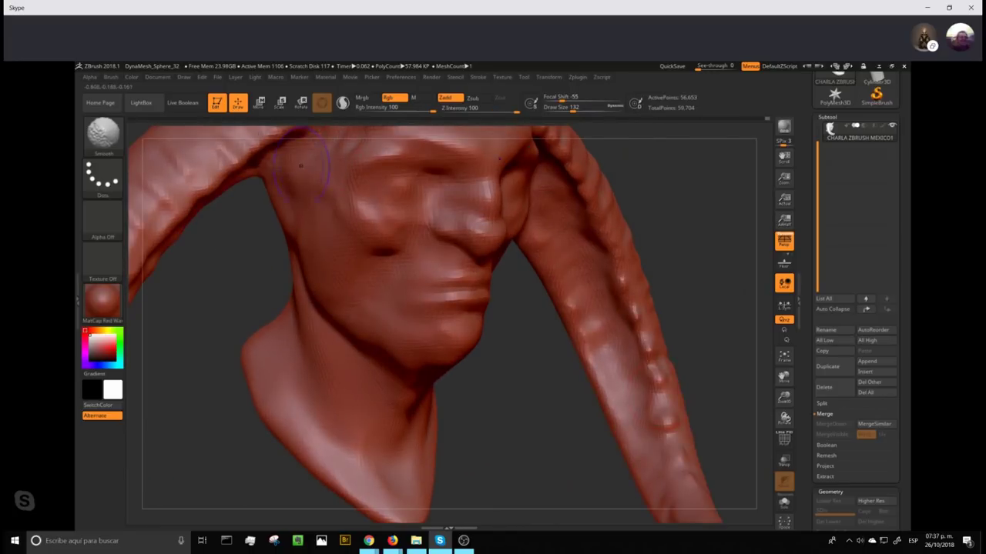
left_click_drag(727, 325, 314, 266)
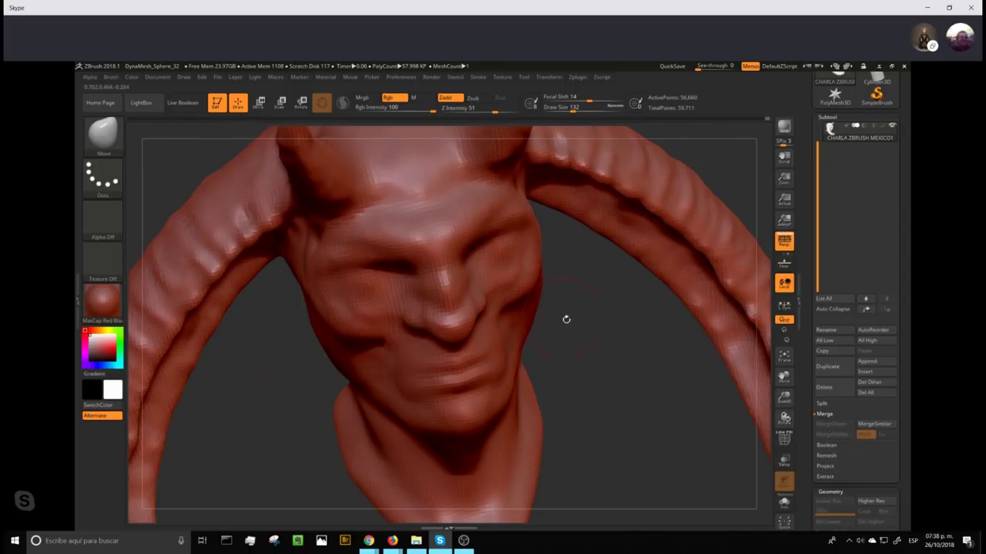
- Switch the model's material to MatCap Gray
left_click_drag(630, 437, 670, 432, "alt")
left_click(113, 305)
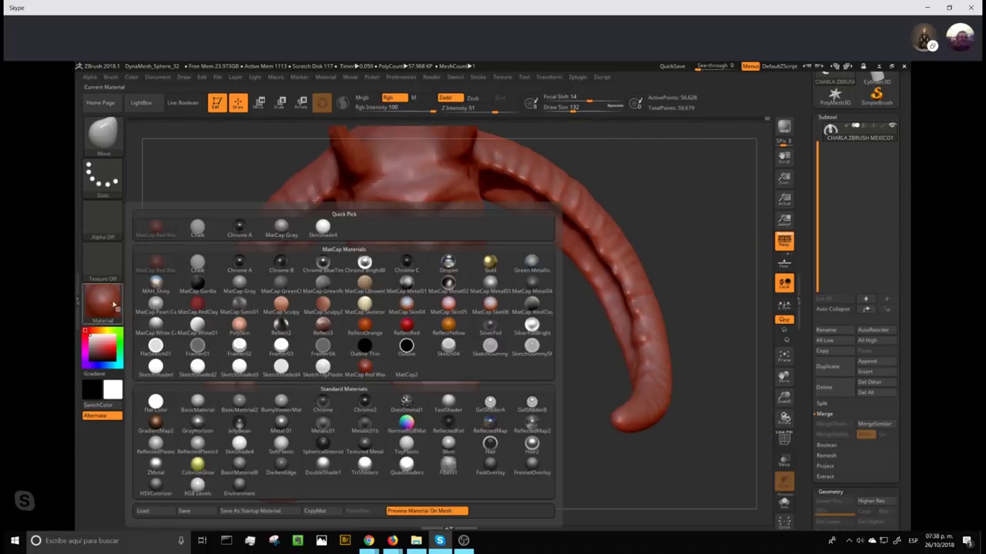
left_click(281, 225)
- Build up a row of tooth-like ridges above the mouth with the Standard brush at draw size 35 and Z intensity 16, and remesh
mouse_move(669, 183)
left_mouse_down()
mouse_move(697, 258)
mouse_move(697, 226)
left_mouse_up()
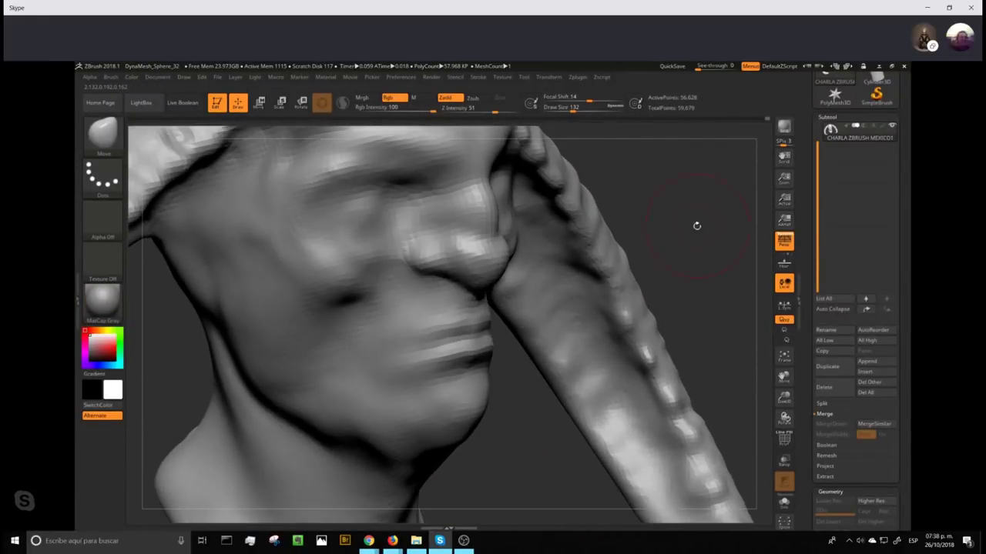
key("b")
key("s")
key("t")
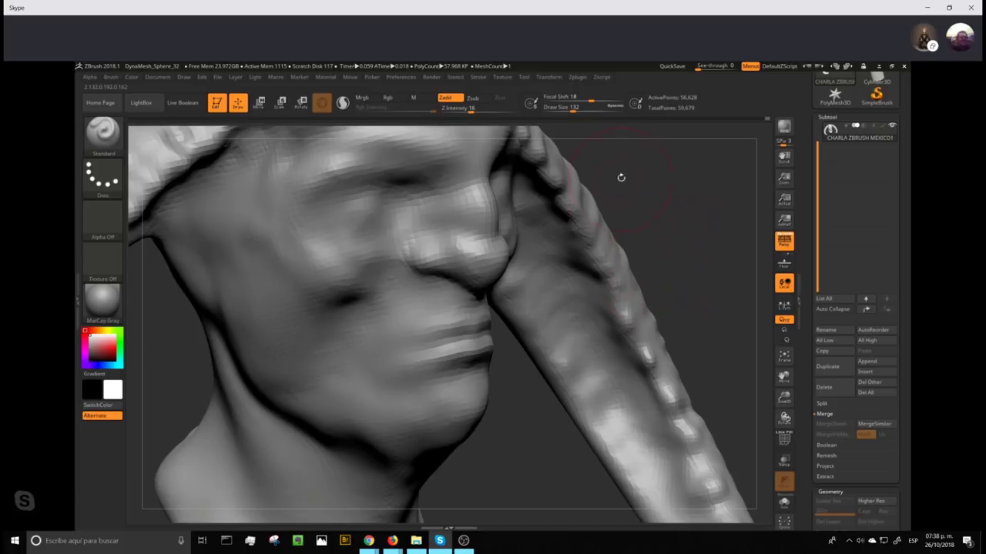
mouse_move(673, 213)
left_mouse_down()
mouse_move(677, 221)
mouse_move(433, 294)
mouse_move(462, 271)
mouse_move(452, 277)
mouse_move(476, 286)
left_mouse_up()
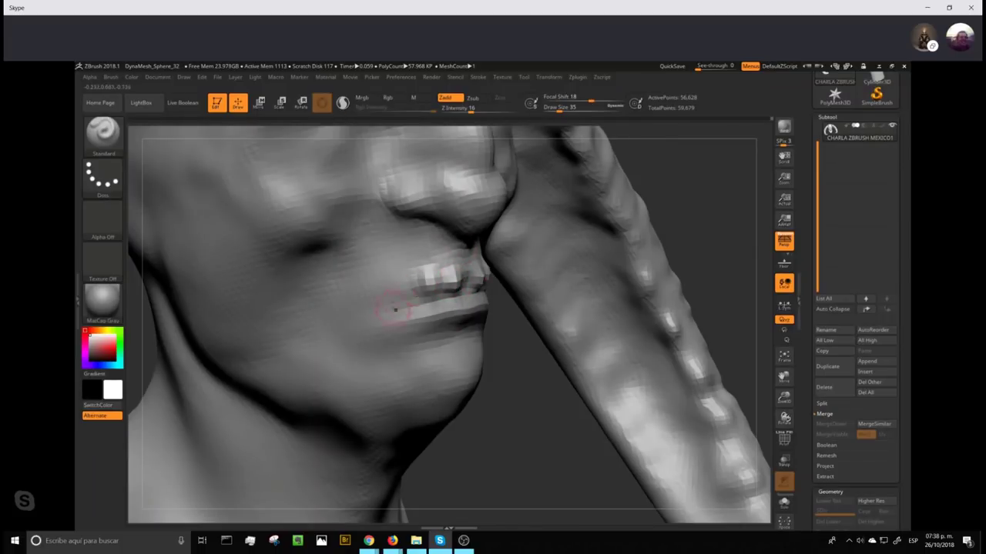
mouse_move(409, 282)
left_mouse_down()
mouse_move(376, 306)
mouse_move(346, 296)
mouse_move(394, 258)
left_mouse_up()
left_click_drag(535, 450, 534, 401, "ctrl")
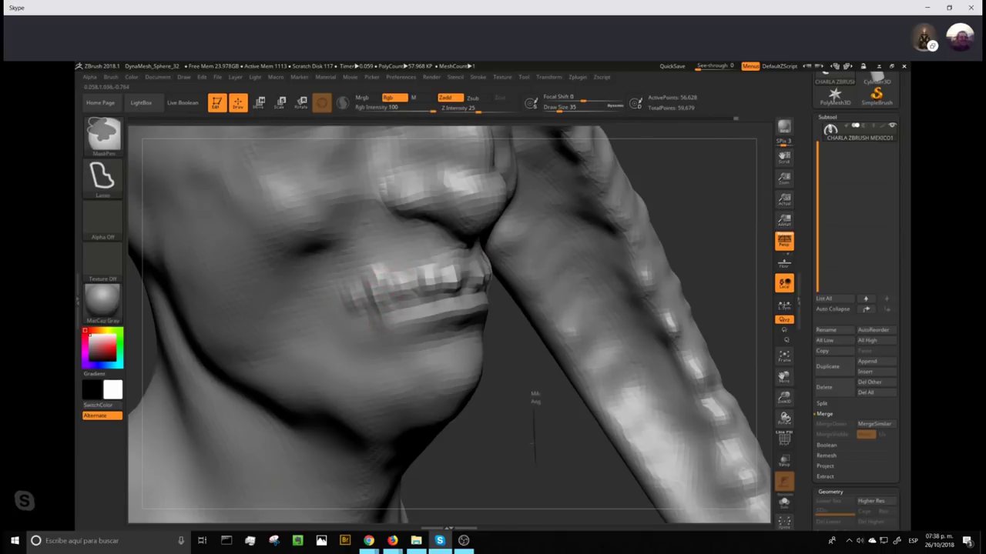
- Add the lower row of tooth-like ridges, deepen the fold from the cheek hollow to the mouth corner, and remesh the model
mouse_move(434, 313)
left_mouse_down()
mouse_move(428, 336)
mouse_move(451, 306)
mouse_move(460, 310)
mouse_move(448, 334)
left_mouse_up()
left_click_drag(397, 308, 380, 362)
left_click_drag(366, 321, 347, 349)
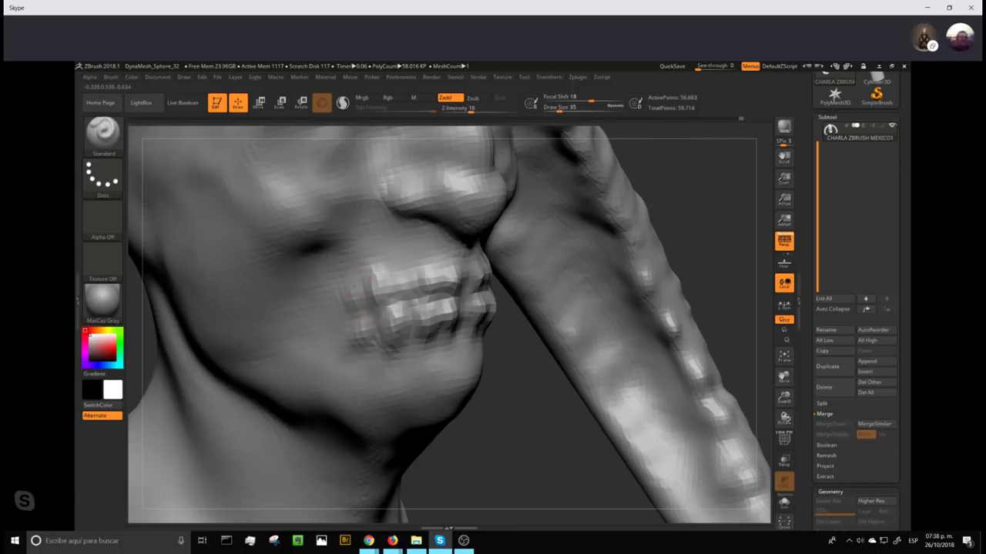
mouse_move(331, 257)
left_mouse_down()
mouse_move(353, 269)
mouse_move(412, 254)
mouse_move(436, 288)
left_mouse_up()
left_click_drag(546, 403, 552, 445, "ctrl")
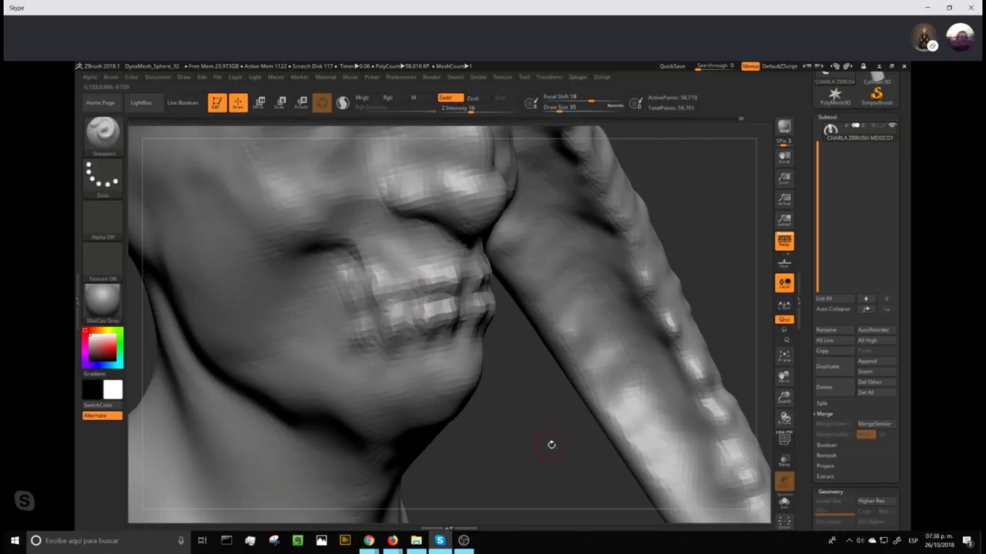
- Soften the tooth ridges around the mouth with the Smooth brush at draw size 65 and remesh the model
mouse_move(708, 266)
left_mouse_down("alt")
mouse_move(691, 207)
mouse_move(678, 237)
mouse_move(682, 231)
mouse_move(711, 301)
left_mouse_up("alt")
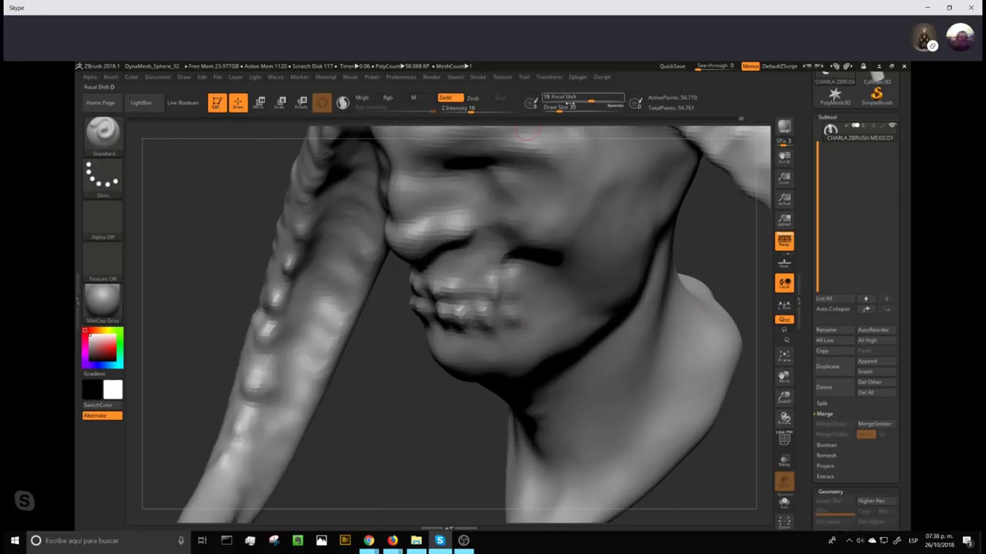
left_click_drag(559, 109, 560, 109)
mouse_move(449, 288)
left_mouse_down("shift")
mouse_move(434, 295)
mouse_move(448, 320)
mouse_move(500, 282)
left_mouse_up("shift")
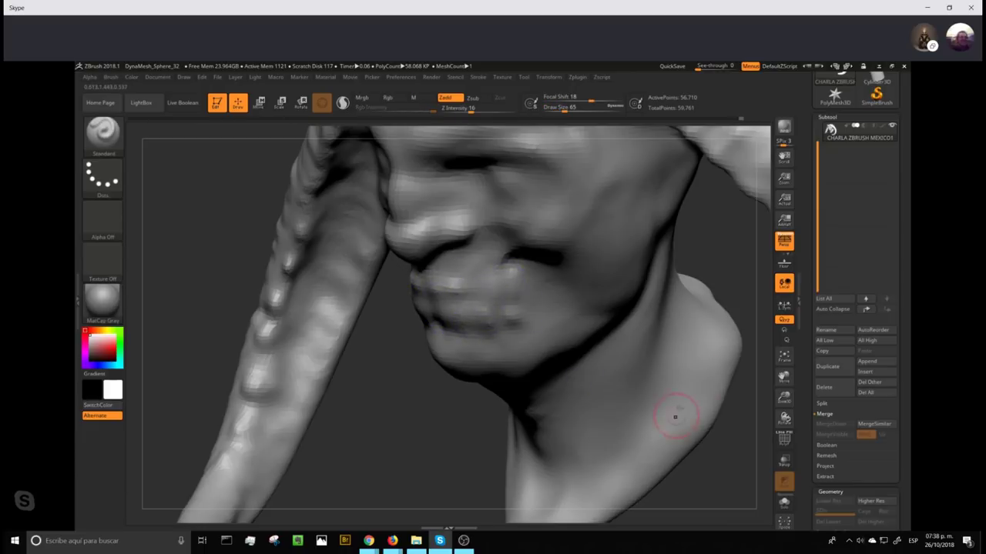
mouse_move(732, 245)
left_mouse_down("ctrl")
mouse_move(750, 297)
mouse_move(713, 262)
mouse_move(702, 188)
mouse_move(680, 169)
mouse_move(706, 192)
mouse_move(740, 197)
mouse_move(683, 209)
mouse_move(717, 231)
mouse_move(728, 269)
left_mouse_up("ctrl")
- Reshape the profile of the mouth and chin with the Move brush at draw size 187
key("b")
key("m")
key("v")
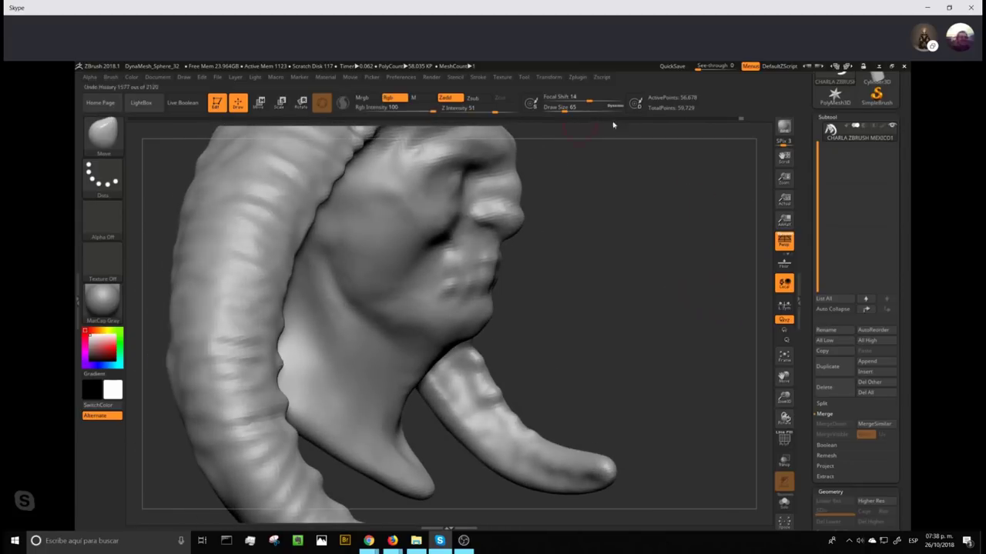
left_click_drag(564, 107, 575, 107)
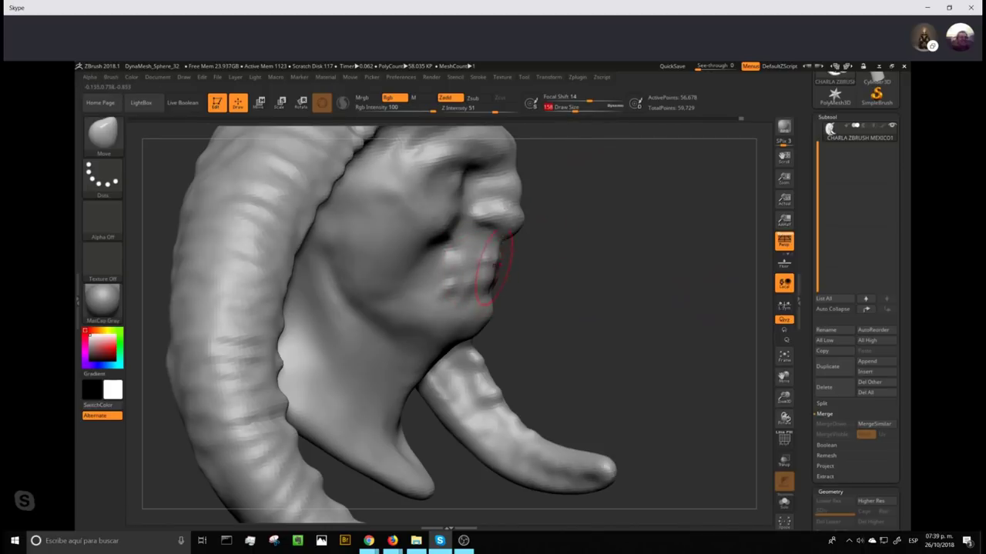
left_click_drag(639, 237, 593, 211)
left_click_drag(574, 109, 578, 109)
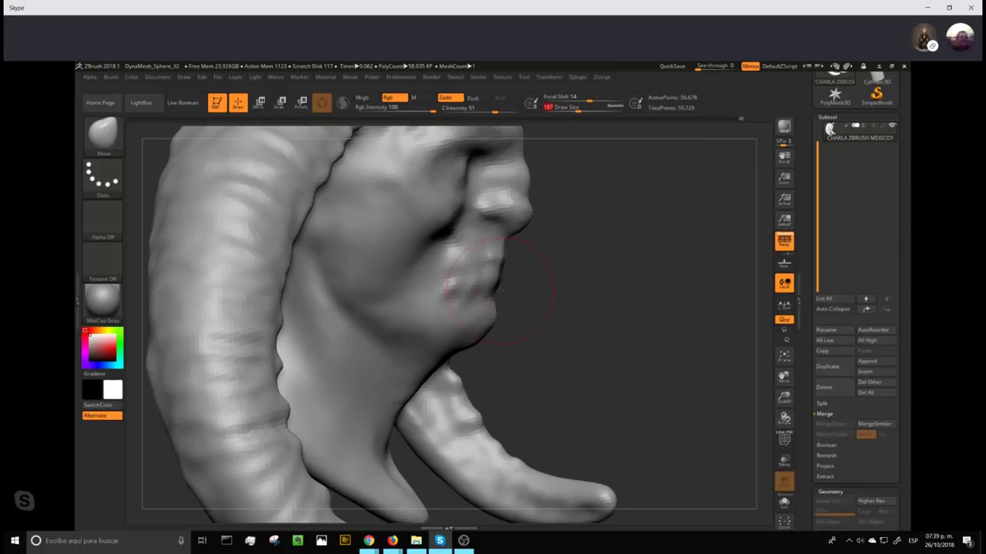
left_click_drag(499, 272, 500, 276)
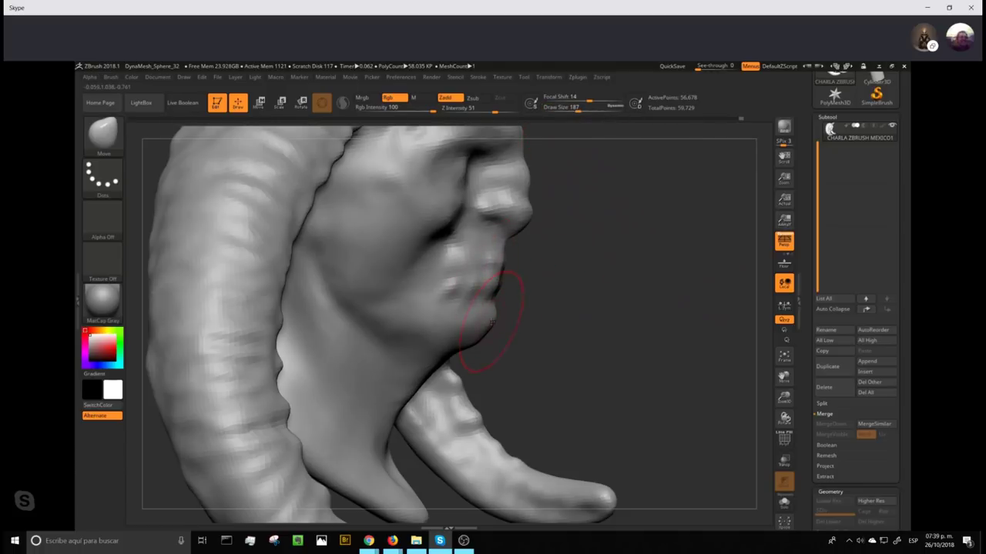
left_click_drag(490, 322, 487, 308)
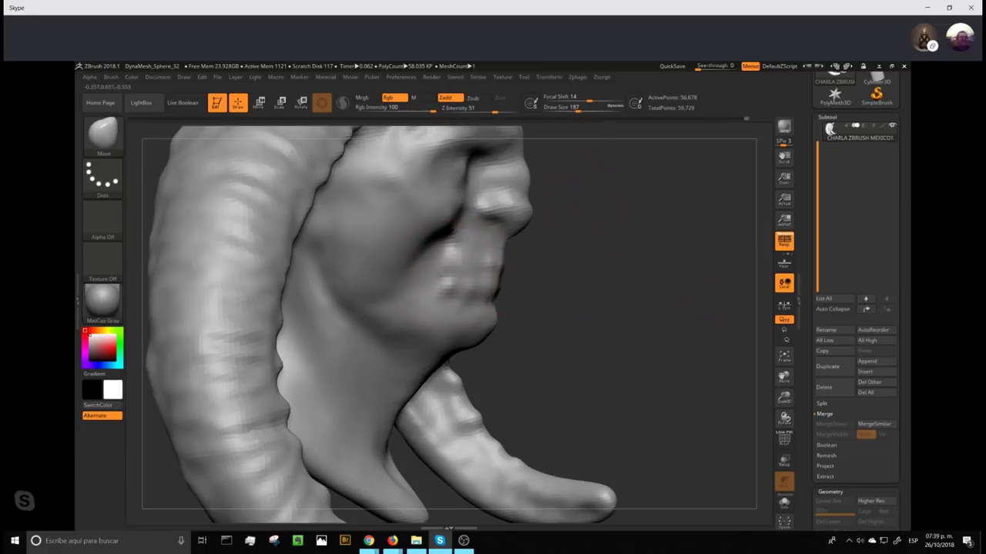
- Adjust the outer eye and cheek area with the Move brush at draw size 97 and remesh the model
mouse_move(613, 287)
left_mouse_down()
mouse_move(647, 313)
mouse_move(476, 266)
mouse_move(482, 285)
left_mouse_up()
left_click(568, 108)
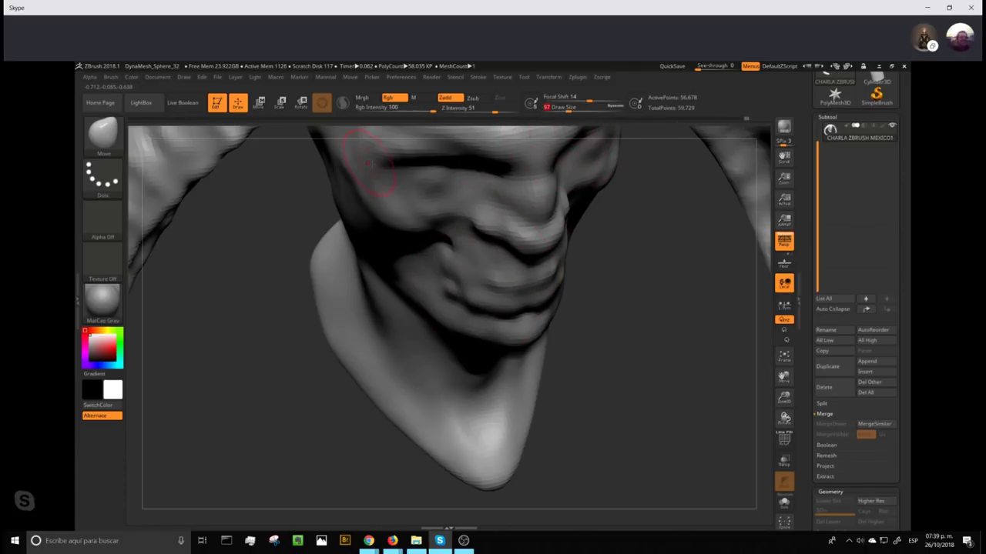
left_click_drag(387, 159, 410, 156)
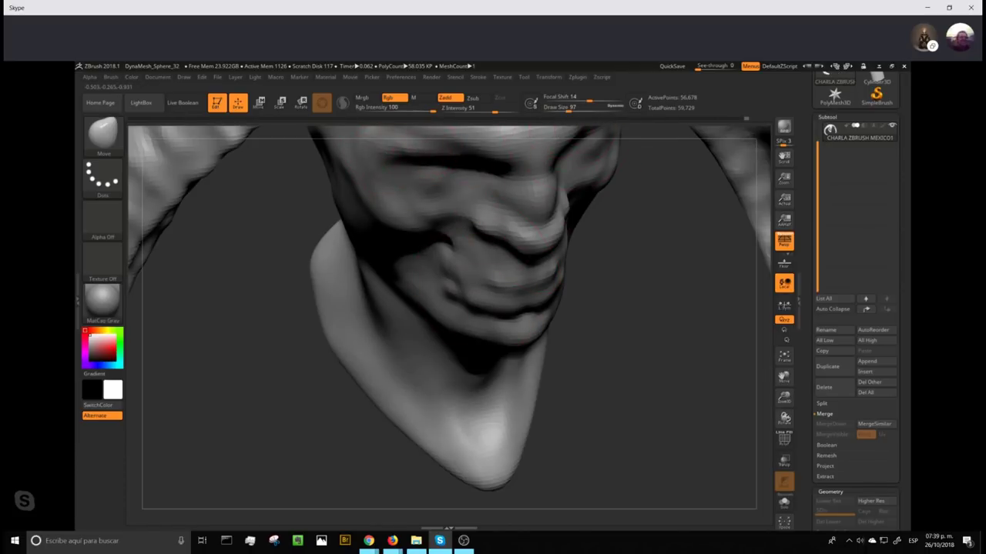
left_click_drag(661, 381, 667, 271, "ctrl+shift")
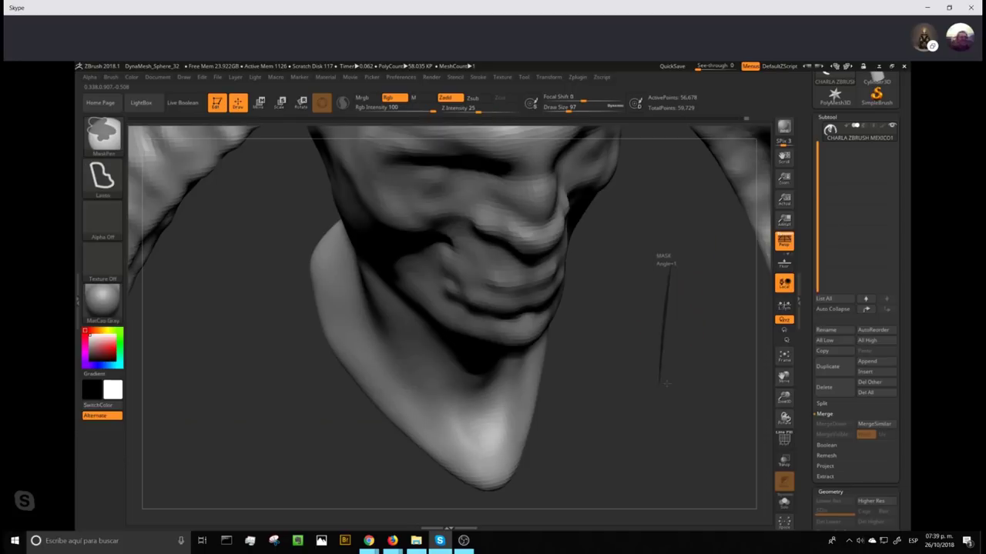
right_click_drag(667, 390, 697, 248, "ctrl")
- Define the line between the lips with the DamStandard brush at draw size 33 and Z intensity 9, and remesh the model
left_click_drag(697, 248, 622, 318)
left_click_drag(575, 107, 559, 108)
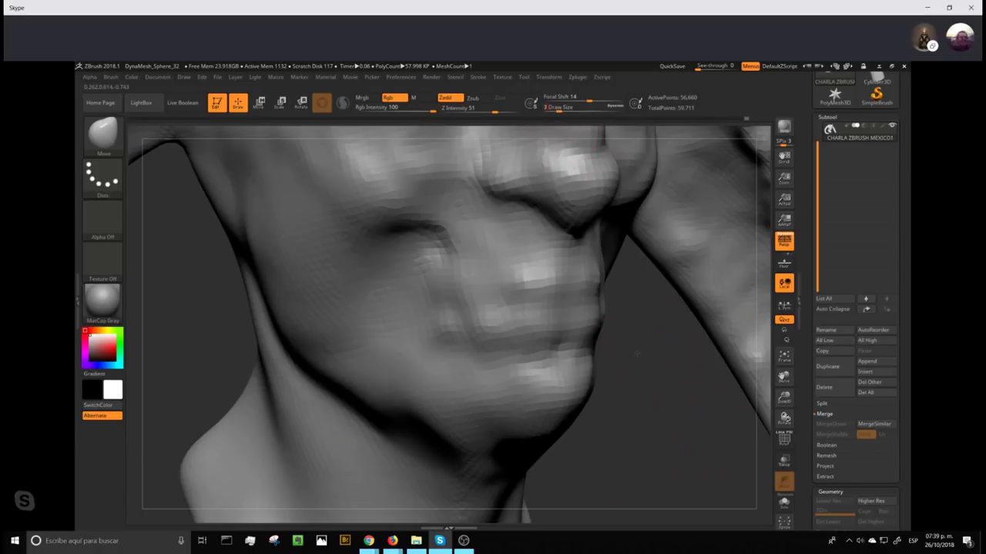
key("b")
key("s")
key("t")
left_click_drag(631, 351, 658, 366)
key("b")
key("d")
key("s")
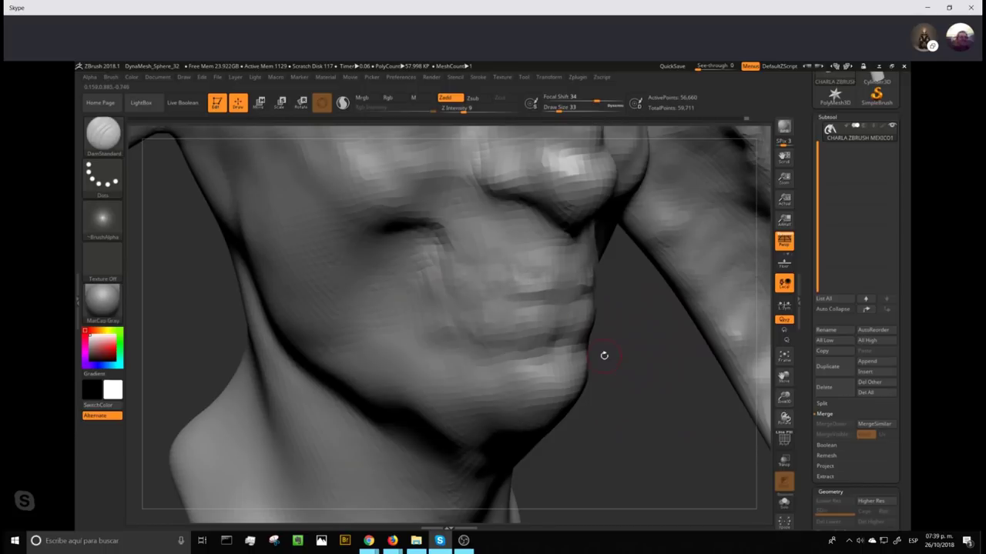
left_click_drag(642, 370, 657, 428, "ctrl")
- Pull the nostril wings inward to narrow the nose with the Move brush at draw size 112
left_click_drag(638, 381, 672, 245, "alt")
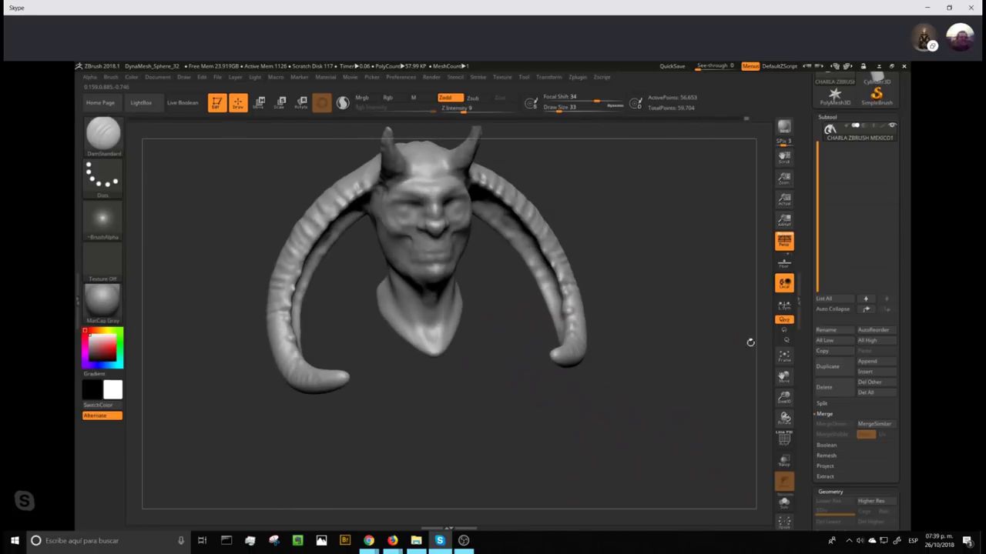
mouse_move(658, 290)
left_mouse_down("alt")
mouse_move(674, 314)
mouse_move(714, 295)
mouse_move(722, 274)
left_mouse_up("alt")
key("b")
key("m")
key("v")
left_click_drag(560, 109, 572, 108)
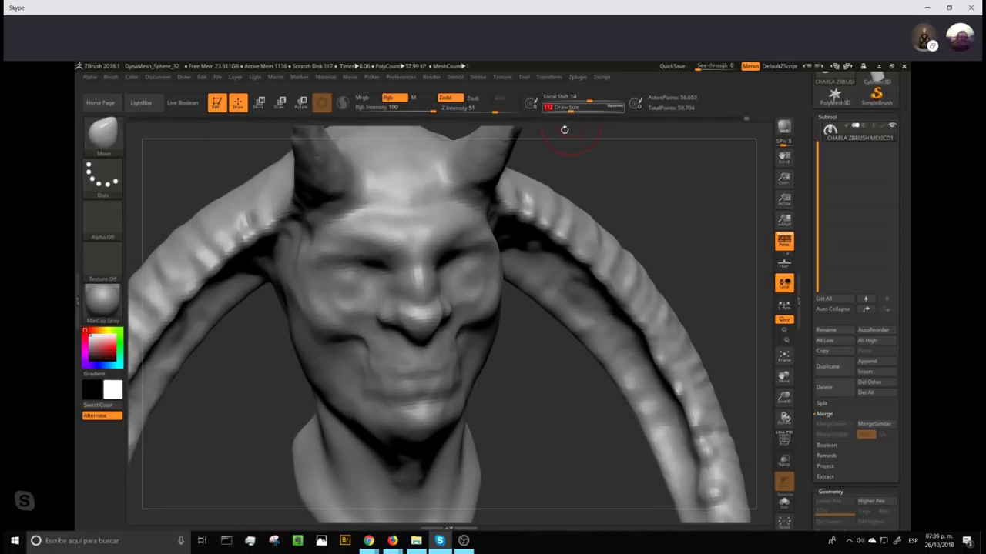
left_click_drag(379, 315, 389, 312)
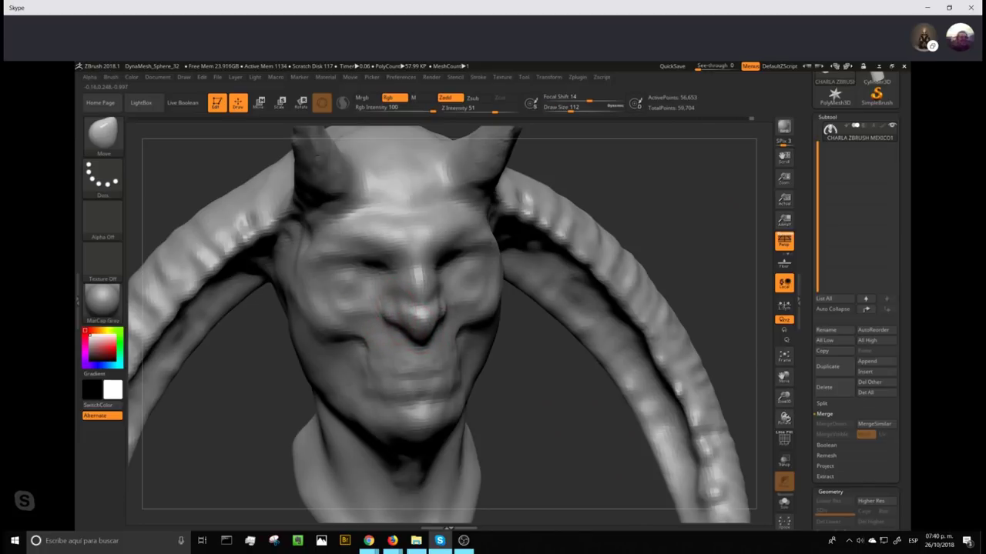
- Smooth the protruding nose and the area around it on the horned head
left_click_drag(531, 392, 423, 319)
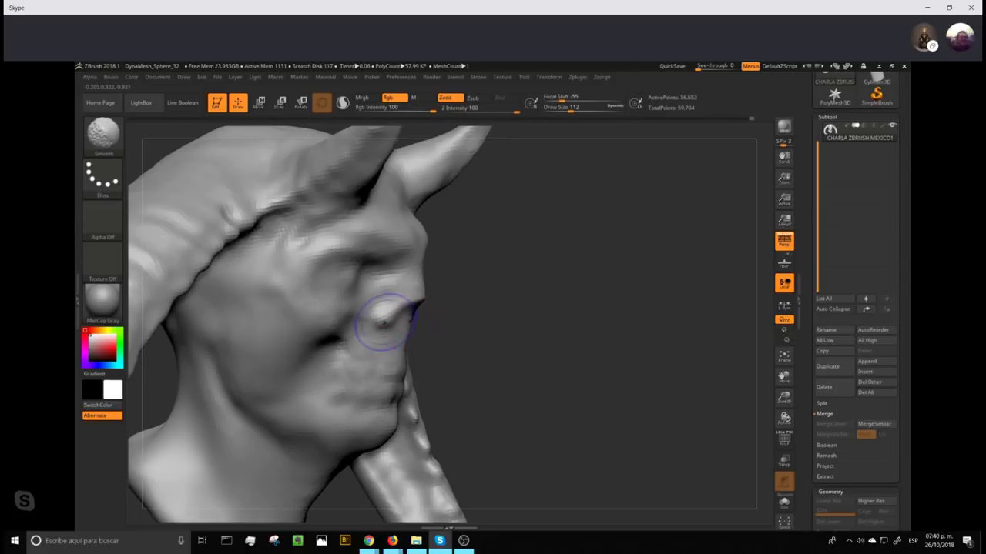
mouse_move(648, 315)
left_mouse_down()
mouse_move(493, 316)
mouse_move(518, 314)
left_mouse_up()
left_click_drag(698, 216, 584, 168, "alt")
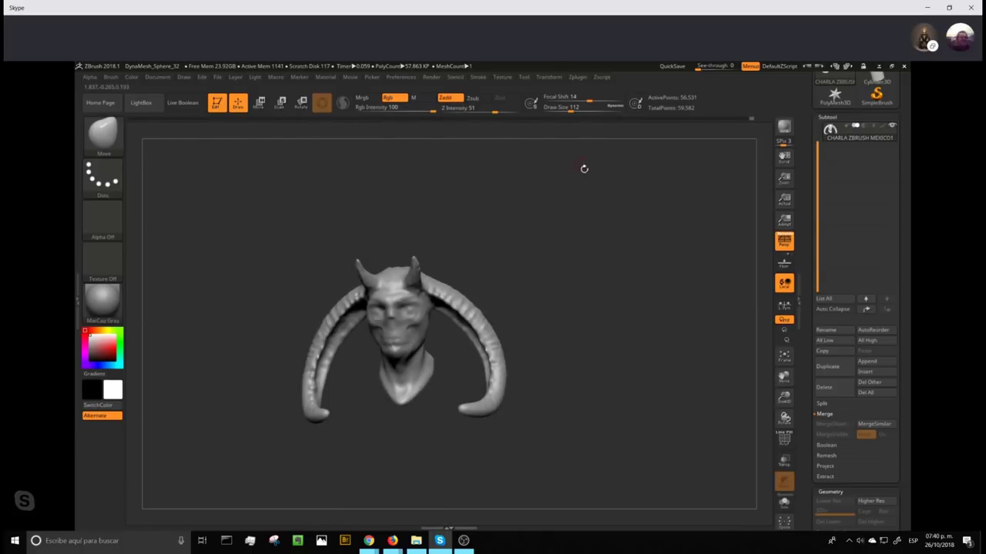
left_click_drag(612, 291, 645, 325)
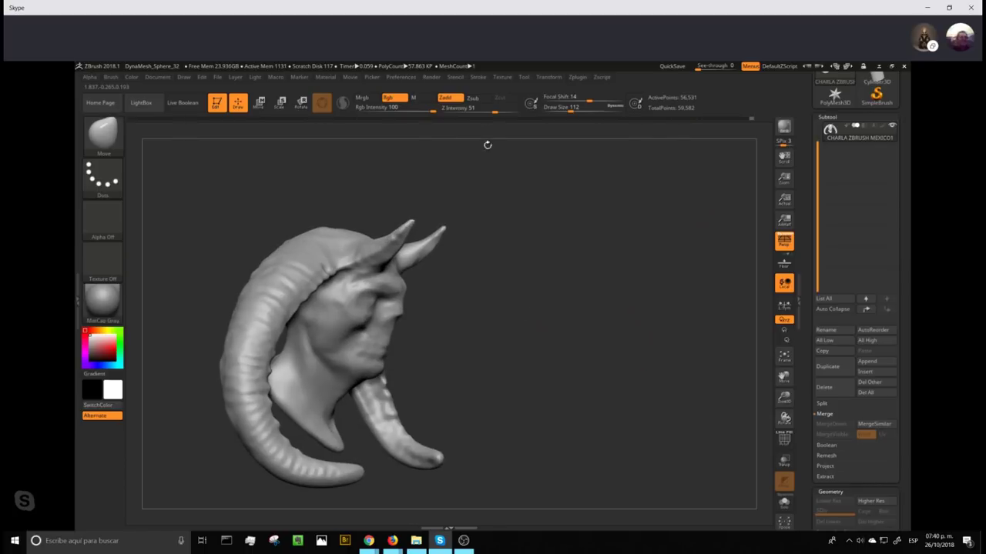
- Set the Move brush's draw size to 228, reshape the face in profile and update the DynaMesh
left_click_drag(569, 110, 588, 109)
mouse_move(578, 215)
left_mouse_down("alt")
mouse_move(579, 244)
mouse_move(485, 272)
mouse_move(373, 222)
left_mouse_up("alt")
left_click(581, 108)
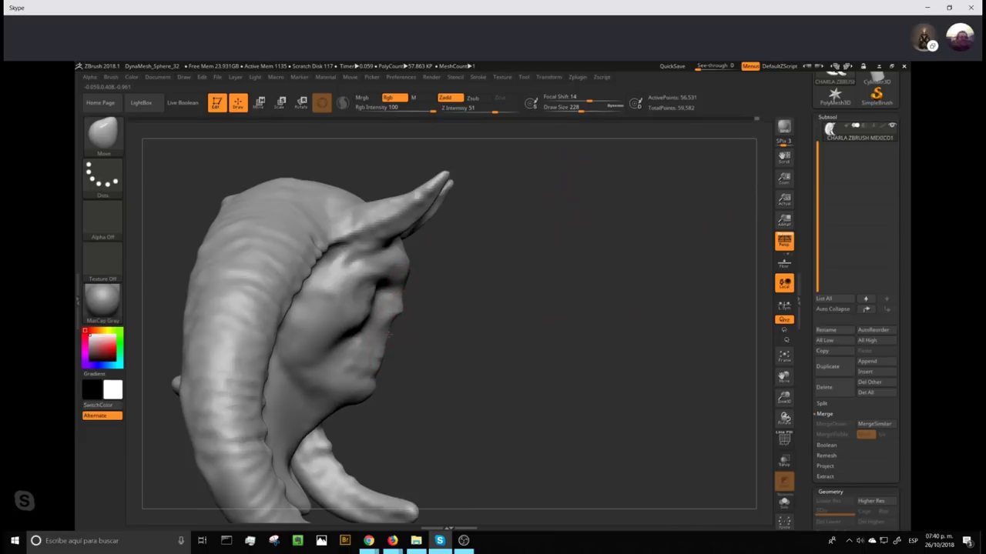
mouse_move(503, 345)
left_mouse_down()
mouse_move(408, 339)
mouse_move(517, 339)
mouse_move(540, 379)
mouse_move(556, 330)
left_mouse_up()
mouse_move(639, 233)
left_mouse_down("ctrl")
mouse_move(650, 266)
mouse_move(683, 226)
mouse_move(642, 373)
left_mouse_up("ctrl")
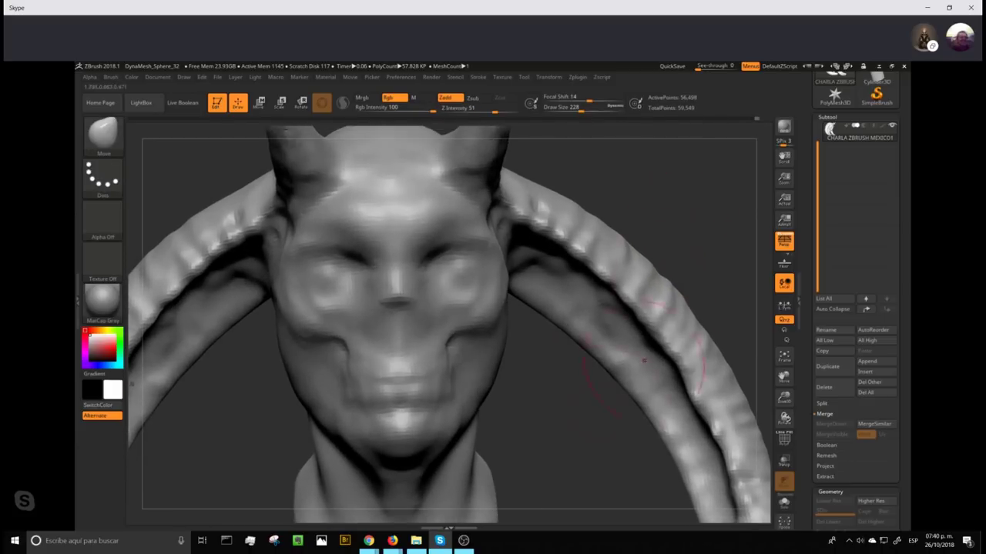
- Duplicate the head subtool and hide the original
mouse_move(562, 434)
left_mouse_down("alt")
mouse_move(572, 399)
mouse_move(585, 399)
left_mouse_up("alt")
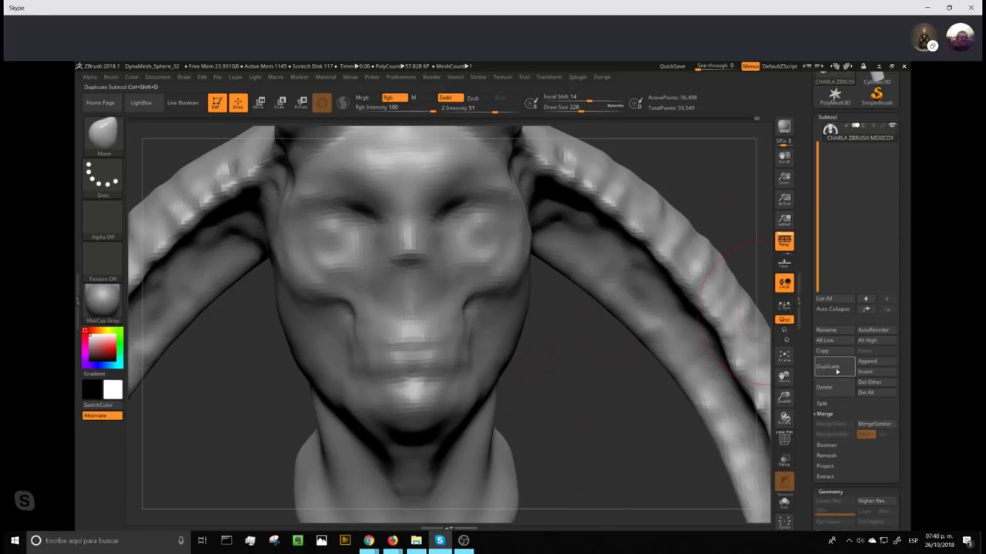
left_click(837, 371)
left_click(892, 127)
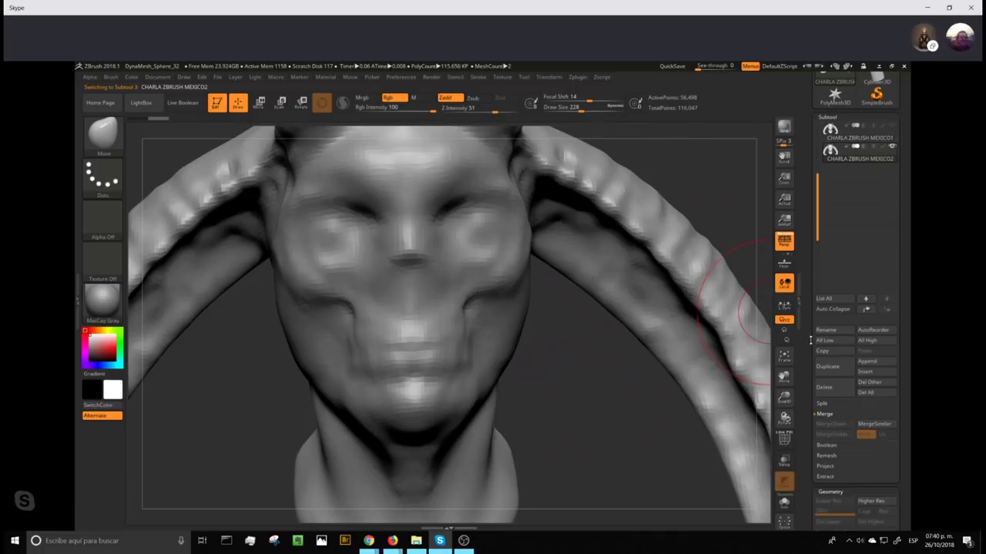
- Raise the duplicated head's DynaMesh resolution to 360 and try to remesh it
left_click_drag(810, 343, 805, 245)
left_click_drag(821, 298, 826, 298)
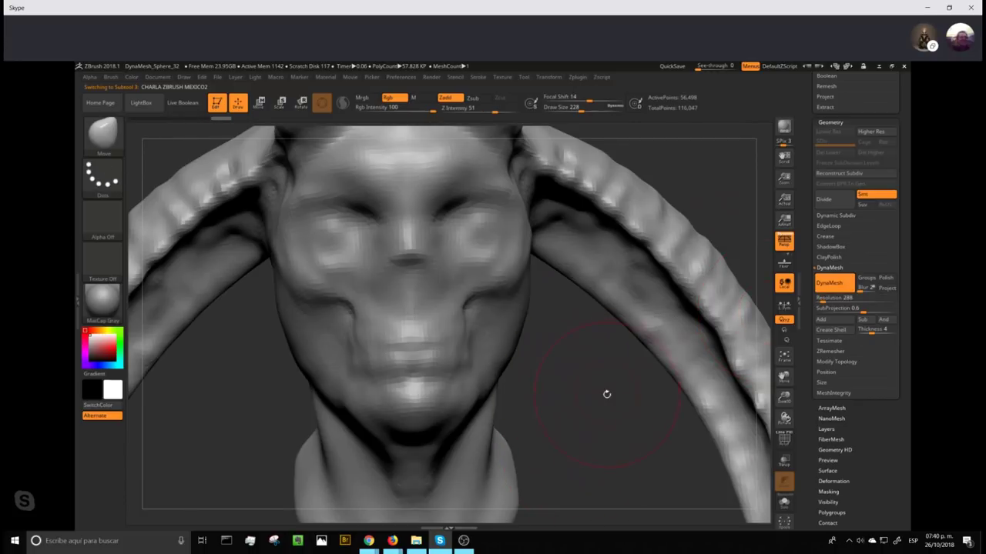
mouse_move(607, 393)
left_mouse_down()
mouse_move(761, 270)
mouse_move(707, 218)
left_mouse_up()
left_click_drag(821, 298, 824, 298)
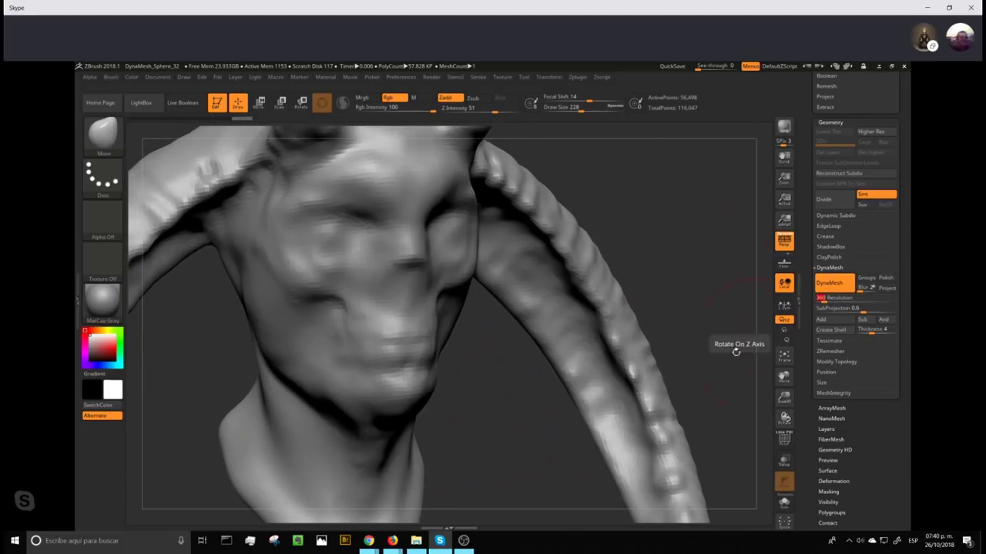
left_click_drag(661, 182, 643, 195, "ctrl")
- Reduce the draw size to 49 and inspect the polygon wireframe of the duplicated head
mouse_move(582, 109)
left_mouse_down()
mouse_move(603, 99)
mouse_move(560, 110)
left_mouse_up()
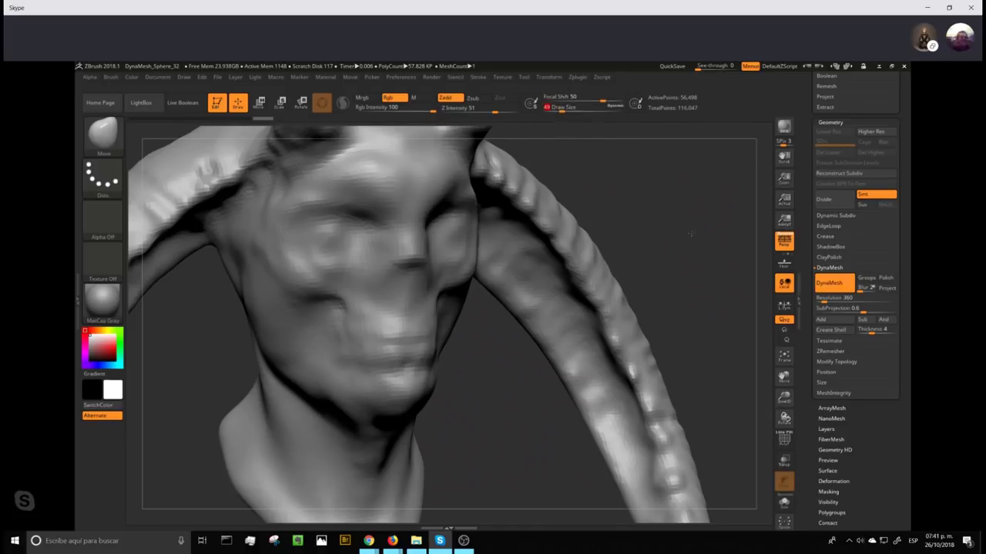
left_click_drag(691, 233, 719, 215)
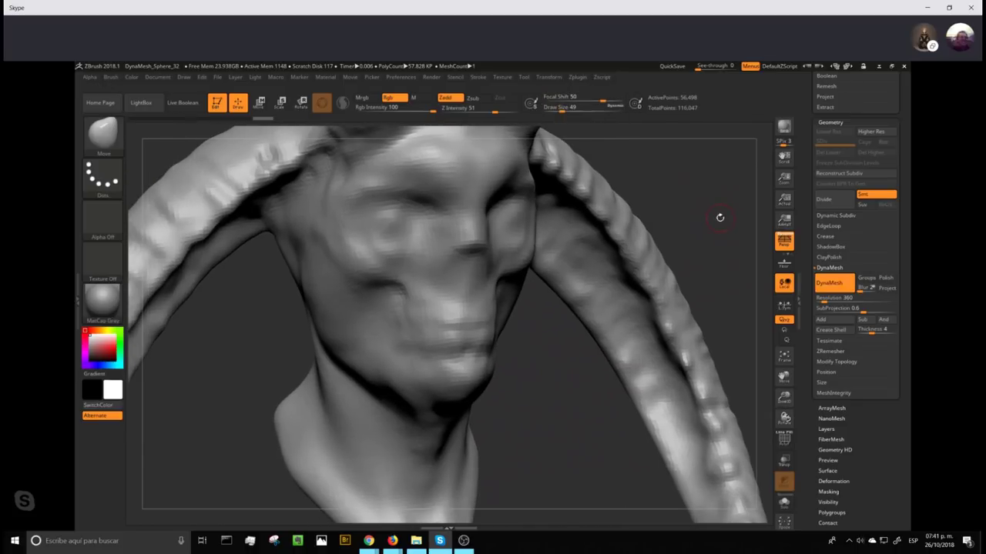
left_click(785, 441)
left_click(785, 441)
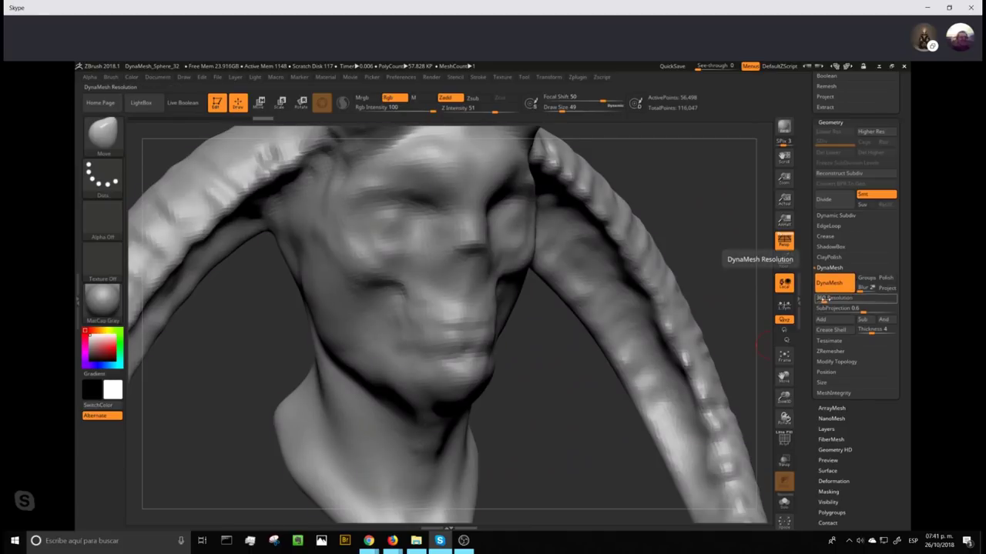
- Set the DynaMesh resolution to 640, remesh the head and inspect its polygon density
left_click_drag(823, 300, 834, 299)
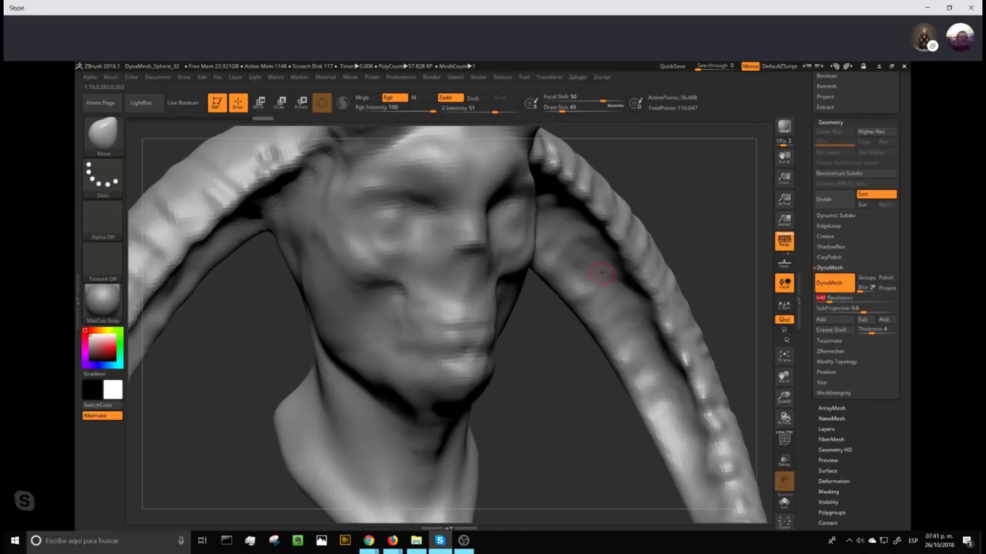
left_click_drag(711, 174, 704, 243, "ctrl")
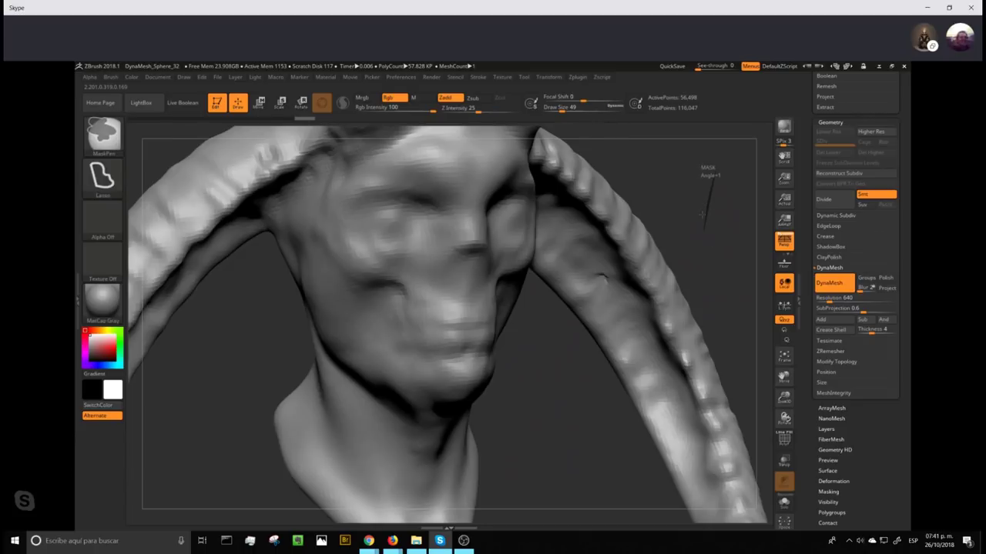
mouse_move(703, 231)
left_mouse_down("ctrl")
mouse_move(705, 221)
mouse_move(759, 354)
left_mouse_up("ctrl")
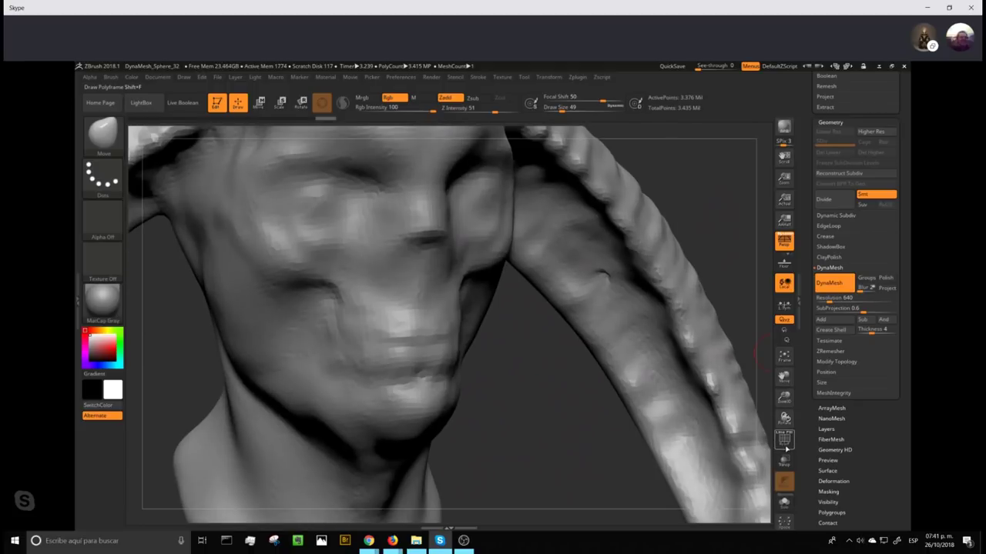
left_click(784, 441)
left_click(784, 441)
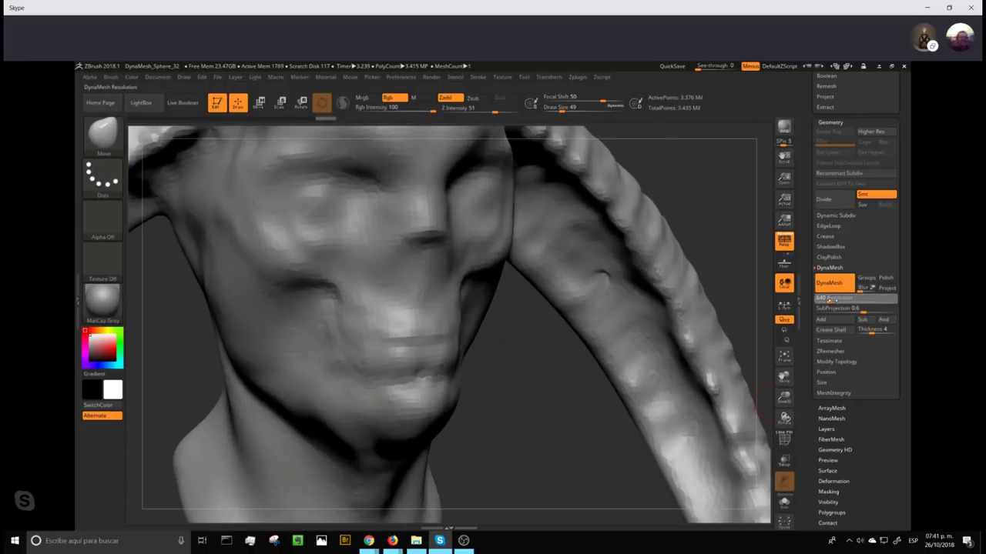
- Lower the DynaMesh resolution to 408, try to remesh the head and check its wireframe
key("ctrl")
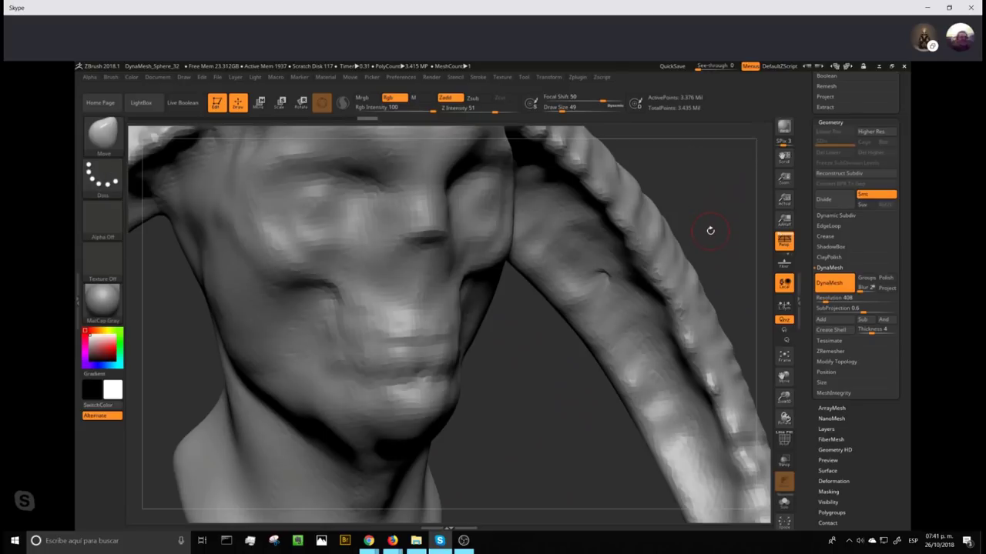
left_click(784, 441)
left_click(784, 441)
- Smooth the face and the large curved horns, using draw sizes of 167 and 299
mouse_move(547, 433)
left_mouse_down()
mouse_move(565, 439)
mouse_move(561, 380)
mouse_move(713, 218)
mouse_move(670, 243)
left_mouse_up()
left_click_drag(562, 107, 571, 107)
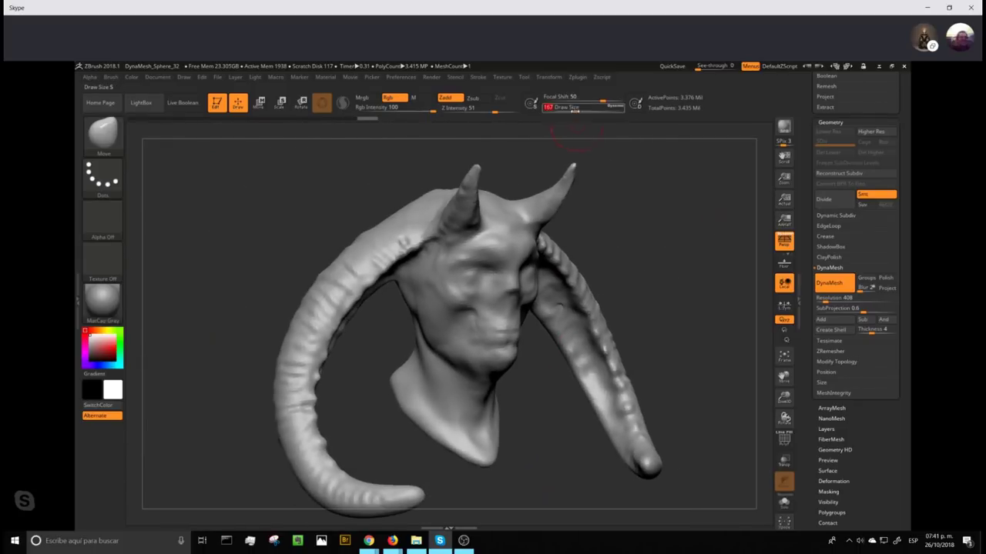
key("shift")
left_click_drag(479, 279, 482, 312, "shift")
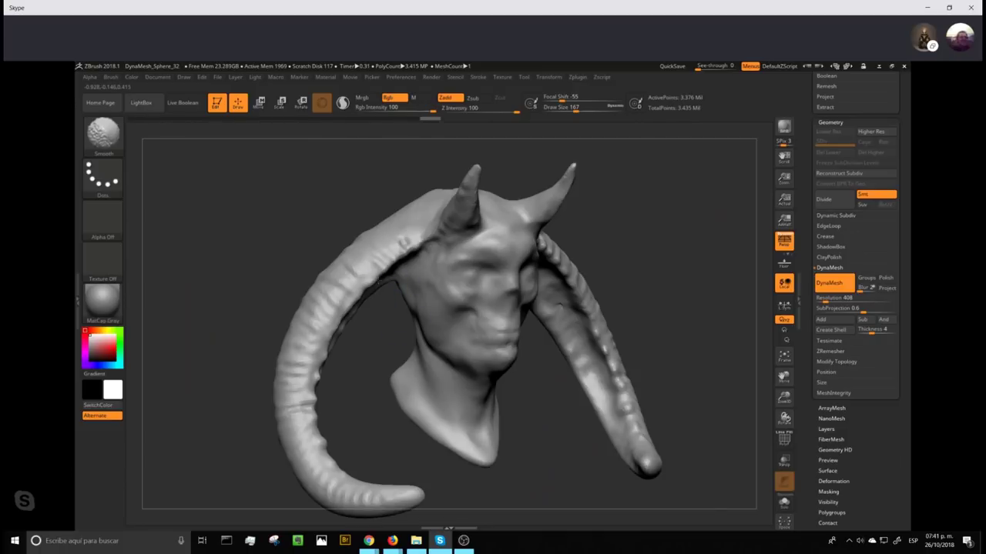
left_click_drag(330, 303, 333, 290, "shift")
left_click(586, 108)
left_click_drag(304, 455, 330, 489, "shift")
- Set the DynaMesh resolution to 384 and remesh the head
left_click(828, 297)
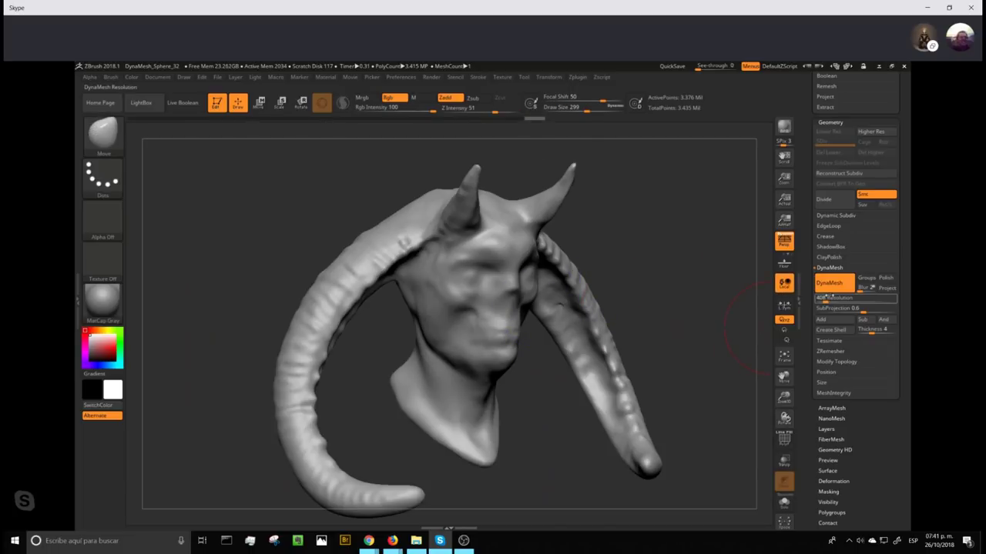
left_click_drag(824, 296, 829, 298)
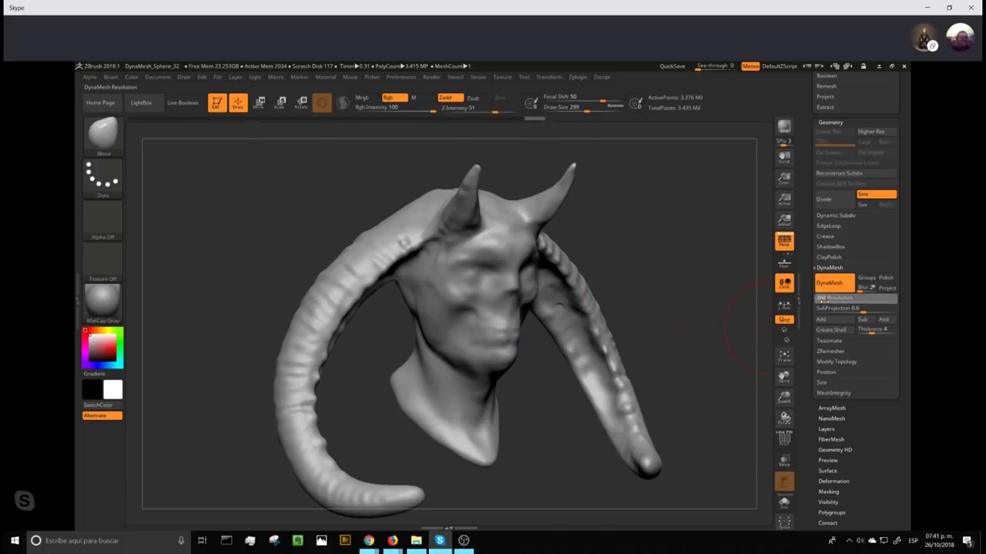
key("ctrl")
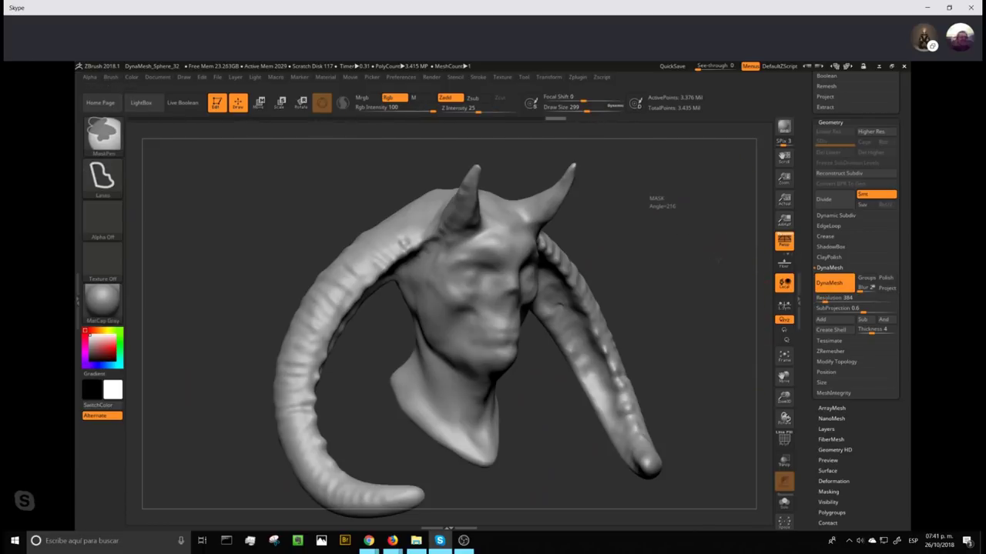
left_click_drag(684, 229, 663, 245)
- Smooth the mouth and chin profile with a draw size of 251 and update the DynaMesh
left_click_drag(653, 283, 625, 353, "alt")
mouse_move(709, 194)
left_mouse_down("alt")
mouse_move(651, 196)
mouse_move(484, 274)
mouse_move(639, 269)
mouse_move(639, 255)
mouse_move(668, 244)
left_mouse_up("alt")
left_click_drag(587, 107, 598, 100)
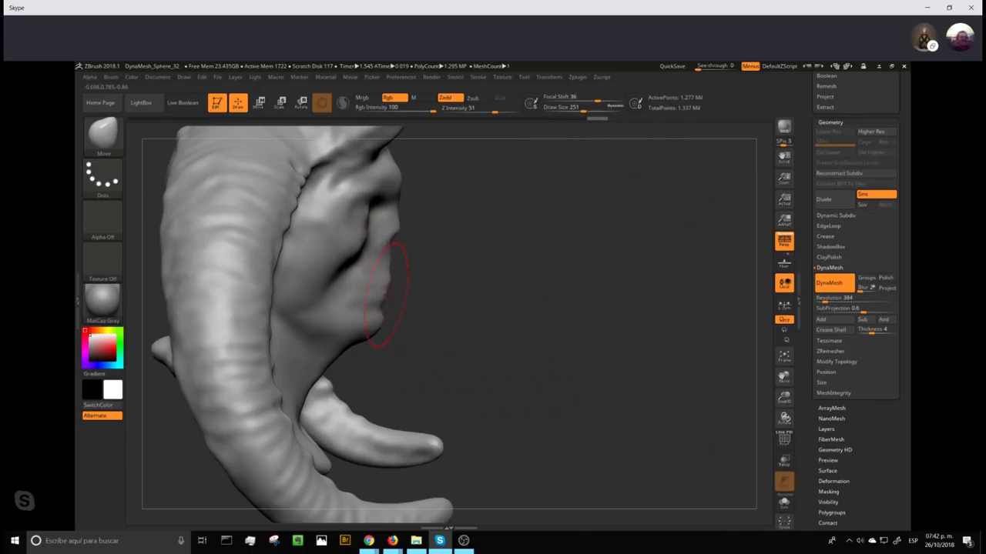
key("shift")
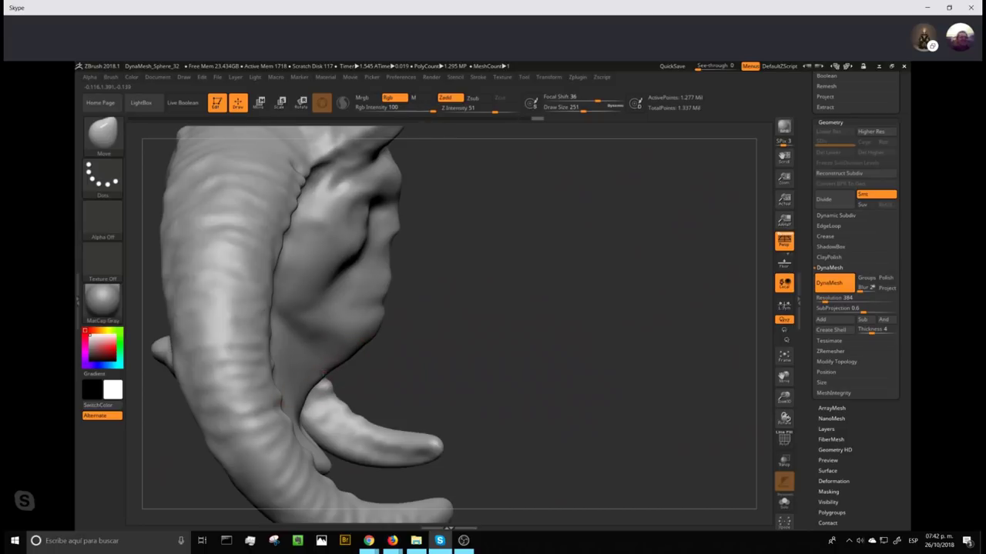
left_click_drag(546, 254, 510, 327, "ctrl")
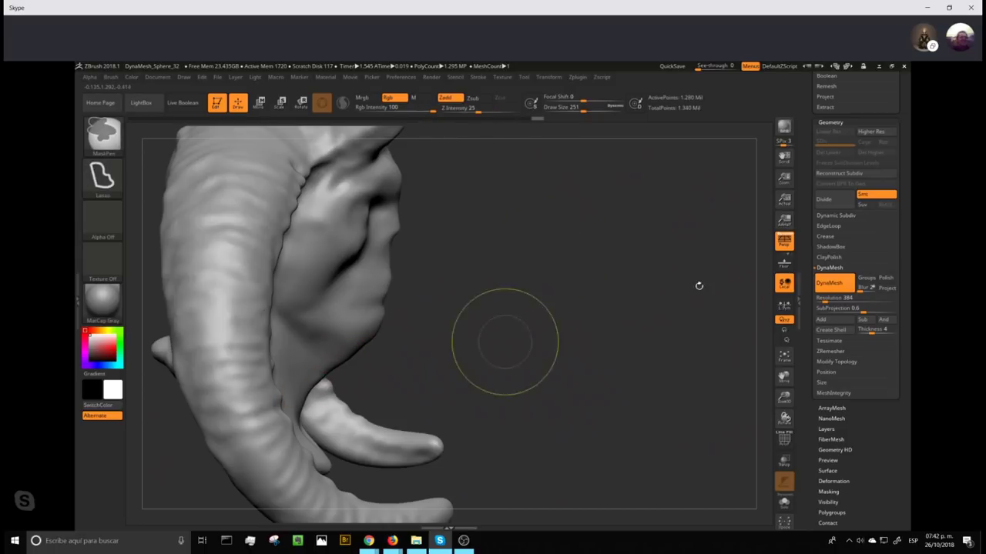
- Smooth the cheeks, mouth area and inner surfaces of the large horns from the front
mouse_move(706, 274)
left_mouse_down()
mouse_move(568, 258)
mouse_move(631, 274)
mouse_move(593, 265)
mouse_move(663, 528)
left_mouse_up()
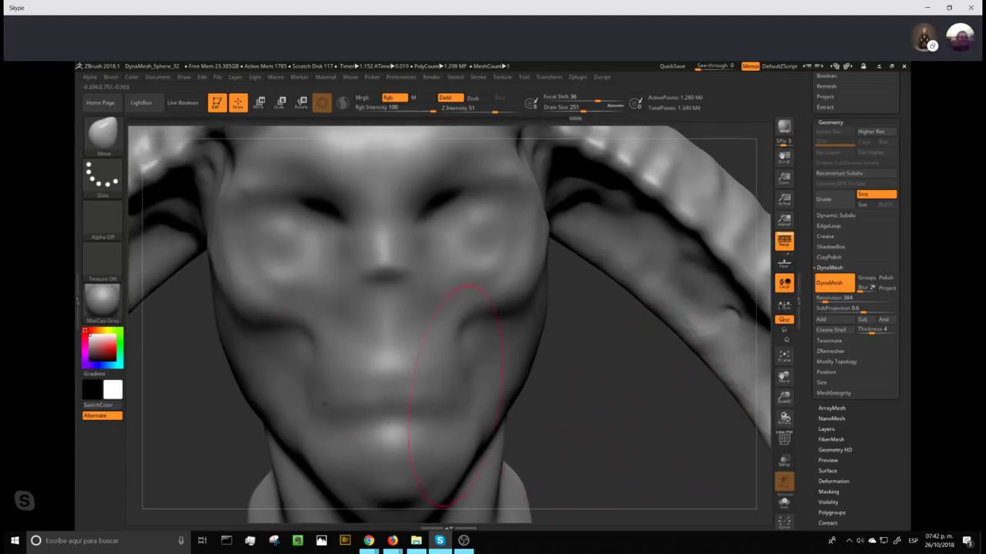
key("shift")
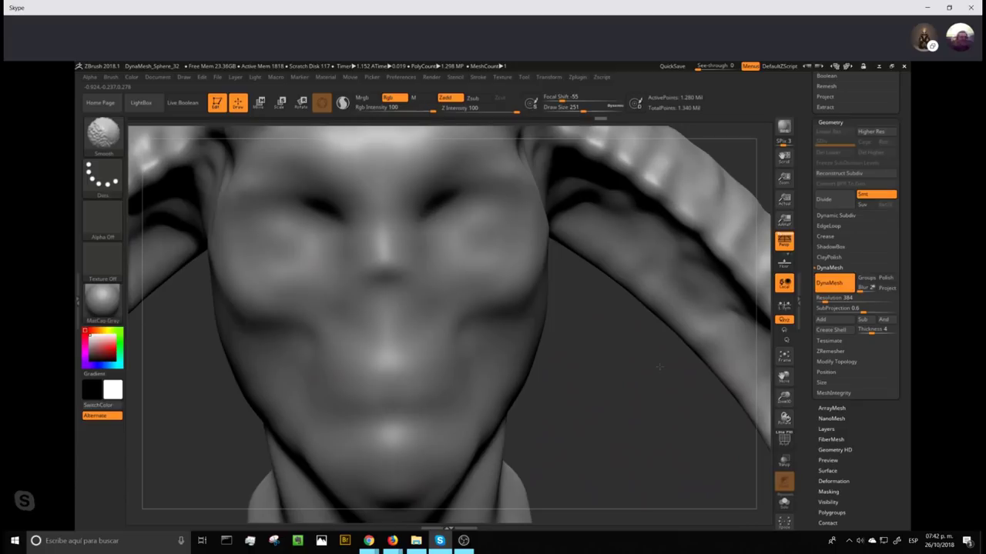
left_click_drag(642, 400, 653, 241, "alt")
mouse_move(595, 294)
left_mouse_down("alt")
mouse_move(693, 281)
mouse_move(651, 279)
left_mouse_up("alt")
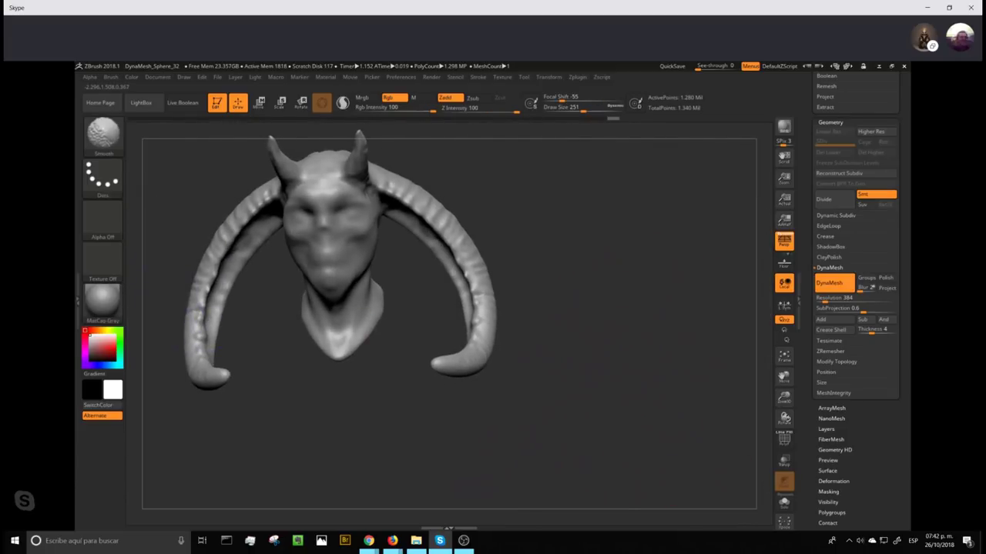
- Raise the draw size to 445 and smooth the back of the head, the neck and the horns
left_click_drag(547, 246, 366, 265)
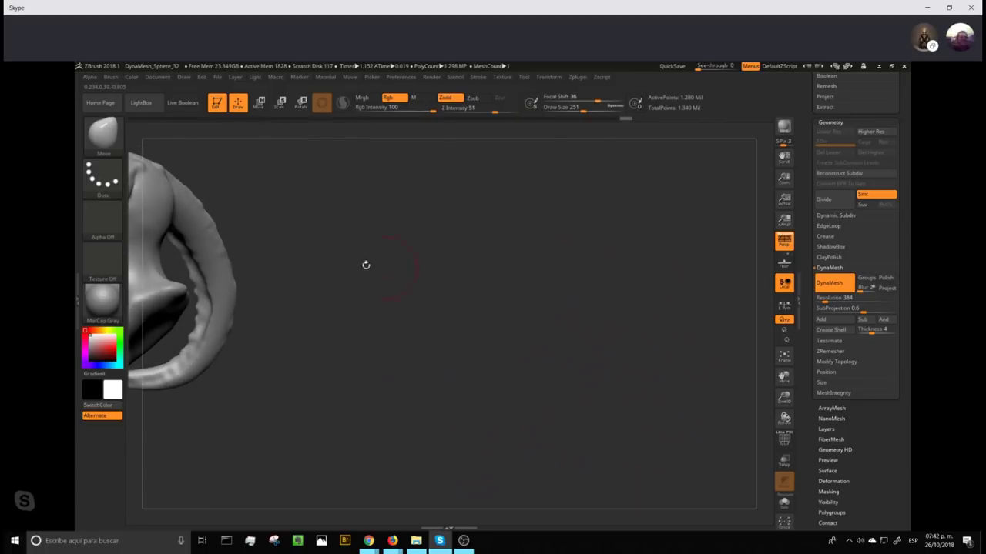
mouse_move(399, 231)
left_mouse_down()
mouse_move(501, 341)
mouse_move(429, 335)
mouse_move(367, 365)
left_mouse_up()
left_click(595, 108)
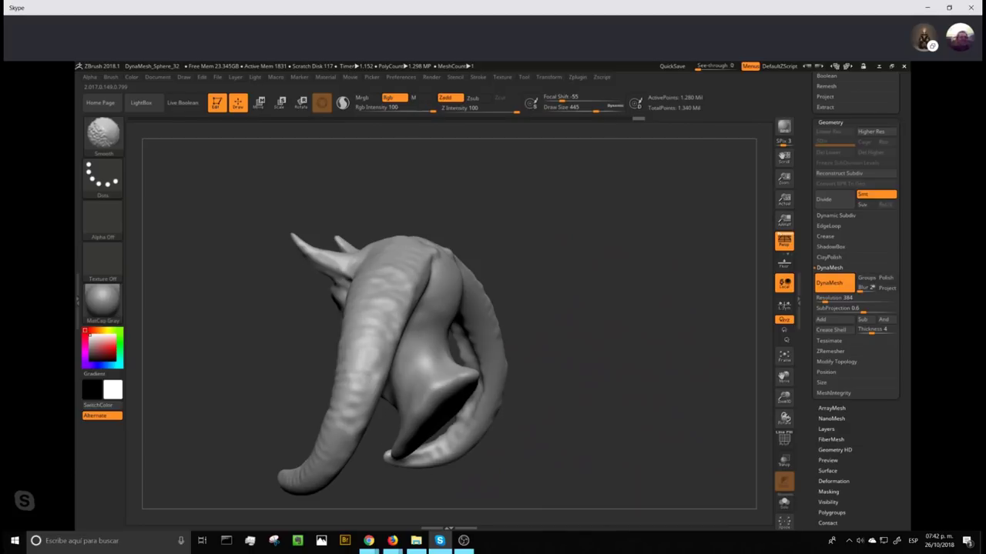
left_click_drag(553, 249, 609, 253)
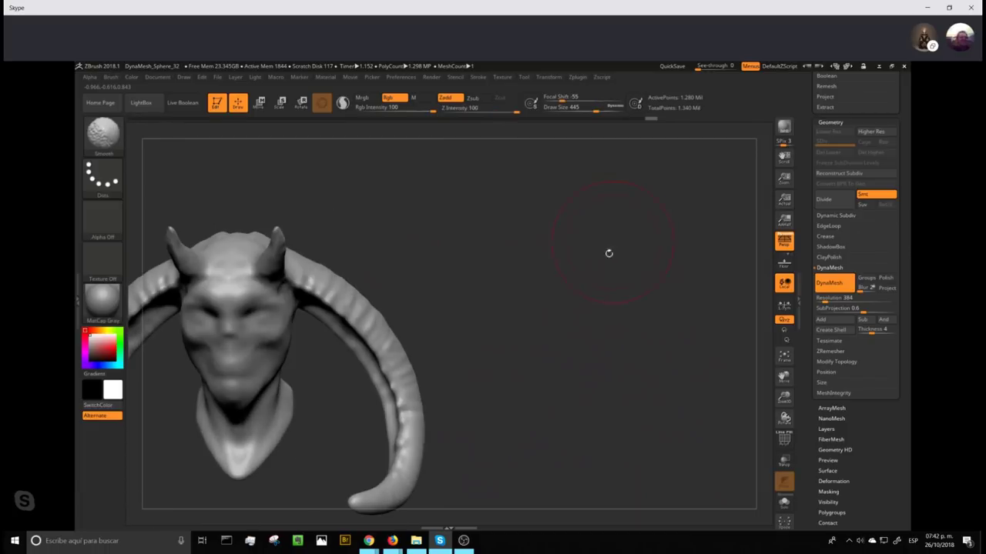
- Set the Move brush's draw size to 167 and turn off perspective for a frontal view of the face
mouse_move(573, 283)
left_mouse_down("alt")
mouse_move(750, 206)
mouse_move(724, 186)
mouse_move(742, 198)
mouse_move(686, 244)
mouse_move(768, 234)
left_mouse_up("alt")
mouse_move(503, 420)
left_mouse_down("alt")
mouse_move(601, 397)
mouse_move(625, 402)
left_mouse_up("alt")
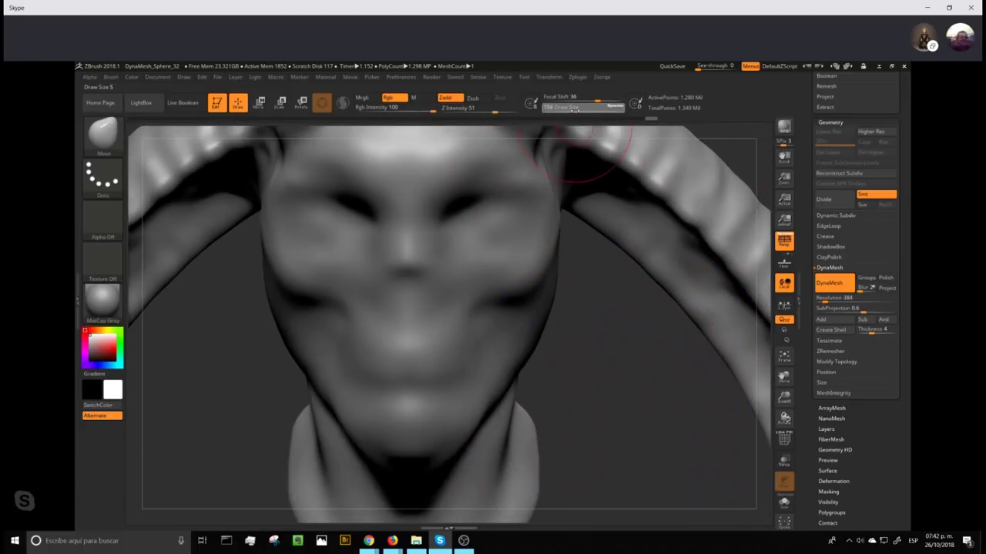
left_click_drag(574, 111, 577, 110)
left_click(784, 244)
mouse_move(663, 362)
left_mouse_down()
mouse_move(673, 343)
mouse_move(693, 382)
mouse_move(677, 358)
left_mouse_up()
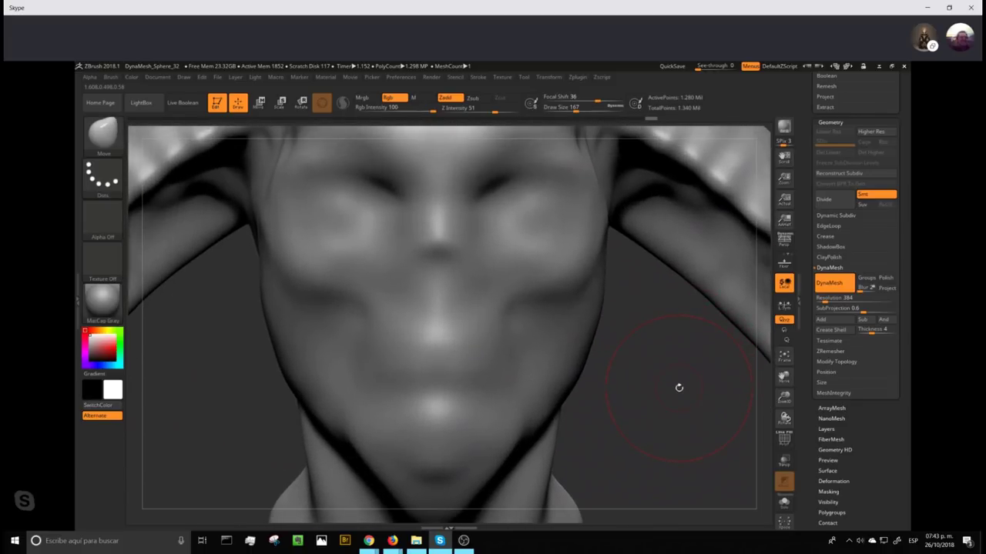
- Switch to the ClayBuildup brush with a draw size of 35 and try a short stroke on the cheek
key("b")
key("c")
key("b")
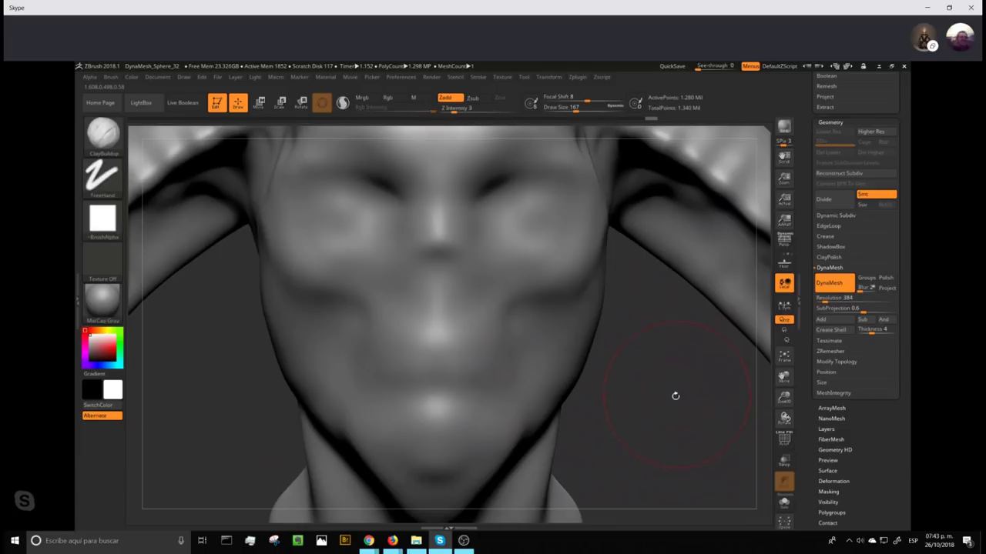
left_click_drag(576, 107, 562, 108)
left_click_drag(363, 251, 356, 242)
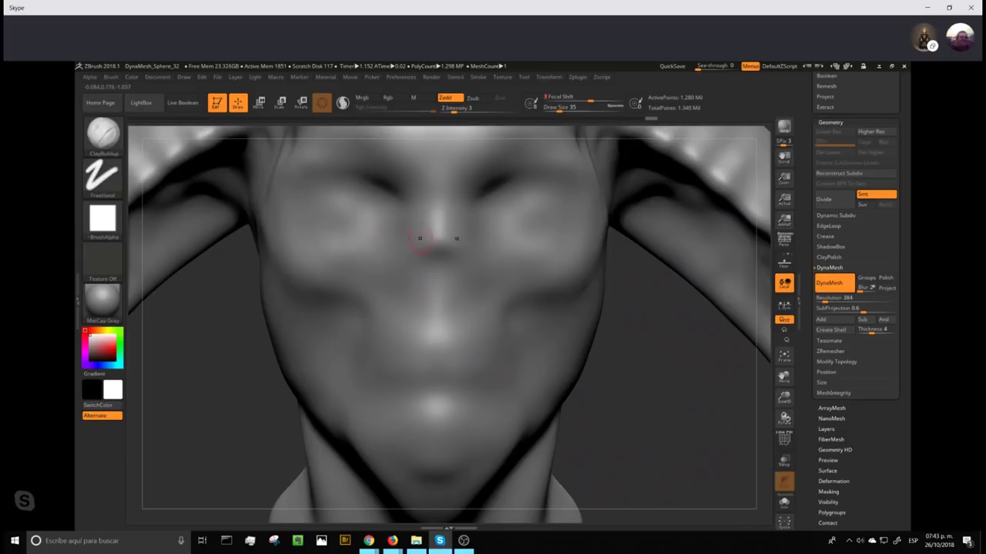
- Sculpt ridges running from the base of the nose to the upper lip with the Standard brush at draw size 35
key("b")
key("s")
key("t")
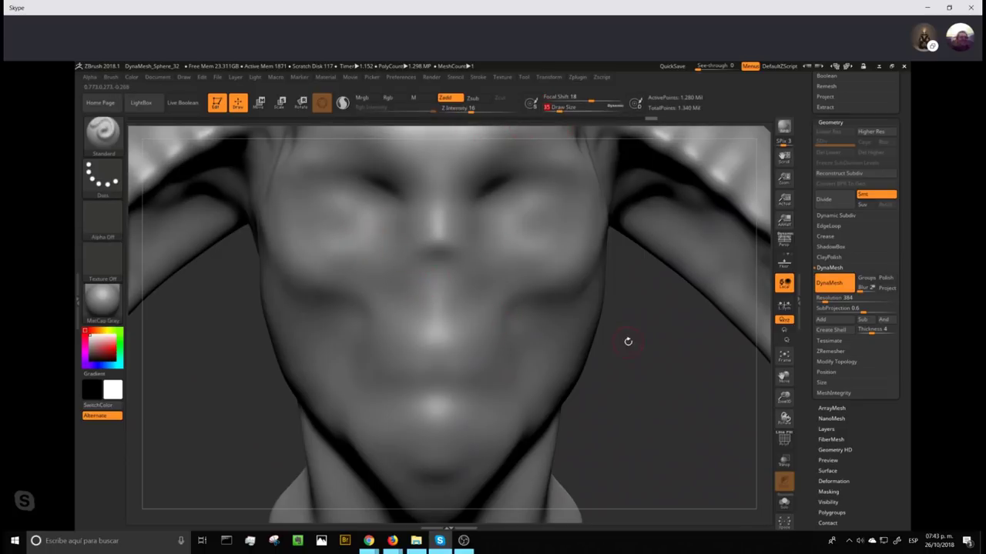
left_click_drag(627, 342, 606, 353)
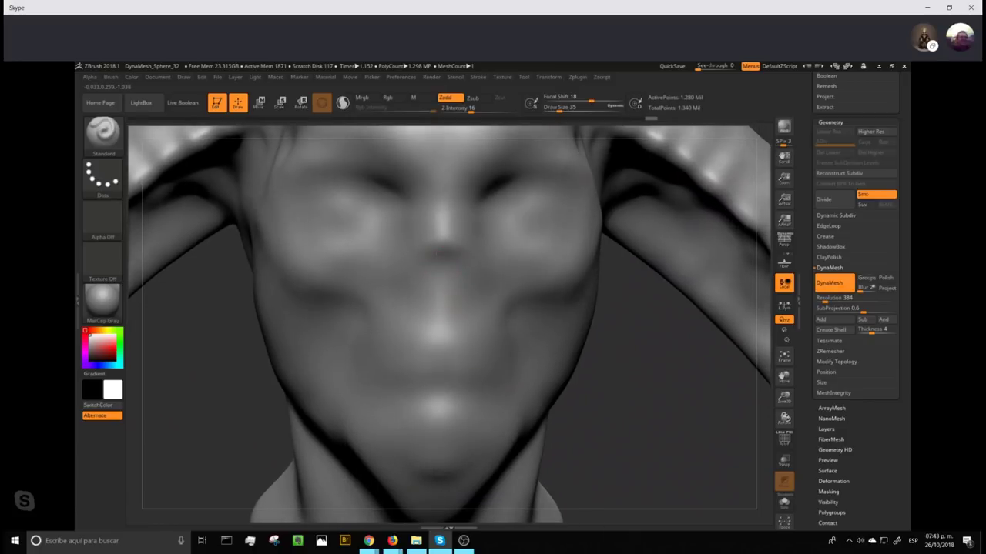
mouse_move(432, 258)
left_mouse_down()
mouse_move(423, 312)
mouse_move(443, 299)
mouse_move(442, 326)
mouse_move(422, 281)
left_mouse_up()
mouse_move(424, 291)
left_mouse_down()
mouse_move(404, 297)
mouse_move(409, 332)
mouse_move(426, 305)
mouse_move(431, 332)
mouse_move(439, 275)
mouse_move(423, 270)
left_mouse_up()
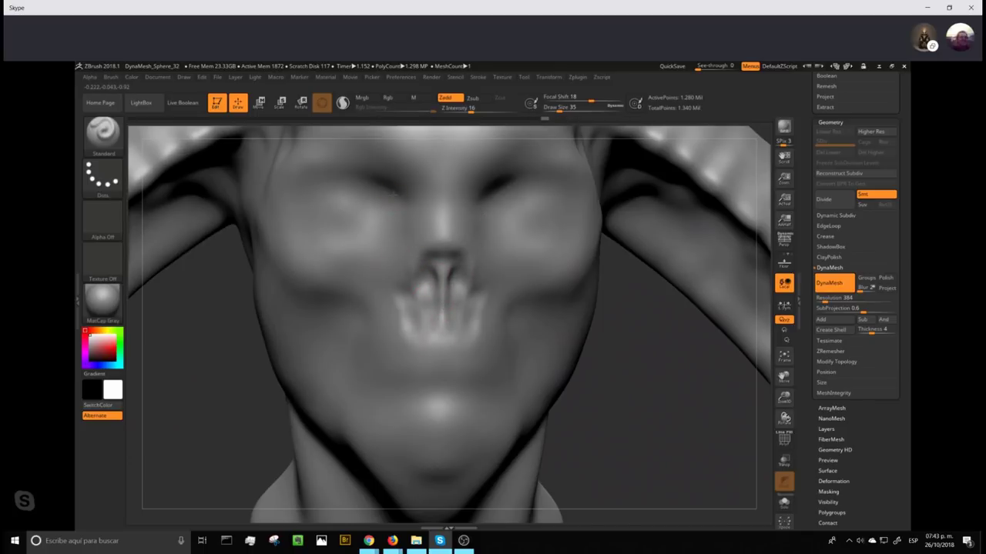
- Sculpt the inner eye corners and the folds under the eyes, updating the DynaMesh between strokes
mouse_move(394, 193)
left_mouse_down()
mouse_move(408, 217)
mouse_move(406, 189)
mouse_move(421, 219)
mouse_move(389, 219)
mouse_move(407, 208)
mouse_move(414, 218)
left_mouse_up()
mouse_move(474, 213)
left_mouse_down()
mouse_move(478, 236)
mouse_move(524, 262)
left_mouse_up()
key("ctrl")
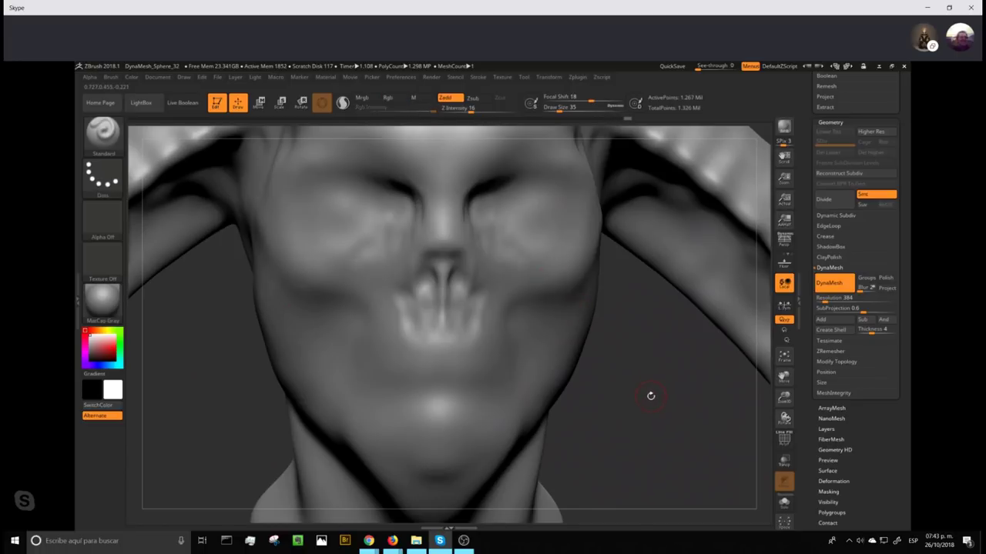
mouse_move(649, 396)
left_mouse_down()
mouse_move(646, 406)
mouse_move(622, 382)
mouse_move(632, 388)
mouse_move(590, 392)
left_mouse_up()
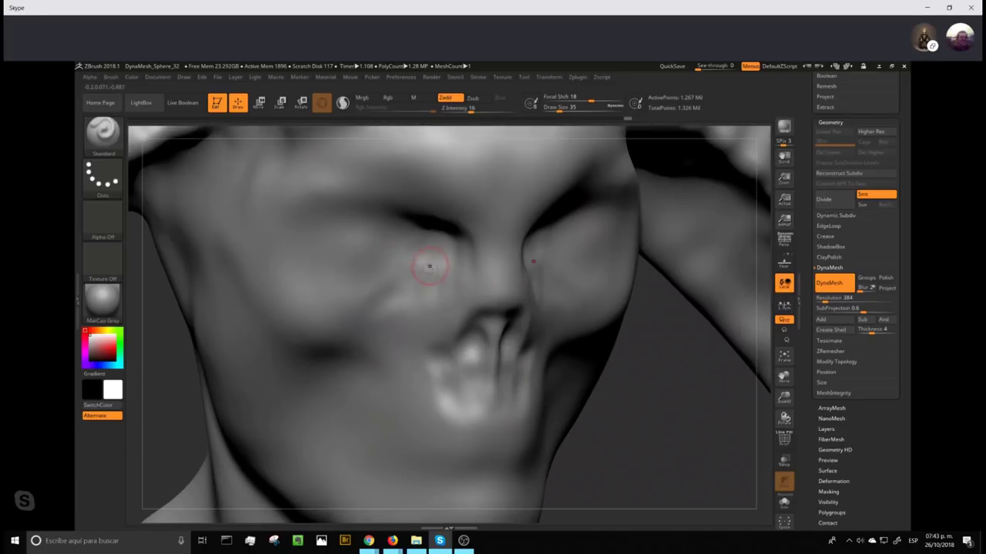
mouse_move(428, 273)
left_mouse_down()
mouse_move(446, 305)
mouse_move(442, 274)
mouse_move(409, 255)
mouse_move(436, 297)
mouse_move(422, 263)
mouse_move(393, 282)
mouse_move(372, 266)
left_mouse_up()
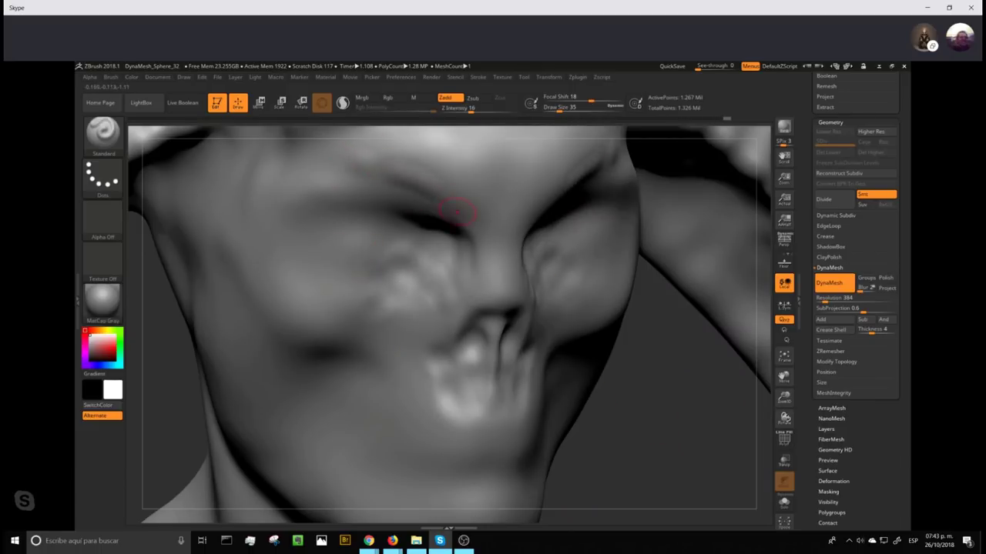
- Carve the brow line, nose side and nostril crease with the DamStandard brush at draw size 65, and update the DynaMesh
key("b")
key("d")
key("s")
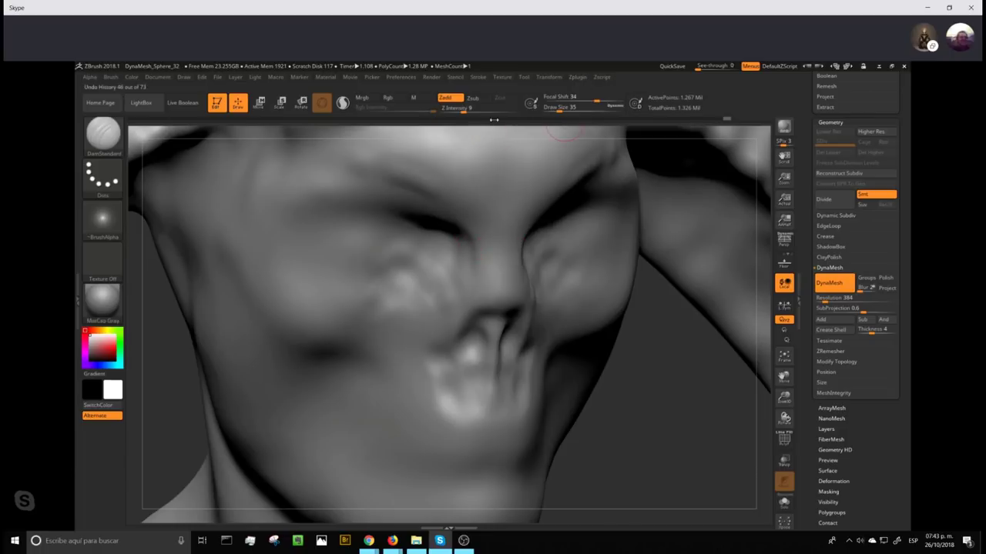
left_click_drag(560, 109, 565, 109)
mouse_move(353, 161)
left_mouse_down()
mouse_move(444, 194)
mouse_move(469, 252)
left_mouse_up()
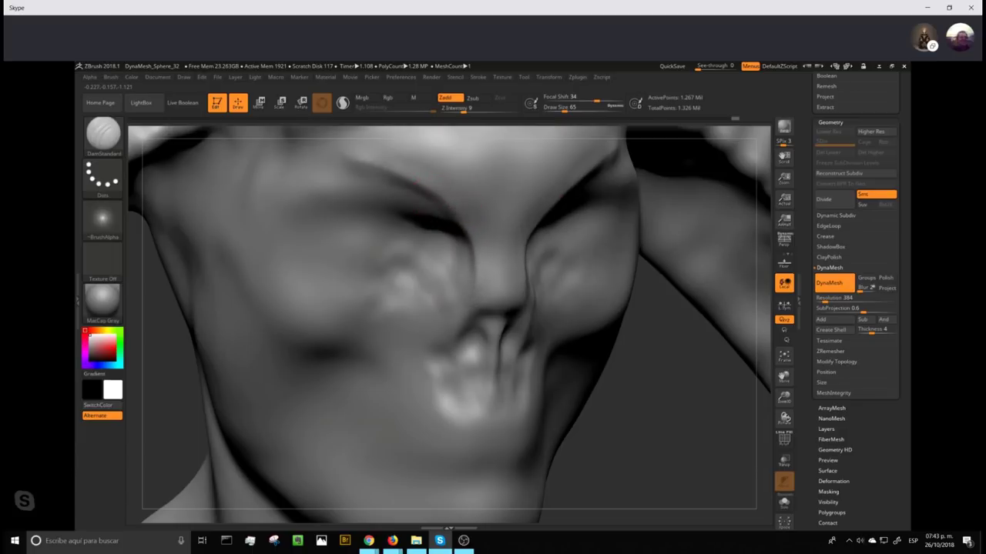
mouse_move(488, 309)
left_mouse_down()
mouse_move(503, 339)
mouse_move(471, 327)
mouse_move(436, 374)
left_mouse_up()
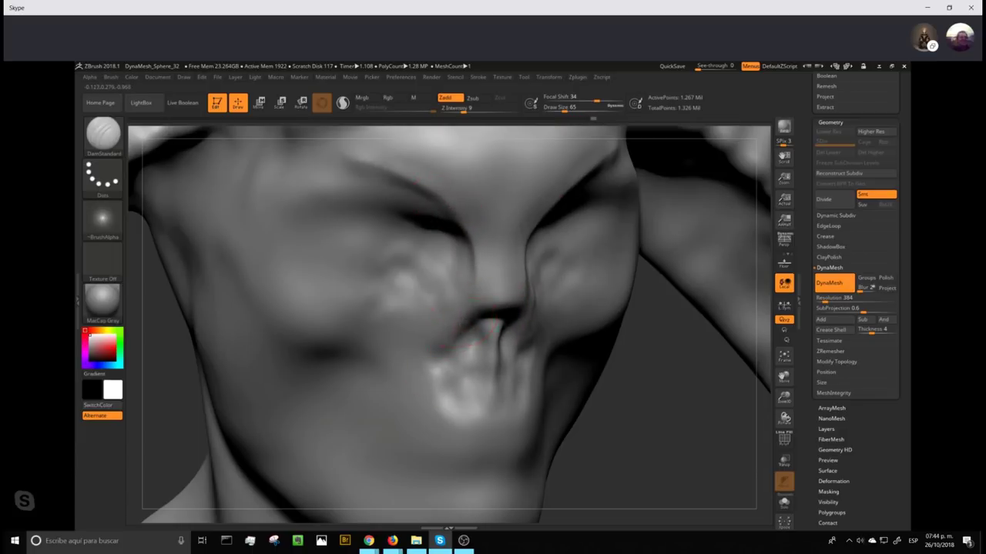
mouse_move(458, 331)
left_mouse_down()
mouse_move(434, 364)
mouse_move(440, 390)
mouse_move(474, 422)
mouse_move(469, 392)
mouse_move(447, 375)
mouse_move(469, 346)
mouse_move(488, 357)
mouse_move(476, 330)
mouse_move(459, 355)
mouse_move(465, 337)
left_mouse_up()
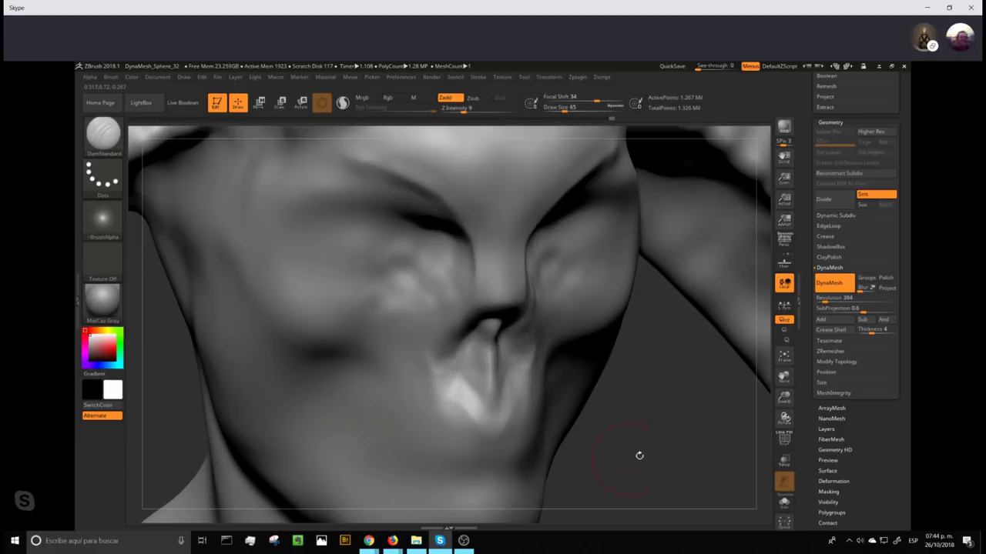
key("ctrl")
- Sculpt wrinkled folds around the eyes with the Standard brush at draw size 33 and Z intensity 9, and update the DynaMesh
left_click_drag(663, 427, 642, 271, "alt")
mouse_move(697, 368)
left_mouse_down("alt")
mouse_move(640, 217)
mouse_move(683, 230)
mouse_move(664, 226)
mouse_move(664, 274)
mouse_move(622, 246)
left_mouse_up("alt")
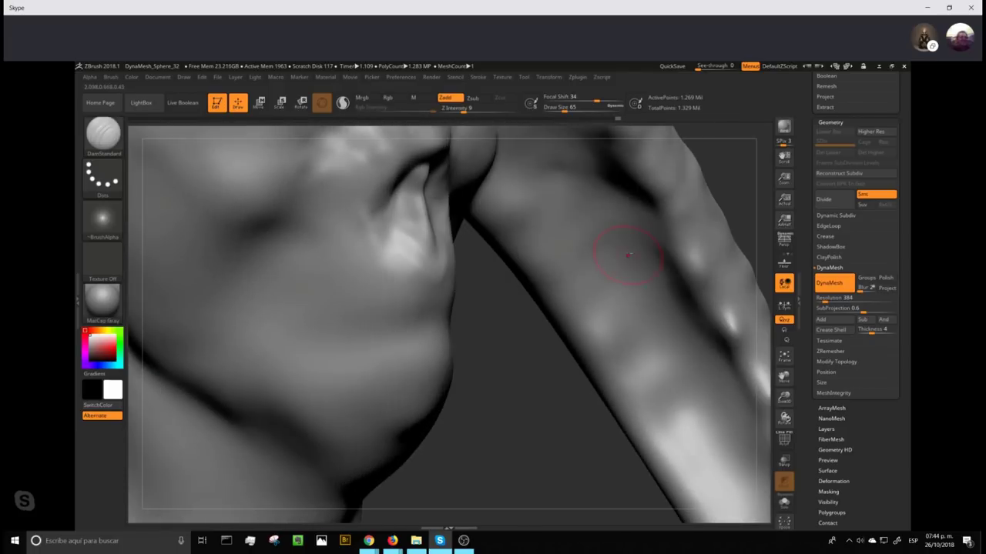
left_click_drag(517, 361, 596, 508, "alt")
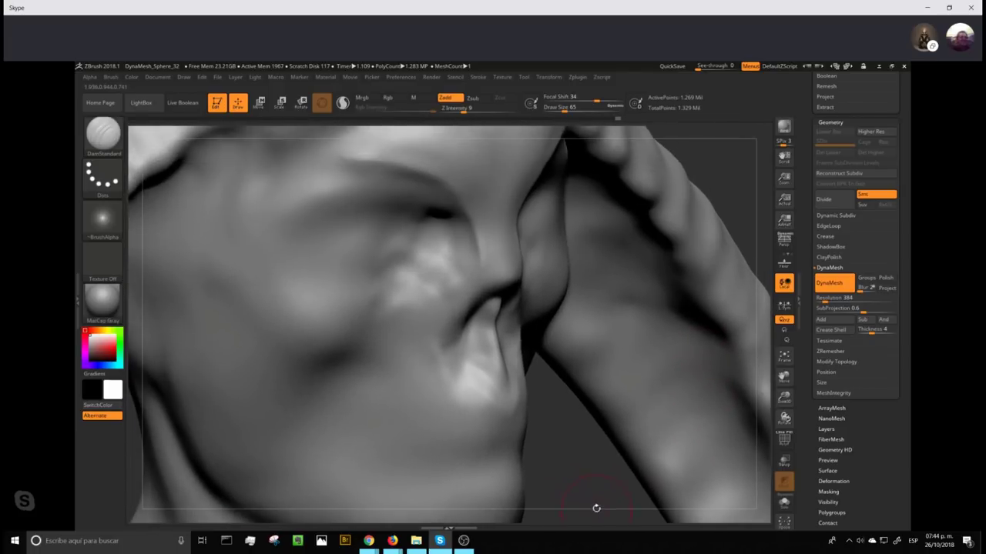
key("b")
key("s")
key("t")
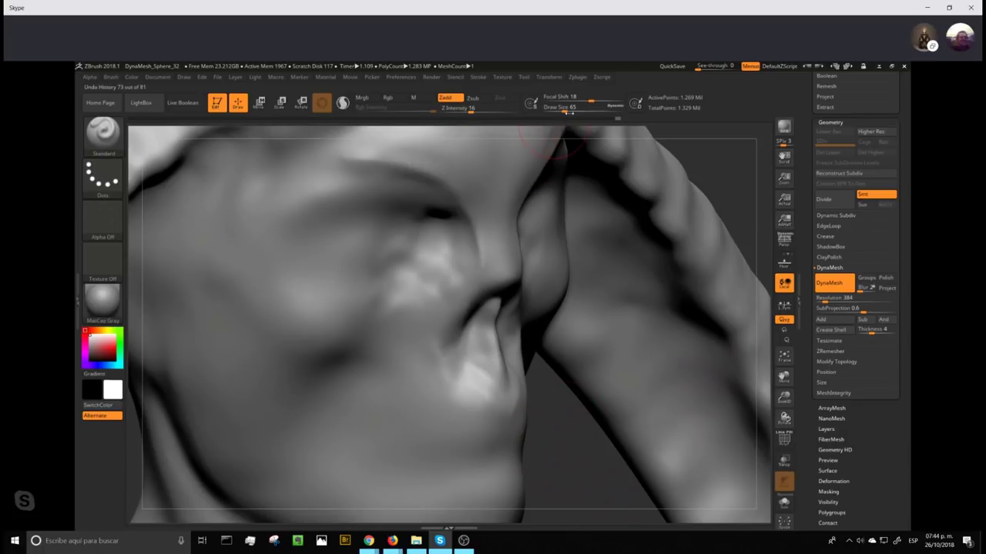
left_click(560, 108)
left_click_drag(707, 159, 655, 166)
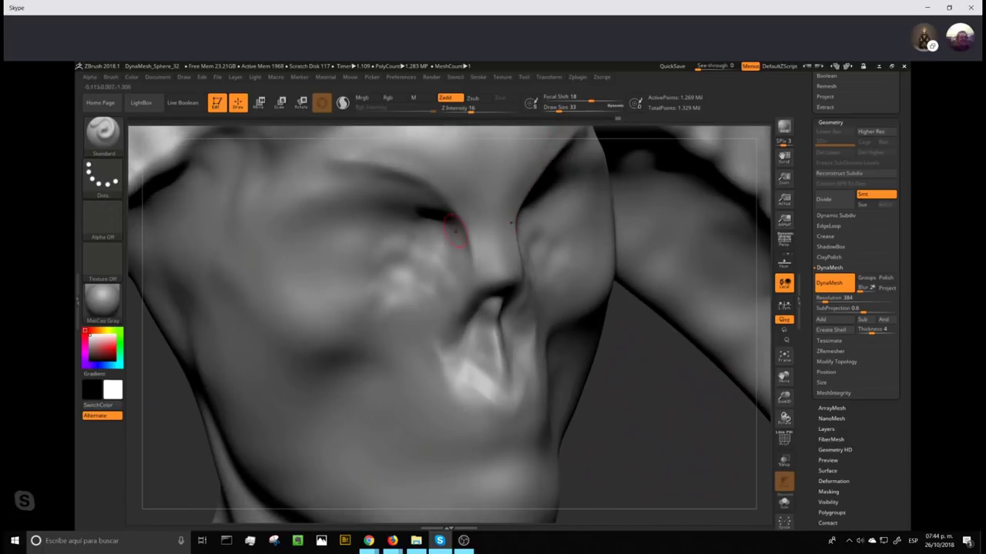
left_click_drag(364, 230, 391, 247)
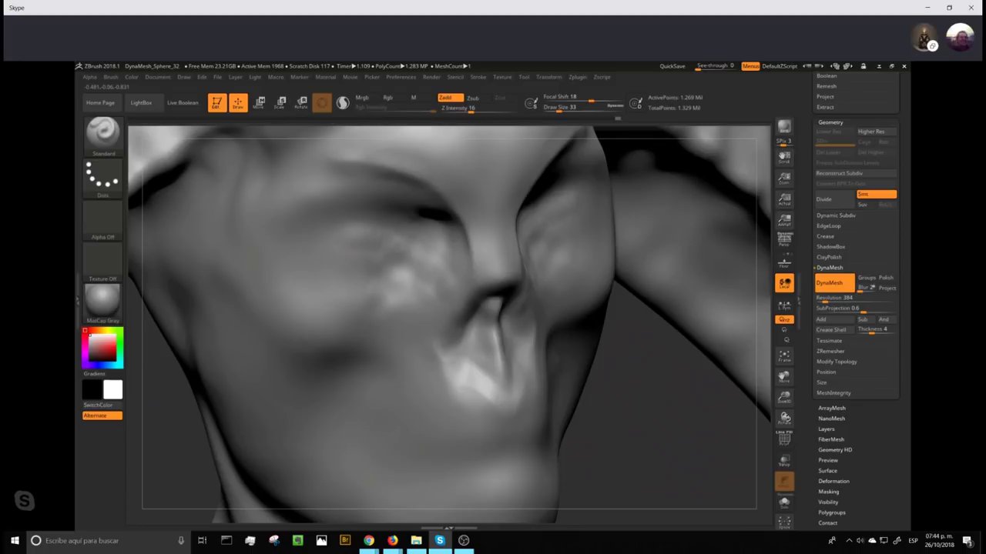
left_click(463, 109)
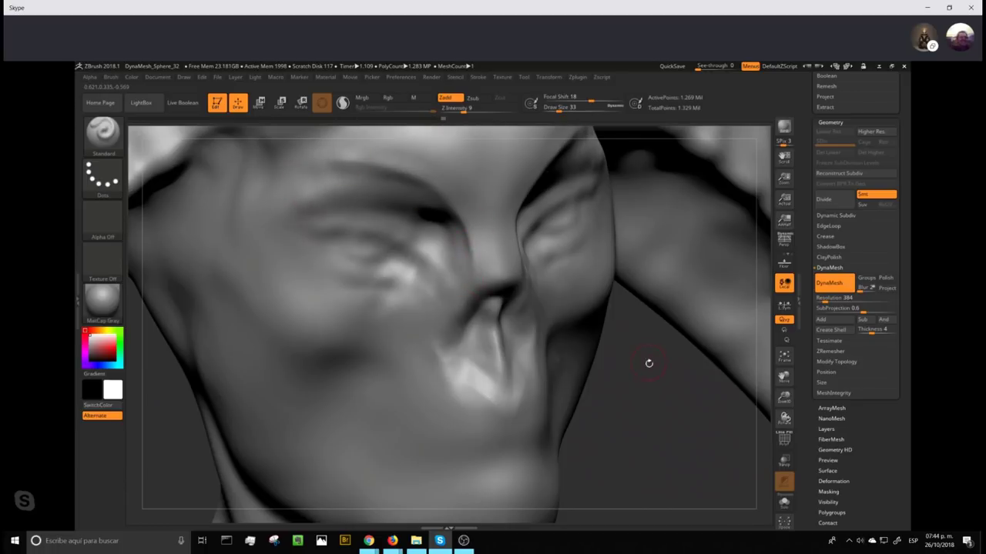
mouse_move(648, 363)
left_mouse_down()
mouse_move(678, 405)
mouse_move(704, 419)
left_mouse_up()
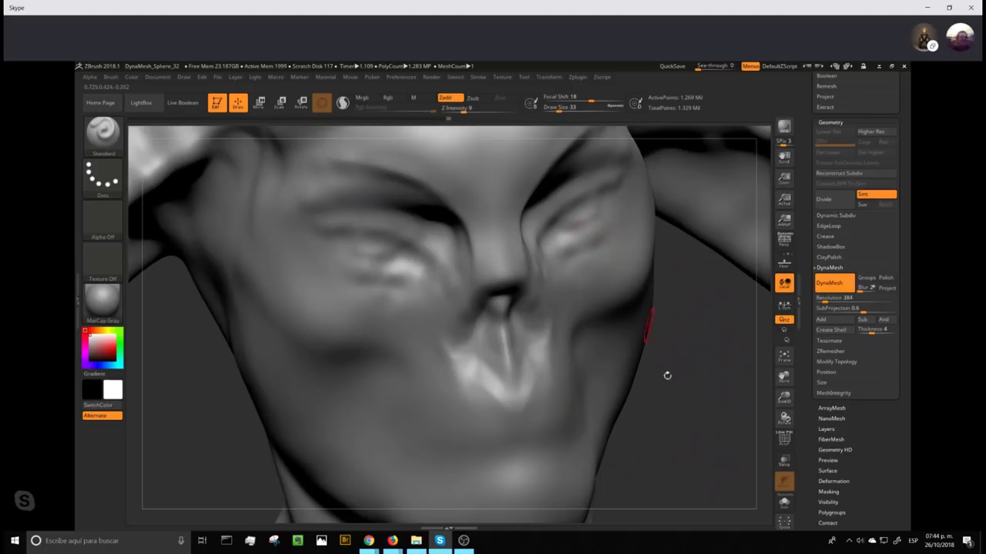
key("ctrl")
key("ctrl")
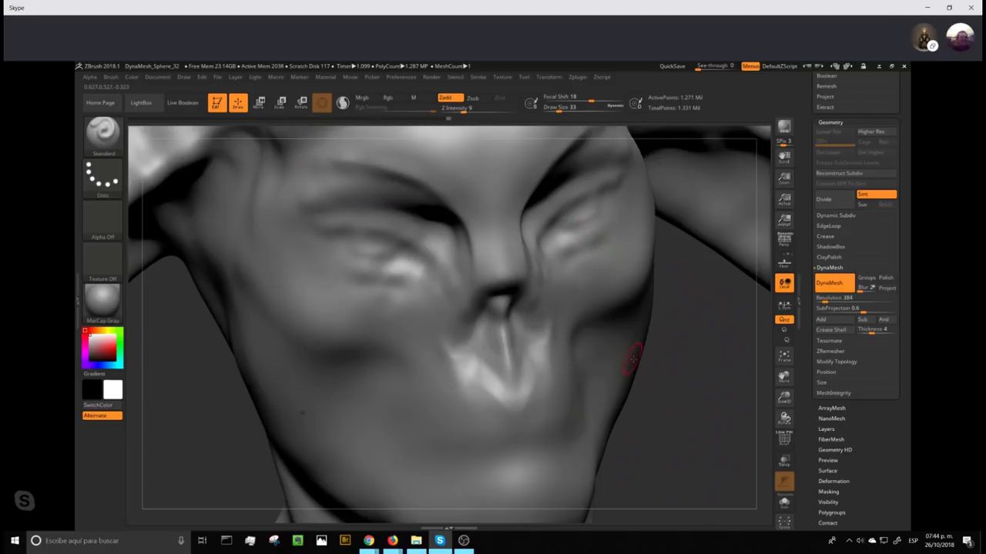
- Reshape the cheeks below the cheekbones from the front with the Move brush at draw size 177
mouse_move(692, 386)
left_mouse_down()
mouse_move(627, 301)
mouse_move(651, 324)
mouse_move(655, 301)
mouse_move(667, 358)
mouse_move(703, 189)
mouse_move(735, 202)
mouse_move(650, 203)
mouse_move(599, 328)
mouse_move(580, 342)
left_mouse_up()
left_click_drag(580, 308, 619, 343, "alt")
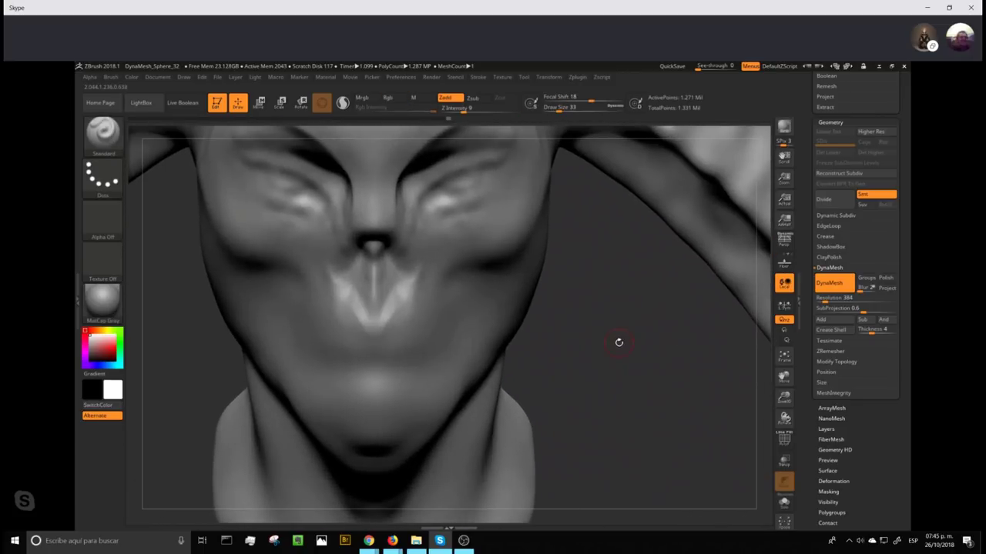
key("b")
key("m")
key("v")
left_click(575, 107)
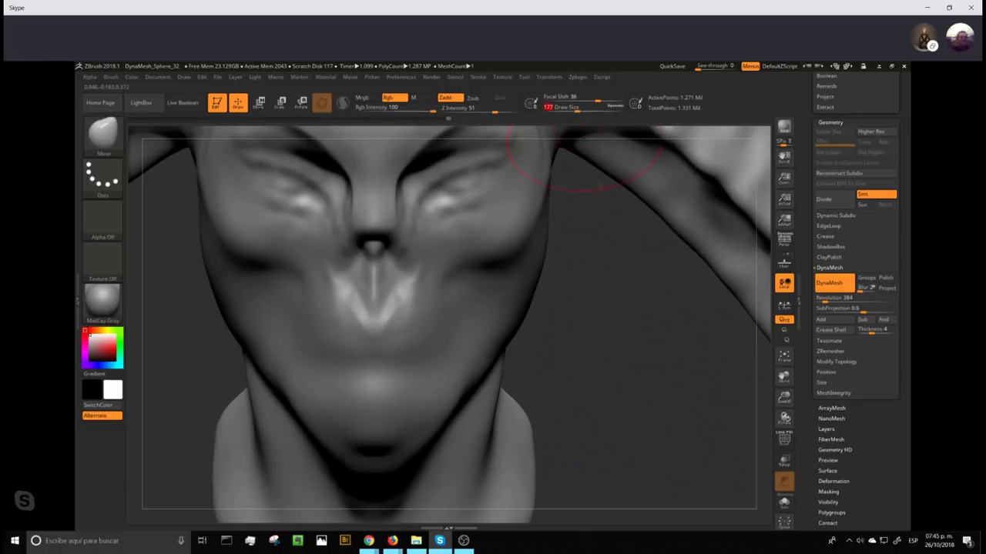
left_click_drag(621, 305, 631, 306)
left_click_drag(467, 273, 472, 273)
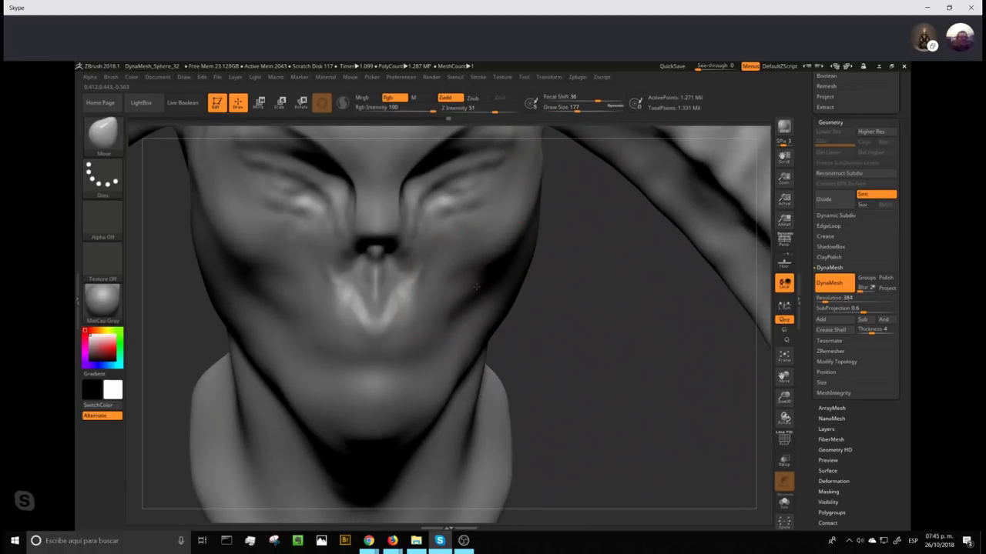
- Adjust the cheekbones and jaw from below and from the side, and update the DynaMesh
mouse_move(561, 242)
left_mouse_down()
mouse_move(567, 308)
mouse_move(556, 315)
left_mouse_up()
left_click_drag(465, 253, 484, 238)
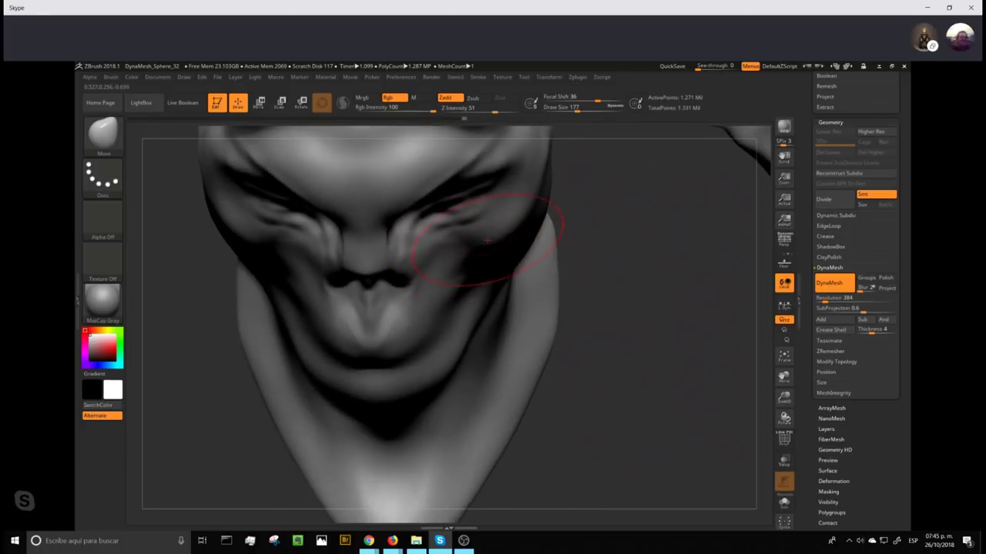
left_click_drag(571, 228, 528, 234)
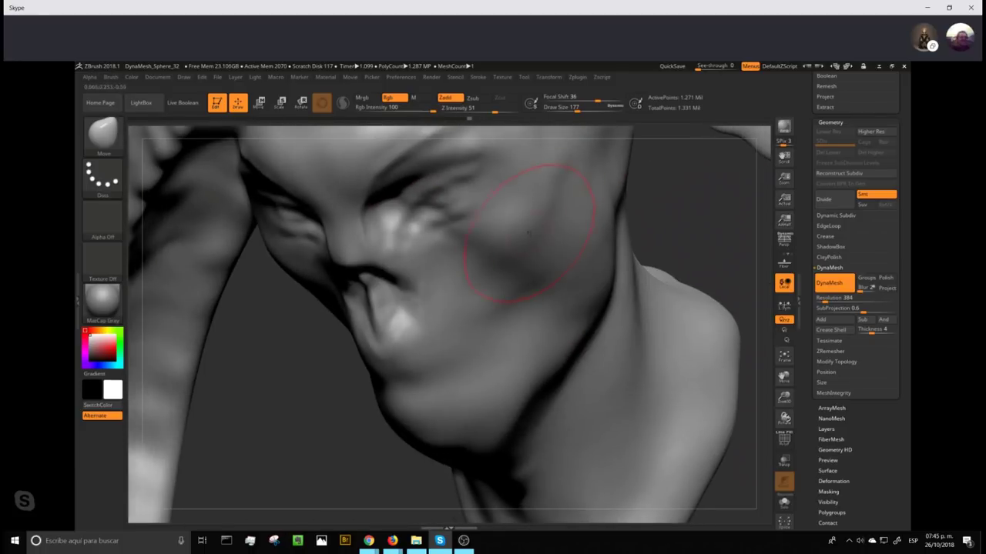
mouse_move(545, 309)
left_mouse_down()
mouse_move(542, 288)
mouse_move(559, 269)
left_mouse_up()
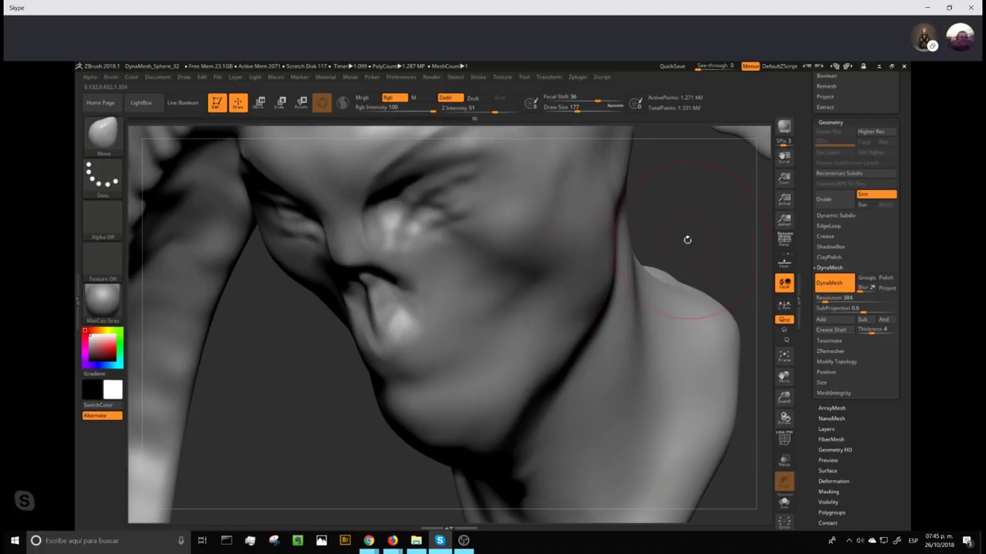
left_click_drag(687, 239, 639, 304)
right_click_drag(650, 315, 707, 178, "ctrl")
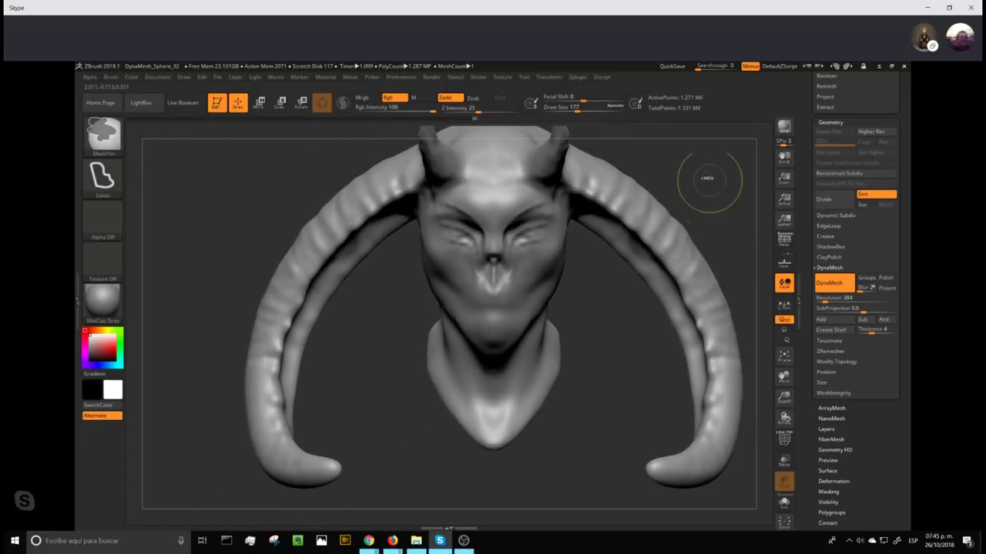
left_click_drag(709, 178, 718, 221, "ctrl")
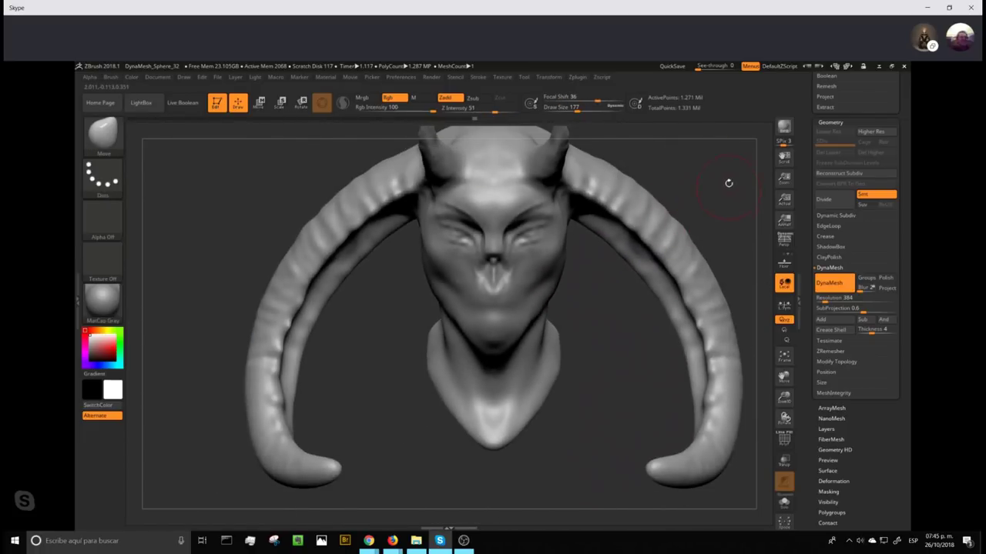
right_click_drag(728, 183, 688, 276, "ctrl")
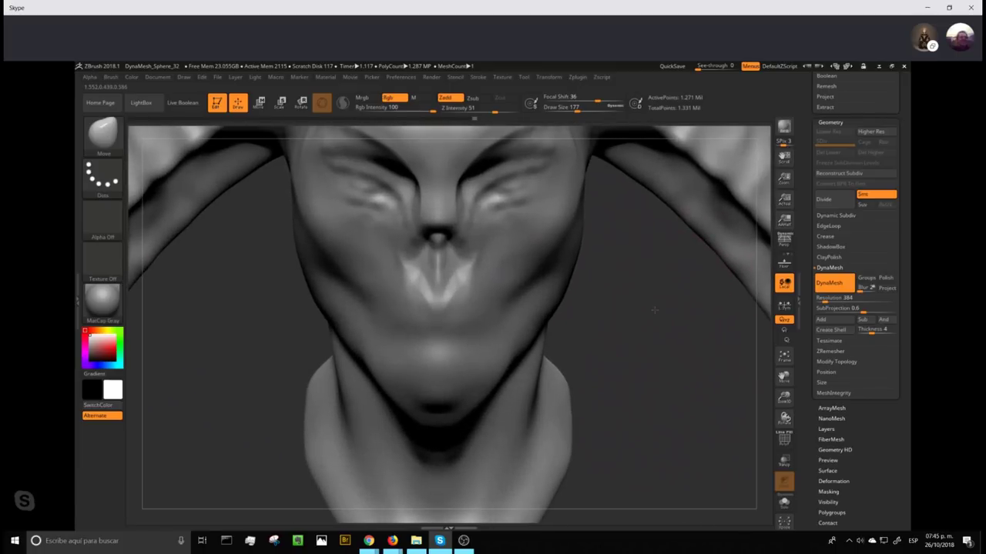
key("b")
key("s")
key("t")
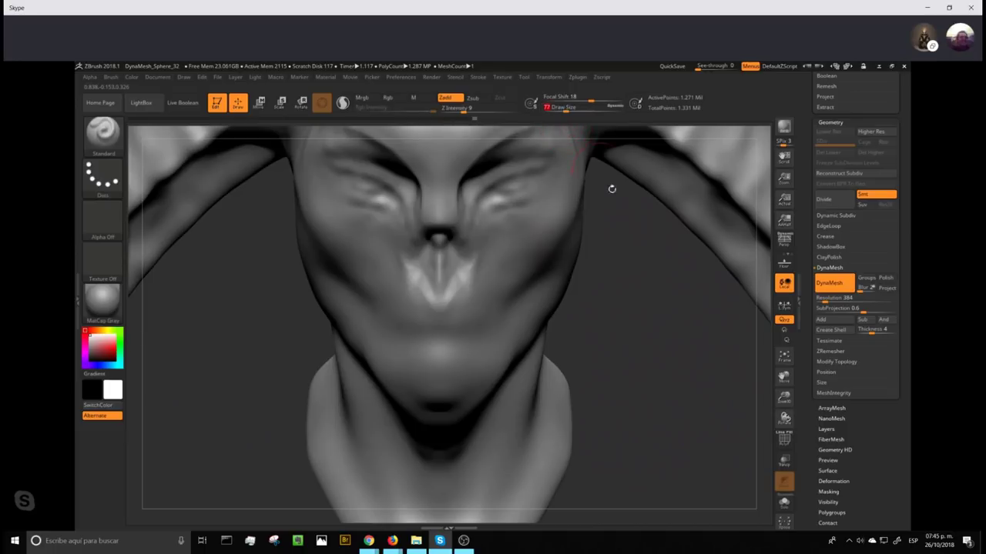
left_click_drag(663, 314, 656, 304)
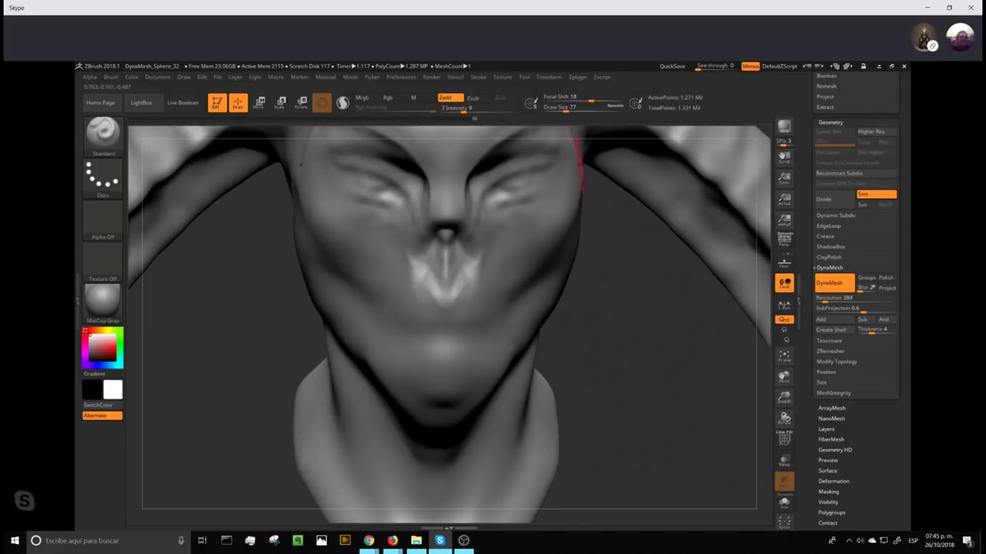
- Carve vertical mouth grooves down to the chin with DamStandard at focal shift 49, draw size 104 and Z intensity 26, update the DynaMesh and smooth their tops
key("b")
key("d")
key("s")
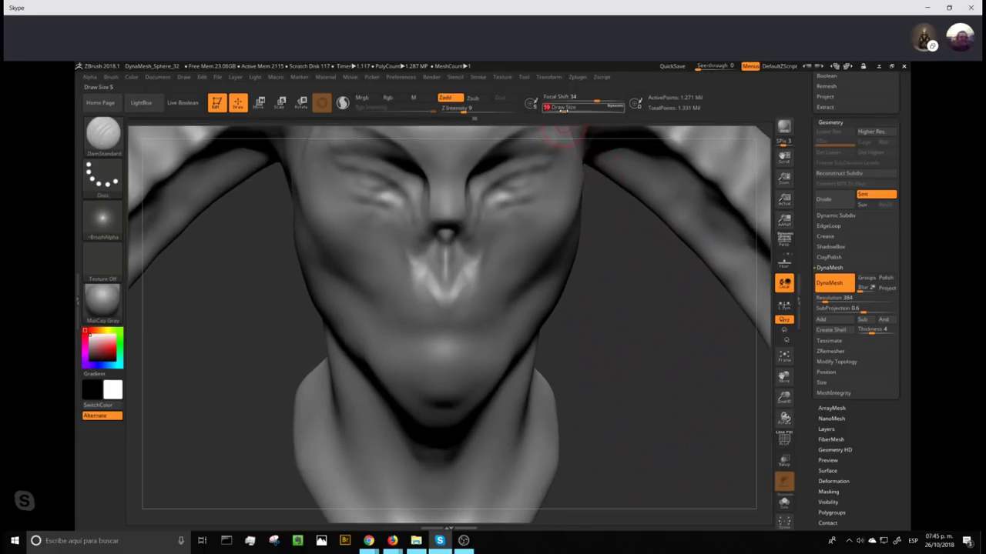
left_click_drag(596, 99, 569, 108)
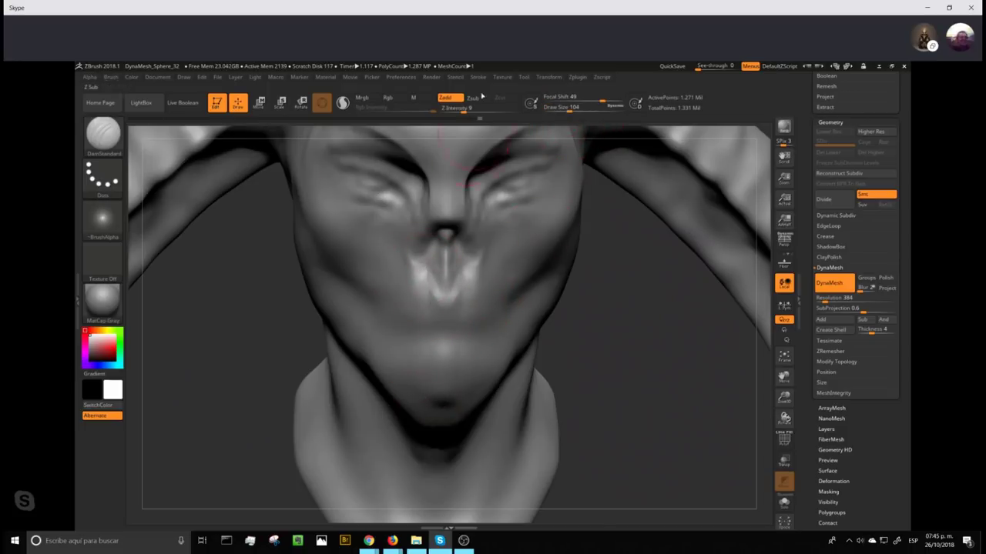
left_click_drag(465, 110, 479, 109)
left_click_drag(430, 266, 433, 426)
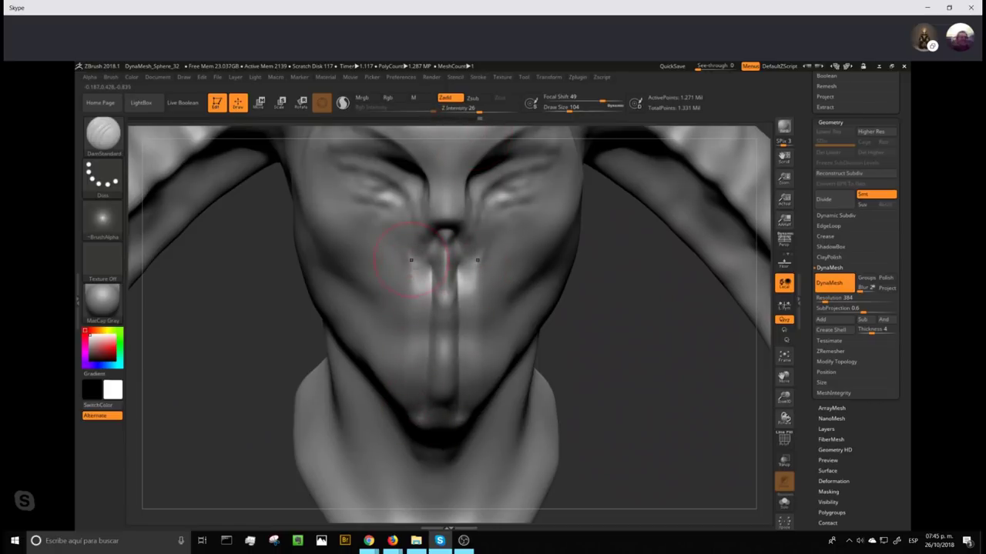
left_click_drag(411, 260, 412, 432)
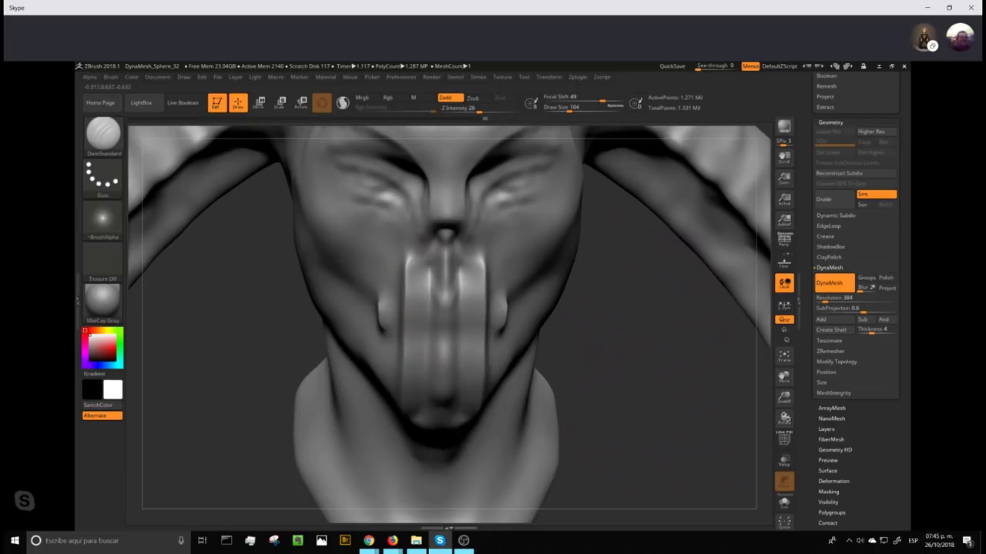
left_click_drag(633, 324, 646, 435, "ctrl")
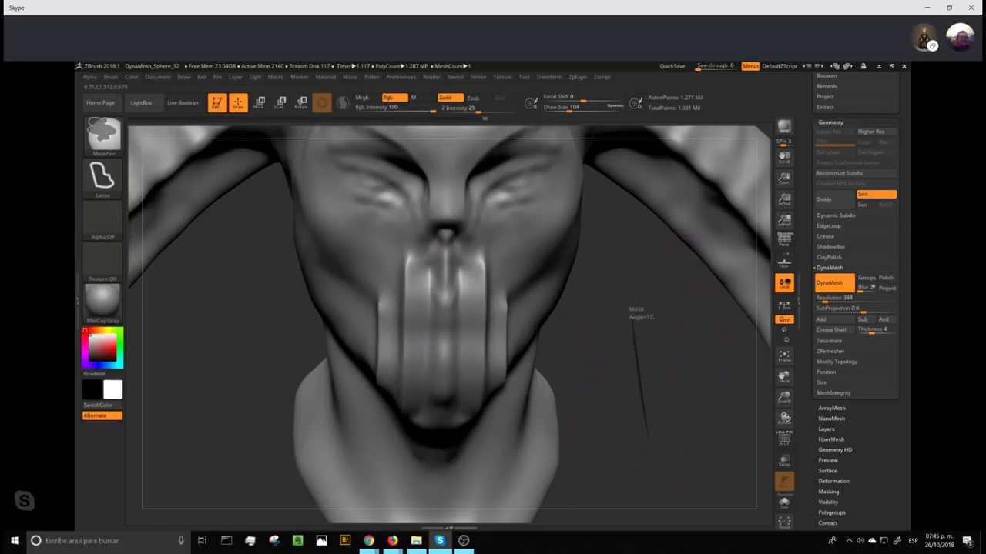
mouse_move(642, 335)
left_mouse_down("ctrl")
mouse_move(649, 343)
mouse_move(614, 172)
mouse_move(684, 260)
mouse_move(664, 259)
mouse_move(690, 374)
left_mouse_up("ctrl")
mouse_move(693, 279)
left_mouse_down()
mouse_move(585, 386)
mouse_move(572, 415)
mouse_move(584, 413)
left_mouse_up()
left_click_drag(416, 279, 437, 258, "shift")
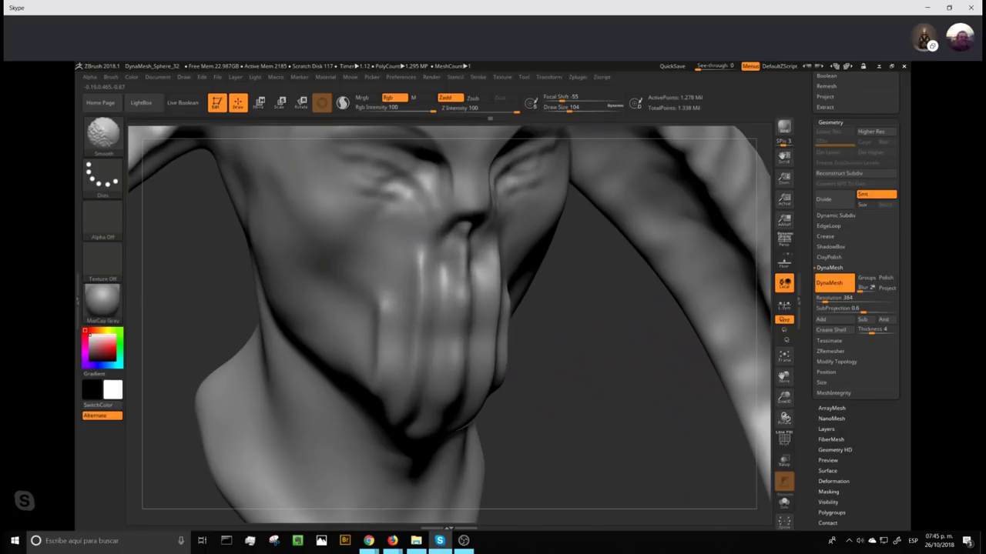
mouse_move(596, 375)
left_mouse_down()
mouse_move(647, 347)
mouse_move(618, 394)
mouse_move(628, 393)
mouse_move(577, 352)
left_mouse_up()
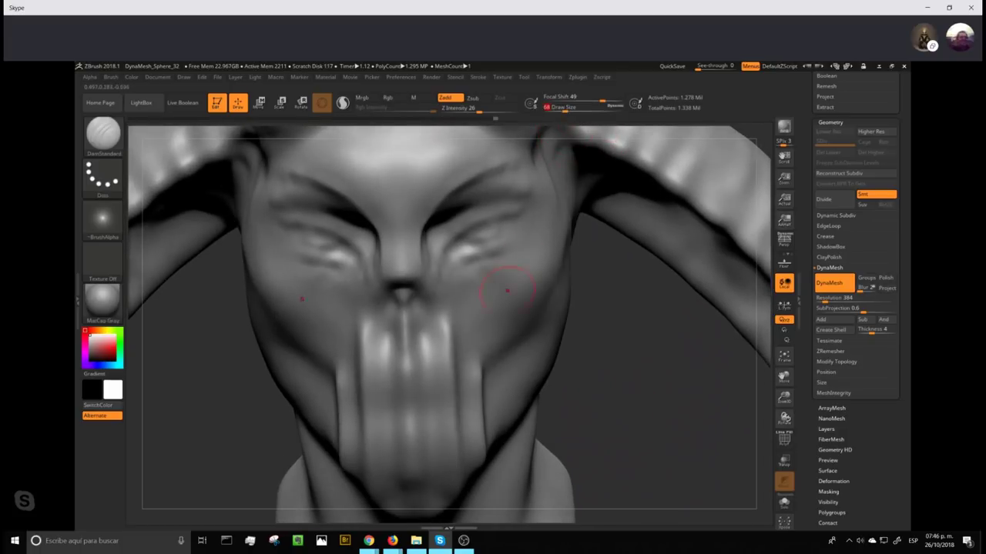
mouse_move(480, 362)
left_mouse_down()
mouse_move(487, 328)
mouse_move(512, 300)
left_mouse_up()
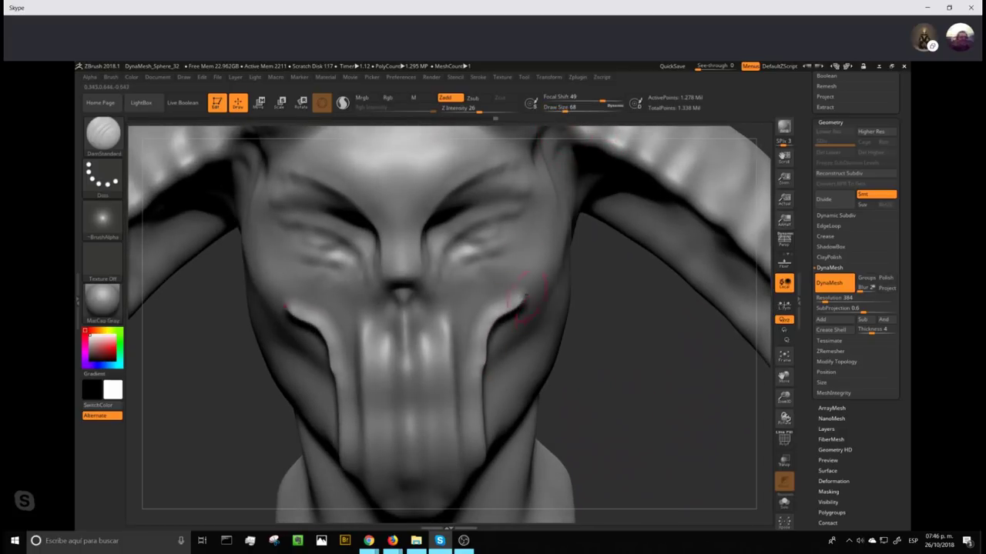
key("ctrl")
key("ctrl+z")
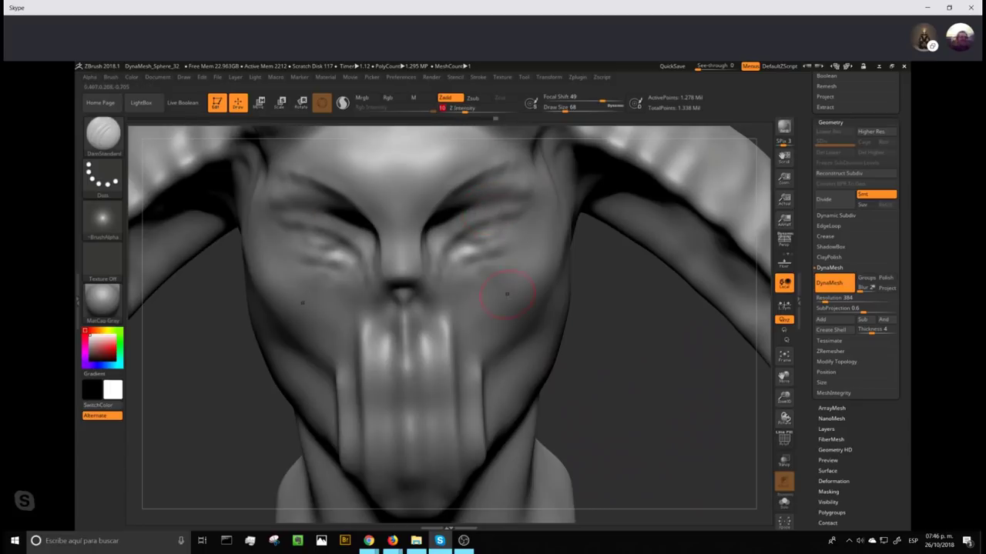
- Carve a curved crease from the outer mouth groove up into the cheek at draw size 68 and Z intensity 10, and update the DynaMesh
mouse_move(482, 368)
left_mouse_down()
mouse_move(488, 334)
mouse_move(522, 312)
left_mouse_up()
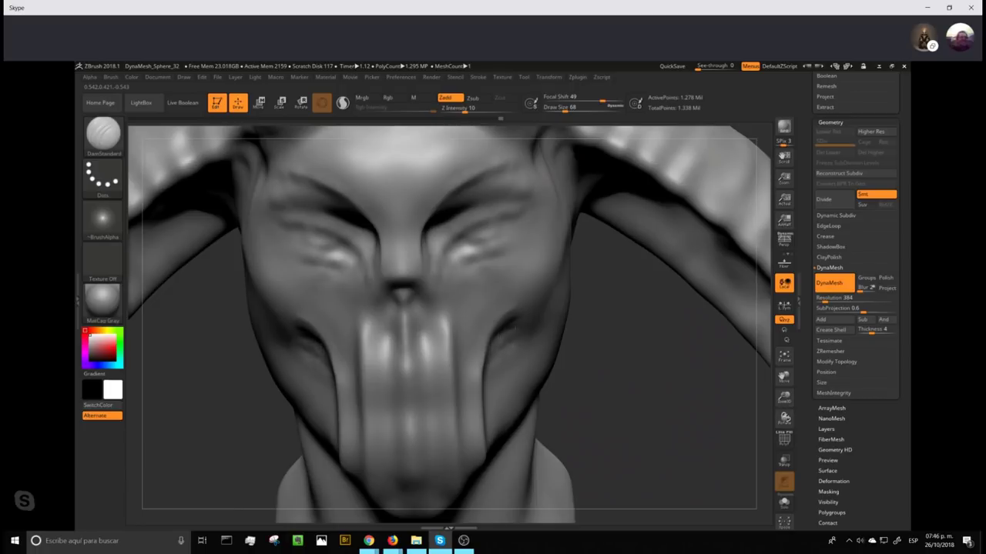
left_click_drag(652, 336, 654, 389, "ctrl")
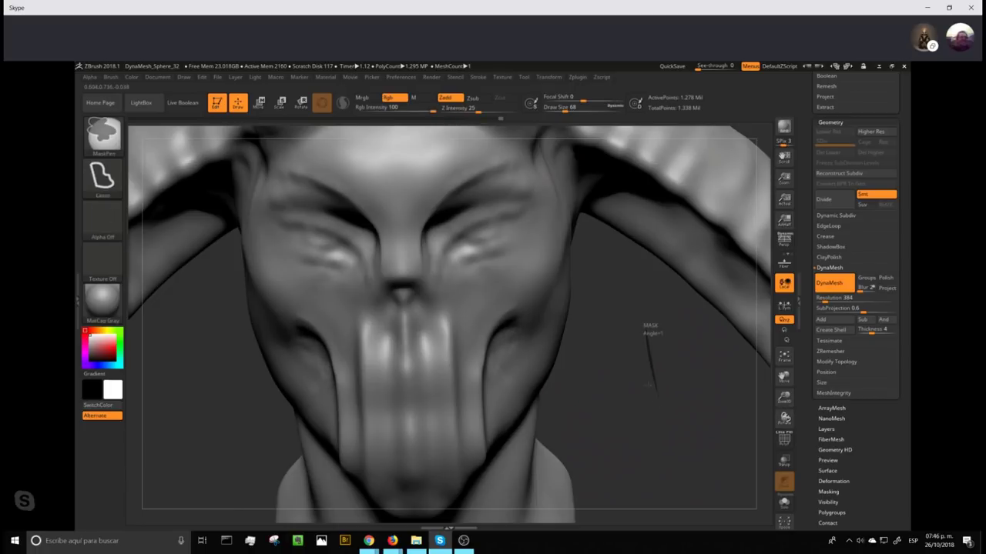
left_click_drag(652, 351, 497, 363, "ctrl")
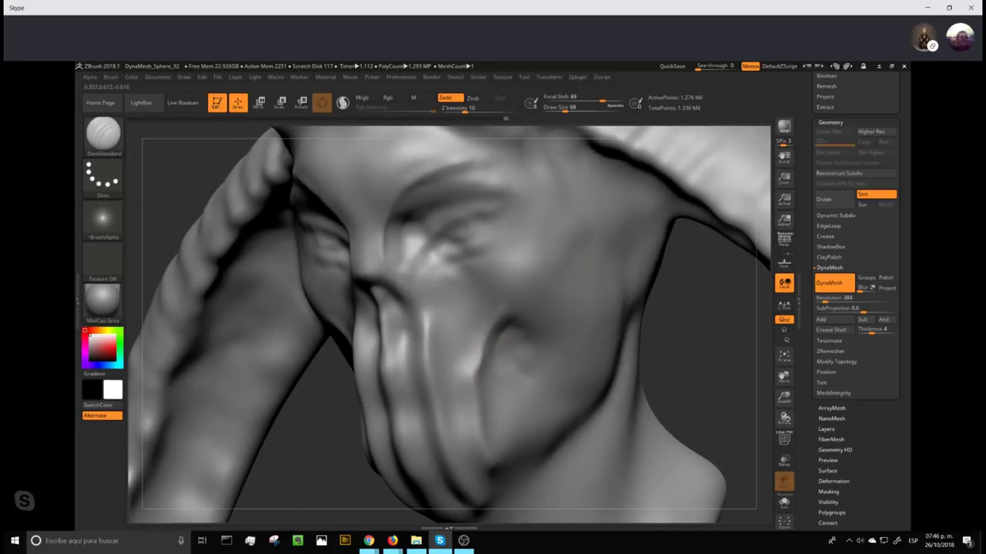
- Extend the cheek crease back toward the base of the large horn, deepen its full length at draw size 104, and update the DynaMesh
mouse_move(531, 309)
left_mouse_down()
mouse_move(557, 271)
mouse_move(650, 219)
mouse_move(675, 218)
left_mouse_up()
left_click(569, 108)
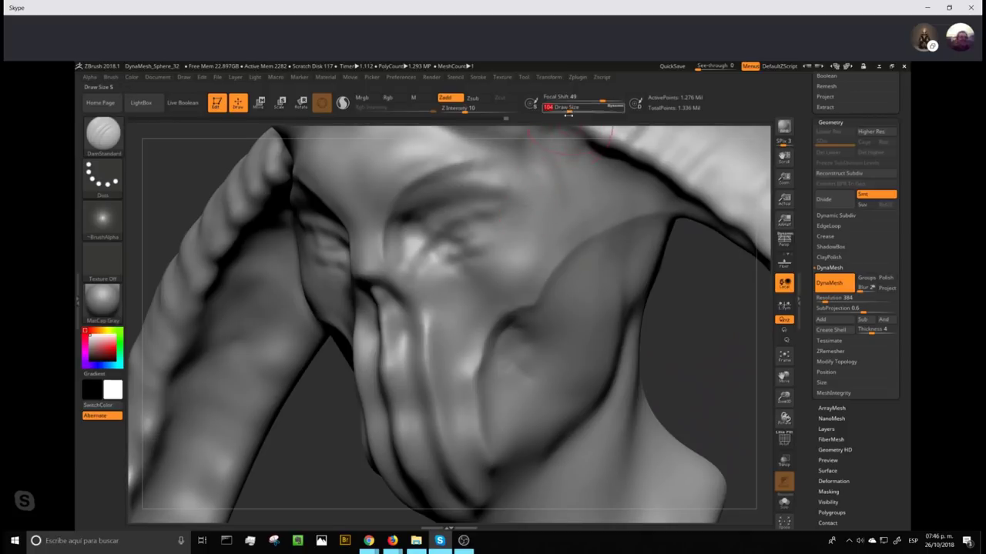
mouse_move(579, 259)
left_mouse_down()
mouse_move(521, 321)
mouse_move(529, 314)
left_mouse_up()
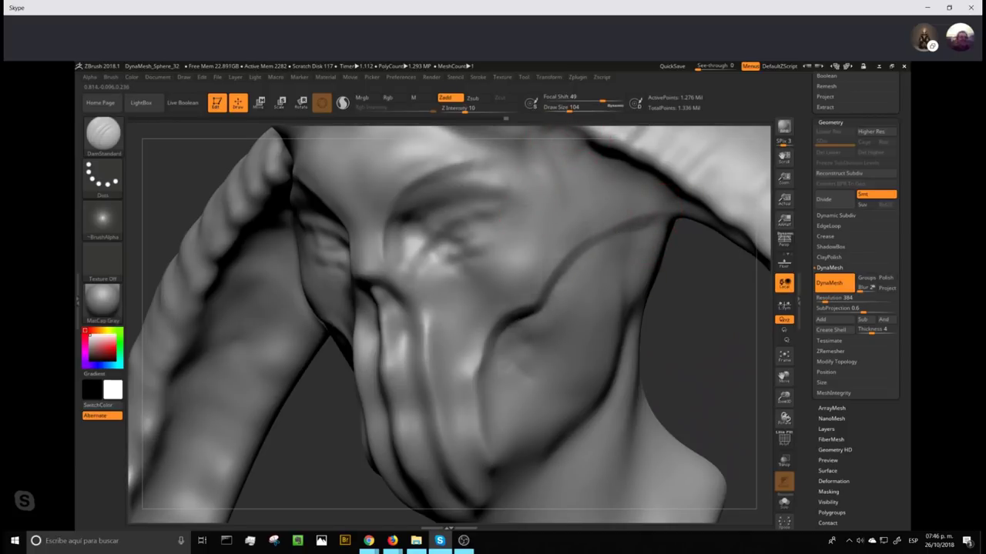
left_click_drag(564, 279, 587, 259)
left_click_drag(661, 218, 631, 225)
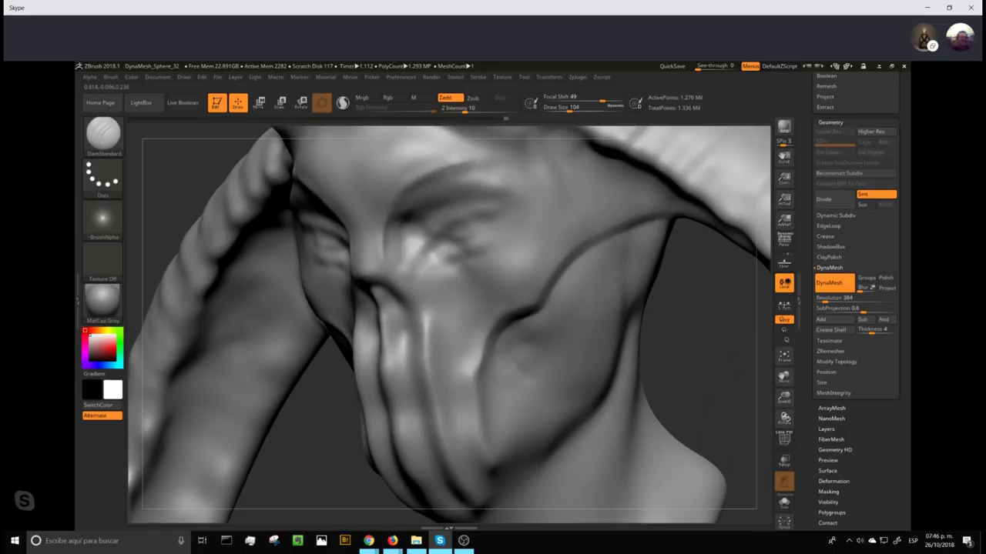
mouse_move(559, 275)
left_mouse_down()
mouse_move(502, 350)
mouse_move(499, 377)
left_mouse_up()
mouse_move(501, 336)
left_mouse_down()
mouse_move(482, 397)
mouse_move(487, 438)
mouse_move(478, 374)
mouse_move(514, 308)
left_mouse_up()
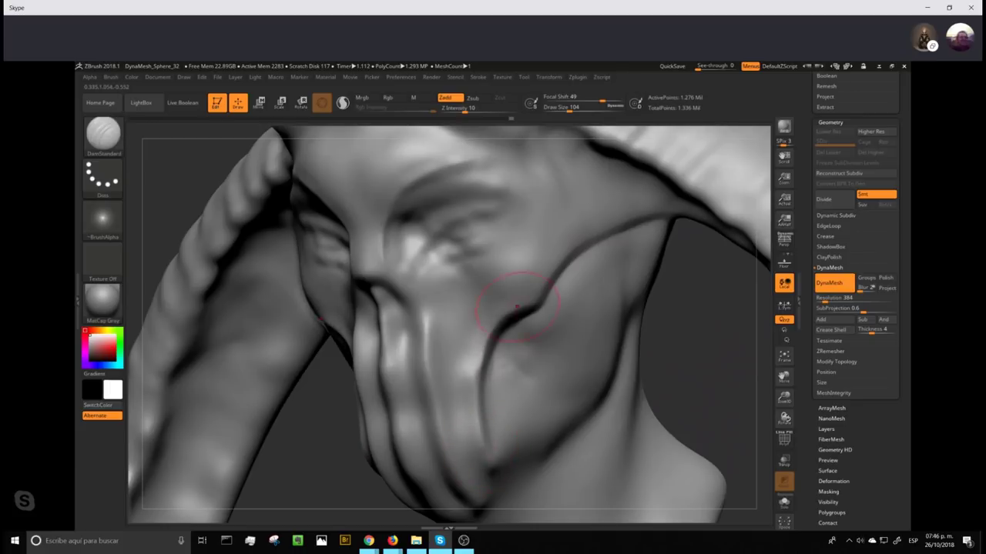
mouse_move(697, 307)
left_mouse_down("ctrl")
mouse_move(702, 391)
mouse_move(724, 356)
left_mouse_up("ctrl")
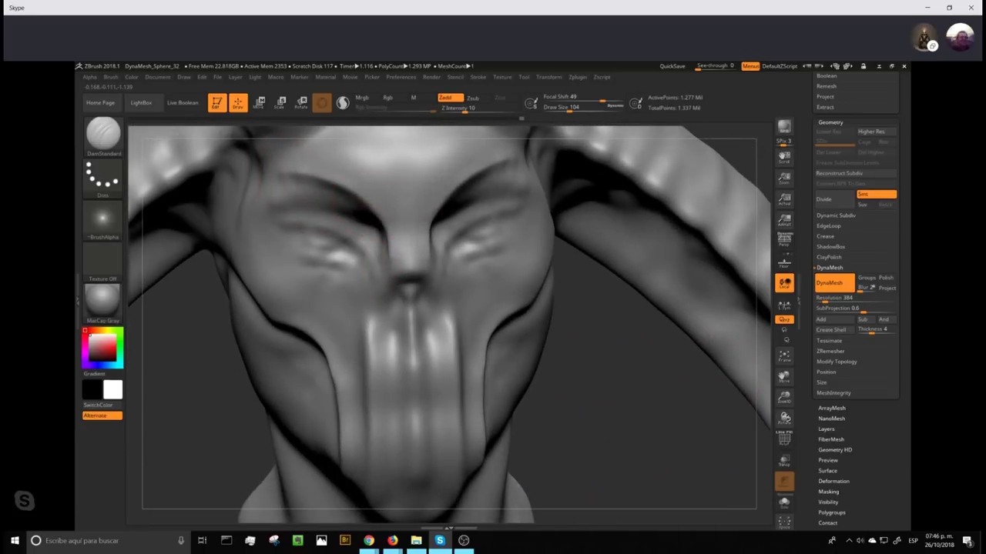
- Sharpen the creases under the nose and between the mouth grooves at draw size 56, and update the DynaMesh
left_click(563, 108)
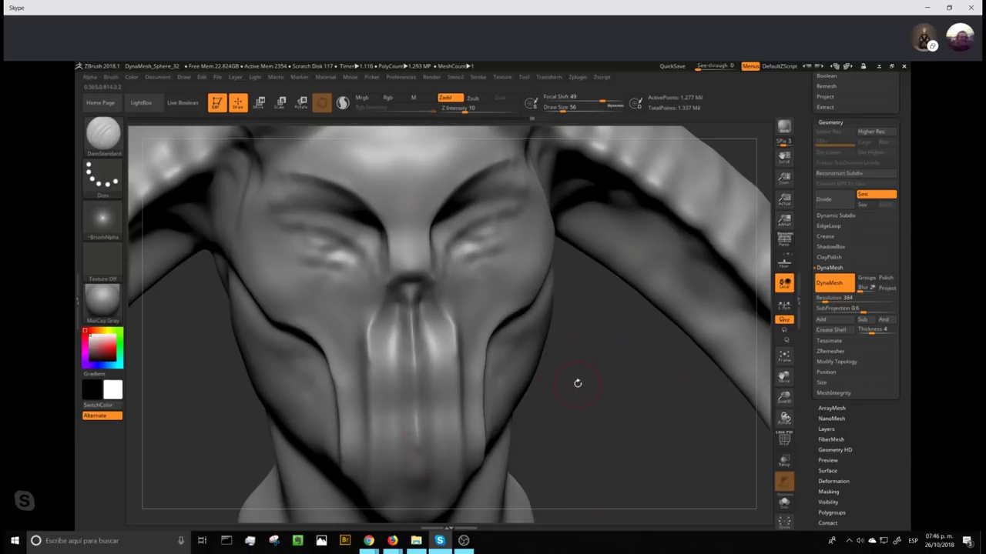
left_click_drag(592, 364, 595, 461, "ctrl")
key("f")
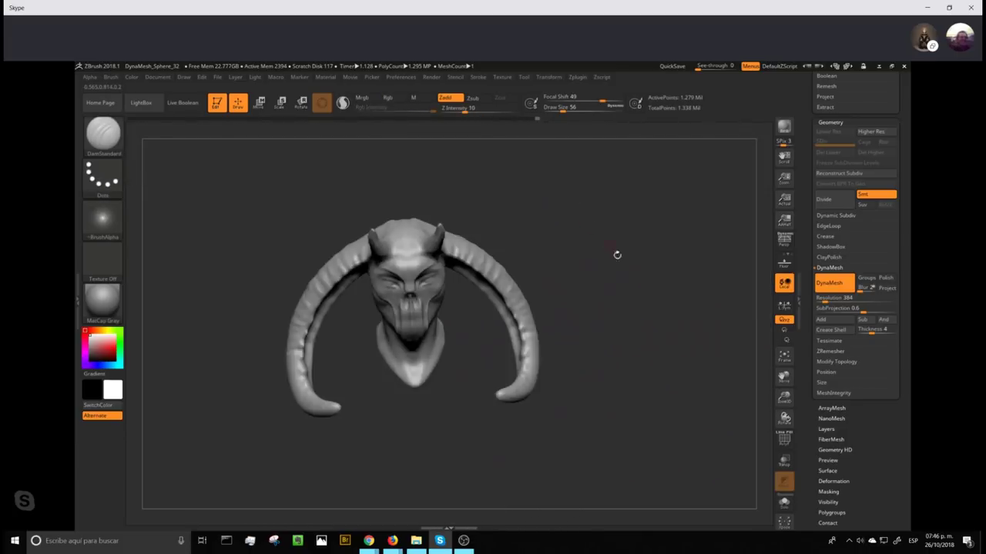
- Pull the mouth area forward in profile with the Move brush at draw size 197
left_click_drag(618, 253, 618, 380)
key("b")
key("m")
key("v")
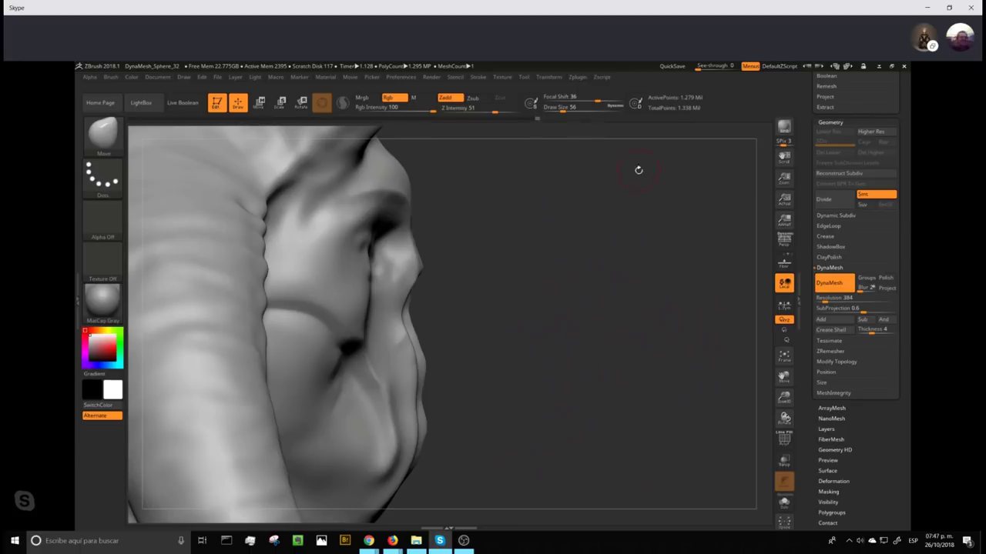
left_click_drag(563, 107, 580, 109)
left_click_drag(421, 401, 433, 398)
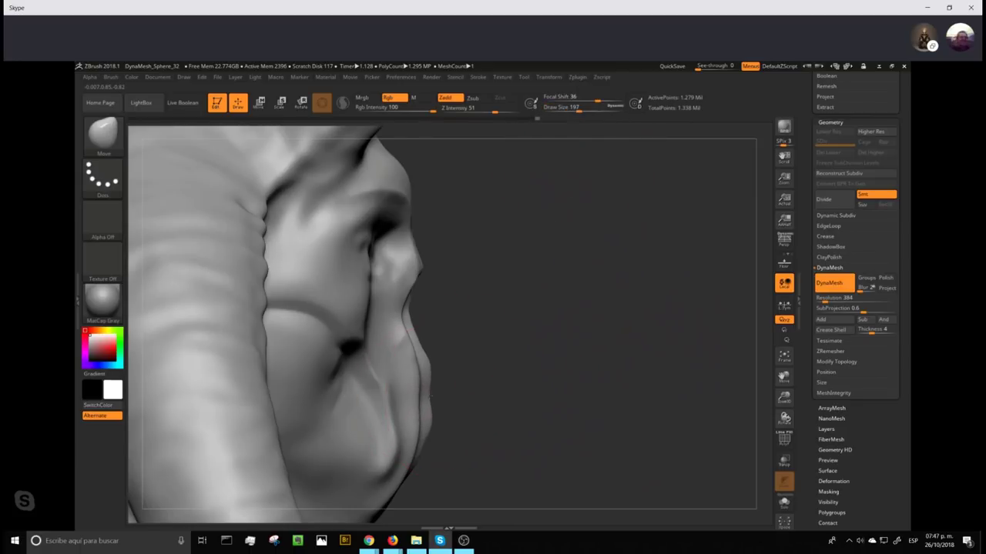
- Push in the area below the nose and bulge the mouth forward in profile at draw size 124, and update the DynaMesh
left_click_drag(579, 110, 573, 109)
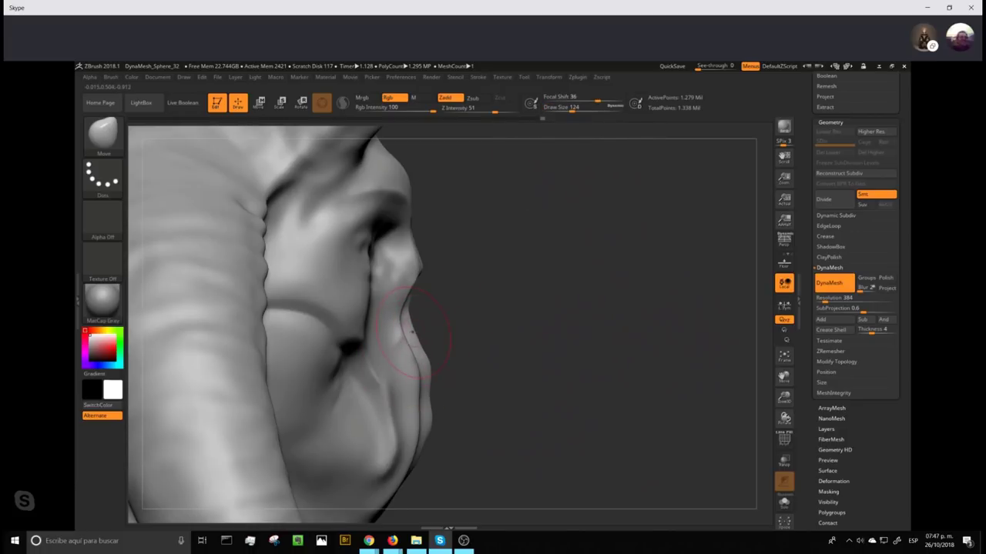
mouse_move(412, 332)
left_mouse_down()
mouse_move(429, 394)
mouse_move(438, 391)
mouse_move(424, 406)
left_mouse_up()
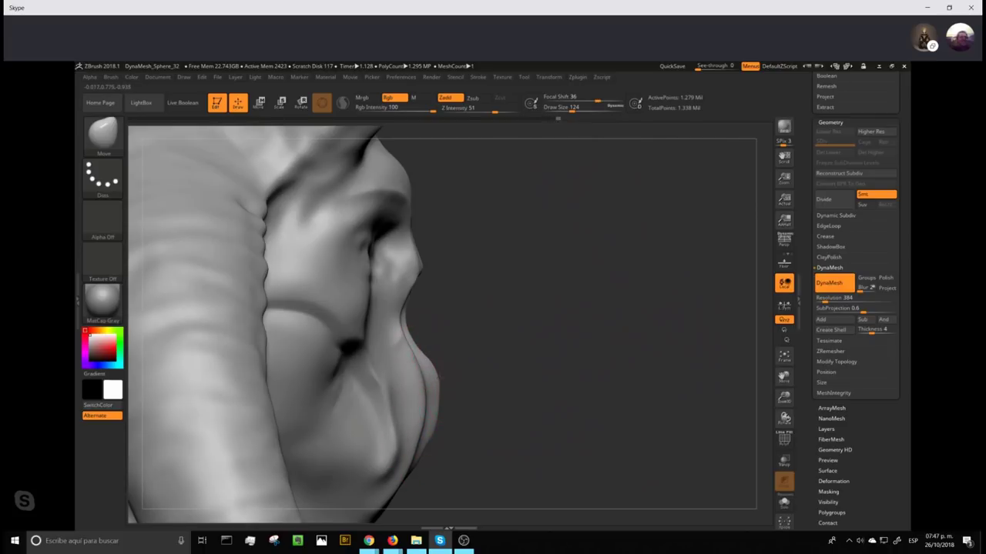
left_click_drag(534, 343, 499, 338)
left_click_drag(436, 308, 396, 308)
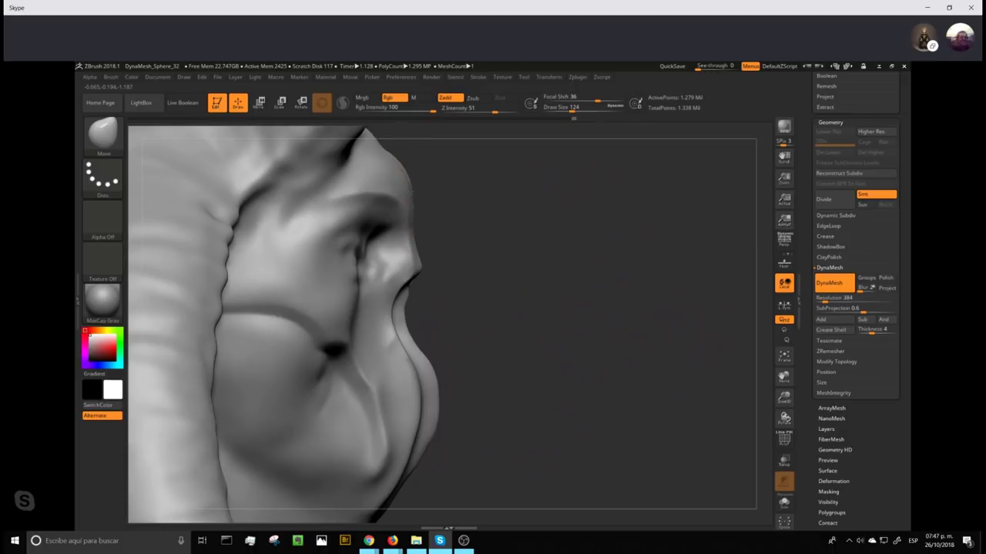
mouse_move(616, 238)
left_mouse_down()
mouse_move(635, 265)
mouse_move(630, 416)
left_mouse_up()
key("f")
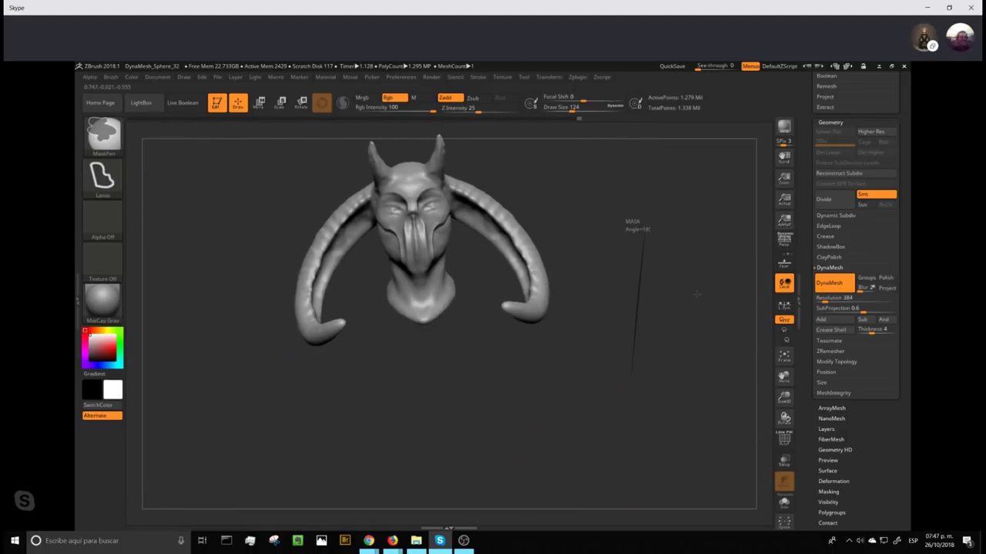
- Sculpt a raised fold around the outer and lower eye with the Standard brush at focal shift 50, draw size 49 and Z intensity 19
mouse_move(699, 269)
left_mouse_down()
mouse_move(682, 288)
mouse_move(699, 296)
mouse_move(691, 401)
mouse_move(675, 430)
mouse_move(682, 280)
mouse_move(682, 313)
mouse_move(646, 276)
left_mouse_up()
key("b")
key("s")
key("t")
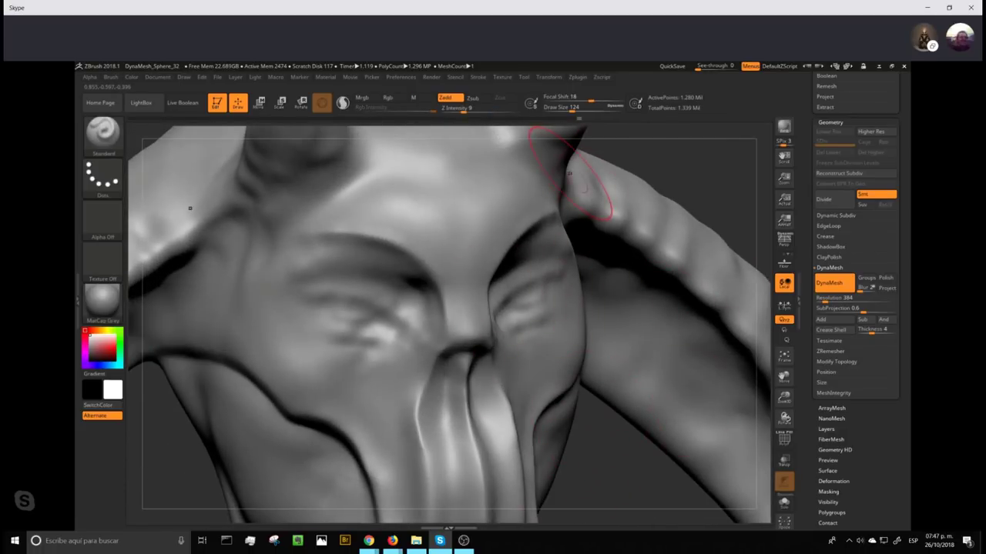
mouse_move(572, 108)
left_mouse_down()
mouse_move(563, 109)
mouse_move(603, 99)
left_mouse_up()
left_click_drag(315, 289, 310, 289)
left_click(556, 109)
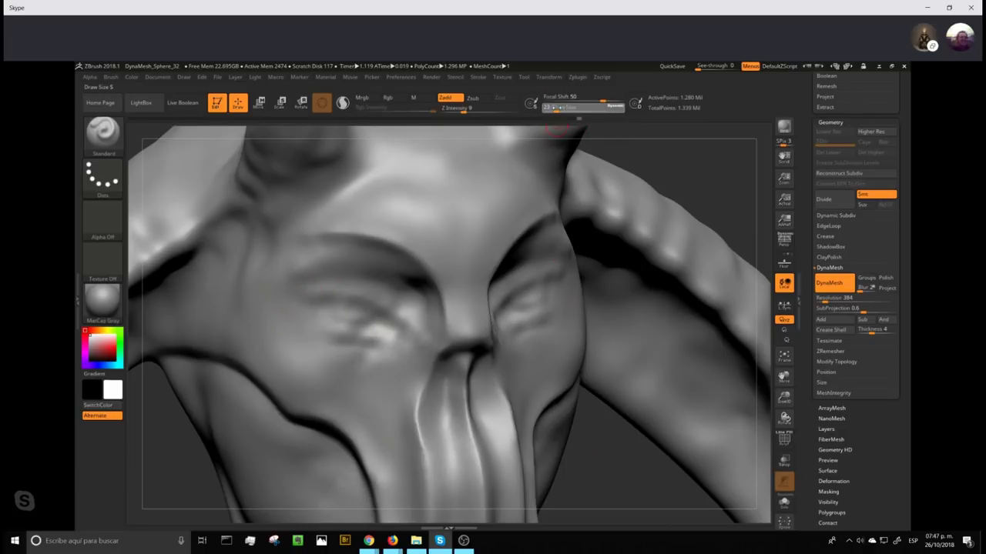
type("49")
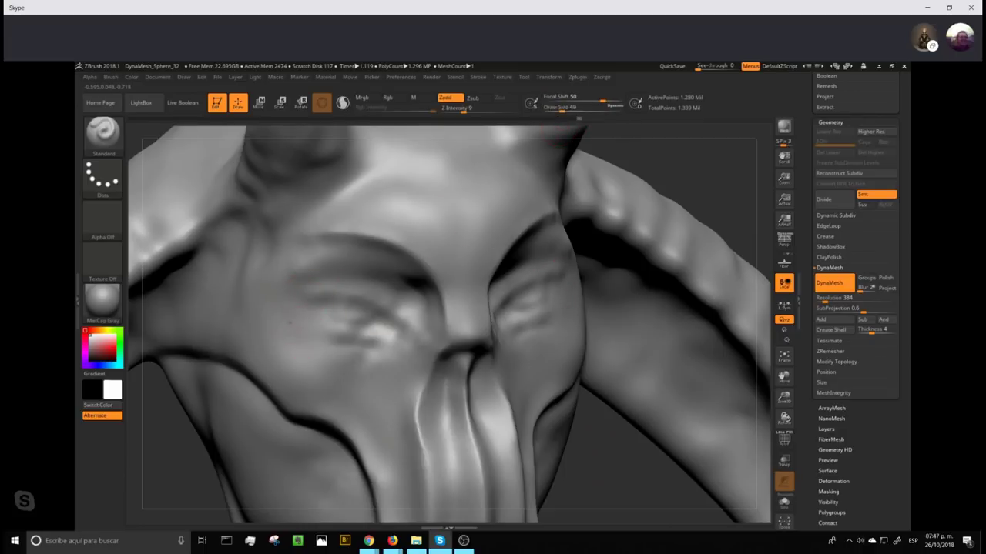
left_click(462, 108)
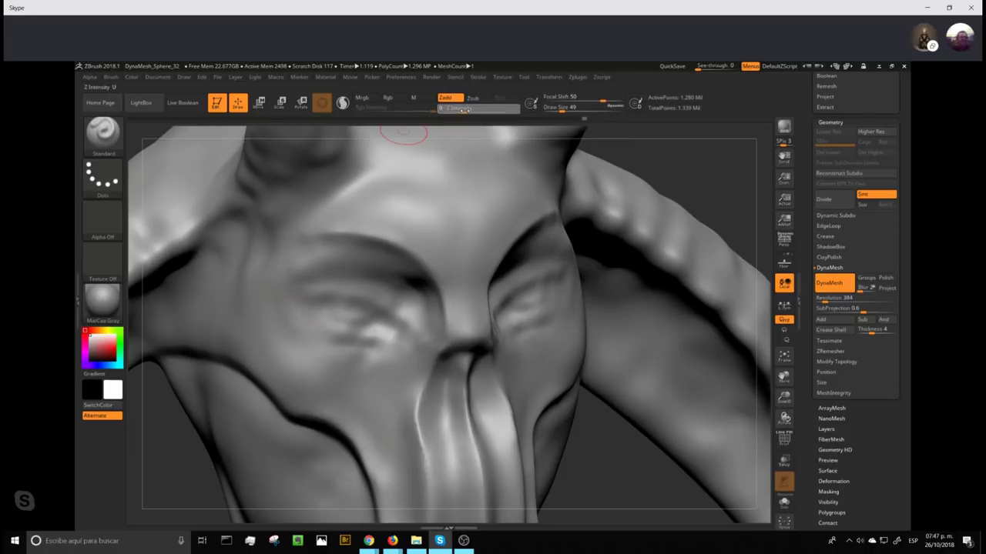
type("19")
mouse_move(290, 283)
left_mouse_down()
mouse_move(285, 325)
mouse_move(312, 339)
mouse_move(333, 329)
left_mouse_up()
- Define the upper and lower eye rims at draw size 29, and smooth the area between the eye and nose at draw size 77
left_click(568, 109)
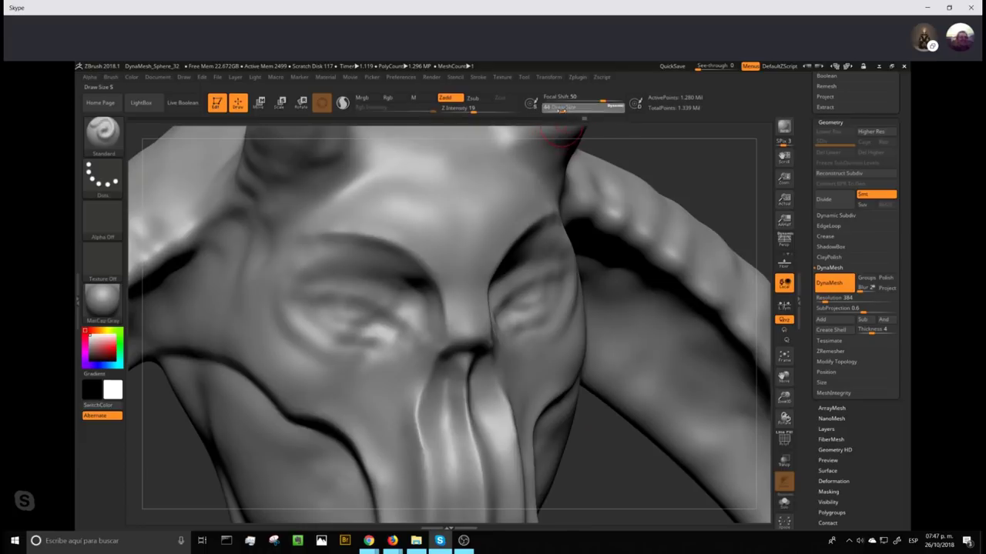
type("29")
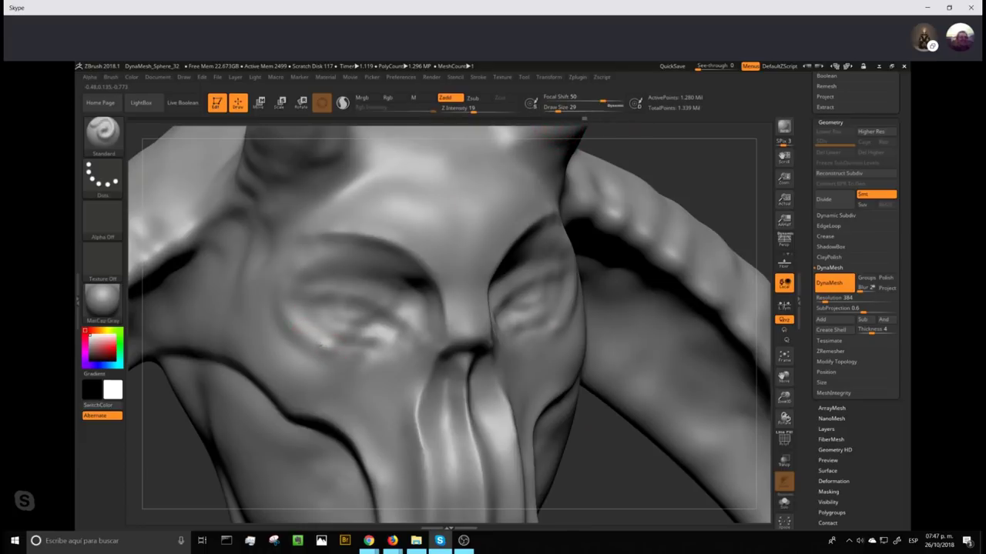
left_click_drag(304, 280, 363, 285)
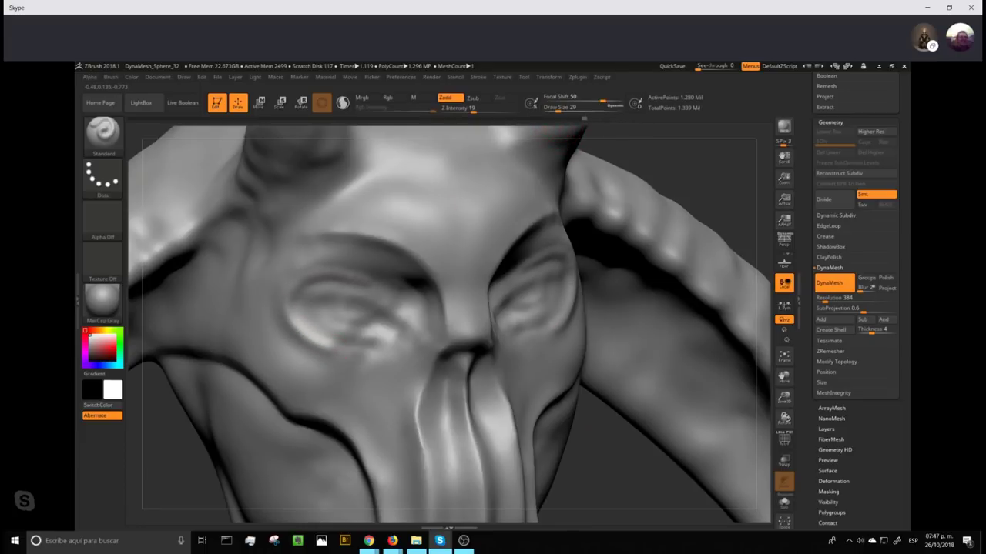
left_click_drag(390, 335, 324, 357)
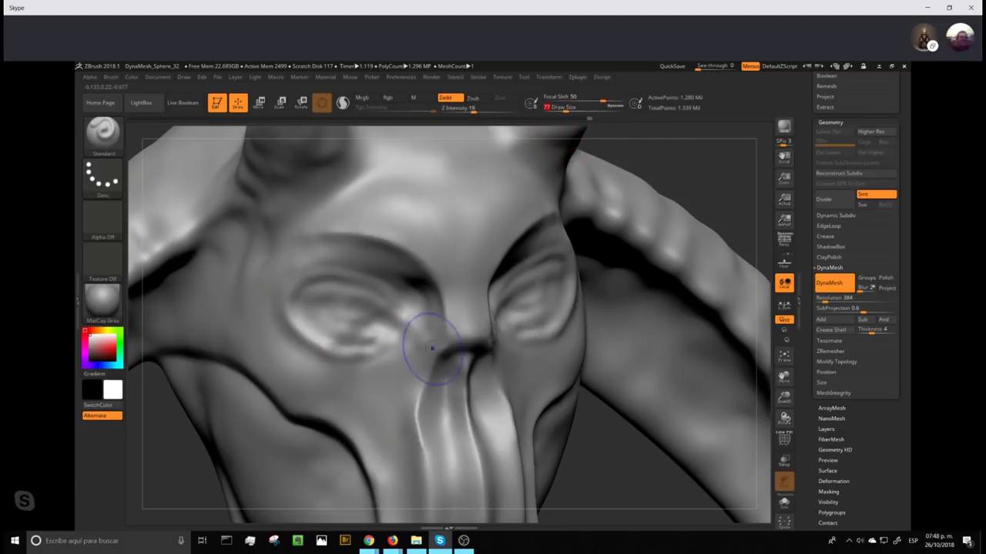
key("shift")
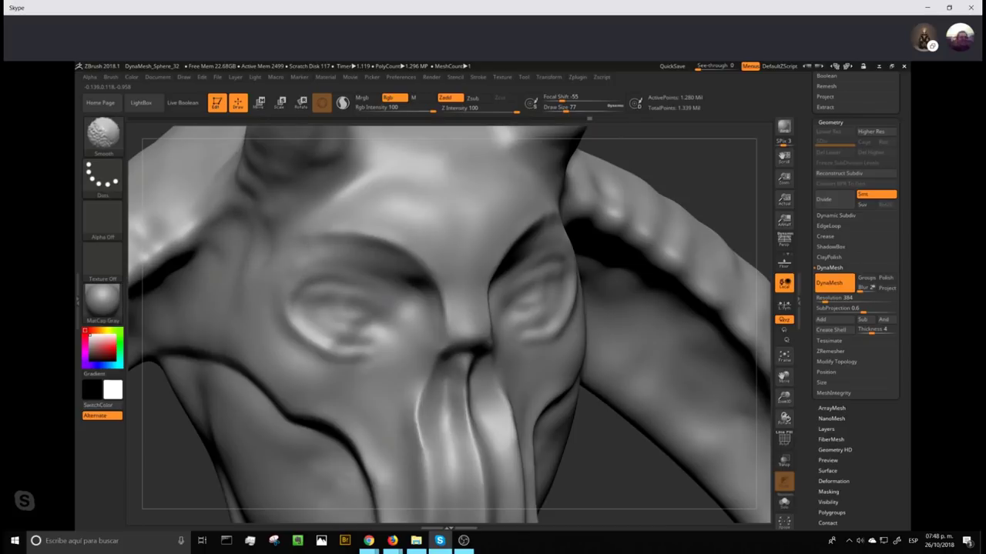
key("shift")
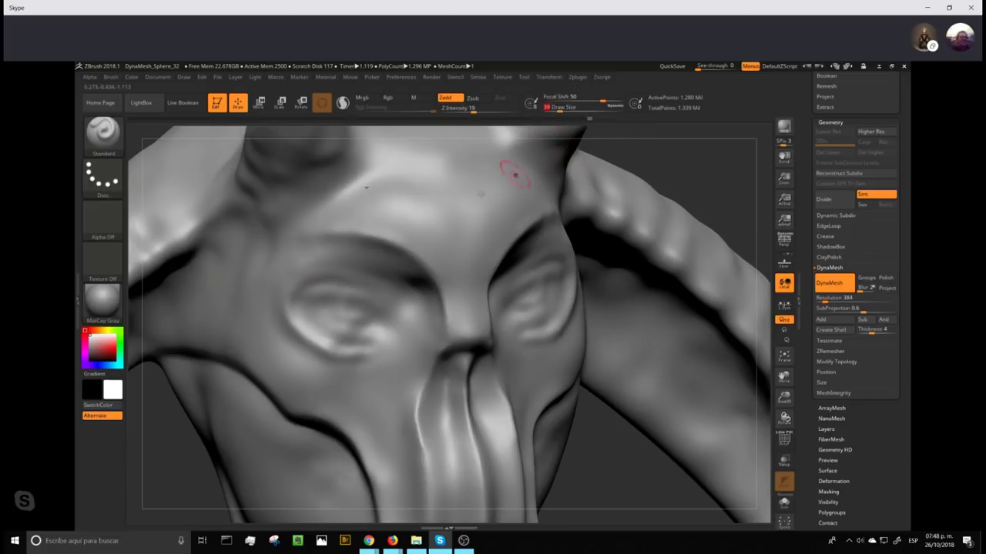
- Mask the inside of both eye shapes with the MaskPen and a FreeHand stroke at draw size 39, and invert the mask
key("ctrl")
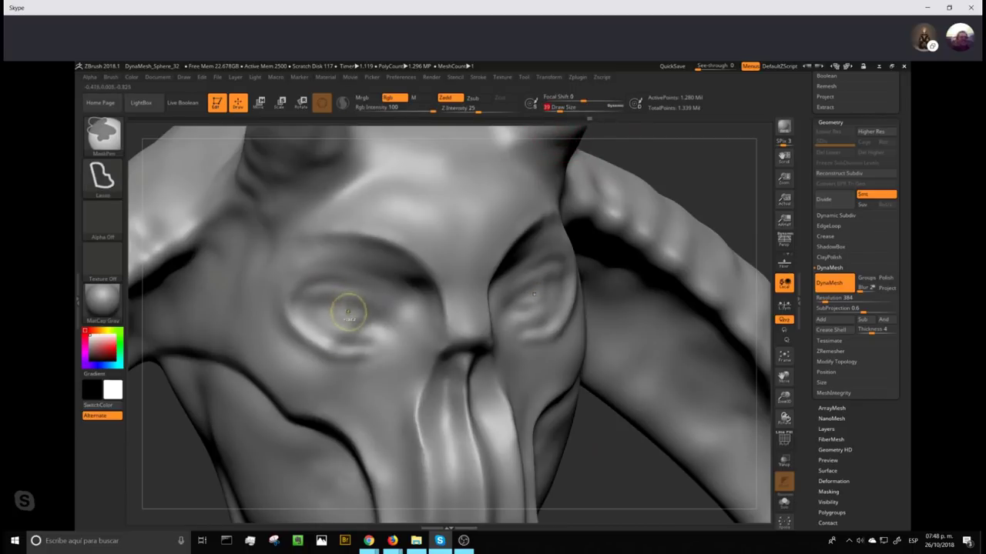
left_click(102, 176)
left_click(247, 185)
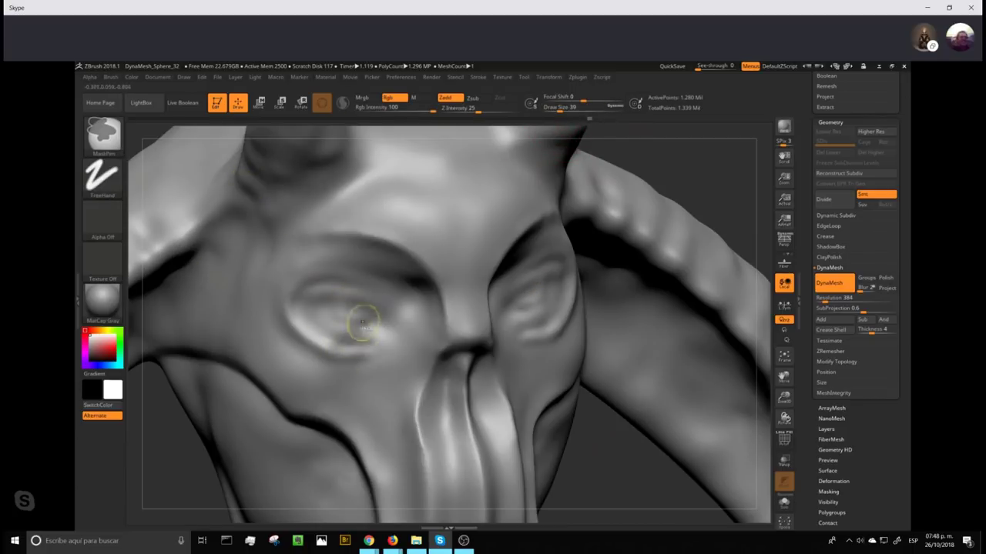
mouse_move(385, 321)
left_mouse_down("ctrl")
mouse_move(319, 321)
mouse_move(307, 302)
mouse_move(362, 305)
left_mouse_up("ctrl")
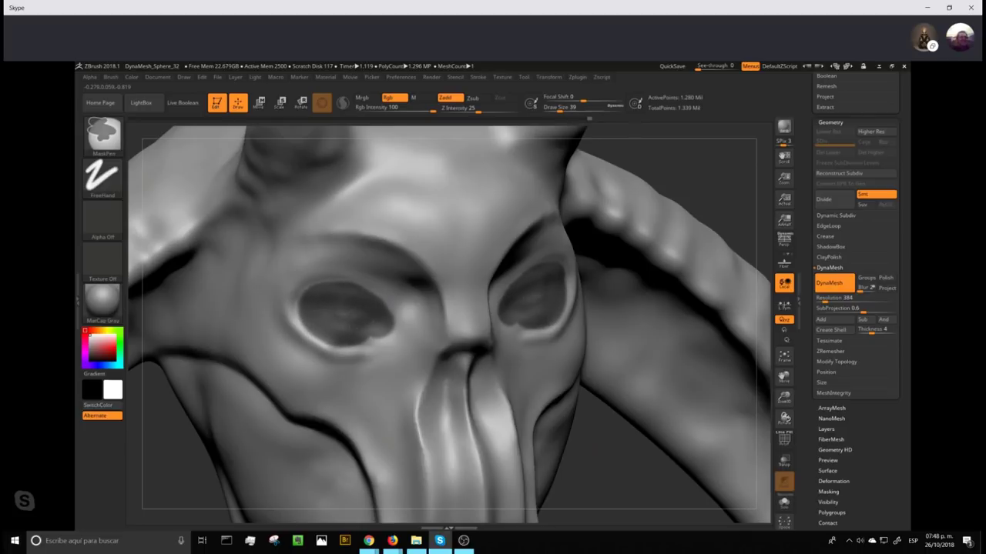
mouse_move(324, 343)
left_mouse_down("ctrl")
mouse_move(297, 310)
mouse_move(320, 289)
left_mouse_up("ctrl")
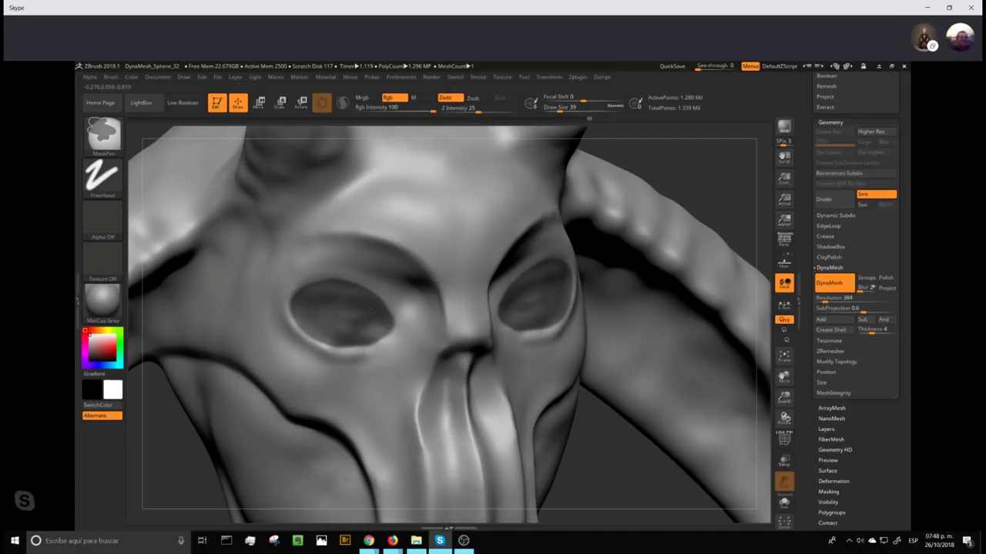
left_click(607, 479, "ctrl")
- Push the unmasked eye areas back into the head with a transpose line drawn outward from the eye
left_click_drag(749, 220, 385, 131)
left_click(259, 103)
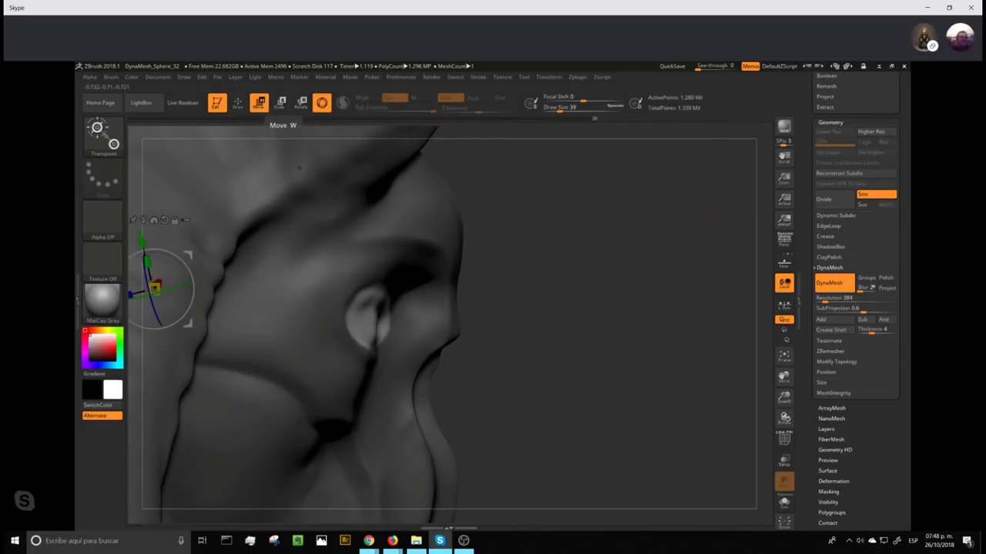
left_click_drag(579, 323, 667, 209)
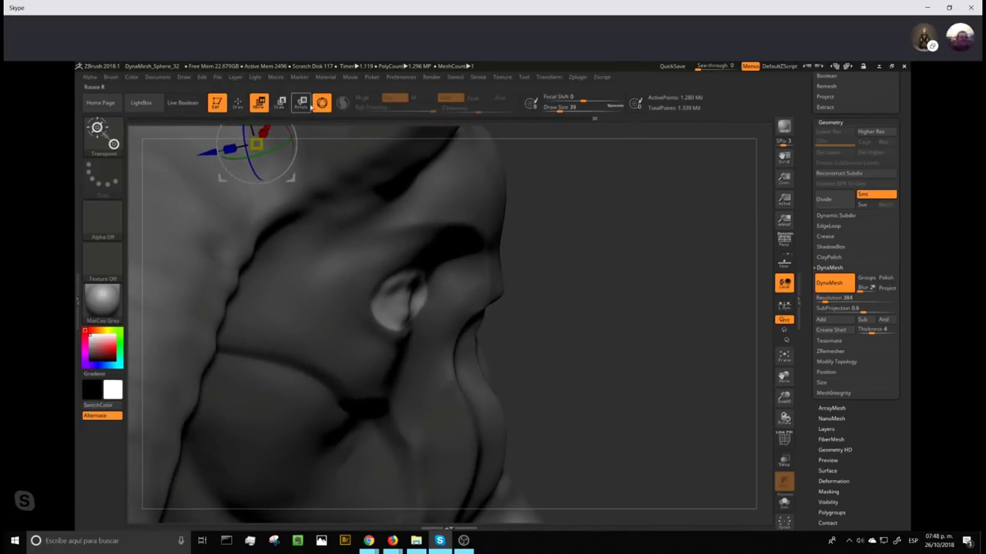
left_click(322, 104)
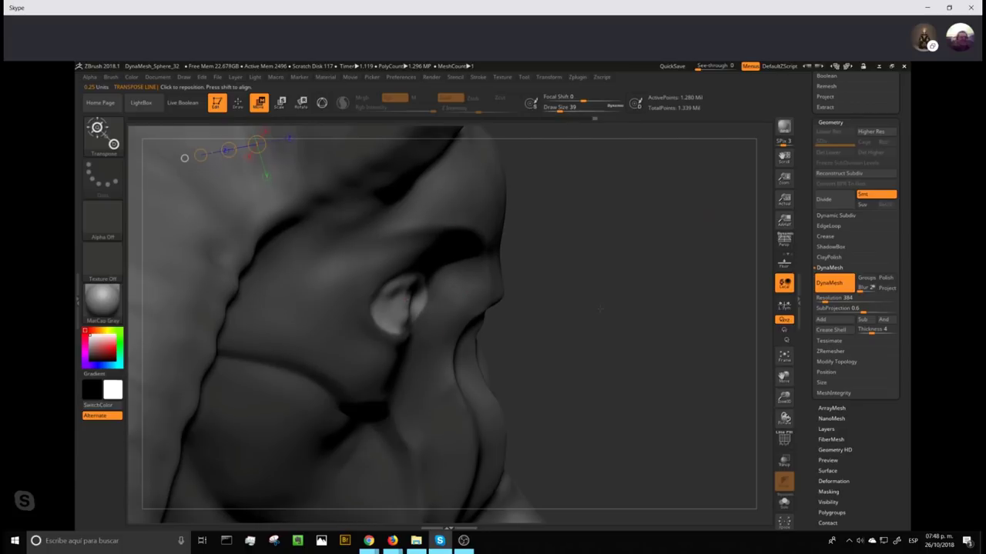
left_click_drag(585, 262, 605, 324)
left_click_drag(540, 370, 588, 286, "alt")
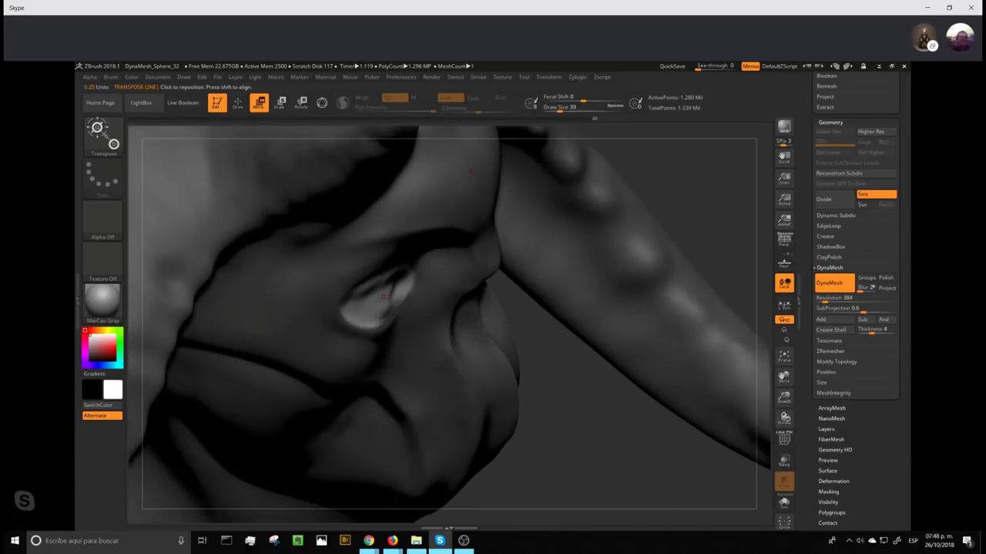
left_click_drag(383, 296, 603, 450)
left_click_drag(485, 371, 486, 366)
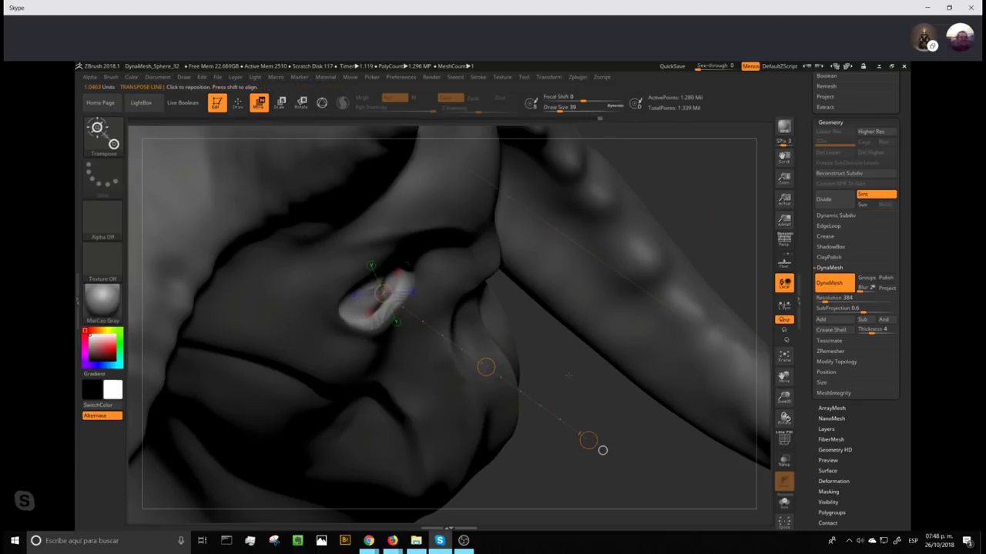
- Reset the gizmo's mesh orientation and nudge the unmasked eyes slightly toward the nose and downward
left_click_drag(568, 375, 401, 381)
left_click_drag(670, 358, 612, 338, "alt")
key("q")
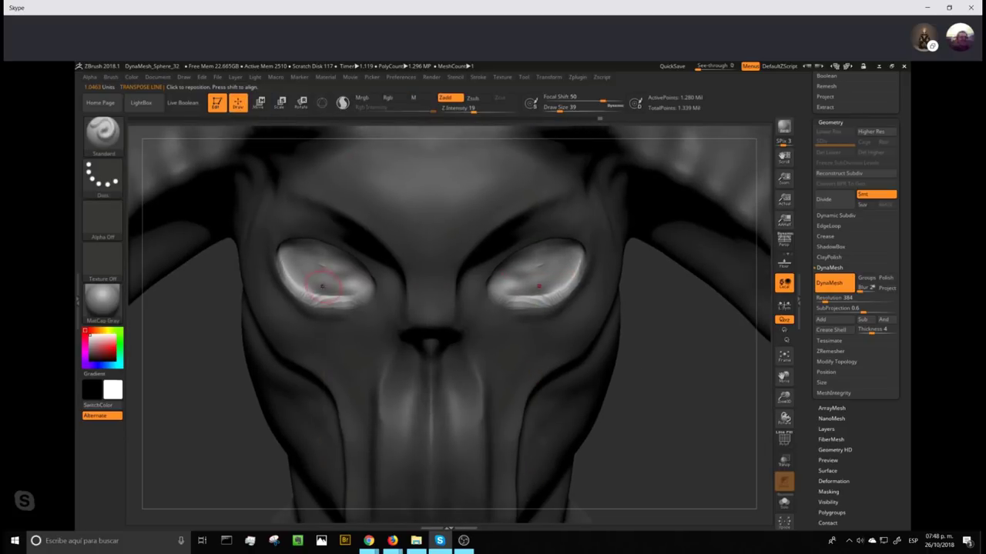
left_click(260, 102)
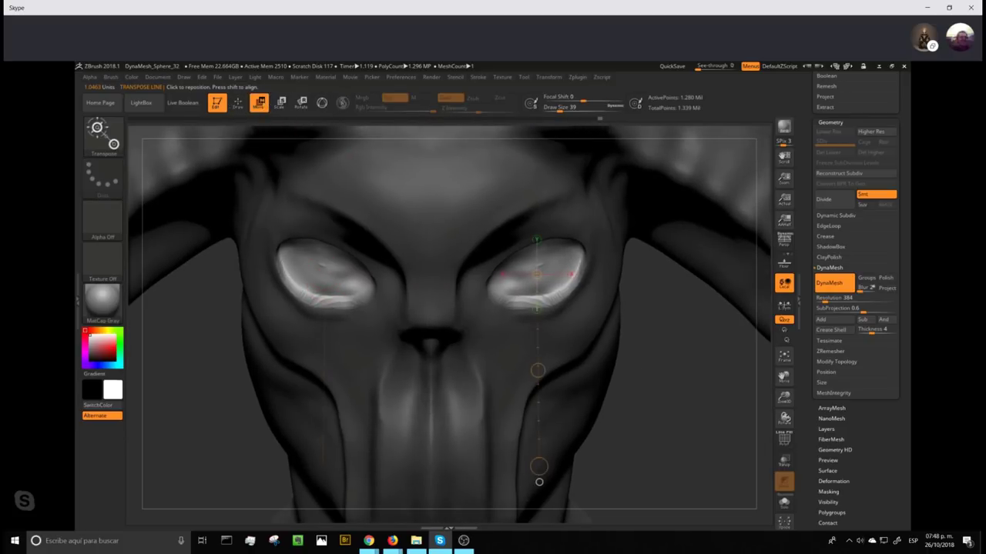
left_click(323, 102)
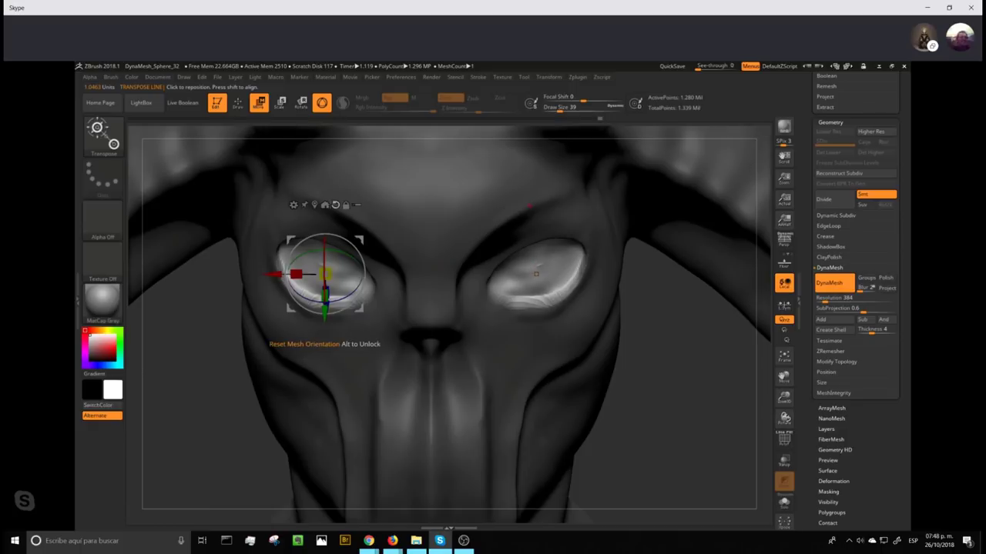
left_click(335, 205, "alt")
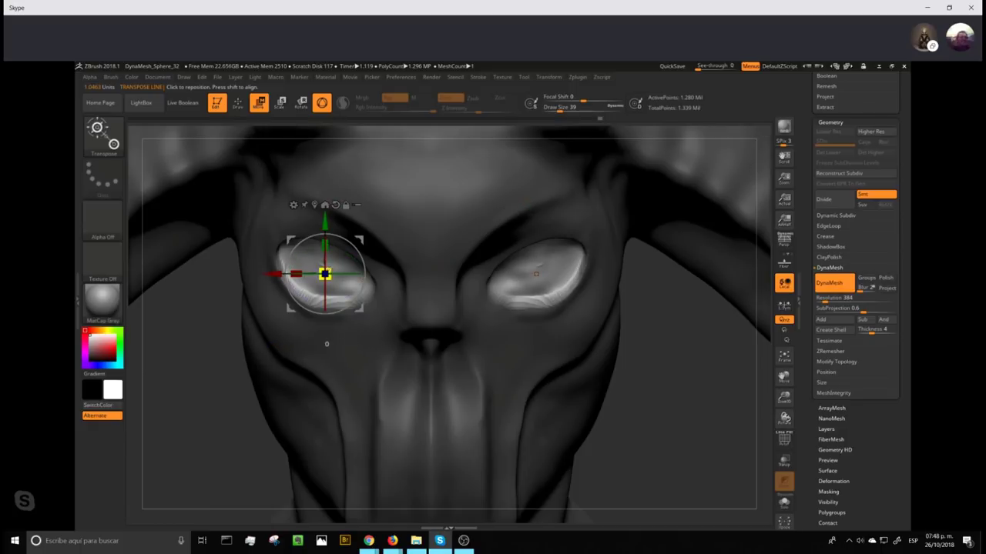
left_click_drag(324, 273, 285, 273)
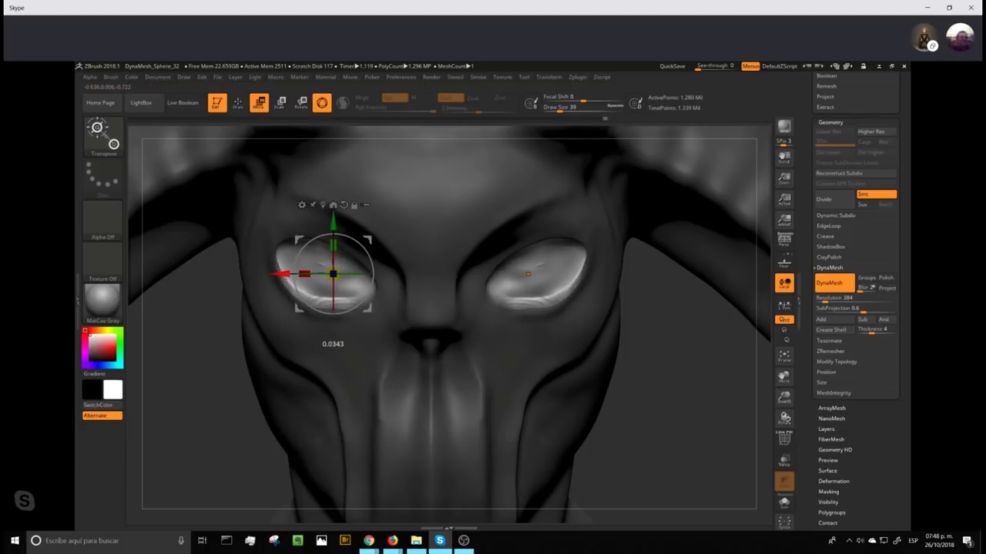
left_click_drag(333, 221, 333, 227)
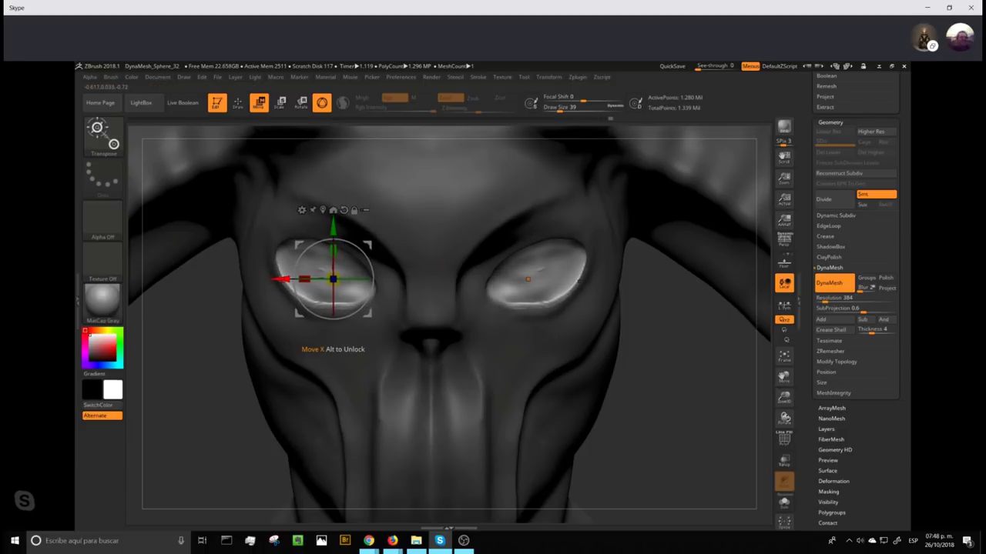
left_click_drag(333, 279, 335, 278)
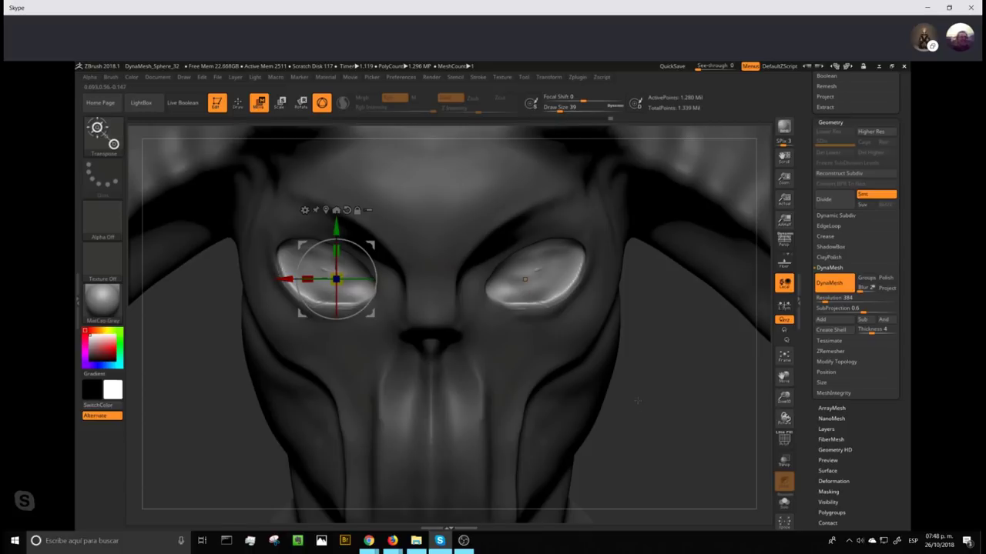
- Clear the mask to update the DynaMesh, and smooth the eye surfaces and their inner edges at draw size 44
mouse_move(680, 344)
left_mouse_down("ctrl")
mouse_move(667, 465)
mouse_move(657, 459)
left_mouse_up("ctrl")
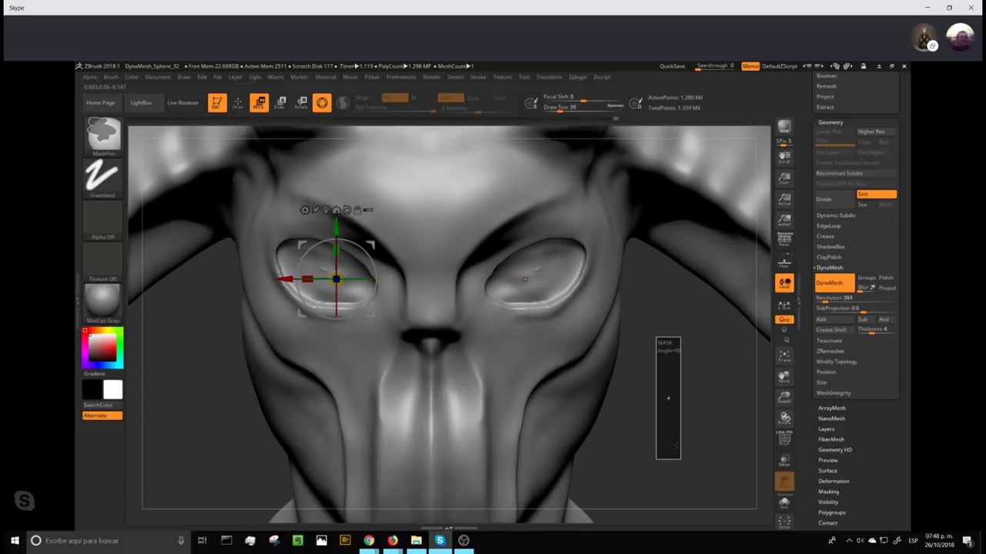
left_click_drag(685, 419, 692, 328, "ctrl")
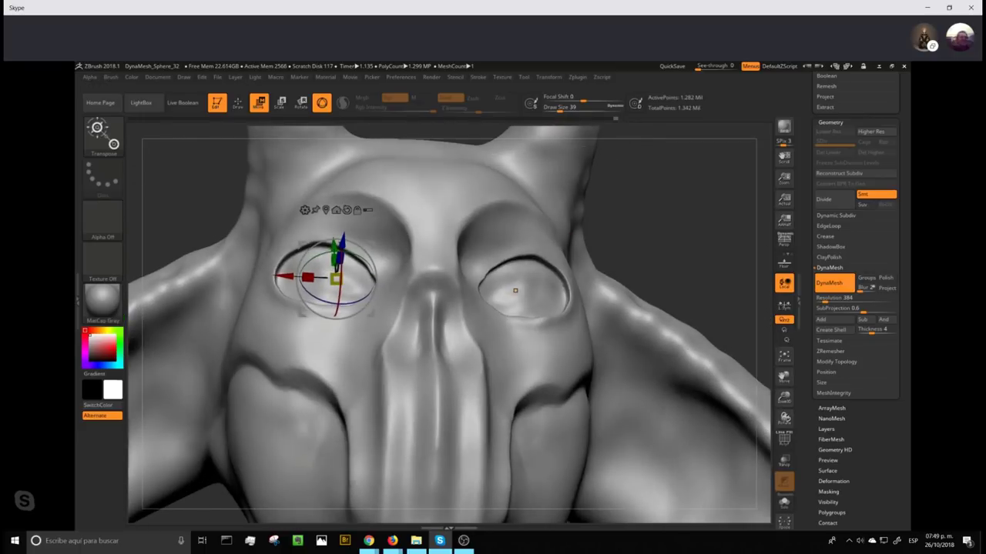
left_click(238, 102)
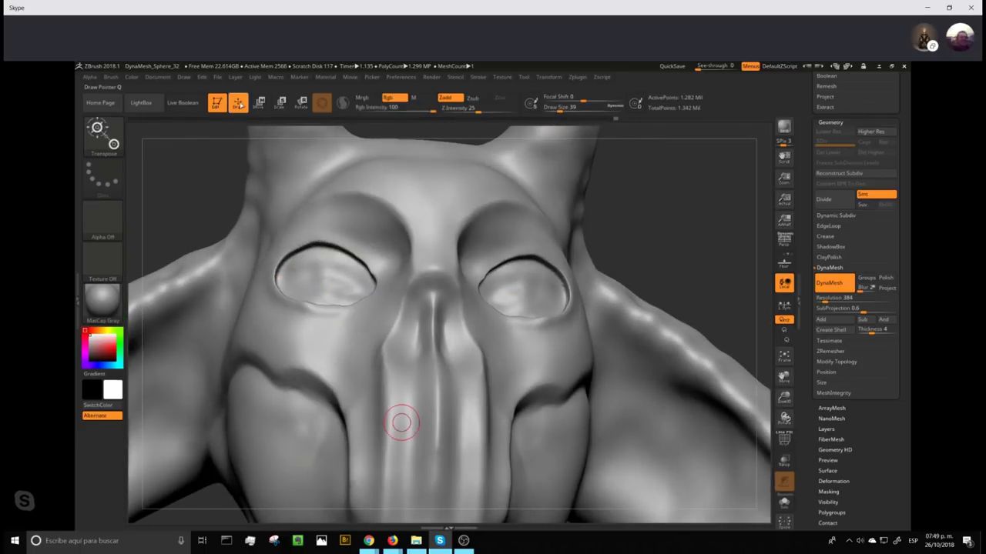
left_click(561, 109)
left_click_drag(324, 246, 283, 269, "shift")
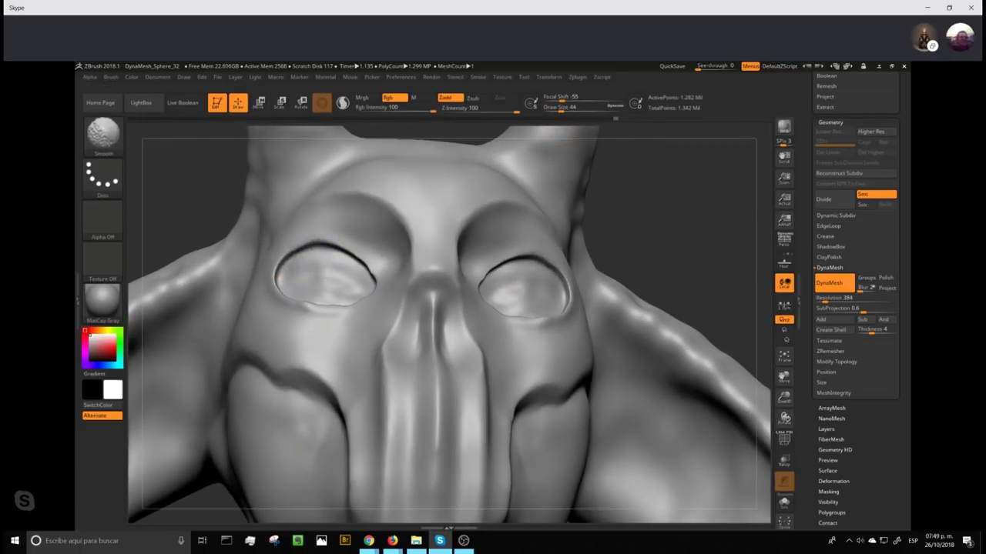
mouse_move(364, 290)
left_mouse_down("shift")
mouse_move(354, 260)
mouse_move(369, 278)
left_mouse_up("shift")
mouse_move(674, 224)
left_mouse_down()
mouse_move(549, 322)
mouse_move(510, 322)
left_mouse_up()
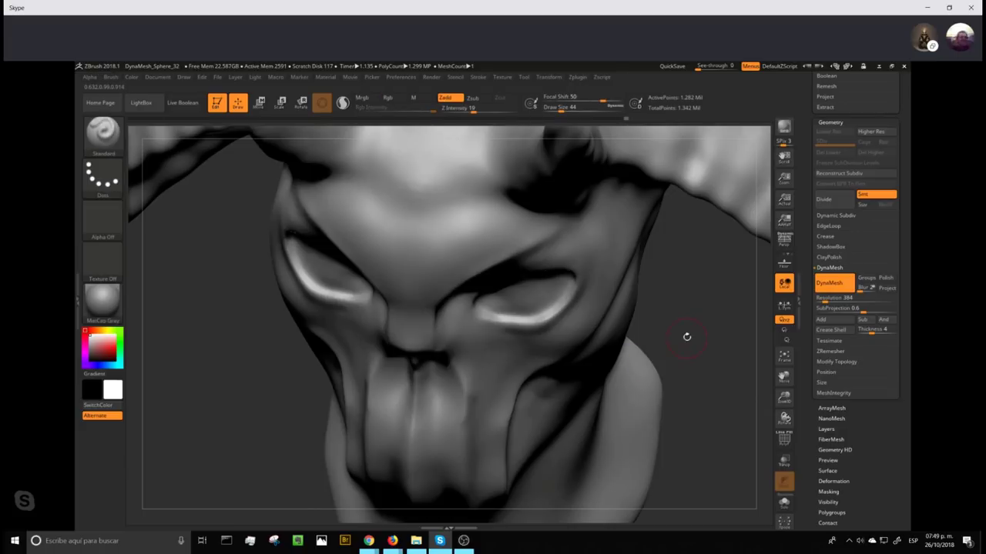
left_click_drag(686, 334, 647, 269)
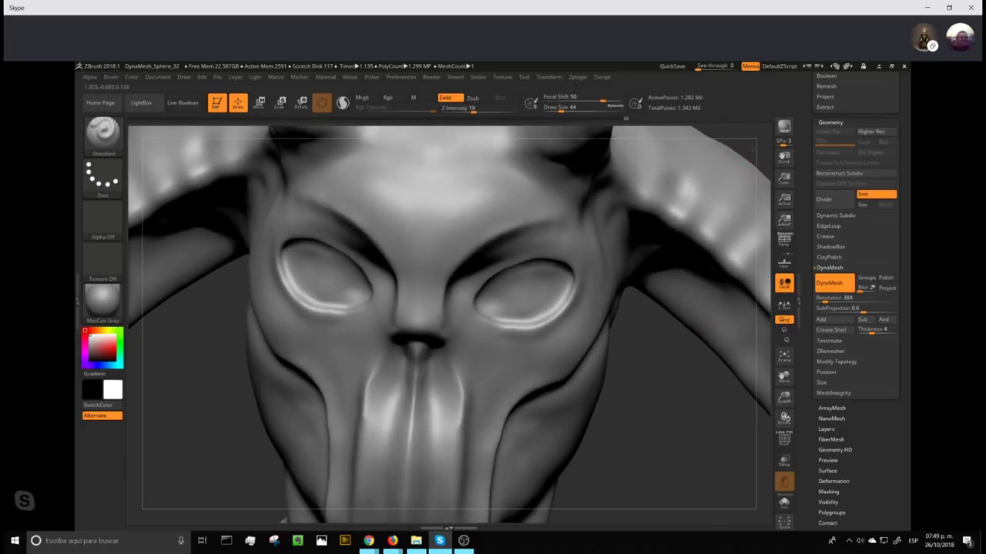
left_click_drag(656, 423, 655, 323)
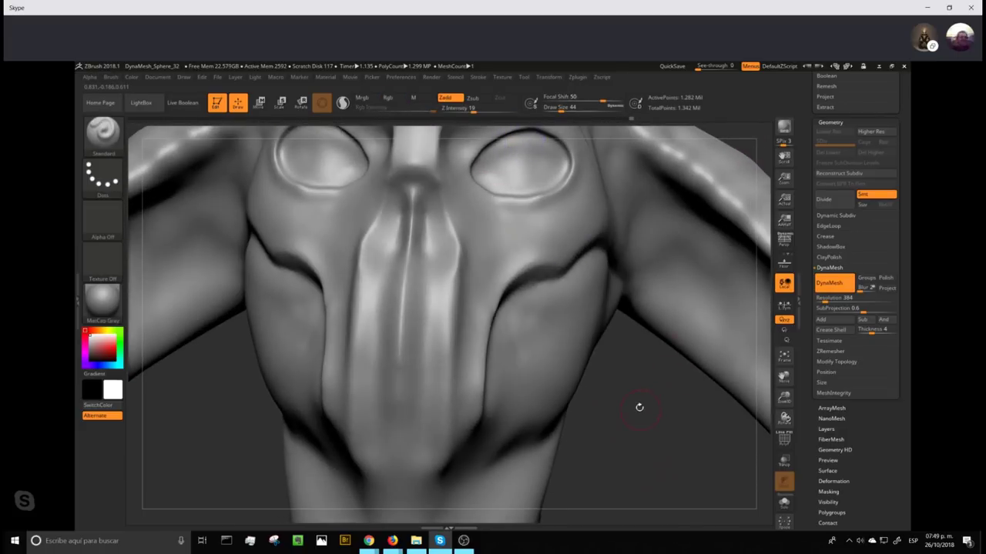
left_click_drag(639, 408, 630, 480)
left_click_drag(541, 220, 529, 245, "shift")
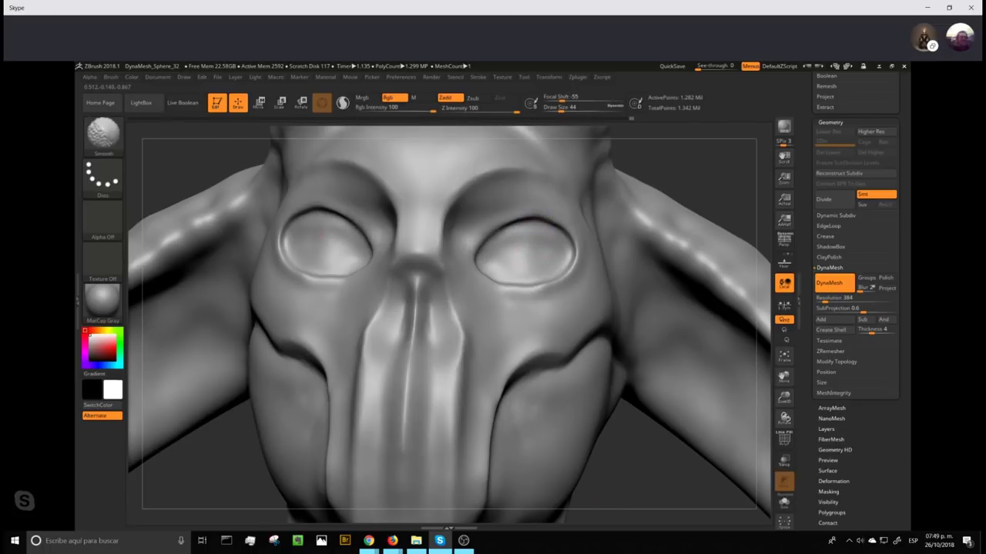
- Pull the sides of the head outward around the horn bases with the Move brush at draw size 197, and update the DynaMesh
mouse_move(744, 205)
left_mouse_down("alt")
mouse_move(709, 264)
mouse_move(708, 229)
mouse_move(687, 286)
mouse_move(696, 261)
mouse_move(682, 250)
left_mouse_up("alt")
key("b")
key("m")
key("v")
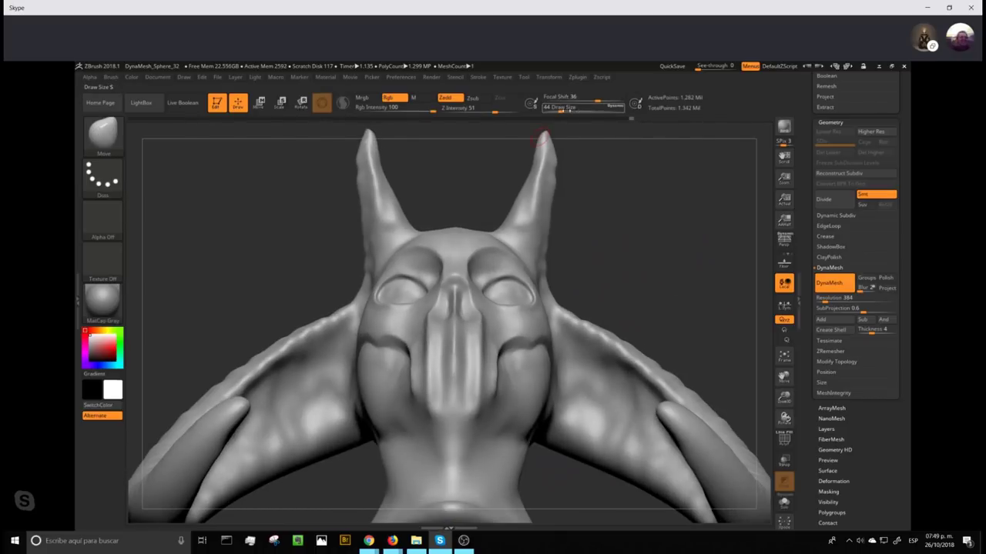
left_click_drag(562, 109, 579, 110)
mouse_move(549, 302)
left_mouse_down()
mouse_move(562, 299)
mouse_move(552, 254)
mouse_move(565, 296)
mouse_move(597, 321)
mouse_move(563, 277)
mouse_move(552, 232)
left_mouse_up()
mouse_move(511, 198)
left_mouse_down()
mouse_move(525, 194)
mouse_move(546, 142)
left_mouse_up()
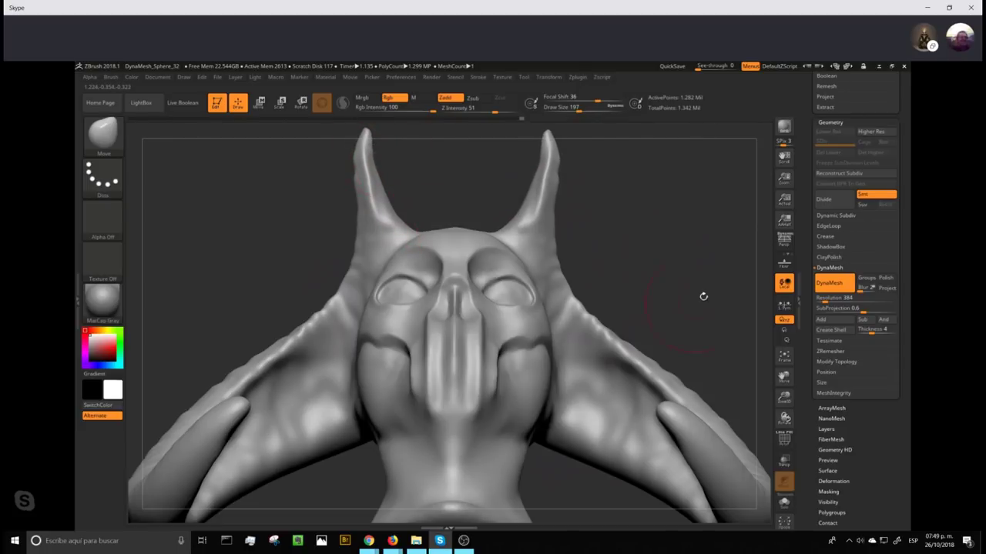
left_click_drag(646, 231, 708, 313, "ctrl")
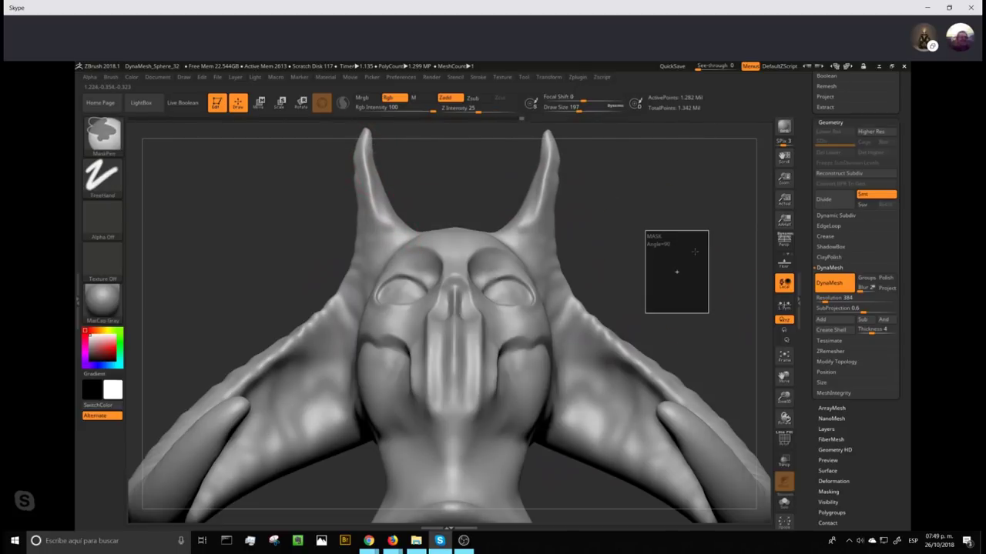
left_click_drag(695, 252, 695, 251, "ctrl")
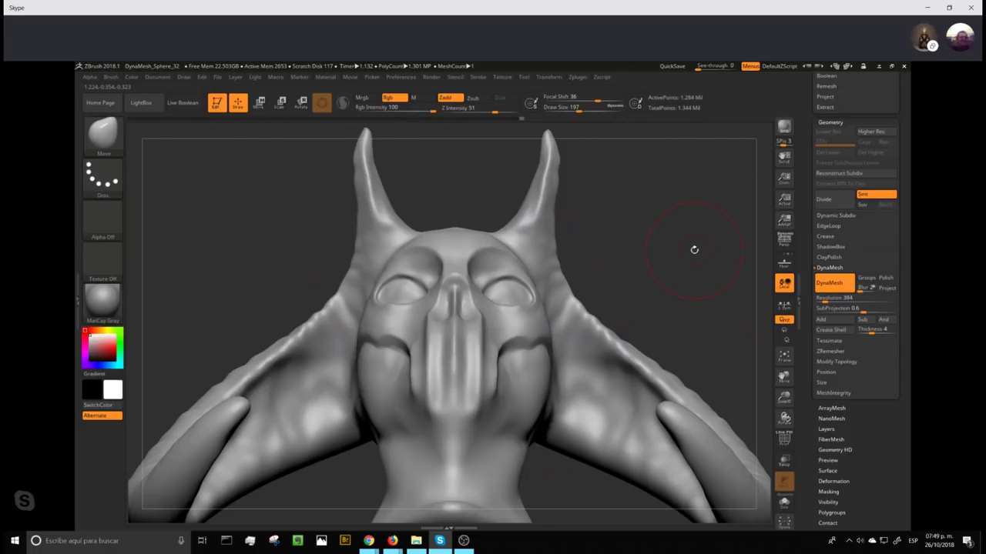
- Carve a curved crease closing an oval shape on the cheek behind the mouth with the DamStandard brush at draw size 74
left_click_drag(684, 271, 676, 290)
mouse_move(668, 238)
left_mouse_down()
mouse_move(667, 306)
mouse_move(683, 238)
mouse_move(671, 229)
mouse_move(698, 264)
mouse_move(670, 257)
left_mouse_up()
left_click_drag(570, 435, 583, 431, "shift")
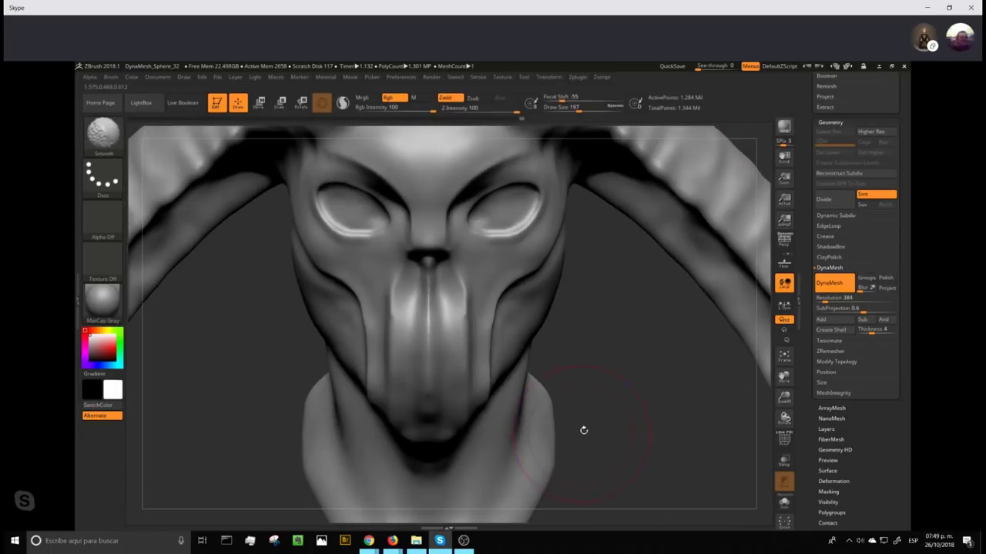
left_click_drag(625, 405, 462, 404, "alt")
left_click_drag(539, 404, 583, 385)
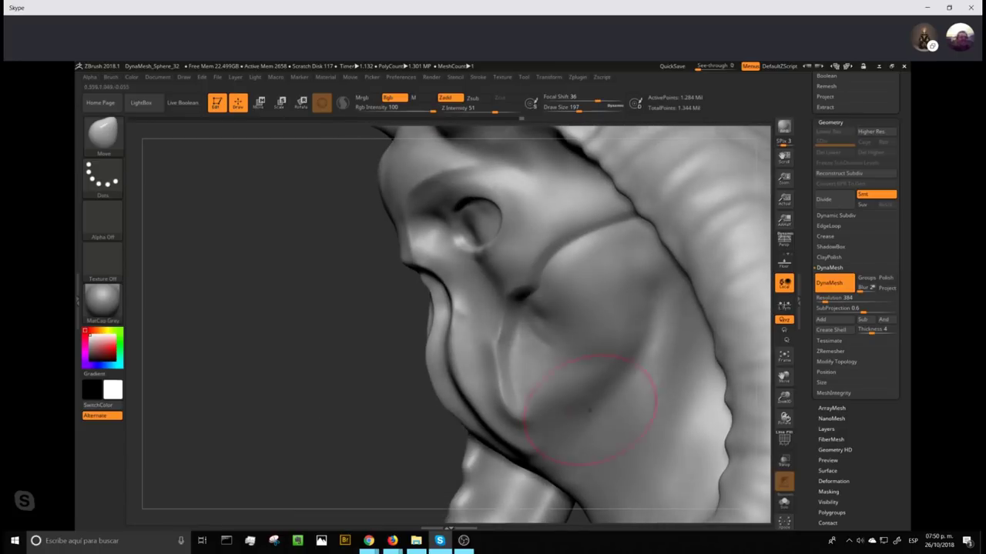
left_click_drag(331, 397, 341, 421)
left_click_drag(336, 431, 232, 352, "alt")
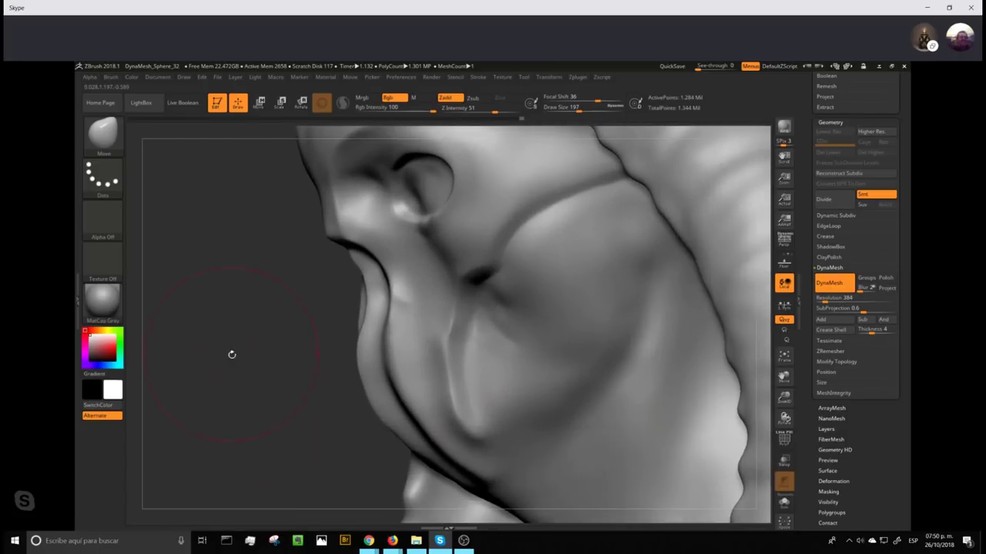
key("b")
key("s")
key("t")
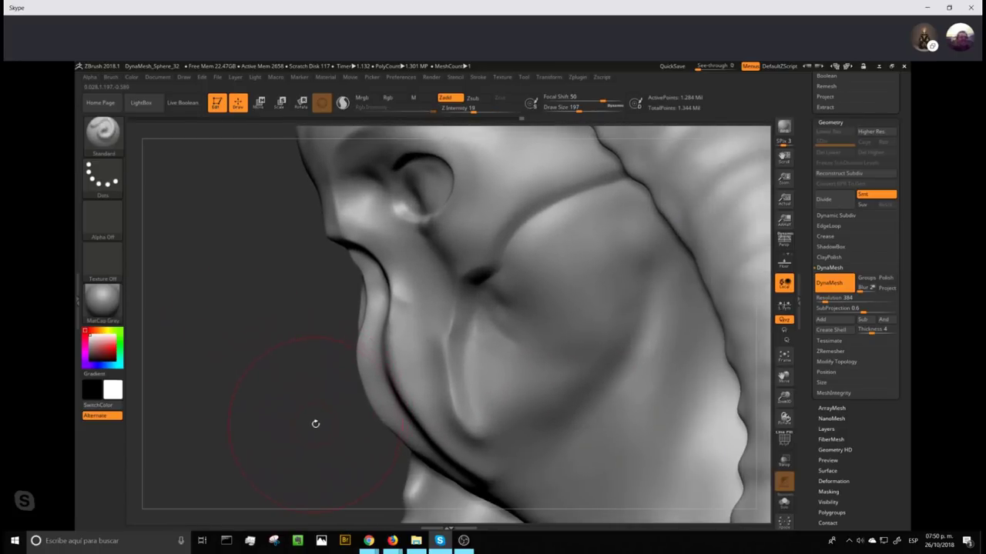
key("b")
key("d")
key("s")
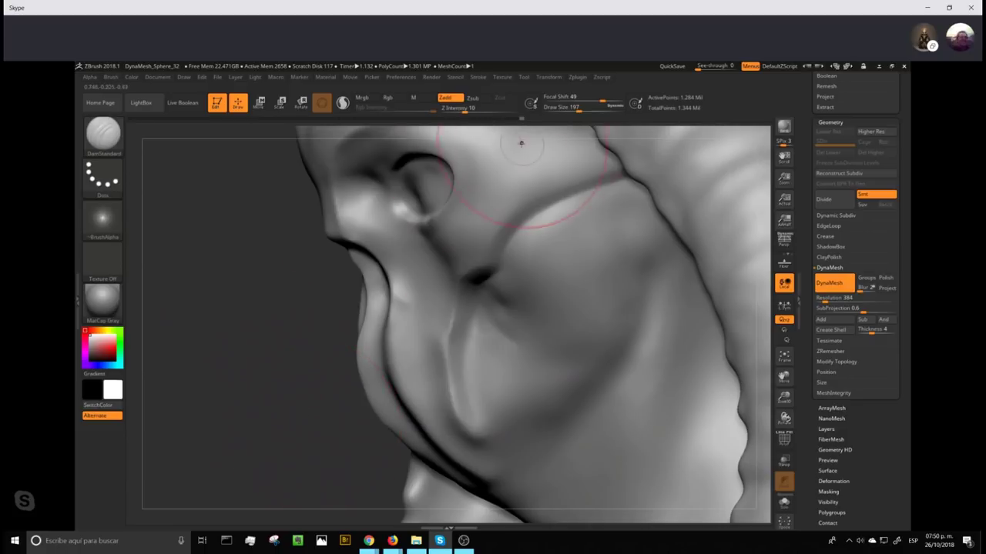
left_click_drag(579, 108, 566, 110)
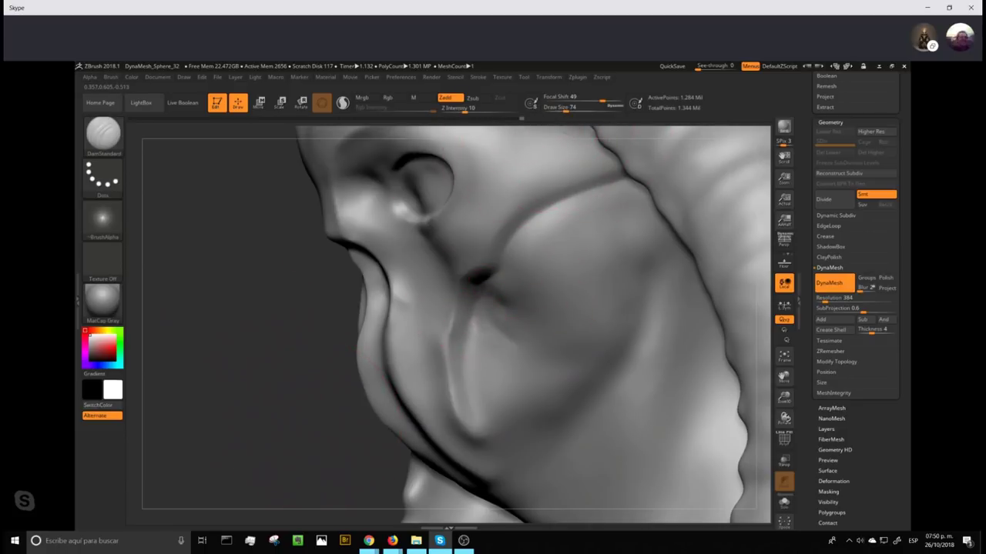
left_click_drag(497, 292, 531, 325)
mouse_move(512, 399)
left_mouse_down()
mouse_move(472, 407)
mouse_move(510, 401)
left_mouse_up()
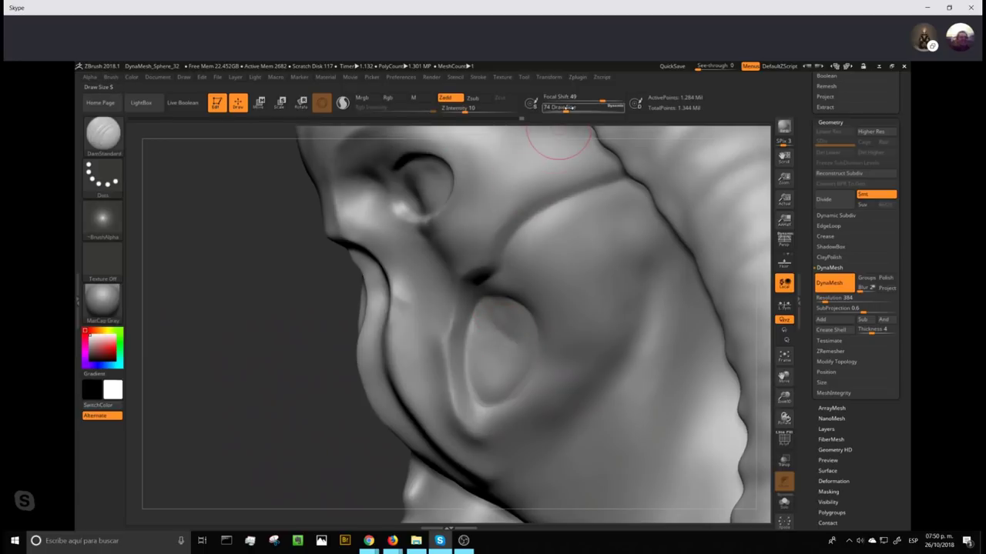
- Deepen the crease around the cheek oval with the DamStandard brush at draw size 116
left_click(571, 109)
mouse_move(494, 293)
left_mouse_down()
mouse_move(539, 339)
mouse_move(508, 405)
mouse_move(471, 370)
left_mouse_up()
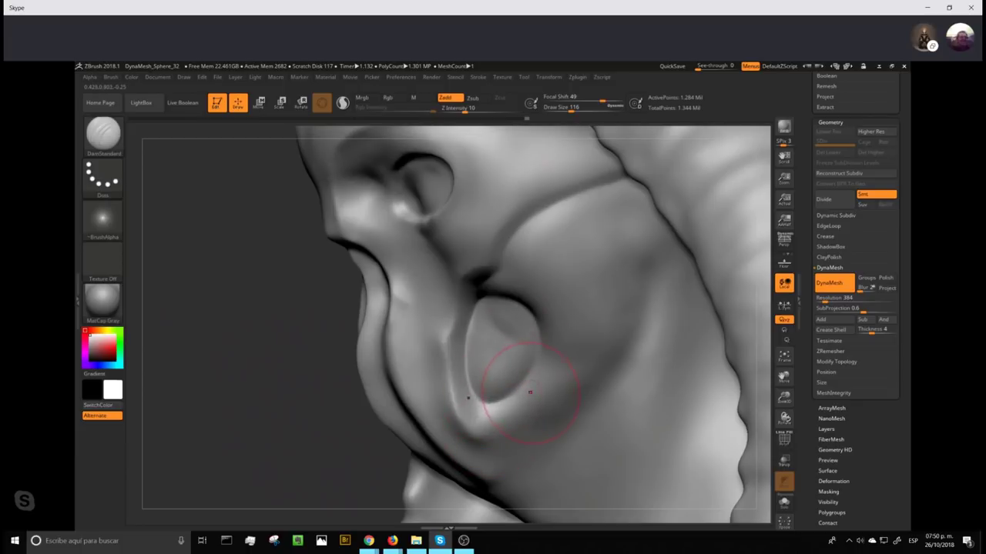
- Mask the whole oval on the cheek at draw size 35, and invert the mask so only the oval stays editable
key("bracketleft")
key("bracketleft")
key("bracketleft")
key("bracketleft")
key("bracketleft")
key("bracketleft")
key("bracketleft")
key("bracketleft")
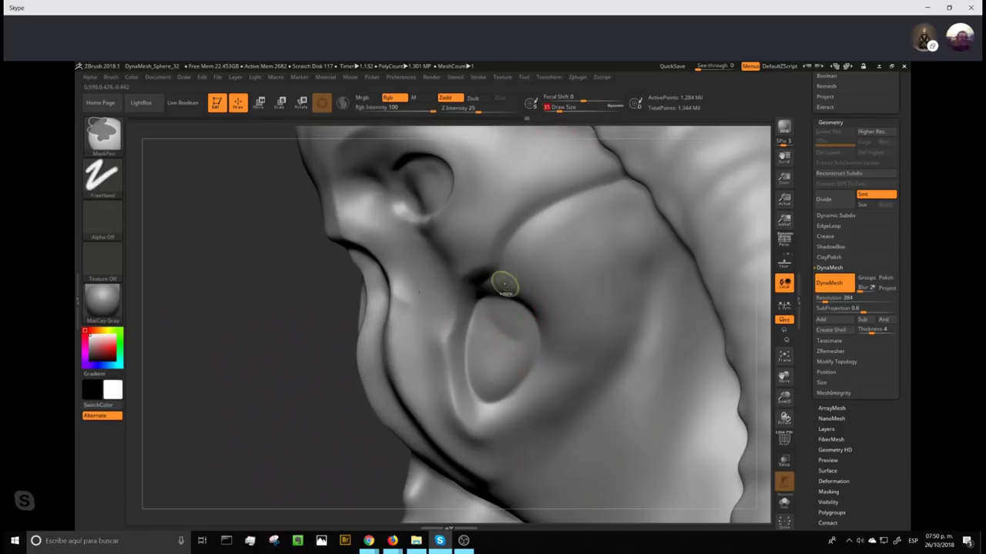
mouse_move(508, 312)
left_mouse_down("ctrl")
mouse_move(519, 325)
mouse_move(510, 309)
mouse_move(473, 326)
mouse_move(463, 363)
mouse_move(487, 399)
mouse_move(526, 368)
mouse_move(518, 322)
mouse_move(493, 378)
mouse_move(503, 329)
left_mouse_up("ctrl")
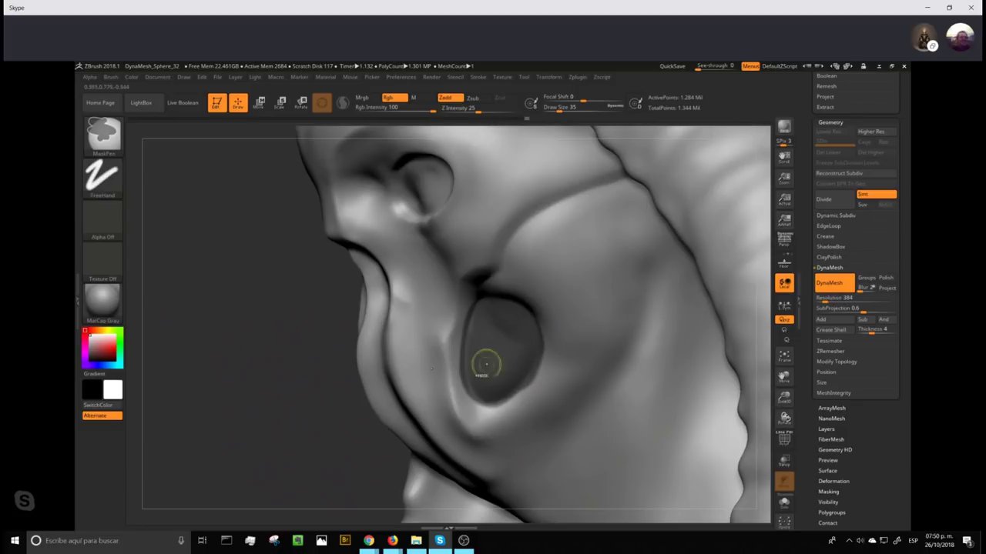
left_click(325, 437, "ctrl")
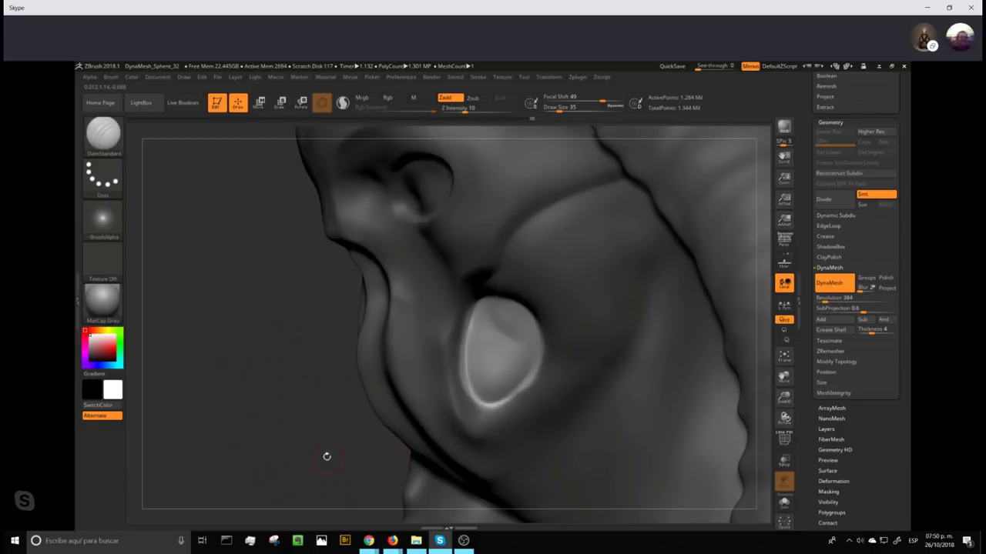
- Reposition the unlocked gizmo onto the cheek oval in front view, and push the unmasked ovals inward to recess them
left_click_drag(326, 448, 362, 434)
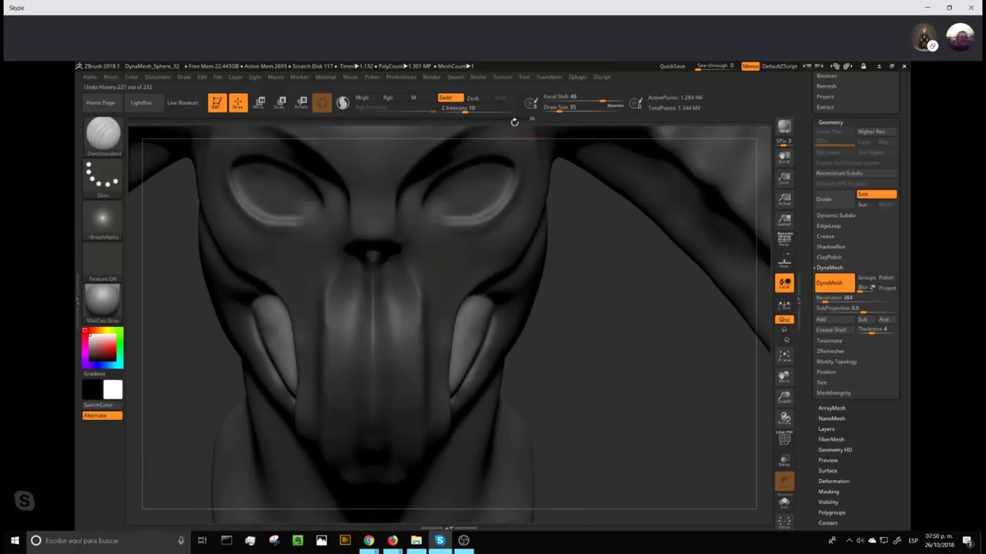
key("w")
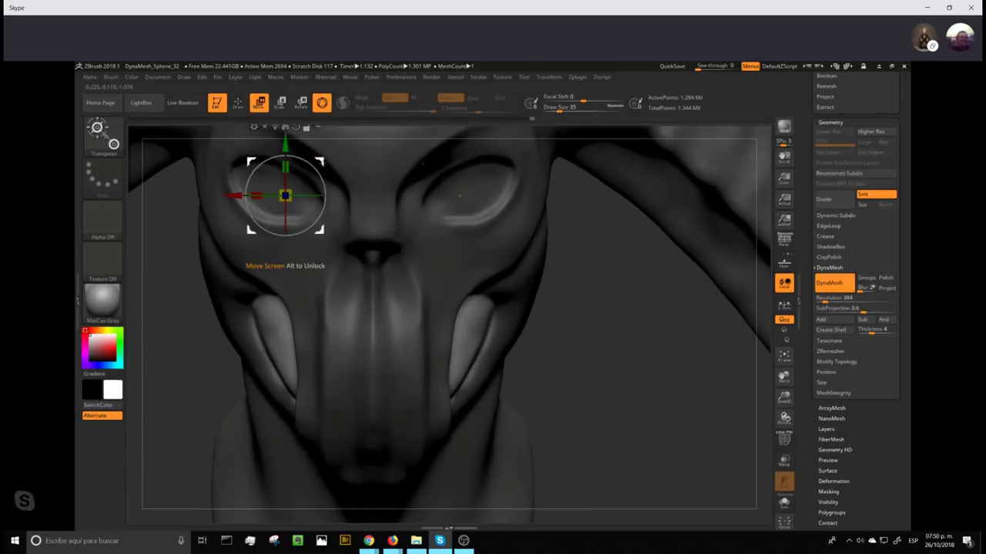
left_click_drag(285, 195, 221, 334, "alt")
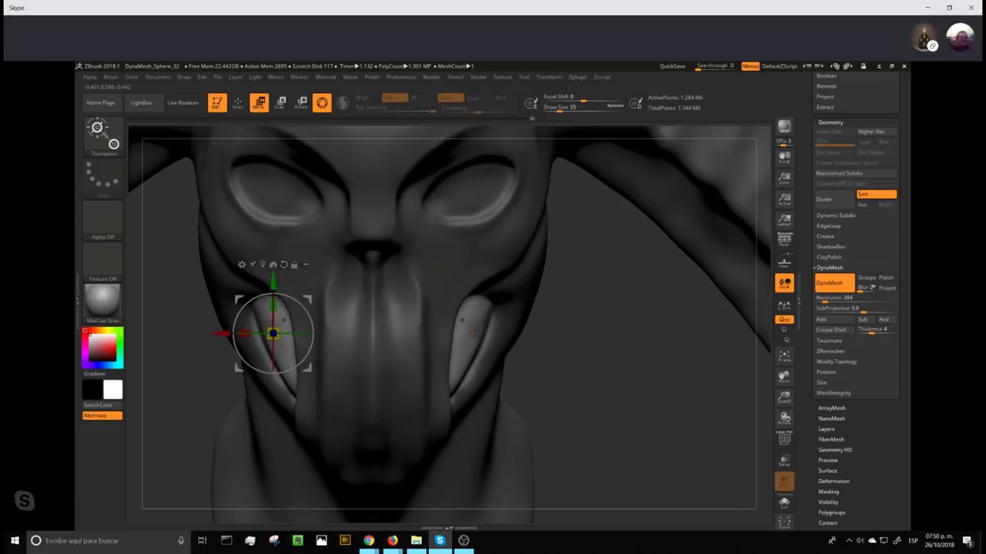
left_click_drag(291, 334, 270, 334)
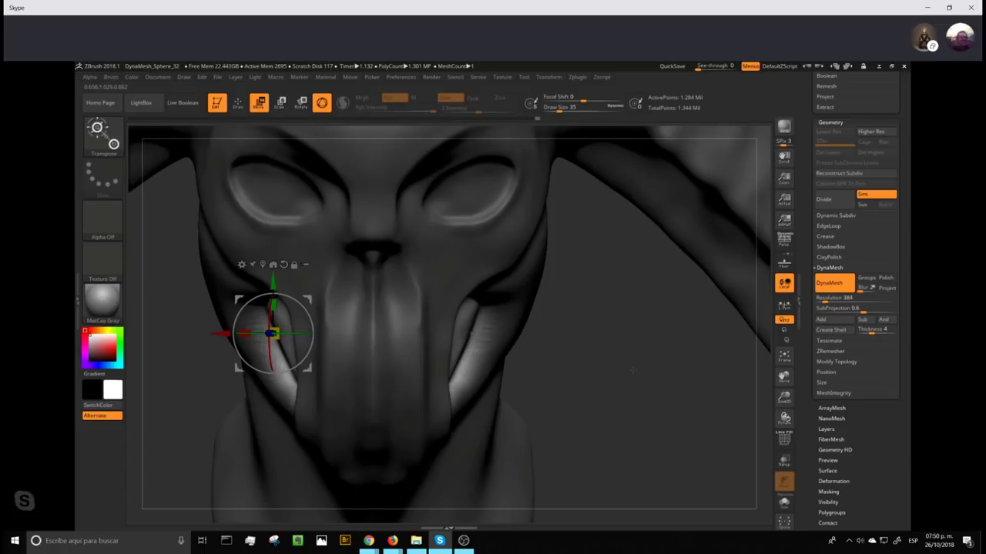
- Flatten the surface inside the recessed cheek oval with the Flatten brush at draw size 167
left_click_drag(626, 374, 368, 329)
mouse_move(369, 329)
right_mouse_down()
mouse_move(459, 339)
mouse_move(432, 290)
mouse_move(597, 271)
mouse_move(601, 300)
mouse_move(609, 274)
mouse_move(560, 325)
right_mouse_up()
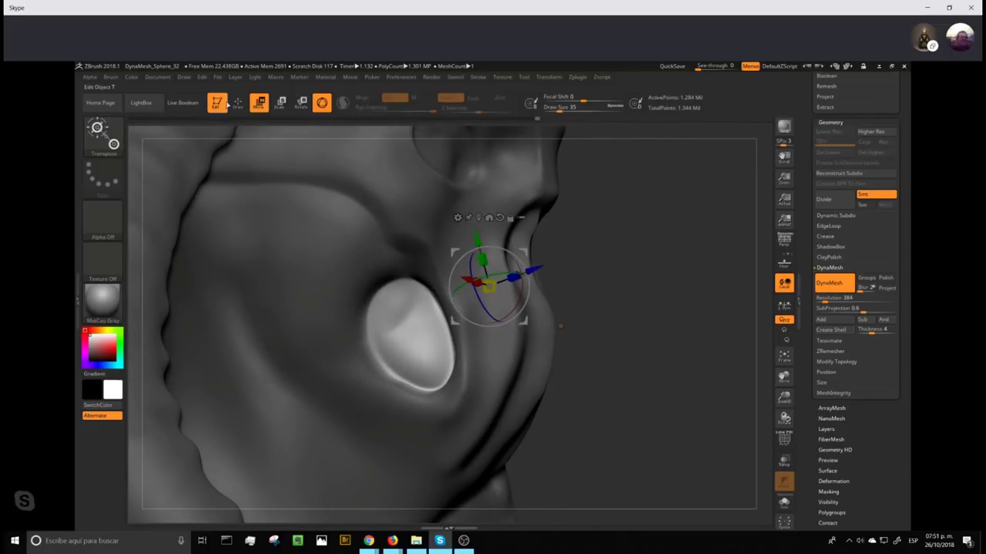
key("q")
left_click(112, 139)
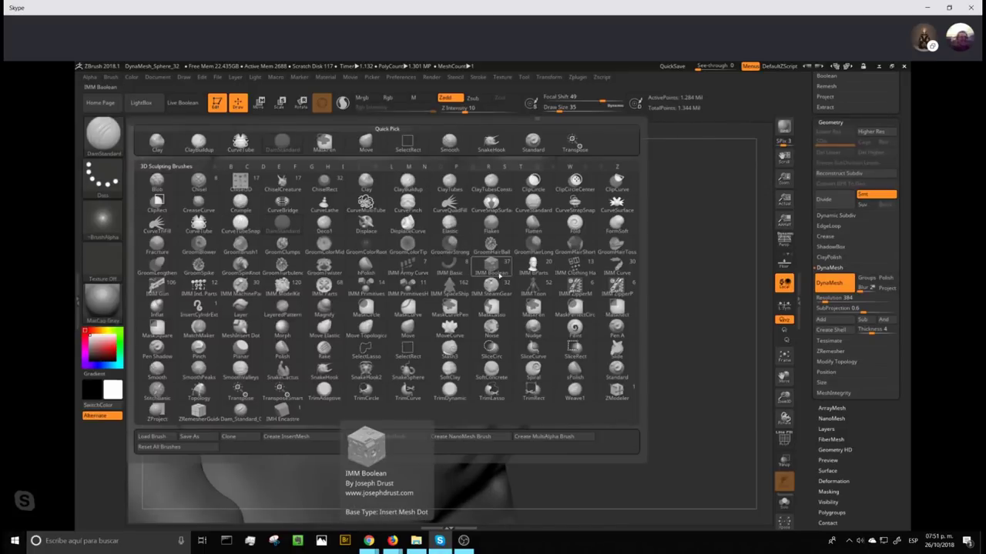
left_click(533, 223)
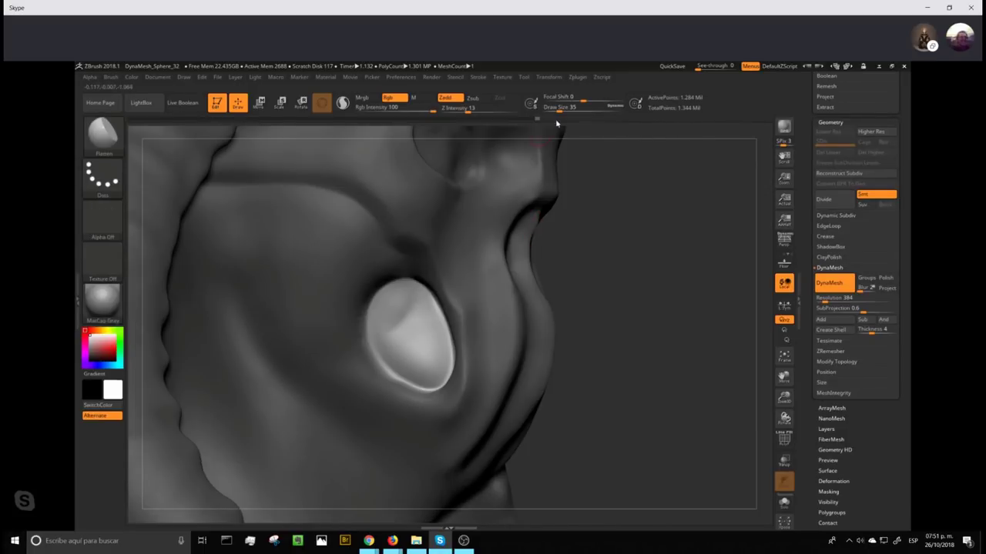
left_click_drag(560, 111, 583, 113)
mouse_move(685, 303)
left_mouse_down()
mouse_move(680, 312)
mouse_move(681, 301)
left_mouse_up()
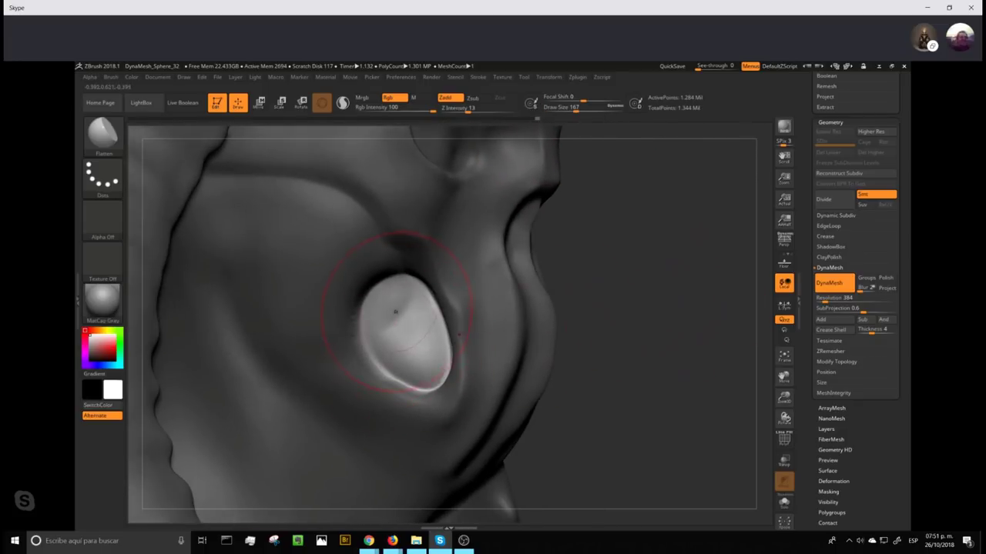
mouse_move(396, 312)
left_mouse_down()
mouse_move(420, 347)
mouse_move(371, 319)
mouse_move(401, 355)
left_mouse_up()
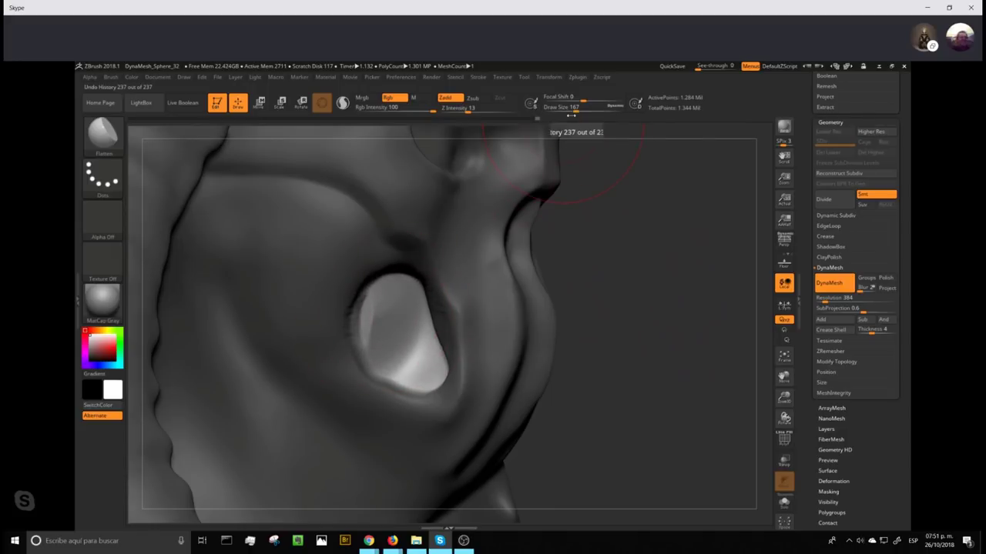
- Even out the floor of the cheek cavity with the Flatten brush at draw size 97, and clear the mask
left_click_drag(576, 108, 568, 109)
left_click_drag(654, 264, 613, 282)
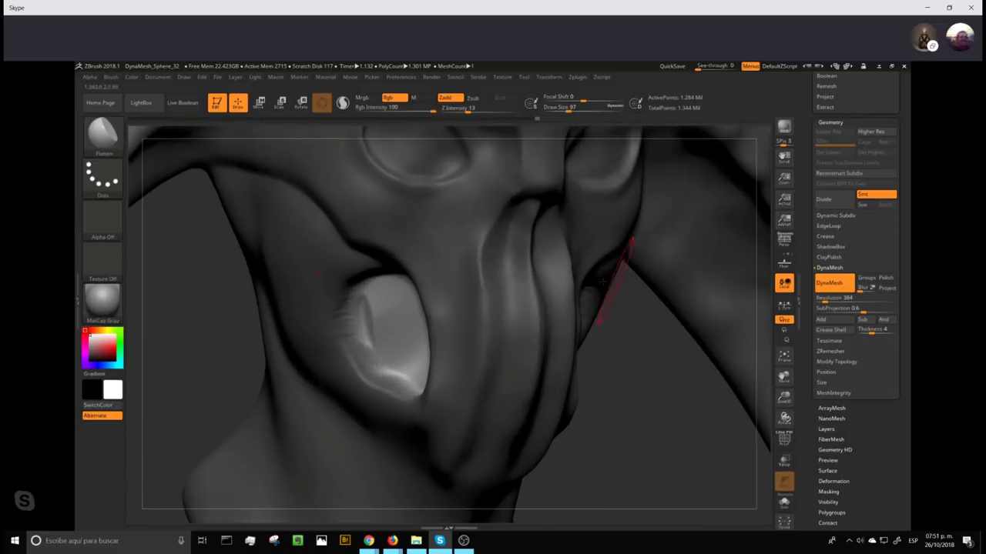
left_click_drag(375, 319, 413, 354)
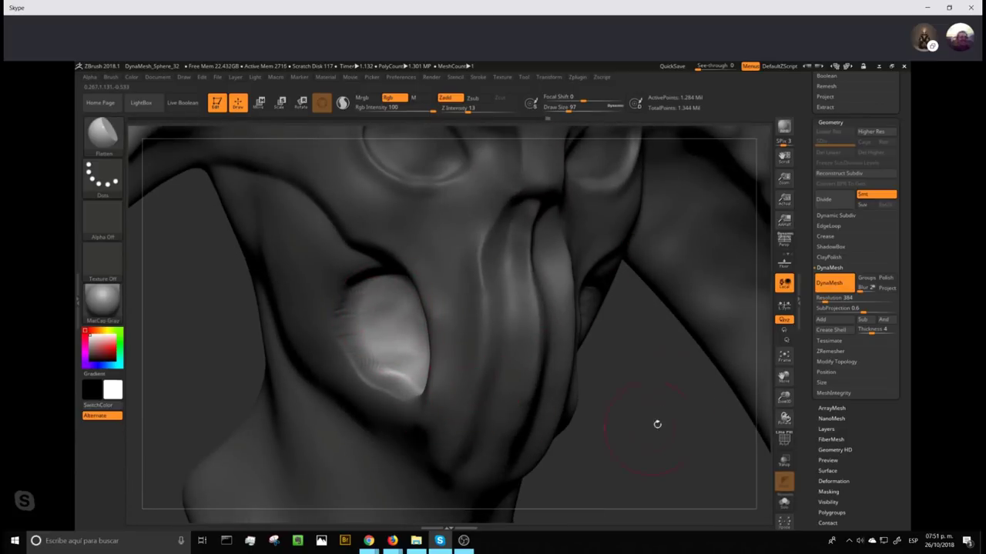
mouse_move(657, 424)
left_mouse_down()
mouse_move(639, 385)
mouse_move(684, 444)
left_mouse_up()
mouse_move(655, 403)
left_mouse_down()
mouse_move(631, 402)
mouse_move(661, 415)
left_mouse_up()
- Pull the cheek cavity's front rim toward the mouth with the Move brush at draw size 132
key("b")
key("m")
key("v")
left_click_drag(570, 112, 573, 112)
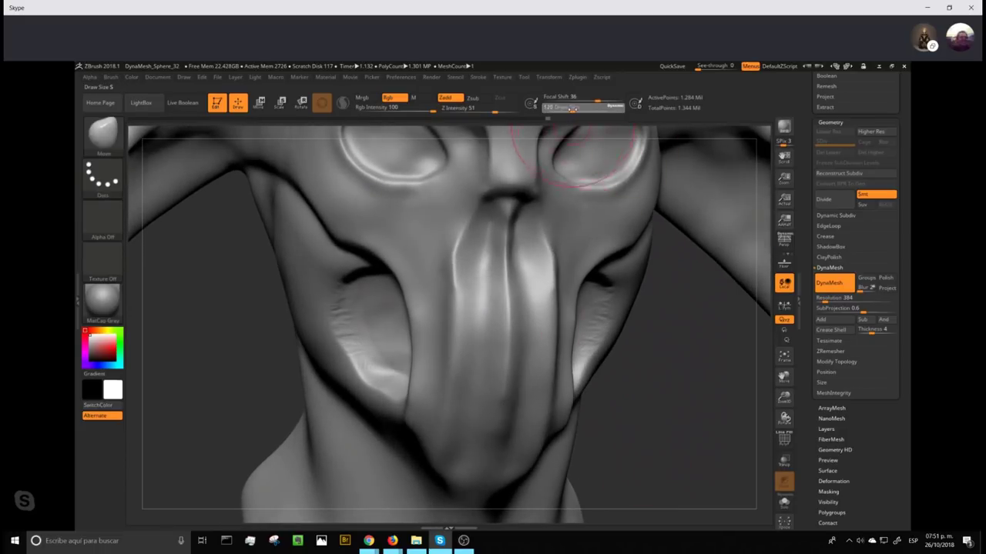
left_click_drag(680, 431, 579, 358)
mouse_move(635, 377)
left_mouse_down()
mouse_move(331, 362)
mouse_move(354, 334)
mouse_move(345, 325)
mouse_move(350, 304)
left_mouse_up()
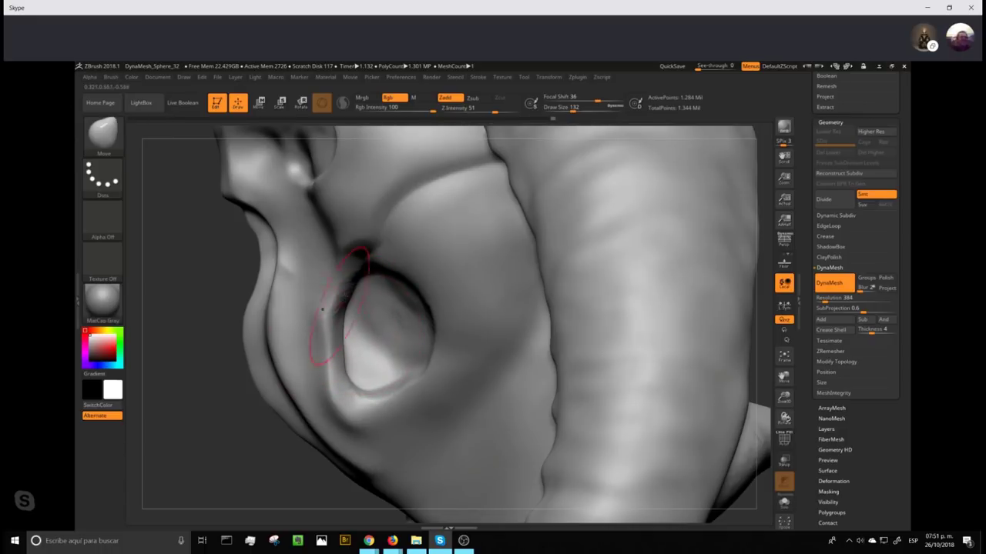
left_click_drag(333, 348, 320, 352)
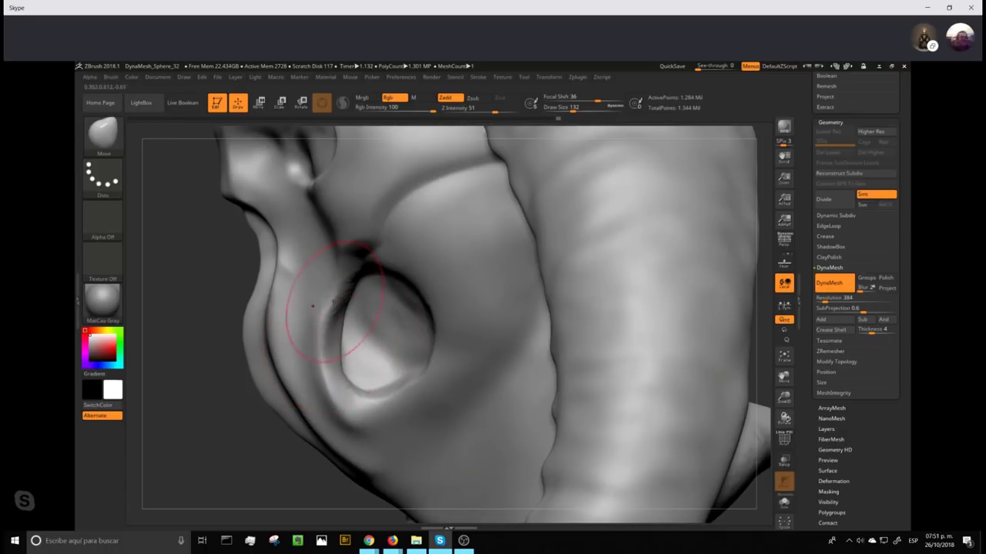
left_click_drag(339, 301, 328, 300)
mouse_move(338, 357)
left_mouse_down()
mouse_move(343, 331)
mouse_move(326, 374)
mouse_move(354, 369)
mouse_move(340, 421)
mouse_move(346, 432)
left_mouse_up()
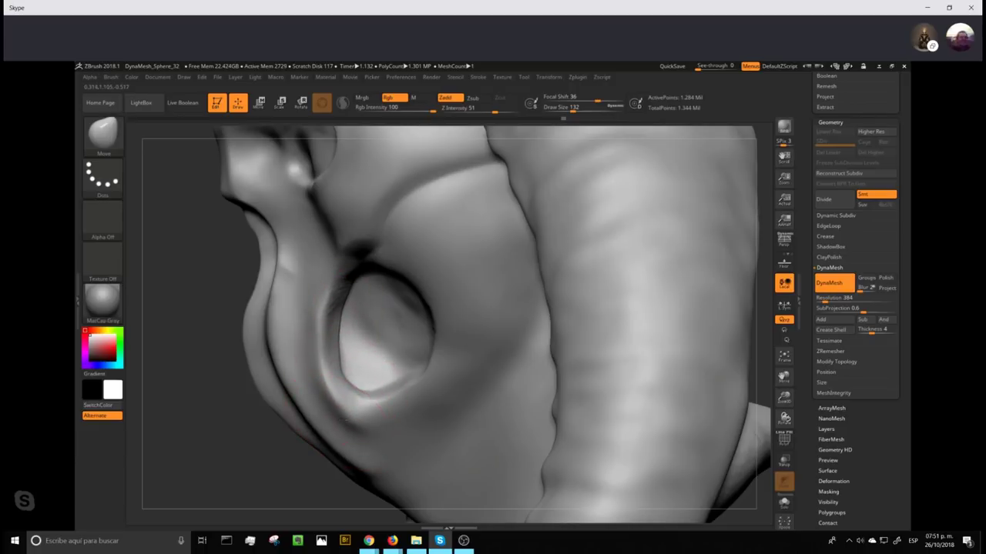
- Widen the cheek cavity into a rounder oval by moving its lower and rear rims outward and adjusting the front edge
left_click_drag(396, 385, 389, 390)
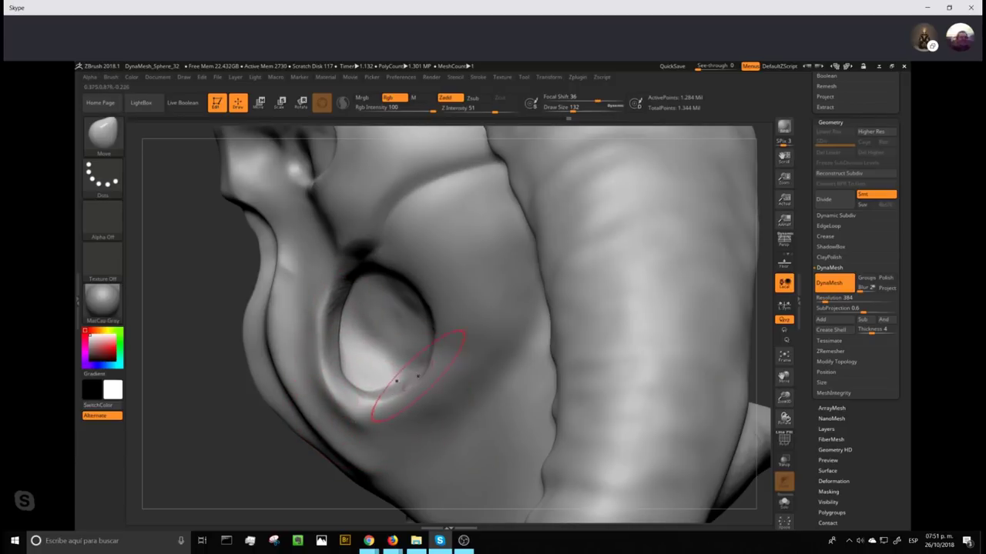
mouse_move(428, 348)
left_mouse_down()
mouse_move(432, 306)
mouse_move(388, 263)
left_mouse_up()
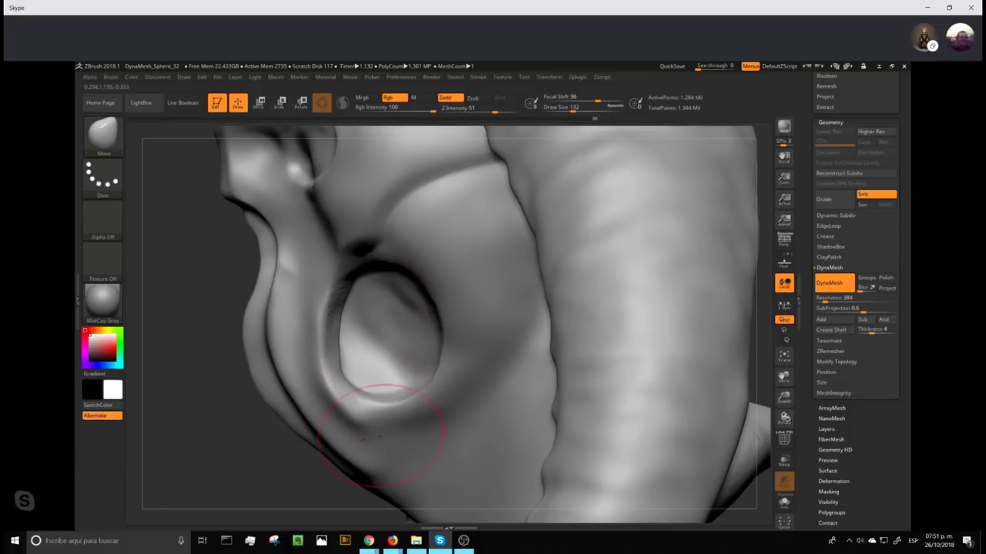
left_click_drag(396, 395, 399, 402)
left_click_drag(428, 314, 438, 304)
left_click_drag(345, 330, 339, 328)
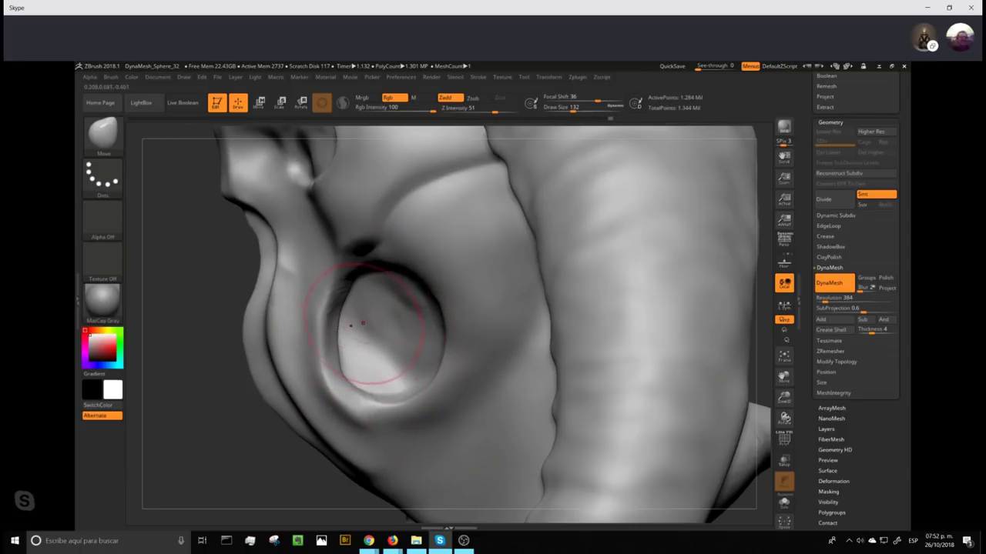
- Update the DynaMesh and smooth the cheek cavity's rim and floor at draw size 132
key("ctrl")
left_click_drag(230, 416, 249, 480, "ctrl")
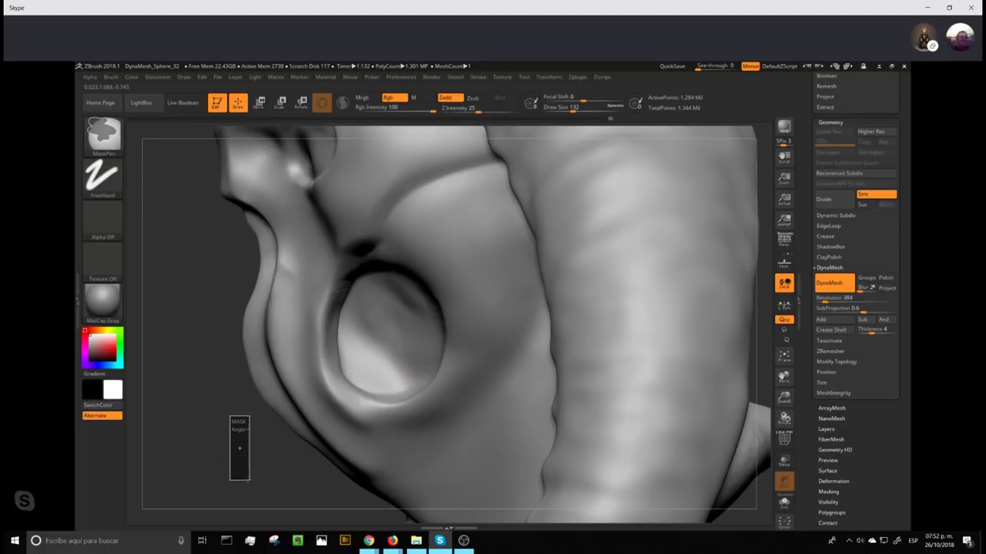
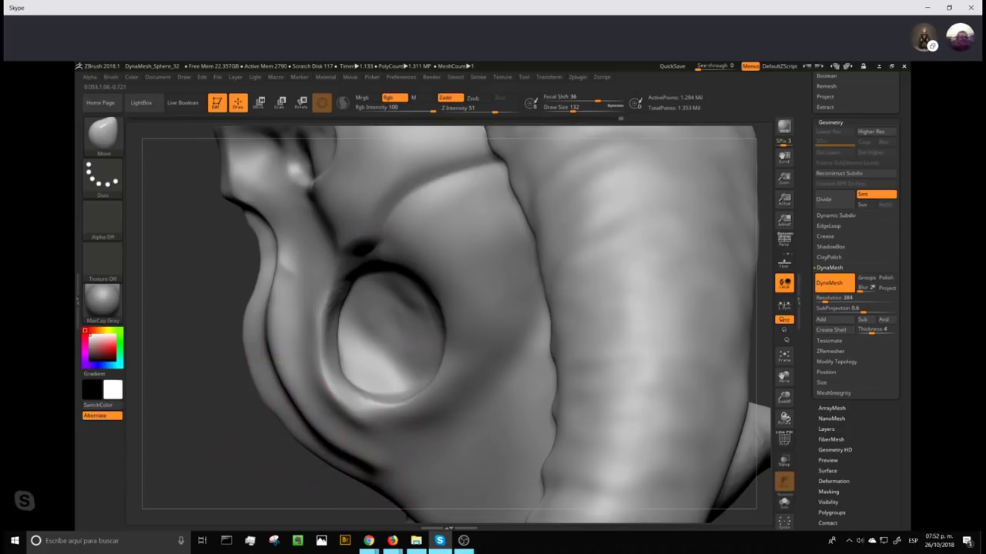
key("ctrl")
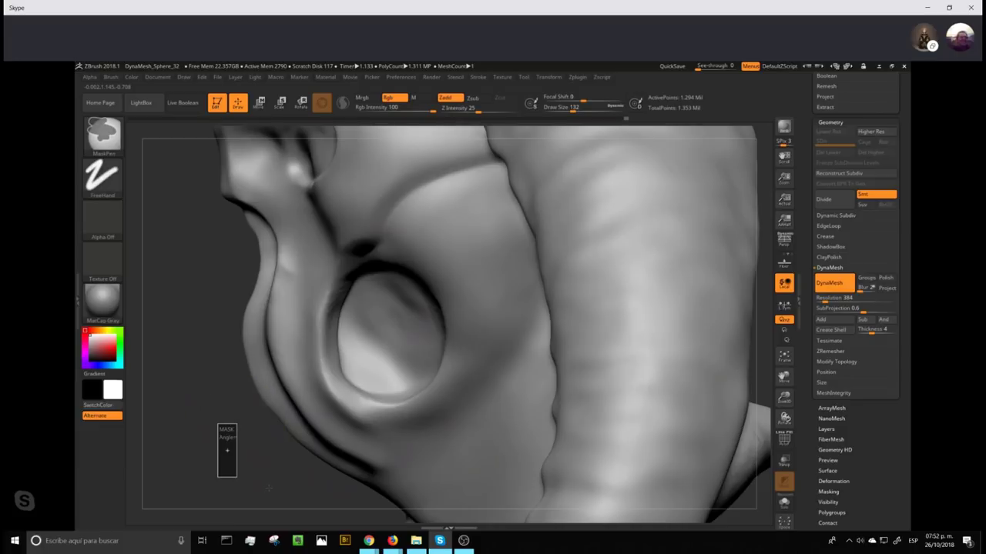
key("shift")
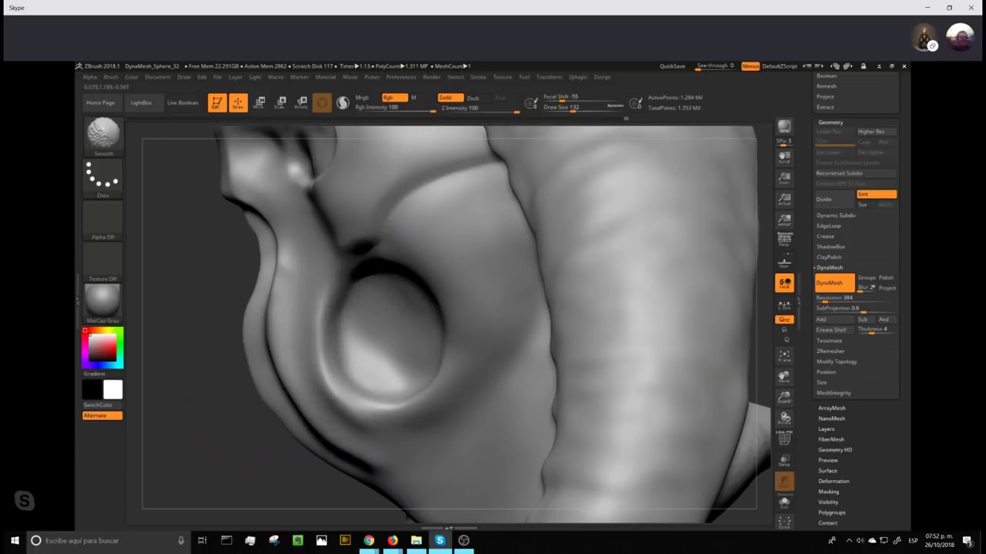
mouse_move(208, 375)
left_mouse_down("ctrl")
mouse_move(220, 464)
mouse_move(243, 486)
mouse_move(255, 385)
left_mouse_up("ctrl")
- Raise a small bump at the eyes' inner corners with the Standard brush at draw size 22 and focal shift 33
left_click_drag(489, 429, 650, 483)
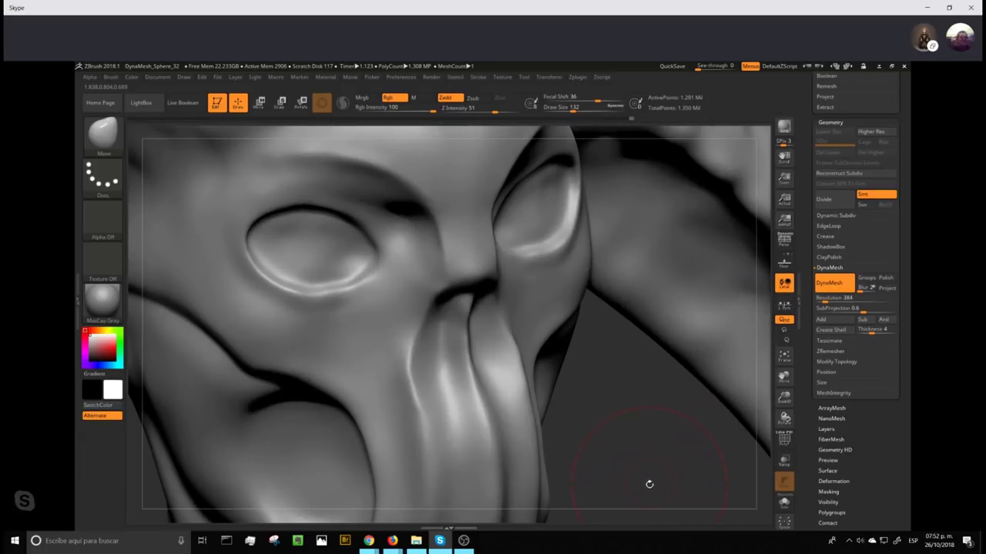
key("b")
key("s")
key("t")
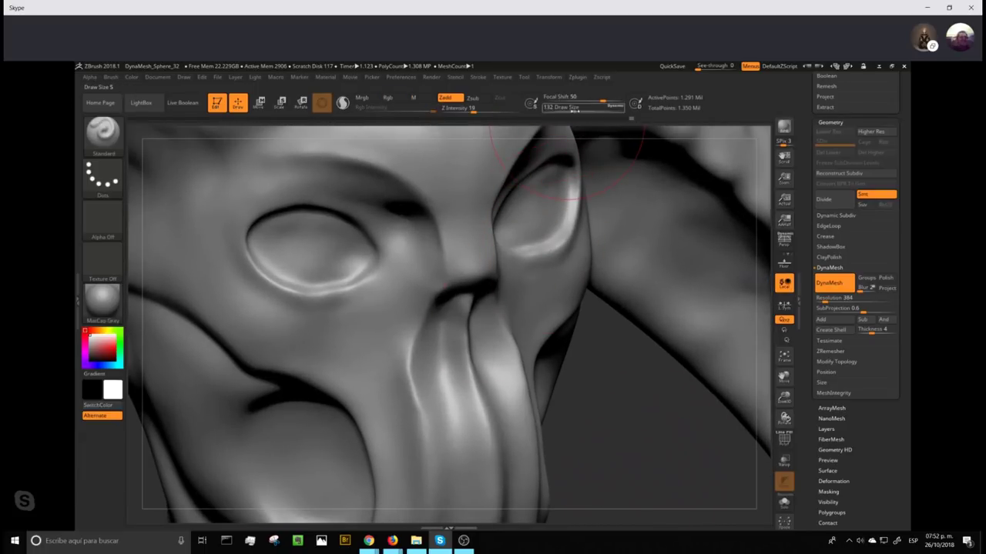
mouse_move(575, 109)
left_mouse_down()
mouse_move(556, 108)
mouse_move(603, 99)
mouse_move(558, 110)
left_mouse_up()
left_click(556, 109)
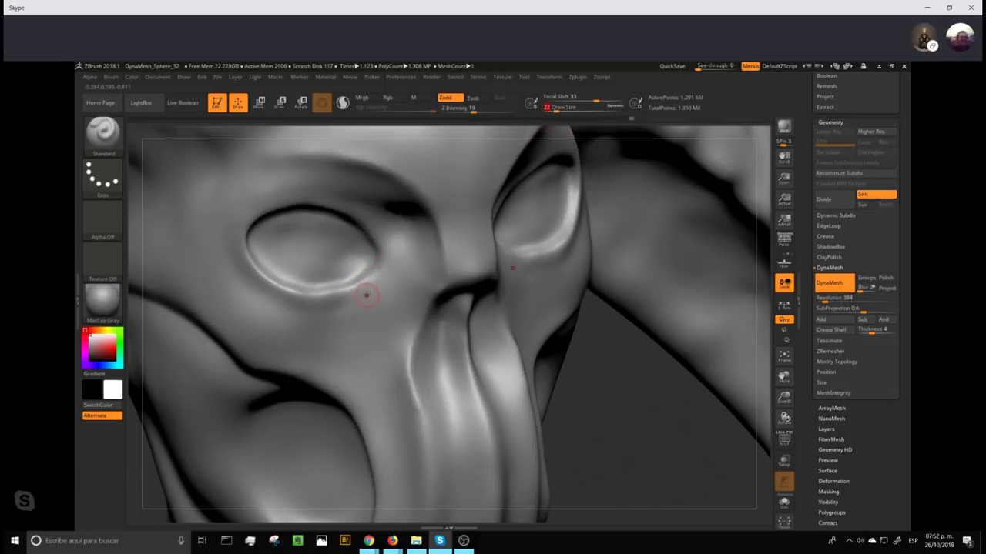
left_click(387, 282)
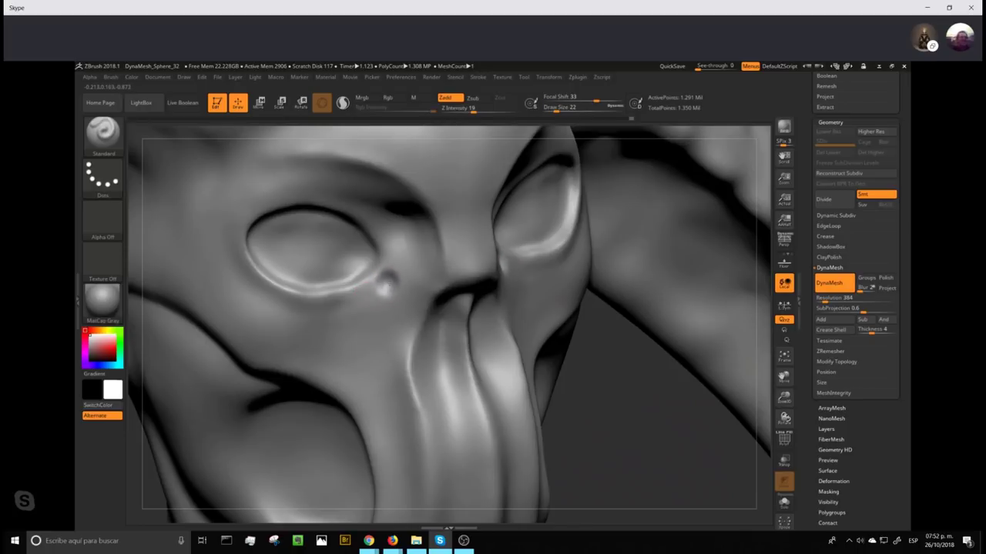
- Build the inner-corner bumps into tear ducts joined to the eye rims at Z intensity 27, and update the DynaMesh
left_click(477, 110)
left_click_drag(477, 109, 480, 109)
mouse_move(385, 287)
left_mouse_down()
mouse_move(346, 227)
mouse_move(295, 218)
left_mouse_up()
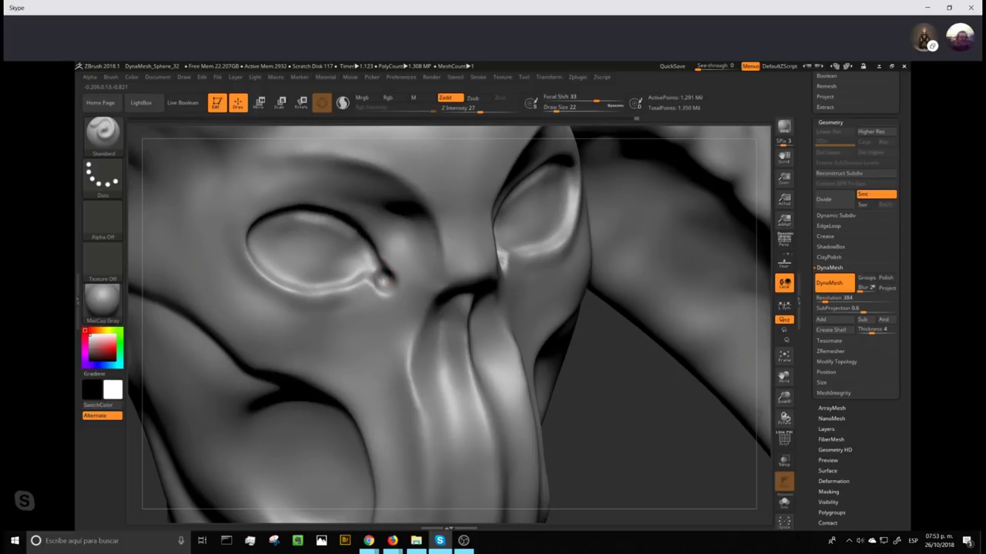
mouse_move(366, 270)
left_mouse_down()
mouse_move(344, 230)
mouse_move(299, 218)
left_mouse_up()
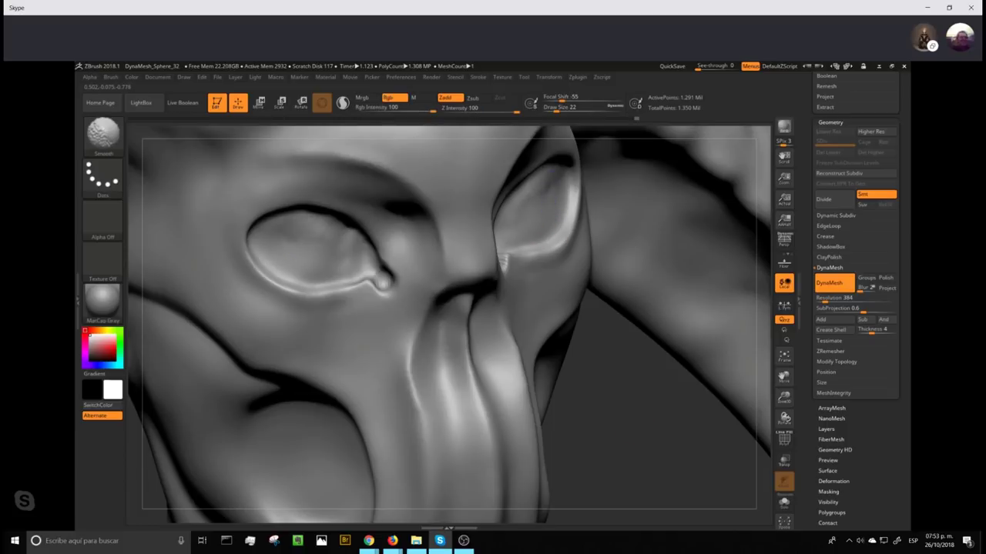
key("ctrl")
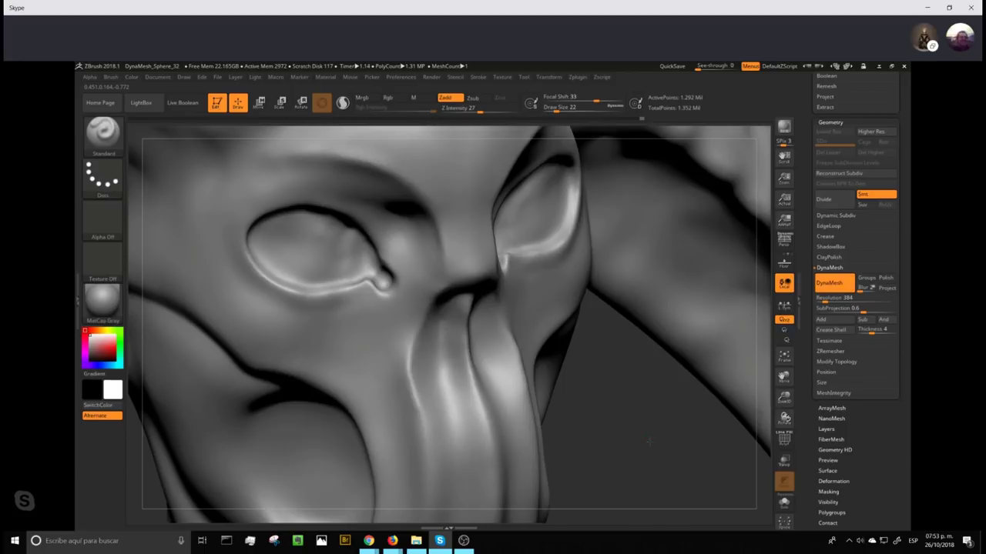
- Sharpen the eyes' lower rims with the Pinch brush at draw size 56 and Z intensity 13, and update the DynaMesh
left_click_drag(649, 441, 675, 464, "alt")
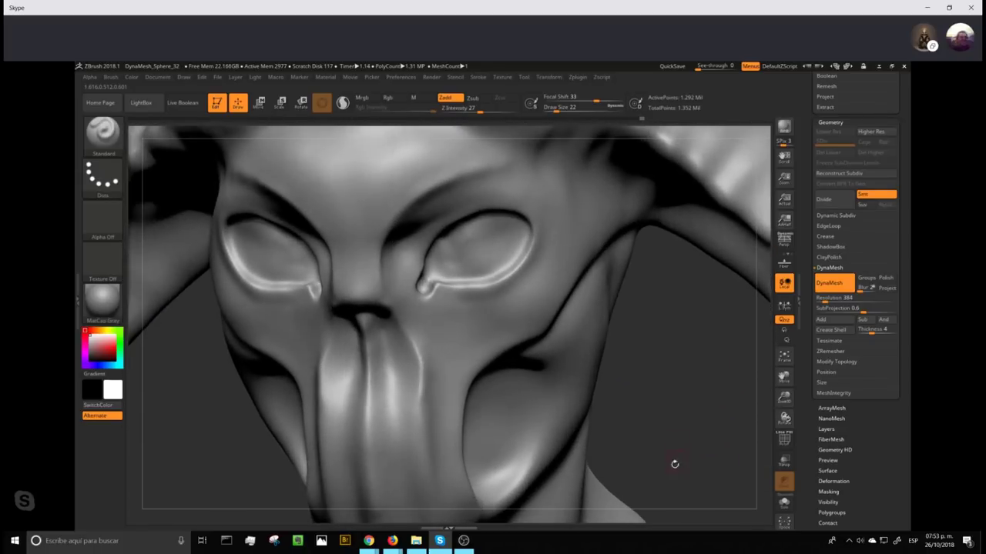
left_click(103, 135)
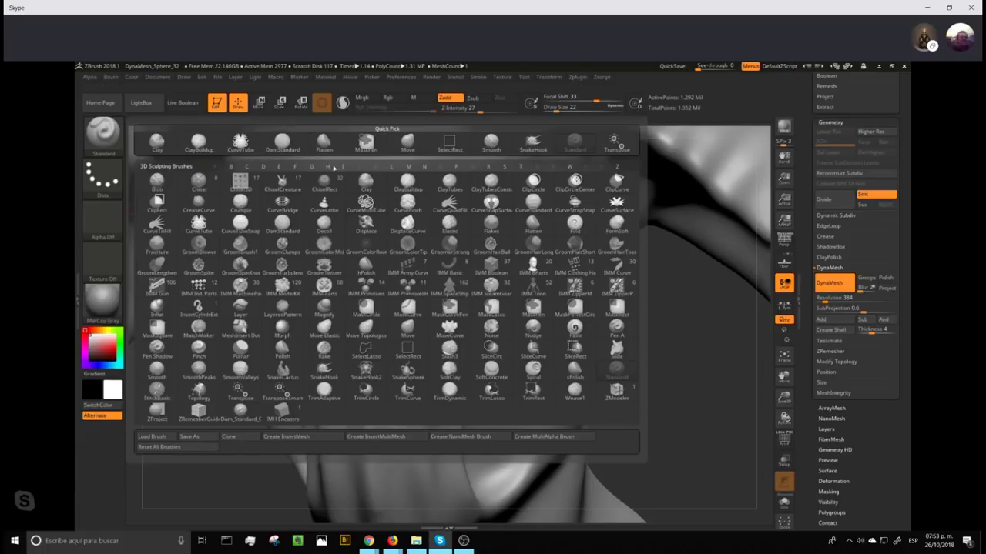
left_click(200, 348)
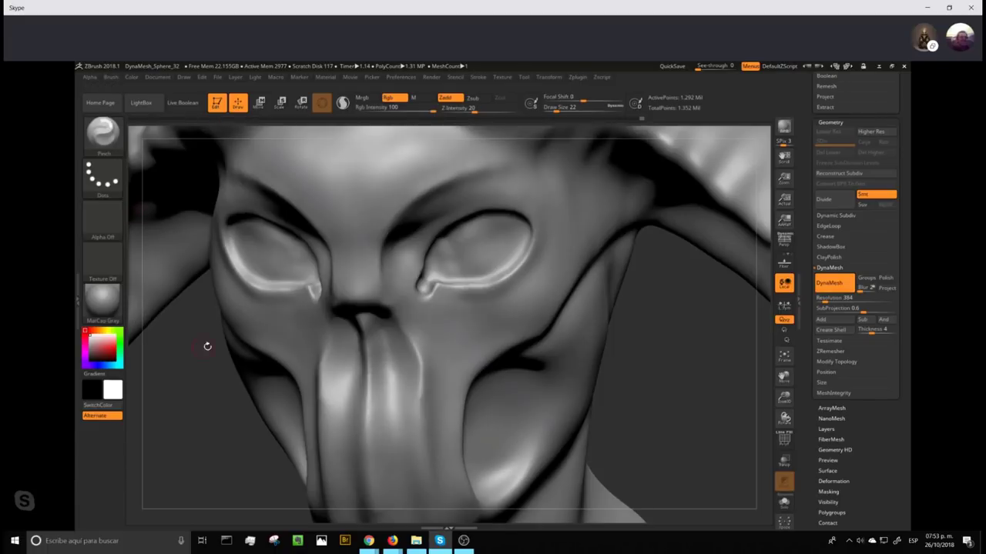
left_click(563, 109)
left_click_drag(474, 109, 459, 108)
left_click_drag(459, 109, 467, 109)
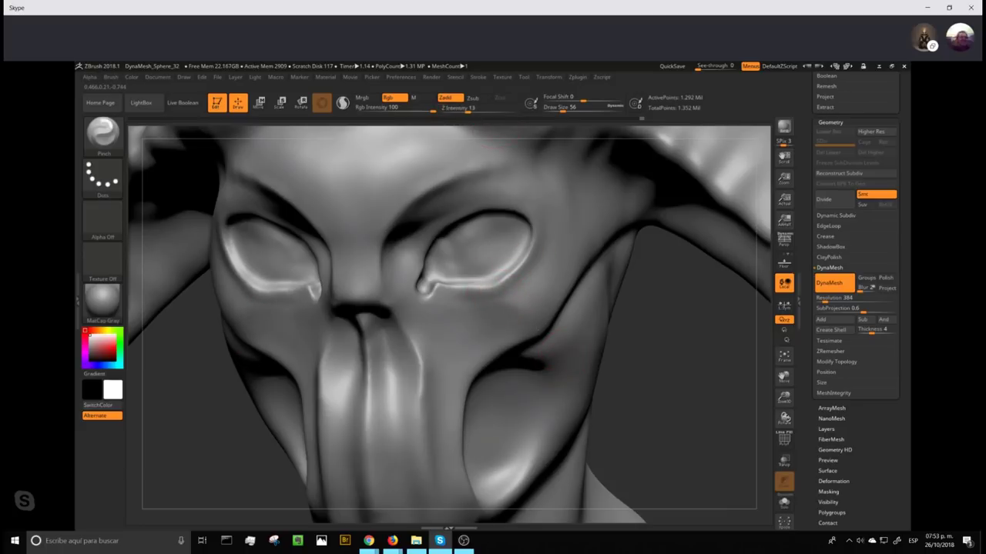
left_click_drag(488, 285, 504, 279)
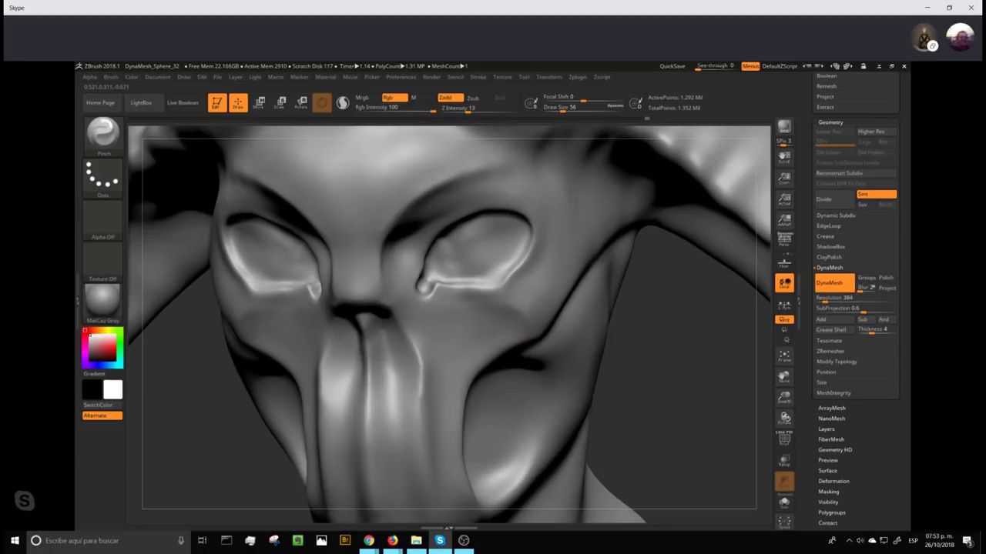
left_click_drag(442, 283, 496, 286)
left_click_drag(681, 334, 687, 414, "ctrl")
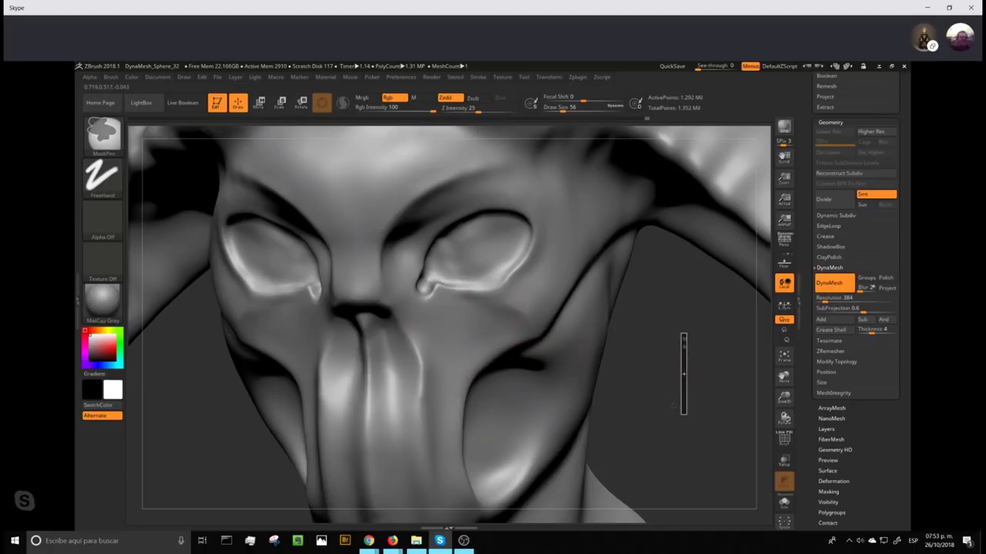
- Reshape the eyes' lower outer rims with the Move brush at draw size 101, and update the DynaMesh
left_click_drag(562, 108, 569, 107)
left_click_drag(493, 294, 492, 283)
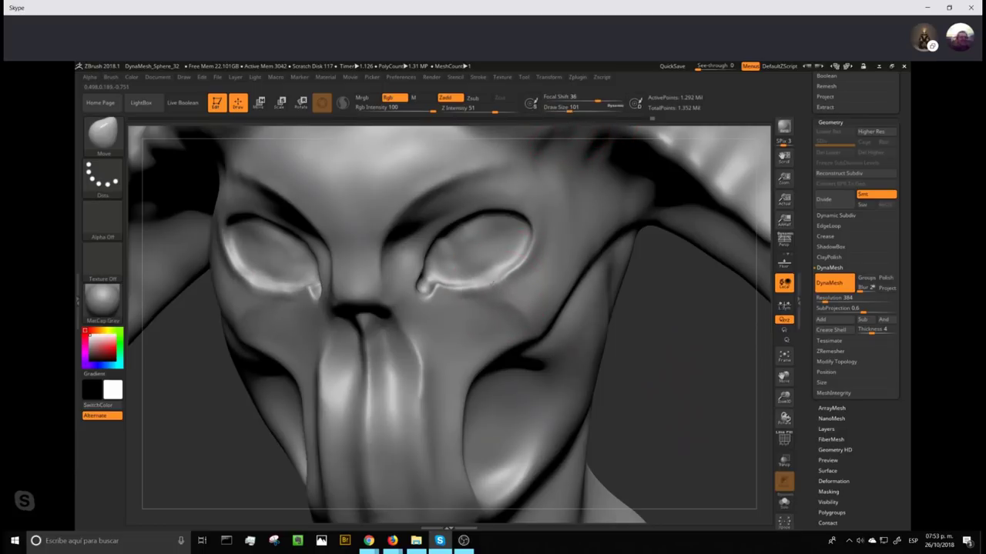
mouse_move(675, 413)
left_mouse_down("alt")
mouse_move(691, 248)
mouse_move(716, 227)
mouse_move(714, 246)
mouse_move(724, 243)
left_mouse_up("alt")
mouse_move(687, 196)
left_mouse_down("ctrl")
mouse_move(695, 268)
mouse_move(685, 258)
mouse_move(694, 262)
mouse_move(681, 274)
mouse_move(688, 282)
mouse_move(700, 244)
mouse_move(720, 379)
left_mouse_up("ctrl")
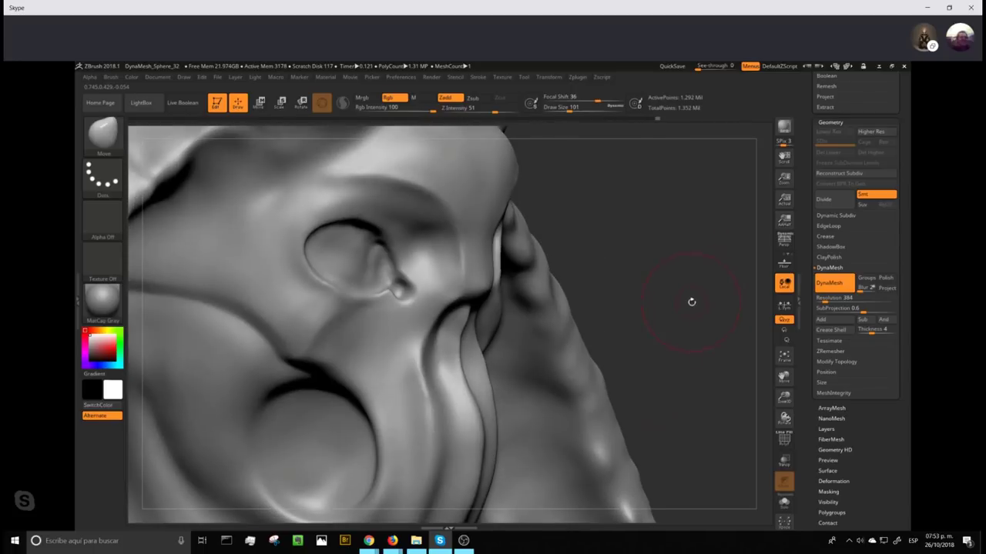
- Try a stroke across the cheek cavity's floor with the Standard brush at draw size 29 and Z intensity 27
left_click_drag(691, 302, 719, 293)
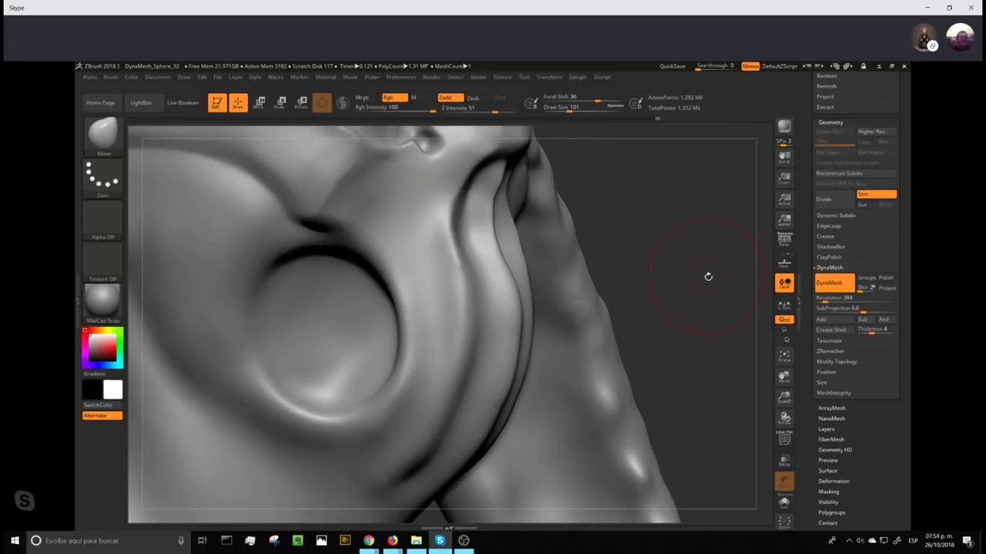
key("b")
key("s")
key("t")
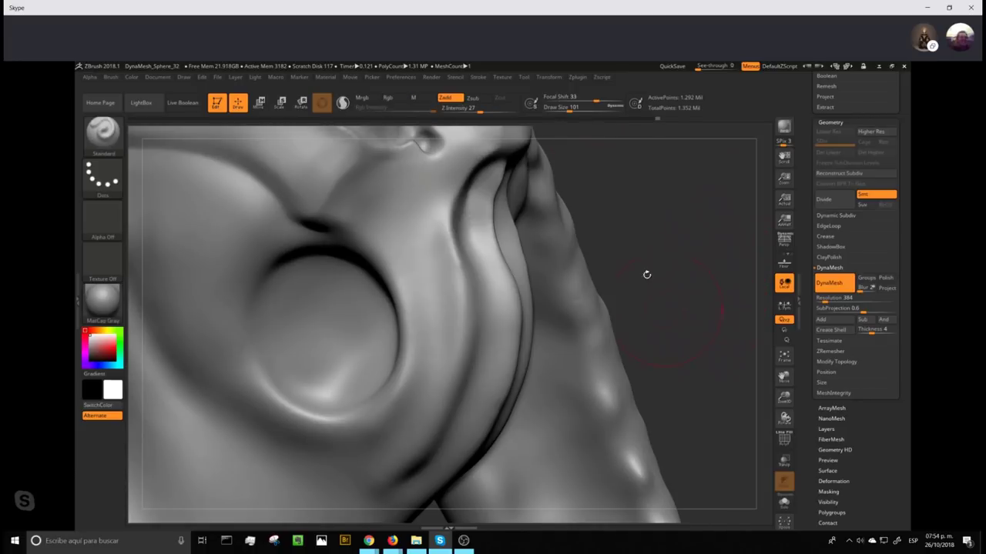
key("s")
left_click_drag(568, 108, 565, 108)
right_click_drag(431, 261, 493, 292, "alt")
left_click_drag(408, 357, 368, 304)
key("ctrl+z")
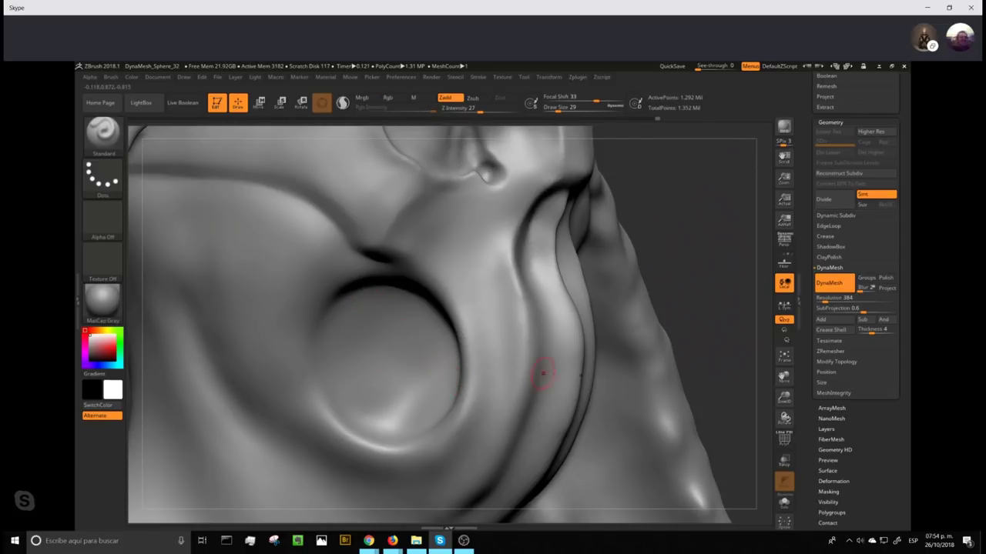
- Carve shallow creases into the cheek cavity's floor and edge with DamStandard at draw size 49 and Z intensity 11, and update the DynaMesh
key("b")
key("d")
key("s")
left_click_drag(464, 111, 459, 111)
left_click_drag(560, 107, 565, 108)
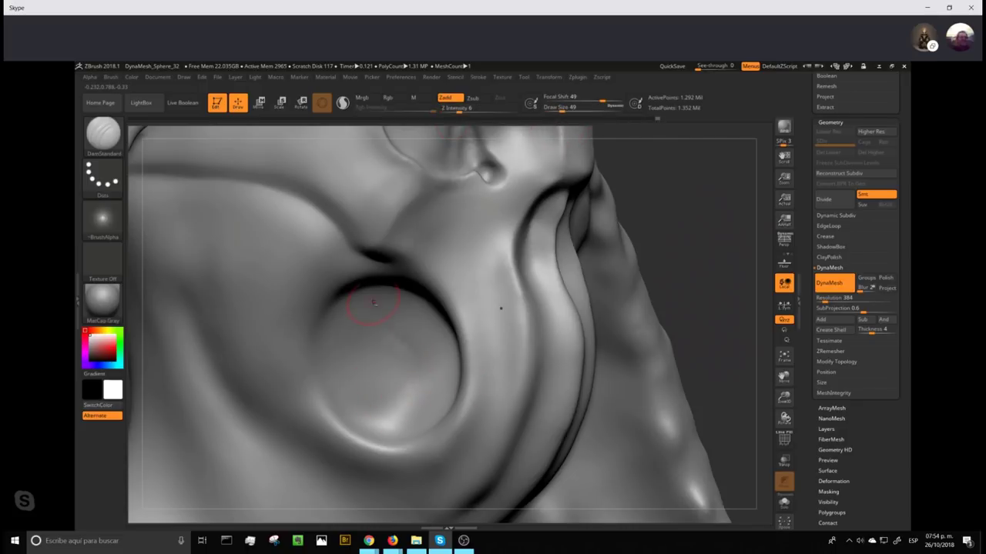
left_click_drag(459, 108, 469, 107)
mouse_move(414, 362)
left_mouse_down()
mouse_move(413, 341)
mouse_move(377, 314)
left_mouse_up()
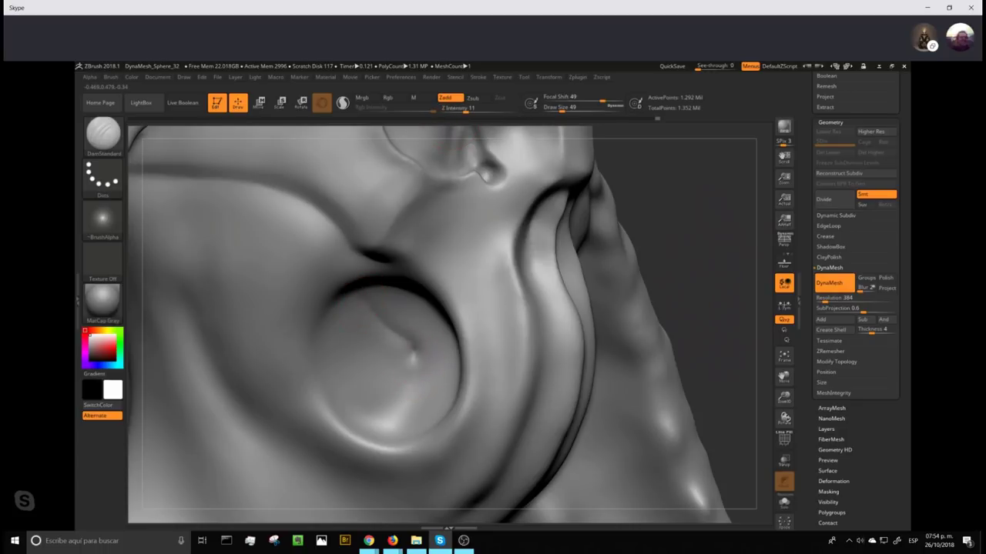
mouse_move(401, 355)
left_mouse_down()
mouse_move(385, 336)
mouse_move(400, 322)
left_mouse_up()
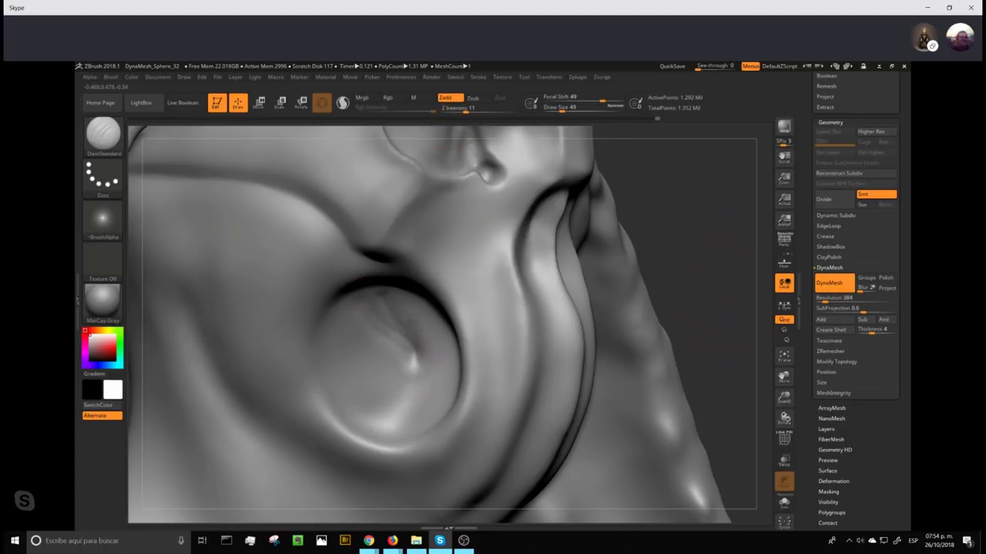
left_click_drag(412, 356, 417, 387)
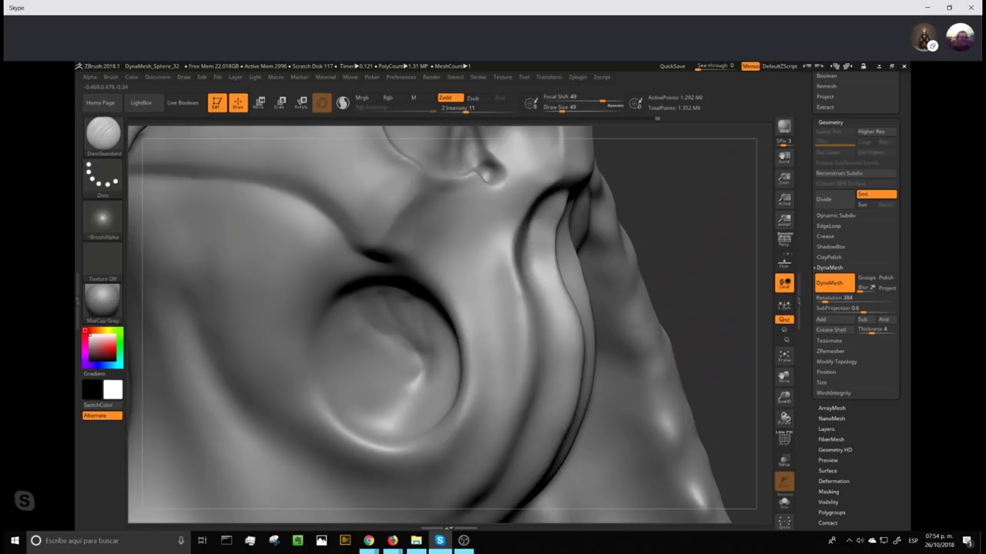
left_click_drag(413, 365, 379, 350)
mouse_move(330, 313)
left_mouse_down()
mouse_move(319, 368)
mouse_move(385, 289)
mouse_move(427, 308)
left_mouse_up()
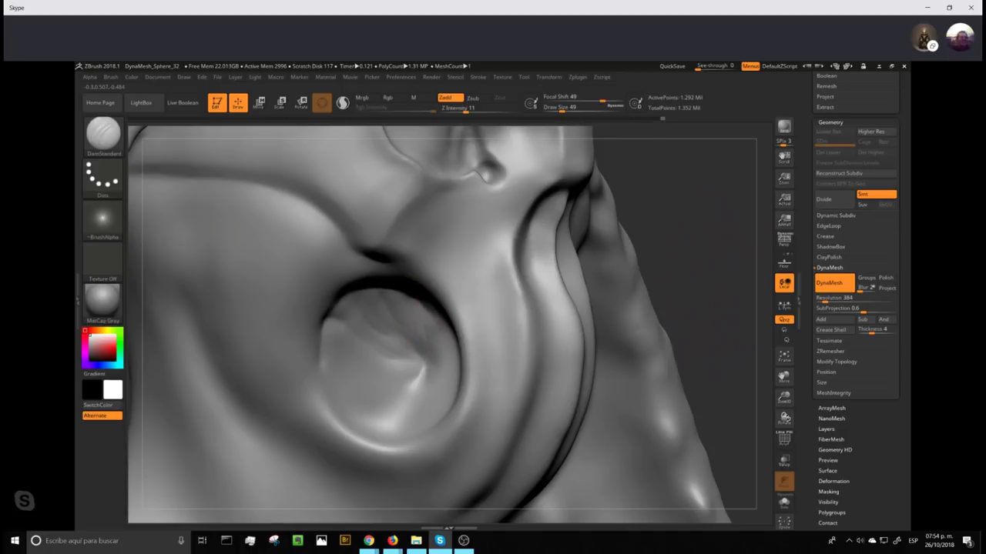
key("ctrl")
left_click_drag(709, 207, 721, 337, "ctrl")
- Cut deep grooves radiating from the cheek cavity's centre to its rim with DamStandard at Z intensity 26, and update the DynaMesh
left_click_drag(715, 296, 539, 231, "alt")
left_click_drag(720, 229, 653, 374, "alt")
left_click_drag(732, 339, 697, 333)
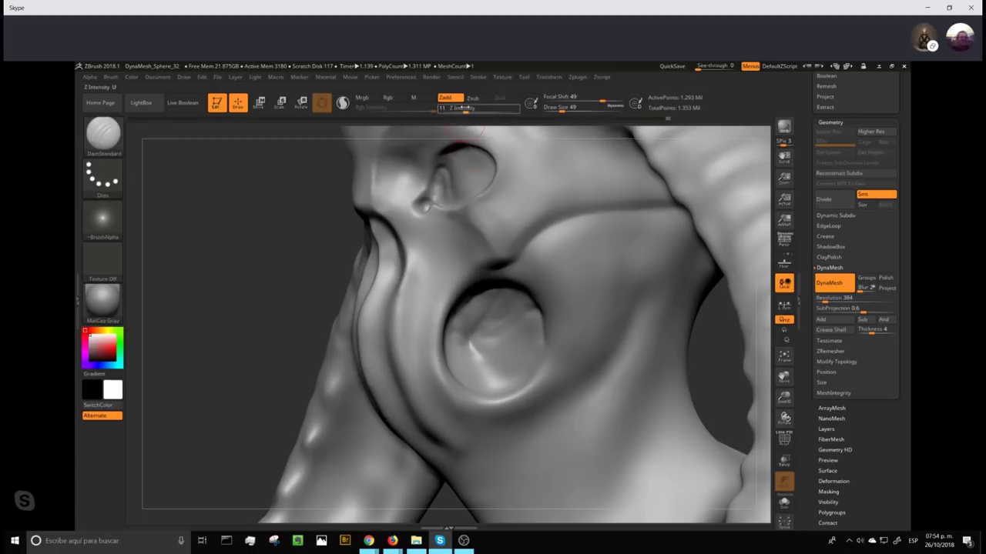
left_click(478, 110)
mouse_move(523, 297)
left_mouse_down()
mouse_move(532, 305)
mouse_move(510, 334)
mouse_move(476, 337)
mouse_move(528, 301)
mouse_move(493, 323)
mouse_move(496, 308)
mouse_move(474, 323)
mouse_move(462, 308)
mouse_move(455, 341)
mouse_move(479, 381)
left_mouse_up()
mouse_move(471, 346)
left_mouse_down()
mouse_move(492, 379)
mouse_move(502, 360)
mouse_move(520, 369)
mouse_move(497, 362)
mouse_move(493, 347)
mouse_move(532, 329)
left_mouse_up()
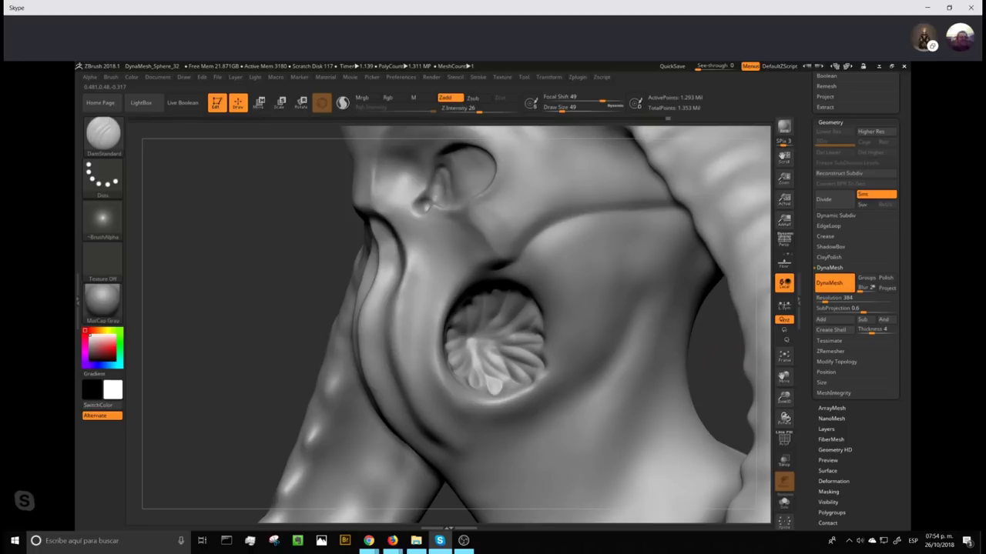
left_click_drag(260, 224, 239, 318, "ctrl")
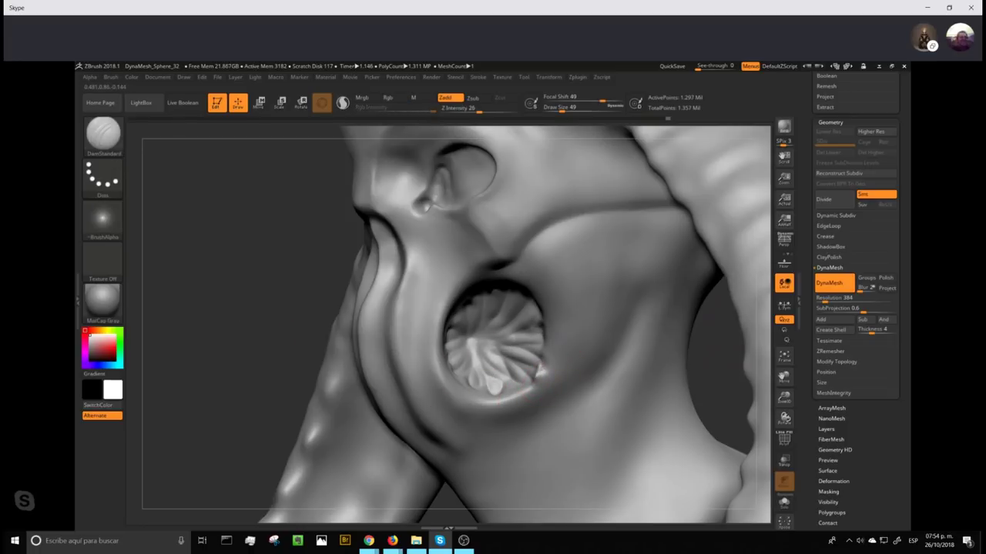
left_click_drag(541, 371, 537, 329)
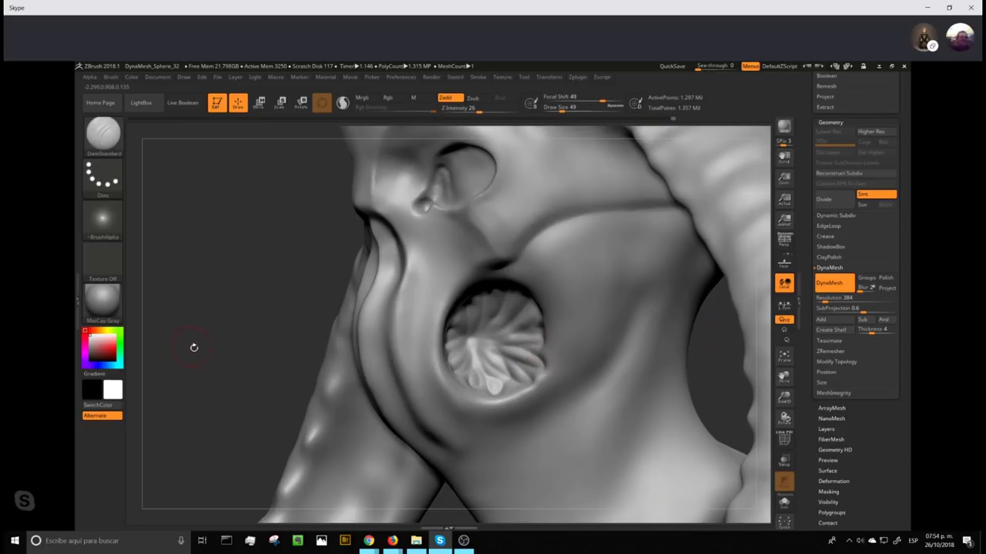
mouse_move(205, 285)
left_mouse_down("ctrl")
mouse_move(186, 383)
mouse_move(243, 273)
left_mouse_up("ctrl")
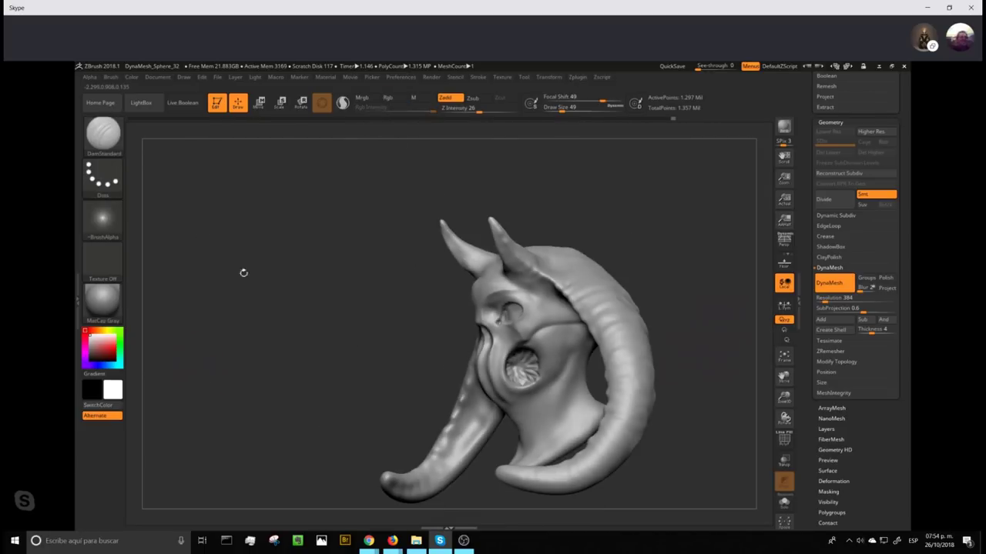
- Refine the cavity's radial grooves with finer cuts at draw size 23 and wider ones at 41, and update the DynaMesh
mouse_move(658, 266)
left_mouse_down()
mouse_move(690, 259)
mouse_move(623, 242)
mouse_move(682, 256)
mouse_move(552, 199)
mouse_move(587, 366)
left_mouse_up()
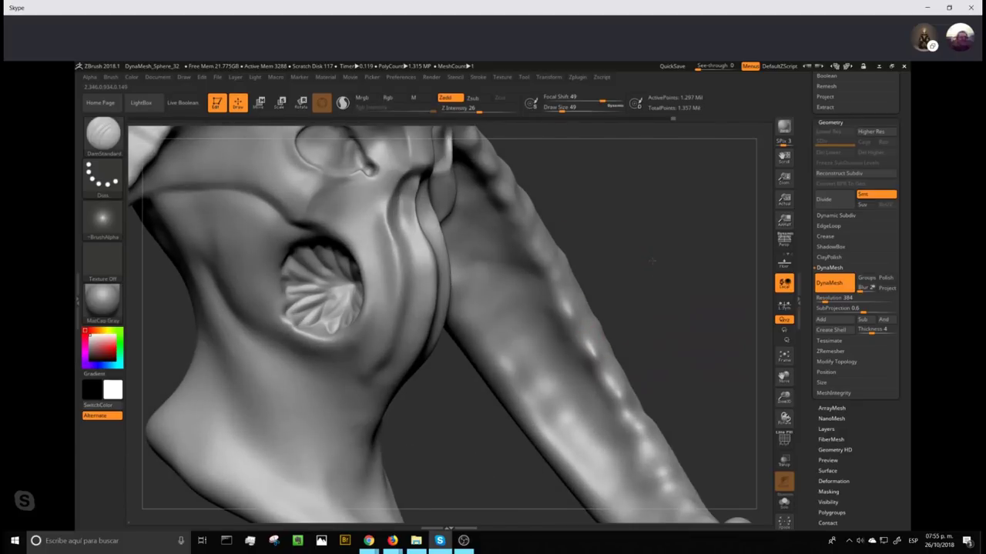
left_click_drag(652, 261, 557, 391, "alt")
mouse_move(488, 425)
left_mouse_down()
mouse_move(546, 438)
mouse_move(734, 282)
left_mouse_up()
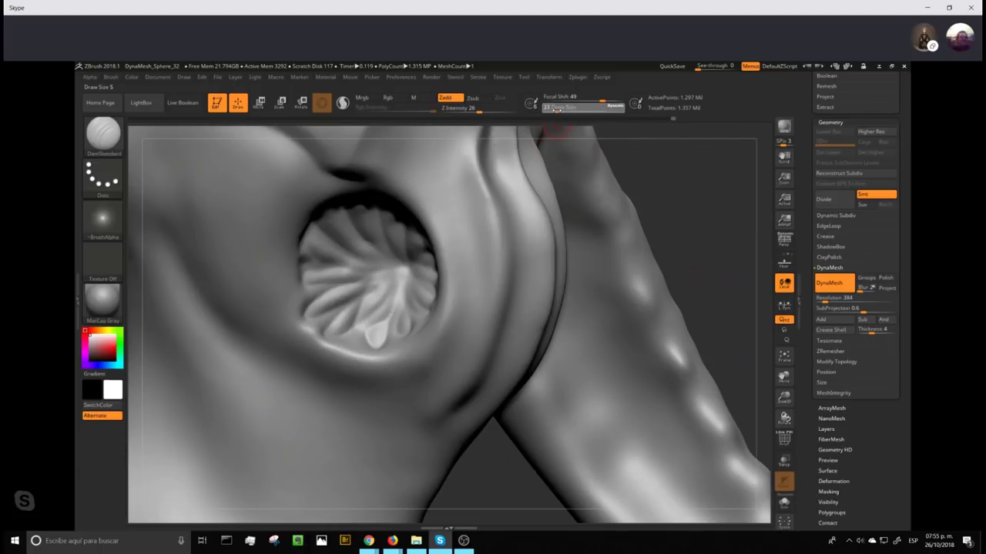
left_click_drag(720, 217, 689, 276, "alt")
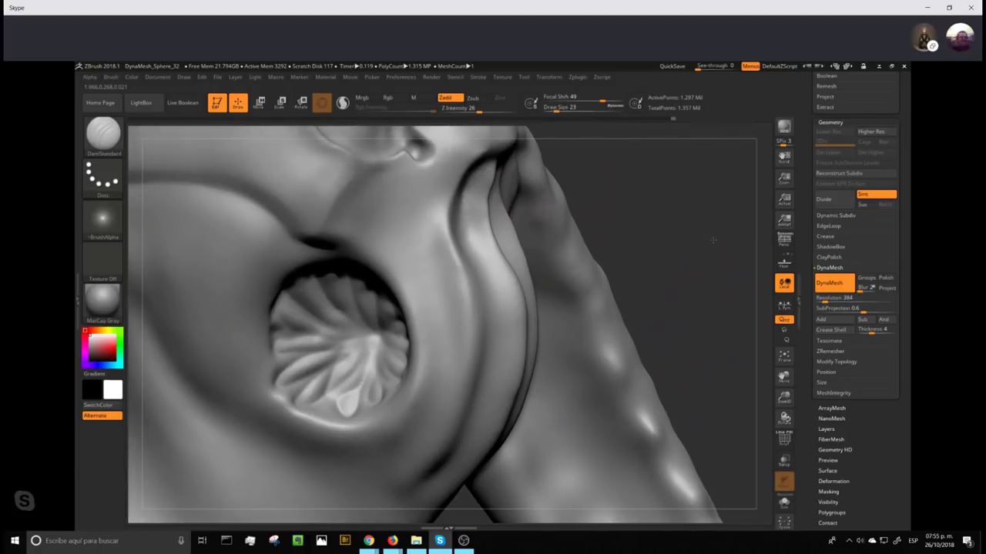
mouse_move(710, 238)
left_mouse_down("alt")
mouse_move(706, 222)
mouse_move(751, 266)
left_mouse_up("alt")
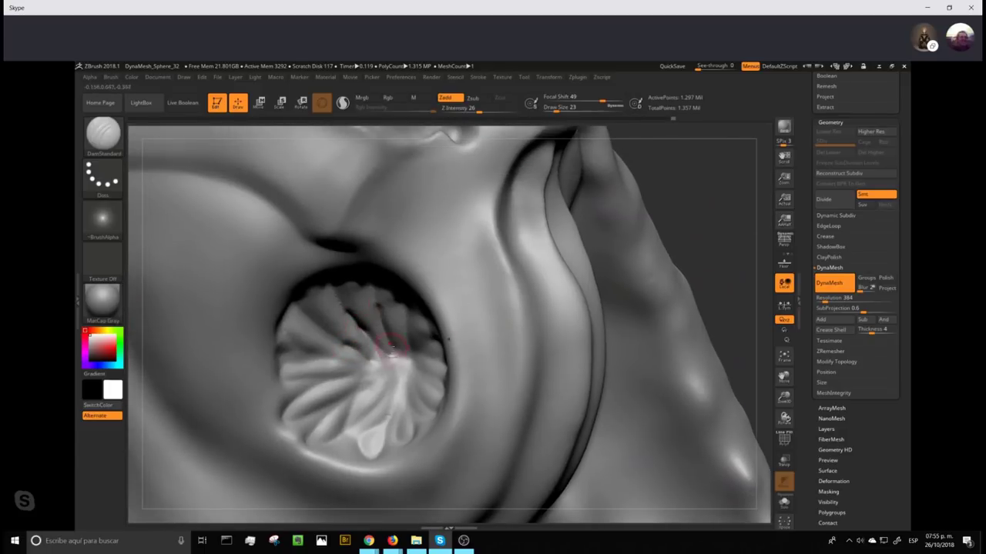
mouse_move(383, 330)
left_mouse_down()
mouse_move(401, 352)
mouse_move(432, 346)
left_mouse_up()
mouse_move(359, 356)
left_mouse_down()
mouse_move(319, 357)
mouse_move(351, 390)
mouse_move(339, 405)
left_mouse_up()
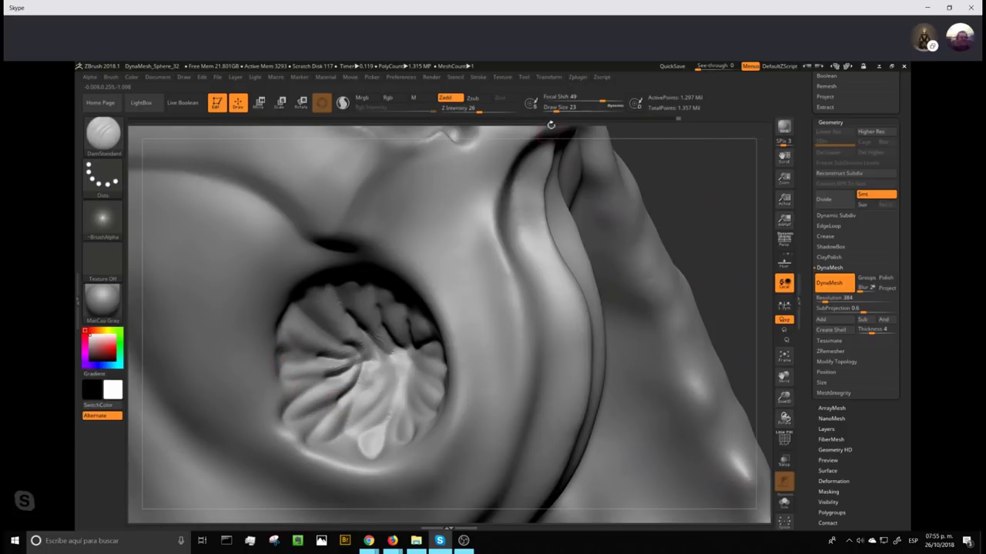
left_click(560, 108)
mouse_move(282, 342)
left_mouse_down()
mouse_move(285, 401)
mouse_move(317, 436)
mouse_move(378, 451)
mouse_move(408, 438)
mouse_move(433, 408)
left_mouse_up()
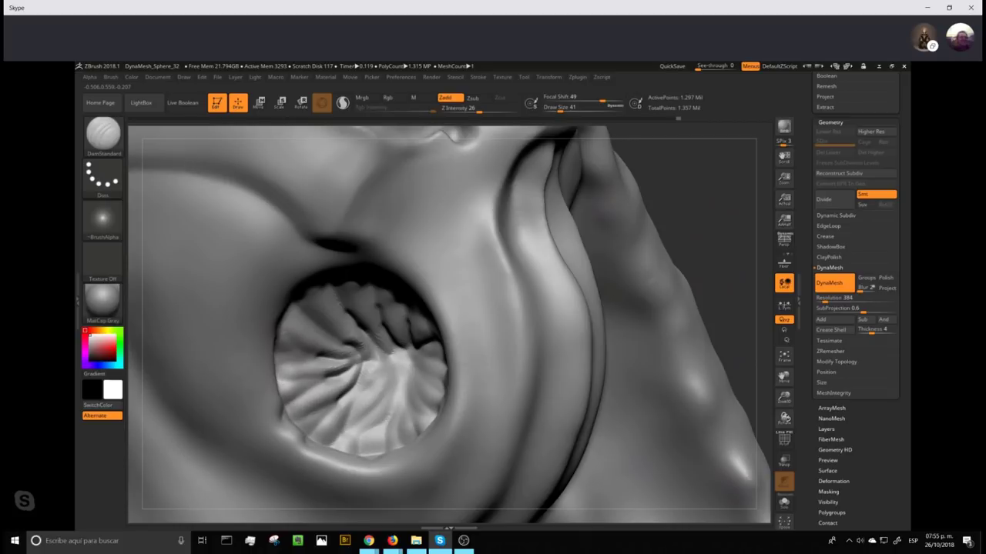
mouse_move(693, 180)
left_mouse_down("ctrl")
mouse_move(709, 257)
mouse_move(704, 231)
mouse_move(676, 238)
mouse_move(676, 249)
mouse_move(711, 202)
mouse_move(618, 346)
mouse_move(657, 321)
mouse_move(653, 346)
mouse_move(689, 330)
mouse_move(671, 359)
left_mouse_up("ctrl")
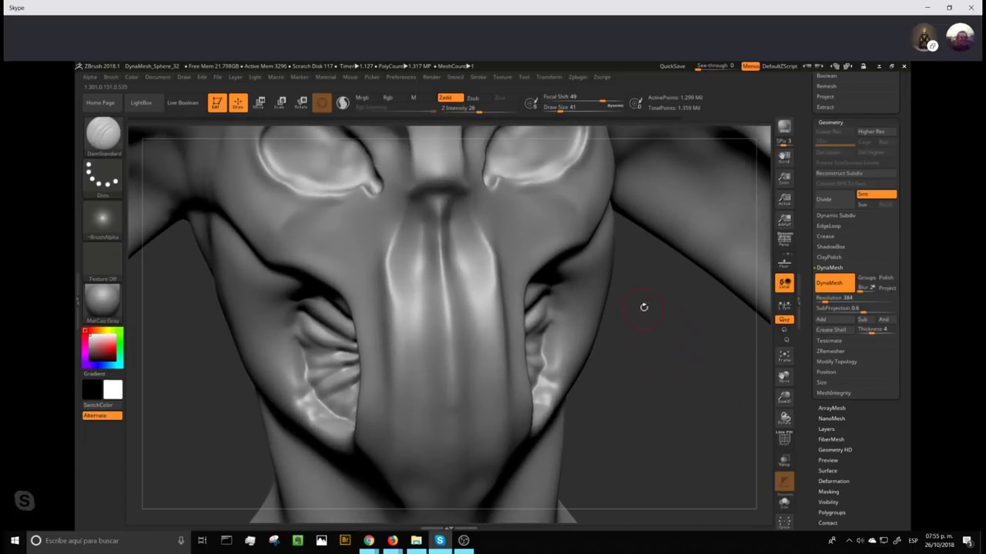
- Raise small stacked bumps inside both nostril hollows with the Standard brush at draw size 16, and update the DynaMesh
key("b")
key("s")
key("t")
left_click(554, 108)
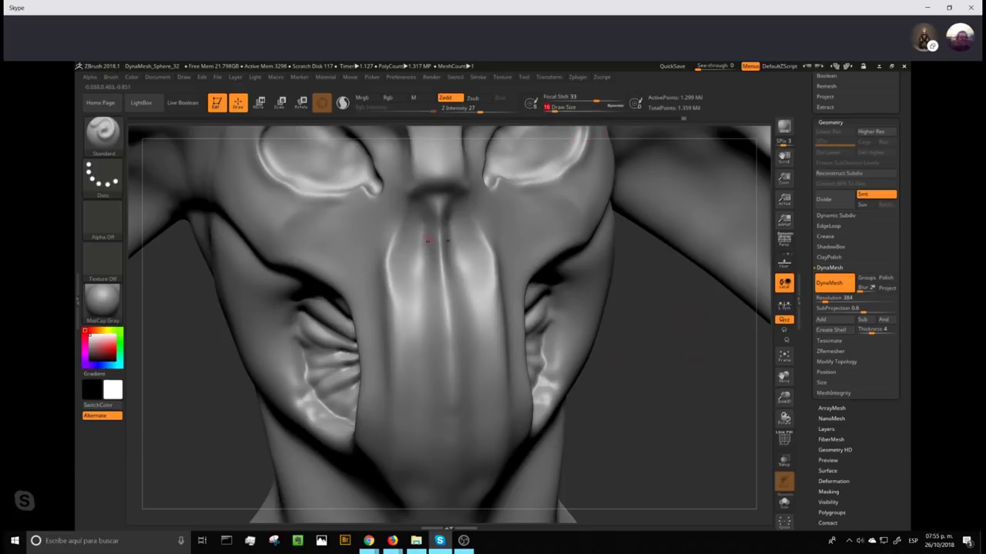
left_click_drag(419, 224, 418, 238)
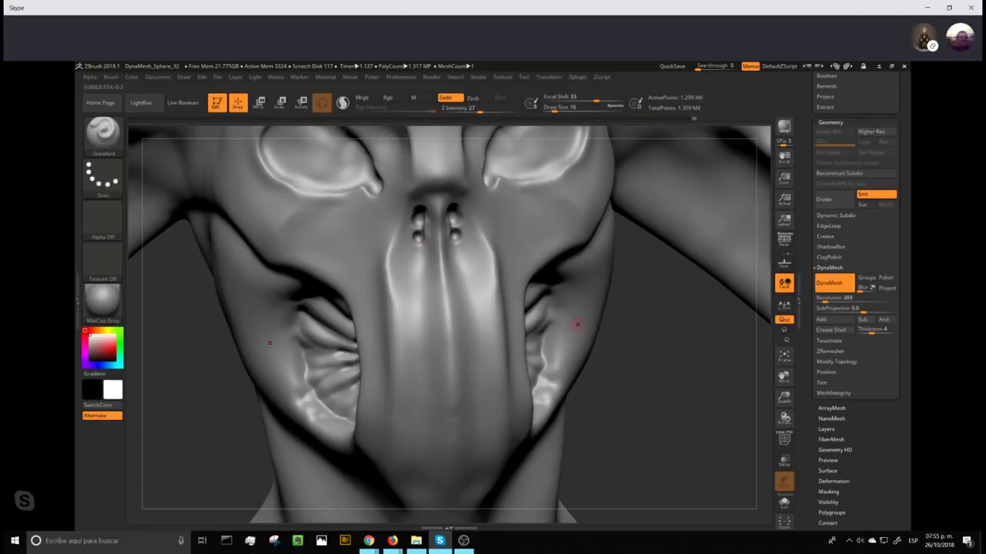
key("ctrl")
left_click_drag(664, 351, 667, 416, "ctrl")
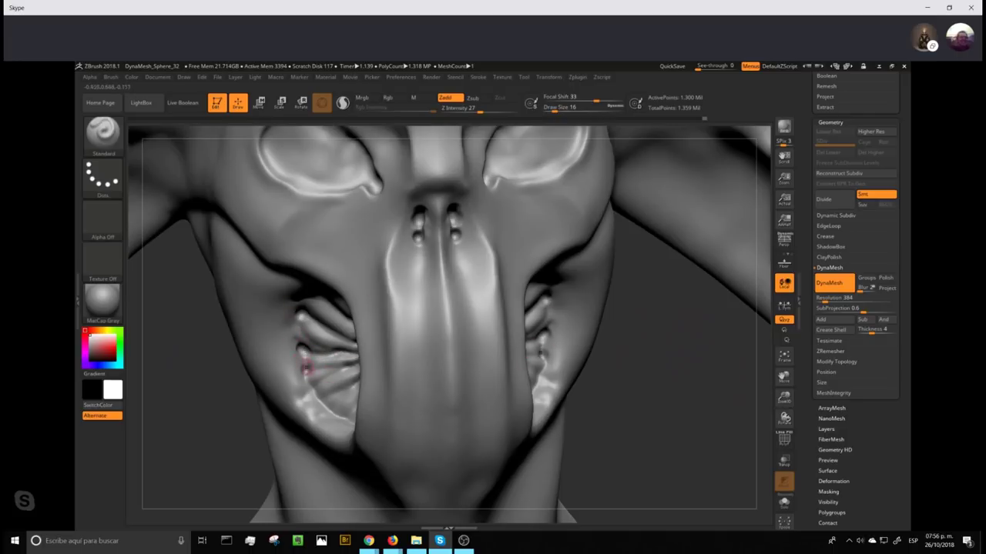
- Rework the cheek cavity's rim around the grooves with the Standard brush at draw size 49, and update the DynaMesh
left_click_drag(553, 108, 562, 108)
mouse_move(660, 381)
left_mouse_down()
mouse_move(661, 355)
mouse_move(310, 312)
left_mouse_up()
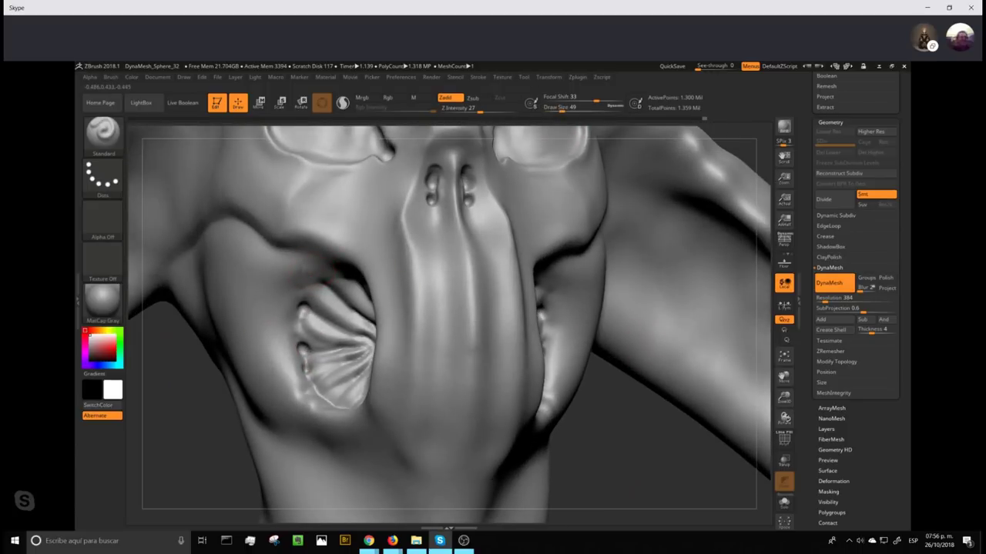
key("ctrl")
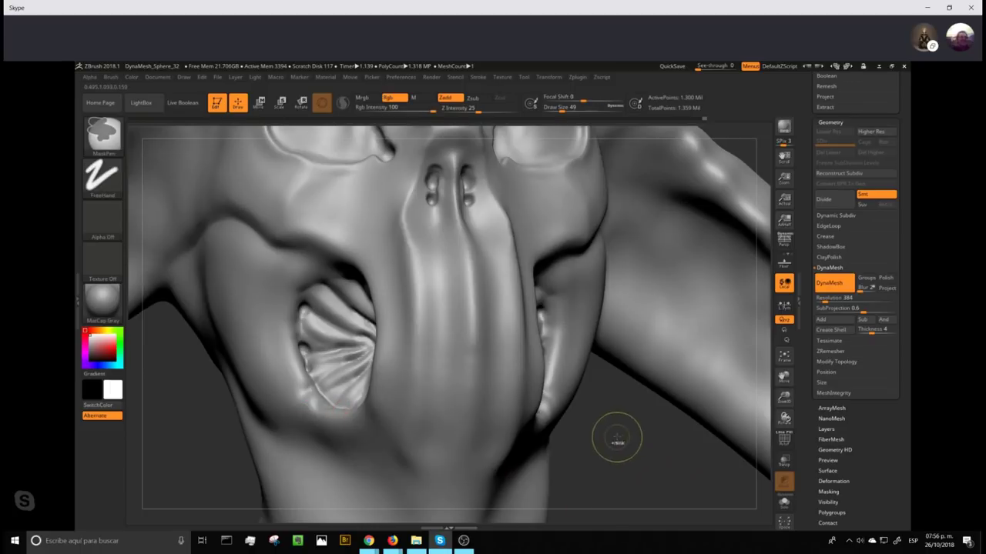
mouse_move(616, 442)
left_mouse_down("ctrl")
mouse_move(637, 479)
mouse_move(626, 471)
mouse_move(635, 231)
mouse_move(680, 277)
mouse_move(670, 462)
left_mouse_up("ctrl")
- Sculpt an elongated oval ring at the centre of each eyeball with the Standard brush at draw size 18
mouse_move(620, 411)
left_mouse_down()
mouse_move(739, 239)
mouse_move(713, 154)
mouse_move(711, 242)
mouse_move(733, 243)
mouse_move(693, 254)
mouse_move(691, 425)
mouse_move(711, 429)
mouse_move(691, 444)
mouse_move(691, 422)
mouse_move(759, 418)
left_mouse_up()
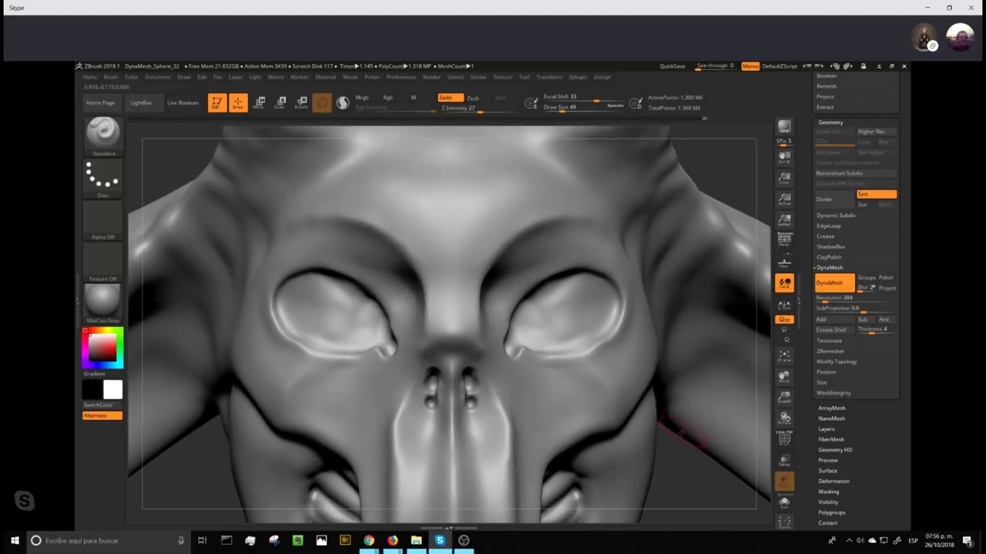
left_click_drag(554, 108, 552, 108)
mouse_move(302, 302)
left_mouse_down()
mouse_move(320, 319)
mouse_move(348, 326)
mouse_move(306, 305)
mouse_move(353, 325)
mouse_move(352, 315)
mouse_move(339, 327)
mouse_move(315, 310)
left_mouse_up()
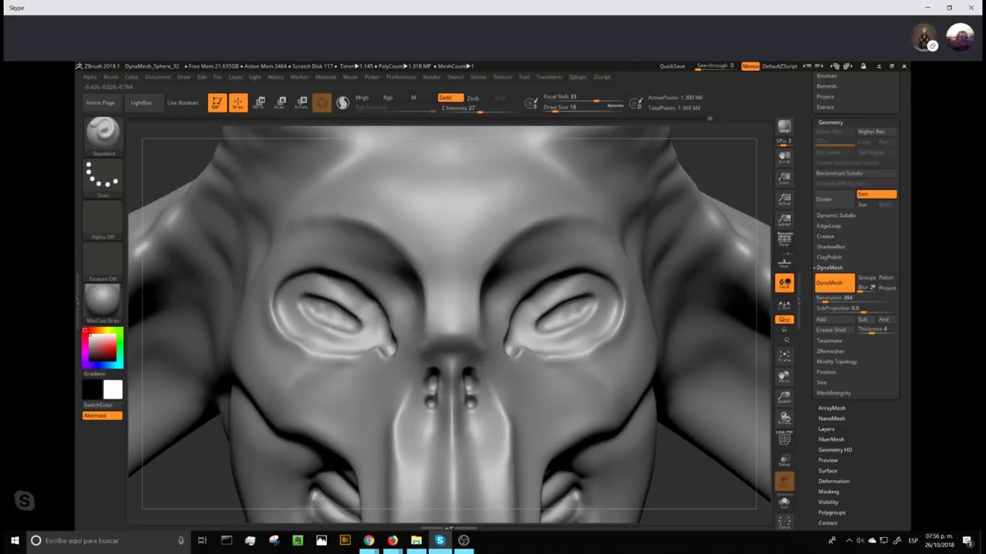
- Update the DynaMesh and sculpt small radial bumps around each eye's oval ring with the Standard brush at draw size 14
key("ctrl")
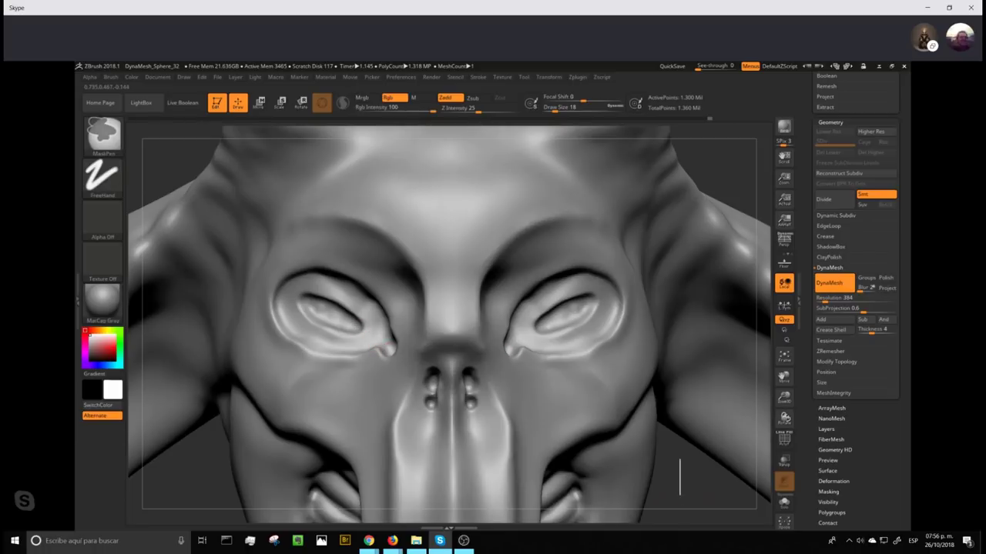
mouse_move(676, 500)
left_mouse_down("ctrl")
mouse_move(688, 484)
mouse_move(685, 497)
left_mouse_up("ctrl")
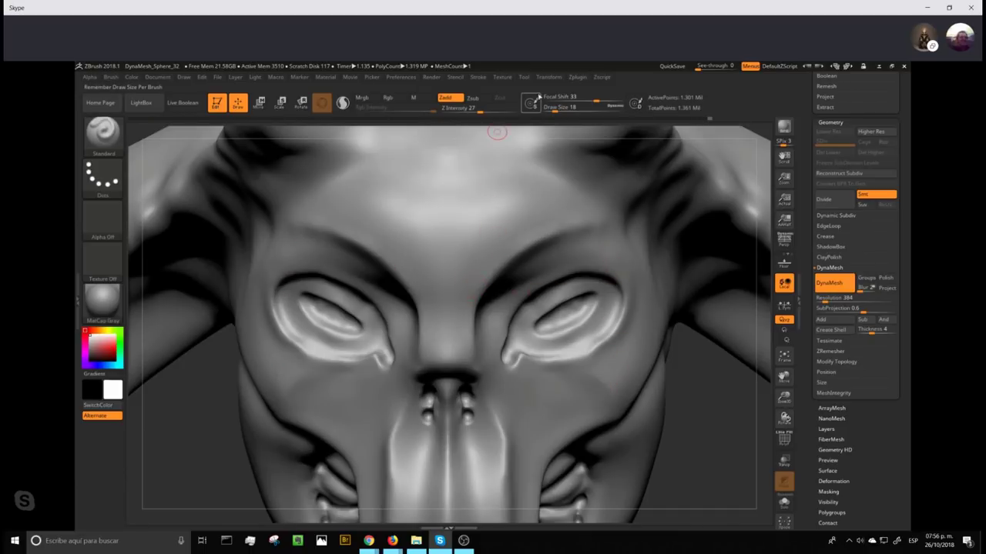
left_click_drag(553, 112, 551, 112)
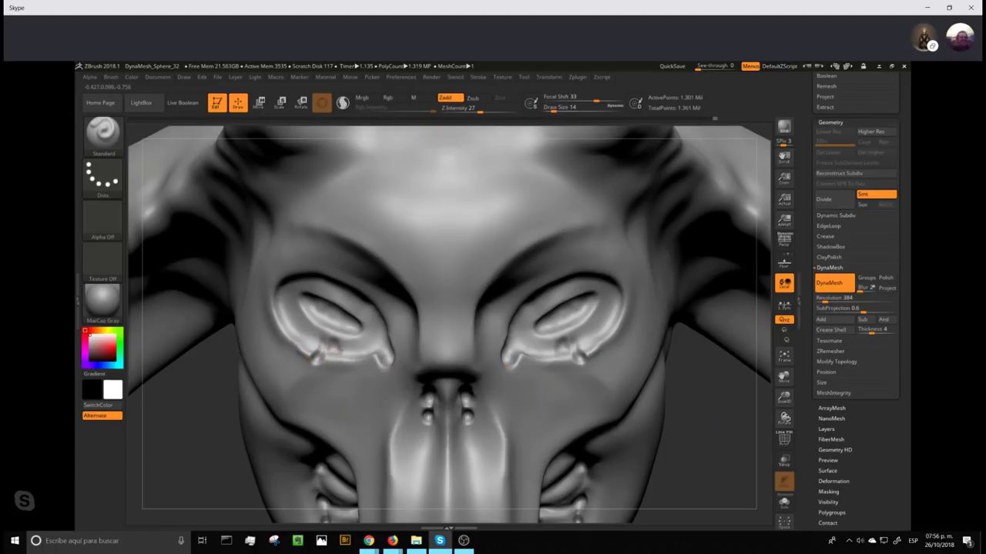
left_click_drag(343, 342, 346, 356)
mouse_move(533, 347)
left_mouse_down()
mouse_move(520, 332)
mouse_move(536, 304)
left_mouse_up()
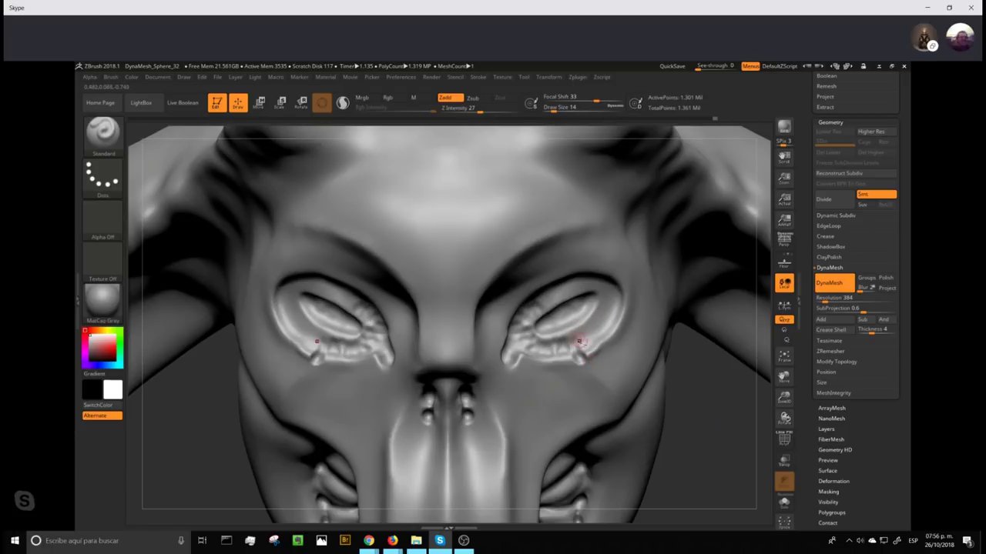
left_click_drag(581, 341, 584, 359)
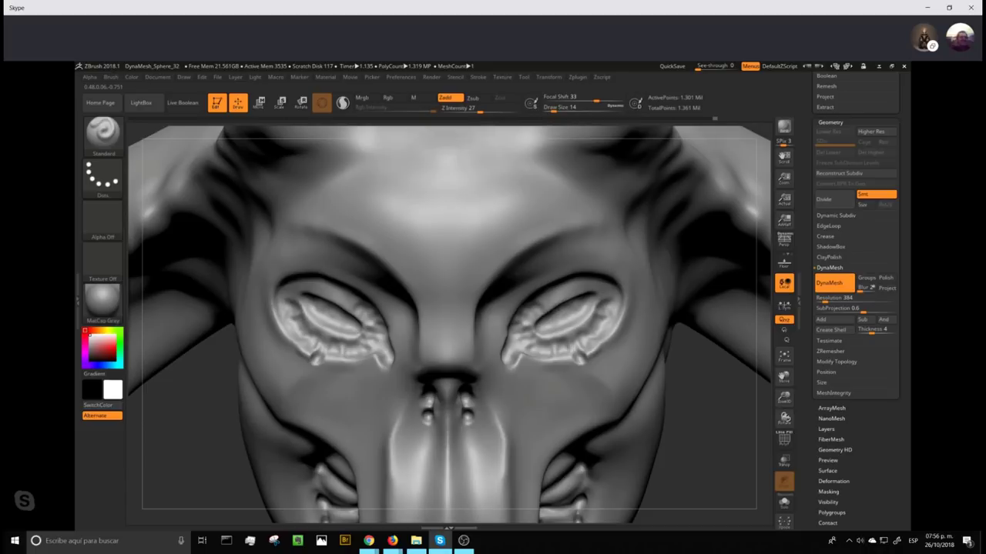
left_click_drag(571, 285, 614, 293)
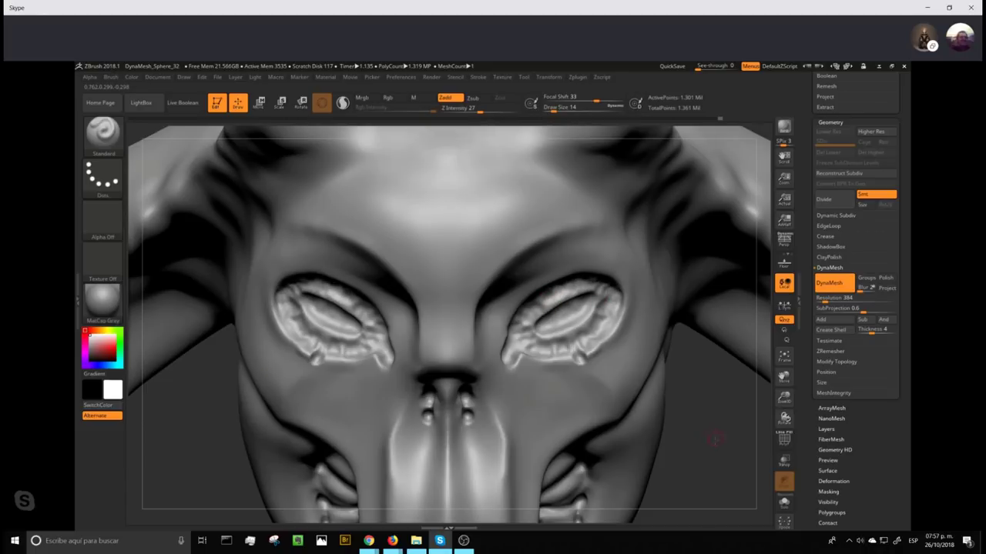
- Add finer bumps along the inner edges of the eye rings, update the DynaMesh, and set the draw size to 16
left_click_drag(715, 439, 600, 330, "alt")
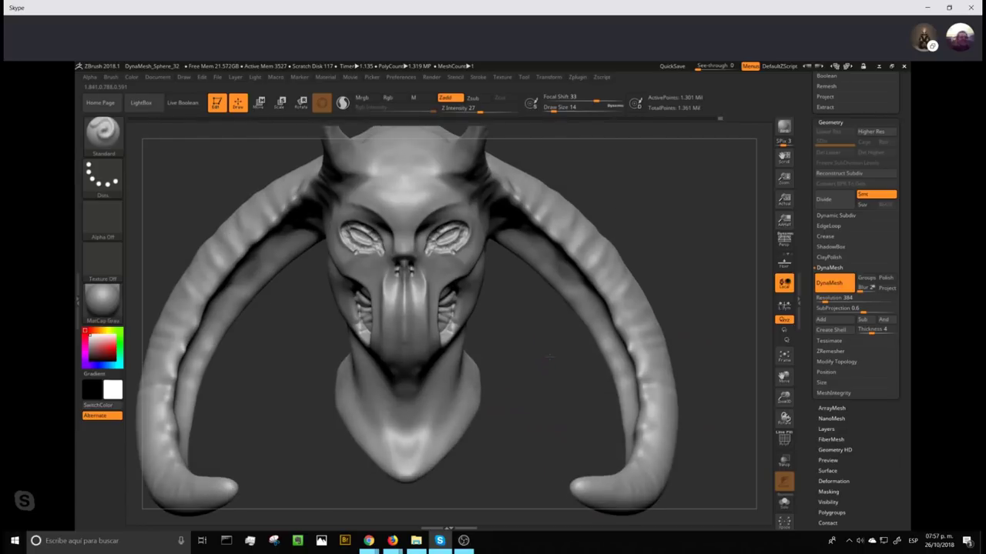
mouse_move(549, 357)
left_mouse_down()
mouse_move(664, 346)
mouse_move(597, 350)
left_mouse_up()
mouse_move(667, 225)
left_mouse_down("alt")
mouse_move(574, 391)
mouse_move(651, 407)
mouse_move(655, 442)
left_mouse_up("alt")
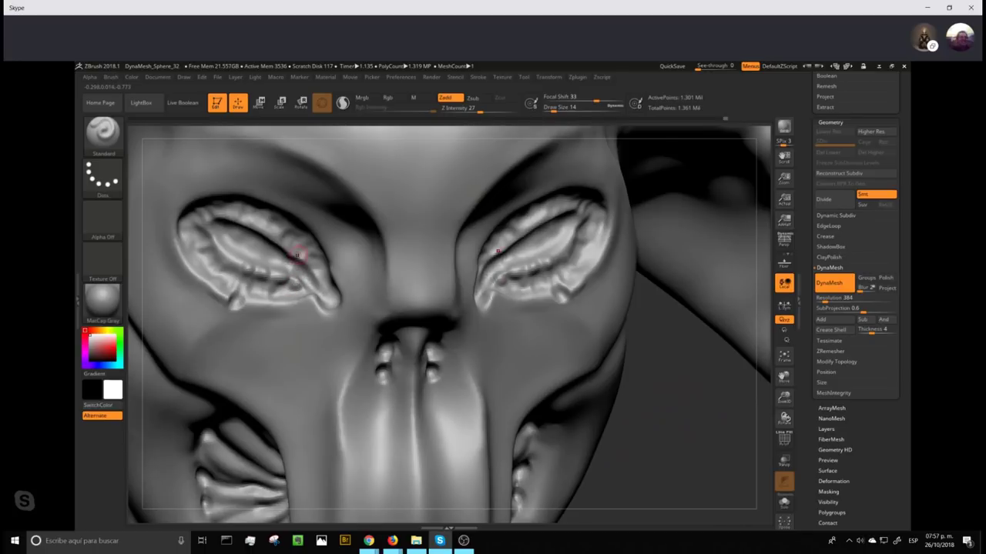
key("ctrl")
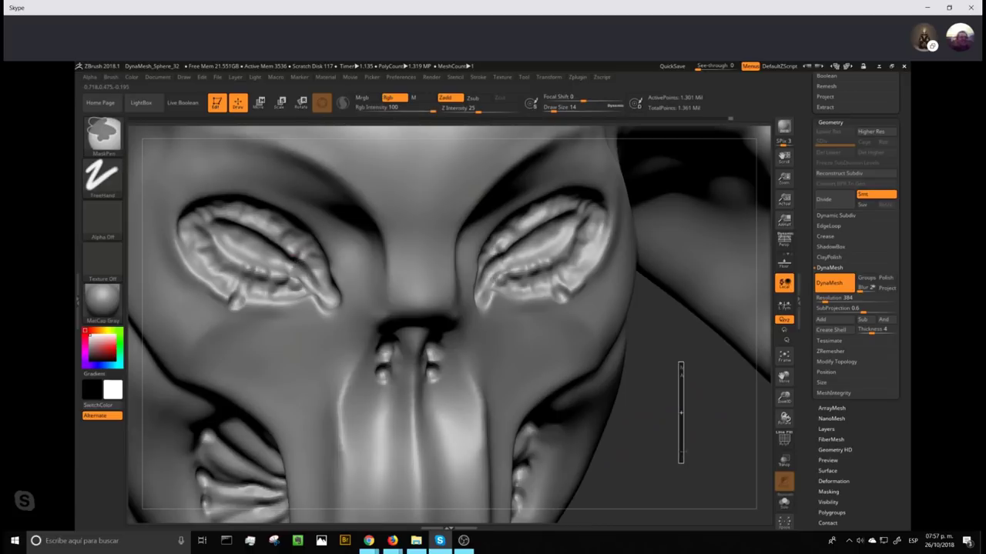
mouse_move(676, 451)
left_mouse_down("ctrl")
mouse_move(662, 433)
mouse_move(701, 228)
mouse_move(689, 268)
mouse_move(744, 246)
mouse_move(709, 248)
mouse_move(677, 224)
mouse_move(701, 235)
mouse_move(723, 413)
left_mouse_up("ctrl")
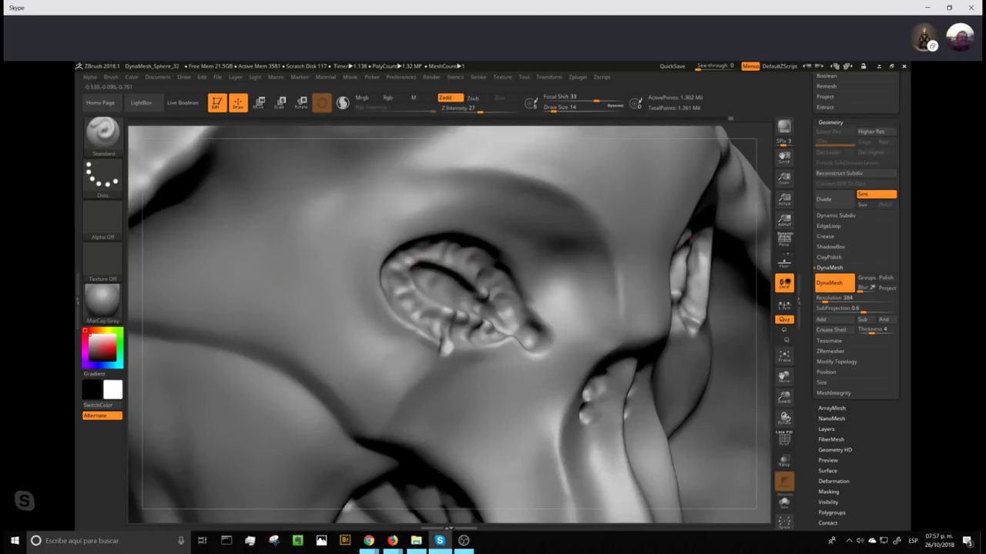
left_click_drag(566, 107, 559, 110)
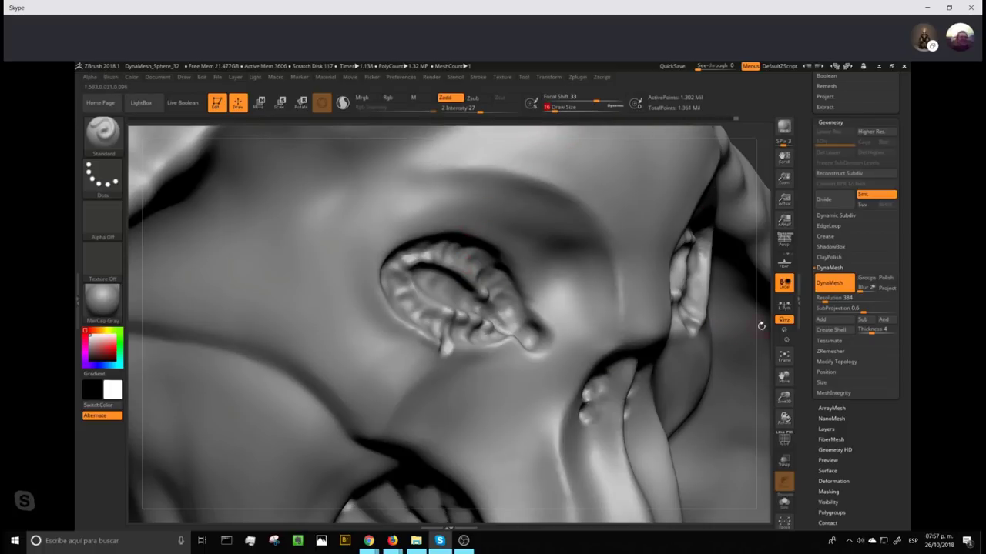
- Scrub back through the undo history to review earlier stages of the bust, and return to the latest state
left_click_drag(759, 319, 632, 144, "alt")
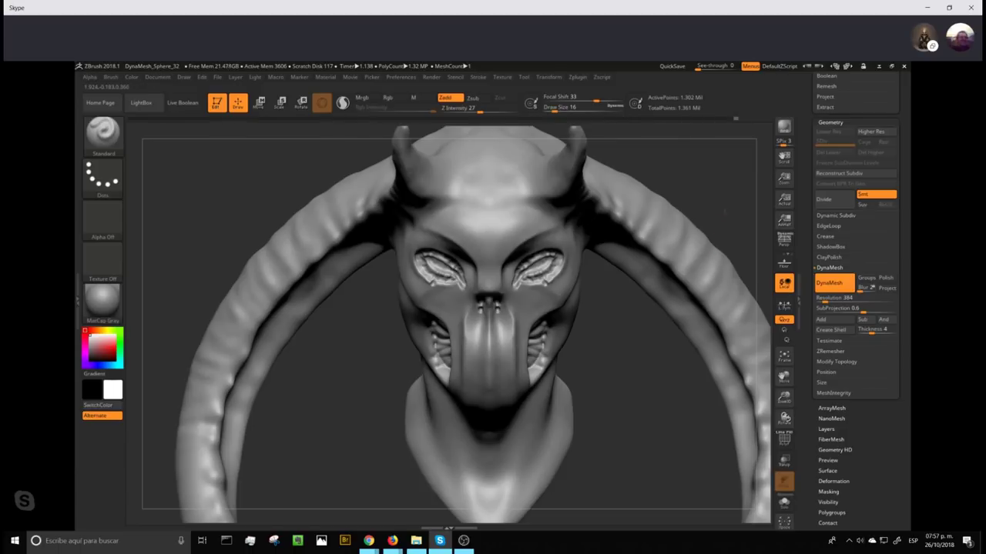
left_click_drag(723, 212, 705, 193, "alt")
mouse_move(735, 118)
left_mouse_down()
mouse_move(519, 130)
mouse_move(328, 120)
left_mouse_up()
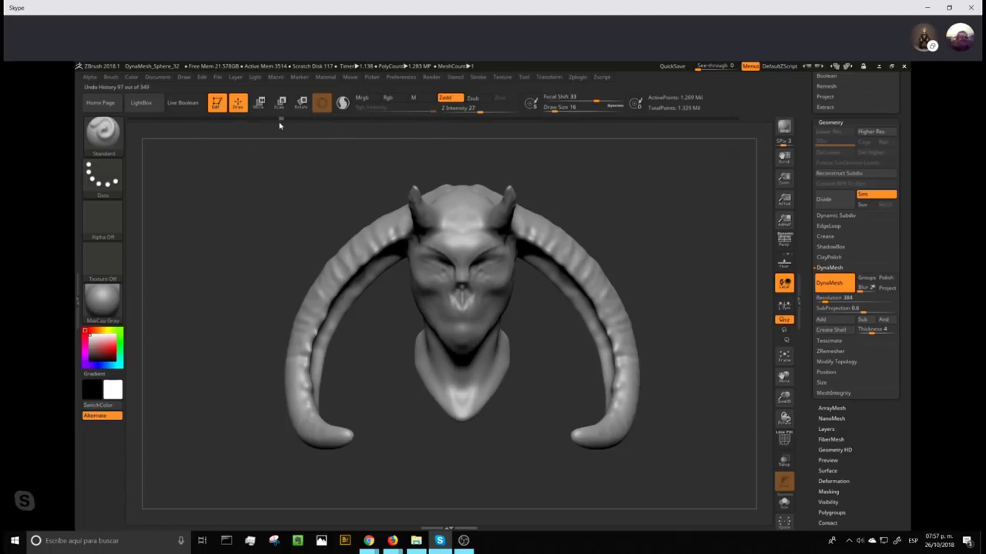
left_click_drag(254, 119, 155, 121)
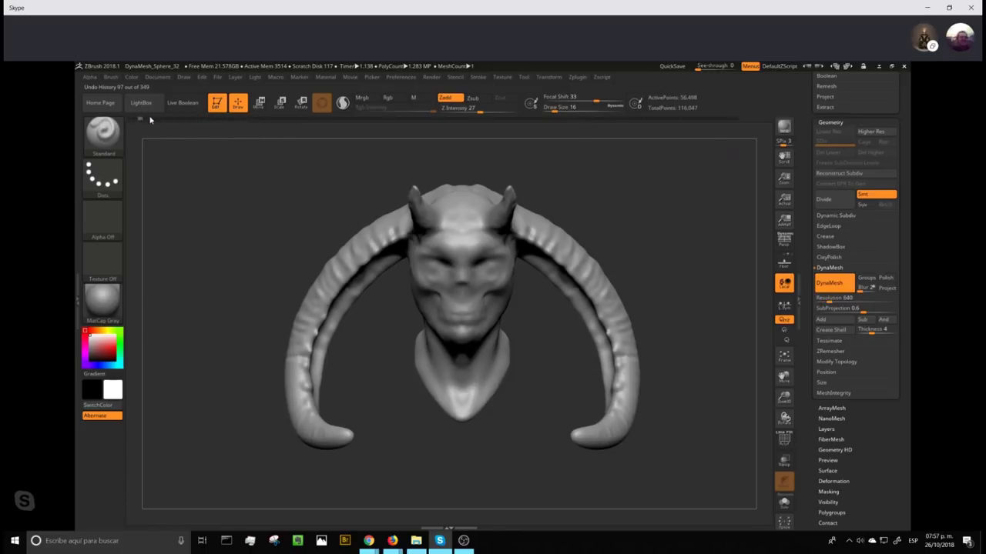
mouse_move(199, 119)
left_mouse_down()
mouse_move(488, 124)
mouse_move(555, 143)
mouse_move(554, 124)
mouse_move(671, 131)
mouse_move(698, 118)
mouse_move(734, 121)
left_mouse_up()
mouse_move(686, 262)
left_mouse_down()
mouse_move(705, 252)
mouse_move(689, 234)
mouse_move(688, 277)
mouse_move(706, 257)
mouse_move(671, 322)
left_mouse_up()
- Switch to the browser and examine the images of the ROOTED ALIEN BUST artwork on ArtStation
left_click(878, 67)
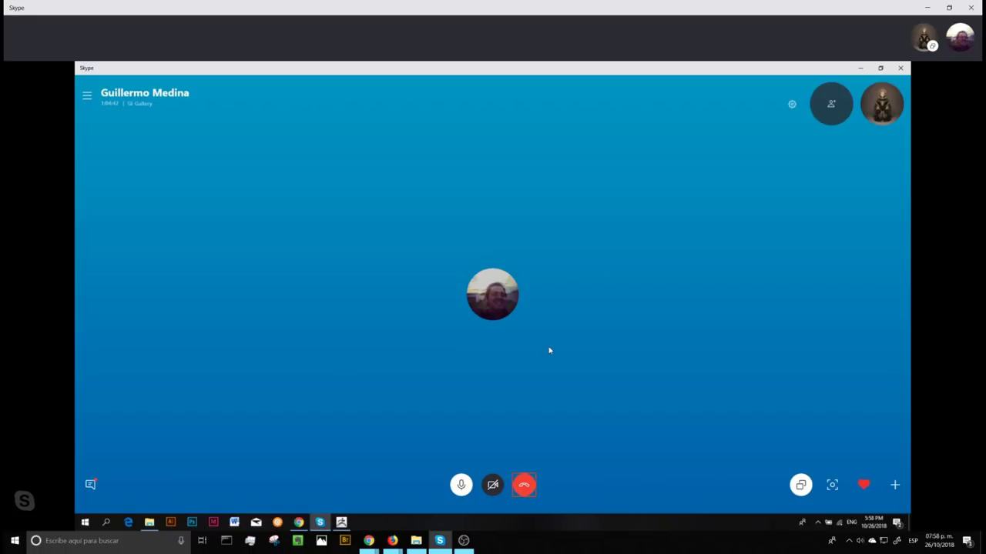
left_click(298, 522)
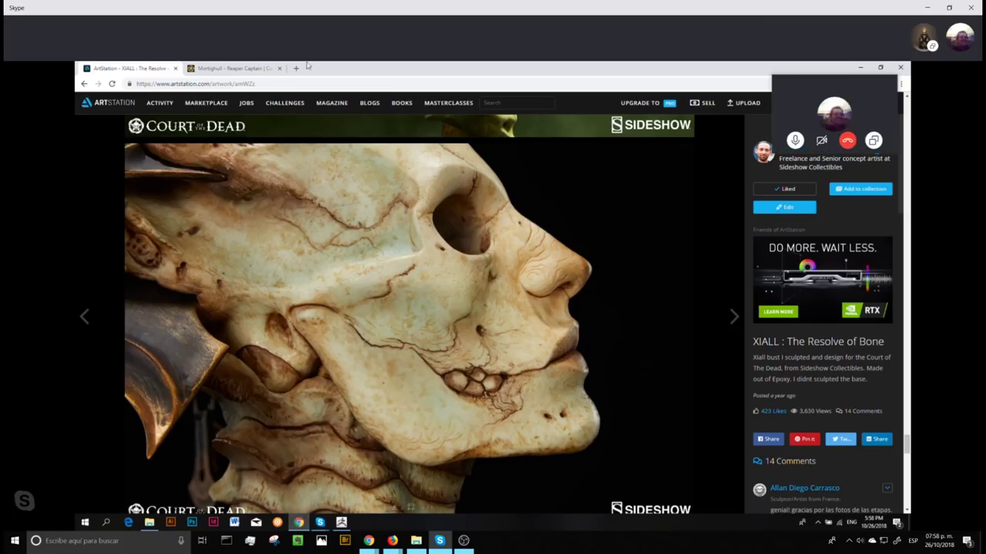
left_click(889, 83)
left_click(832, 150)
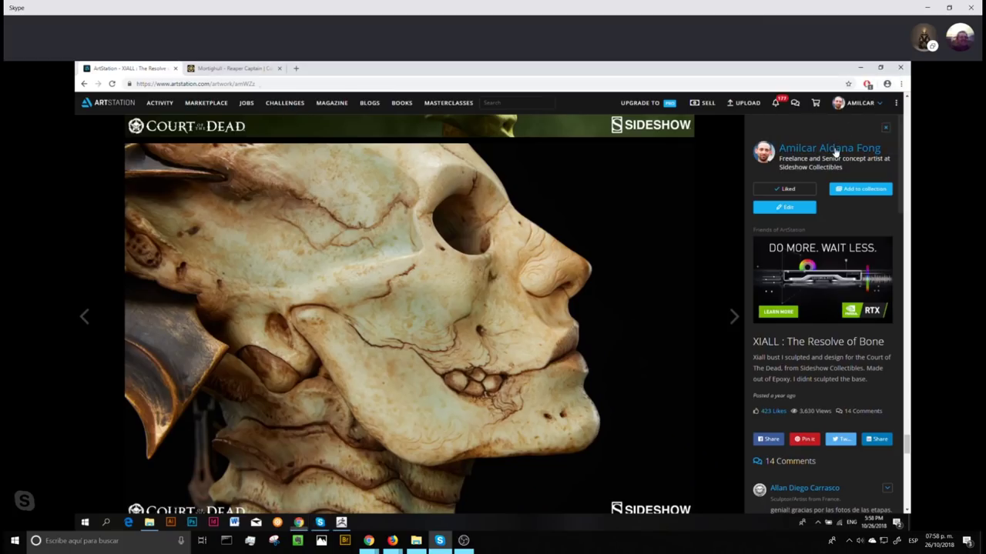
left_click(269, 216)
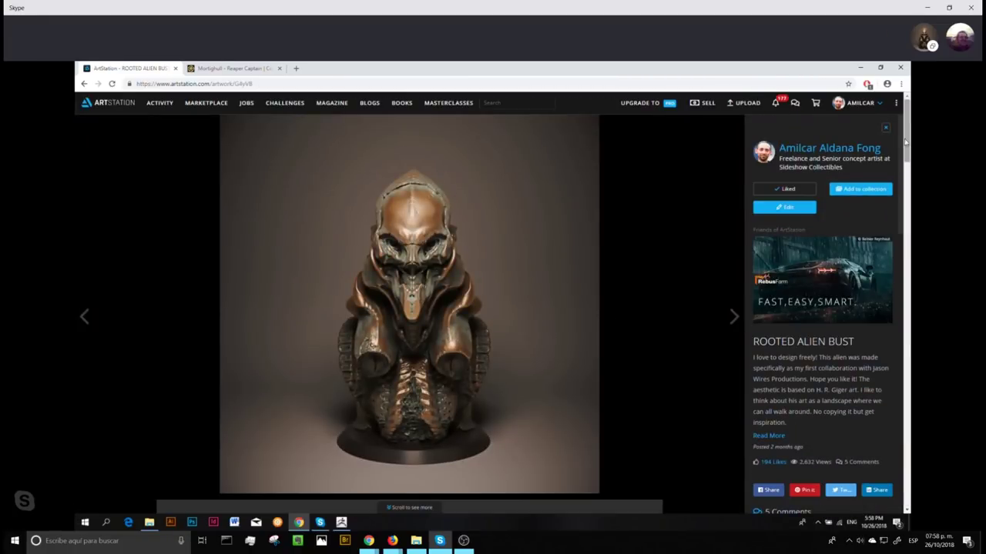
mouse_move(907, 144)
left_mouse_down()
mouse_move(910, 462)
mouse_move(909, 242)
left_mouse_up()
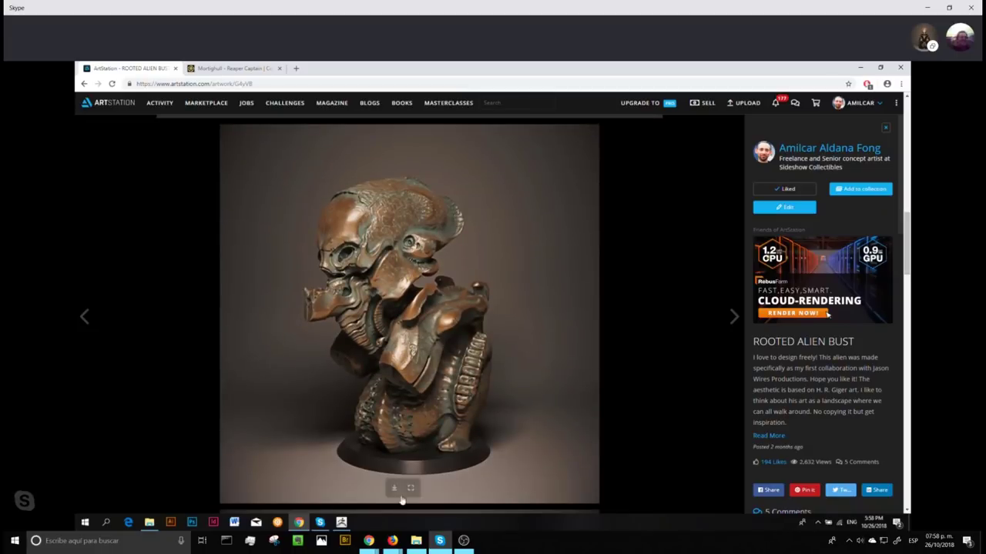
- Return to ZBrush, raise short ridges from the inner eye corners at Z intensity 38 and draw size 33, and update the DynaMesh
left_click(341, 522)
mouse_move(647, 257)
left_mouse_down()
mouse_move(727, 216)
mouse_move(704, 415)
mouse_move(674, 432)
mouse_move(712, 427)
left_mouse_up()
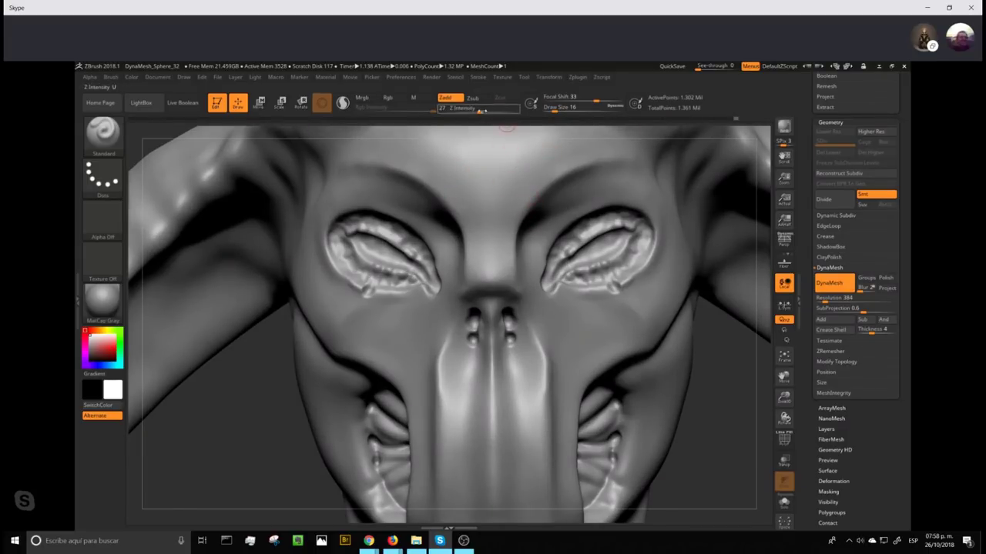
left_click(488, 109)
left_click(559, 109)
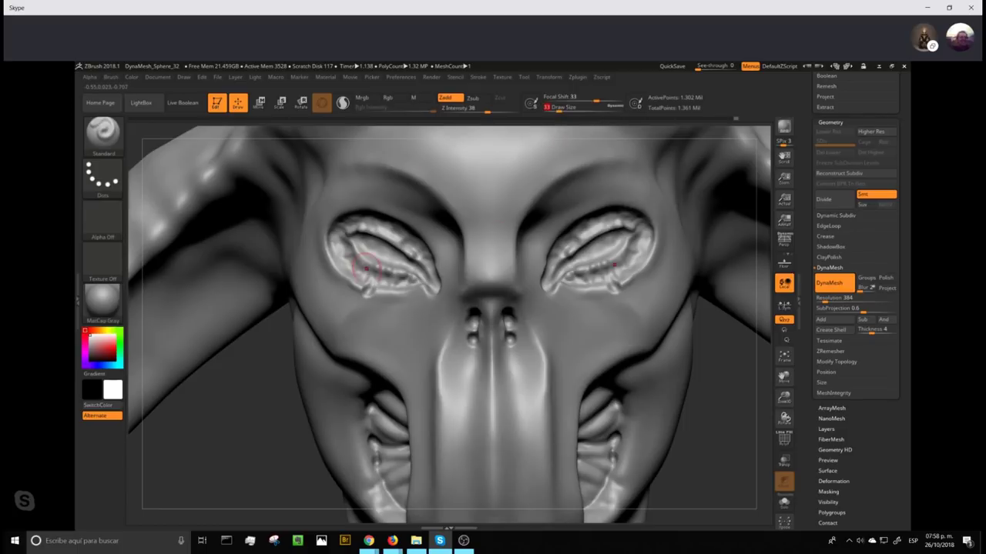
mouse_move(376, 253)
left_mouse_down()
mouse_move(430, 282)
mouse_move(437, 318)
mouse_move(432, 285)
left_mouse_up()
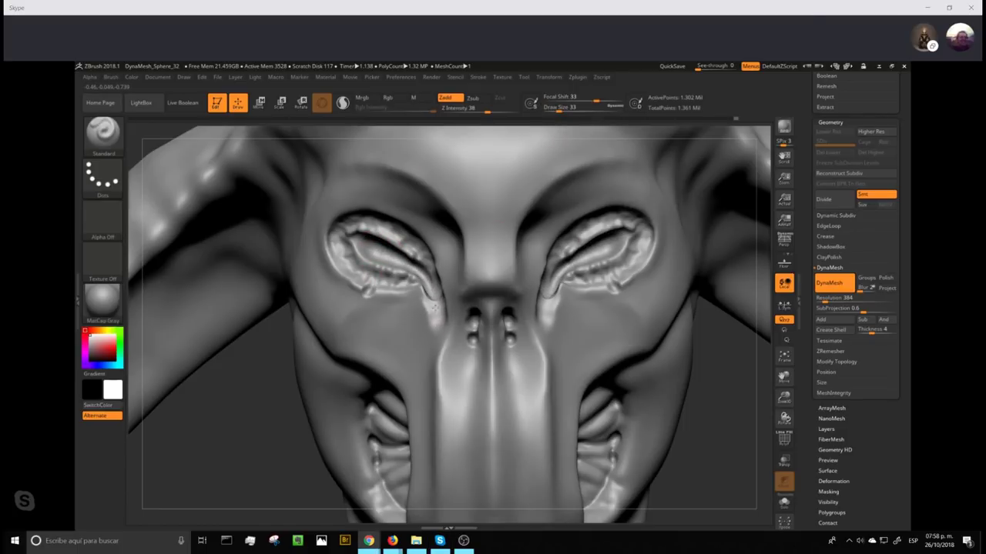
key("ctrl")
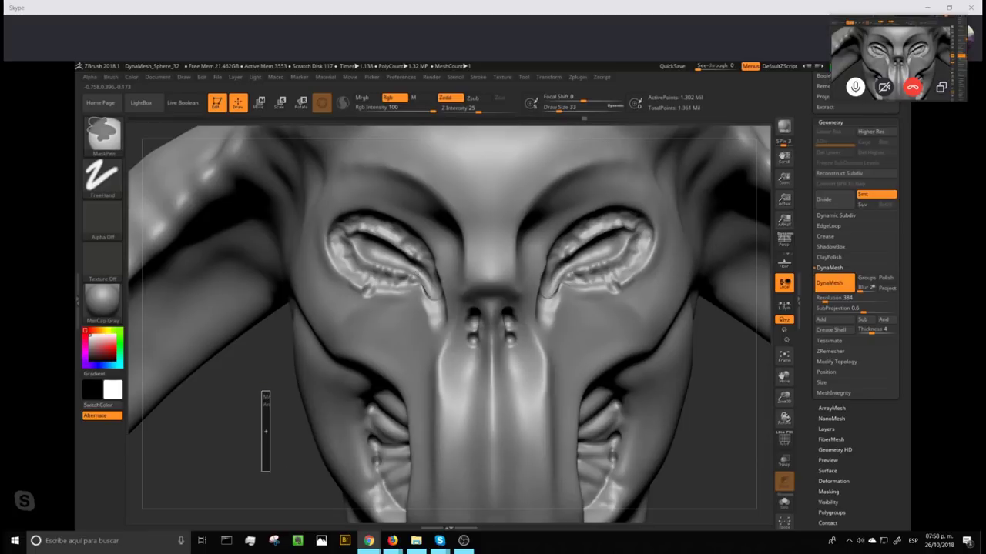
- Smooth the bumpy eye rings with the Smooth brush at draw sizes 33 and 22
key("shift")
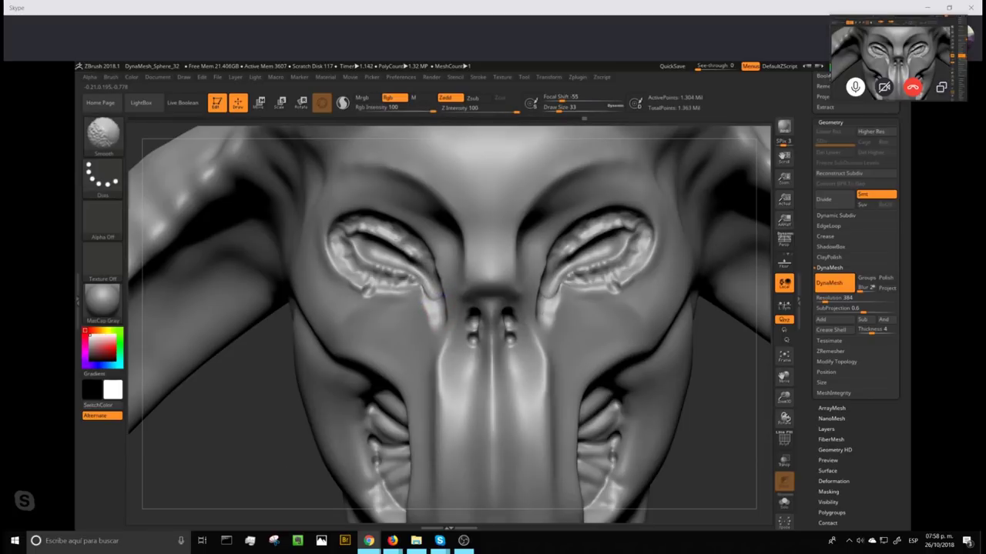
mouse_move(402, 248)
left_mouse_down("shift")
mouse_move(353, 229)
mouse_move(340, 243)
left_mouse_up("shift")
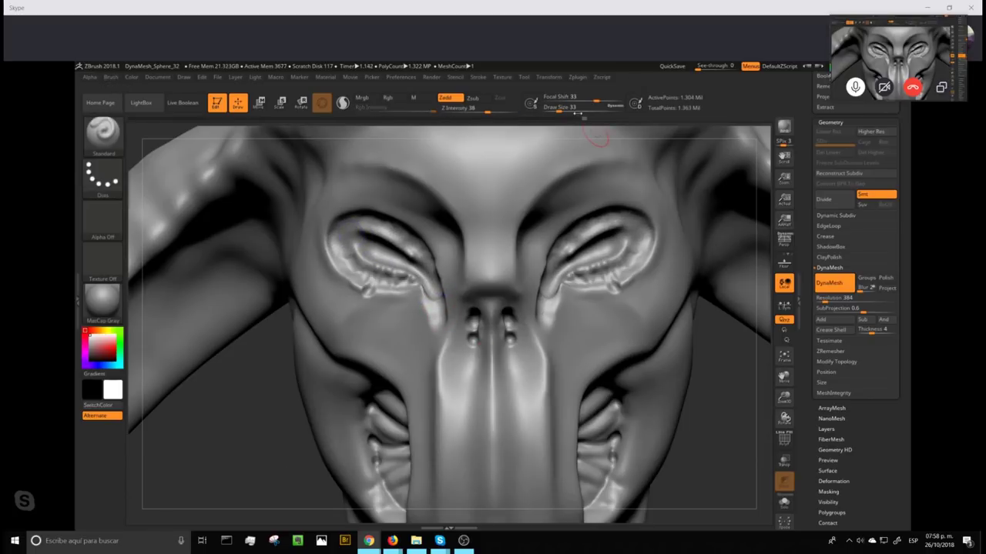
left_click(555, 107)
left_click_drag(352, 259, 385, 272, "shift")
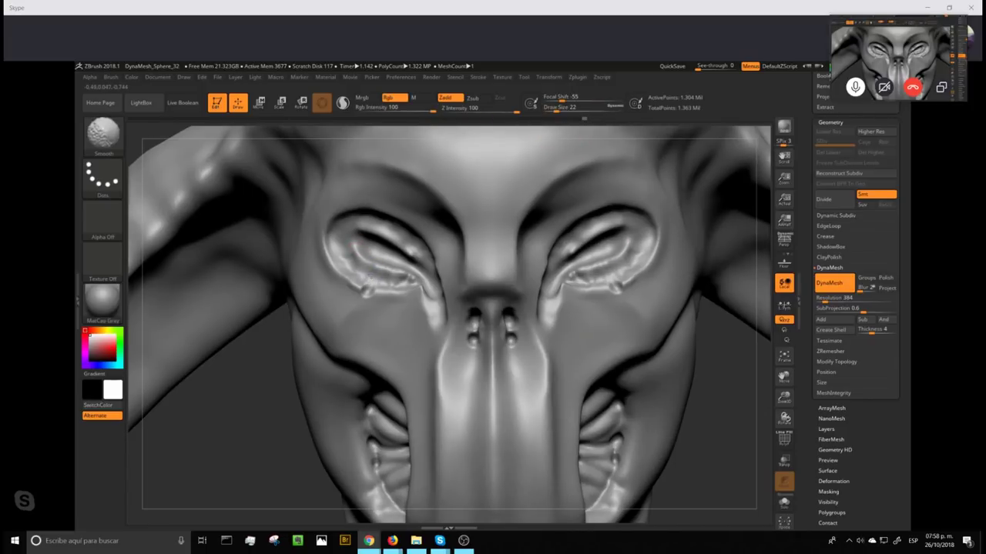
- Deepen the pupil hollows and extend the tear ridges down beside the muzzle at draw size 22, and update the DynaMesh
left_click_drag(721, 426, 359, 241)
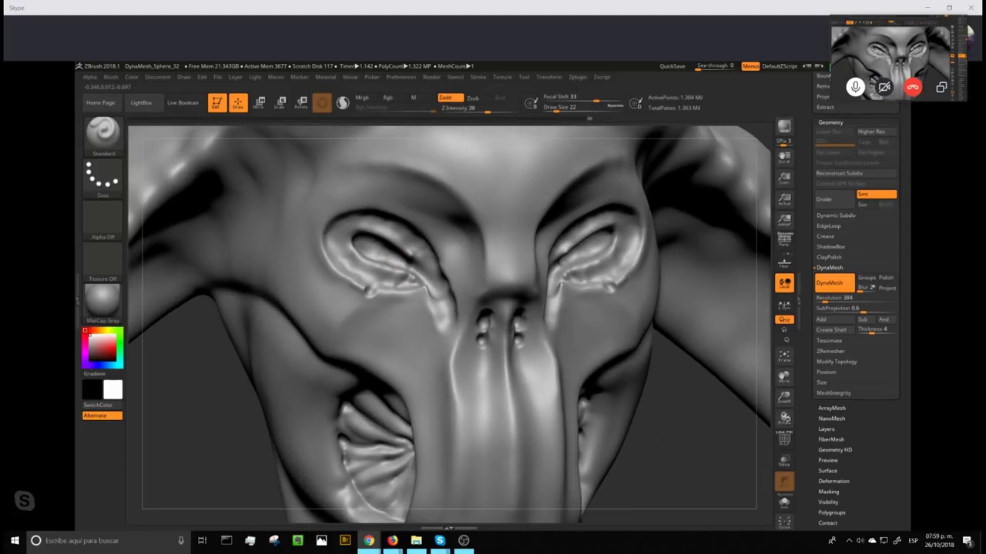
left_click_drag(441, 302, 435, 410)
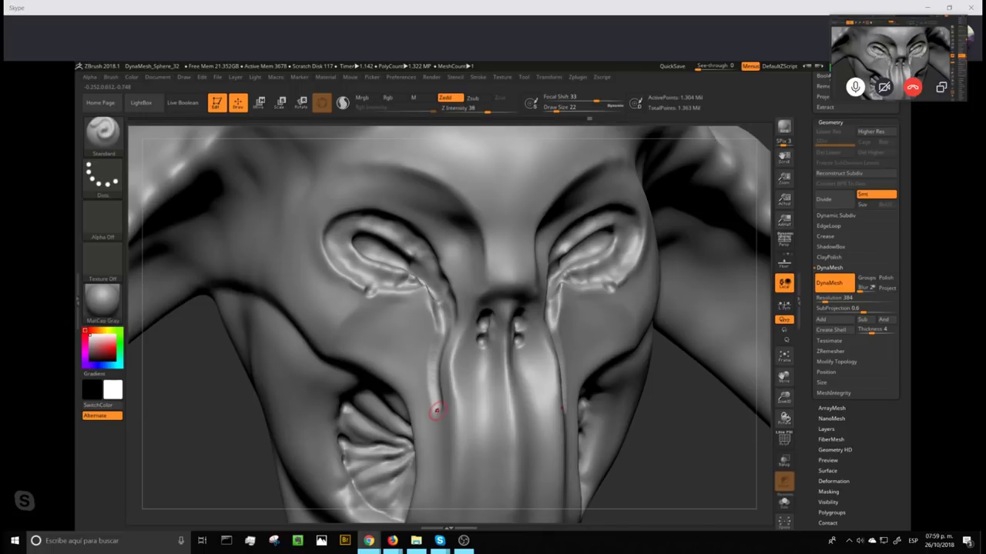
key("ctrl")
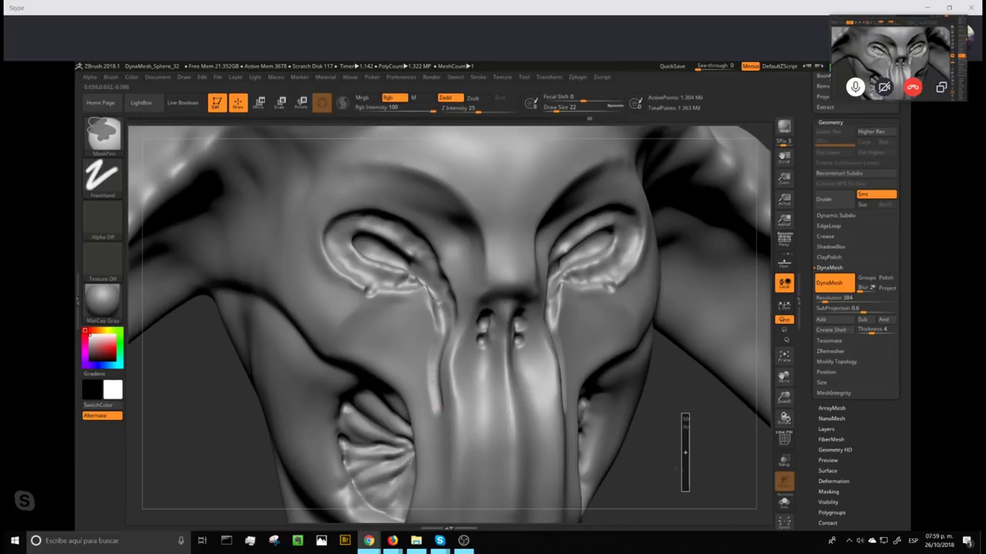
mouse_move(674, 456)
left_mouse_down("alt")
mouse_move(678, 467)
mouse_move(647, 226)
mouse_move(673, 238)
mouse_move(660, 267)
mouse_move(700, 273)
mouse_move(671, 277)
mouse_move(668, 251)
mouse_move(689, 233)
mouse_move(706, 280)
mouse_move(717, 241)
mouse_move(716, 264)
mouse_move(698, 264)
left_mouse_up("alt")
- Paint a mask outline across the forehead between the horns and around the temples to the cheek cavities at draw size 22
key("ctrl")
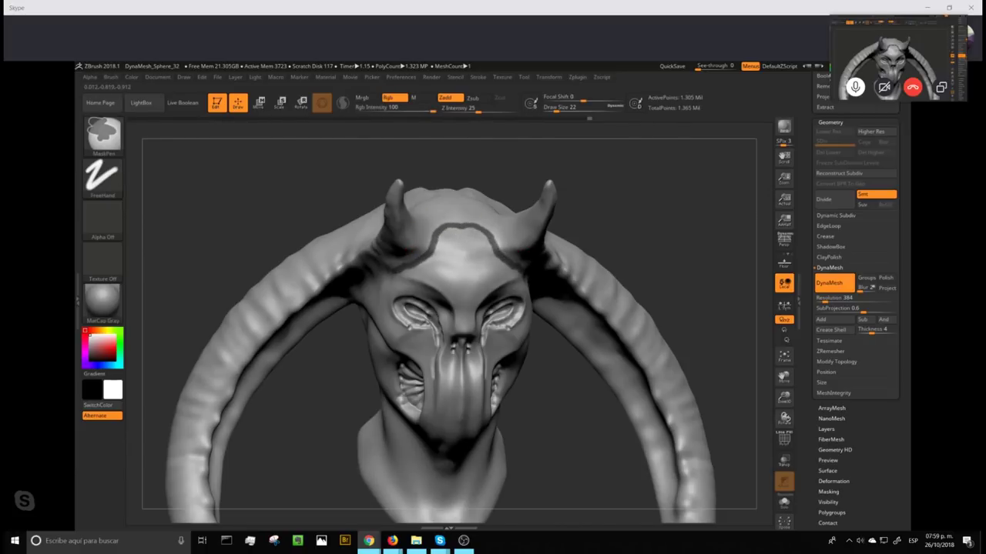
left_click_drag(680, 235, 699, 262)
key("ctrl")
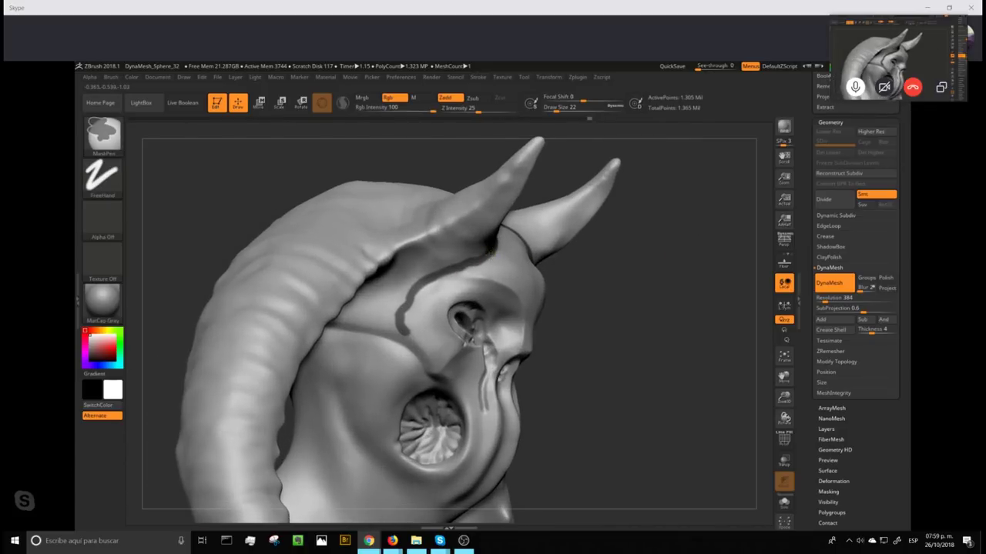
left_click_drag(431, 271, 372, 302, "ctrl")
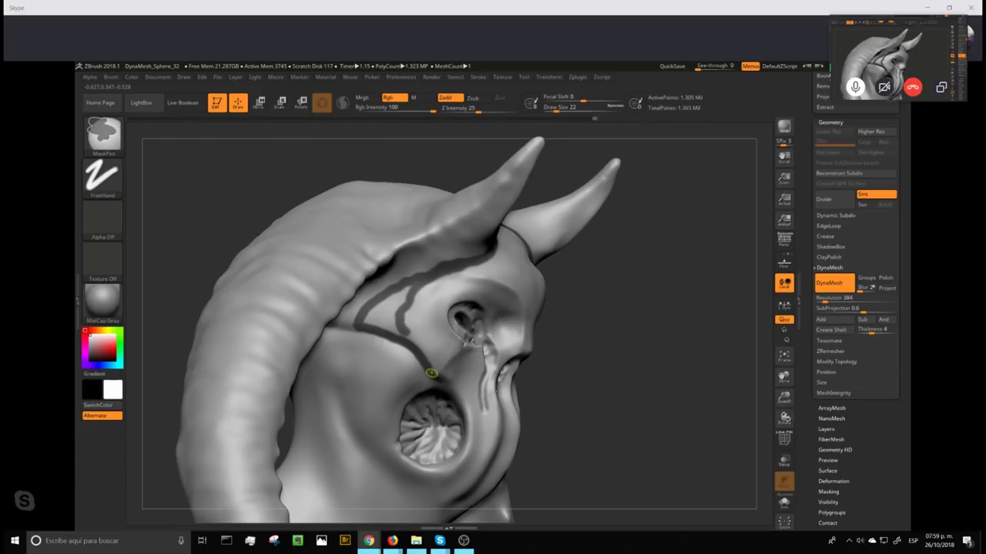
- Fill the face mask across the temples, brow, forehead and cheeks around the eyes at draw size 65
left_click(564, 109)
mouse_move(402, 310)
left_mouse_down("ctrl")
mouse_move(391, 322)
mouse_move(370, 318)
left_mouse_up("ctrl")
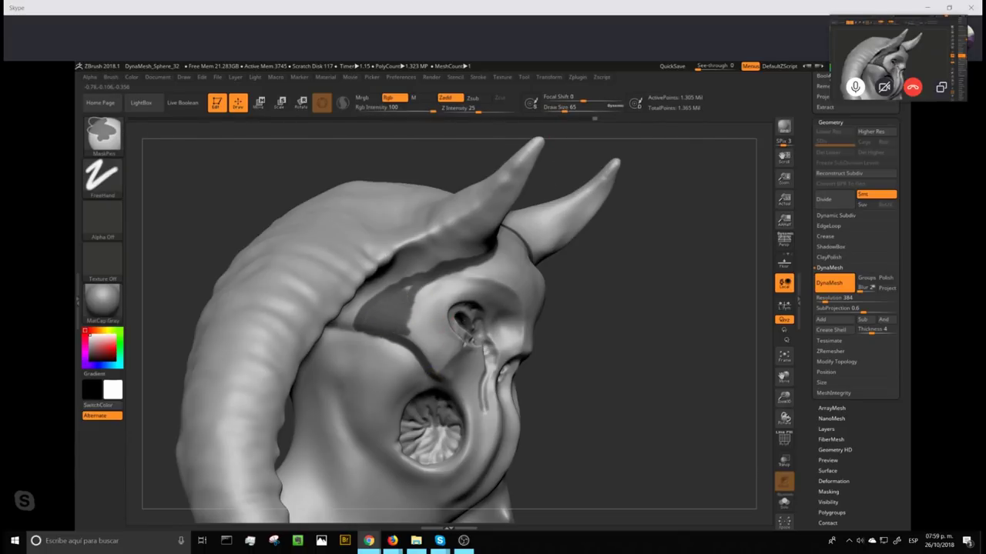
mouse_move(418, 296)
left_mouse_down("ctrl")
mouse_move(416, 339)
mouse_move(474, 412)
mouse_move(471, 458)
mouse_move(478, 370)
mouse_move(432, 309)
mouse_move(444, 294)
left_mouse_up("ctrl")
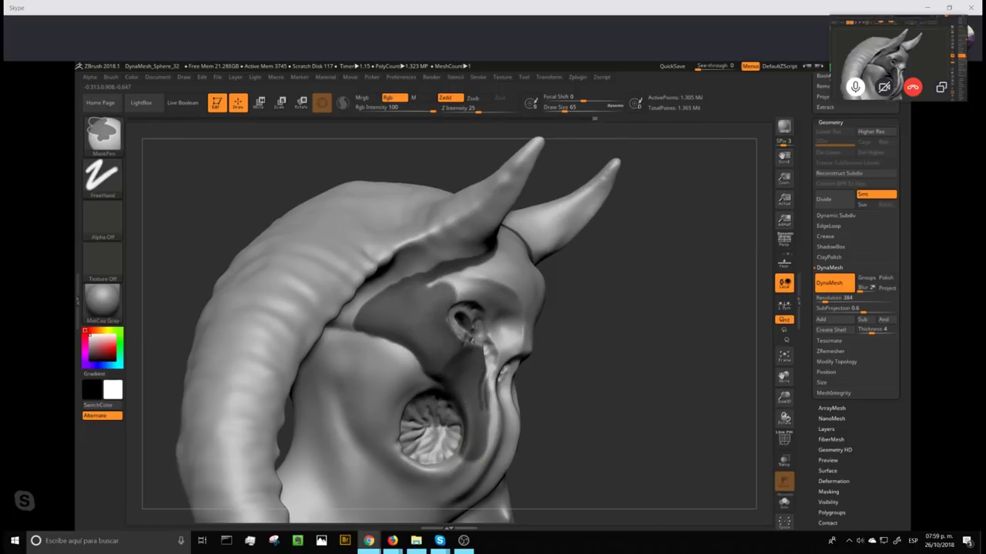
left_click_drag(601, 305, 539, 308)
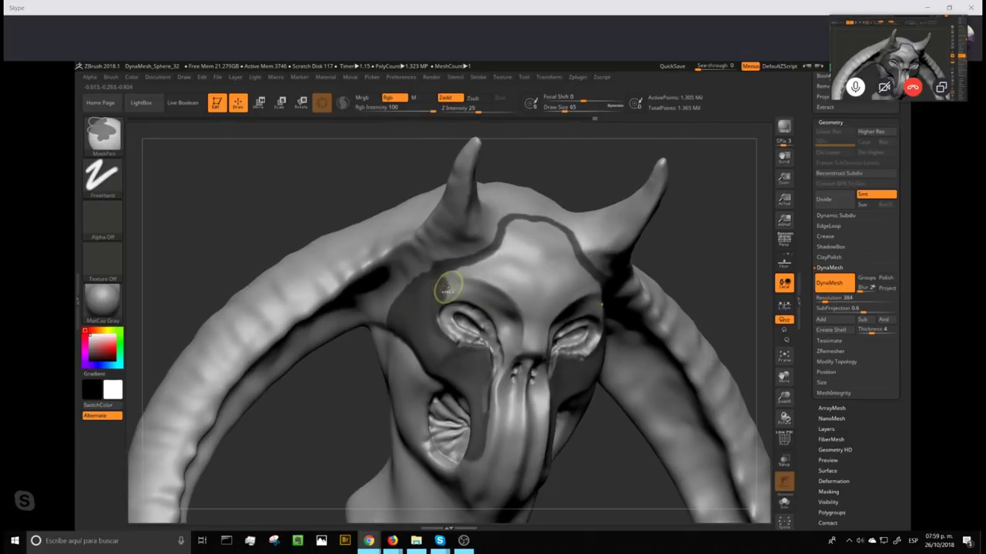
mouse_move(462, 286)
left_mouse_down("ctrl")
mouse_move(490, 305)
mouse_move(514, 351)
mouse_move(530, 327)
mouse_move(483, 277)
mouse_move(452, 280)
mouse_move(533, 225)
mouse_move(517, 273)
mouse_move(539, 254)
mouse_move(541, 307)
left_mouse_up("ctrl")
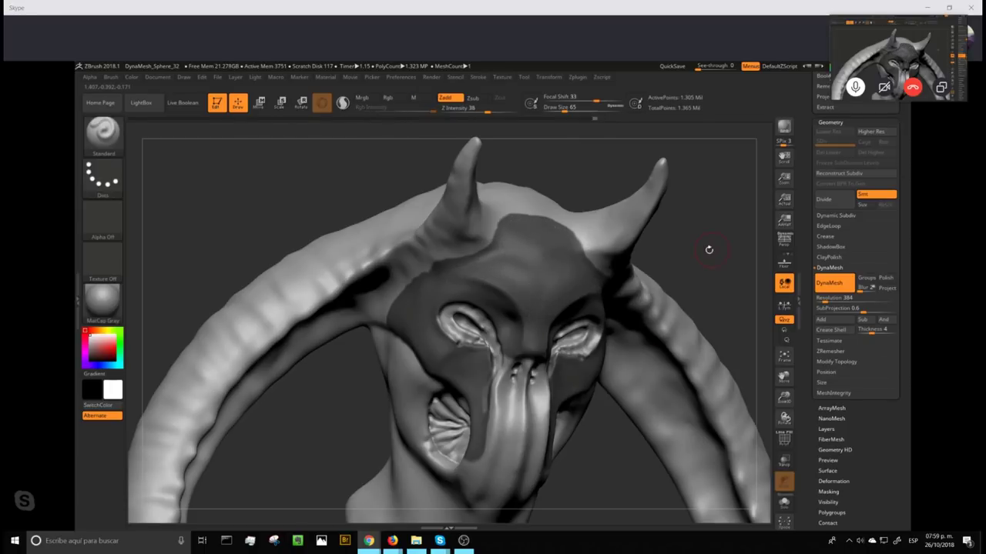
- Extend the mask over the whole muzzle and nostrils at draw size 65 and touch it up beside the eye, leaving the eyes unmasked
left_click_drag(709, 250, 585, 323)
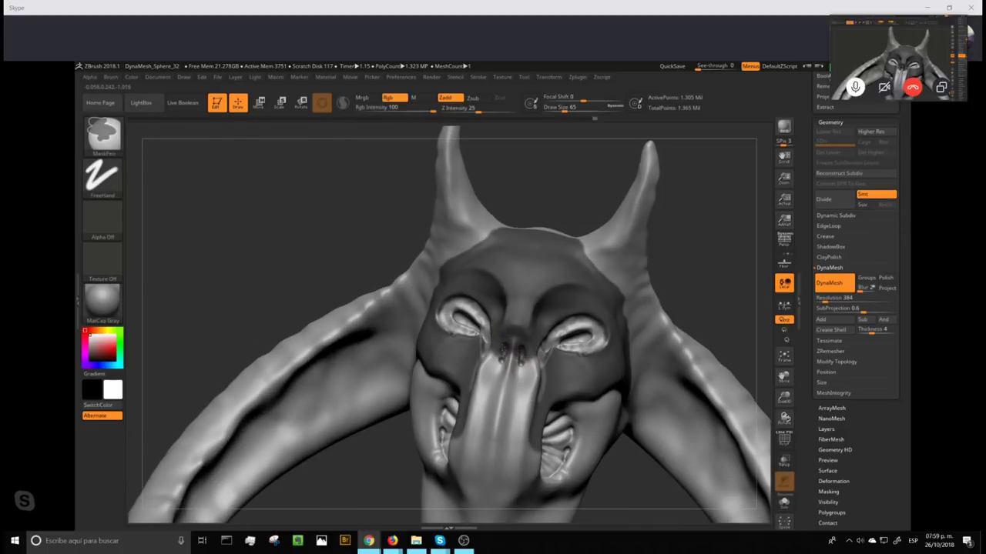
mouse_move(497, 350)
left_mouse_down("ctrl")
mouse_move(471, 439)
mouse_move(456, 451)
mouse_move(487, 492)
left_mouse_up("ctrl")
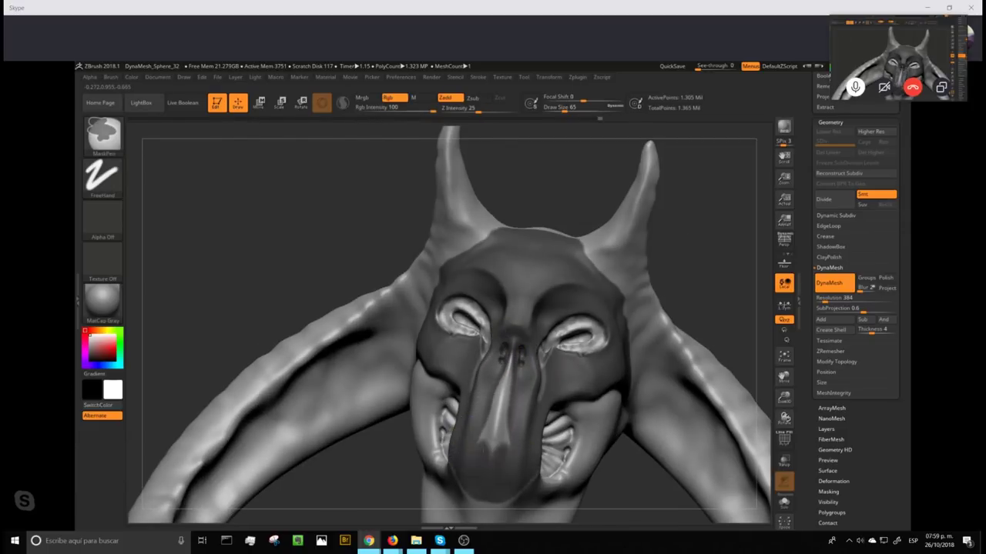
left_click_drag(493, 455, 500, 381, "ctrl")
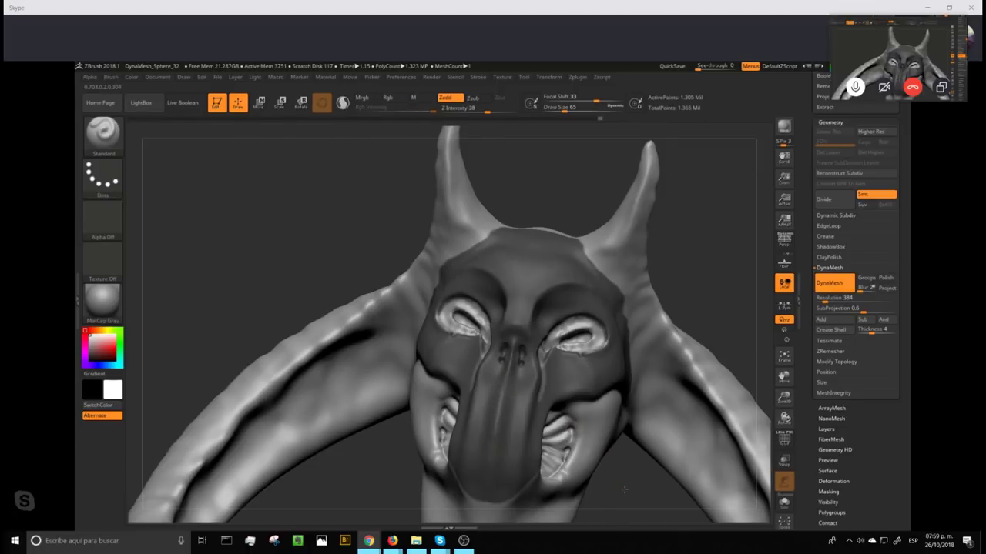
left_click_drag(625, 490, 543, 394)
mouse_move(409, 262)
left_mouse_down()
mouse_move(421, 278)
mouse_move(605, 322)
left_mouse_up()
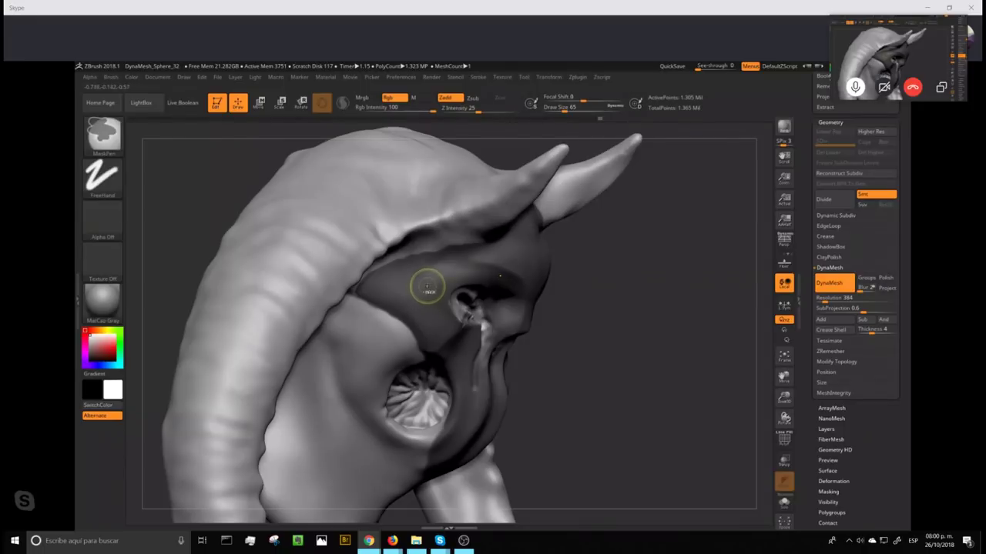
left_click(427, 287)
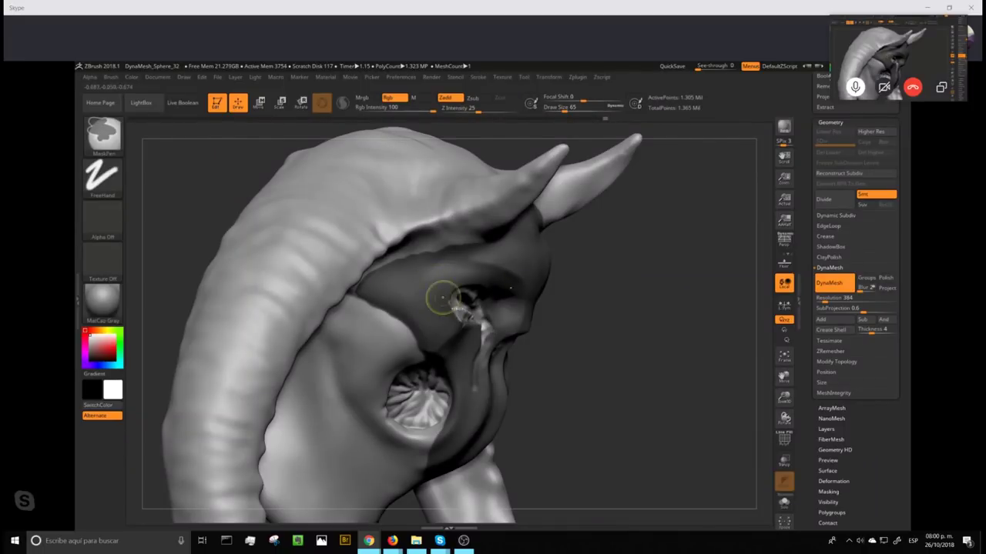
- Extract the masked face as a new subtool with smoothness 5 and thickness 0.02, and try to clear its mask
mouse_move(747, 379)
left_mouse_down()
mouse_move(671, 409)
mouse_move(538, 376)
left_mouse_up()
left_click_drag(808, 293, 808, 281)
scroll(807, 281, "down", 3)
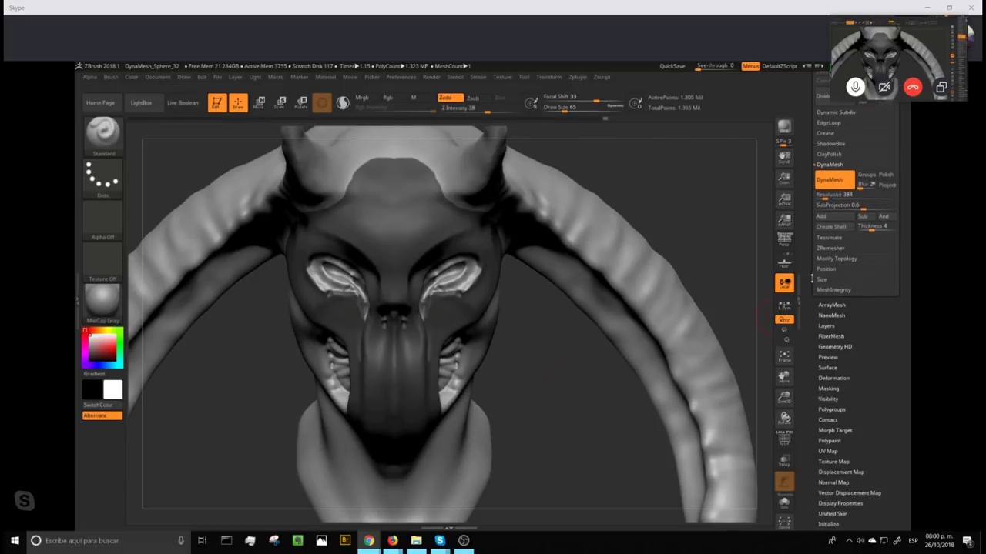
scroll(810, 238, "up", 10)
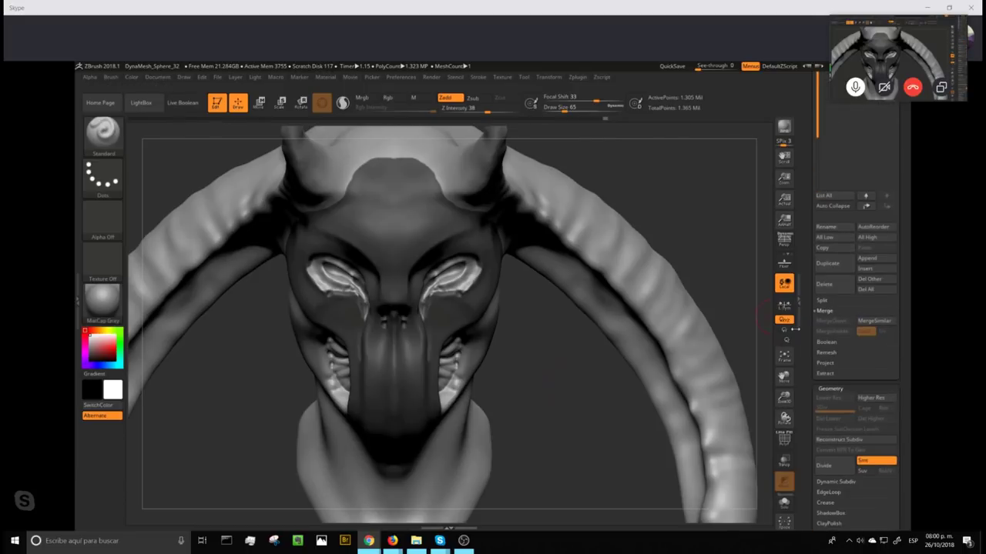
left_click(825, 375)
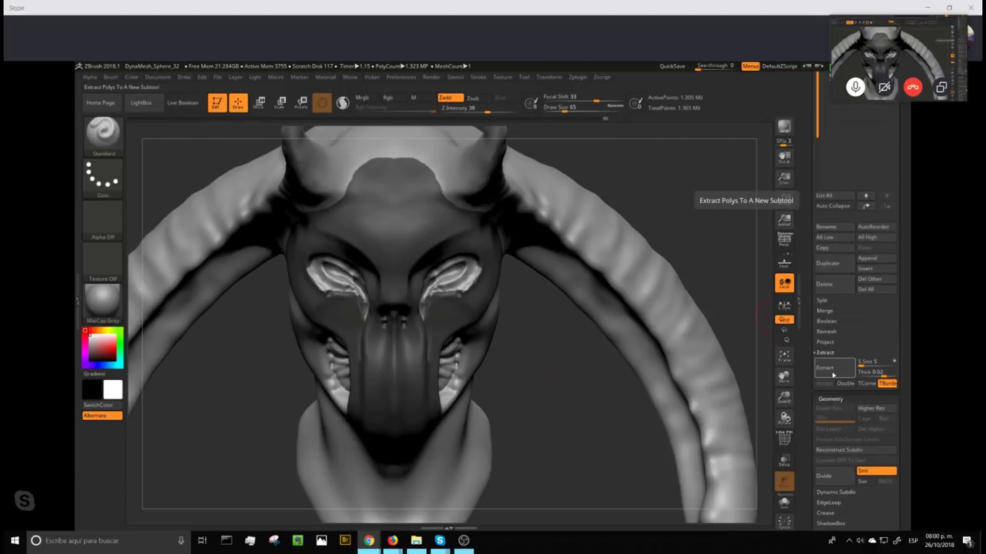
left_click(831, 373)
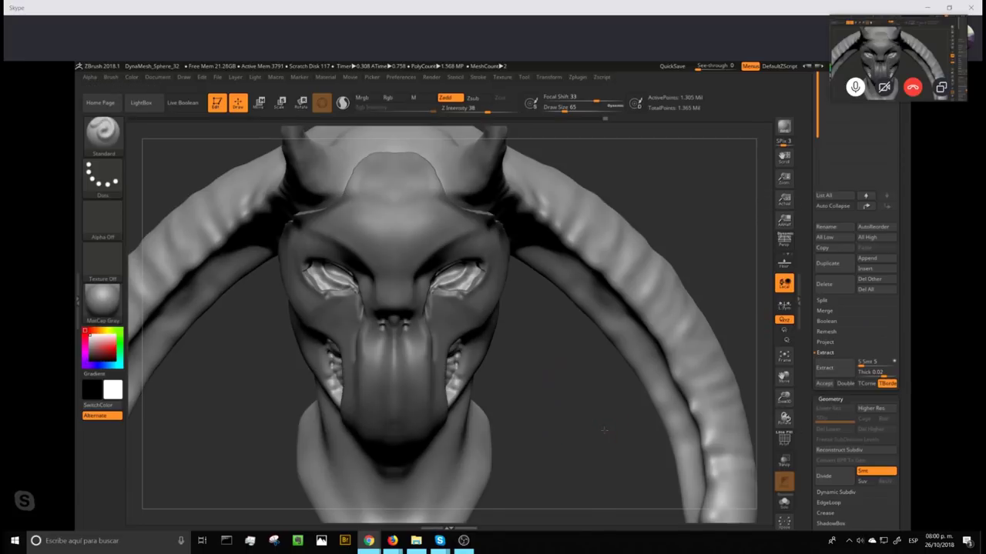
left_click_drag(604, 432, 639, 449)
left_click(828, 373)
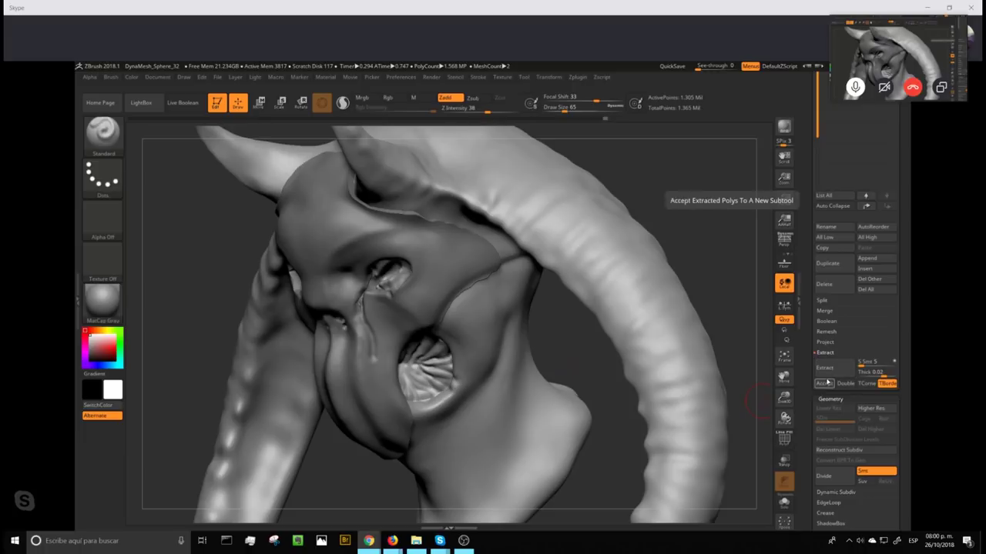
left_click(824, 384)
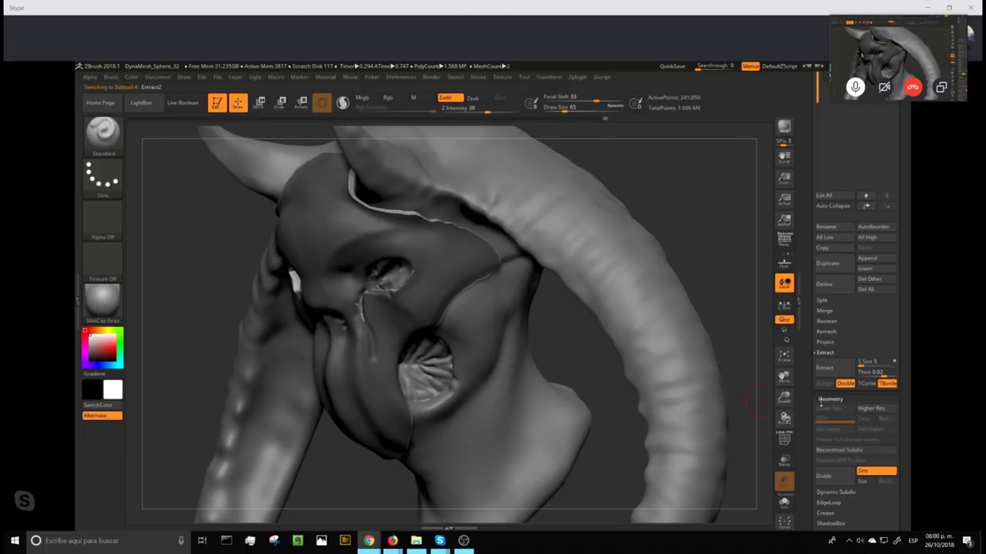
left_click_drag(720, 183, 744, 253, "ctrl")
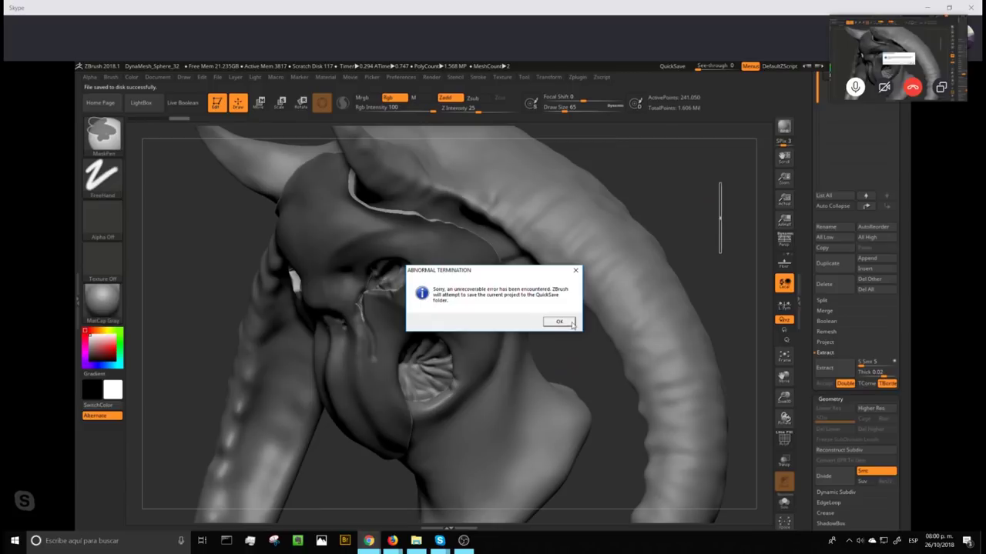
- Close the terminated session, relaunch ZBrush and open the recovered project Recovered_3161 from the QuickSave files
left_click(568, 323)
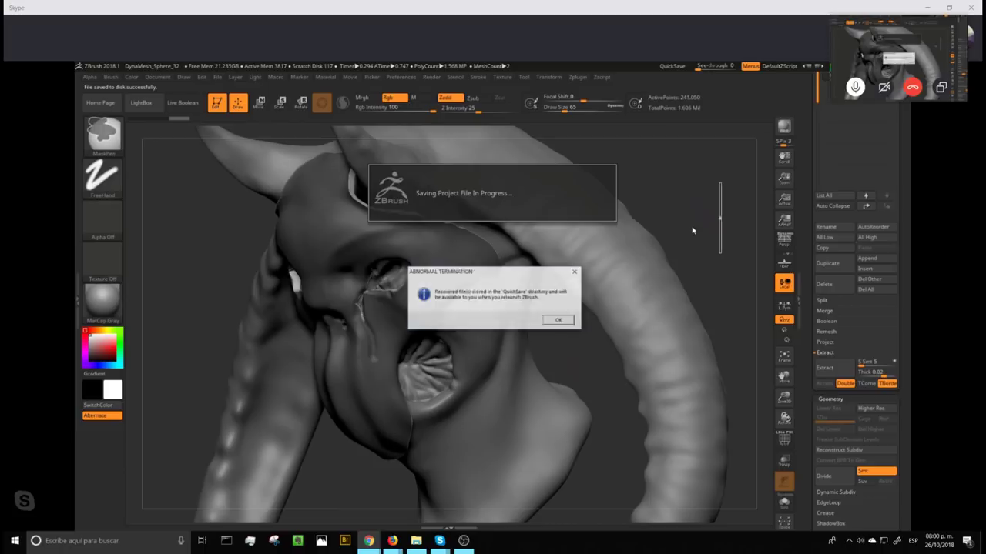
left_click(569, 322)
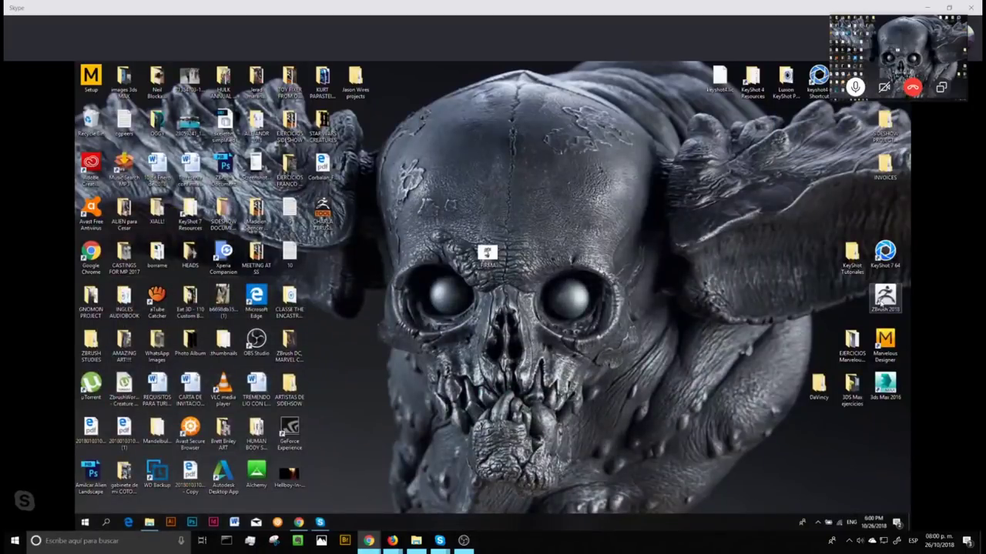
double_click(885, 295)
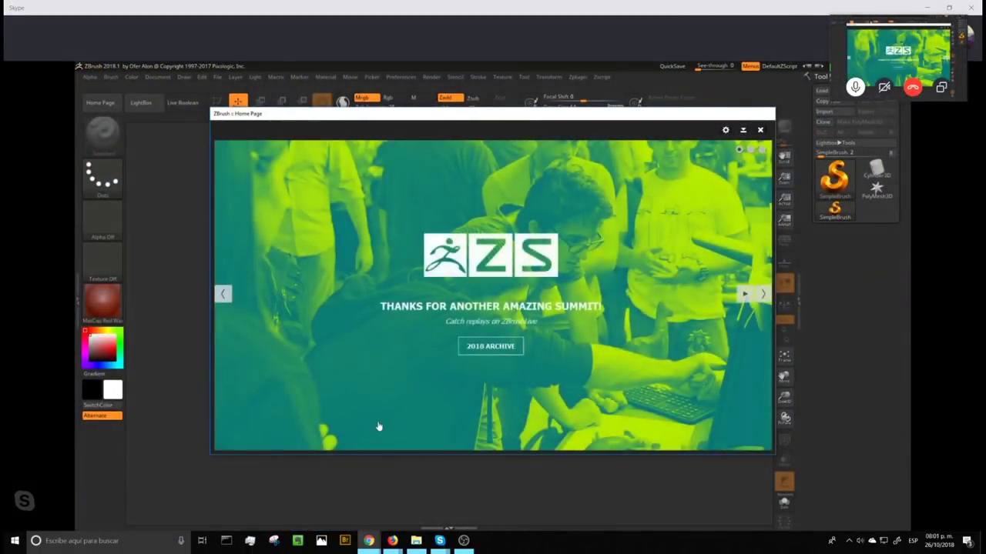
left_click(760, 130)
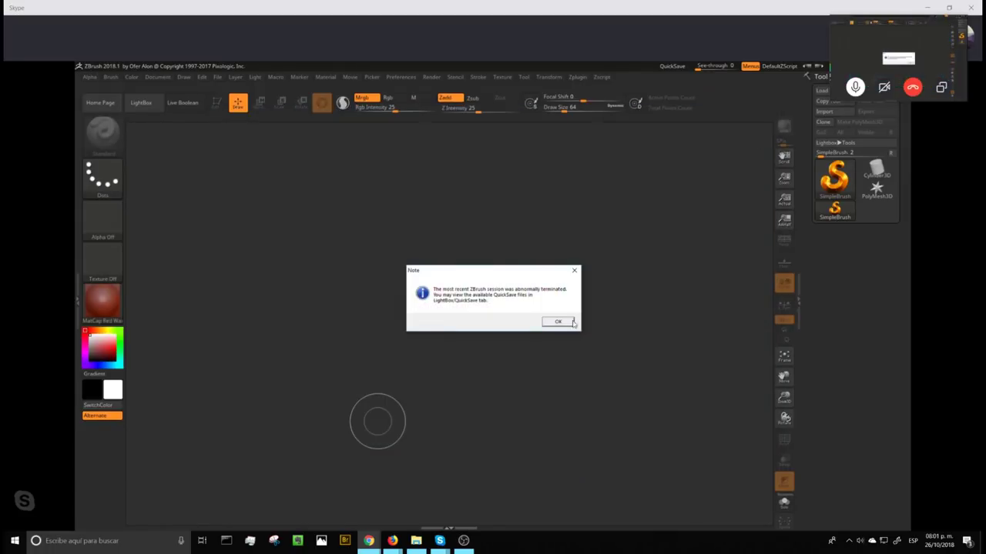
left_click(572, 323)
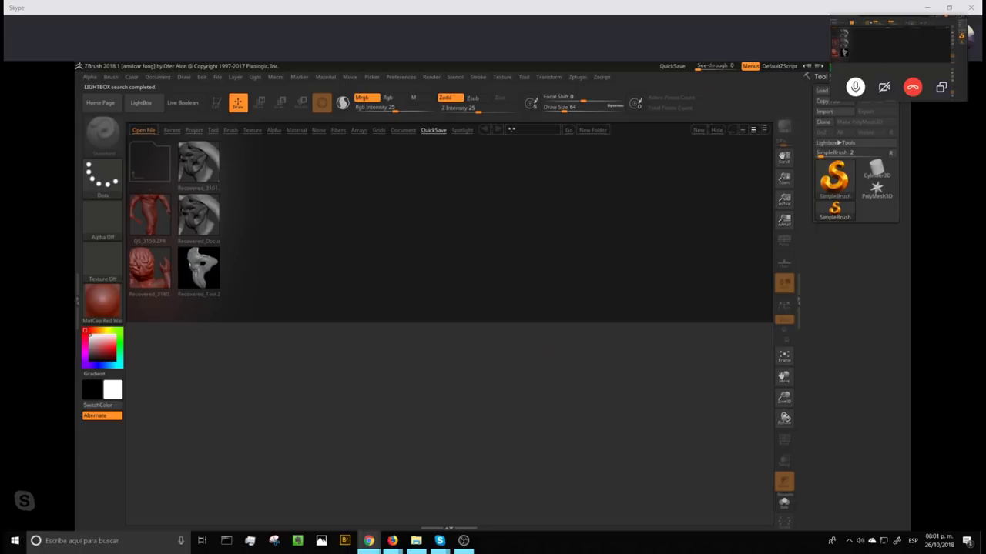
double_click(198, 162)
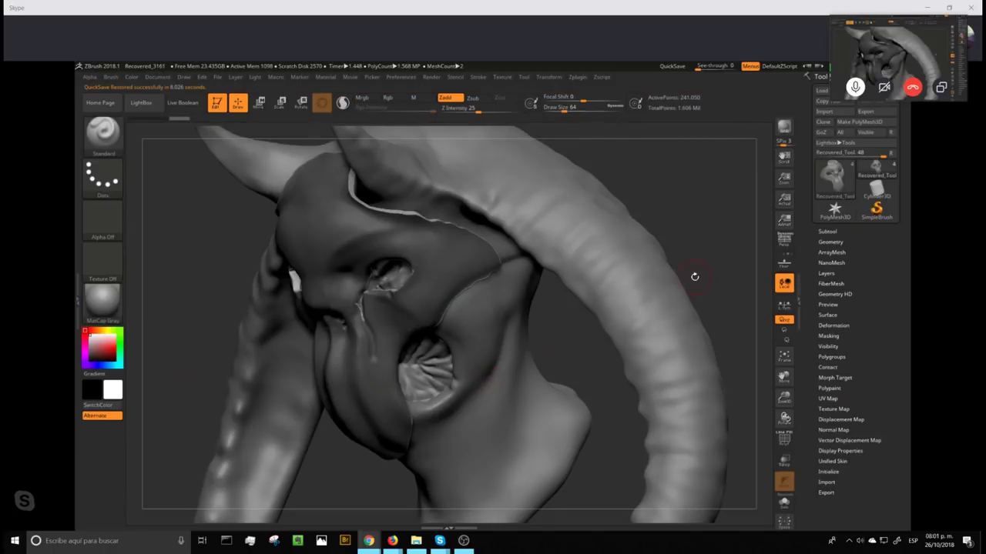
- Show the subtool list and clear the mask on the extracted face shell
left_click_drag(708, 223, 719, 218)
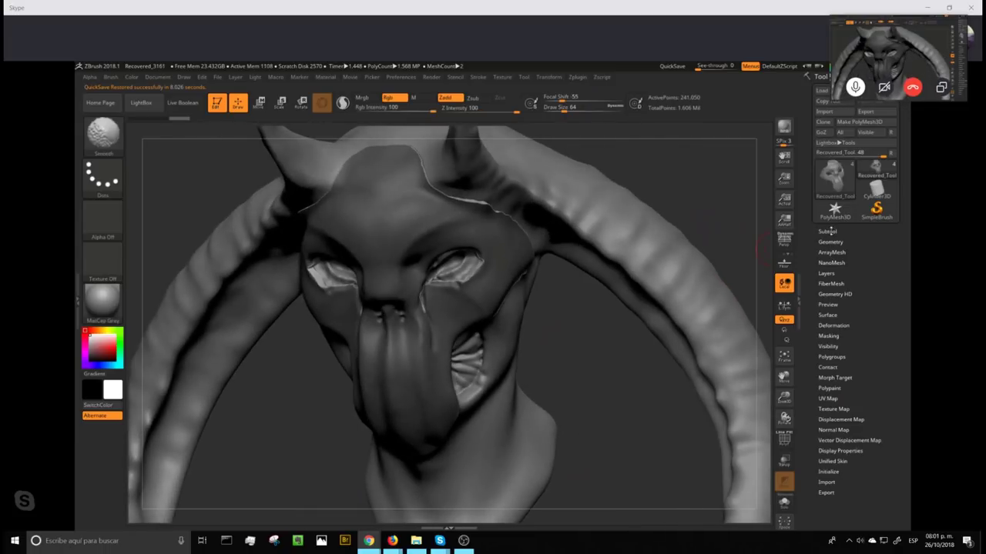
left_click(829, 231, "shift")
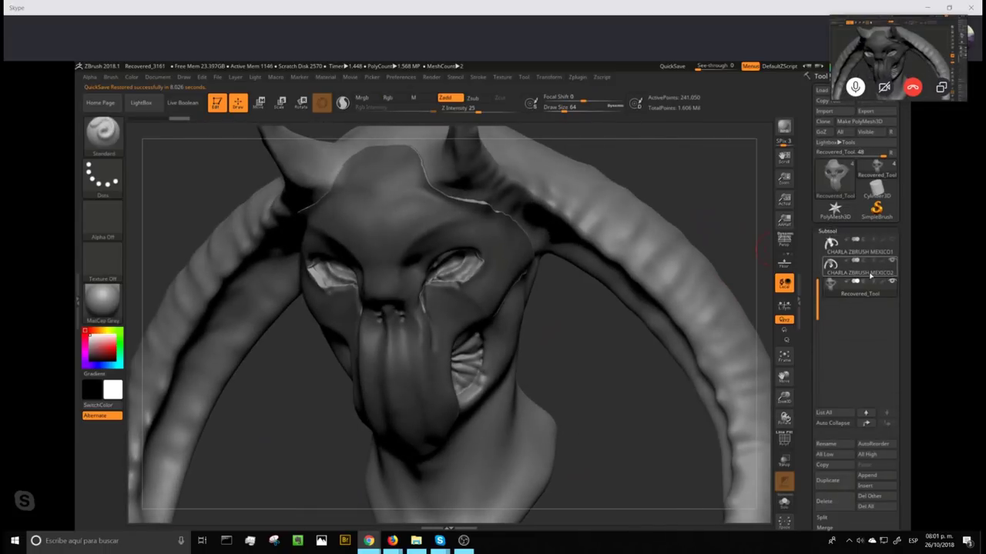
mouse_move(869, 291)
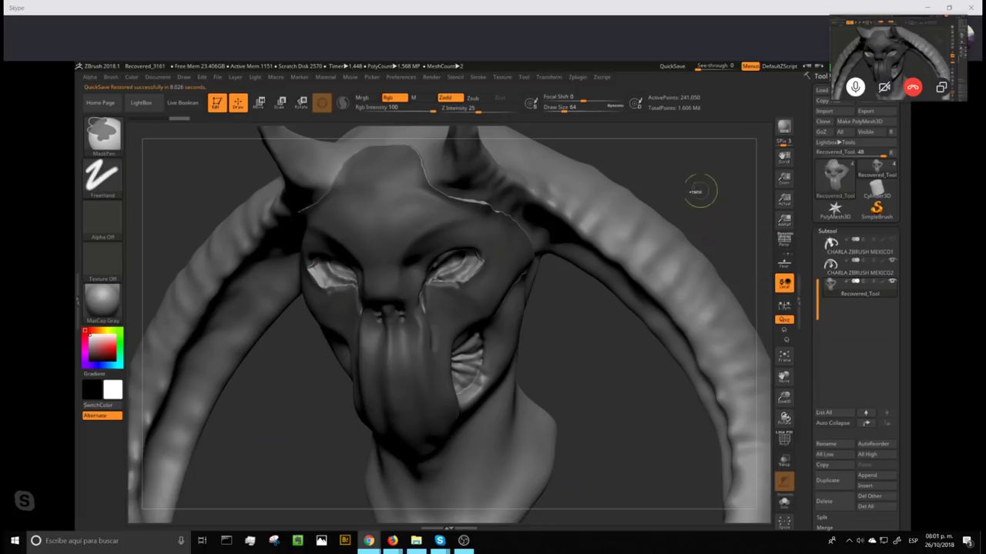
mouse_move(696, 180)
left_mouse_down("shift")
mouse_move(700, 213)
mouse_move(719, 199)
mouse_move(713, 232)
left_mouse_up("shift")
mouse_move(726, 268)
left_mouse_down()
mouse_move(730, 223)
mouse_move(718, 223)
mouse_move(728, 288)
mouse_move(670, 246)
mouse_move(713, 232)
mouse_move(669, 278)
left_mouse_up()
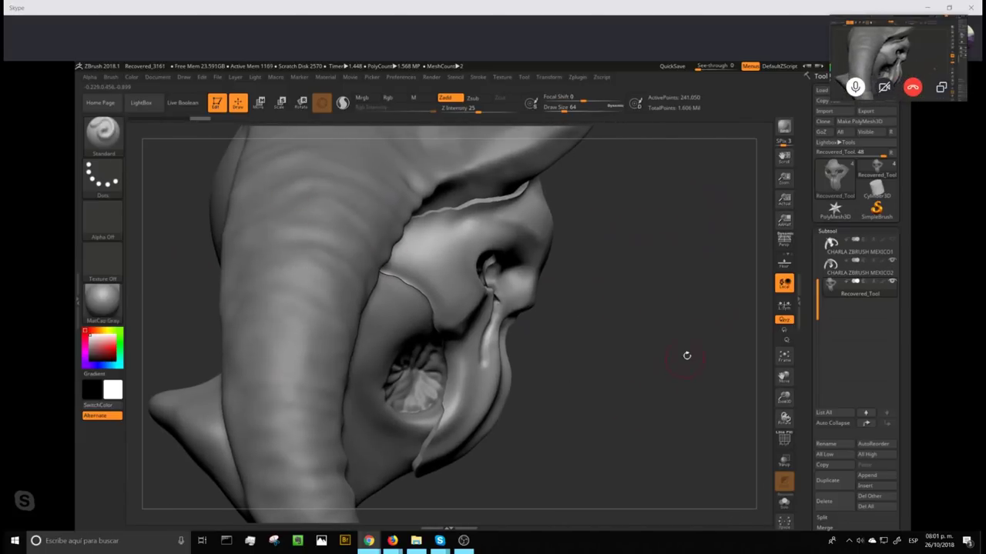
- Switch to the horned head subtool CHARLA ZBRUSH MEXICO2, hide the extracted face shell and clear the head's mask
mouse_move(688, 352)
left_mouse_down()
mouse_move(678, 331)
mouse_move(752, 336)
left_mouse_up()
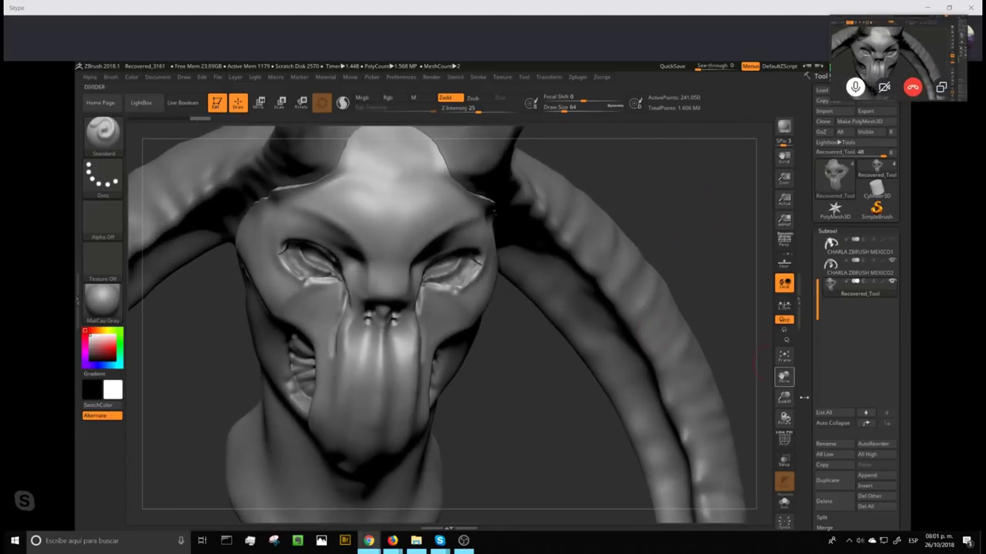
left_click(875, 268)
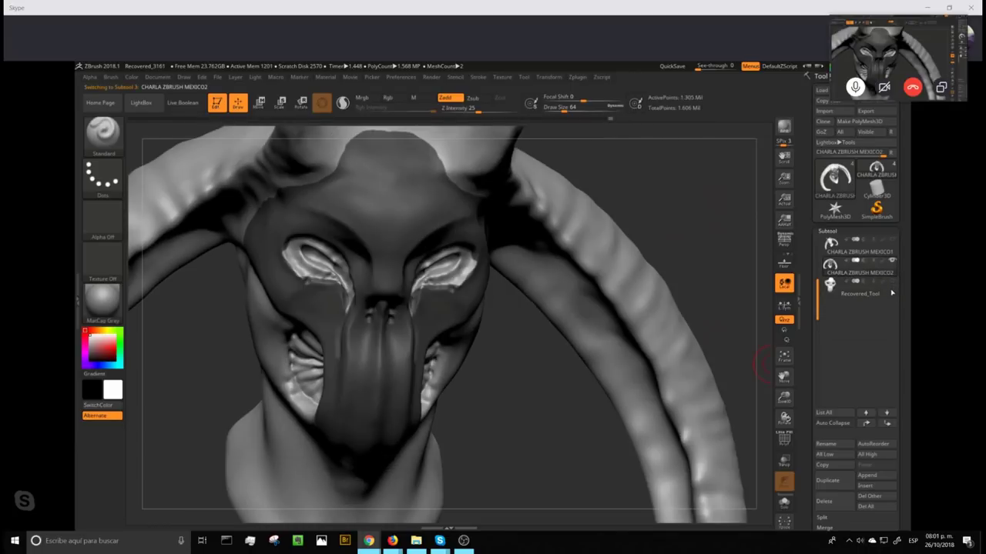
mouse_move(691, 224)
left_mouse_down()
mouse_move(728, 244)
mouse_move(697, 209)
mouse_move(728, 223)
mouse_move(732, 190)
left_mouse_up()
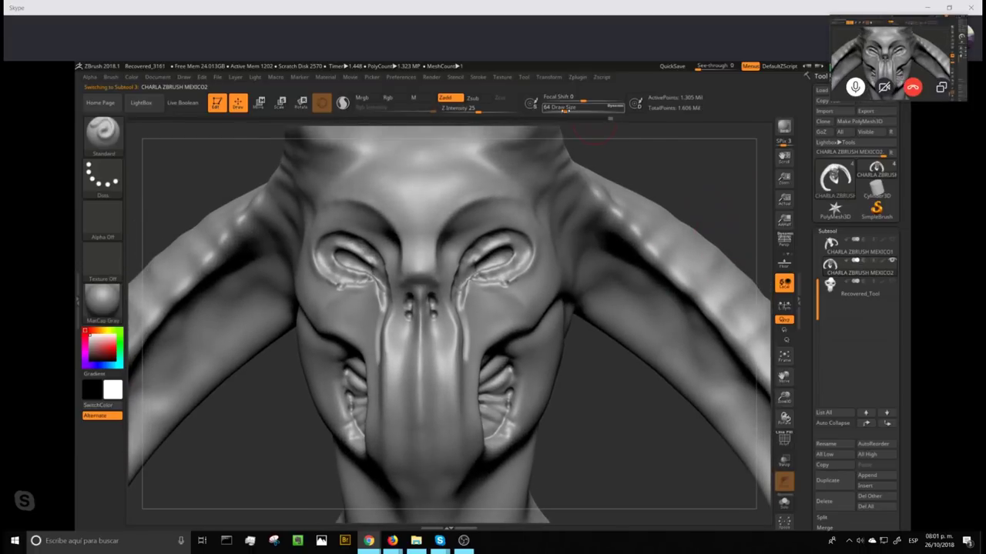
- Smooth away the eye rings, tear ridges, nostrils and cheek cavity grooves at draw size 167, updating the DynaMesh between passes
left_click_drag(592, 107, 611, 110)
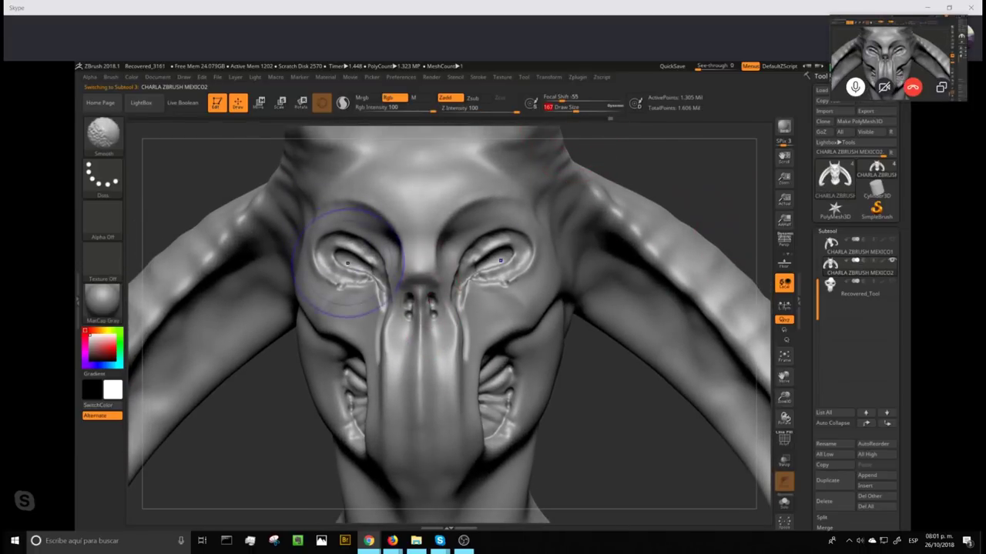
mouse_move(351, 258)
left_mouse_down("shift")
mouse_move(360, 279)
mouse_move(392, 237)
left_mouse_up("shift")
mouse_move(379, 330)
left_mouse_down("shift")
mouse_move(378, 360)
mouse_move(351, 402)
mouse_move(356, 431)
left_mouse_up("shift")
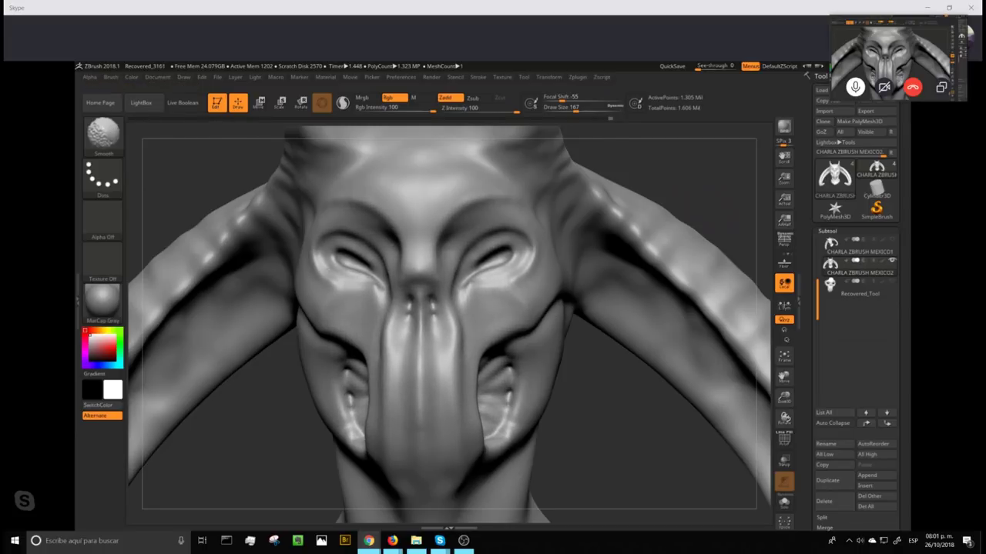
left_click_drag(333, 264, 364, 275, "shift")
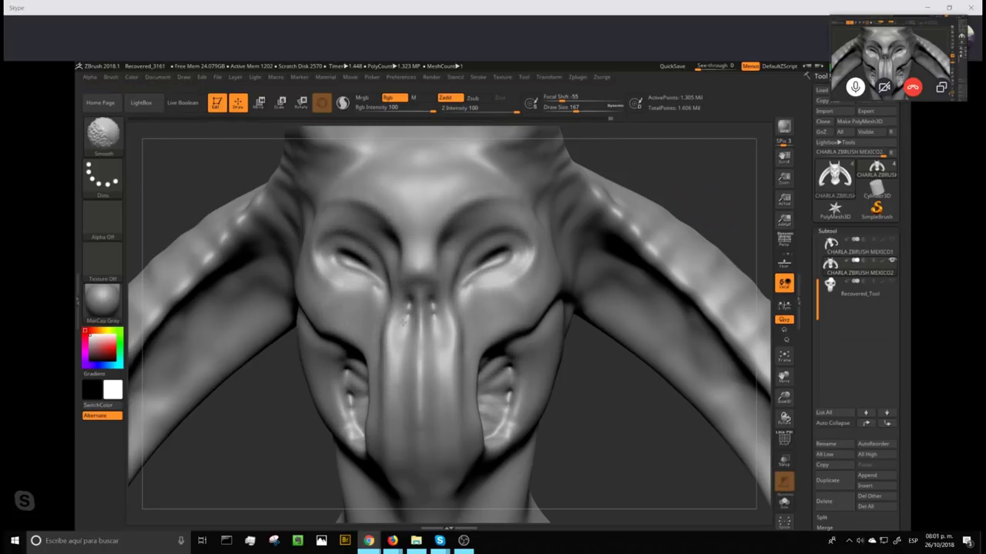
left_click_drag(606, 407, 619, 482, "ctrl")
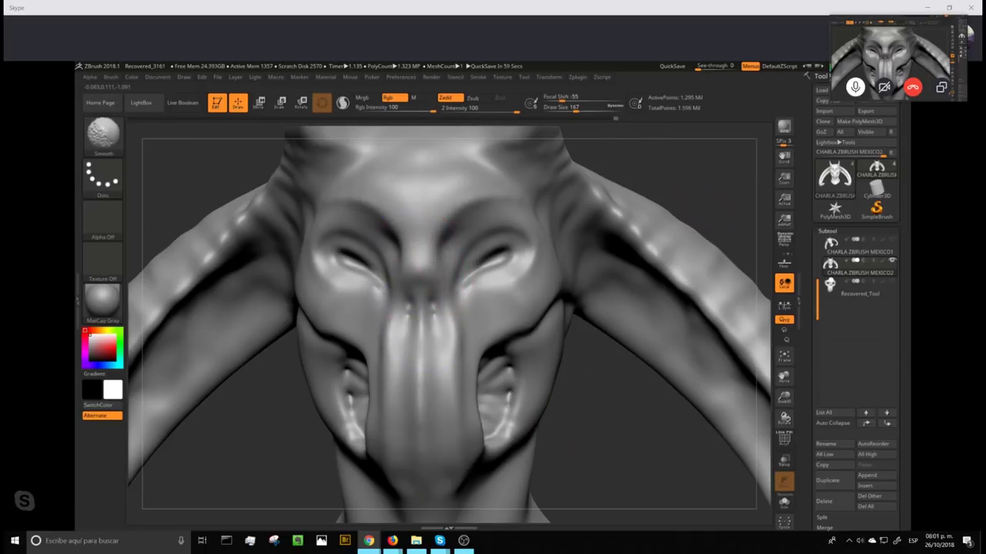
left_click_drag(339, 251, 362, 262, "shift")
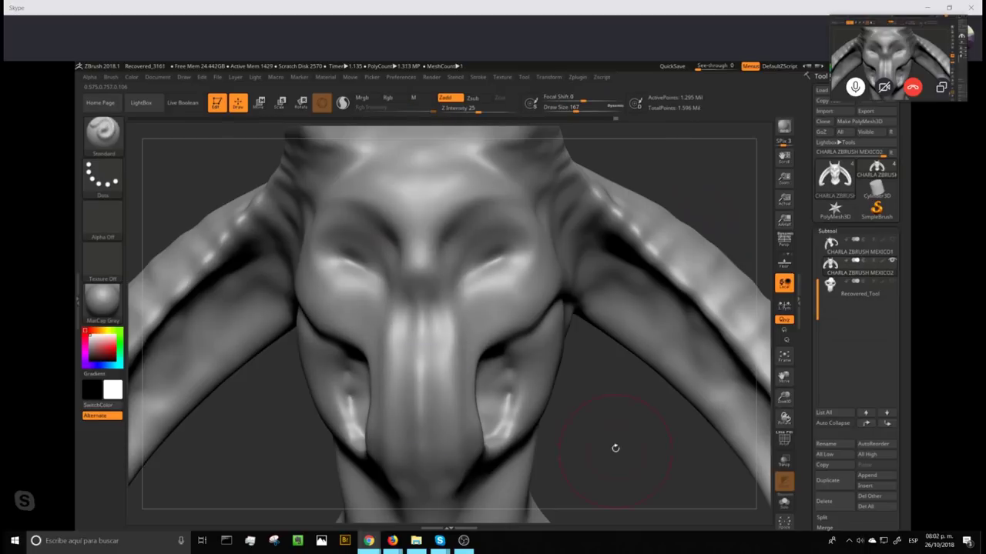
left_click_drag(615, 447, 697, 415)
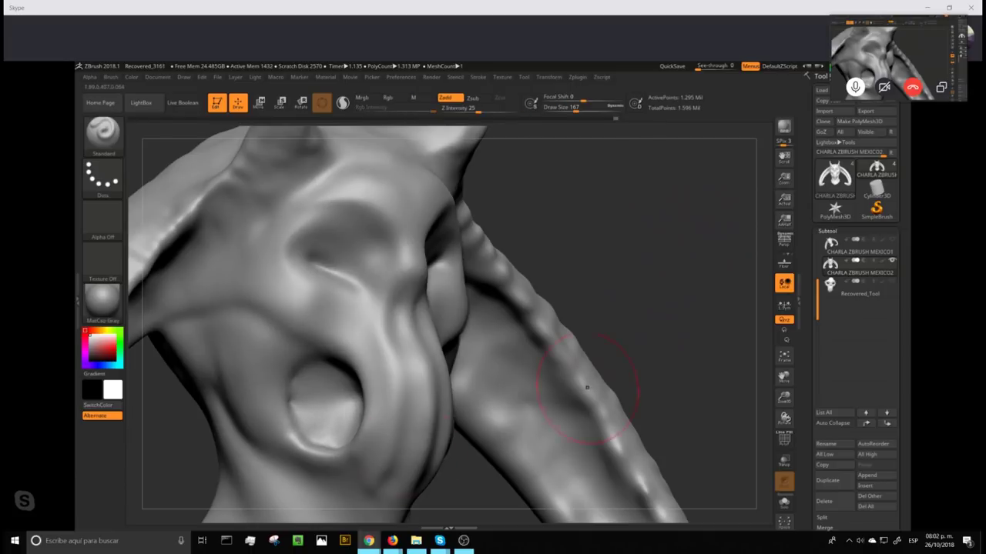
- Make the extracted face shell the active subtool and convert it to a DynaMesh at resolution 384
mouse_move(680, 256)
left_mouse_down()
mouse_move(666, 272)
mouse_move(726, 318)
left_mouse_up()
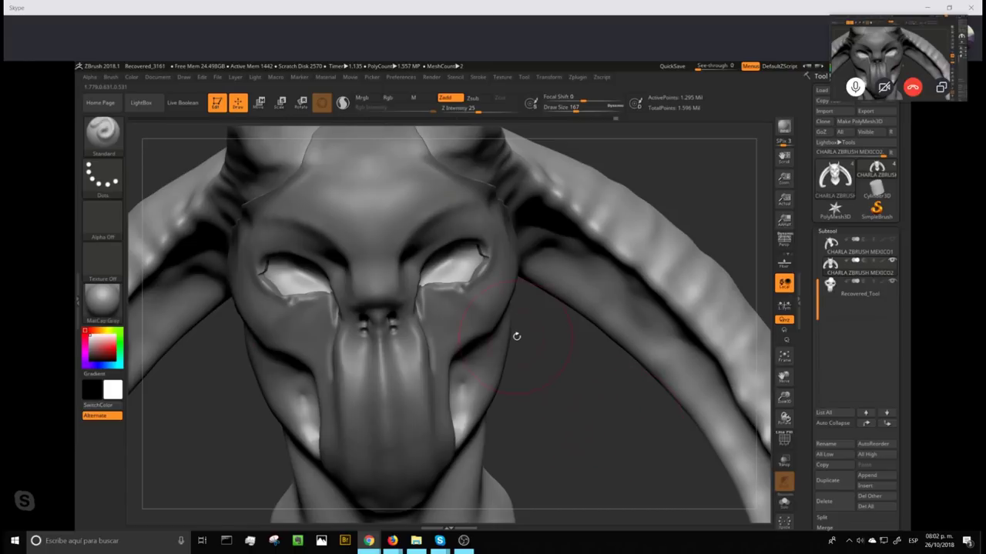
left_click(469, 274, "alt")
left_click_drag(576, 415, 639, 415)
mouse_move(632, 462)
left_mouse_down()
mouse_move(616, 398)
mouse_move(650, 378)
left_mouse_up()
scroll(810, 372, "down", 5)
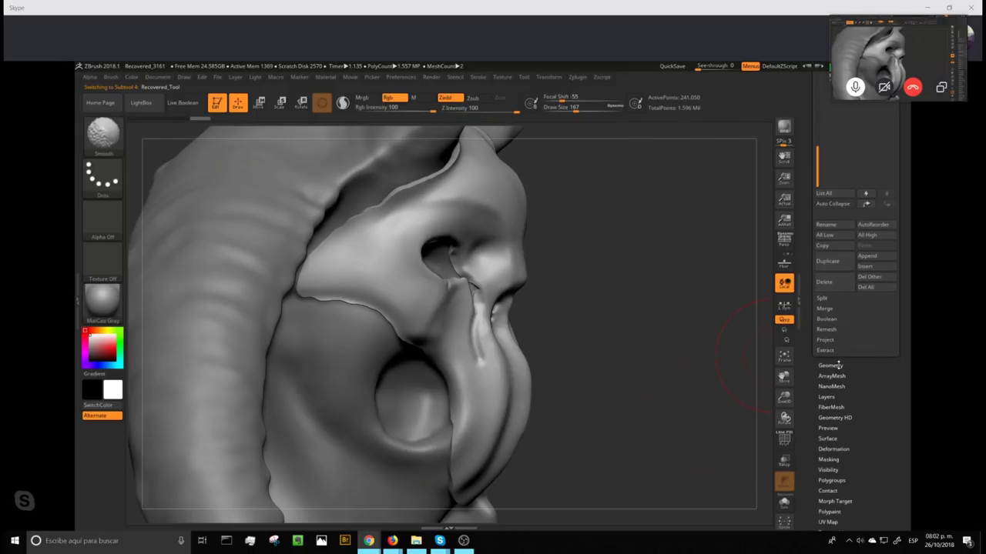
left_click(830, 372)
scroll(809, 354, "down", 5)
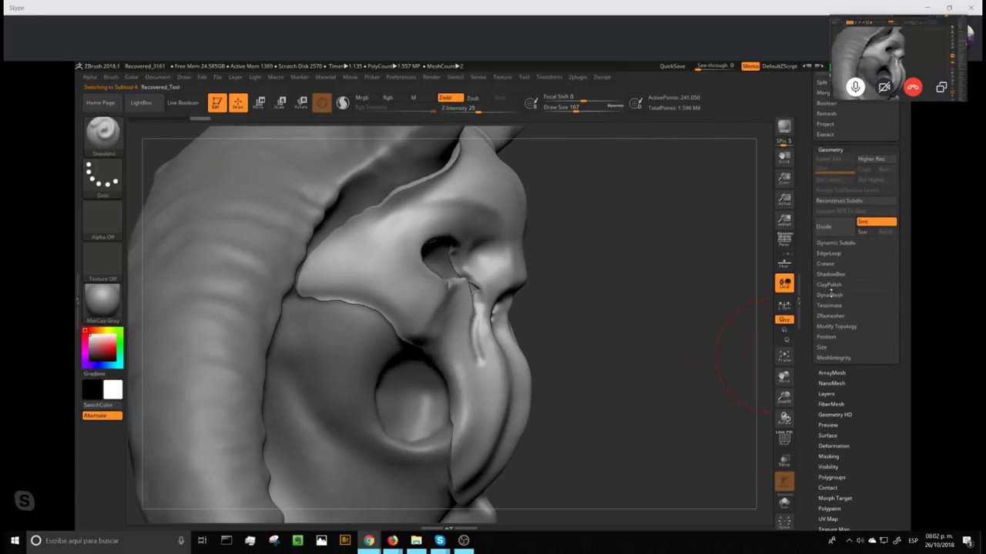
left_click(829, 296)
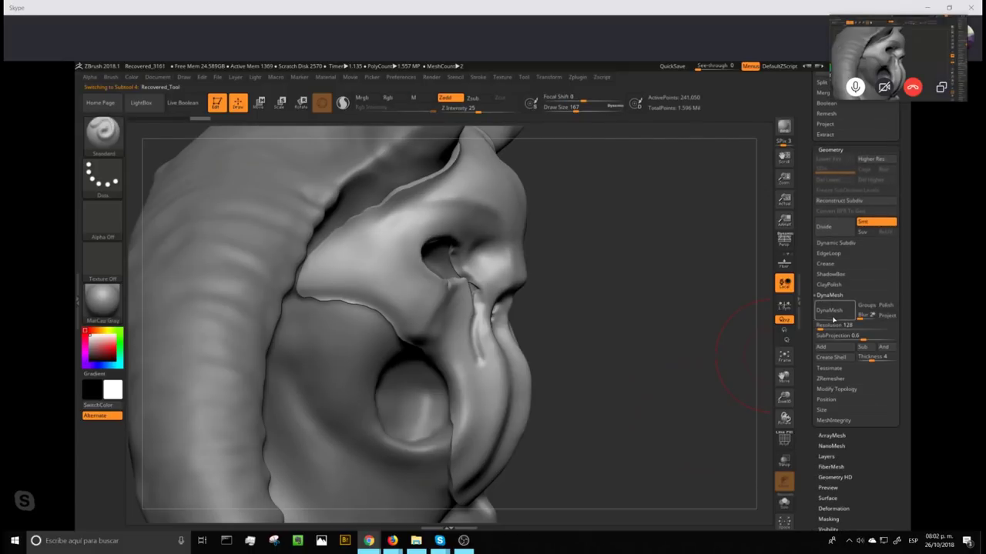
left_click(829, 311)
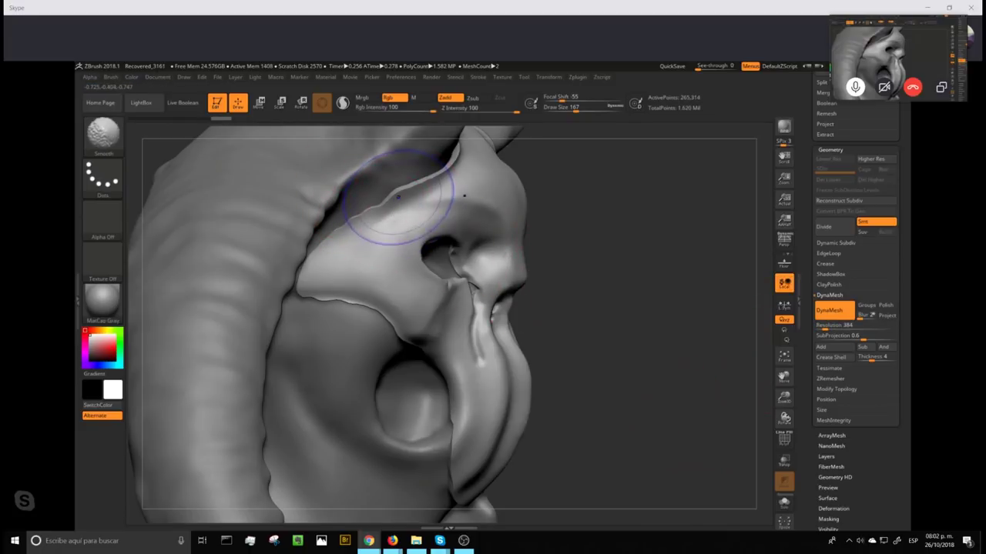
- Smooth the face shell's outer edges and eye-opening rims at draw size 167, and update its DynaMesh
mouse_move(398, 197)
left_mouse_down("shift")
mouse_move(310, 272)
mouse_move(402, 340)
left_mouse_up("shift")
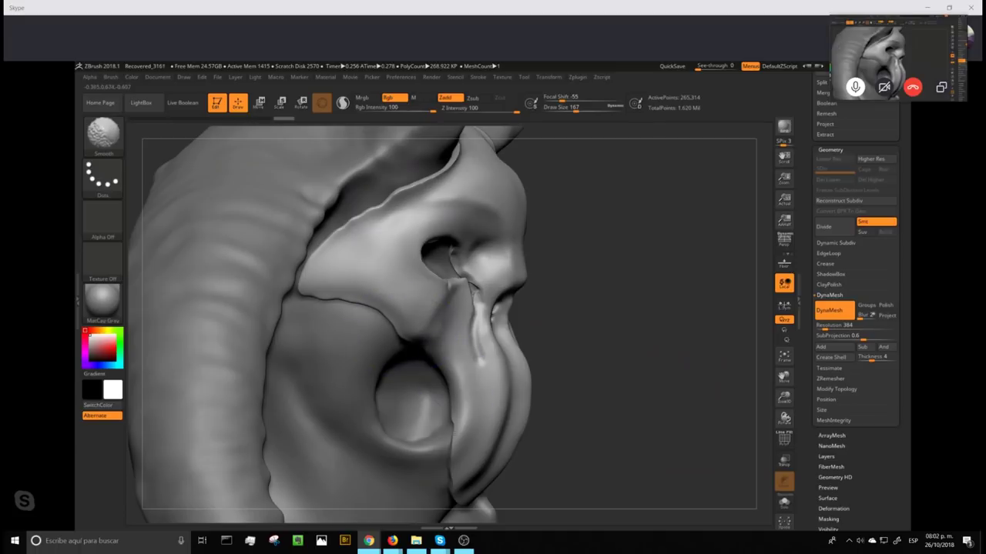
left_click_drag(456, 444, 470, 496, "shift")
left_click_drag(478, 294, 465, 266, "shift")
left_click_drag(631, 286, 522, 285)
left_click_drag(408, 263, 420, 277, "shift")
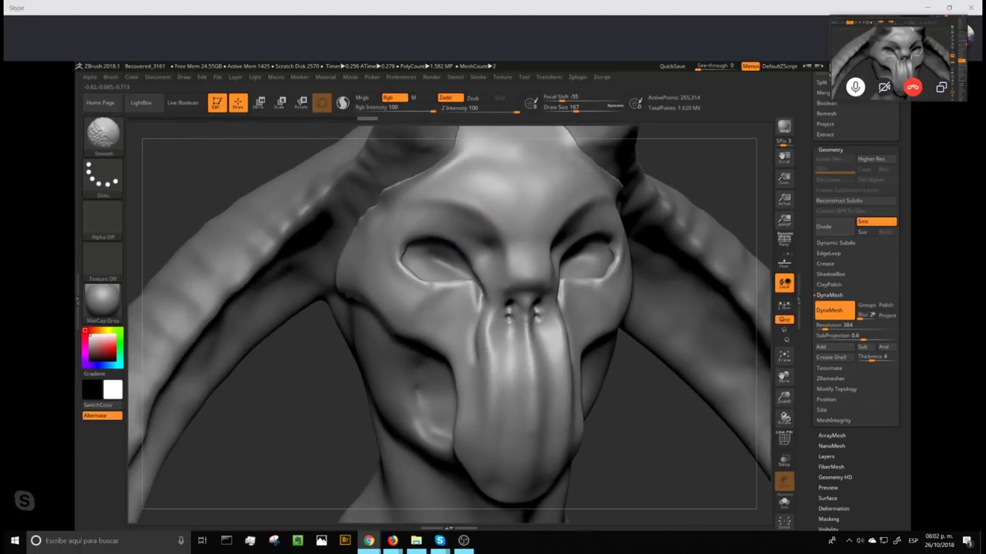
mouse_move(641, 460)
left_mouse_down()
mouse_move(705, 435)
mouse_move(693, 440)
left_mouse_up()
left_click_drag(675, 181, 693, 199, "shift")
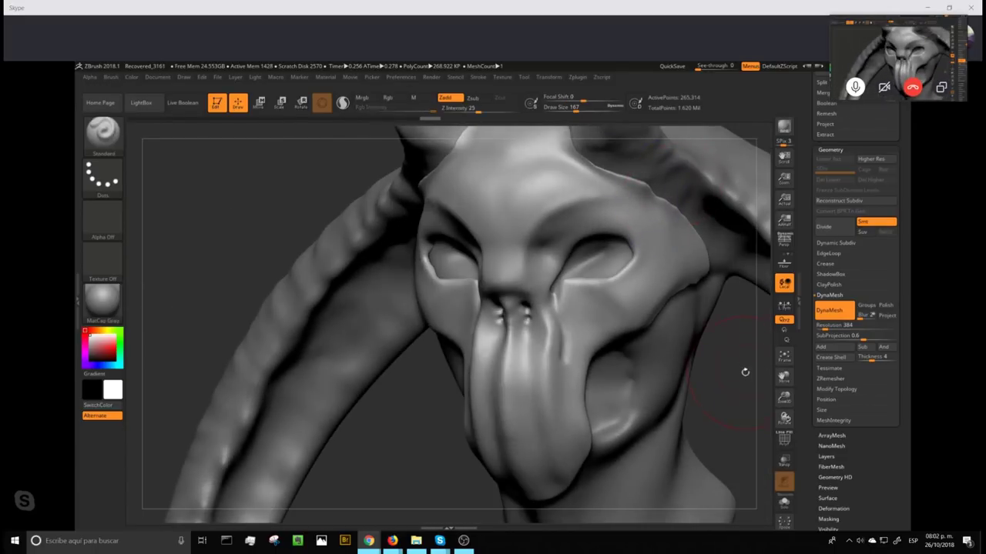
mouse_move(743, 367)
left_mouse_down("ctrl")
mouse_move(737, 428)
mouse_move(655, 400)
left_mouse_up("ctrl")
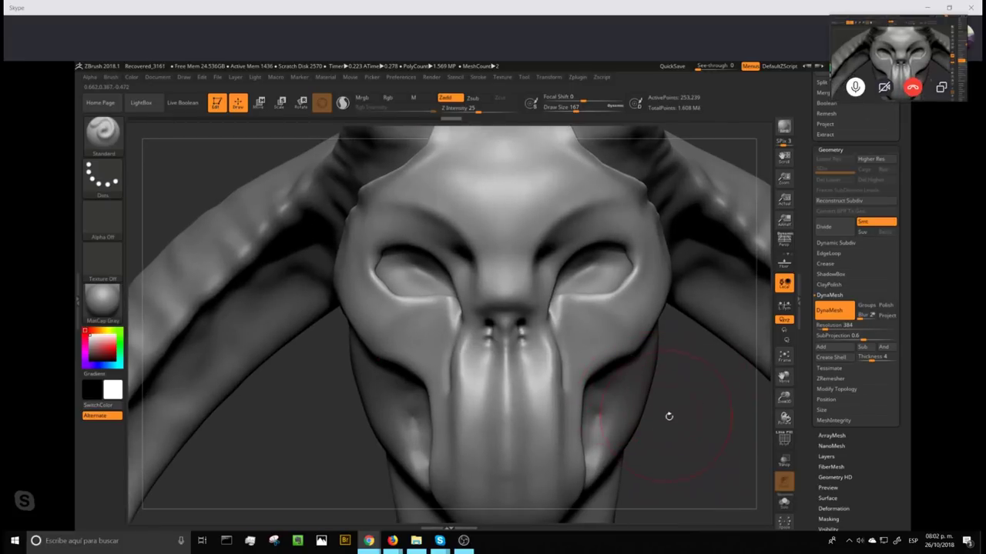
- Switch to the horned head subtool CHARLA ZBRUSH MEXICO2 and hide the extracted face shell
mouse_move(727, 424)
left_mouse_down("alt")
mouse_move(539, 408)
mouse_move(712, 437)
left_mouse_up("alt")
left_click(635, 383, "alt")
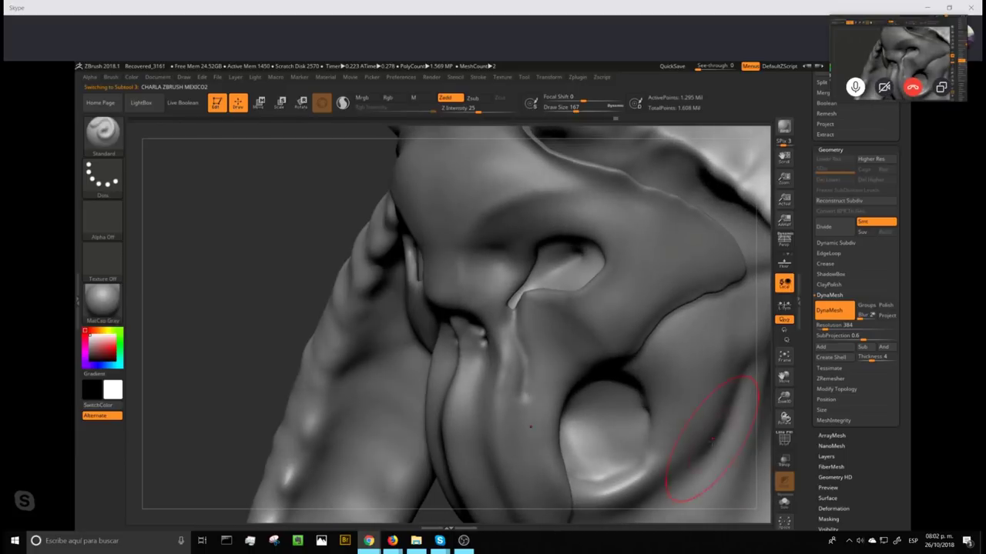
mouse_move(766, 338)
left_mouse_down("alt")
mouse_move(726, 238)
mouse_move(733, 246)
mouse_move(640, 218)
mouse_move(693, 227)
left_mouse_up("alt")
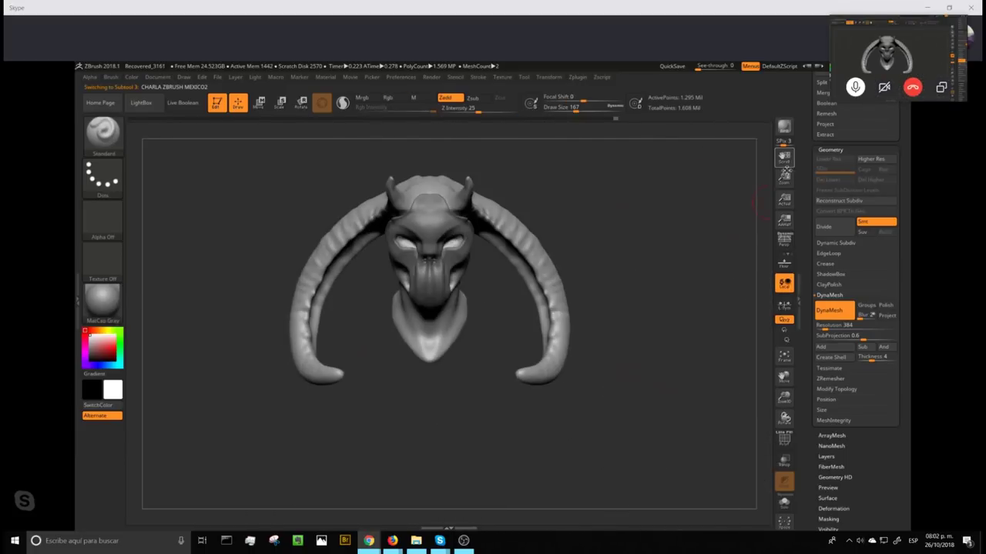
scroll(805, 146, "up", 5)
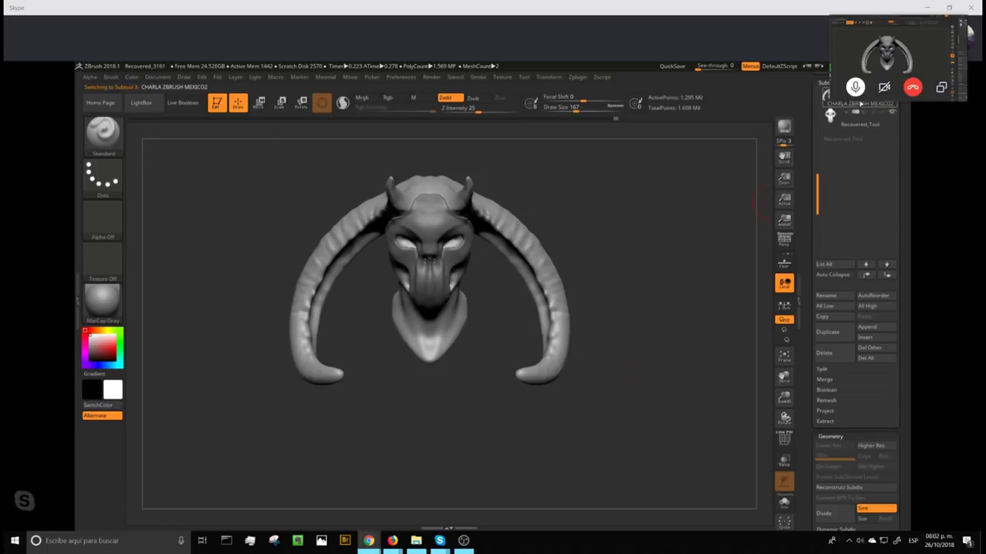
left_click(892, 111)
left_click_drag(661, 245, 651, 406, "alt")
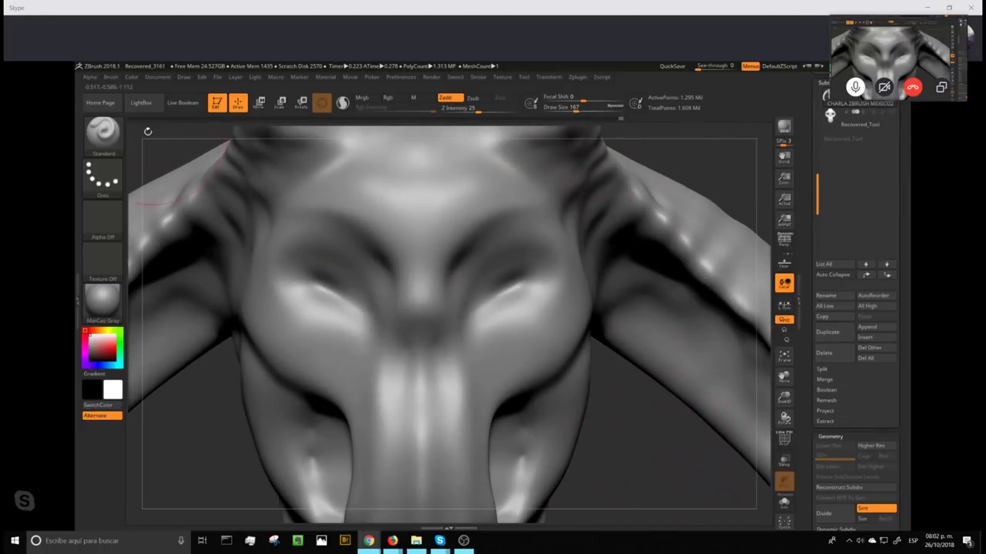
- Choose the Chisel brush with BrushTip 8 and set its draw size to 13
left_click(104, 133)
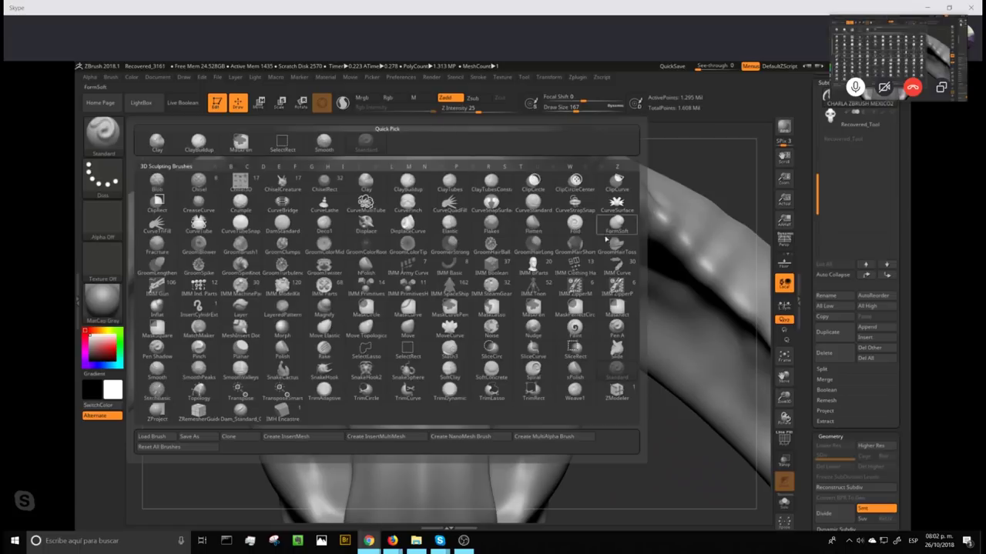
left_click(198, 182)
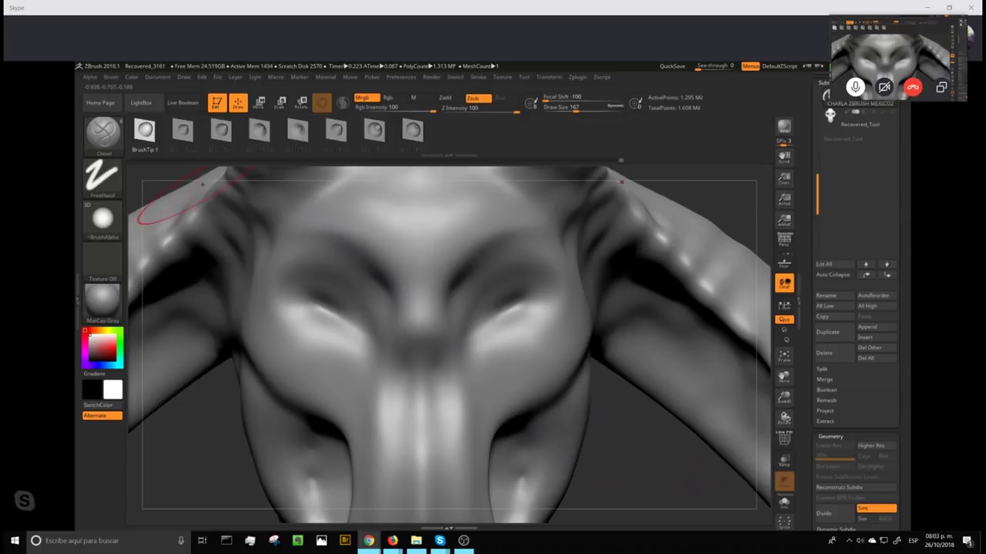
left_click(414, 131)
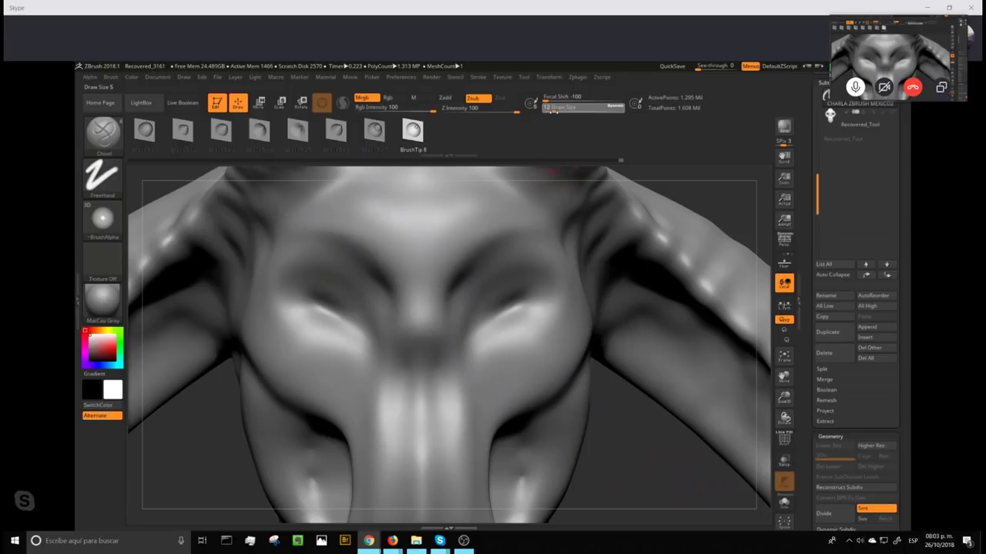
left_click_drag(553, 111, 555, 110)
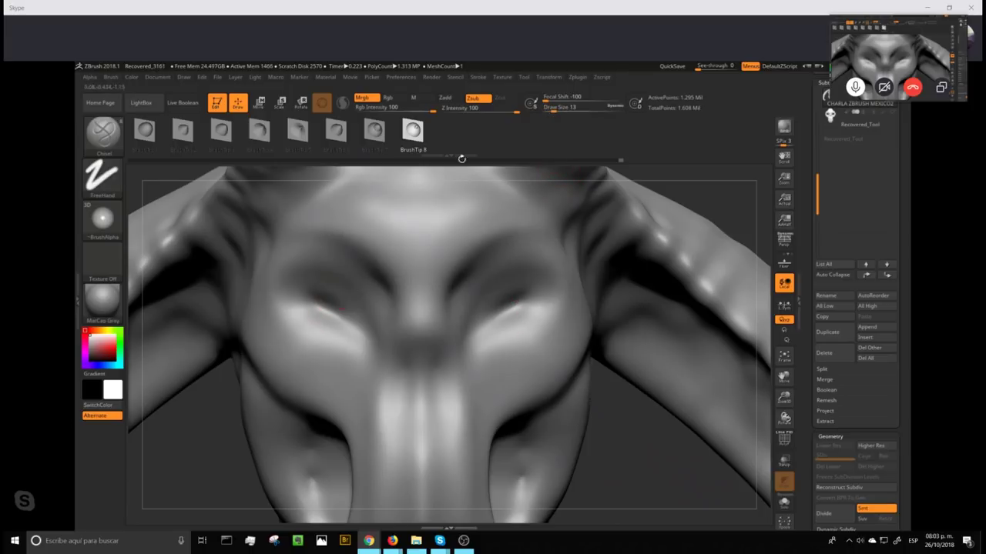
left_click(477, 77)
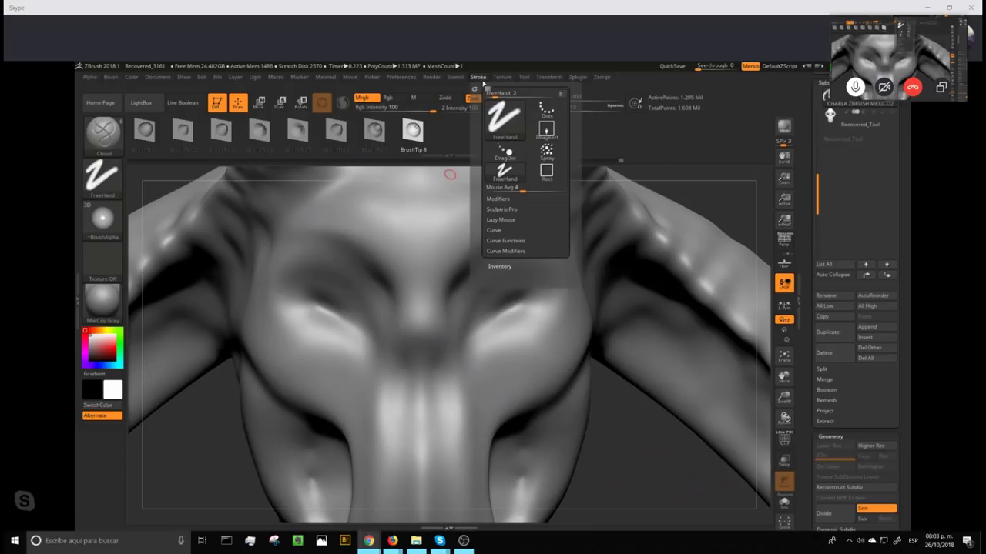
left_click(501, 241)
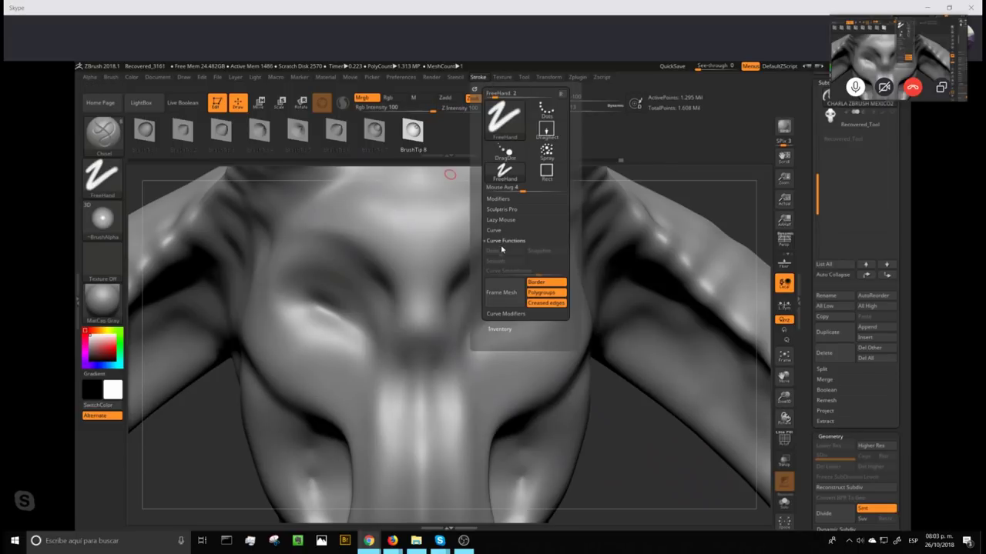
left_click(499, 231)
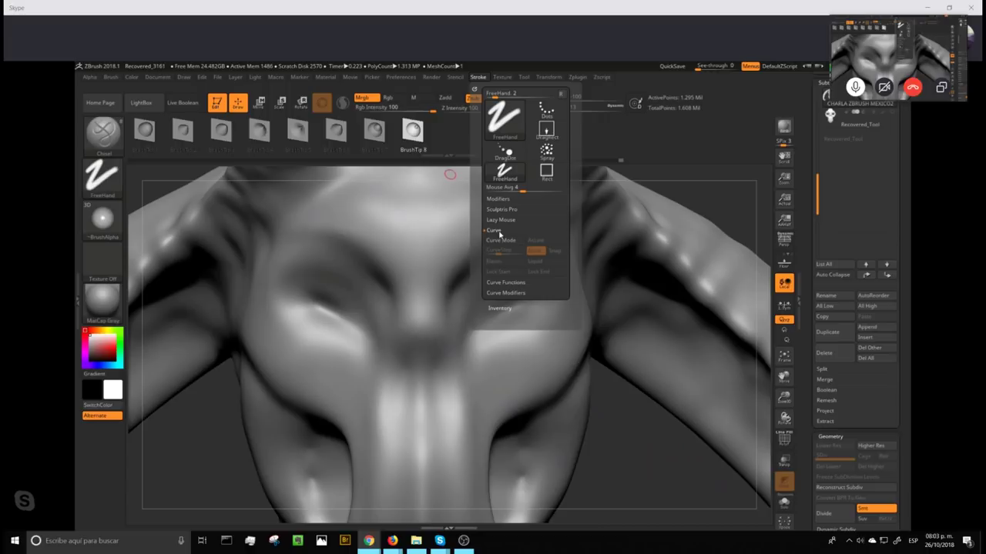
left_click(502, 283)
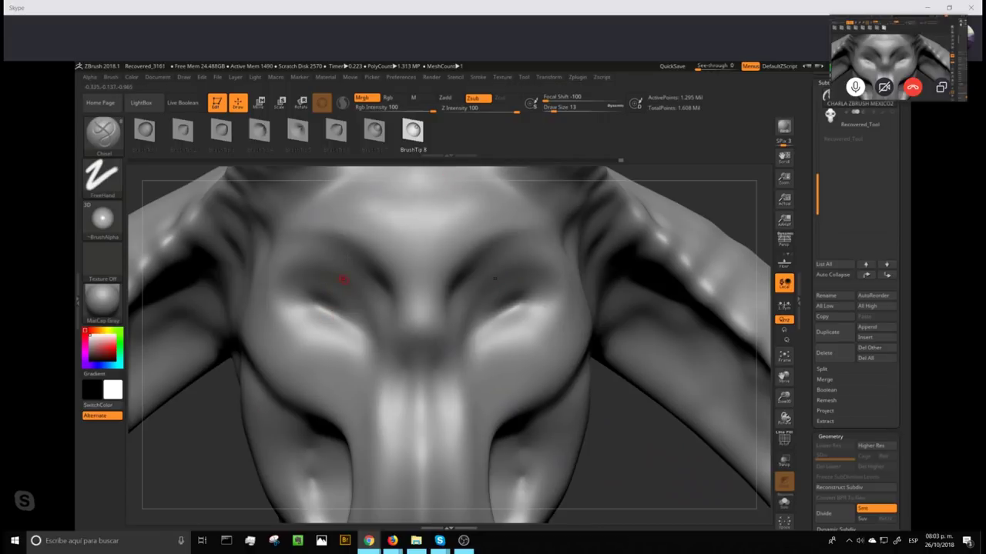
left_click(479, 78)
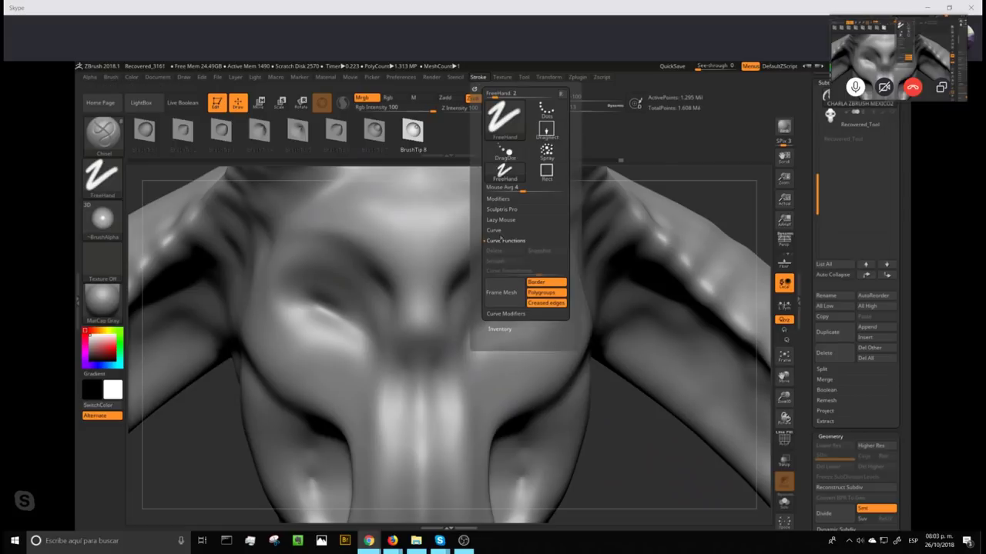
left_click(500, 228)
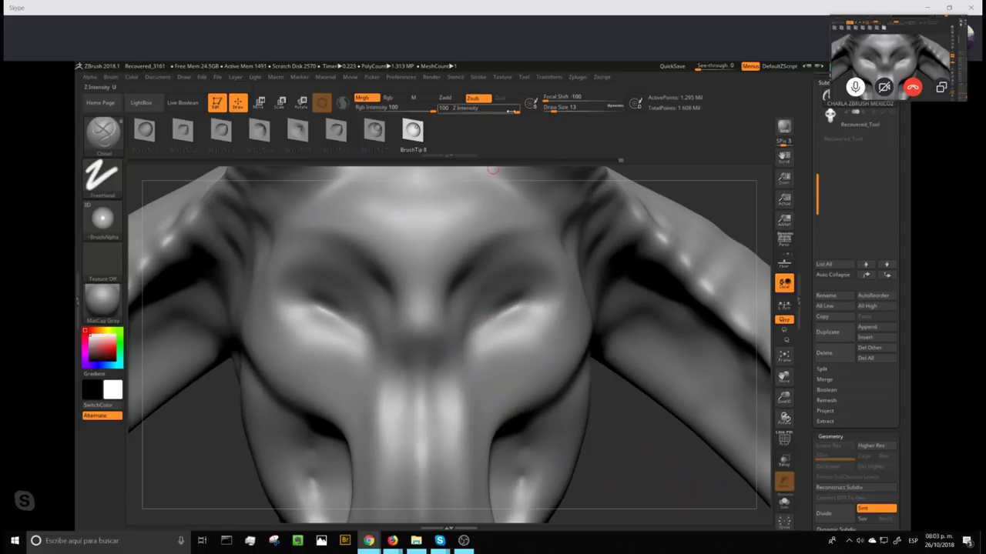
- Set the Chisel brush to Zadd at intensity 53, mark a small spot in each eye hollow and update the DynaMesh
left_click_drag(511, 111, 495, 111)
left_click(449, 99)
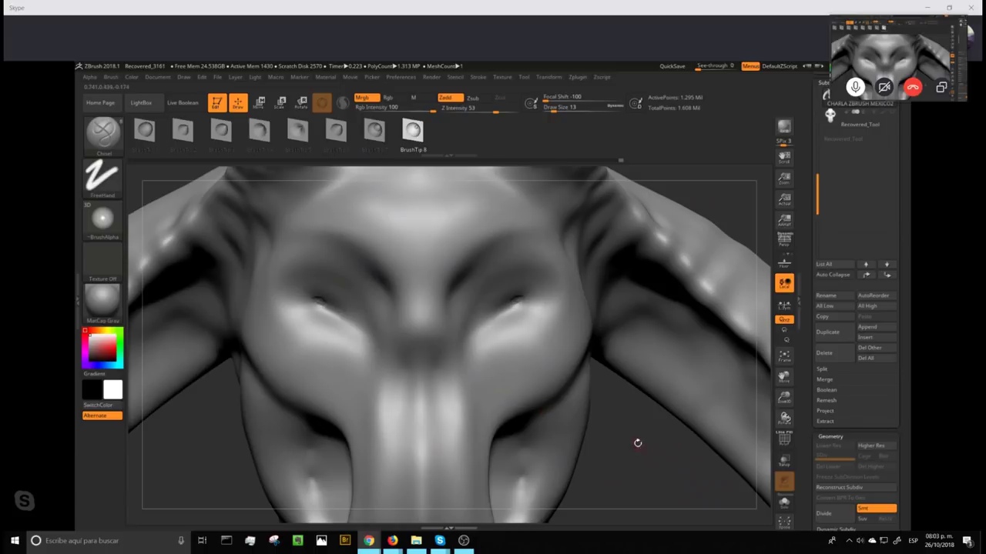
left_click_drag(630, 426, 627, 499, "ctrl")
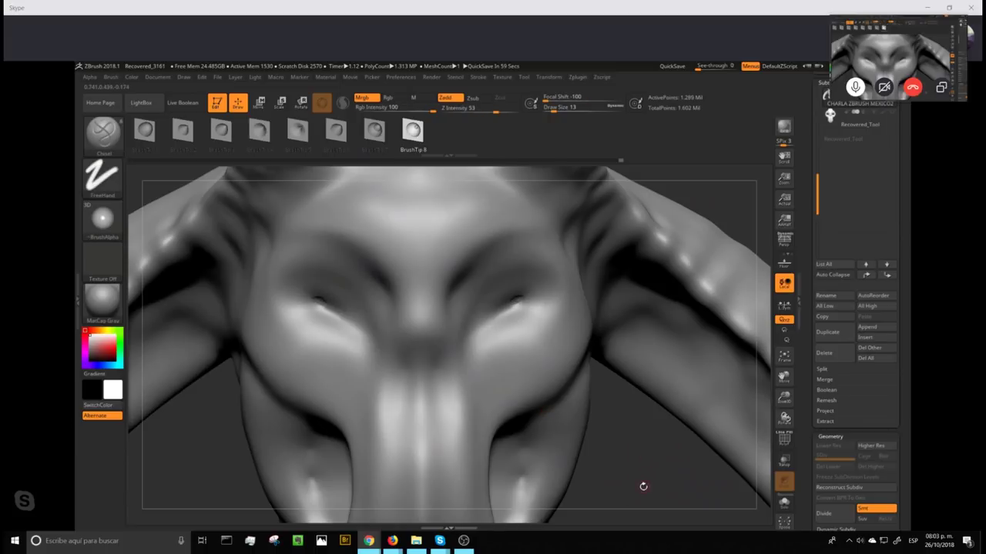
- Build up a small bead in each eye hollow with the Standard brush at draw size 13, and update the DynaMesh
left_click_drag(564, 521, 616, 513, "alt")
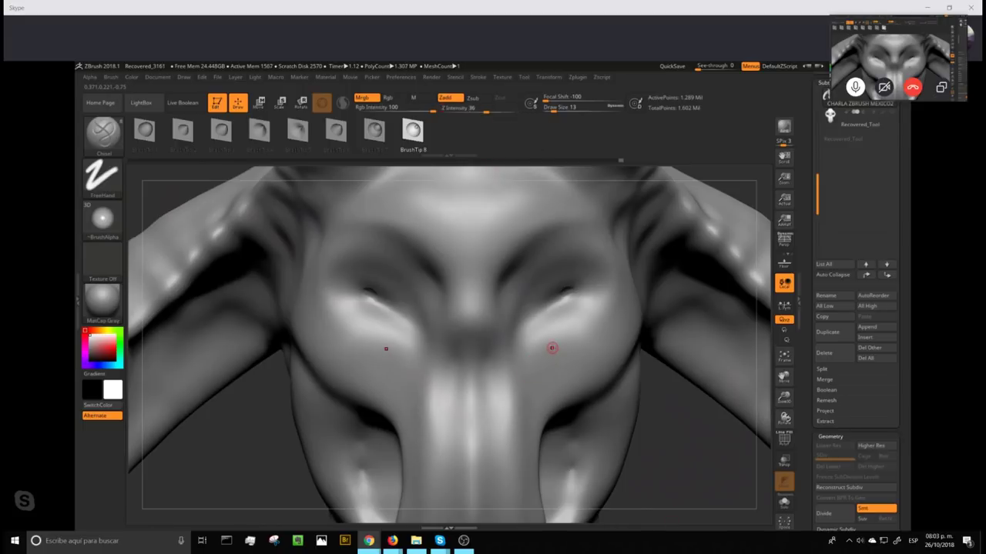
key("b")
key("s")
key("t")
left_click_drag(678, 394, 674, 362)
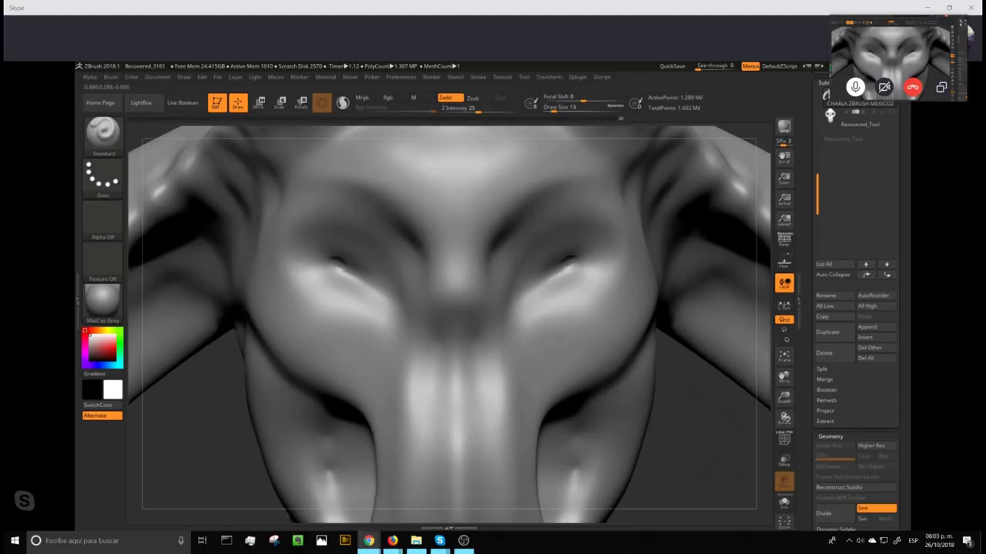
left_click(570, 265)
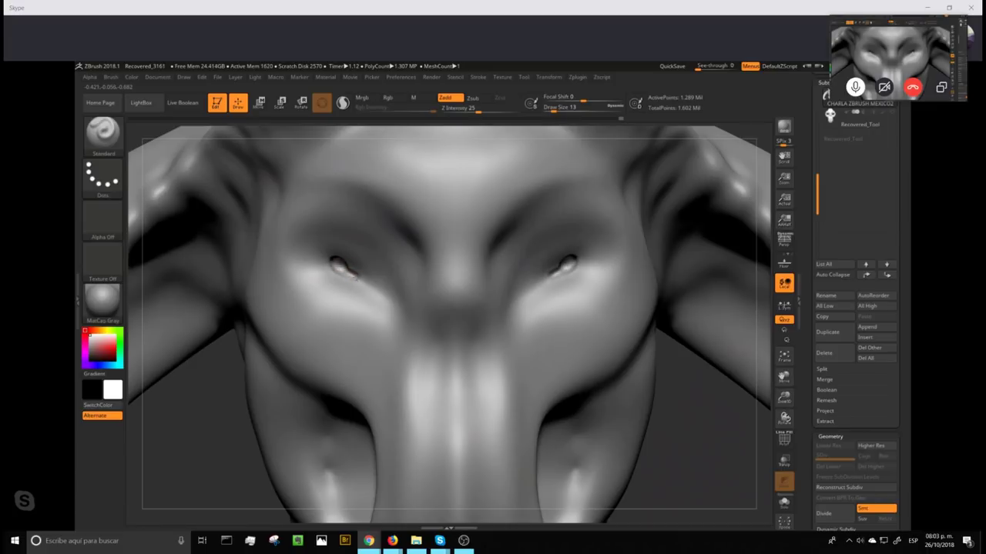
left_click_drag(556, 272, 568, 265)
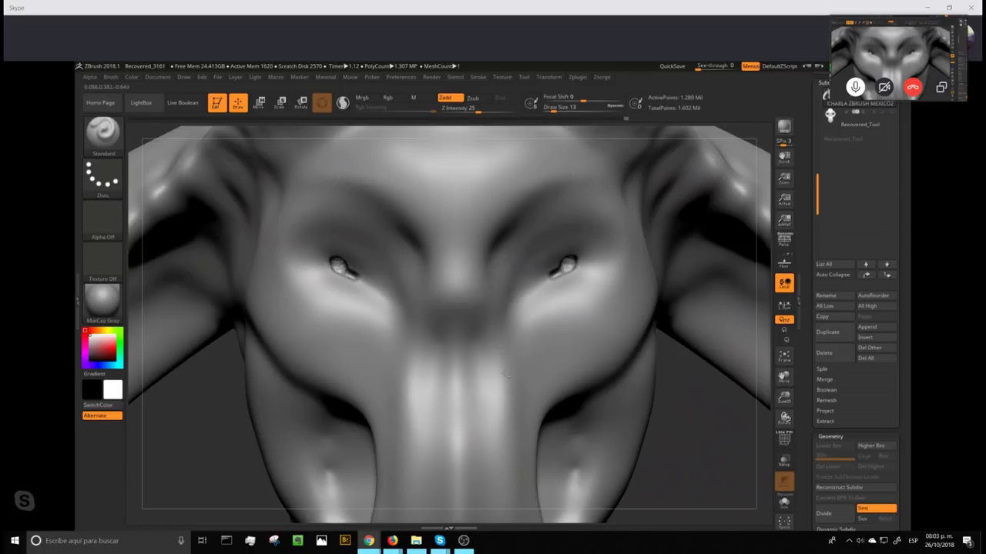
key("ctrl")
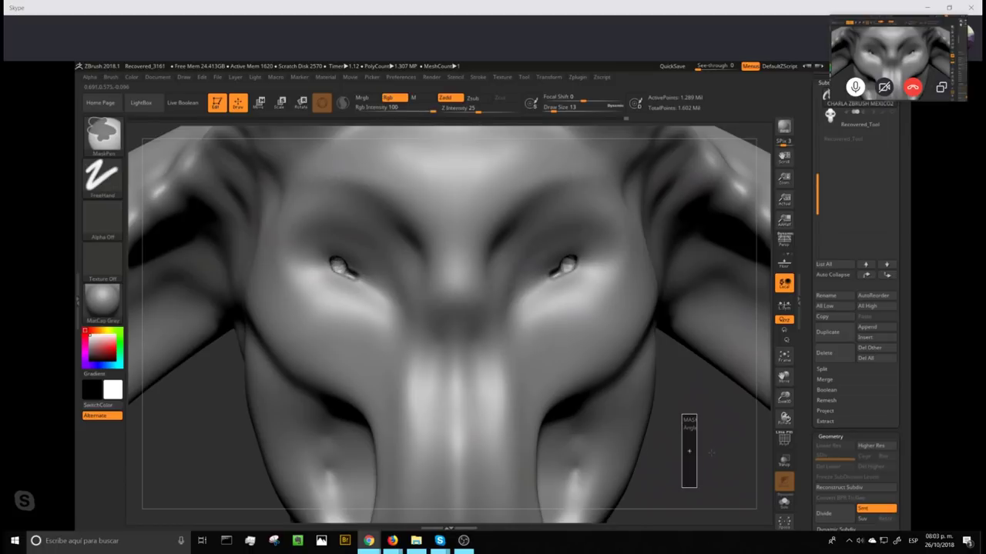
key("f")
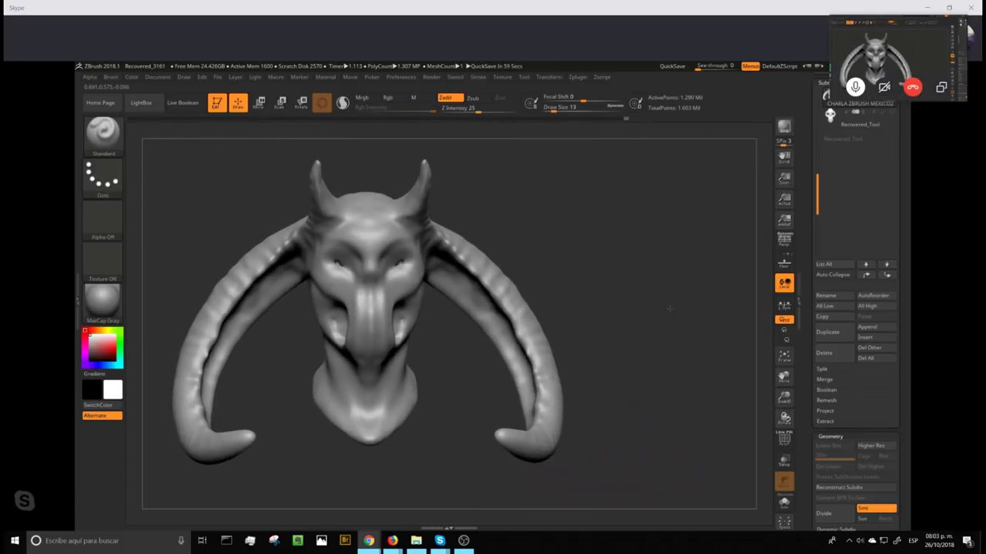
- Draw a small raised U-shaped nostril ridge at the base of the nose with the Standard brush
left_click_drag(705, 400, 658, 420)
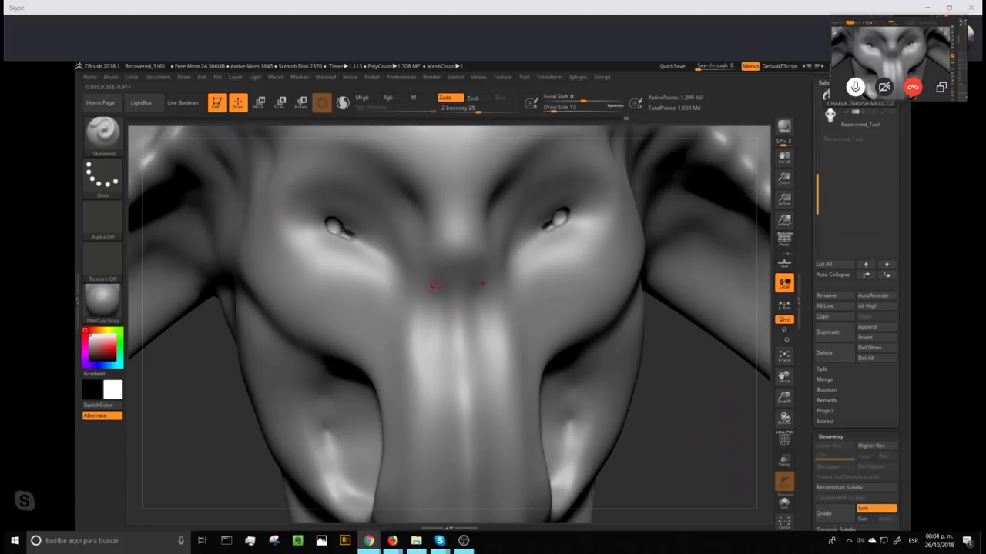
left_click(431, 287)
left_click_drag(431, 290, 459, 307)
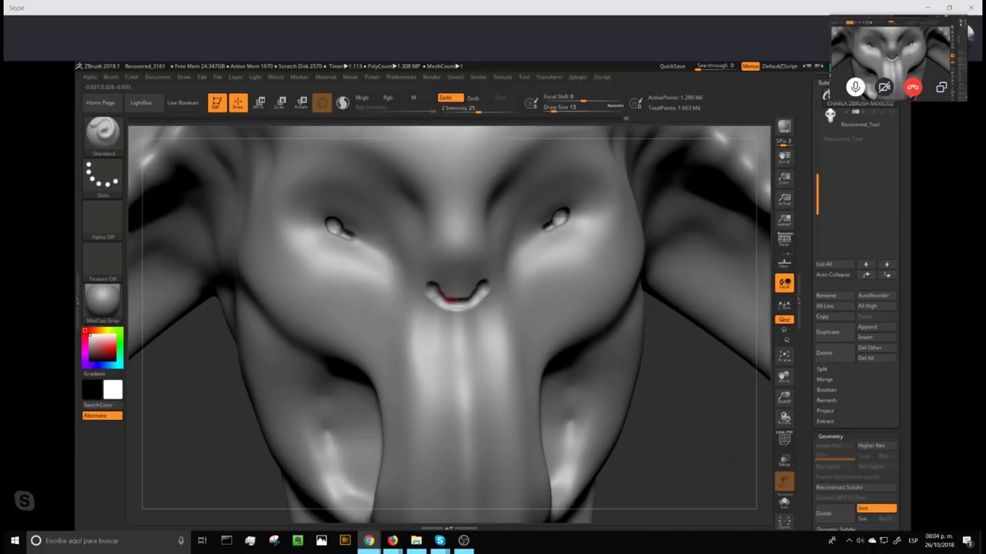
left_click(432, 290)
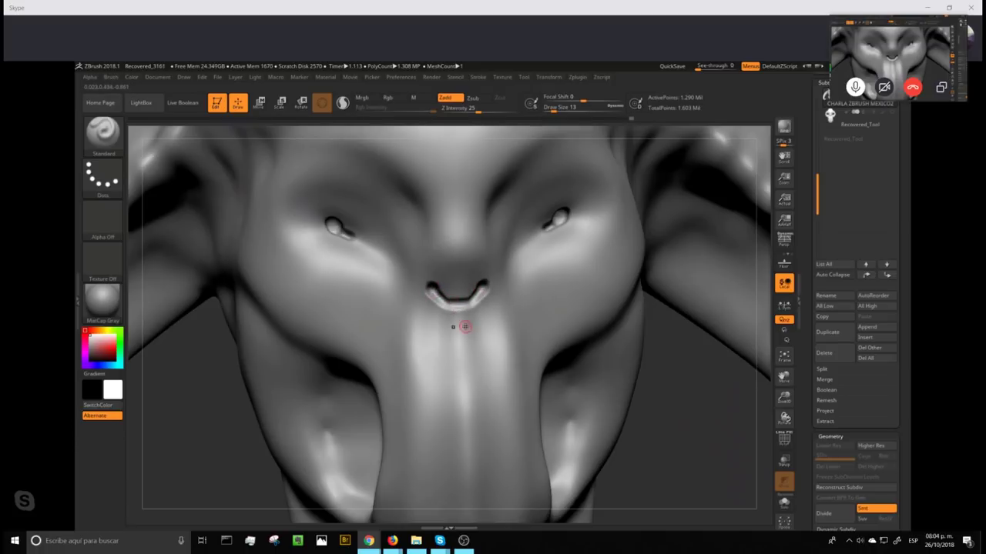
- Smooth the lower edge of the nostril ridge into the muzzle and update the DynaMesh
key("shift")
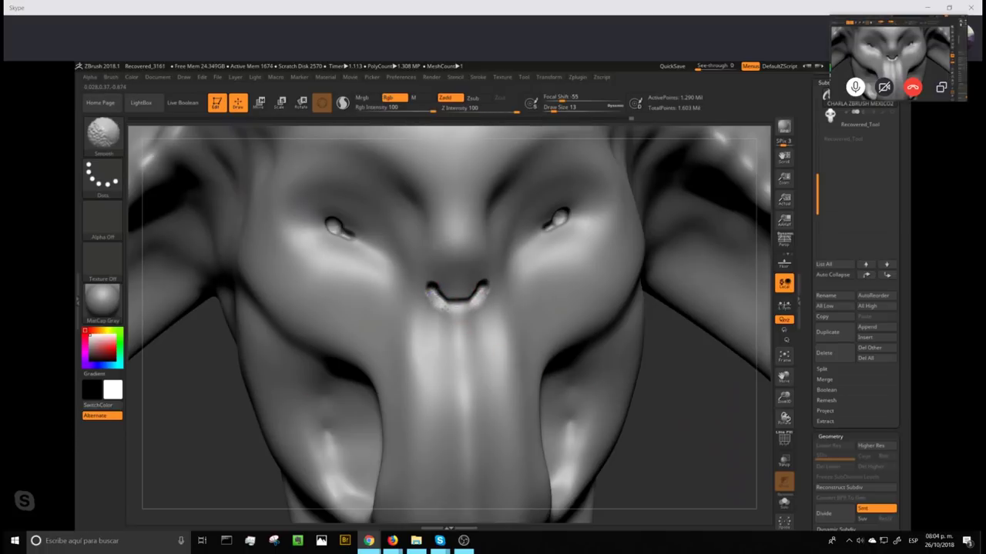
left_click_drag(426, 291, 440, 304, "shift")
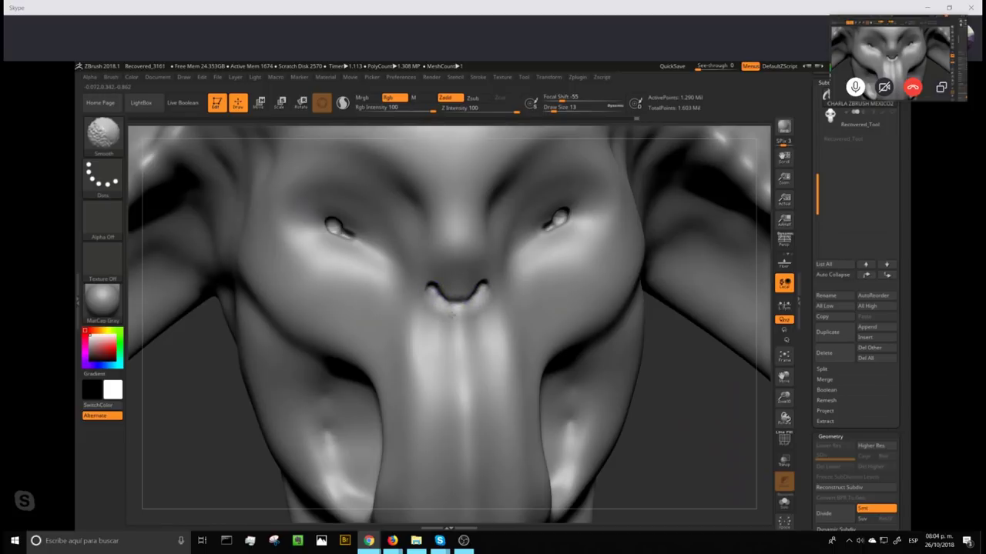
key("ctrl")
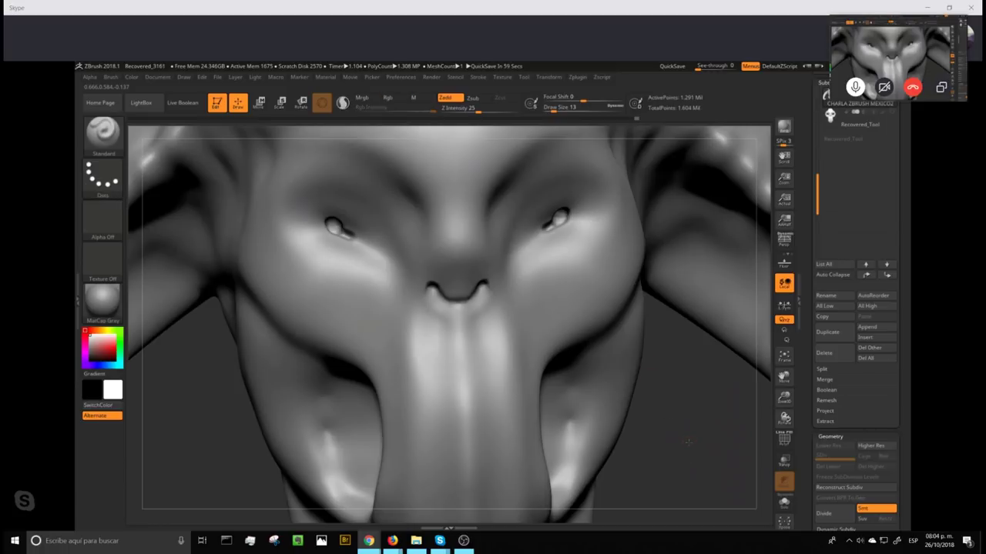
- Choose the DamStandard brush and set its draw size to 29 and focal shift to 47
key("f")
left_click_drag(651, 260, 655, 420)
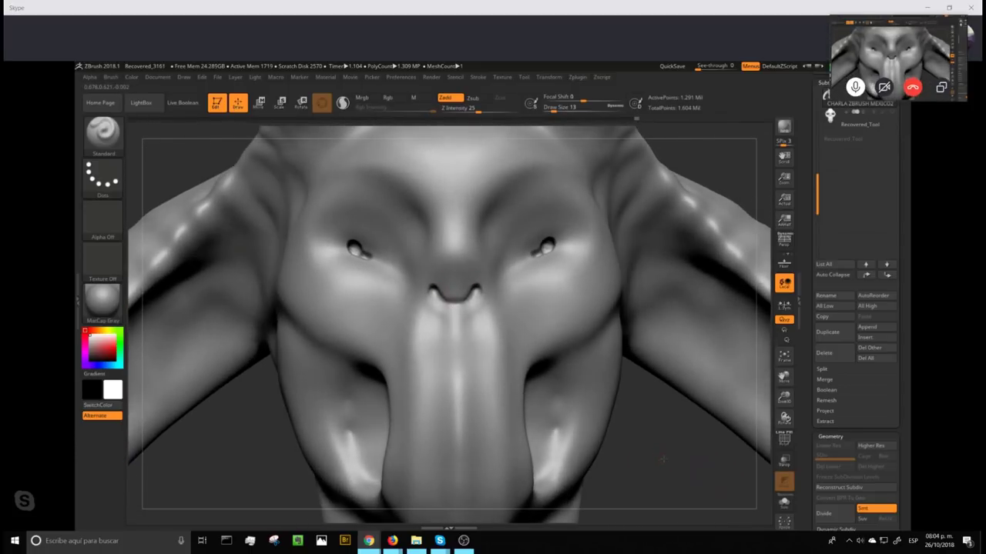
left_click_drag(664, 459, 651, 396, "alt")
left_click_drag(725, 267, 711, 353)
left_click_drag(703, 295, 685, 236)
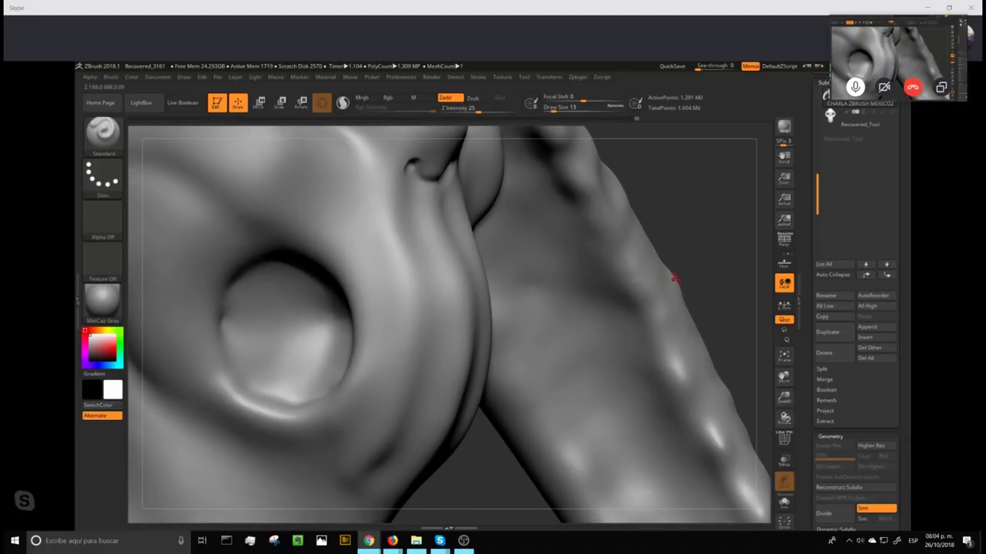
key("b")
key("d")
key("s")
left_click(559, 108)
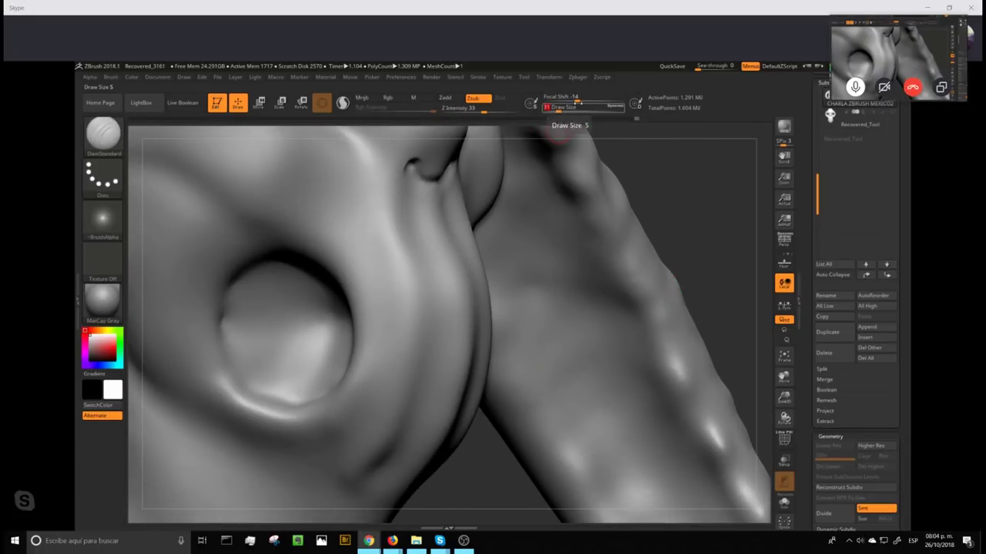
mouse_move(717, 203)
left_mouse_down()
mouse_move(726, 231)
mouse_move(646, 245)
left_mouse_up()
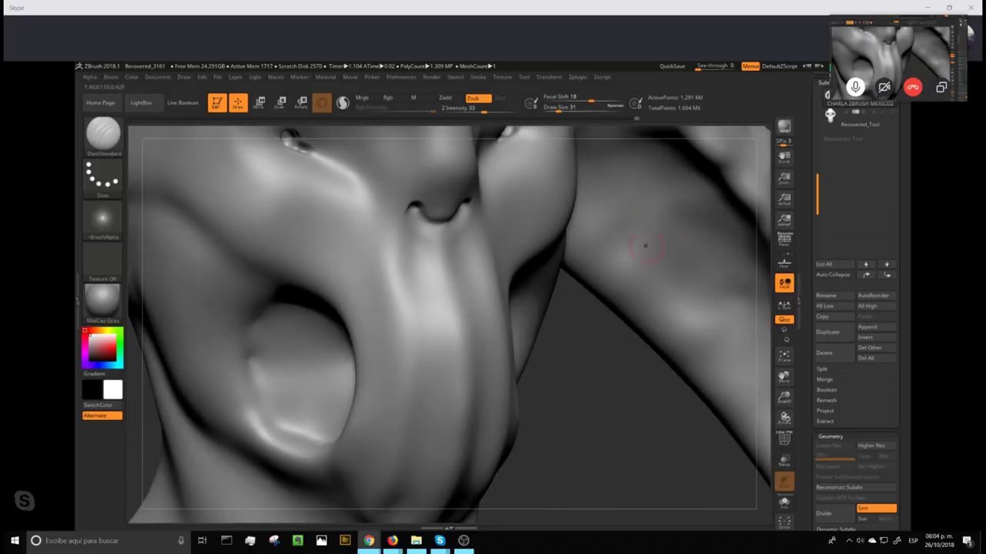
left_click_drag(556, 109, 601, 100)
left_click_drag(446, 359, 441, 377)
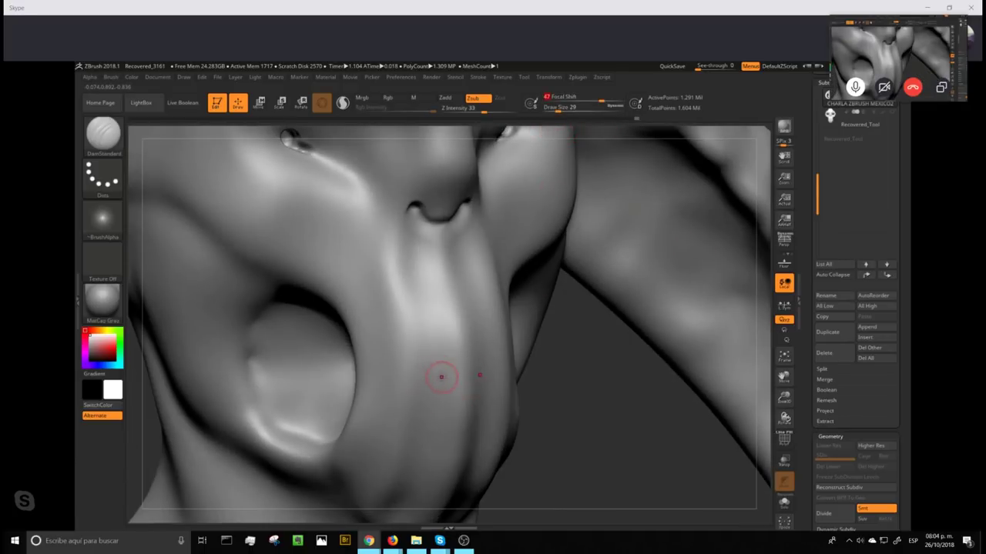
left_click_drag(572, 457, 422, 344)
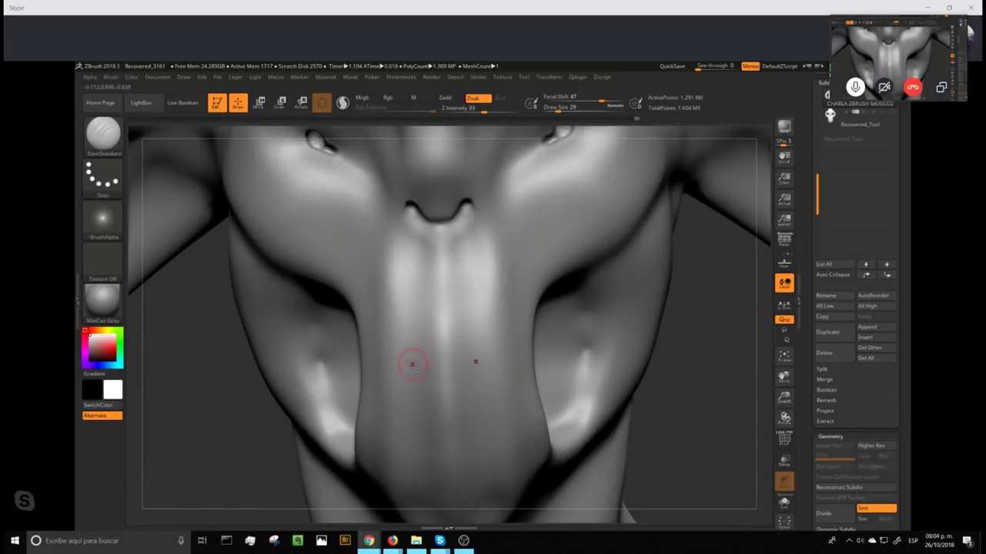
left_click_drag(408, 377, 422, 350, "alt")
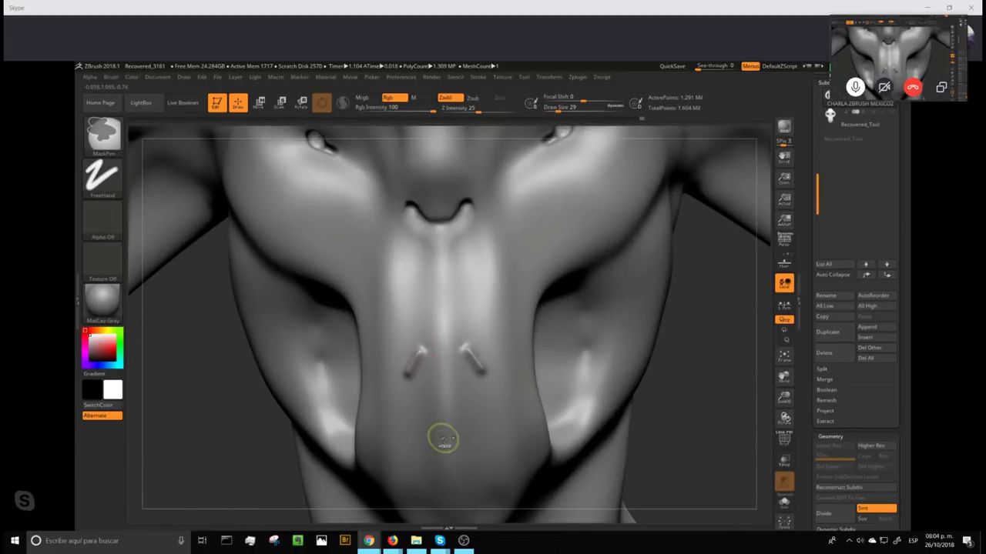
key("ctrl+z")
- Set the DamStandard brush to Zadd at intensity 17
left_click_drag(484, 111, 472, 111)
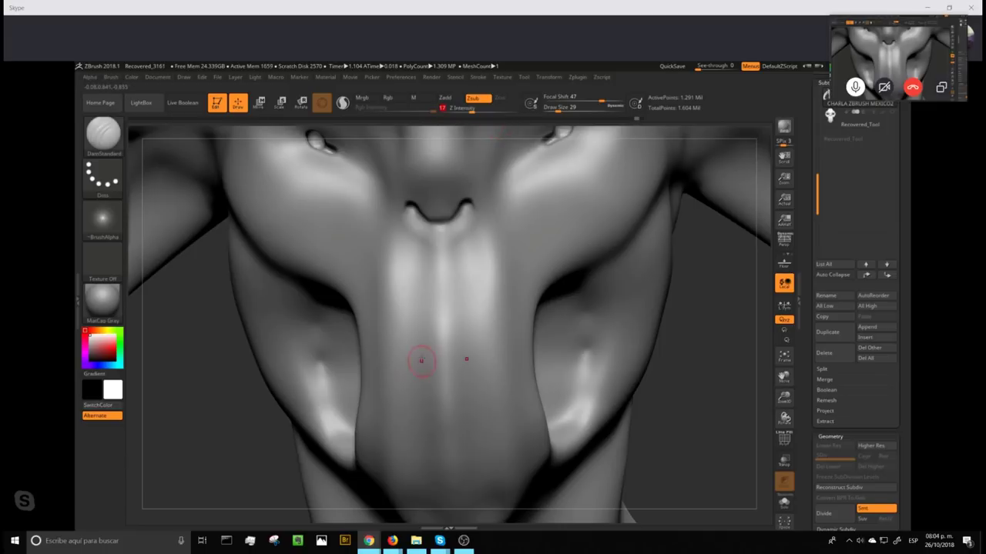
left_click(445, 97)
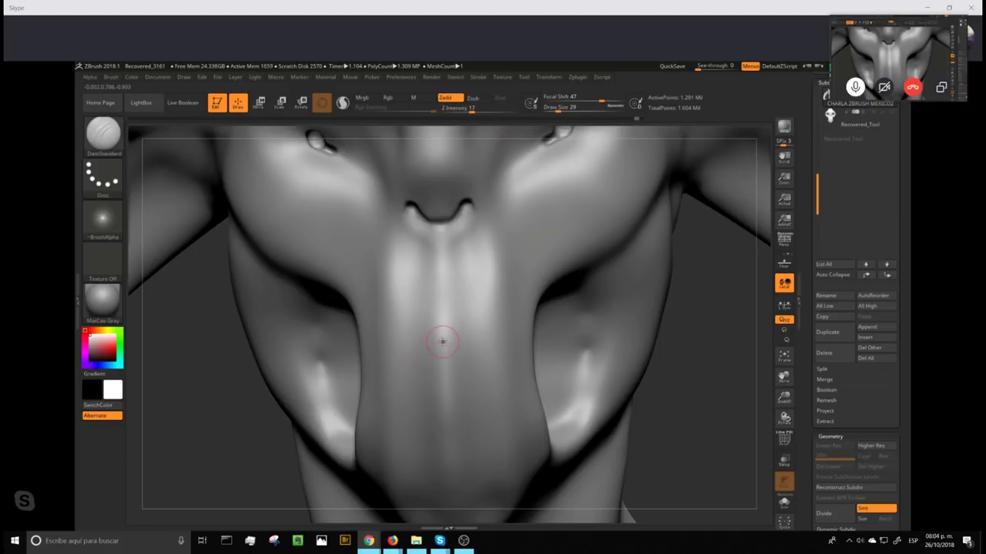
mouse_move(481, 367)
left_mouse_down()
mouse_move(451, 332)
mouse_move(484, 367)
mouse_move(511, 342)
left_mouse_up()
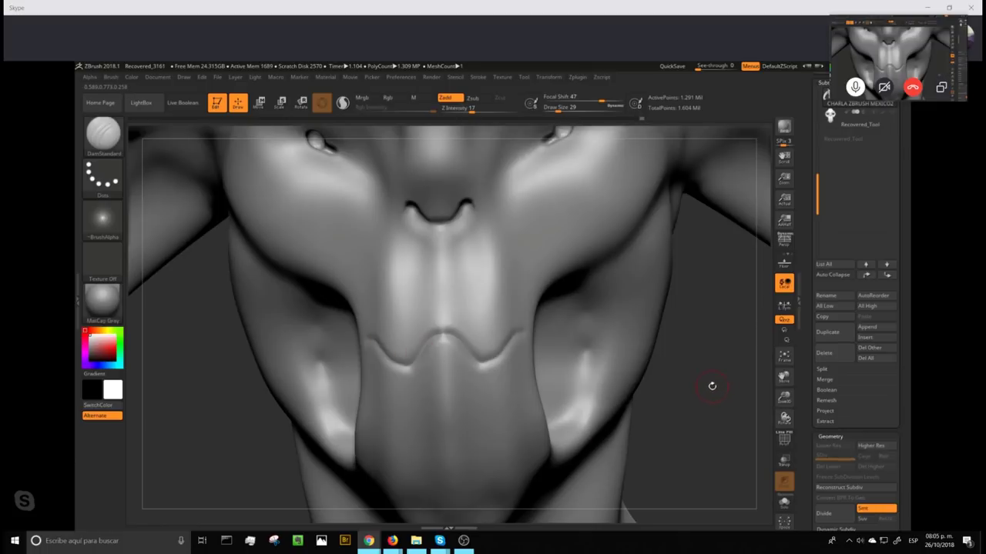
left_click_drag(712, 385, 737, 329)
key("ctrl")
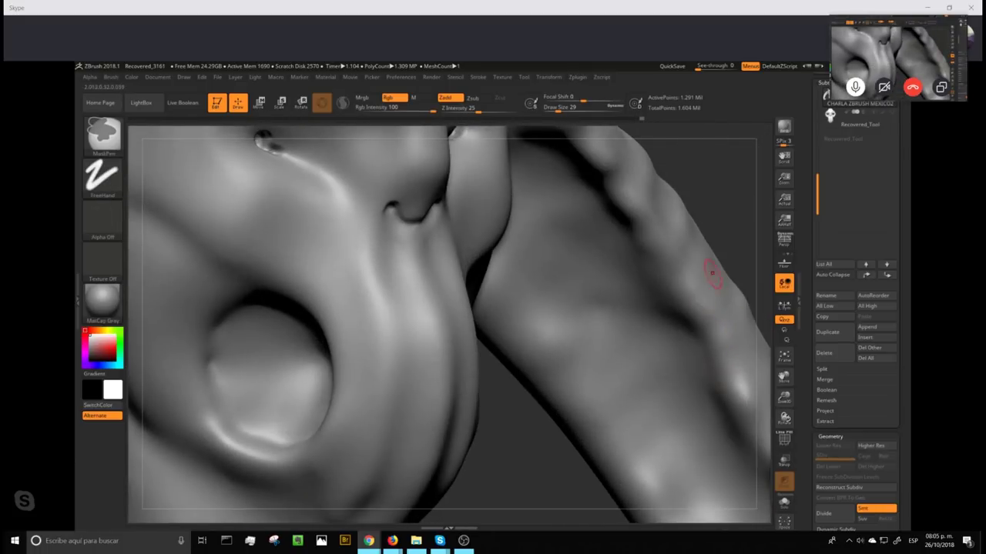
- Sculpt a row of short, tooth-like vertical strokes across the muzzle with the DamStandard brush and update the DynaMesh
mouse_move(565, 464)
left_mouse_down()
mouse_move(592, 460)
mouse_move(609, 474)
mouse_move(637, 461)
left_mouse_up()
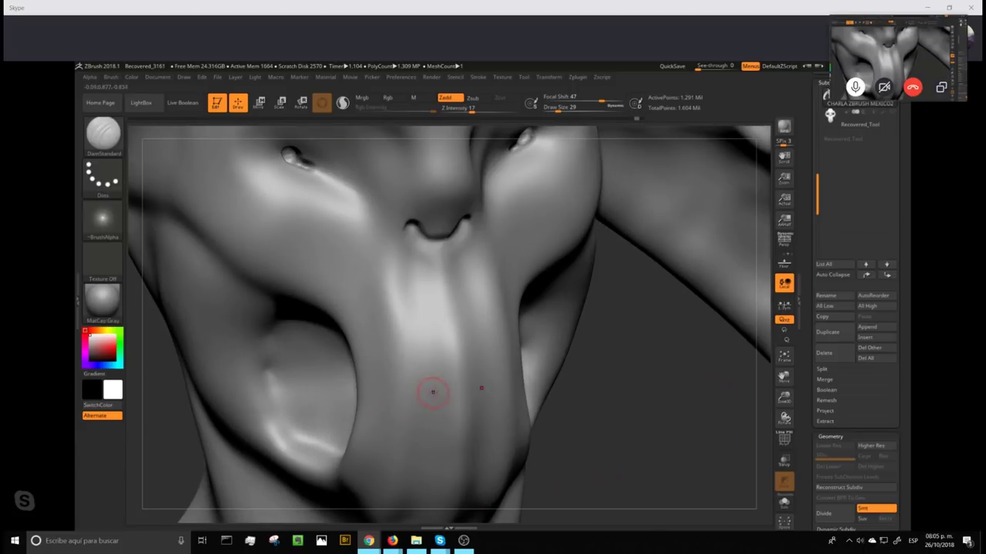
left_click_drag(430, 392, 438, 381)
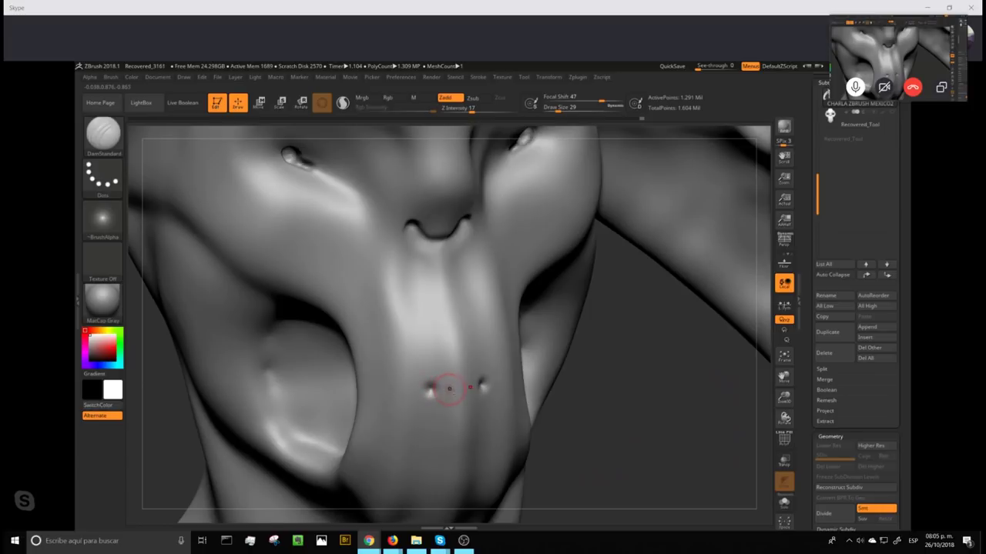
left_click(449, 389)
left_click(469, 383)
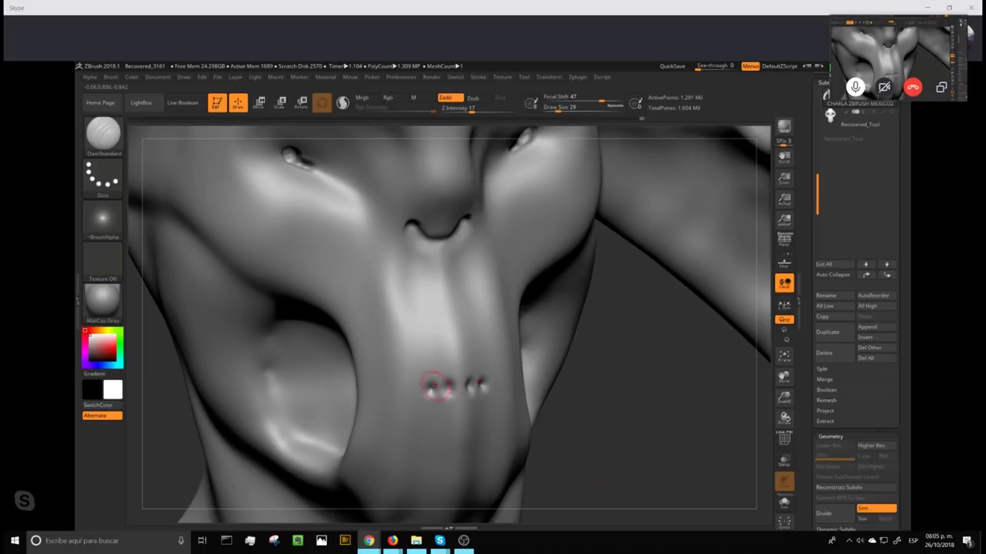
mouse_move(430, 391)
left_mouse_down()
mouse_move(430, 381)
mouse_move(427, 402)
left_mouse_up()
left_click(386, 378)
left_click(375, 382)
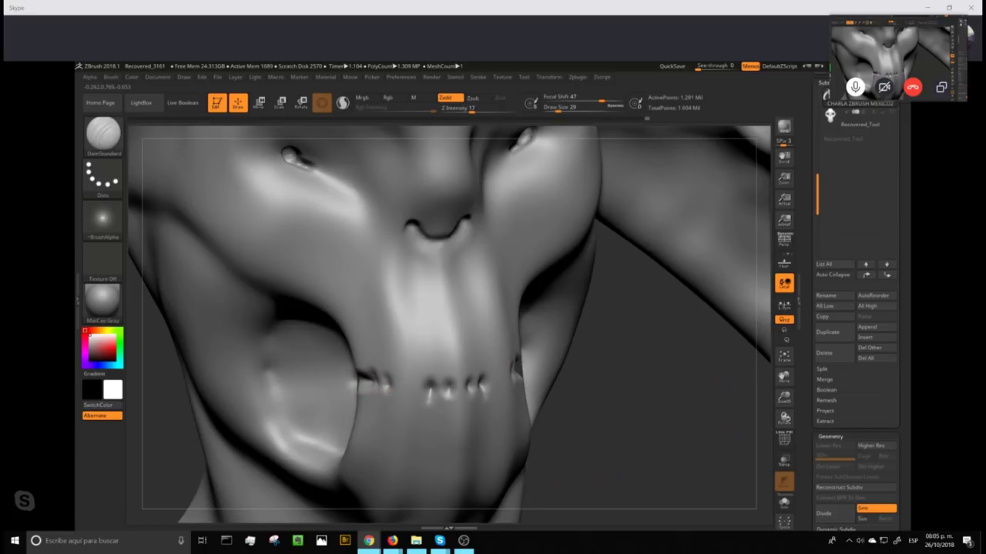
mouse_move(387, 388)
left_mouse_down()
mouse_move(385, 366)
mouse_move(388, 400)
mouse_move(403, 374)
mouse_move(424, 401)
mouse_move(436, 362)
mouse_move(437, 402)
mouse_move(458, 382)
left_mouse_up()
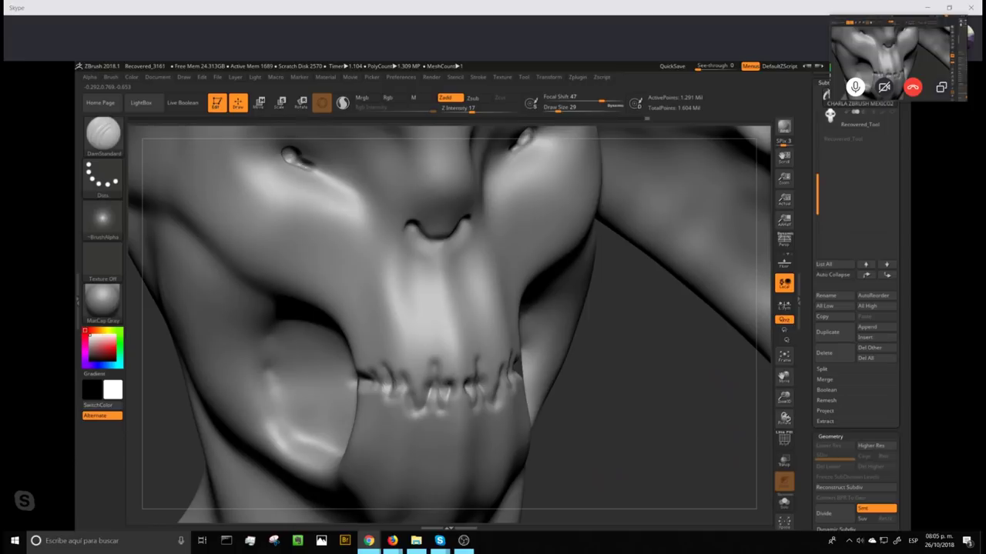
key("ctrl")
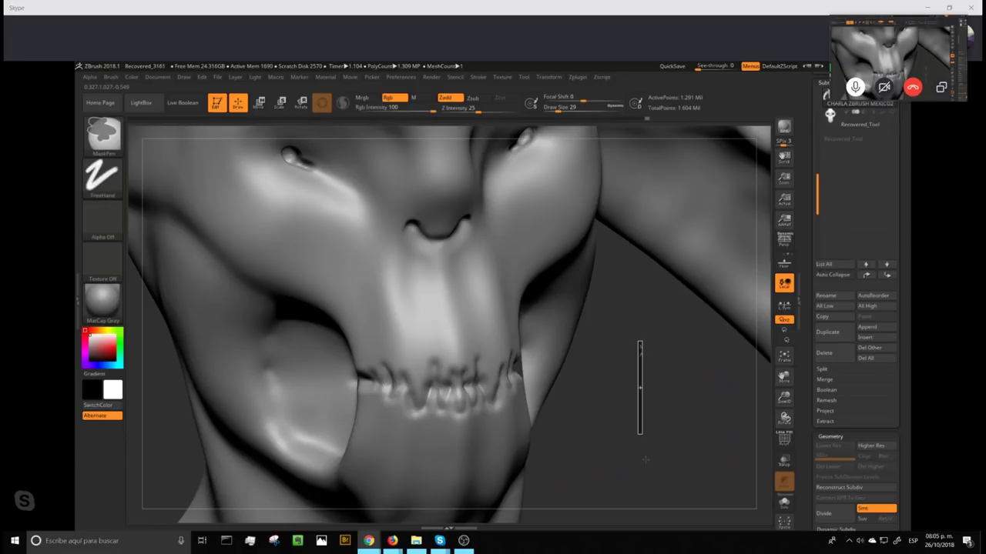
left_click_drag(638, 434, 634, 427, "ctrl")
key("f")
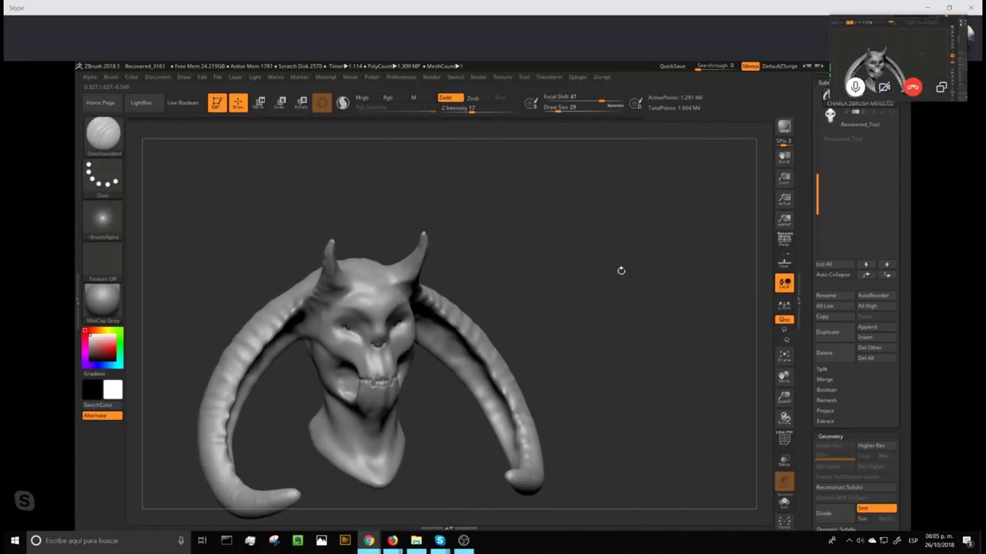
- Carve radiating wrinkles into the round cheek membrane at the mouth corner with the DamStandard brush, and remesh the sculpt
left_click_drag(621, 270, 692, 315)
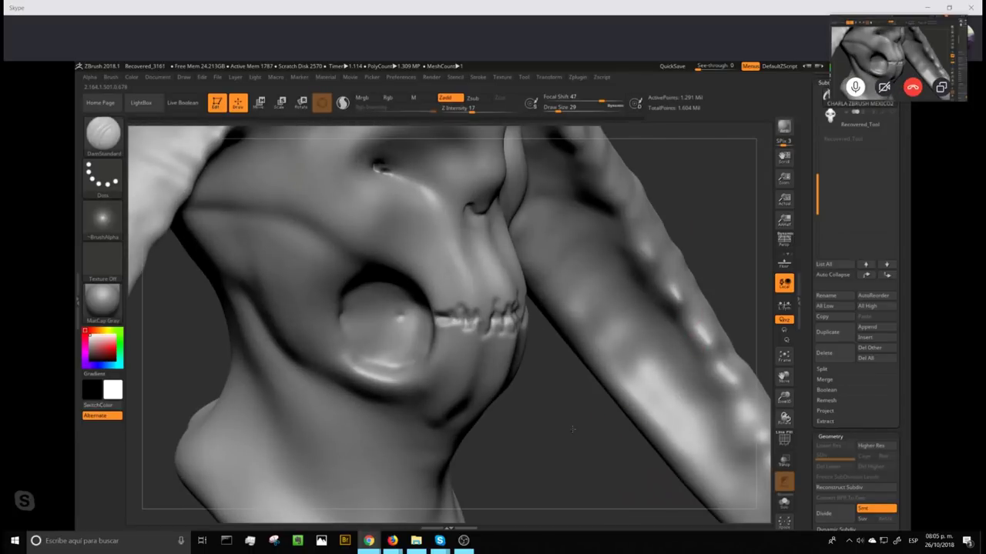
mouse_move(572, 430)
left_mouse_down("alt")
mouse_move(583, 451)
mouse_move(639, 454)
left_mouse_up("alt")
mouse_move(449, 317)
left_mouse_down()
mouse_move(382, 312)
mouse_move(325, 328)
mouse_move(384, 306)
mouse_move(326, 314)
mouse_move(315, 337)
left_mouse_up()
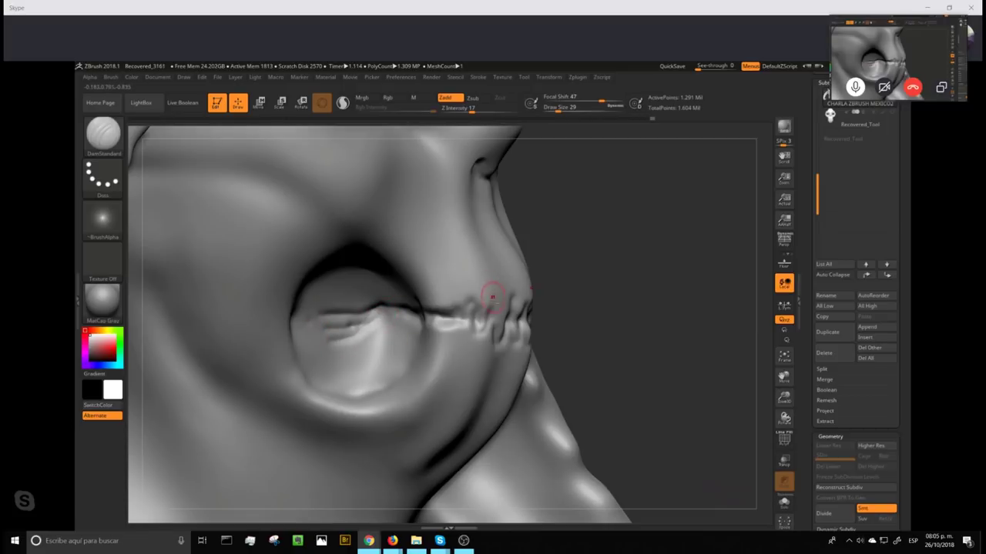
left_click_drag(631, 239, 632, 261, "alt")
mouse_move(336, 377)
left_mouse_down()
mouse_move(394, 337)
mouse_move(400, 351)
mouse_move(385, 327)
mouse_move(412, 331)
mouse_move(403, 306)
left_mouse_up()
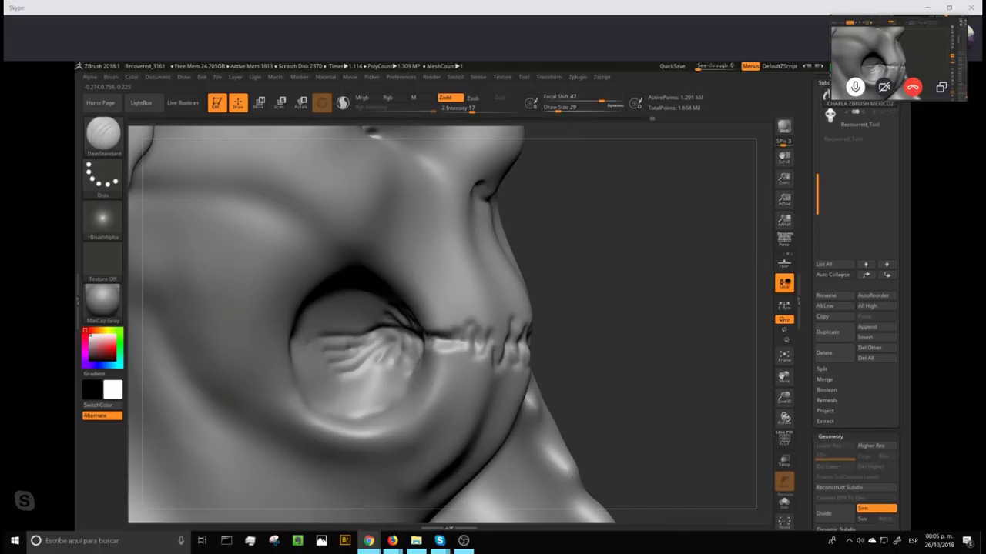
left_click_drag(450, 345, 467, 353)
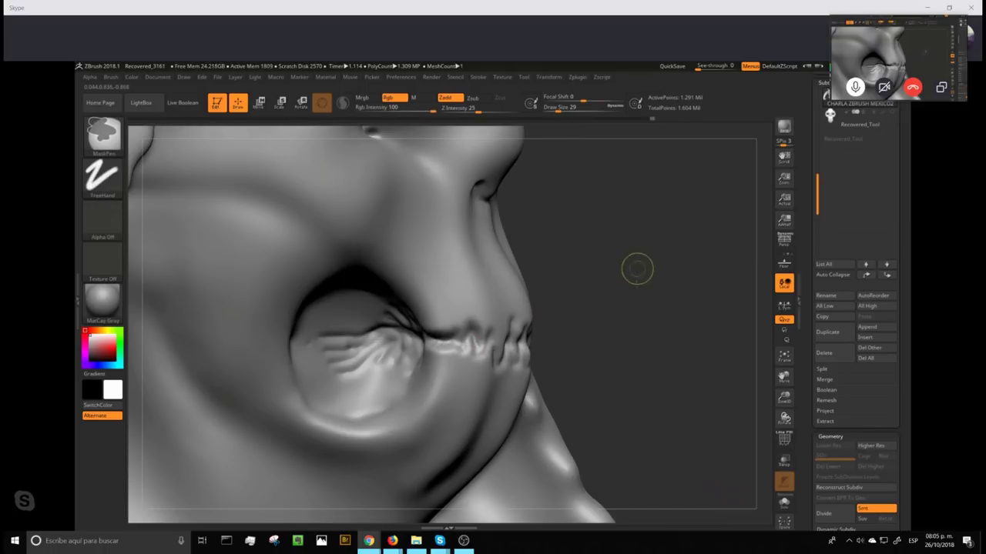
left_click_drag(639, 275, 640, 357, "ctrl")
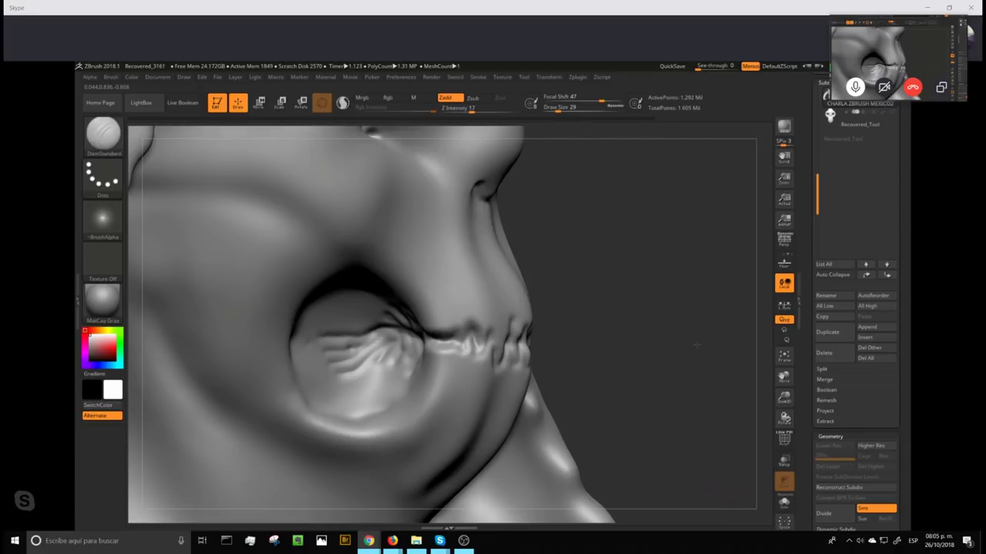
- Soften the carved wrinkles on the cheek membrane with the Smooth brush and remesh the sculpt
left_click_drag(696, 345, 659, 347, "alt")
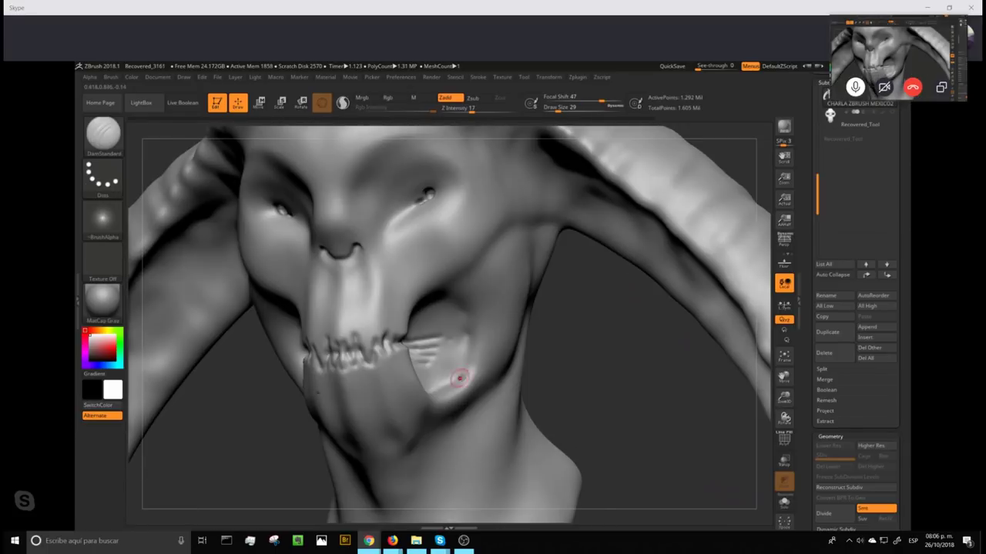
left_click_drag(565, 356, 481, 354)
mouse_move(395, 354)
left_mouse_down("shift")
mouse_move(401, 344)
mouse_move(402, 372)
left_mouse_up("shift")
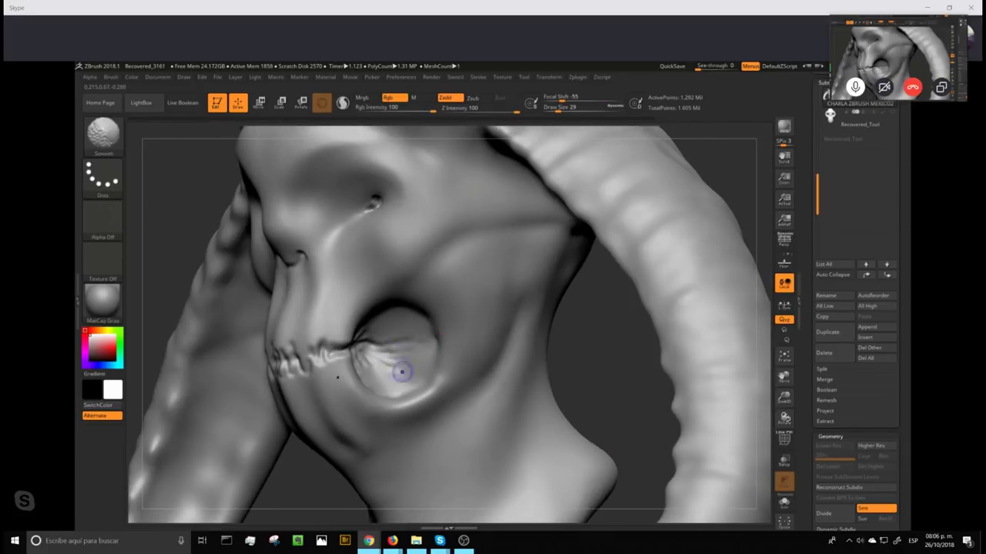
mouse_move(602, 324)
left_mouse_down("ctrl")
mouse_move(620, 407)
mouse_move(627, 362)
mouse_move(663, 360)
left_mouse_up("ctrl")
- Carve the pointed outlines of the upper fang roots on the front of the upper jaw, and remesh the sculpt
left_click_drag(719, 234, 596, 429)
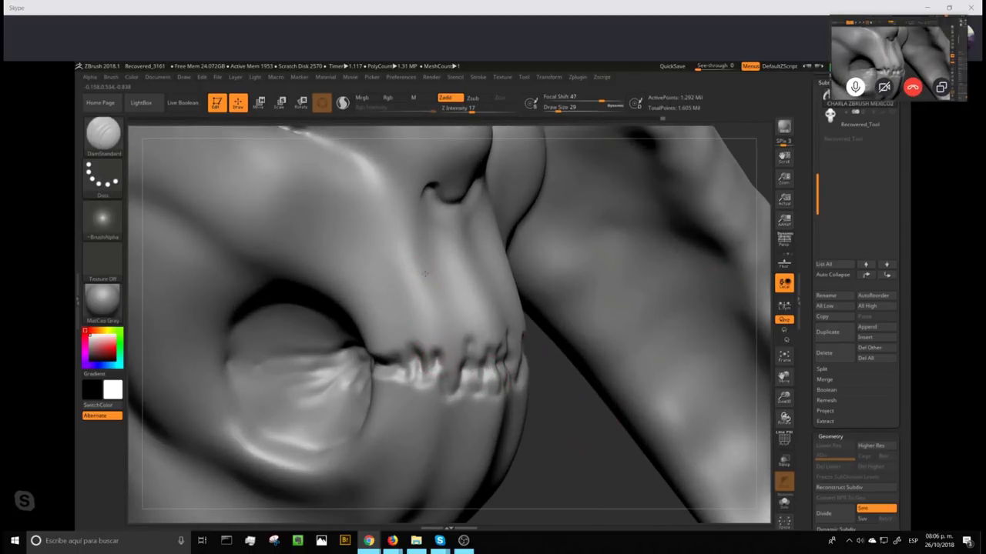
mouse_move(420, 266)
left_mouse_down()
mouse_move(433, 358)
mouse_move(416, 278)
mouse_move(462, 317)
mouse_move(470, 357)
left_mouse_up()
mouse_move(421, 283)
left_mouse_down()
mouse_move(416, 271)
mouse_move(432, 342)
left_mouse_up()
left_click_drag(422, 279, 470, 339)
key("ctrl")
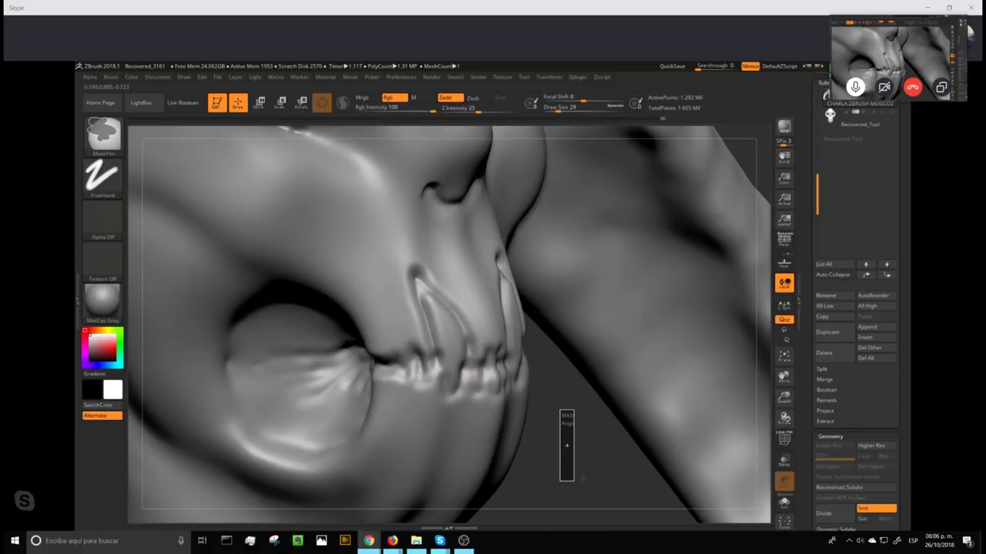
- Carve creases around the eyes and from their inner corners down to the nostrils, and remesh the sculpt
left_click_drag(585, 454, 647, 394, "alt")
mouse_move(604, 352)
left_mouse_down("alt")
mouse_move(635, 423)
mouse_move(523, 379)
left_mouse_up("alt")
left_click(336, 286)
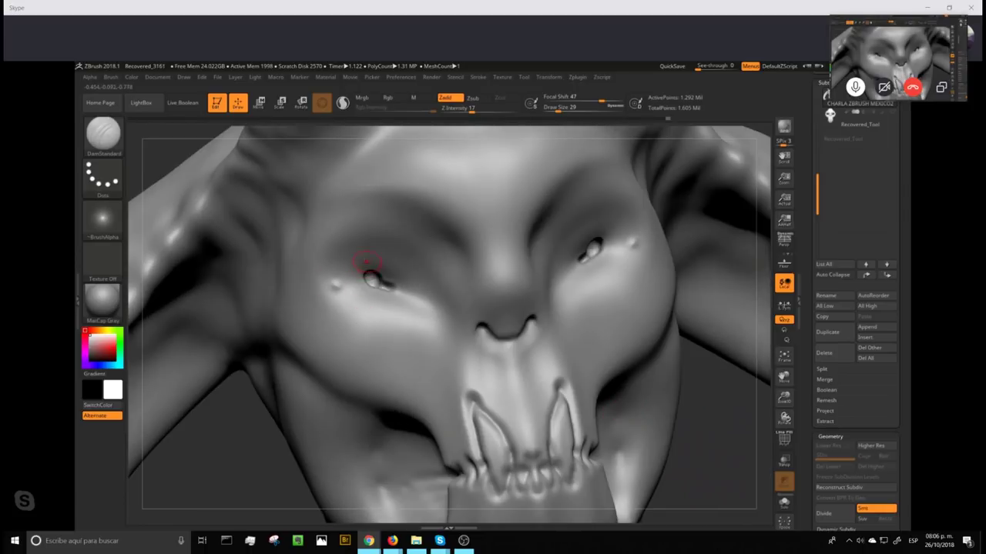
key("ctrl+z")
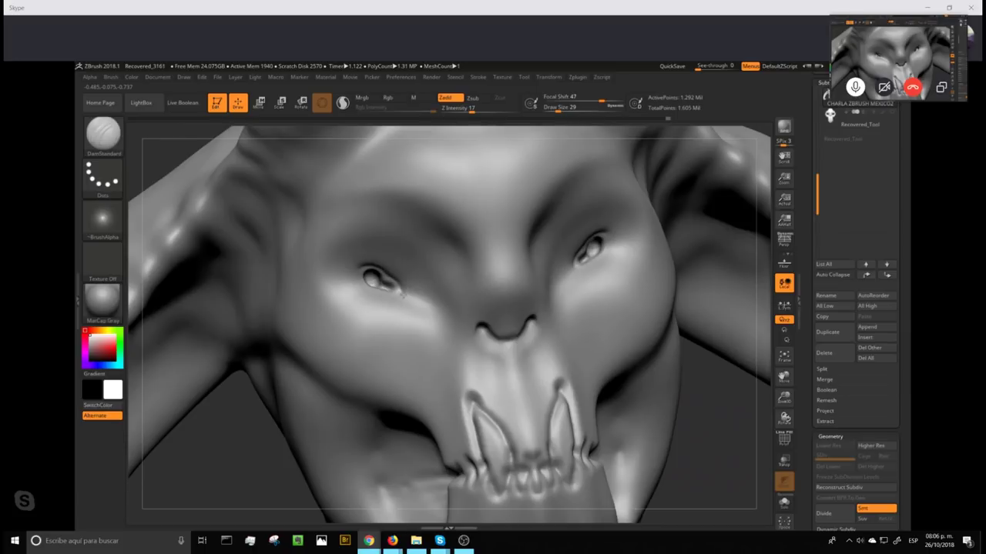
left_click_drag(410, 301, 454, 328)
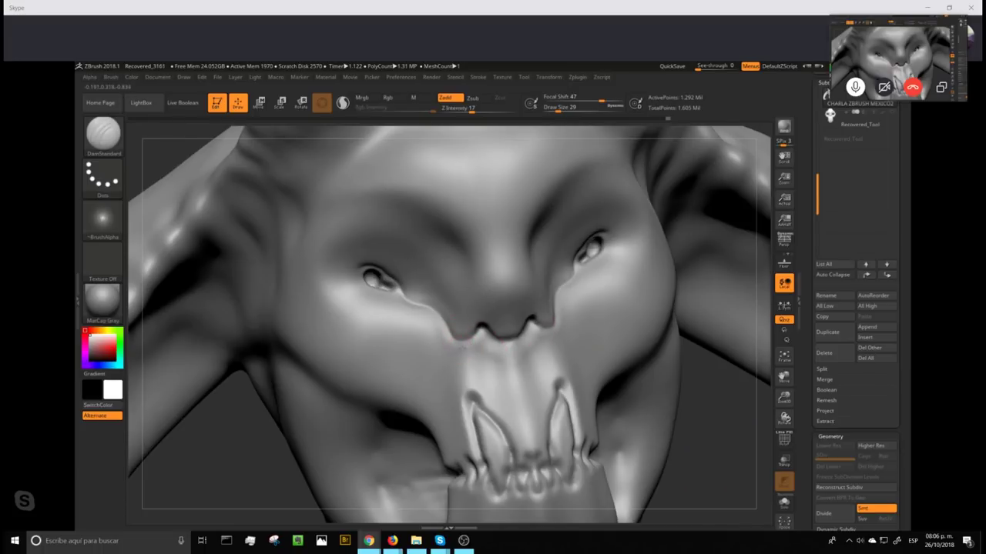
mouse_move(461, 349)
left_mouse_down()
mouse_move(479, 336)
mouse_move(501, 345)
left_mouse_up()
left_click_drag(360, 269, 348, 276)
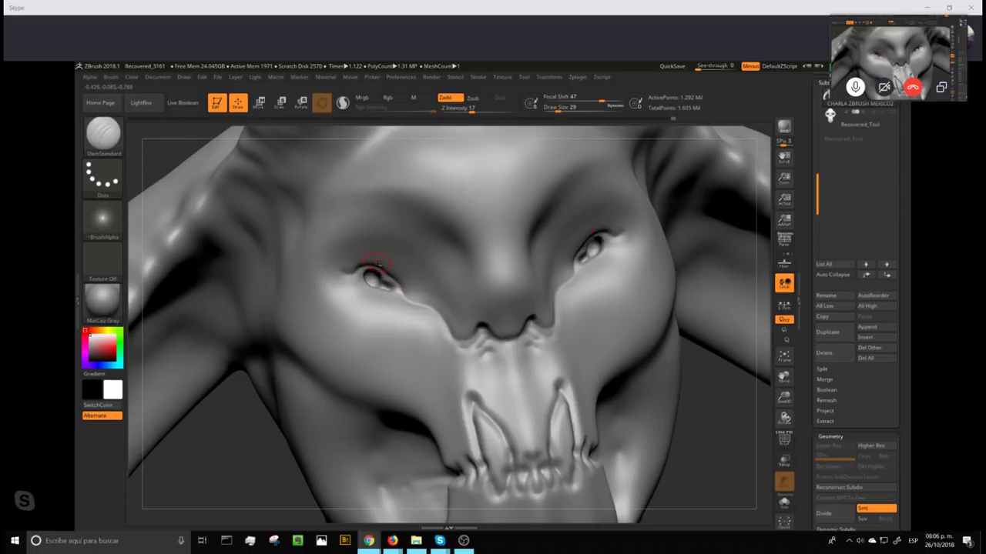
key("ctrl")
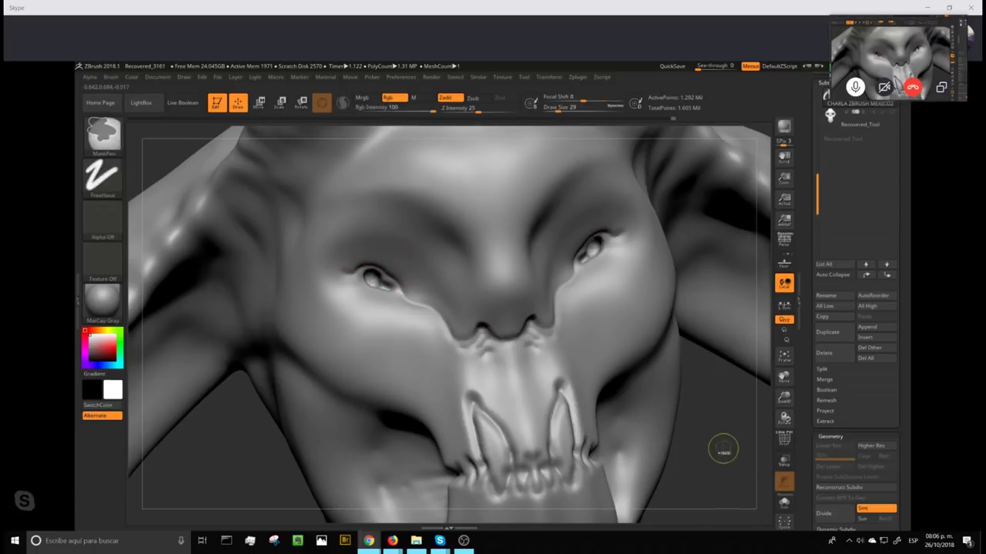
mouse_move(700, 421)
left_mouse_down("ctrl")
mouse_move(716, 490)
mouse_move(694, 446)
mouse_move(659, 271)
mouse_move(632, 290)
mouse_move(642, 311)
mouse_move(694, 327)
mouse_move(610, 507)
left_mouse_up("ctrl")
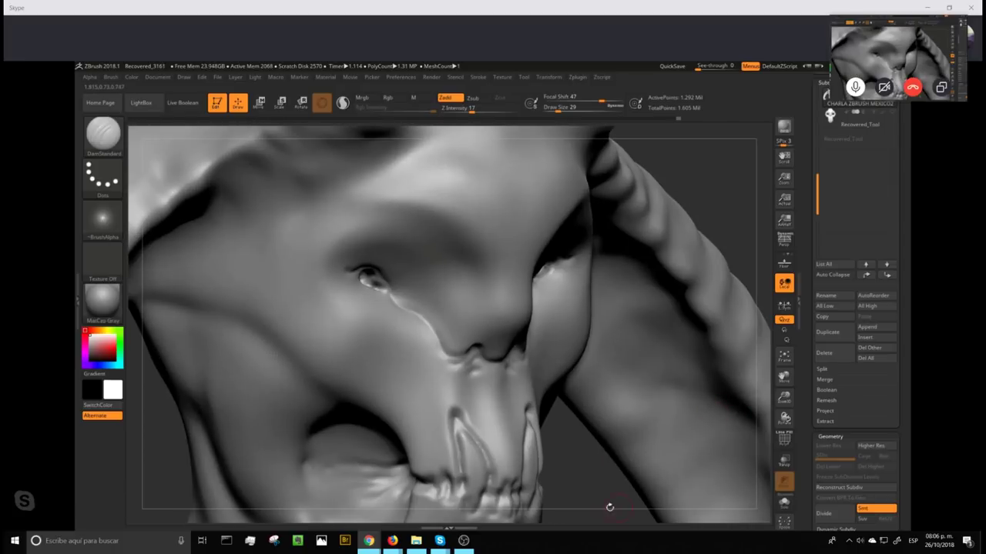
- Carve fine folds inside the fang outlines and wrinkles below and beside the nose, and remesh the sculpt
mouse_move(582, 469)
left_mouse_down()
mouse_move(608, 359)
mouse_move(608, 381)
left_mouse_up()
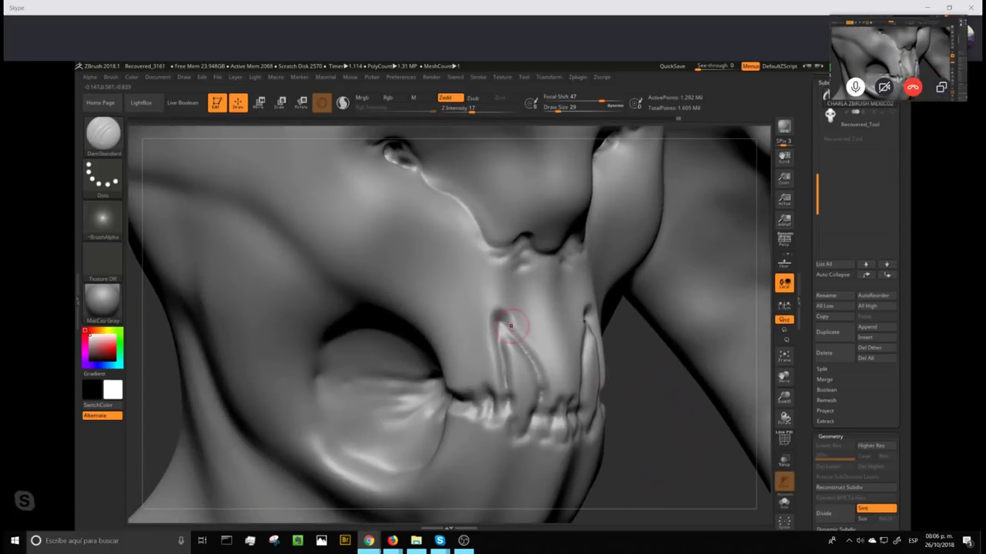
left_click_drag(501, 325, 520, 371)
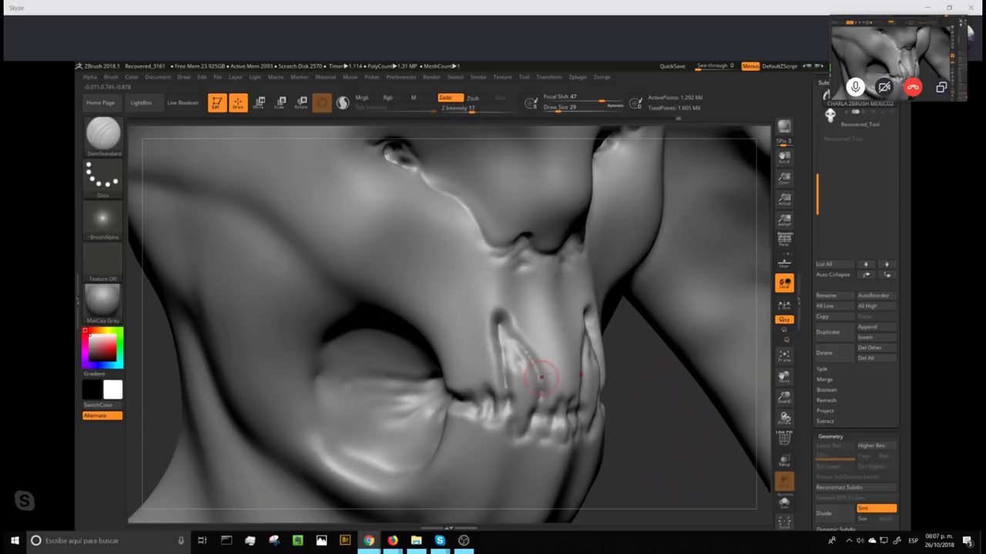
mouse_move(525, 308)
left_mouse_down()
mouse_move(528, 320)
mouse_move(520, 246)
mouse_move(464, 254)
mouse_move(420, 170)
mouse_move(501, 248)
mouse_move(549, 240)
mouse_move(530, 260)
mouse_move(480, 255)
mouse_move(459, 222)
mouse_move(496, 264)
mouse_move(462, 235)
mouse_move(493, 277)
mouse_move(460, 258)
mouse_move(518, 306)
left_mouse_up()
left_click_drag(656, 410, 660, 495, "ctrl")
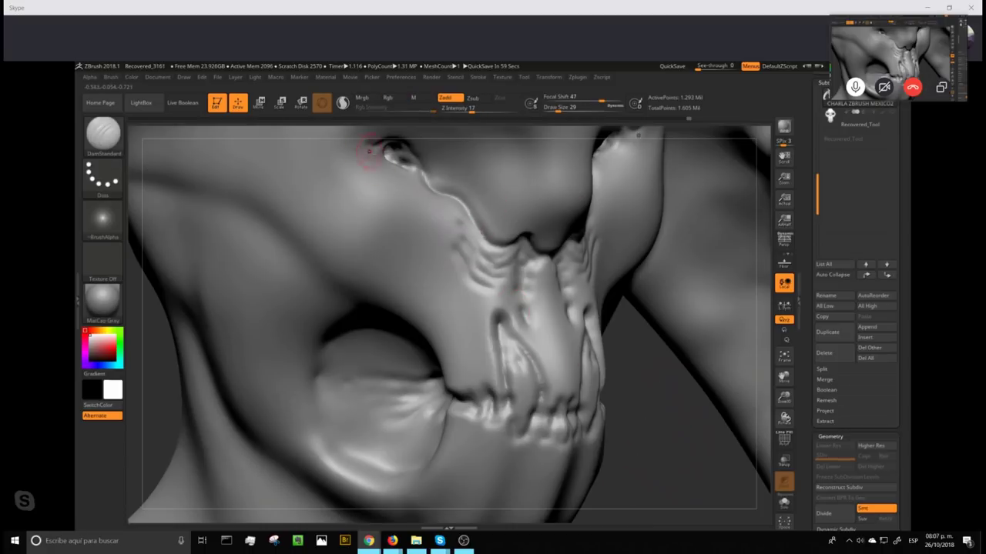
- Carve a curved lower eyelid contour around each eye and remesh the sculpt
mouse_move(382, 162)
left_mouse_down()
mouse_move(394, 176)
mouse_move(371, 157)
mouse_move(375, 145)
mouse_move(368, 158)
left_mouse_up()
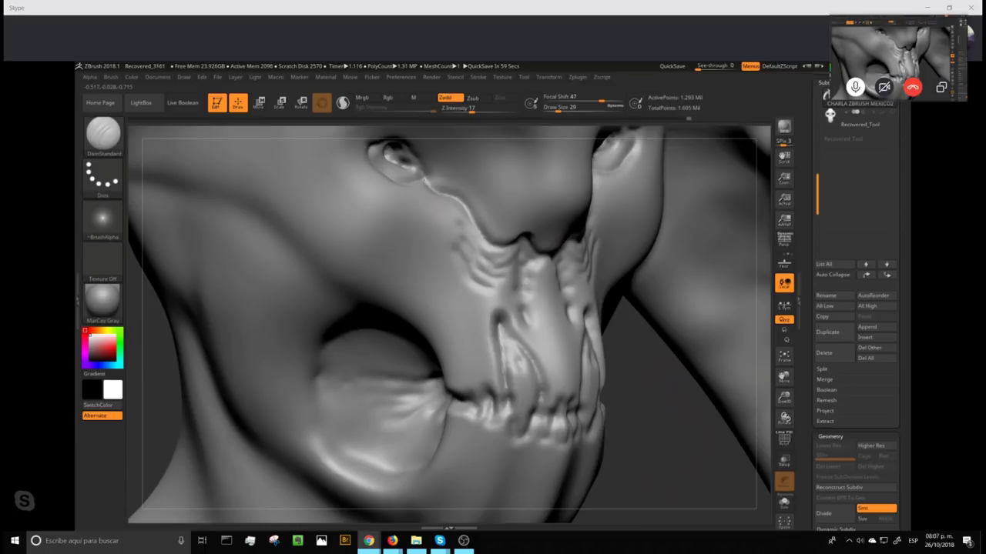
mouse_move(638, 400)
left_mouse_down("ctrl")
mouse_move(647, 450)
mouse_move(661, 435)
mouse_move(603, 280)
left_mouse_up("ctrl")
- Pull the nose tip downward into a point with the Move brush at focal shift 23 and draw size 108
mouse_move(692, 262)
left_mouse_down()
mouse_move(678, 265)
mouse_move(689, 269)
mouse_move(698, 311)
mouse_move(704, 392)
mouse_move(676, 395)
mouse_move(702, 407)
left_mouse_up()
key("b")
key("m")
key("v")
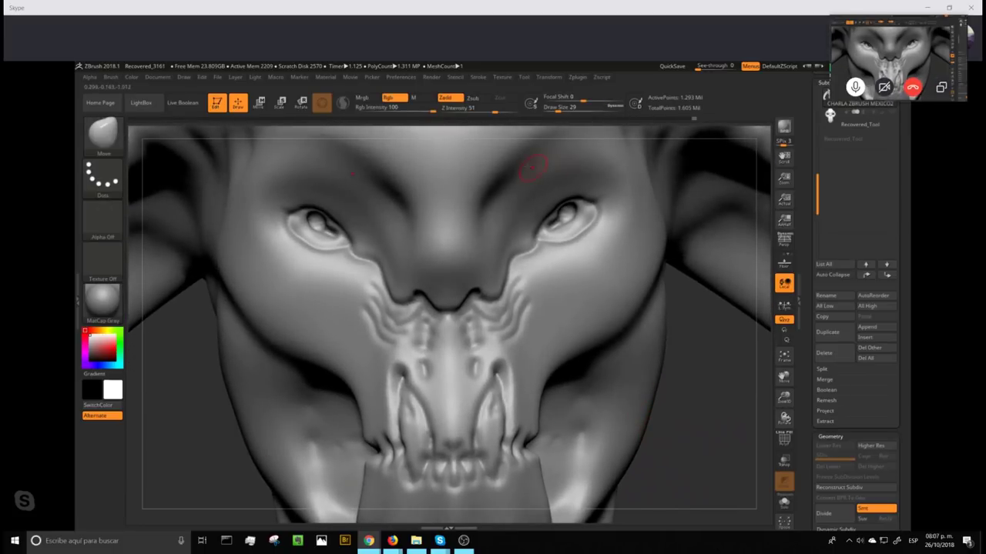
left_click_drag(590, 99, 569, 108)
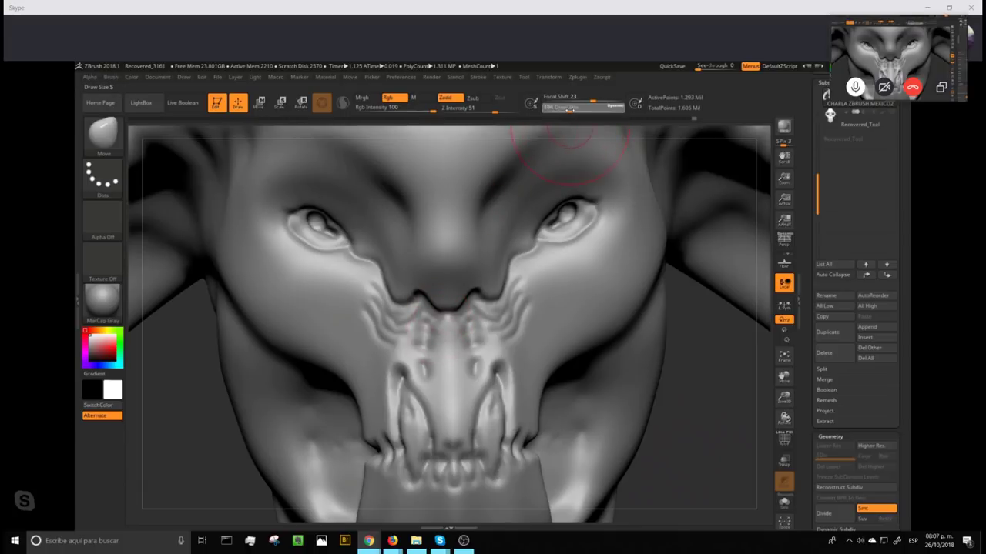
left_click_drag(446, 286, 448, 323)
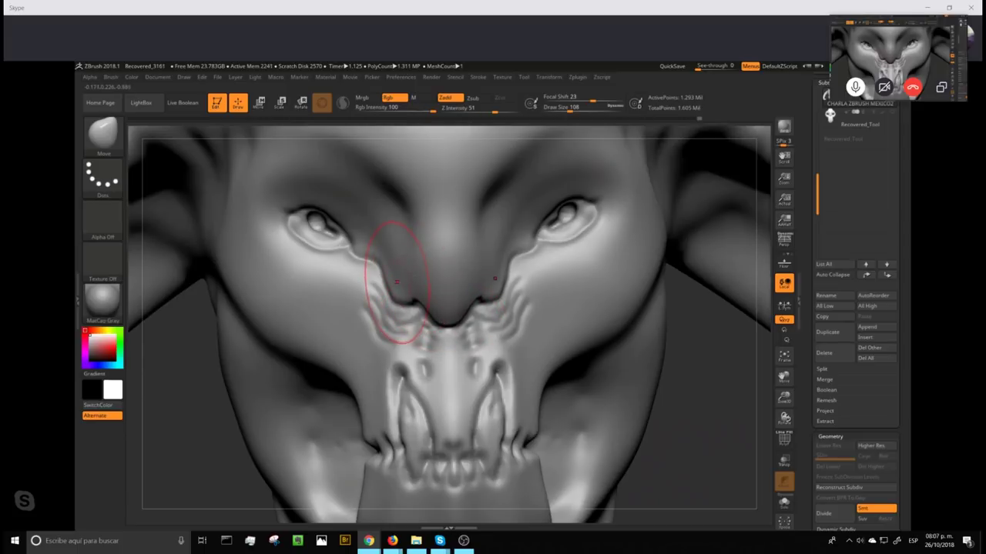
left_click_drag(697, 418, 706, 431, "alt")
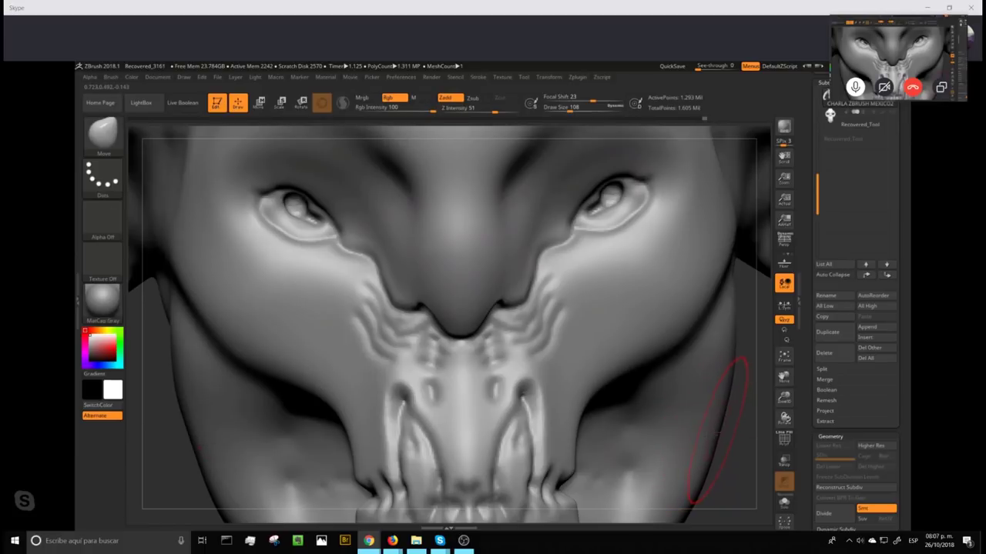
- Carve a groove along the lower nose edge with DamStandard at draw size 27 and Z intensity 10, and remesh
key("b")
key("d")
key("s")
left_click_drag(571, 110, 558, 112)
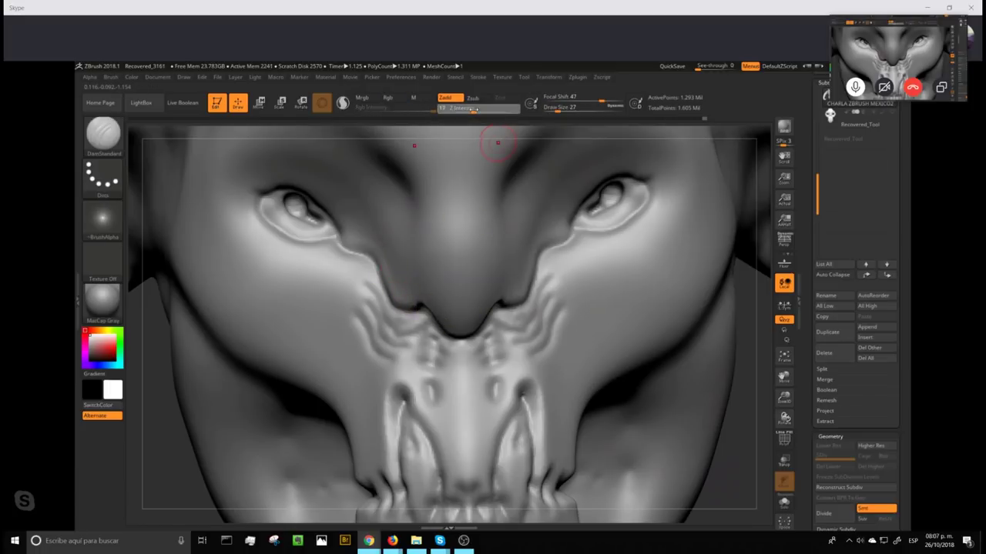
left_click_drag(474, 109, 464, 110)
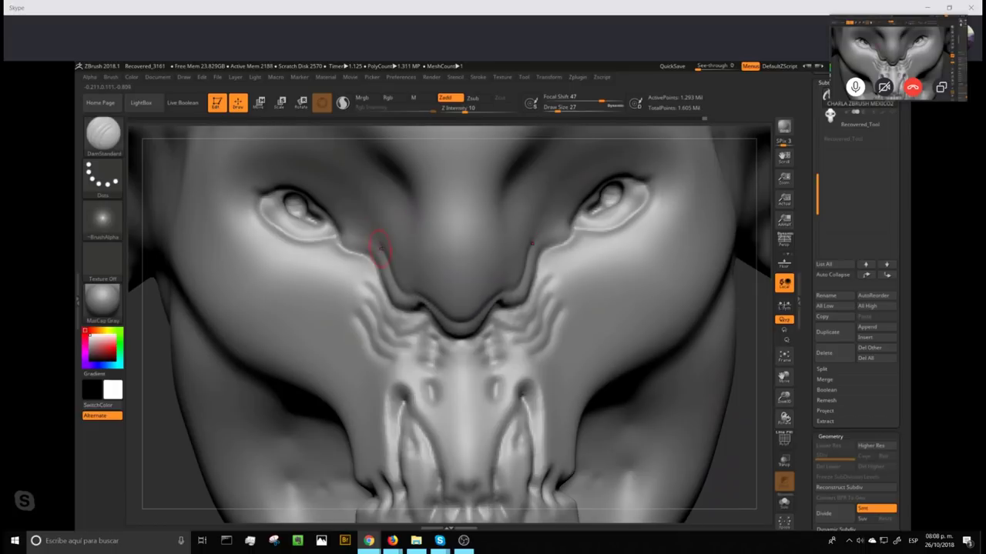
mouse_move(755, 416)
left_mouse_down("ctrl")
mouse_move(742, 470)
mouse_move(731, 475)
left_mouse_up("ctrl")
- Reshape the inner eye corners with the Move brush at draw size 44 and smooth the area beside the nose
key("b")
key("s")
key("t")
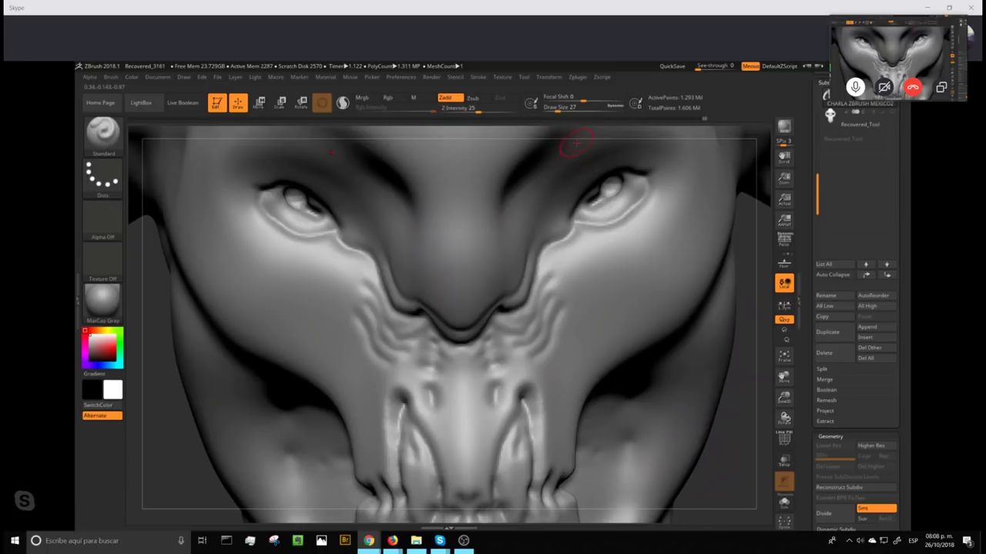
key("b")
key("m")
key("v")
left_click(562, 108)
mouse_move(737, 345)
left_mouse_down()
mouse_move(684, 470)
mouse_move(370, 198)
left_mouse_up()
left_click_drag(353, 242, 351, 235)
left_click_drag(348, 238, 355, 233)
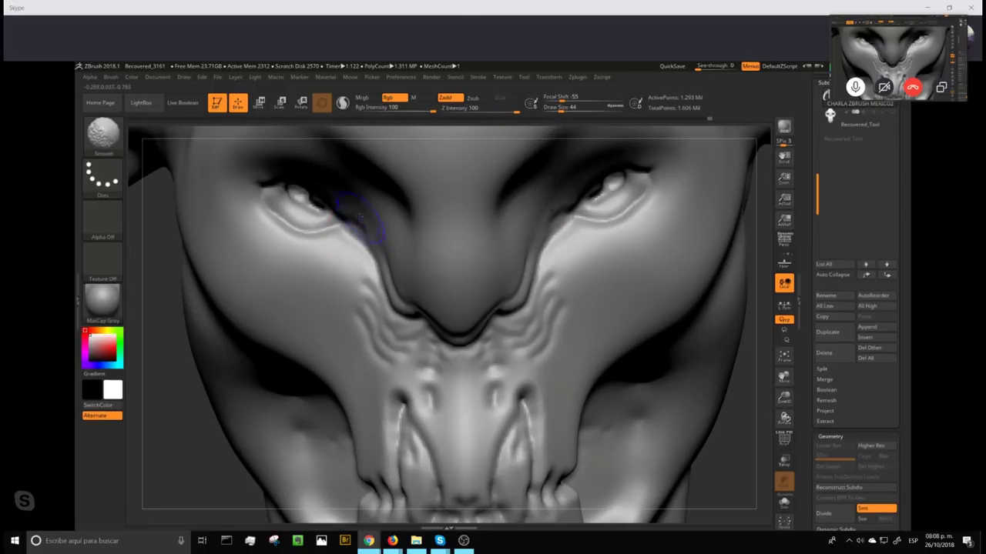
mouse_move(750, 393)
left_mouse_down()
mouse_move(747, 384)
mouse_move(700, 380)
left_mouse_up()
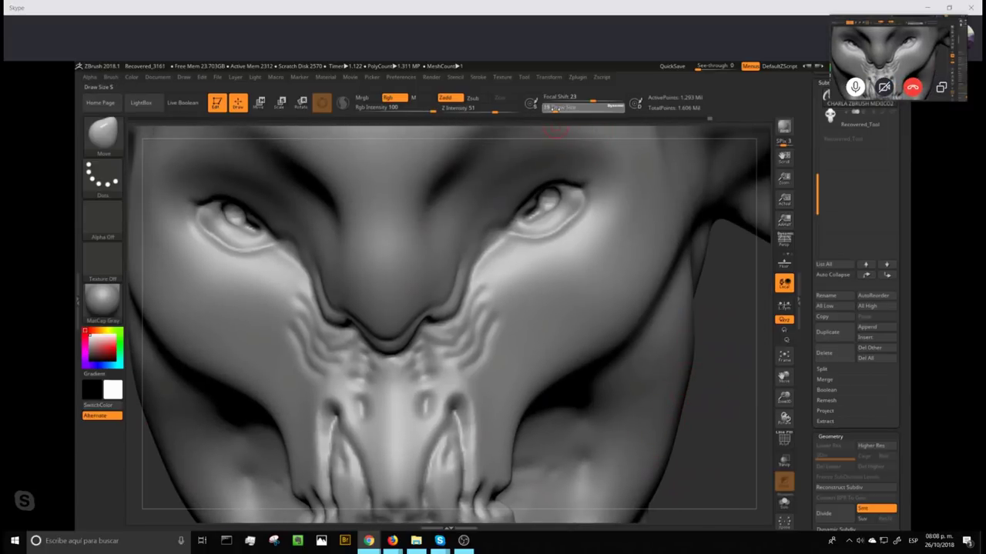
- Refine the eyelid edges and outer eye corners with DamStandard at draw size 17, and remesh the sculpt
key("shift")
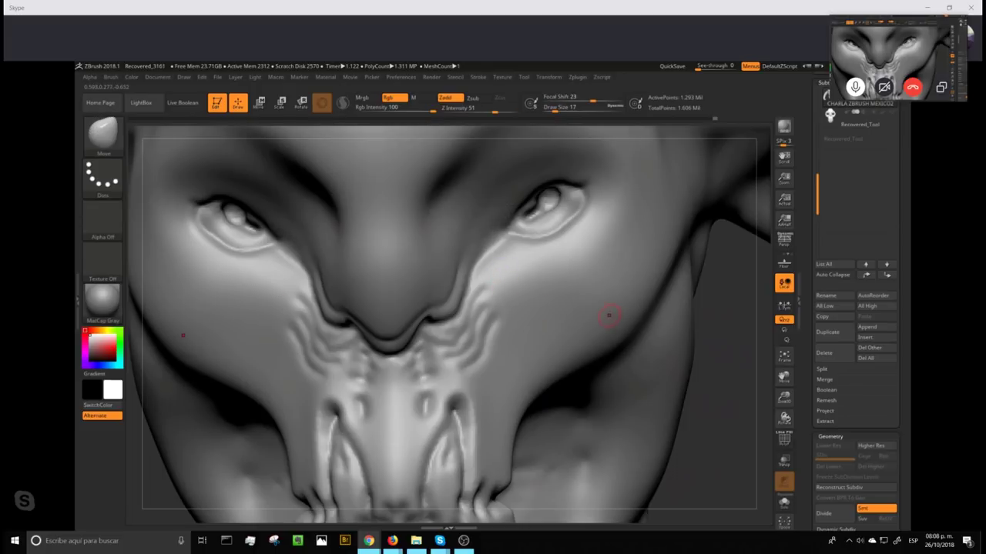
key("b")
key("d")
key("s")
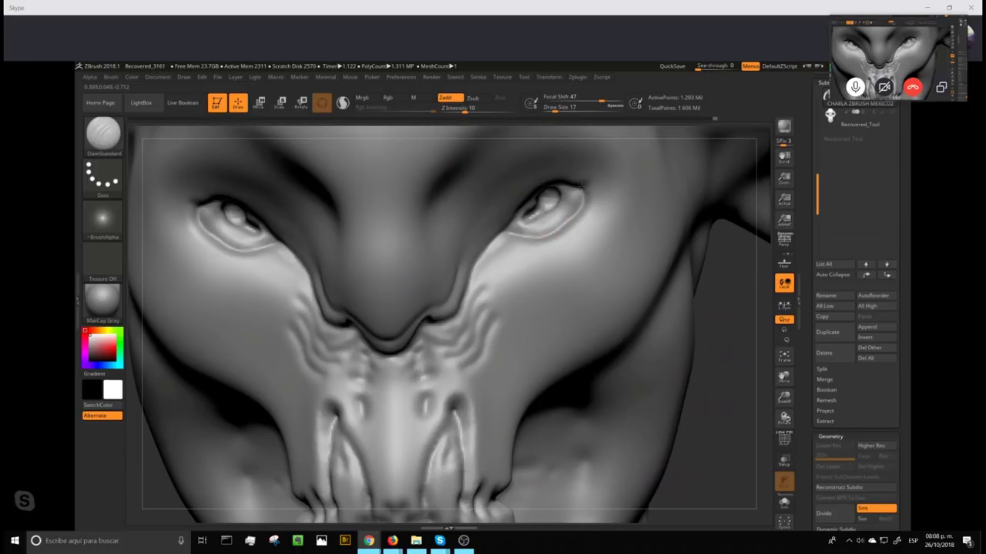
left_click_drag(728, 288, 732, 375, "ctrl")
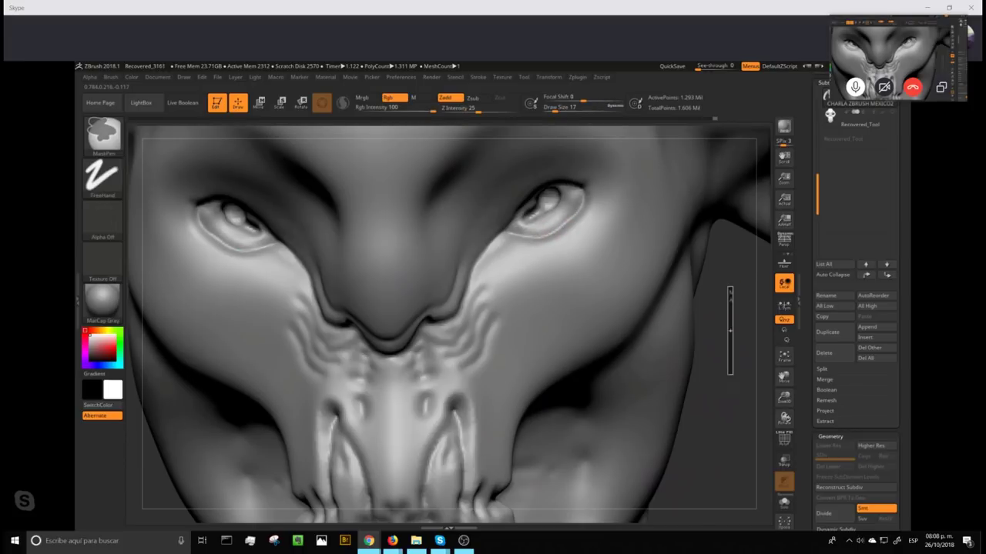
- Smooth the outer ends of the wrinkles beside the nose at draw size 27
key("shift")
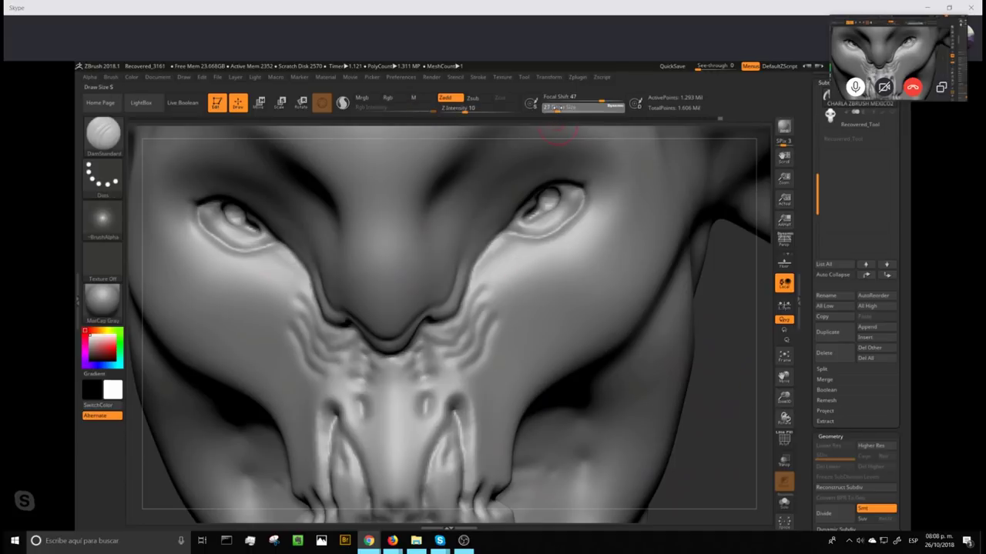
mouse_move(474, 316)
left_mouse_down("shift")
mouse_move(488, 302)
mouse_move(491, 336)
left_mouse_up("shift")
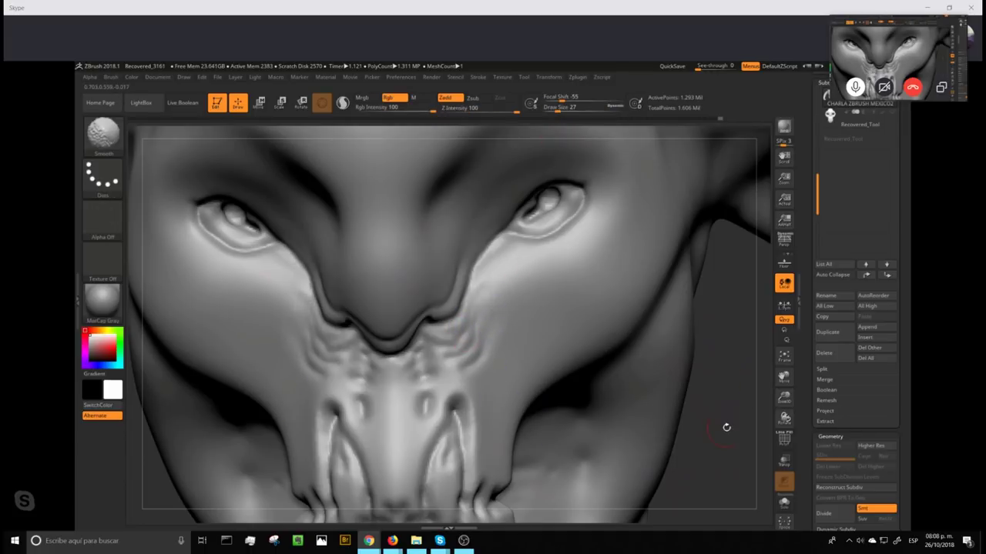
key("f")
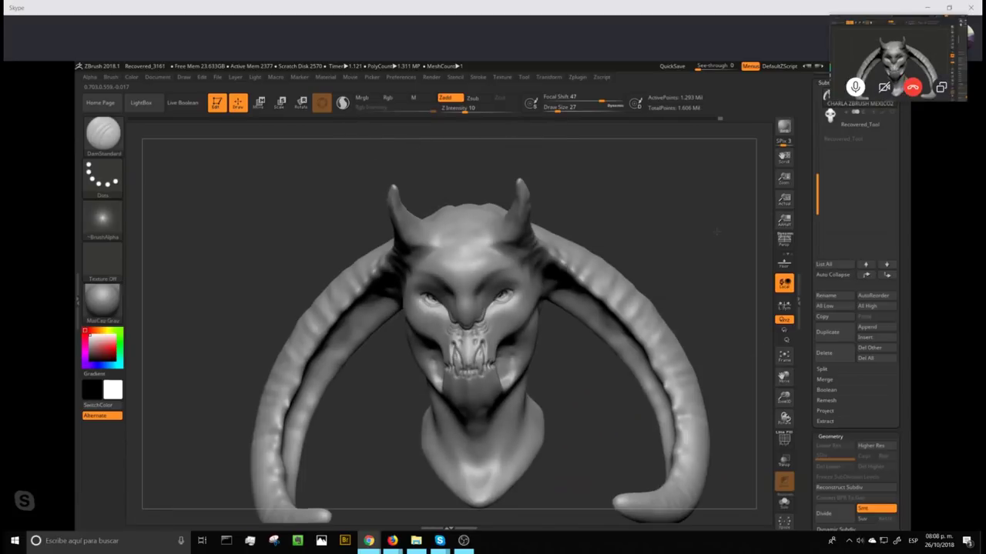
mouse_move(716, 242)
left_mouse_down()
mouse_move(709, 237)
mouse_move(688, 271)
mouse_move(626, 194)
mouse_move(660, 250)
mouse_move(689, 347)
left_mouse_up()
key("ctrl")
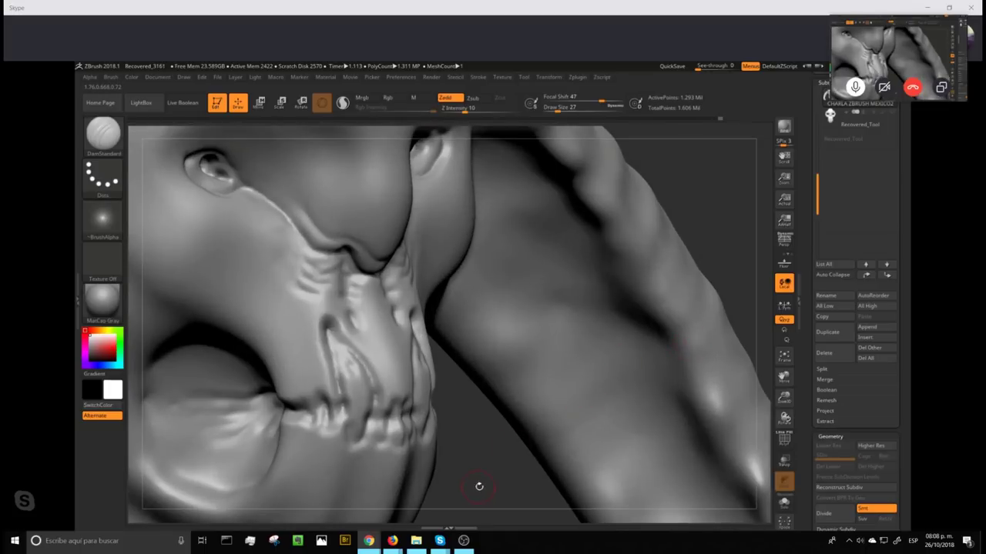
- Refine the groove between the nose edge and the inner eye corners with DamStandard at draw size 14
left_click_drag(479, 486, 625, 291, "alt")
left_click_drag(642, 251, 652, 459, "alt")
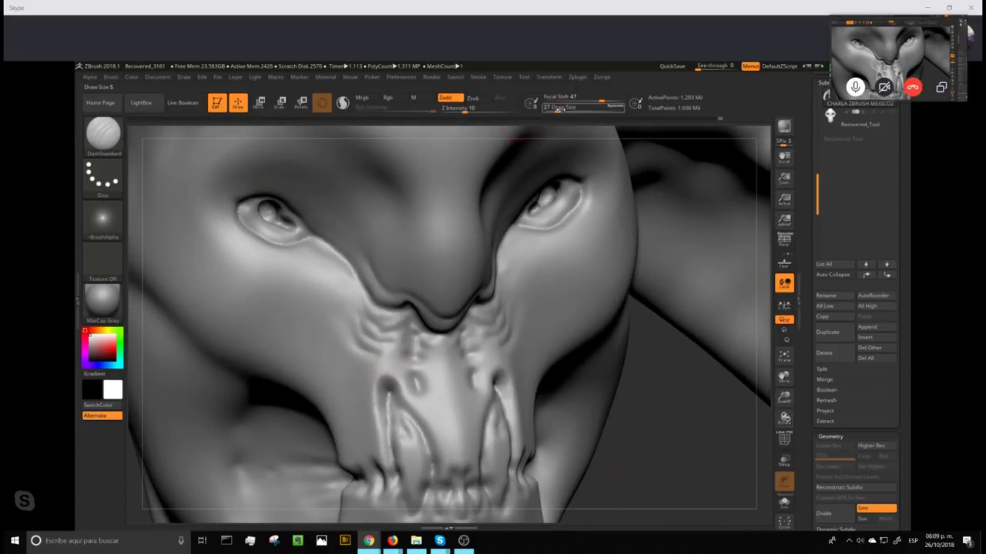
left_click_drag(557, 108, 553, 109)
left_click_drag(665, 403, 627, 377)
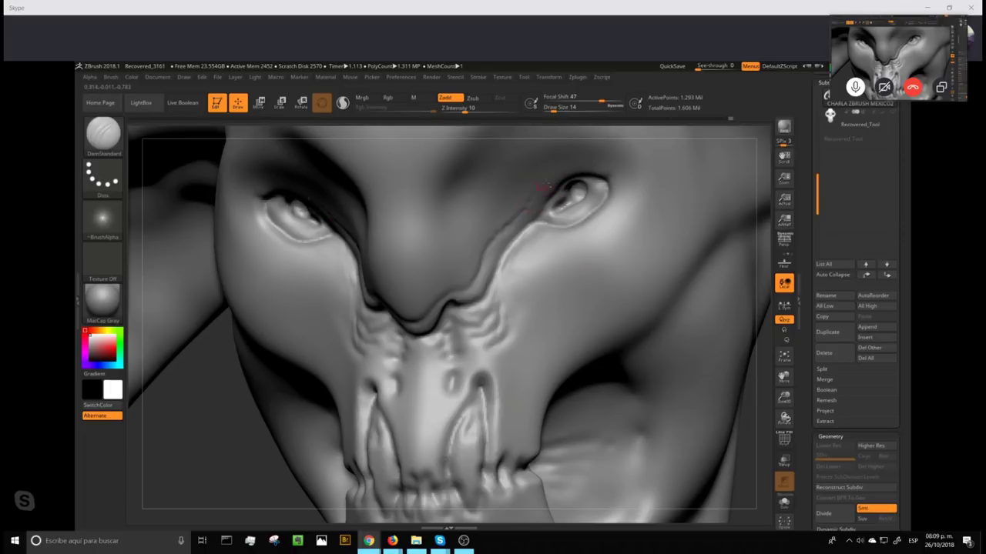
key("shift")
left_click_drag(749, 458, 682, 293, "alt")
left_click_drag(709, 208, 679, 431)
left_click_drag(752, 225, 731, 239)
left_click_drag(743, 177, 623, 432, "alt")
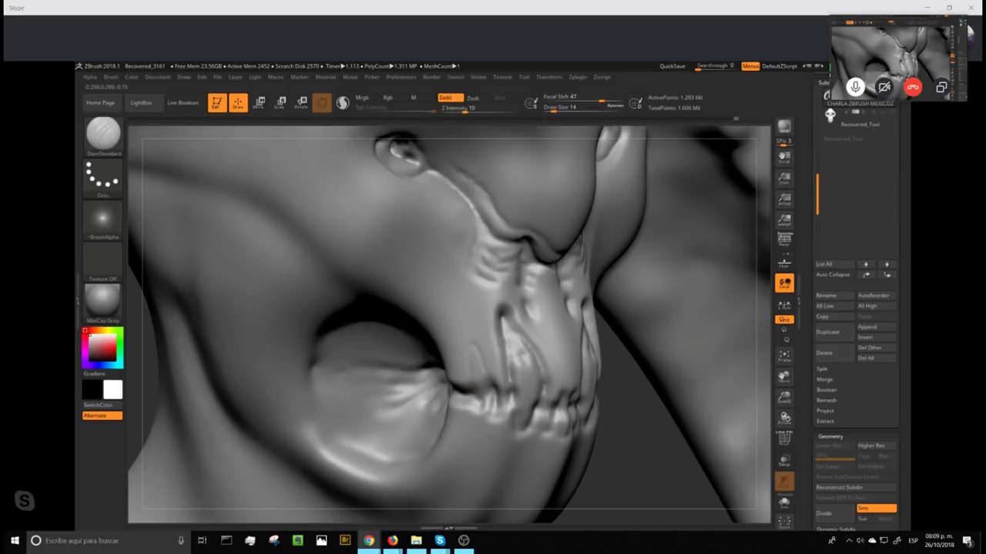
- Carve folds beside the fangs with DamStandard at draw size 23 and Z intensity 14, and remesh the sculpt
left_click_drag(465, 110, 469, 110)
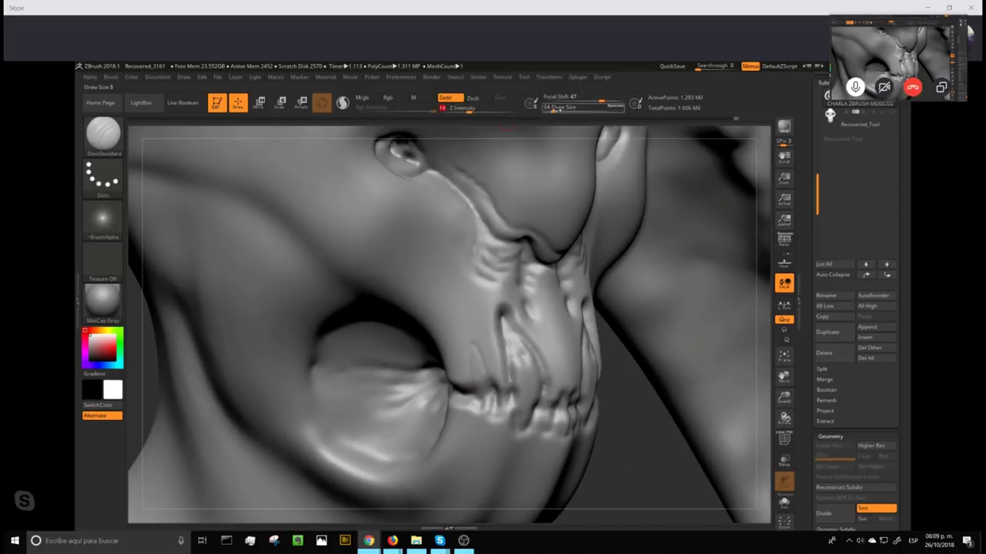
left_click_drag(553, 109, 556, 109)
mouse_move(475, 345)
left_mouse_down()
mouse_move(492, 383)
mouse_move(506, 384)
left_mouse_up()
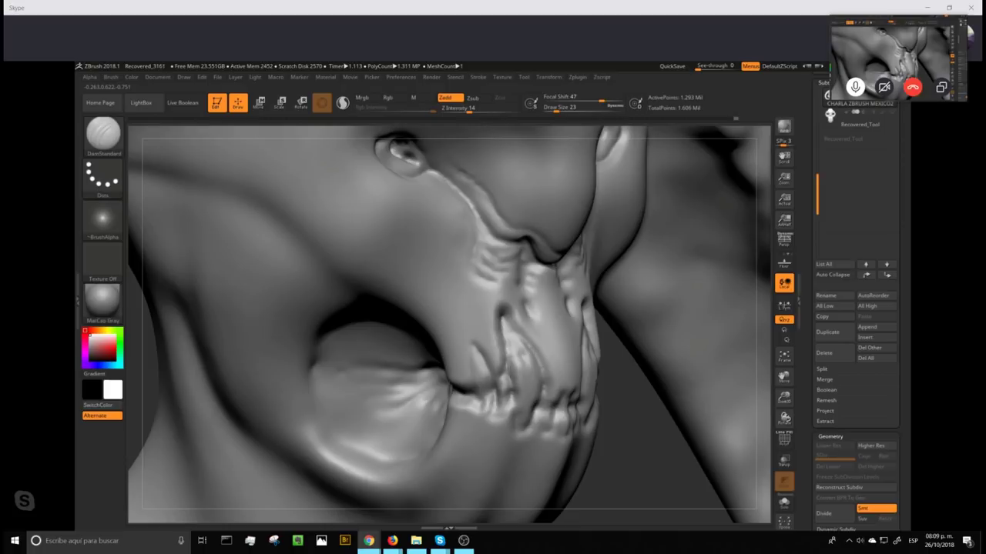
mouse_move(473, 348)
left_mouse_down()
mouse_move(467, 388)
mouse_move(497, 370)
mouse_move(504, 337)
mouse_move(506, 357)
left_mouse_up()
left_click_drag(640, 420, 640, 487, "ctrl")
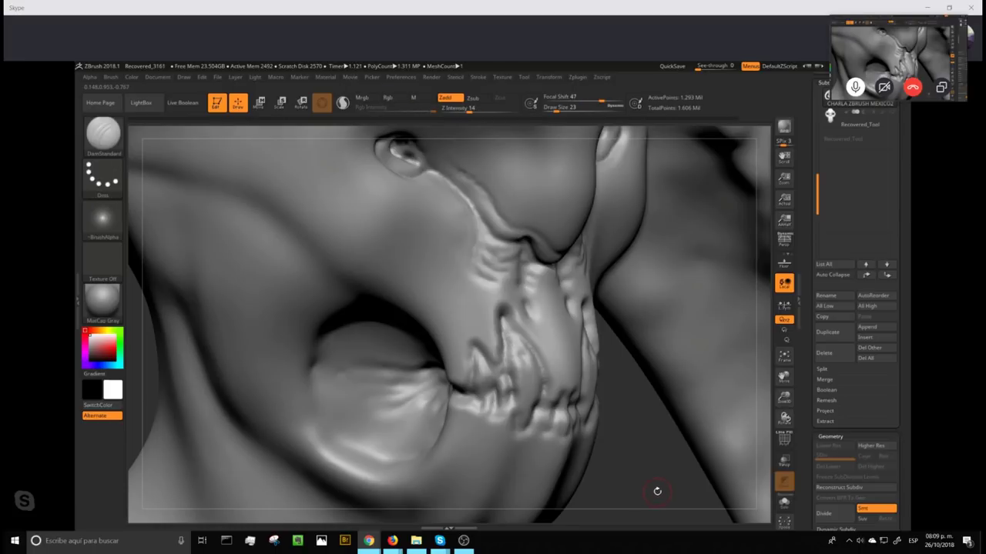
- Build up the folds below the nose with the Standard brush at draw size 22, focal shift 15 and Z intensity 9
key("1")
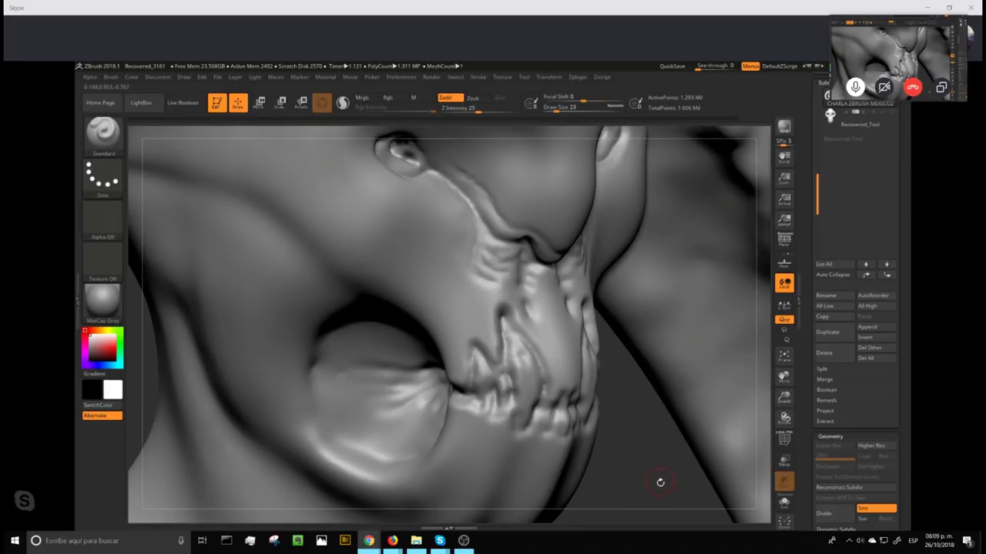
left_click_drag(558, 109, 590, 99)
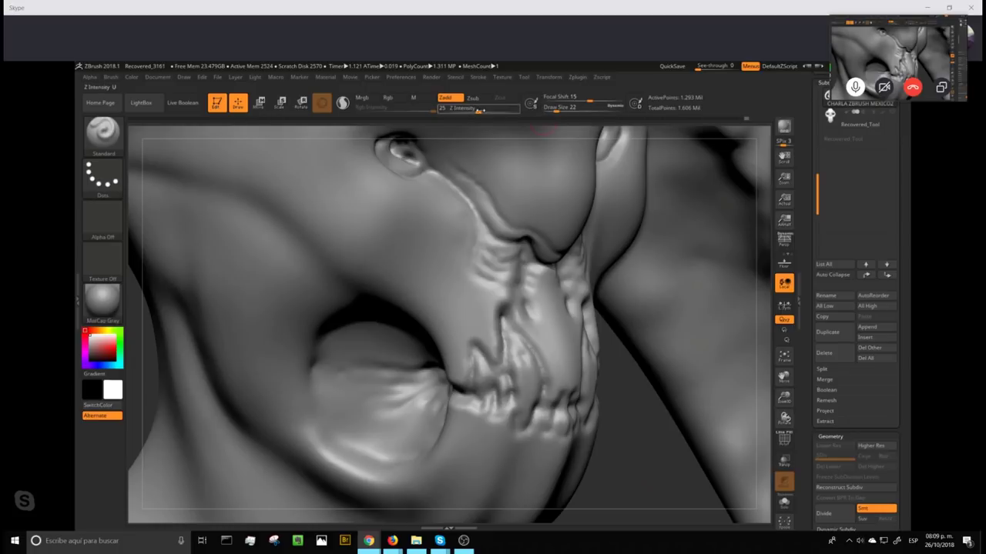
left_click_drag(475, 110, 464, 112)
left_click_drag(523, 305, 519, 258)
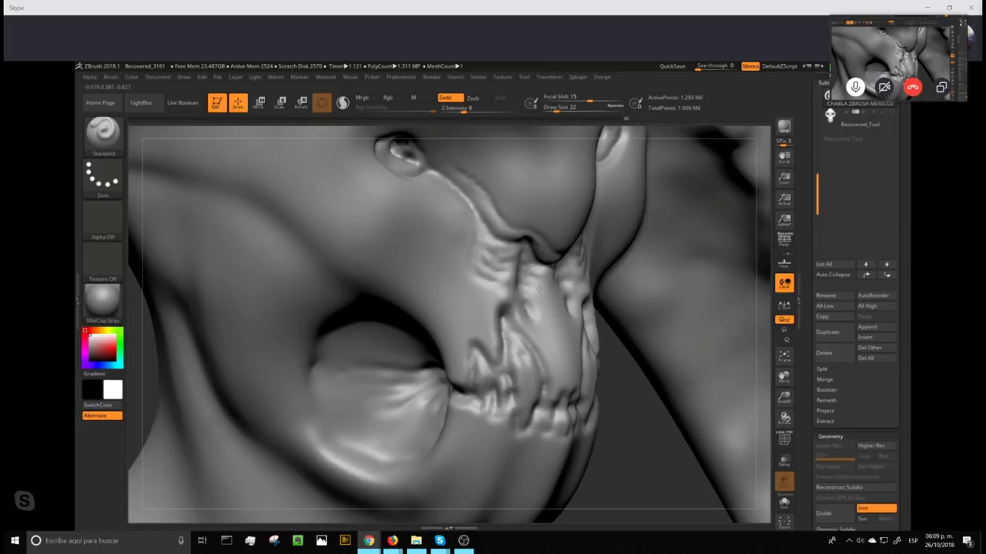
left_click_drag(646, 450, 497, 311)
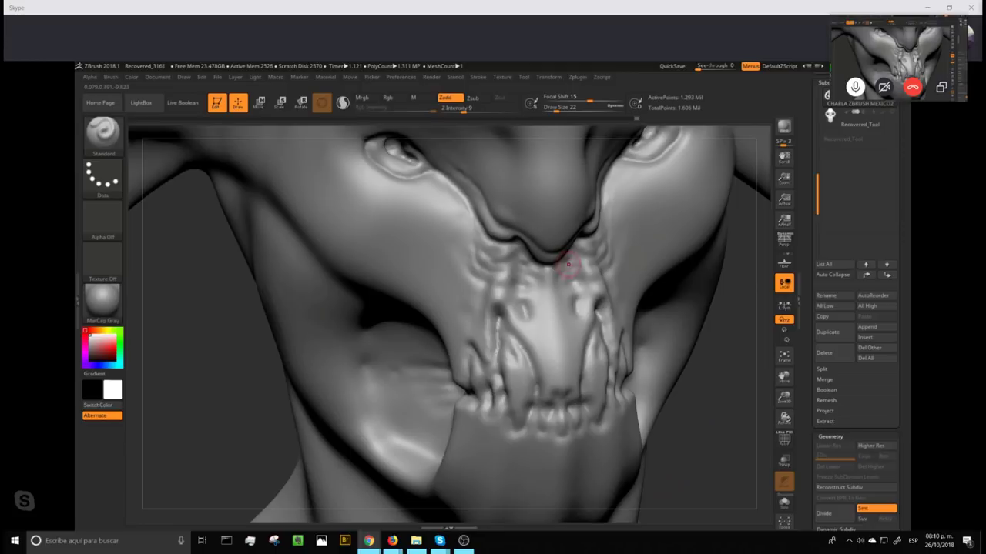
- Remesh the sculpt and smooth the nose edge at draw size 22
key("ctrl")
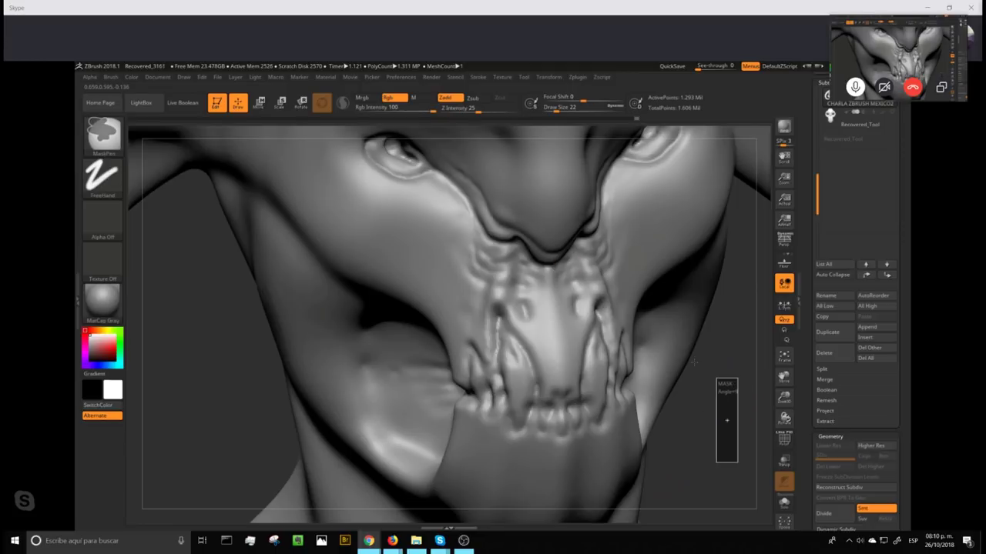
mouse_move(721, 371)
left_mouse_down("alt")
mouse_move(702, 188)
mouse_move(621, 202)
mouse_move(647, 231)
mouse_move(706, 206)
mouse_move(731, 316)
mouse_move(682, 285)
mouse_move(697, 348)
left_mouse_up("alt")
left_click_drag(479, 227, 459, 208, "shift")
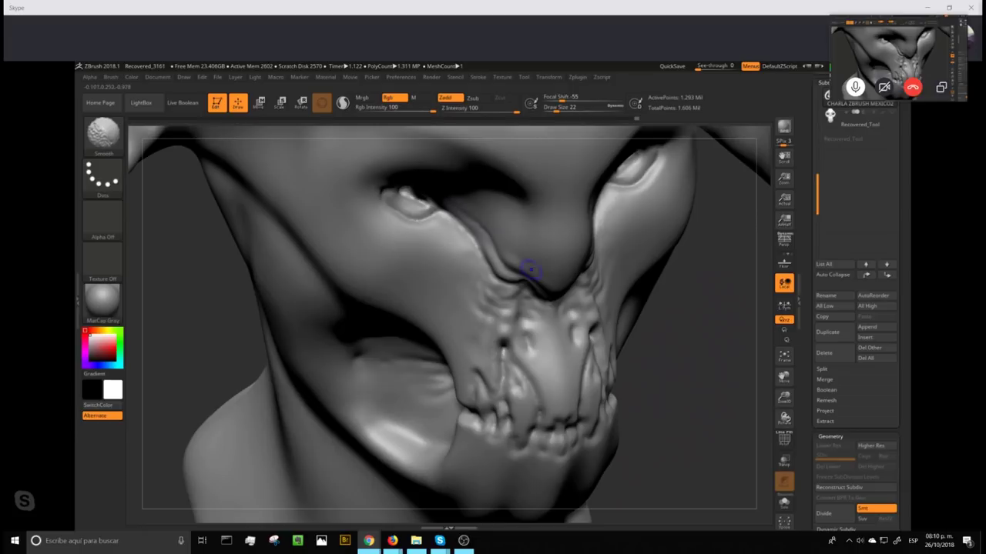
mouse_move(739, 343)
left_mouse_down()
mouse_move(725, 335)
mouse_move(734, 336)
mouse_move(677, 373)
left_mouse_up()
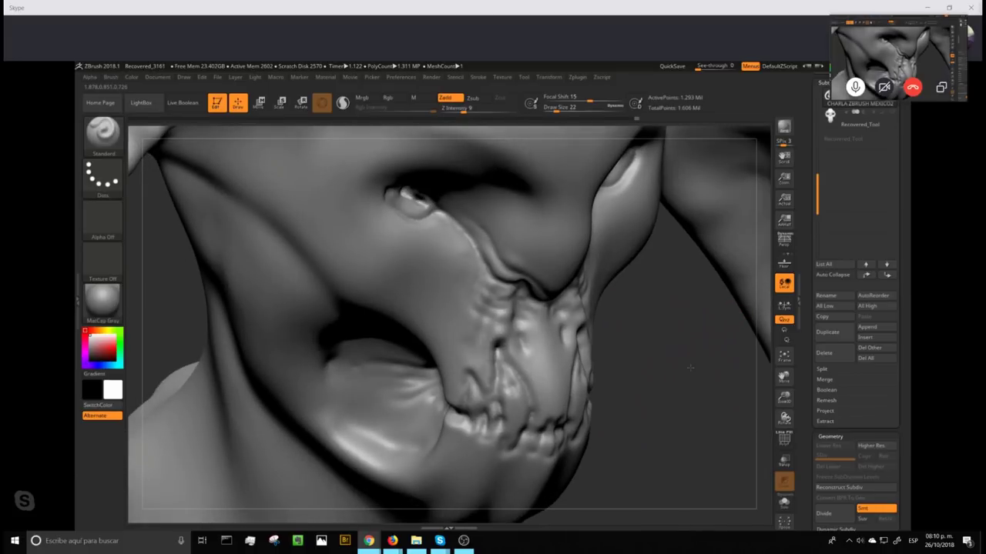
mouse_move(660, 298)
left_mouse_down("alt")
mouse_move(646, 204)
mouse_move(708, 194)
mouse_move(675, 211)
mouse_move(709, 234)
mouse_move(681, 278)
mouse_move(657, 369)
mouse_move(695, 391)
mouse_move(703, 429)
left_mouse_up("alt")
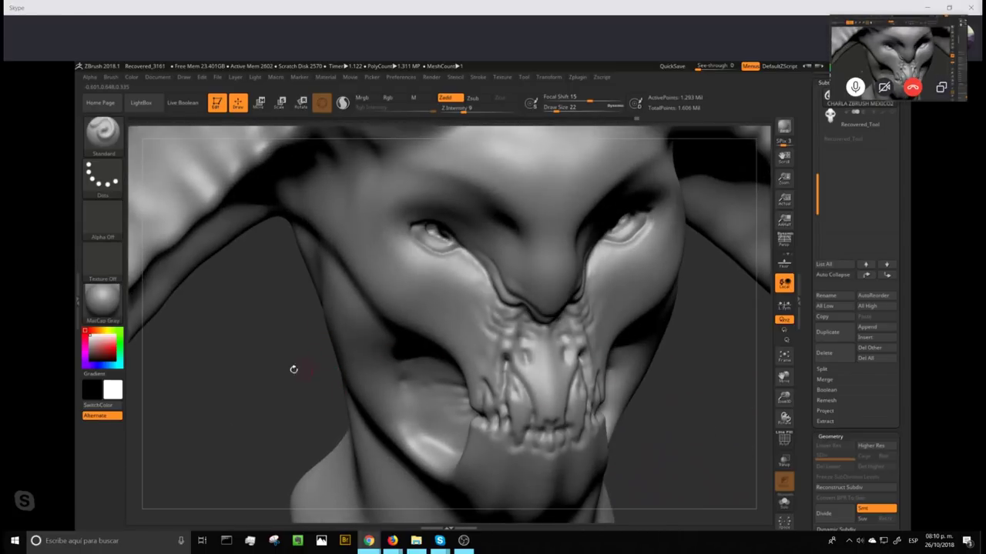
- Carve curved wrinkles under the eyes with DamStandard at draw size 33 and Z intensity 14
key("b")
key("d")
key("s")
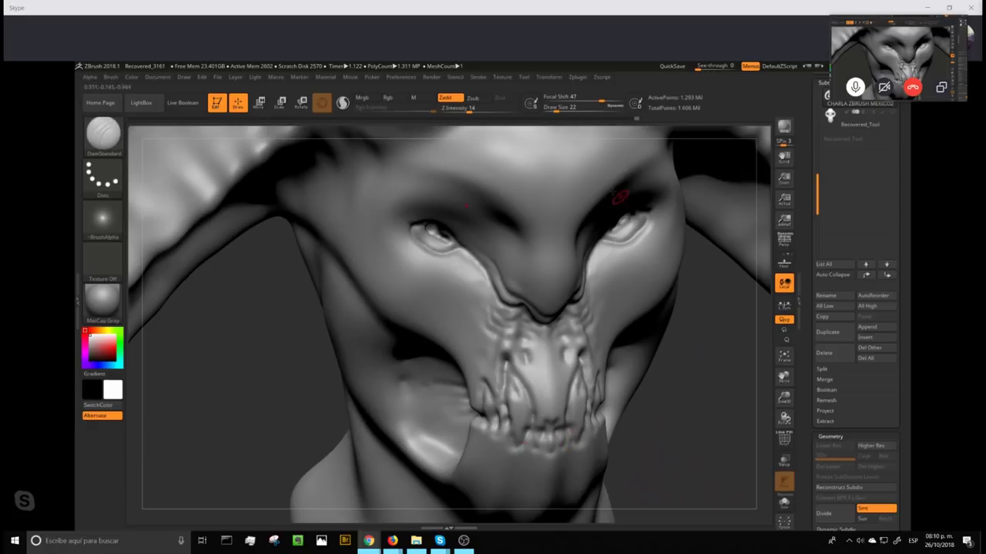
left_click(559, 109)
left_click_drag(709, 463, 703, 436, "alt")
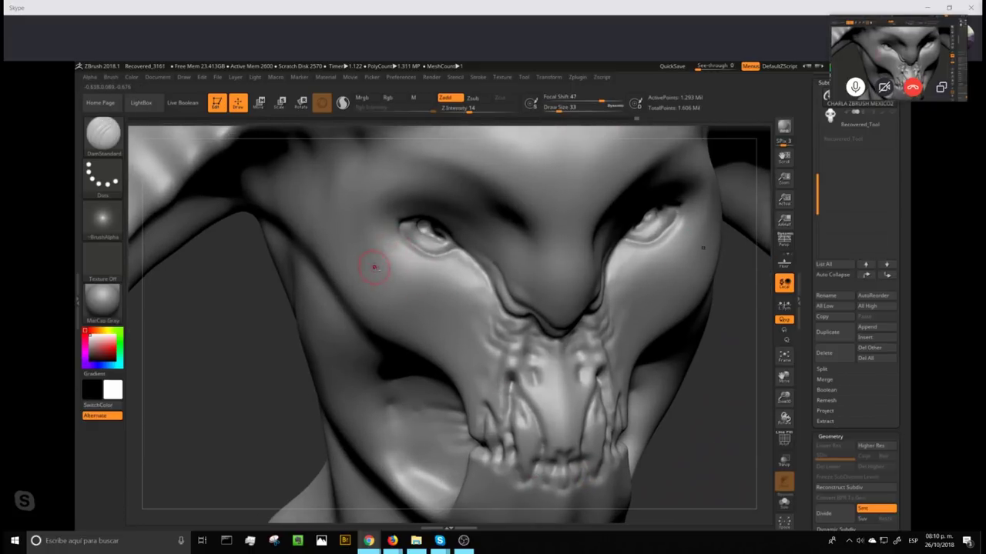
mouse_move(375, 268)
left_mouse_down()
mouse_move(432, 277)
mouse_move(459, 259)
left_mouse_up()
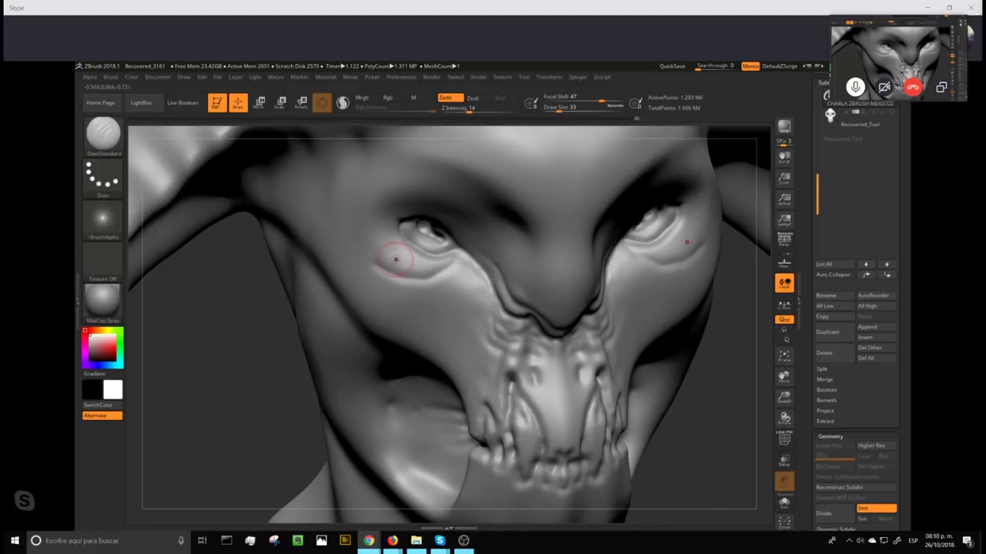
mouse_move(374, 224)
left_mouse_down()
mouse_move(385, 271)
mouse_move(441, 281)
mouse_move(402, 285)
mouse_move(451, 270)
mouse_move(446, 281)
mouse_move(462, 263)
mouse_move(433, 298)
mouse_move(412, 302)
mouse_move(472, 277)
mouse_move(447, 310)
mouse_move(479, 300)
mouse_move(473, 318)
mouse_move(444, 322)
left_mouse_up()
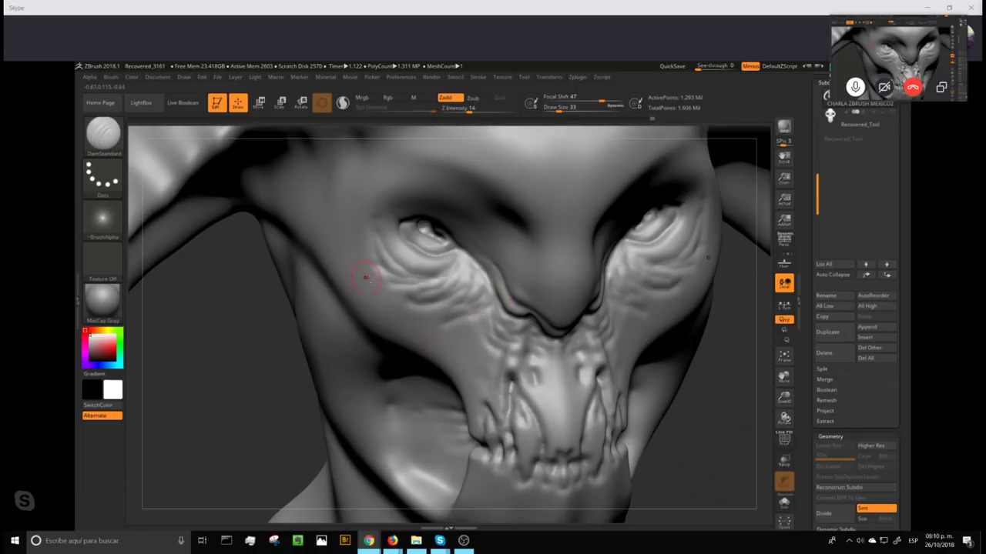
- Extend the wrinkles across the cheeks down to the upper jaw, remesh, and smooth the area beside the nose
mouse_move(369, 279)
left_mouse_down()
mouse_move(390, 297)
mouse_move(416, 293)
mouse_move(408, 309)
mouse_move(445, 298)
mouse_move(386, 319)
mouse_move(445, 311)
left_mouse_up()
mouse_move(386, 323)
left_mouse_down()
mouse_move(423, 334)
mouse_move(477, 319)
mouse_move(458, 340)
mouse_move(476, 334)
mouse_move(479, 382)
left_mouse_up()
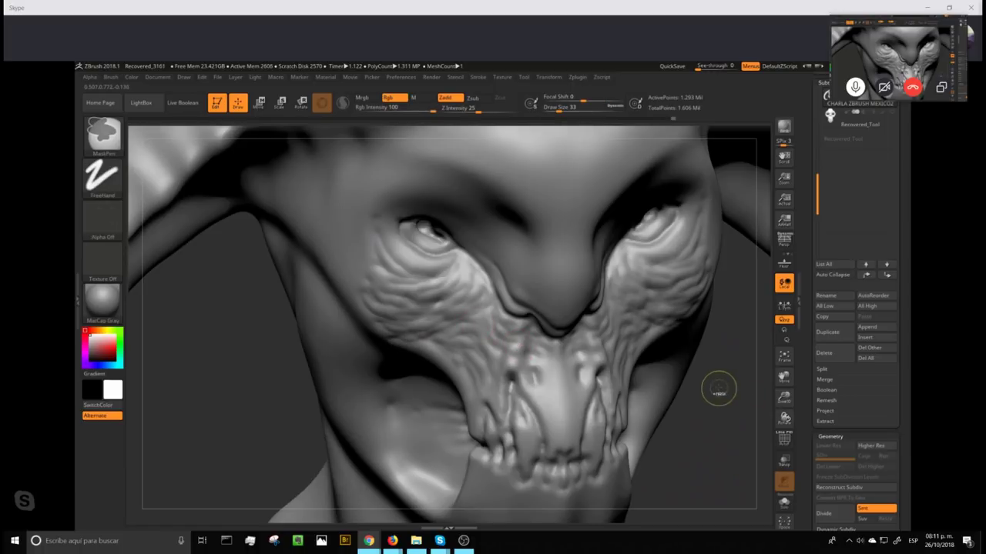
mouse_move(718, 387)
left_mouse_down("ctrl")
mouse_move(681, 479)
mouse_move(705, 455)
mouse_move(717, 304)
mouse_move(678, 267)
mouse_move(692, 291)
mouse_move(656, 277)
left_mouse_up("ctrl")
key("shift")
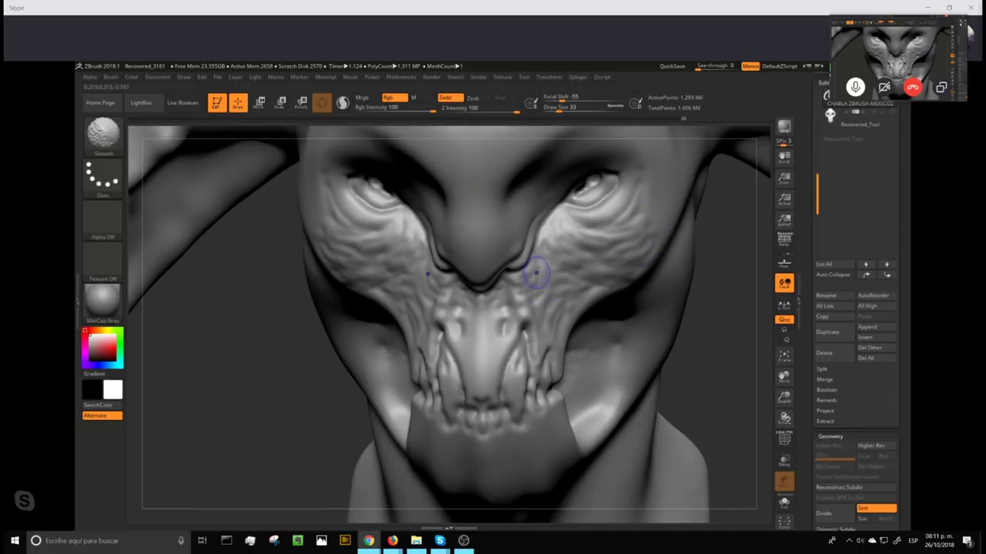
mouse_move(724, 368)
left_mouse_down()
mouse_move(716, 350)
mouse_move(730, 348)
mouse_move(616, 264)
left_mouse_up()
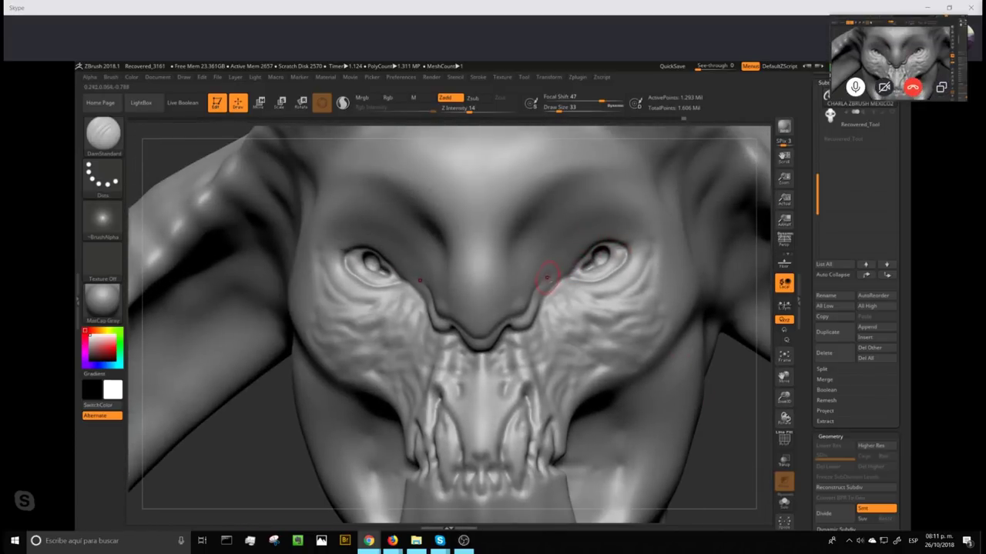
- Carve wrinkles above the eyes and around their outer corners with DamStandard at Z intensity 10, and remesh
left_click_drag(469, 110, 464, 109)
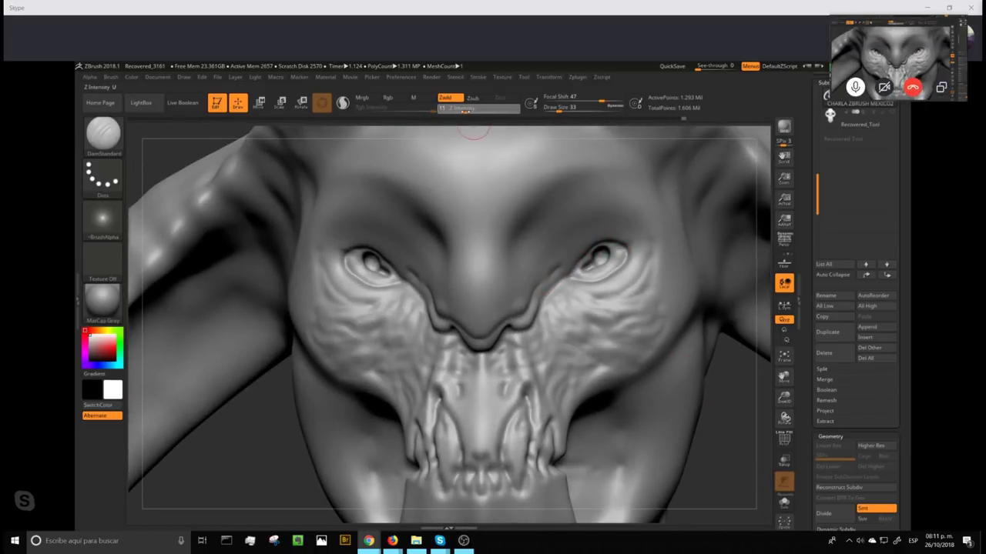
key("Return")
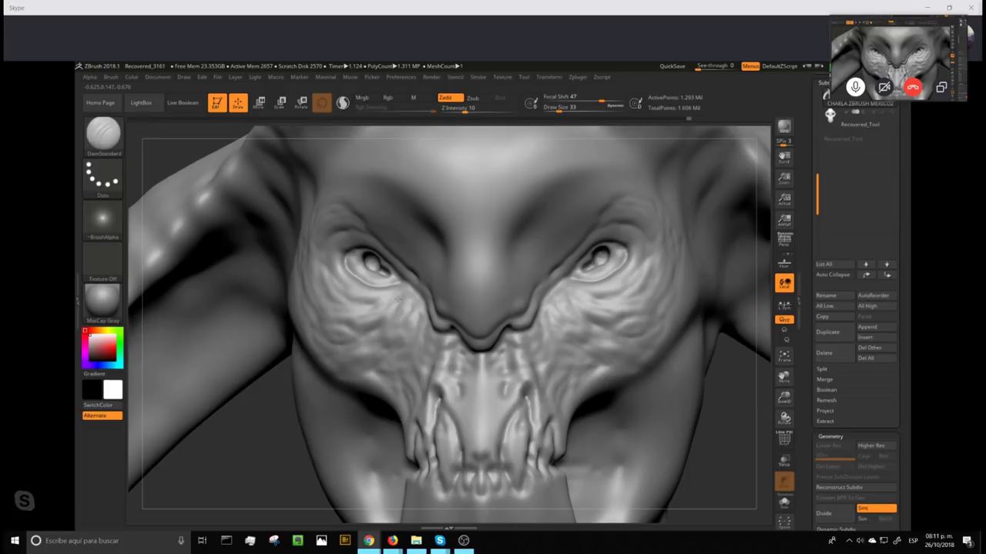
left_click_drag(731, 392, 668, 430)
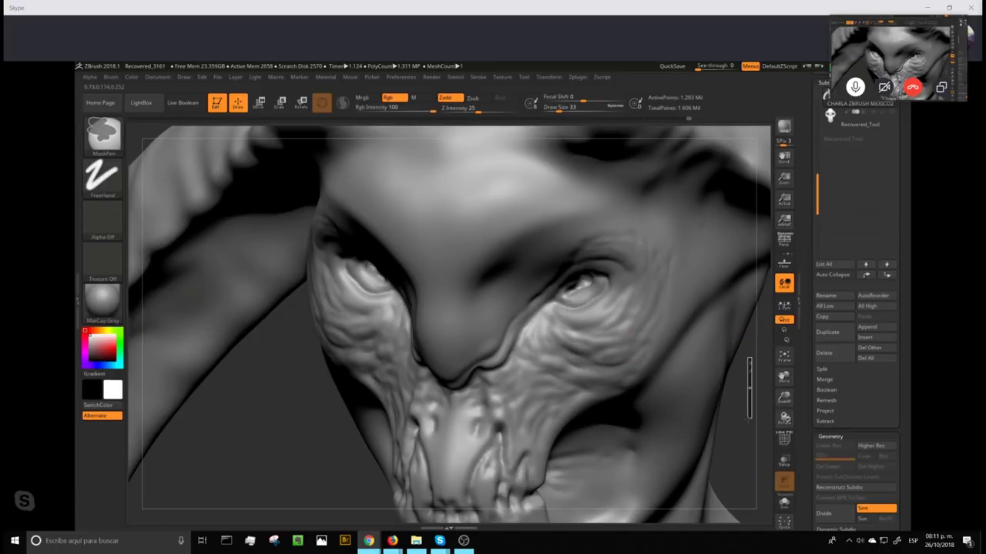
key("ctrl")
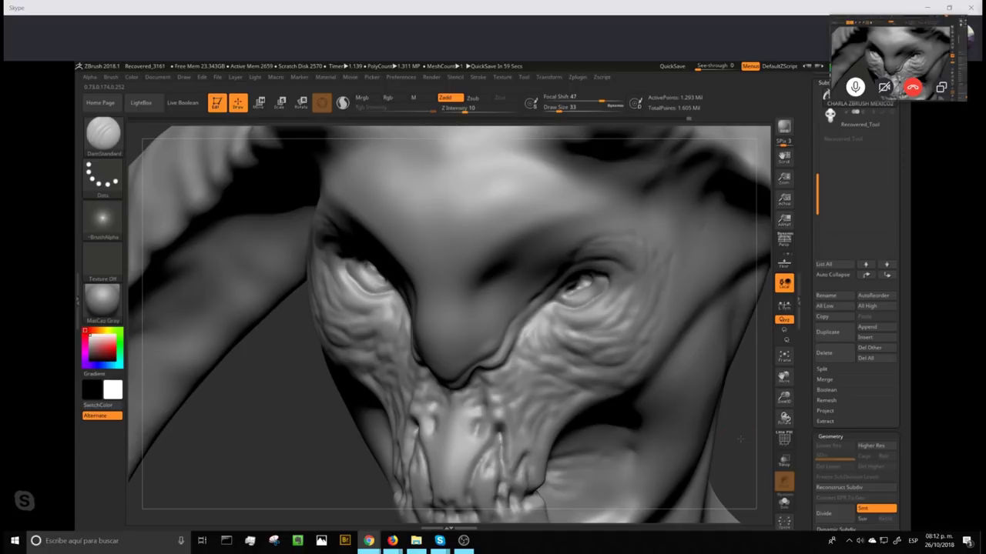
mouse_move(740, 439)
left_mouse_down("alt")
mouse_move(717, 249)
mouse_move(603, 217)
mouse_move(662, 213)
mouse_move(706, 234)
mouse_move(706, 223)
mouse_move(660, 408)
mouse_move(677, 406)
mouse_move(618, 432)
left_mouse_up("alt")
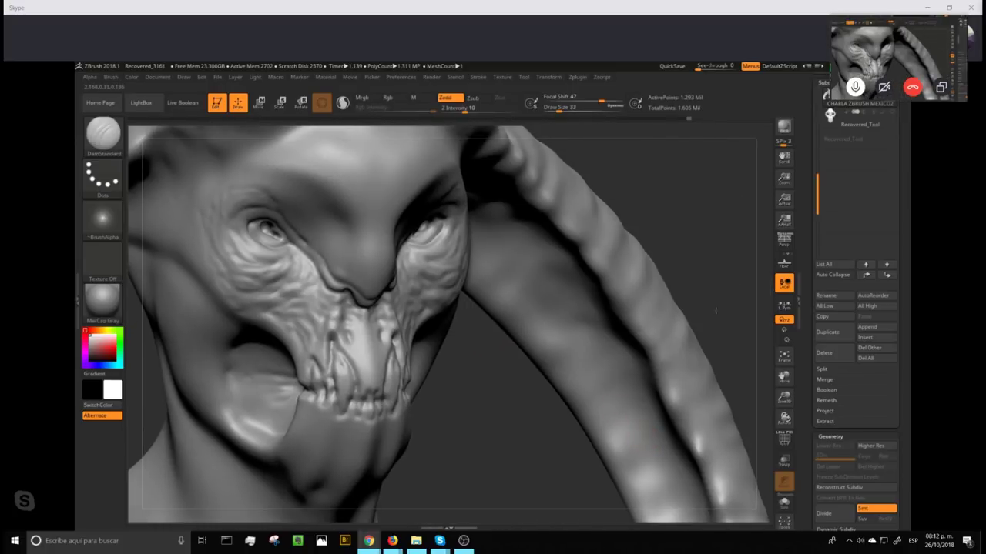
- Apply the MatCap Red Wax material and carve fine wrinkles on the nose tip at draw size 22 and Z intensity 6
left_click_drag(716, 311, 605, 467, "alt")
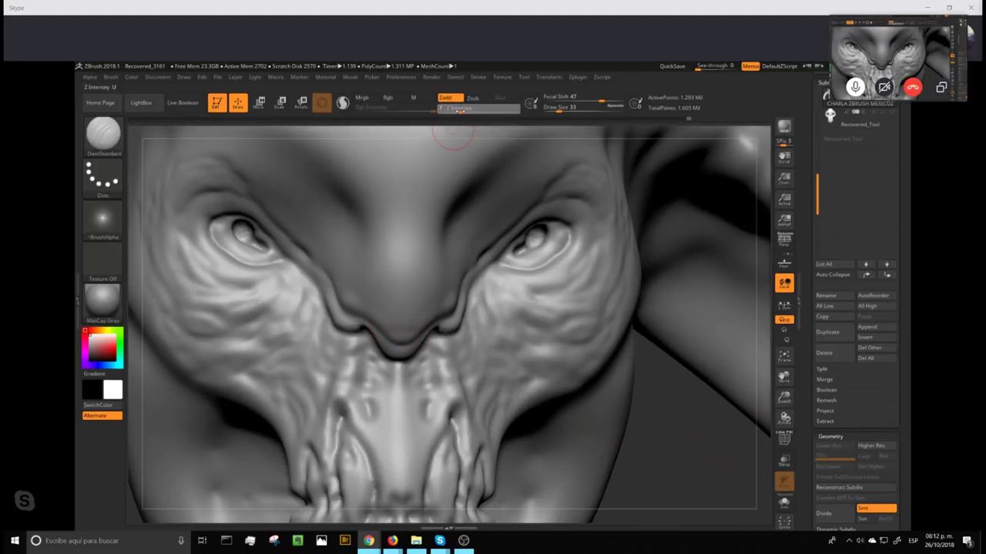
left_click_drag(561, 108, 556, 110)
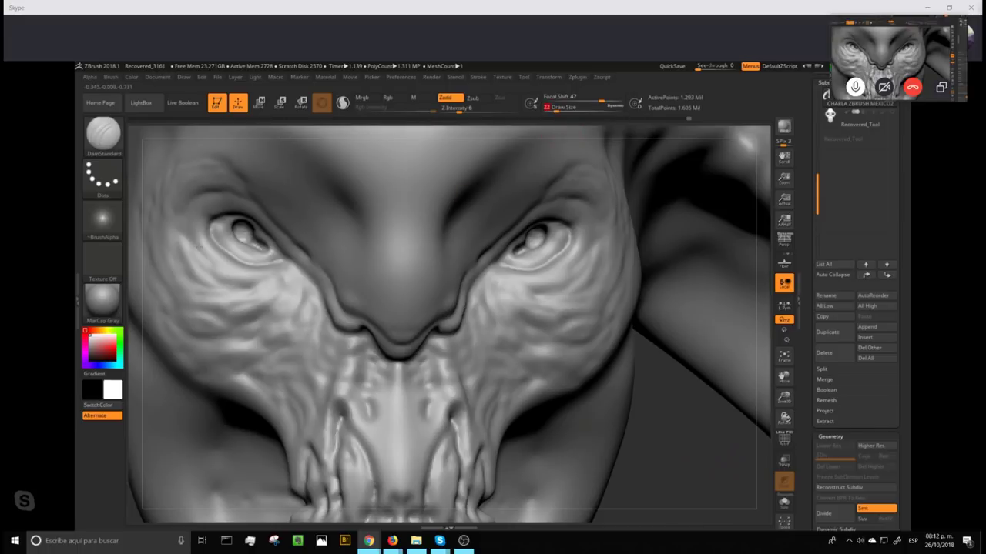
left_click(106, 302)
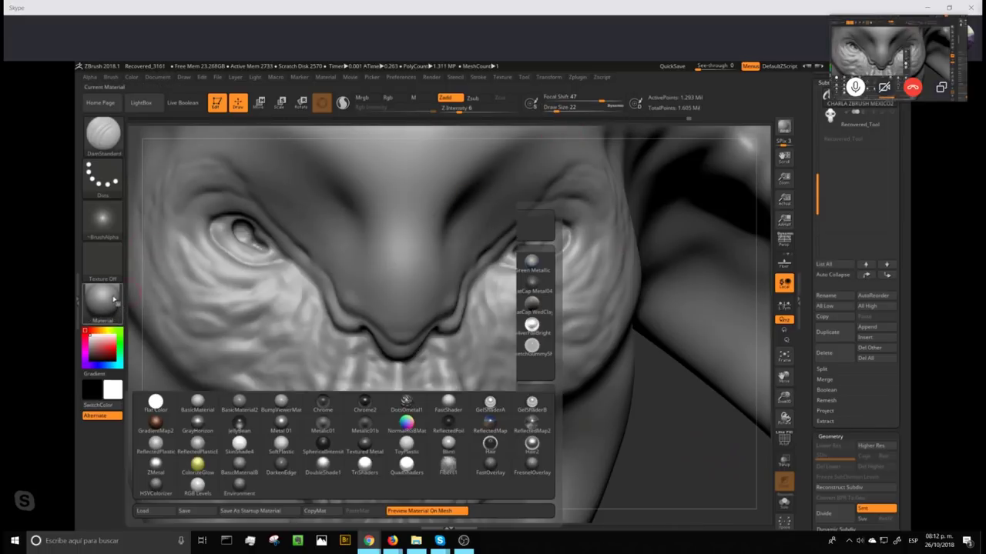
left_click(153, 228)
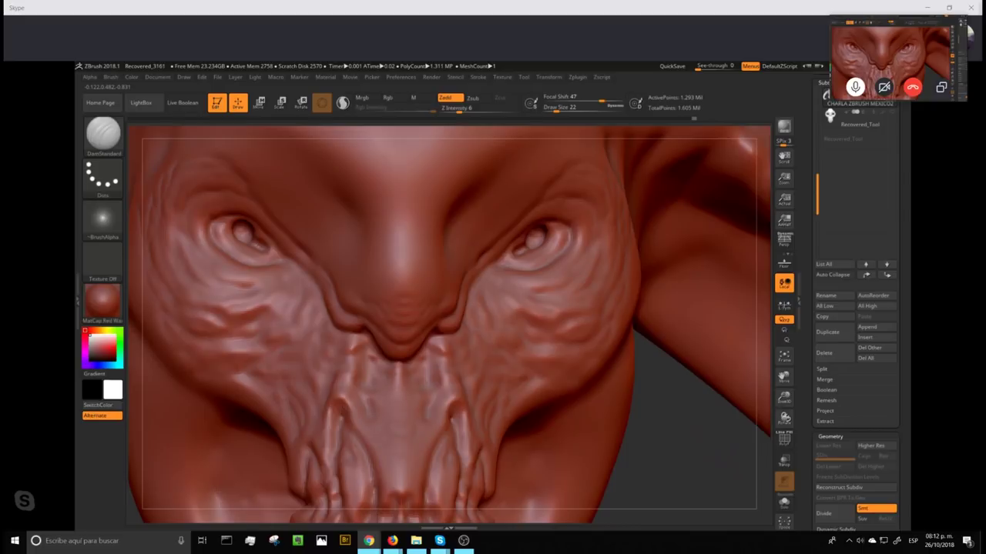
- Carve fine wrinkles over the upper jaw and around the fangs with DamStandard at Z intensity 9, and remesh
left_click_drag(644, 472, 732, 490)
left_click_drag(647, 489, 734, 404, "alt")
left_click(463, 109)
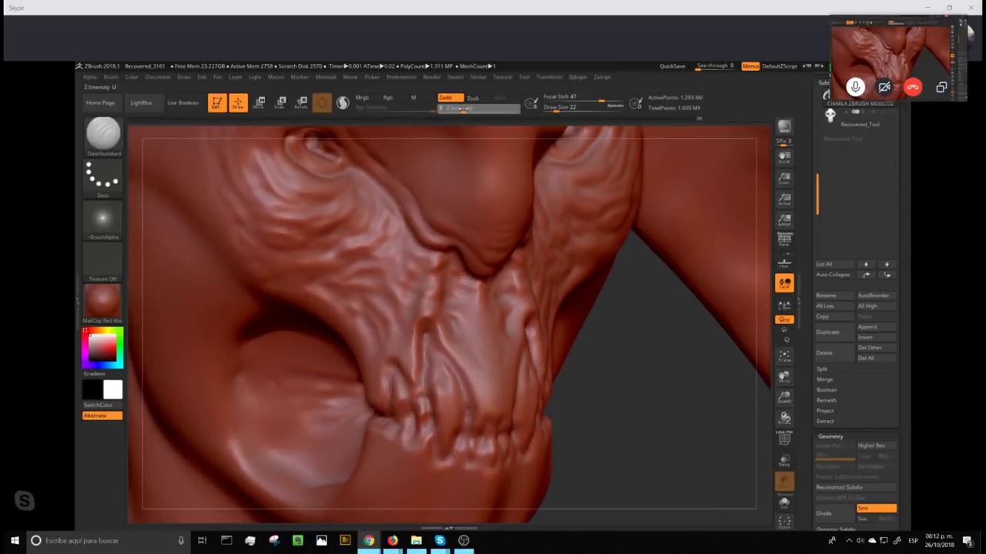
left_click_drag(631, 352, 670, 385)
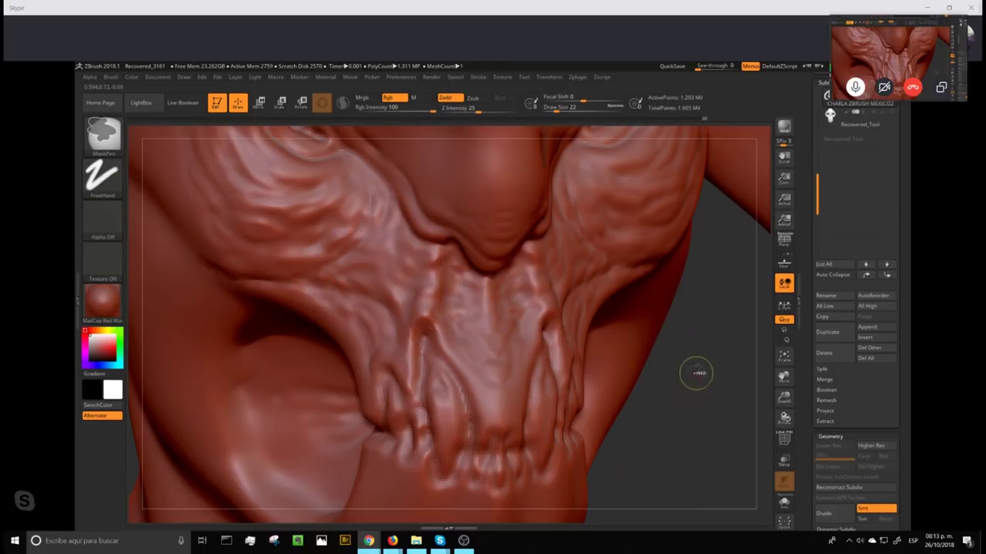
left_click_drag(701, 367, 677, 450, "ctrl")
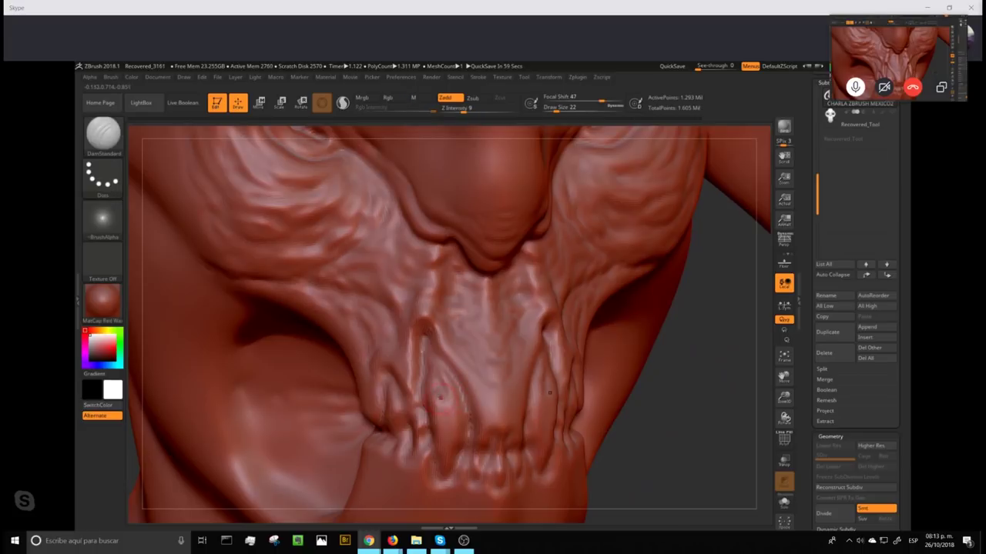
- Smooth the fang surfaces, remesh the sculpt and bring the whole horned bust into view
left_click_drag(451, 399, 435, 381, "shift")
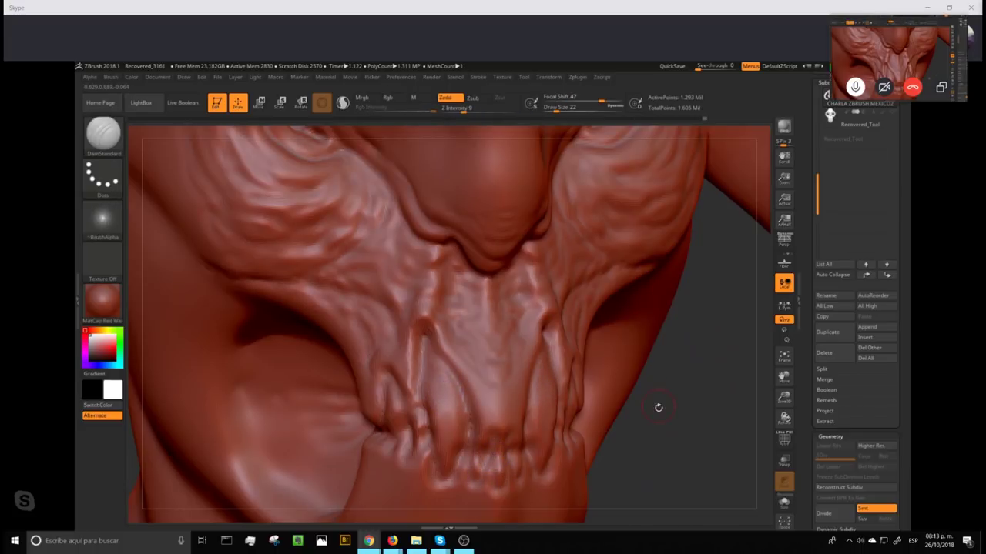
left_click_drag(656, 408, 694, 229, "alt")
left_click_drag(694, 229, 715, 323, "ctrl")
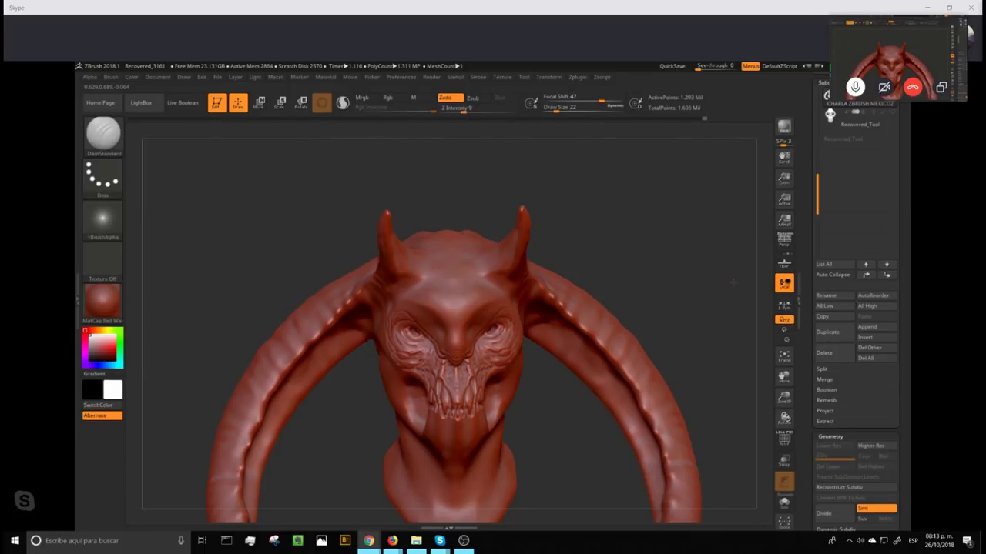
- Carve horizontal wrinkles across the forehead between the small upright horns with DamStandard at draw size 37
left_click_drag(733, 278, 655, 508)
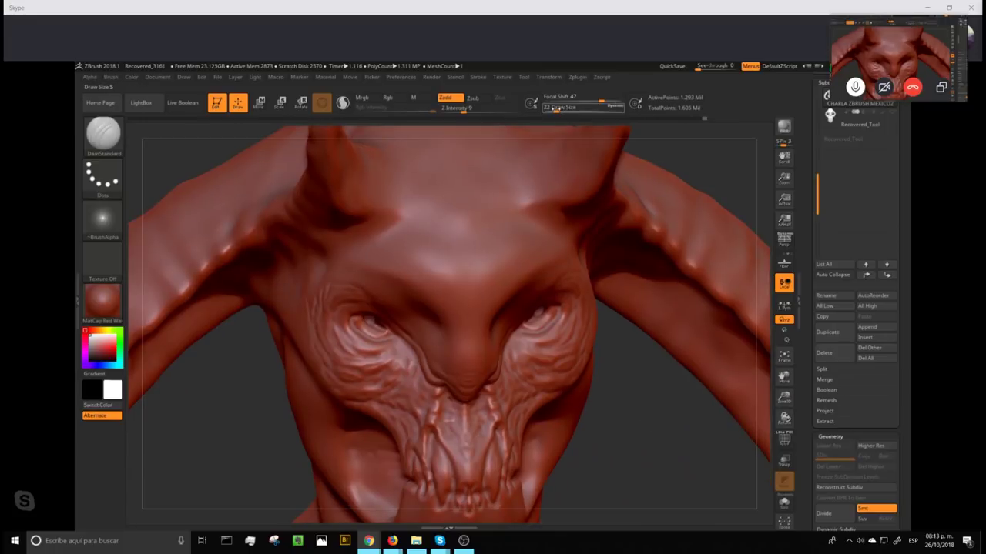
left_click(560, 107)
left_click_drag(734, 215, 730, 239, "alt")
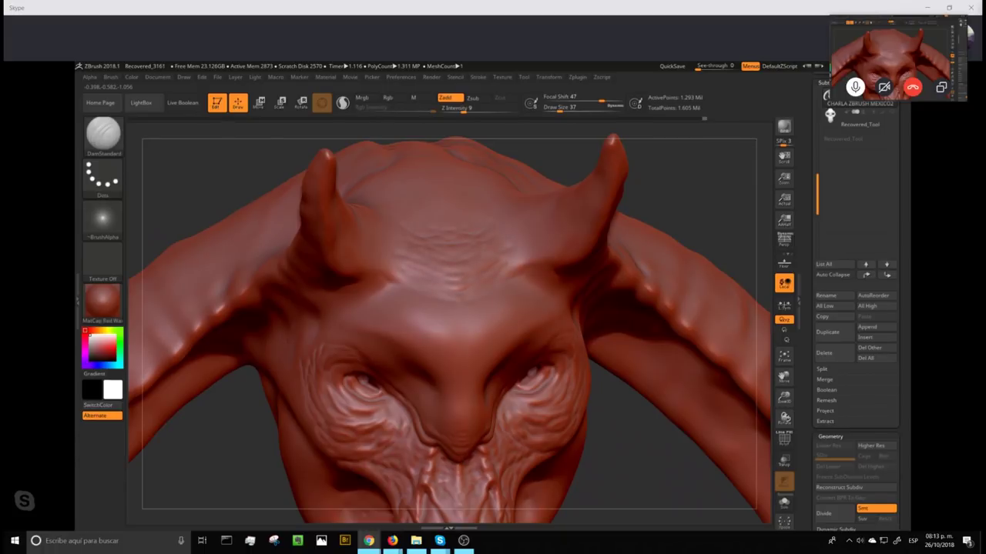
key("shift")
mouse_move(655, 482)
left_mouse_down()
mouse_move(616, 372)
mouse_move(675, 260)
mouse_move(660, 255)
mouse_move(671, 257)
mouse_move(686, 230)
mouse_move(704, 296)
mouse_move(722, 279)
mouse_move(717, 211)
mouse_move(719, 259)
left_mouse_up()
- Carve fine wrinkles over the outer brow ridges and around the eye sockets at draw size 23
left_click(556, 109)
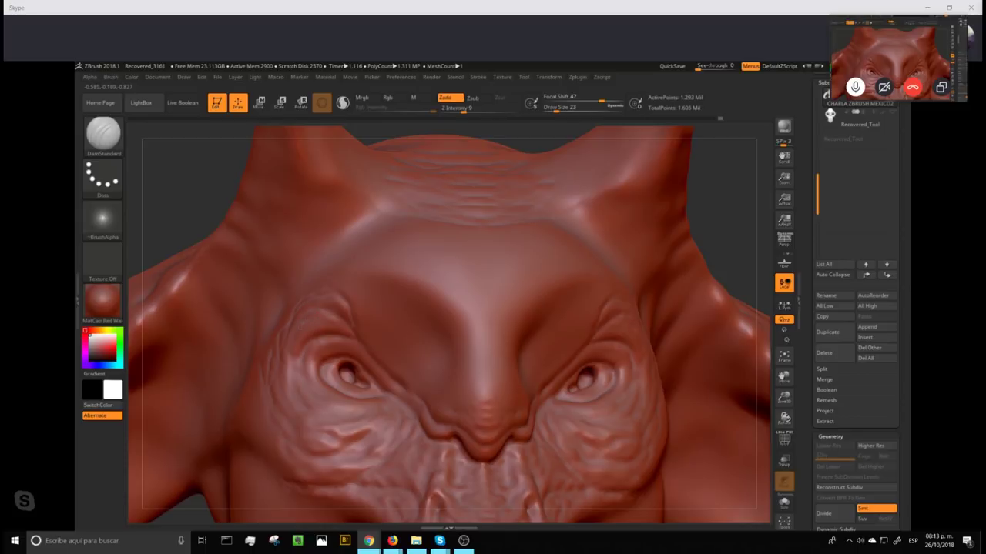
key("ctrl")
left_click_drag(736, 222, 797, 226)
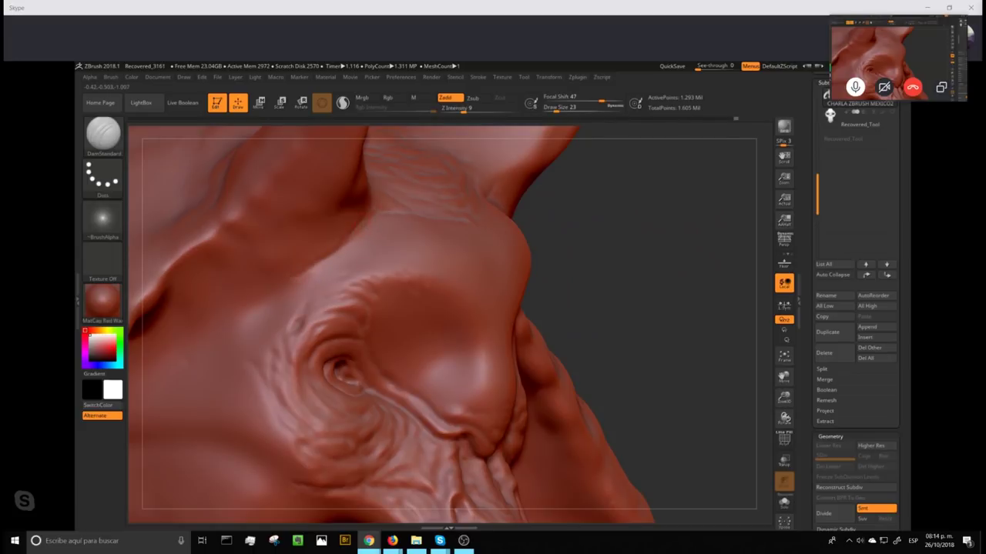
left_click_drag(656, 239, 582, 271)
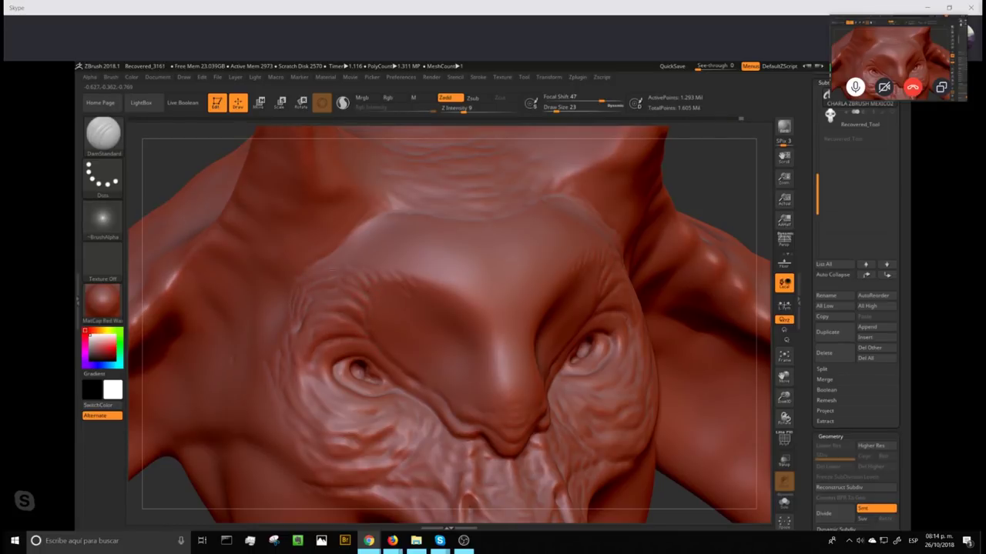
key("ctrl")
- Extend the wrinkles from the eye across the temple toward the big horn at draw size 44
mouse_move(731, 202)
left_mouse_down("alt")
mouse_move(712, 220)
mouse_move(717, 211)
mouse_move(712, 254)
mouse_move(716, 235)
left_mouse_up("alt")
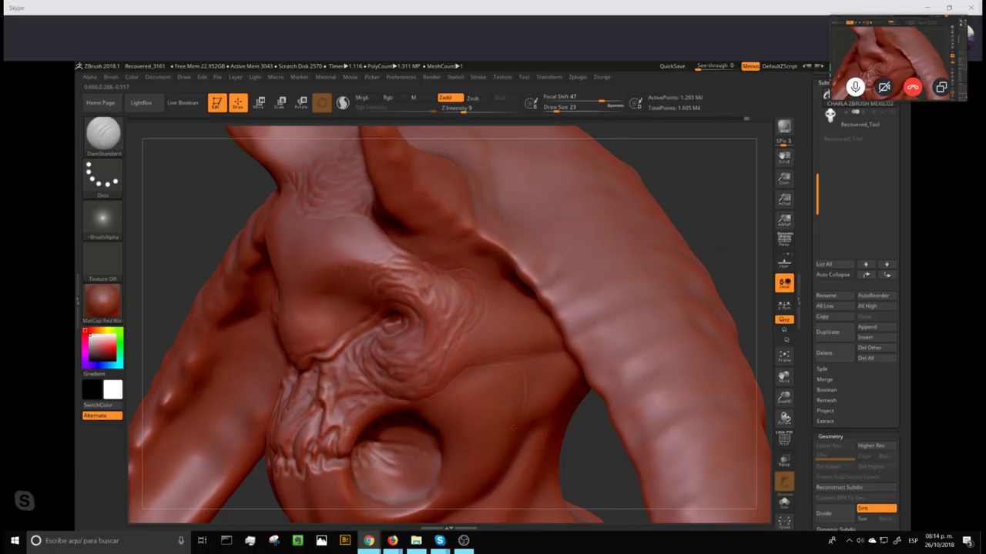
left_click(561, 109)
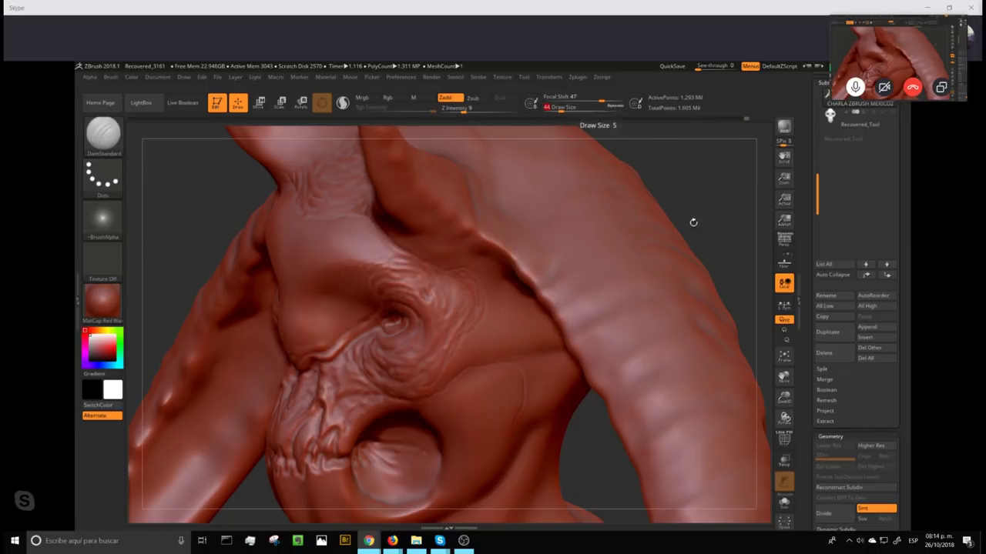
mouse_move(727, 242)
left_mouse_down()
mouse_move(693, 213)
mouse_move(719, 226)
mouse_move(635, 245)
left_mouse_up()
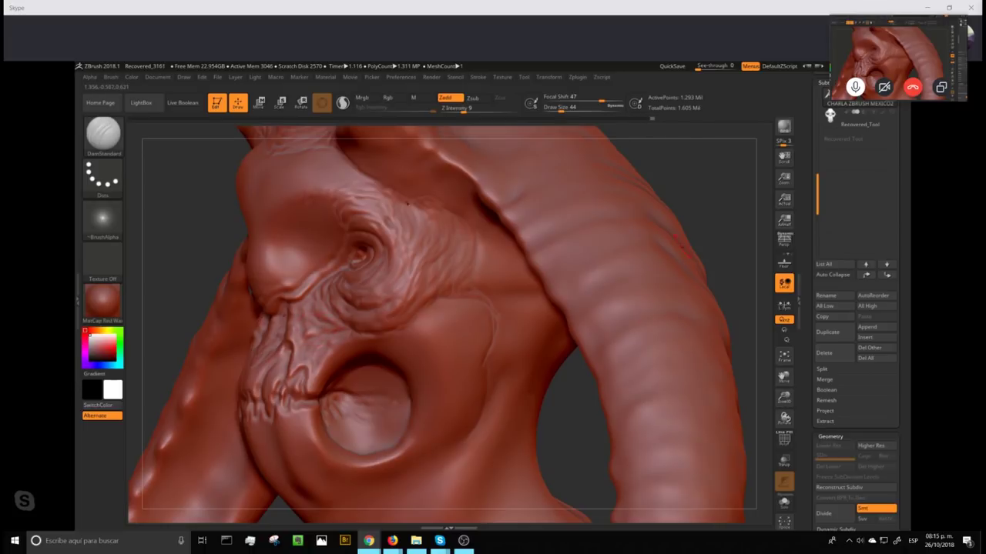
key("ctrl")
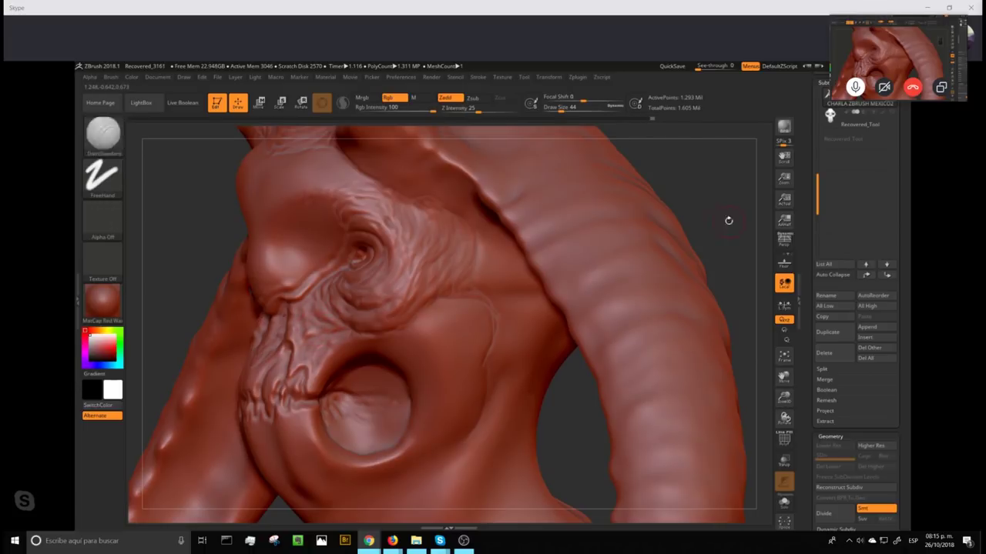
mouse_move(730, 193)
left_mouse_down()
mouse_move(686, 191)
mouse_move(721, 181)
mouse_move(710, 214)
mouse_move(763, 196)
left_mouse_up()
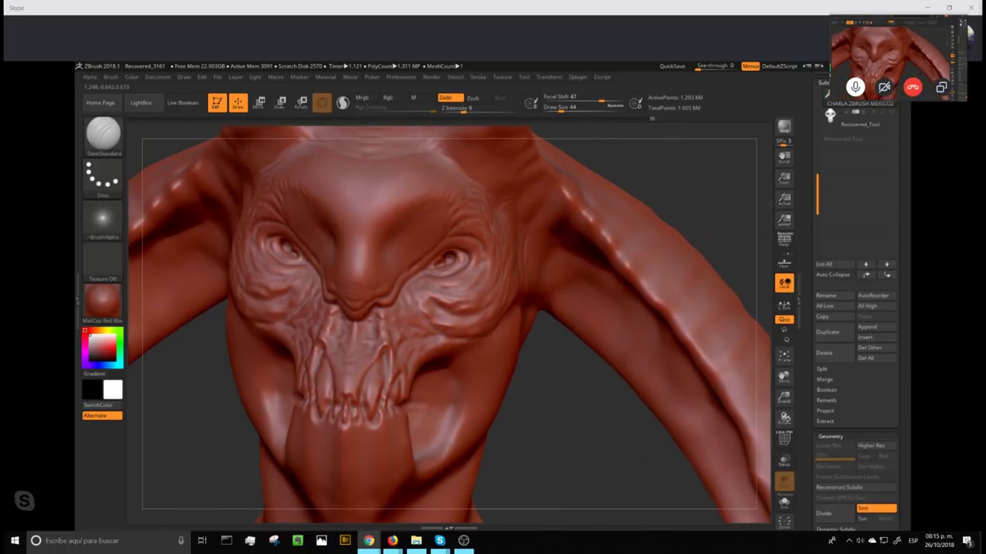
- Carve fine wrinkles on the nose and along the inner brow at draw size 17
mouse_move(591, 445)
left_mouse_down("alt")
mouse_move(610, 468)
mouse_move(664, 438)
mouse_move(677, 402)
mouse_move(682, 463)
left_mouse_up("alt")
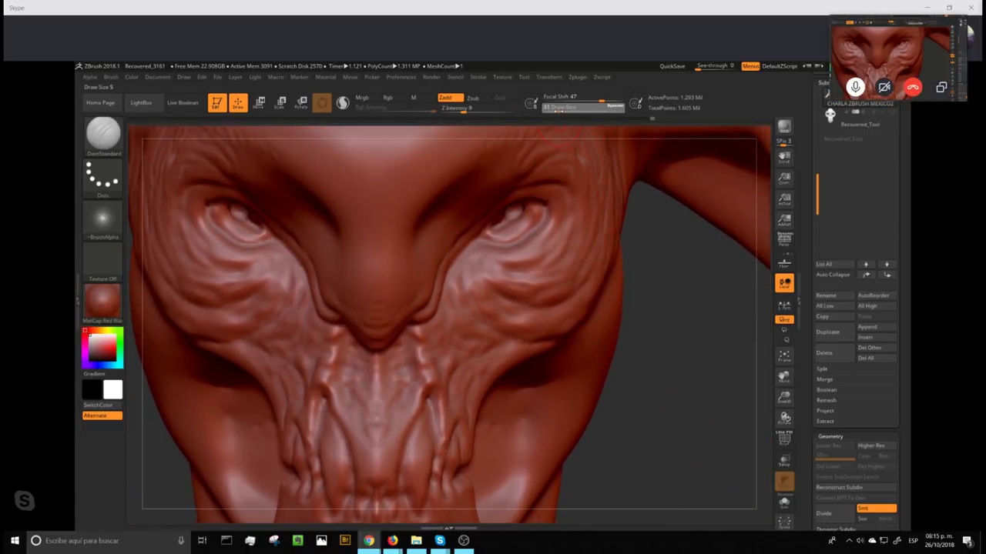
left_click_drag(560, 108, 552, 108)
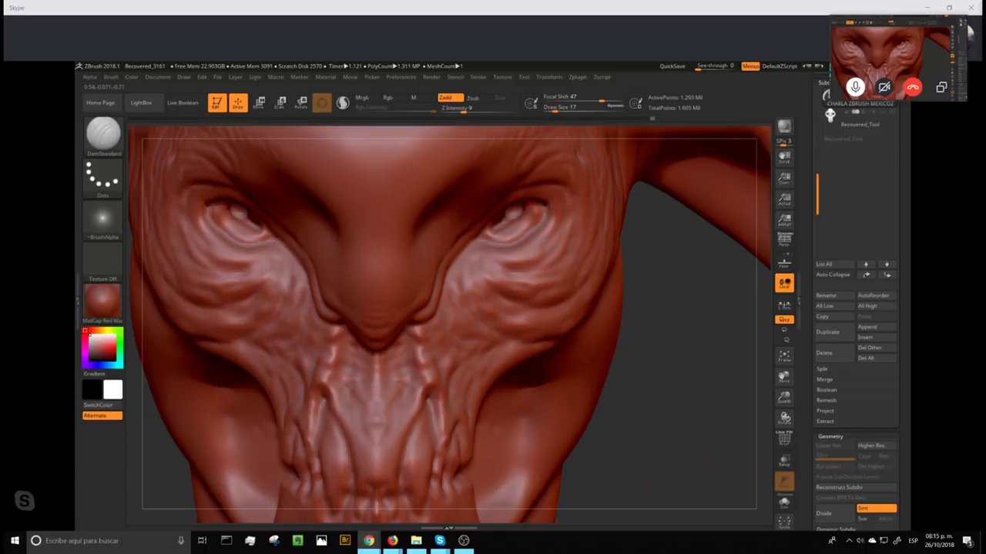
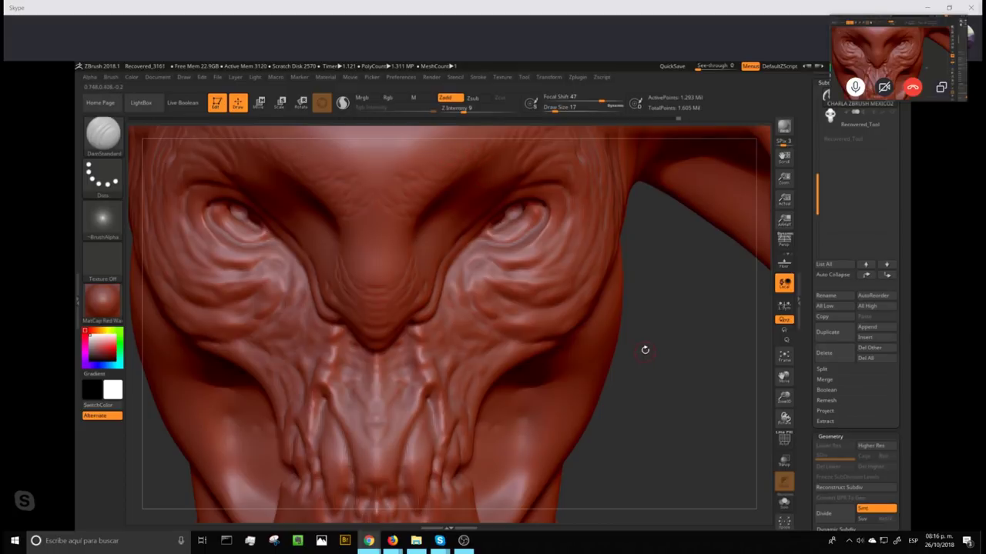
left_click_drag(647, 337, 234, 143)
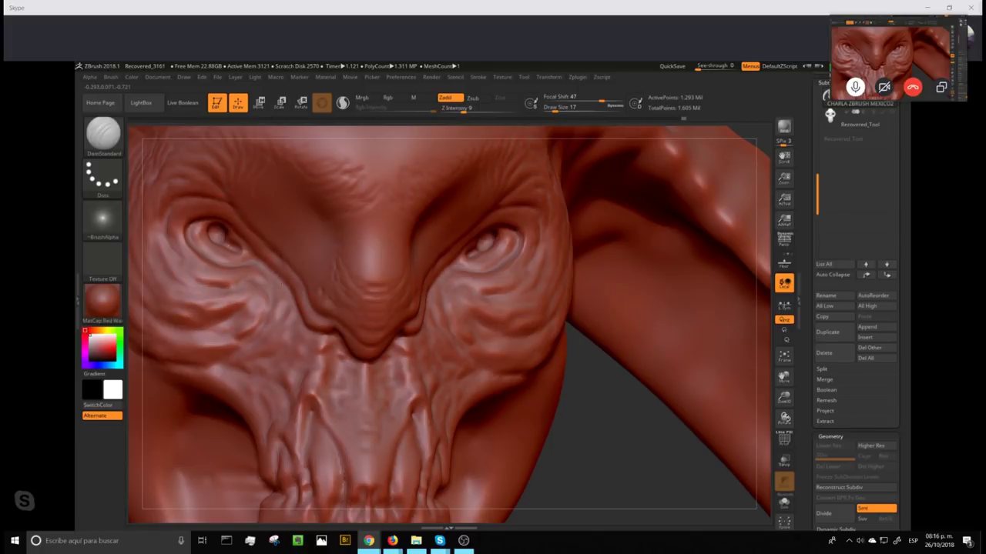
left_click_drag(599, 467, 578, 408)
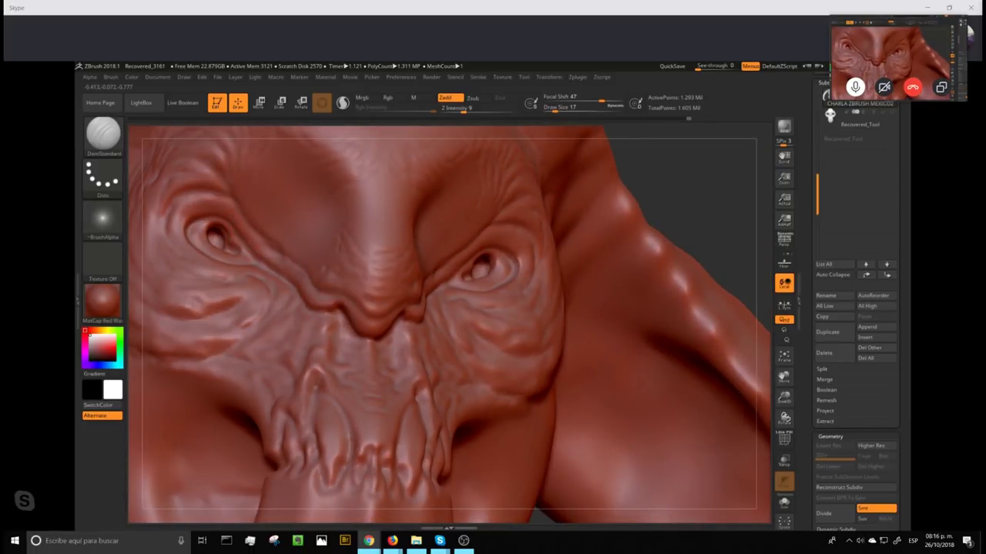
key("ctrl")
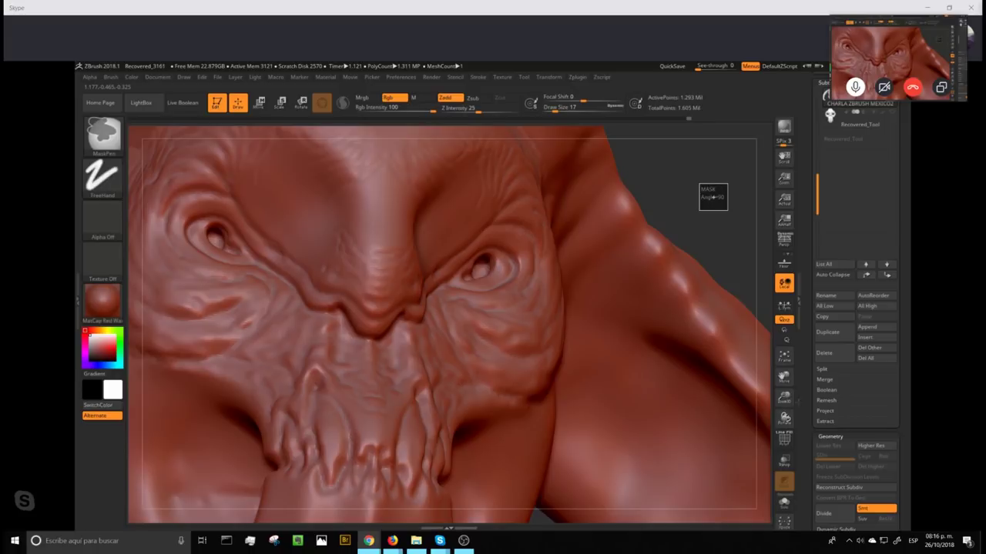
- Carve a rounded outline on the side of the face behind the cheek hollow at draw size 46, and remesh
key("f")
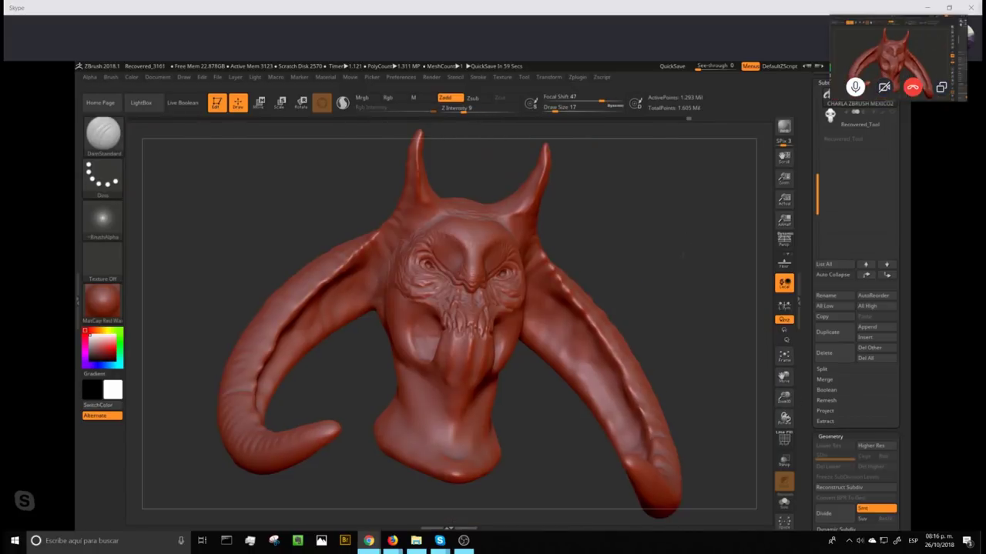
mouse_move(686, 278)
left_mouse_down()
mouse_move(696, 223)
mouse_move(717, 203)
mouse_move(713, 234)
mouse_move(706, 195)
mouse_move(733, 324)
mouse_move(667, 392)
mouse_move(650, 466)
left_mouse_up()
left_click_drag(753, 238, 739, 231)
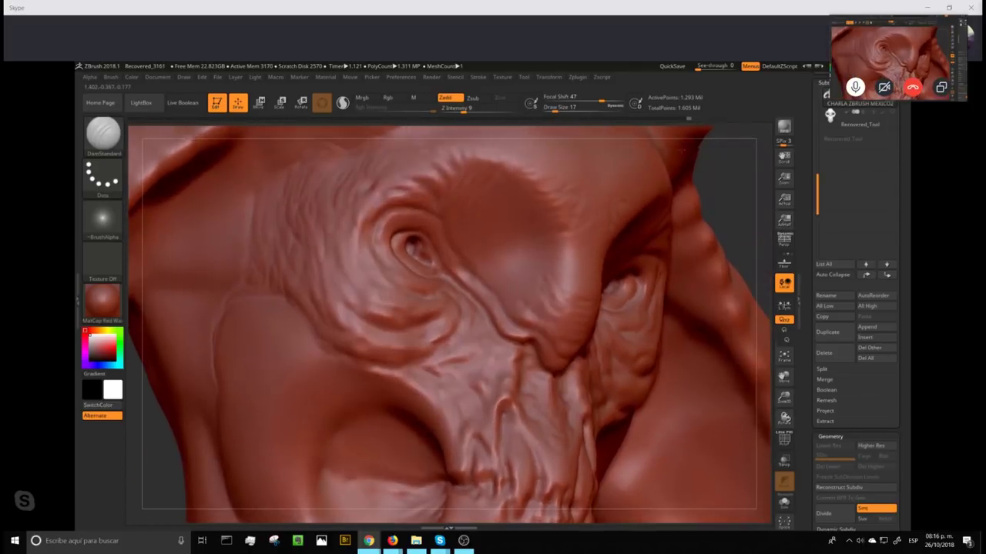
key("f")
mouse_move(701, 186)
left_mouse_down()
mouse_move(727, 237)
mouse_move(705, 225)
mouse_move(744, 201)
mouse_move(731, 218)
mouse_move(728, 208)
mouse_move(731, 237)
mouse_move(719, 254)
mouse_move(728, 256)
left_mouse_up()
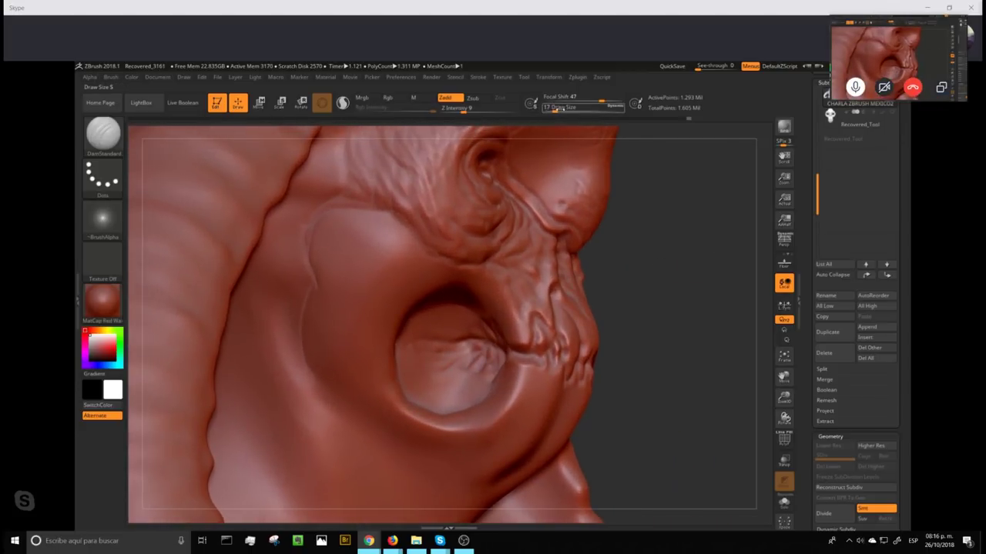
left_click_drag(554, 109, 560, 109)
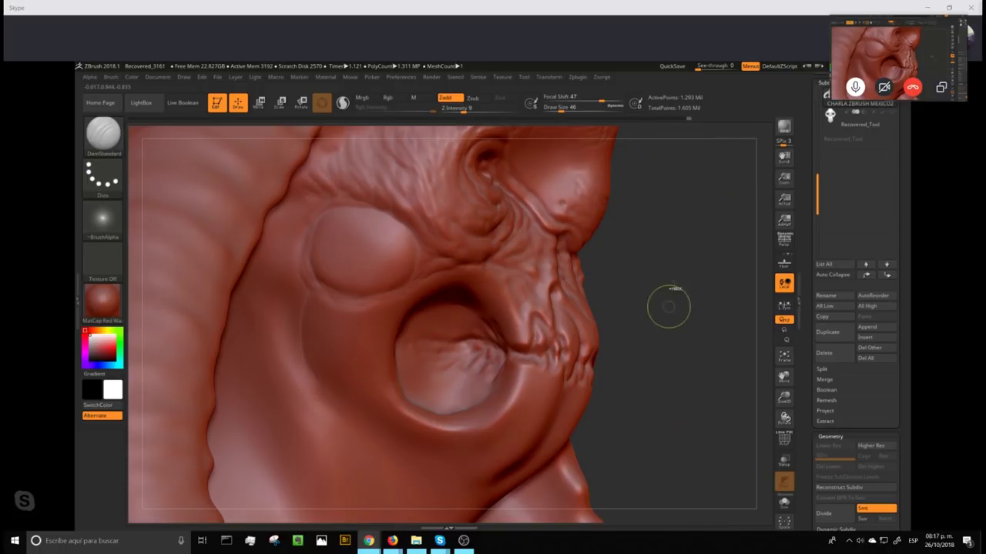
mouse_move(671, 263)
left_mouse_down("ctrl")
mouse_move(649, 378)
mouse_move(658, 353)
left_mouse_up("ctrl")
- Save the sculpt as a ZTool, replacing the existing CHARLA ZBRUSH MEXICO.ZTL on the Desktop
mouse_move(725, 318)
left_mouse_down("alt")
mouse_move(715, 228)
mouse_move(692, 231)
left_mouse_up("alt")
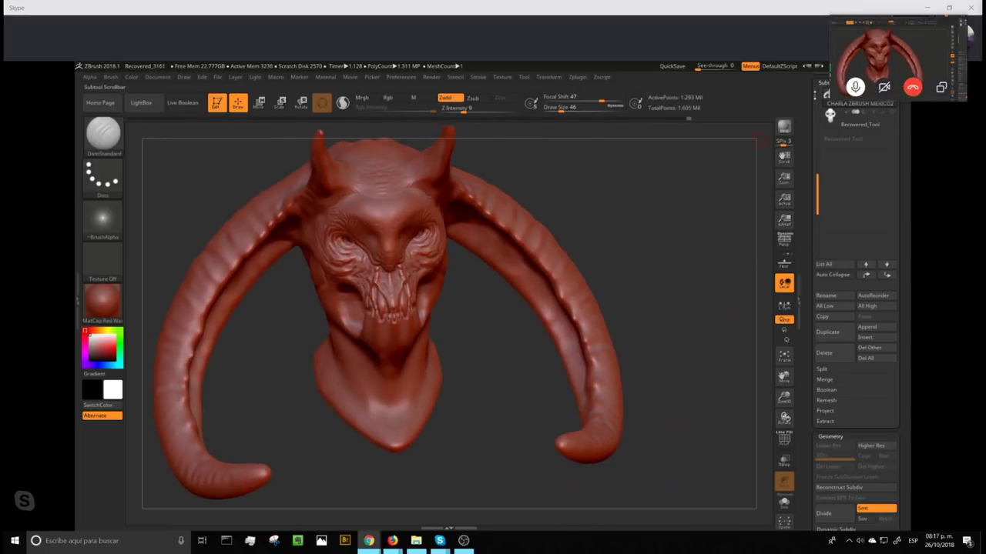
left_click_drag(813, 94, 813, 242)
left_click(875, 90)
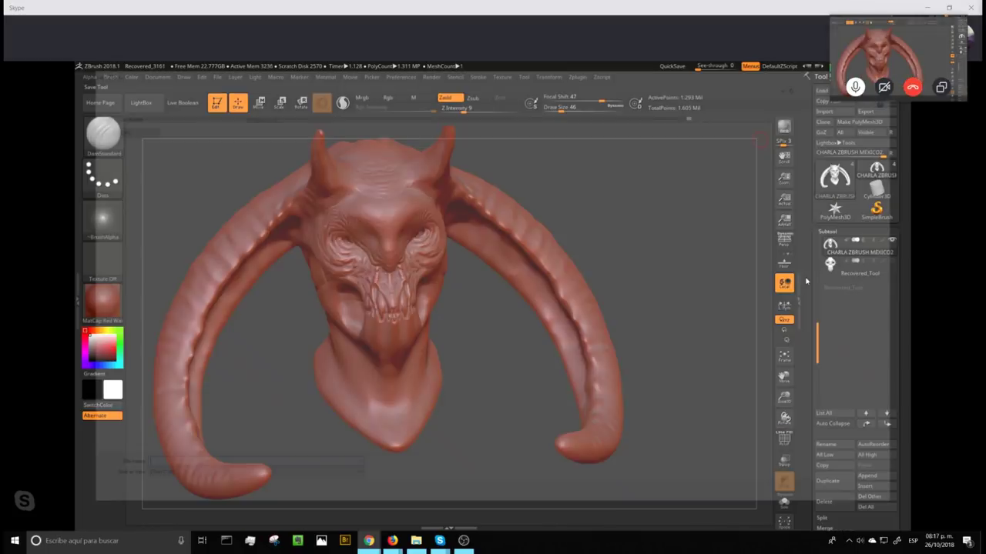
left_click(839, 501)
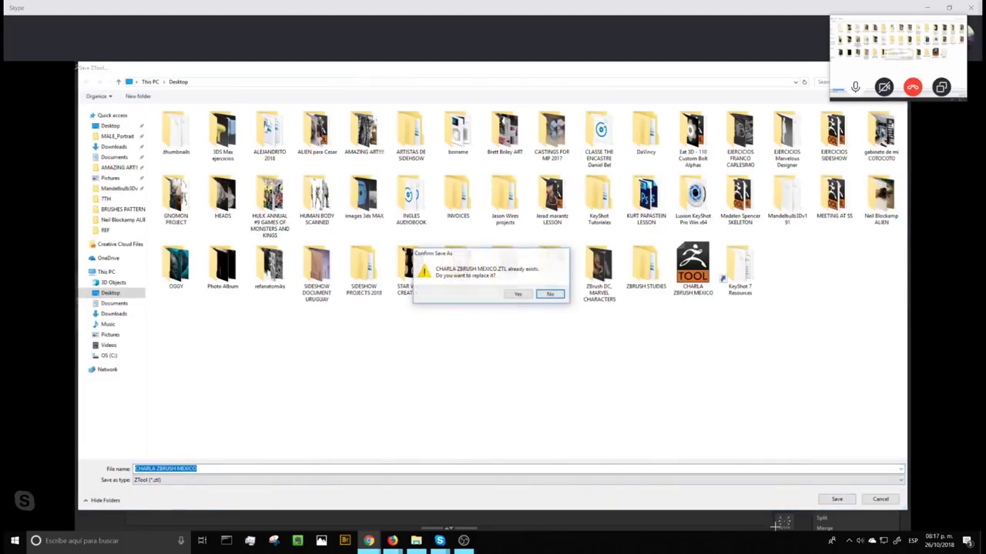
left_click(518, 294)
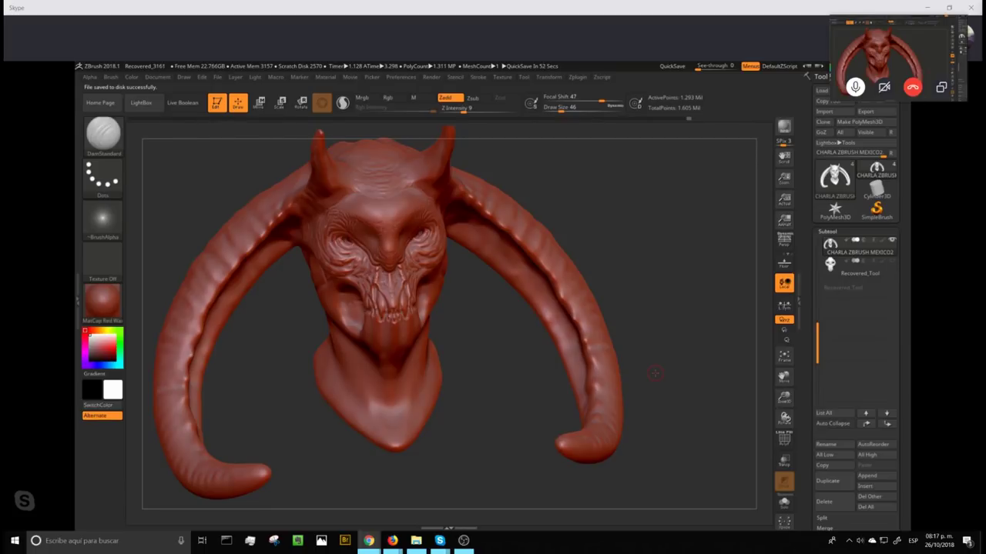
- Carve the outlines of the lower fangs and front teeth into the jaw at Z intensity 16 and draw size 33
left_click_drag(676, 337, 655, 351, "alt")
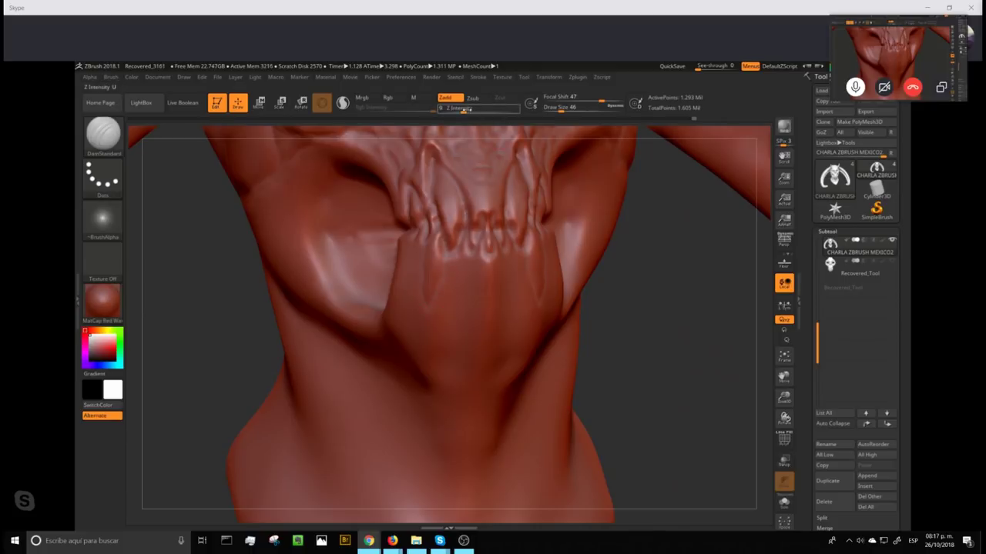
left_click(470, 110)
left_click(558, 110)
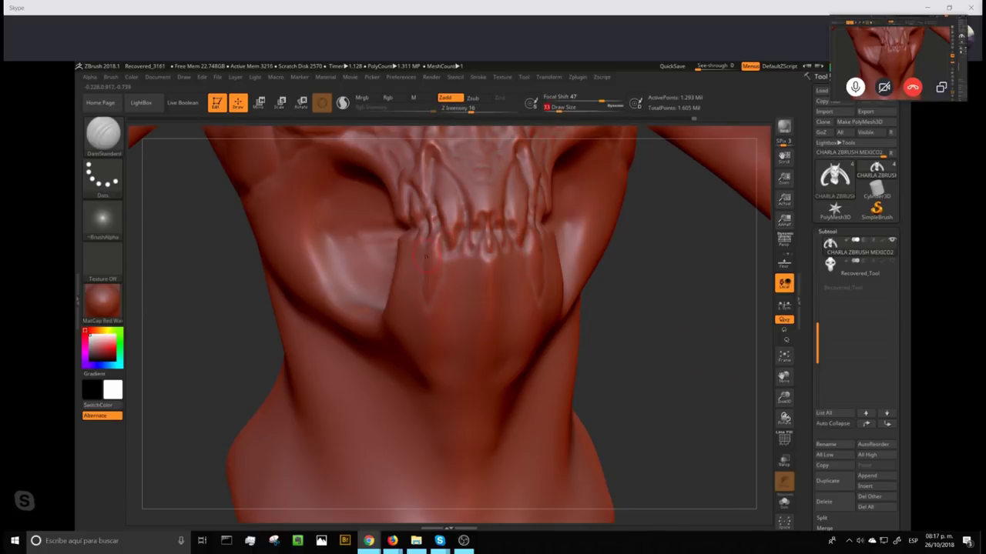
left_click_drag(429, 236, 422, 307)
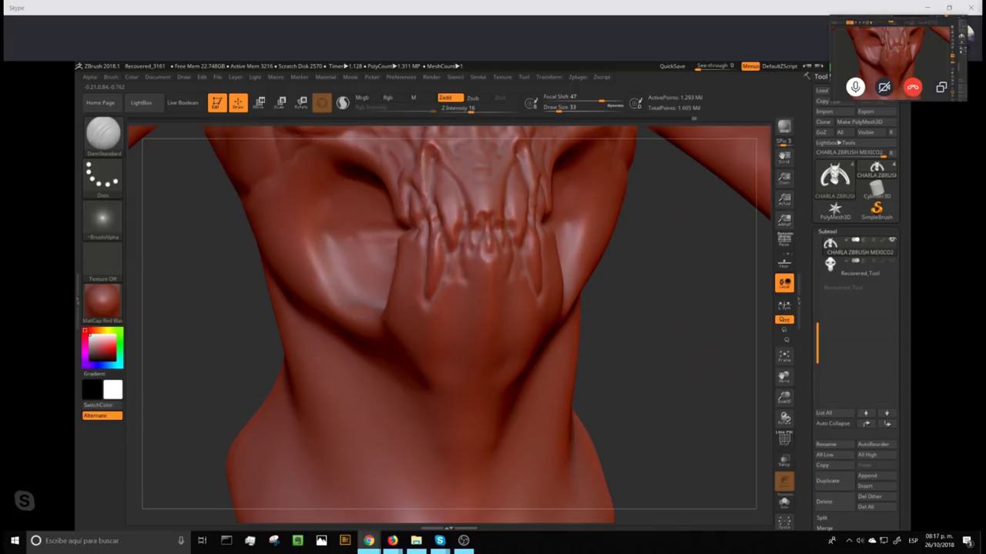
mouse_move(468, 287)
left_mouse_down()
mouse_move(477, 263)
mouse_move(467, 240)
mouse_move(476, 282)
mouse_move(485, 247)
mouse_move(487, 285)
left_mouse_up()
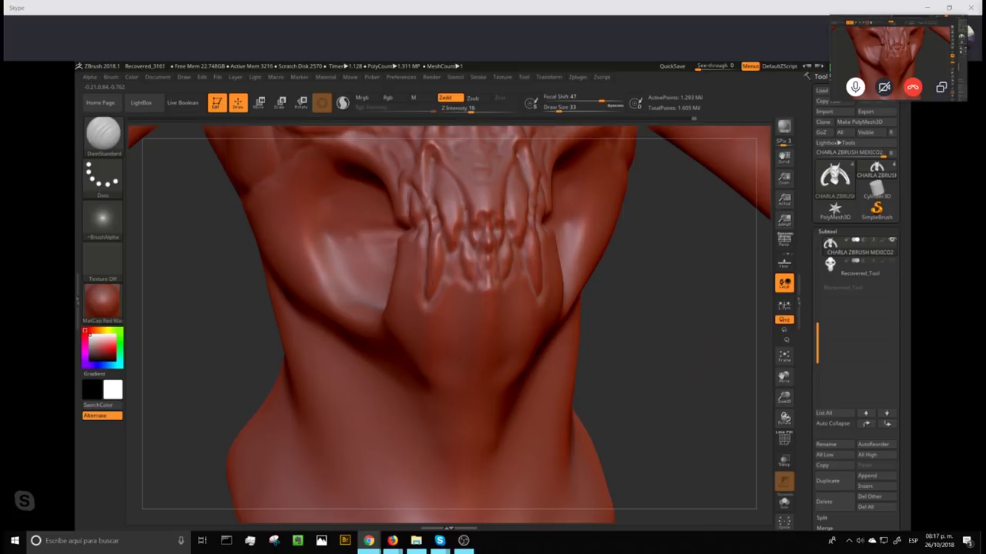
mouse_move(483, 235)
left_mouse_down()
mouse_move(482, 261)
mouse_move(469, 247)
mouse_move(487, 272)
mouse_move(462, 284)
mouse_move(451, 257)
mouse_move(441, 289)
left_mouse_up()
left_click_drag(541, 307, 541, 239)
- Refine the grooves where the upper and lower fangs meet from the side, and remesh the sculpt
left_click_drag(681, 304, 759, 308)
left_click_drag(436, 199, 451, 236)
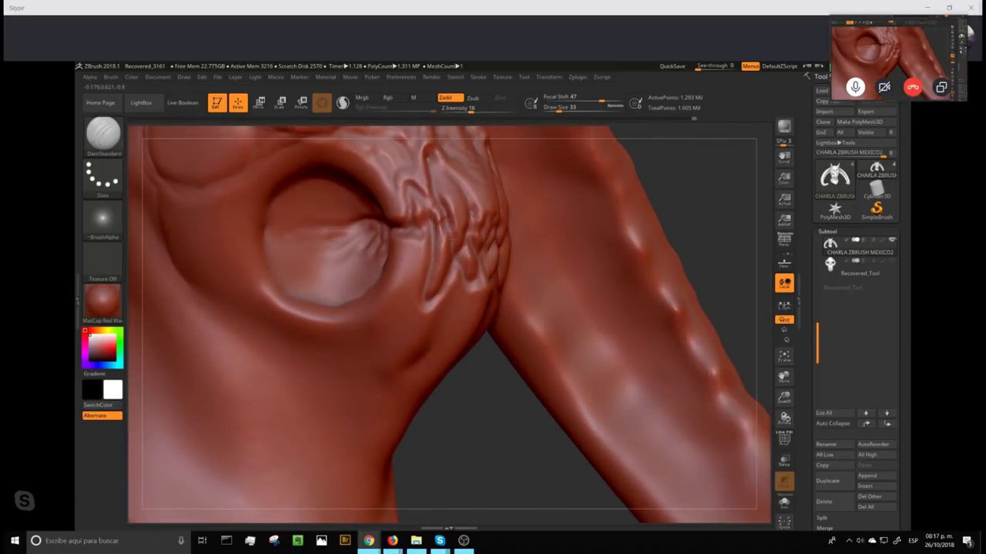
left_click_drag(682, 195, 493, 202)
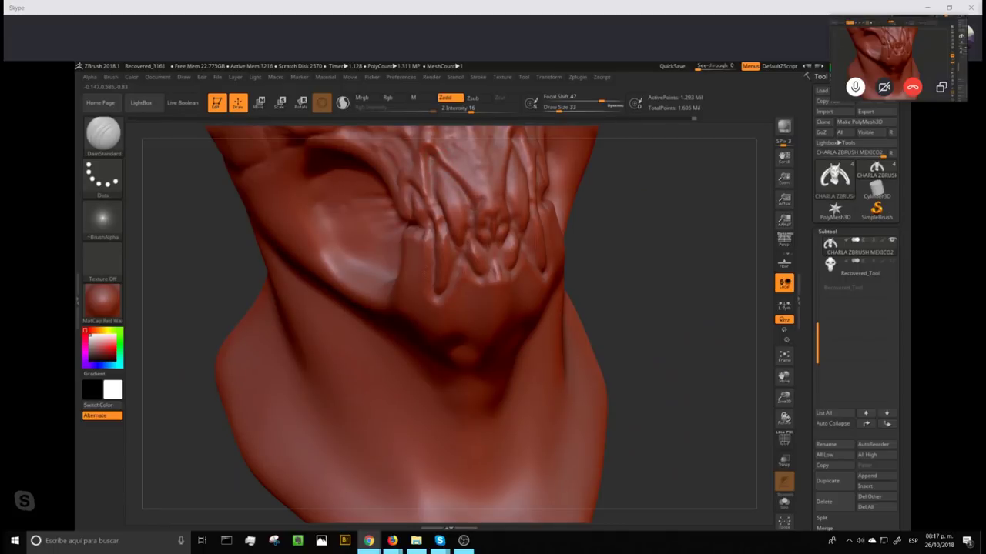
key("ctrl")
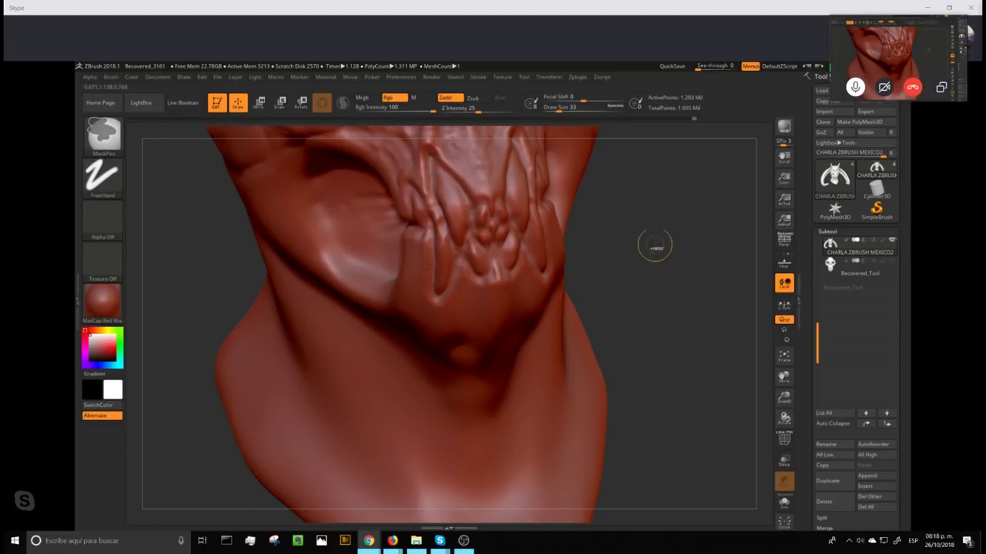
left_click_drag(656, 238, 668, 324, "ctrl")
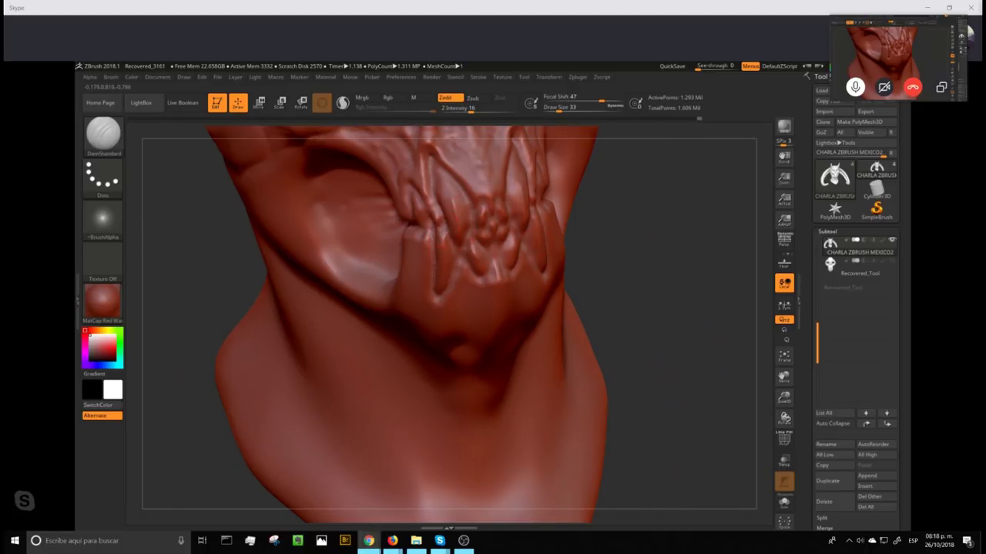
mouse_move(690, 228)
left_mouse_down("ctrl")
mouse_move(690, 328)
mouse_move(670, 309)
left_mouse_up("ctrl")
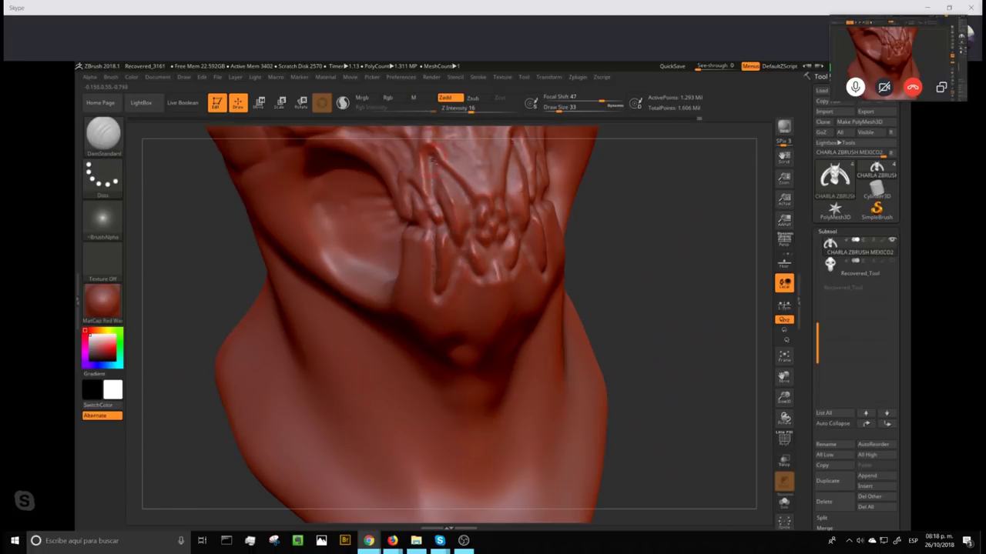
- Carve the creases around the upper fangs at draw size 25, and remesh the sculpt
left_click(556, 109)
mouse_move(659, 281)
left_mouse_down()
mouse_move(685, 323)
mouse_move(577, 286)
left_mouse_up()
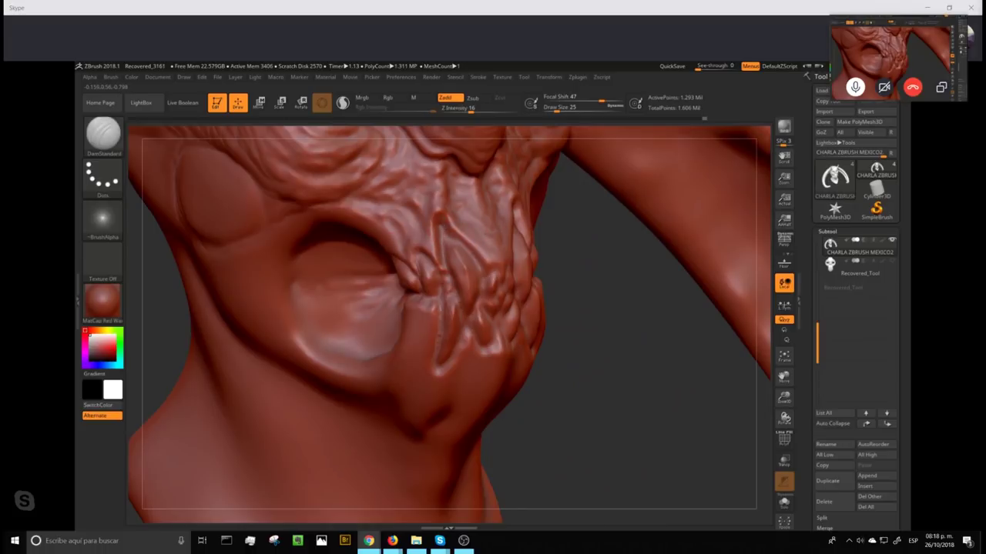
left_click_drag(455, 232, 488, 272)
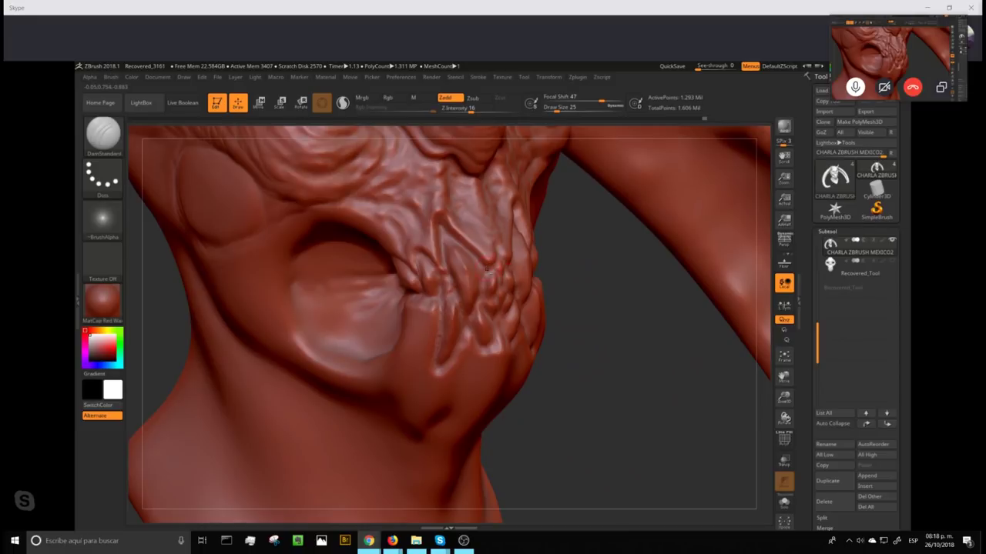
left_click_drag(471, 256, 483, 287)
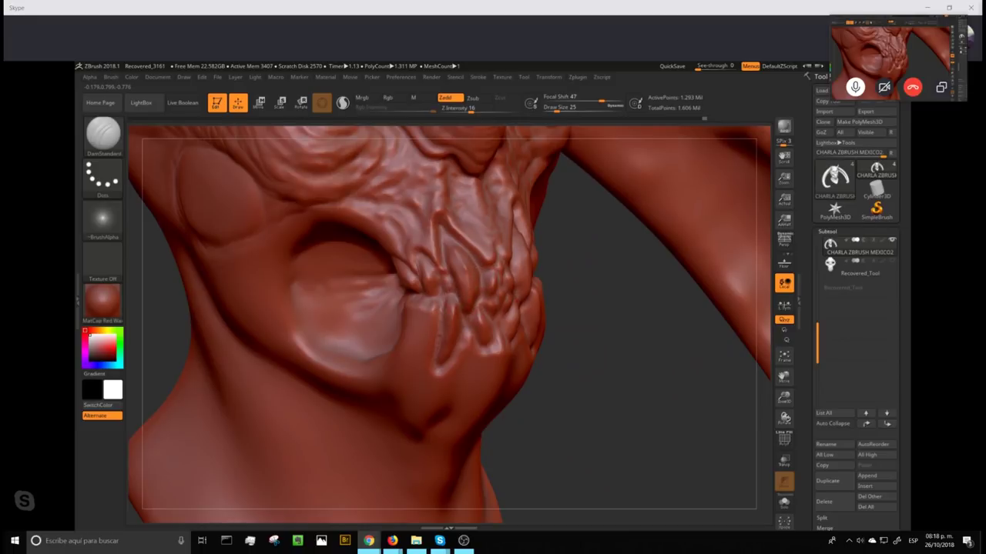
mouse_move(615, 294)
left_mouse_down("ctrl")
mouse_move(615, 416)
mouse_move(636, 202)
mouse_move(666, 216)
mouse_move(716, 213)
left_mouse_up("ctrl")
- Mask the rounded shape on the side of the face behind the cheek hollow, and invert the mask
left_click_drag(729, 255, 711, 346, "alt")
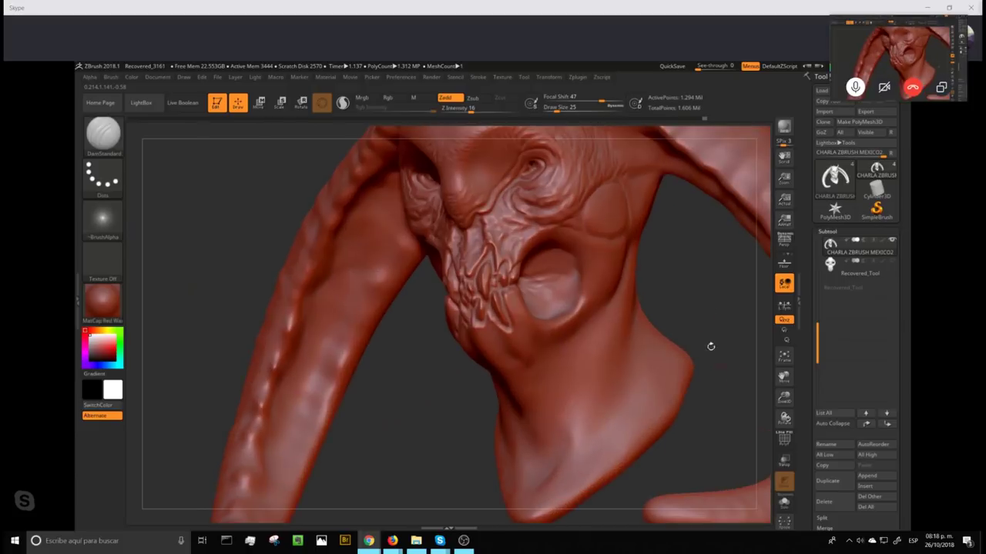
left_click_drag(713, 288, 648, 340, "alt")
mouse_move(716, 231)
left_mouse_down("alt")
mouse_move(727, 306)
mouse_move(680, 359)
left_mouse_up("alt")
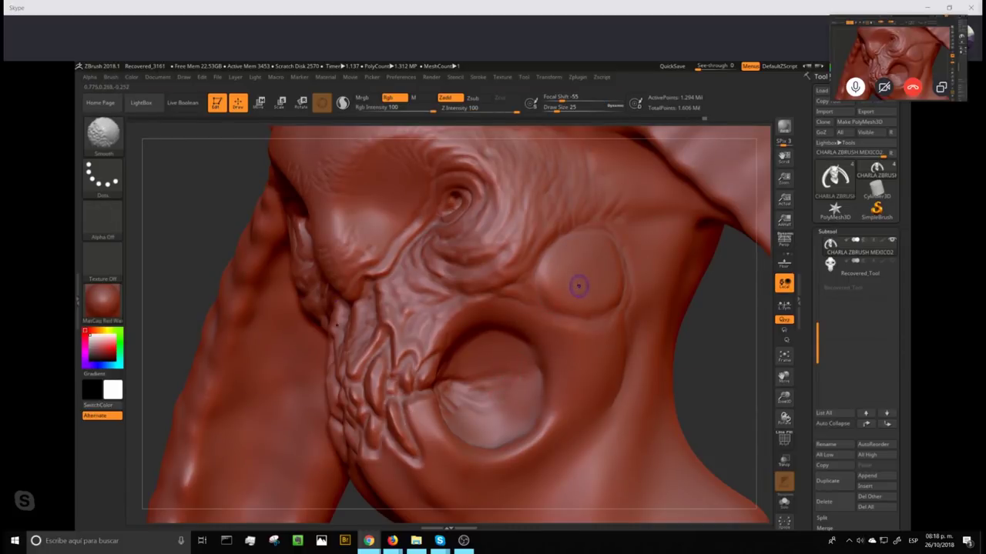
key("ctrl")
mouse_move(595, 245)
left_mouse_down("ctrl")
mouse_move(571, 240)
mouse_move(558, 251)
mouse_move(539, 297)
mouse_move(589, 319)
mouse_move(612, 305)
mouse_move(621, 279)
mouse_move(608, 244)
mouse_move(582, 231)
mouse_move(556, 272)
mouse_move(577, 299)
mouse_move(574, 258)
mouse_move(590, 301)
mouse_move(607, 253)
mouse_move(612, 297)
mouse_move(605, 255)
left_mouse_up("ctrl")
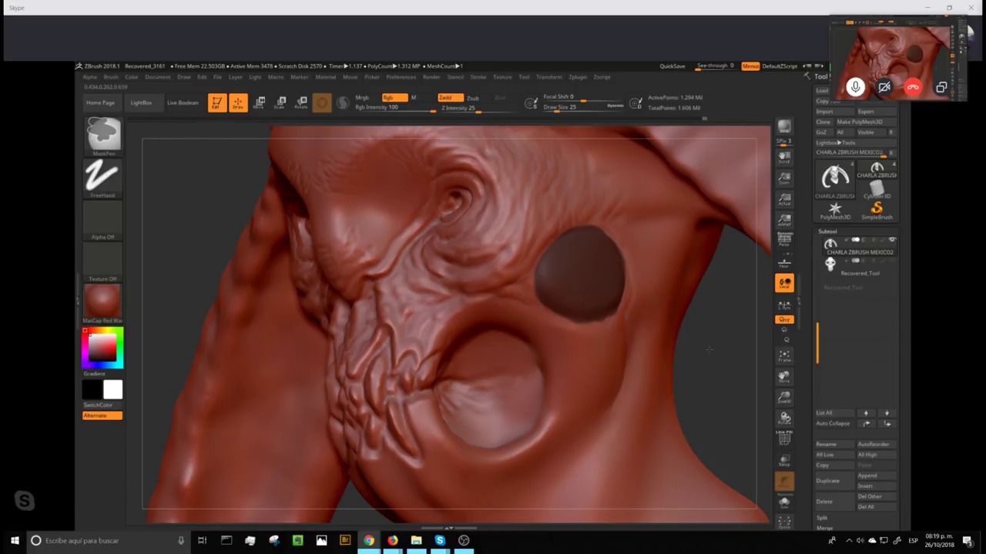
key("ctrl+i")
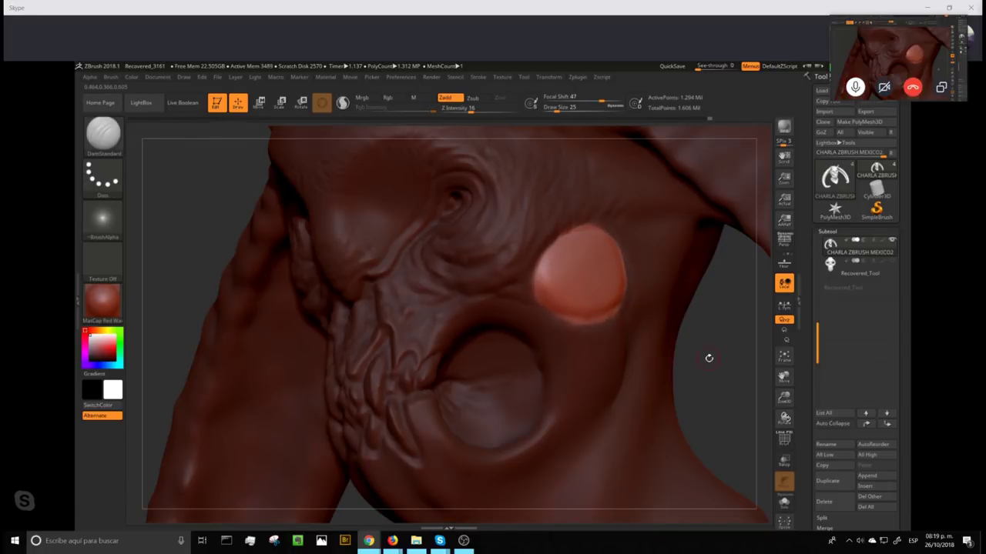
- Pull the unmasked rounded shape outward into a bulge with the Move brush at draw size 108
mouse_move(709, 357)
left_mouse_down()
mouse_move(723, 359)
mouse_move(693, 355)
left_mouse_up()
key("b")
key("m")
key("v")
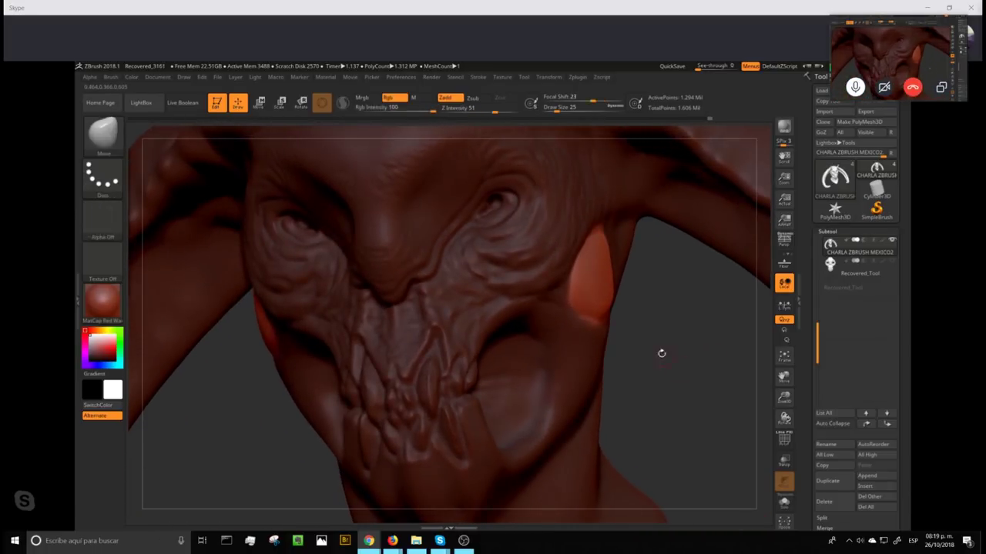
left_click_drag(556, 108, 578, 109)
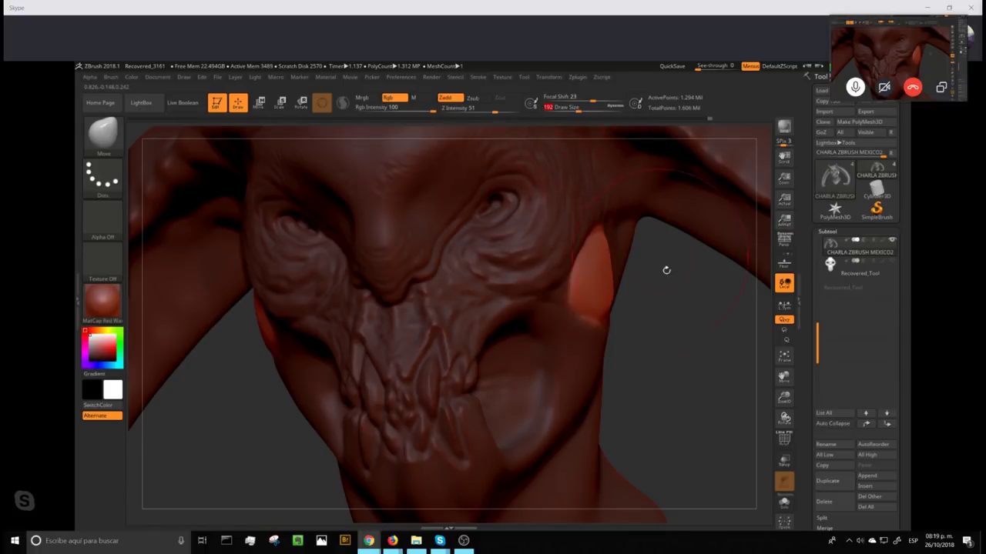
left_click_drag(669, 286, 686, 293)
left_click_drag(580, 110, 576, 110)
left_click_drag(600, 268, 609, 278)
left_click_drag(579, 110, 568, 109)
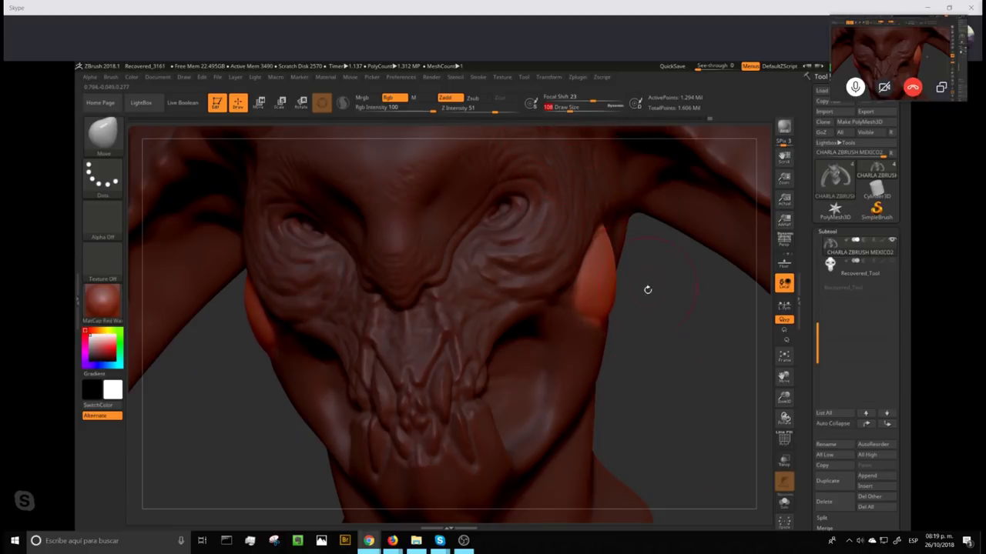
mouse_move(612, 278)
left_mouse_down()
mouse_move(621, 276)
mouse_move(611, 293)
mouse_move(612, 258)
left_mouse_up()
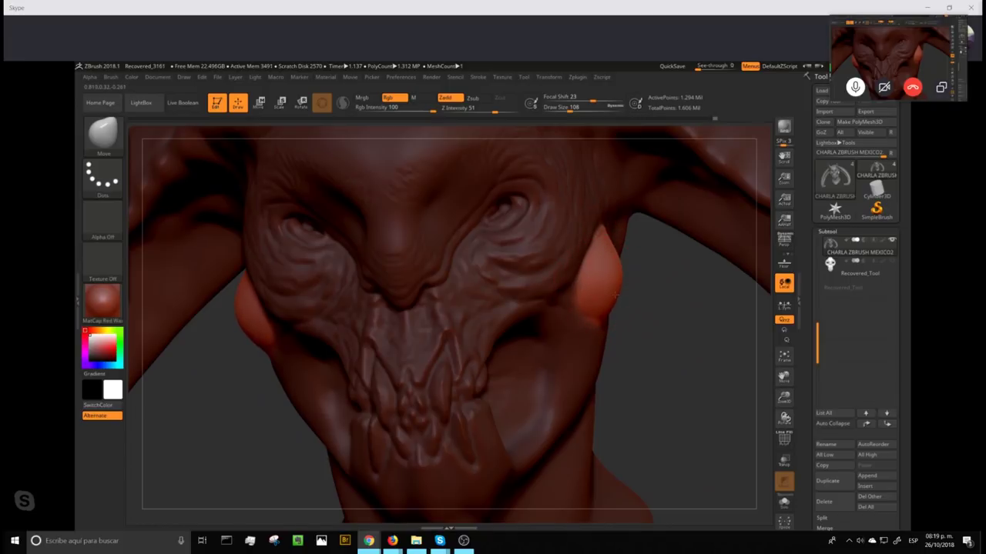
- Round out and smooth the bulge from several angles, clear the mask and remesh the sculpt
left_click_drag(651, 312, 628, 254)
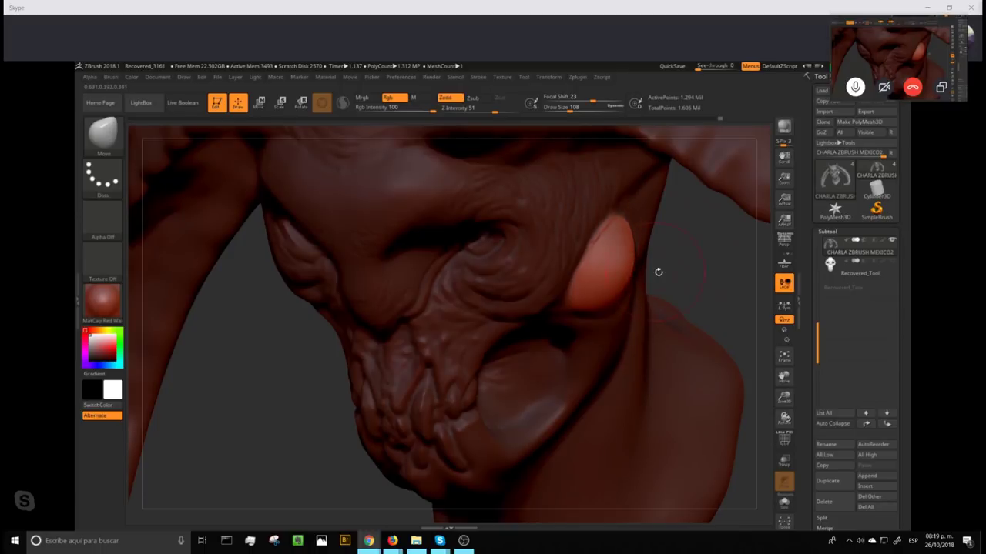
mouse_move(691, 263)
left_mouse_down()
mouse_move(689, 244)
mouse_move(690, 264)
left_mouse_up()
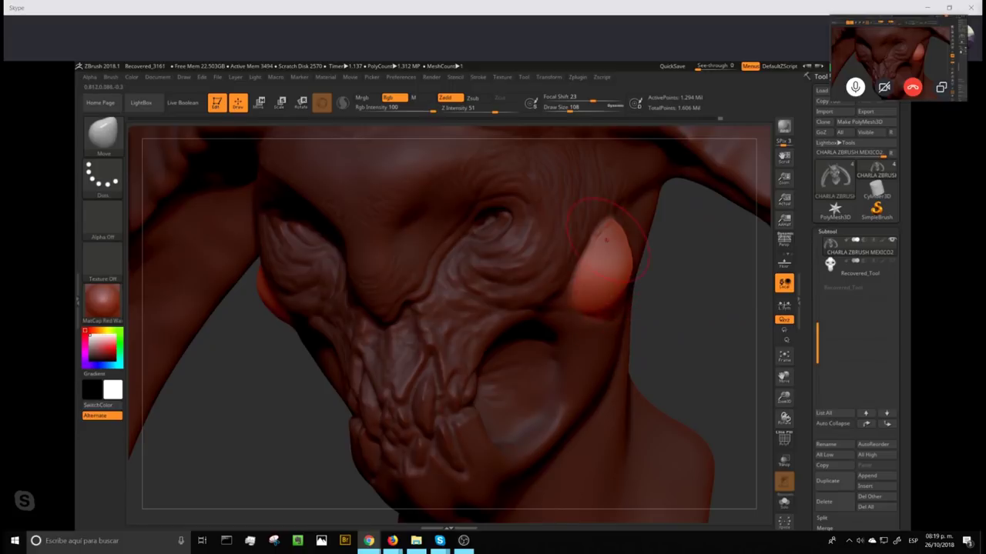
left_click_drag(693, 308, 635, 300)
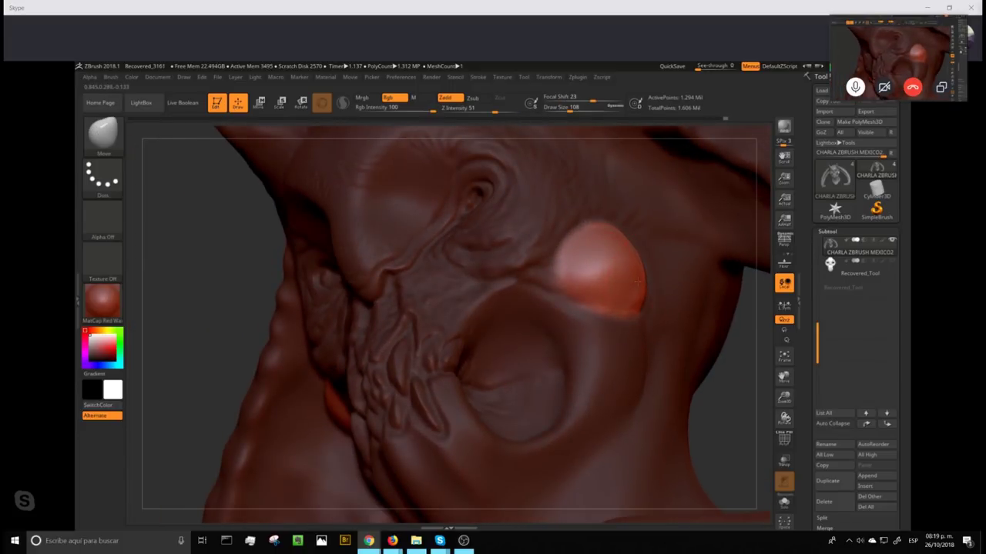
left_click_drag(735, 371, 703, 322)
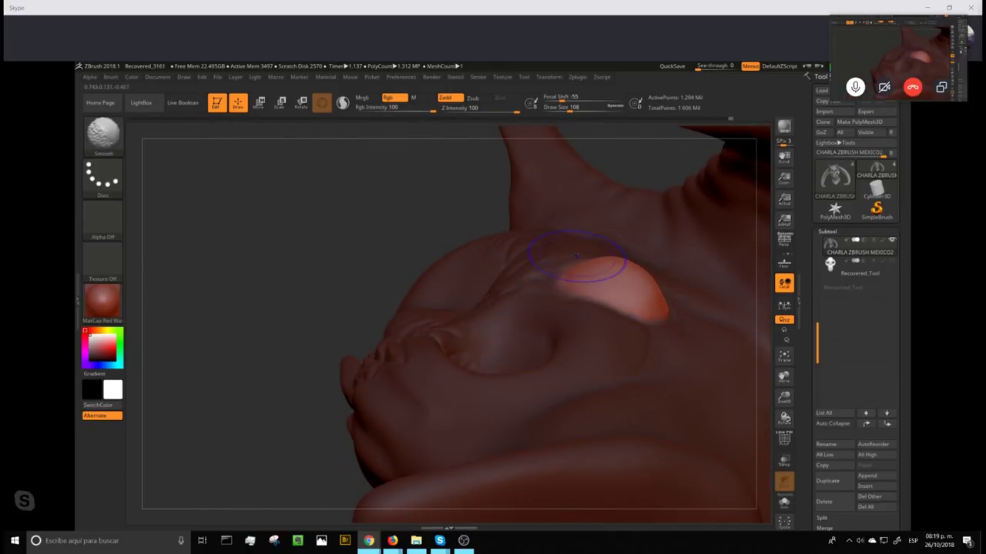
mouse_move(403, 253)
left_mouse_down()
mouse_move(681, 241)
mouse_move(619, 222)
left_mouse_up()
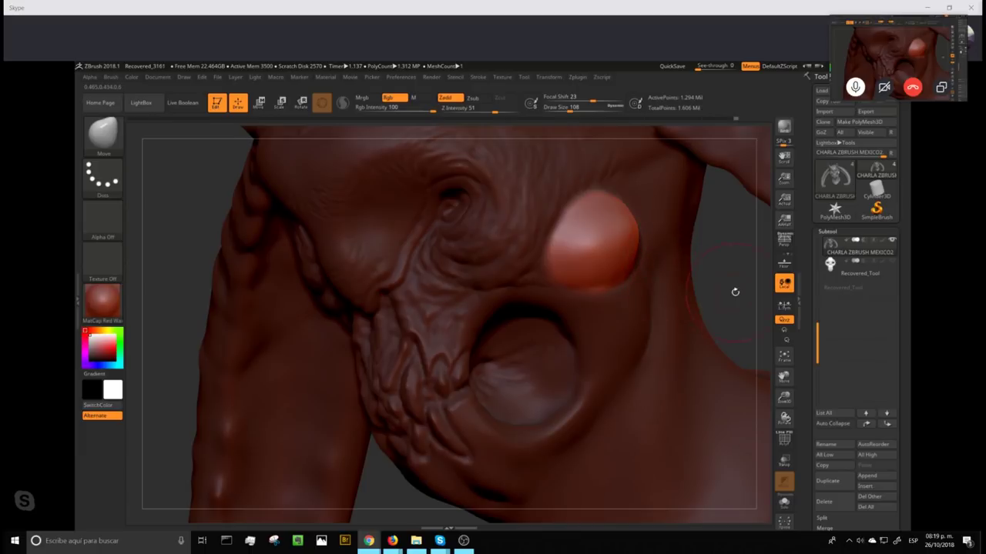
left_click_drag(729, 248, 732, 313, "ctrl")
mouse_move(734, 249)
left_mouse_down("ctrl")
mouse_move(734, 306)
mouse_move(732, 256)
mouse_move(700, 351)
mouse_move(753, 196)
mouse_move(678, 254)
mouse_move(605, 411)
mouse_move(629, 267)
mouse_move(700, 246)
mouse_move(700, 282)
mouse_move(646, 204)
left_mouse_up("ctrl")
left_click_drag(661, 249, 663, 353, "alt")
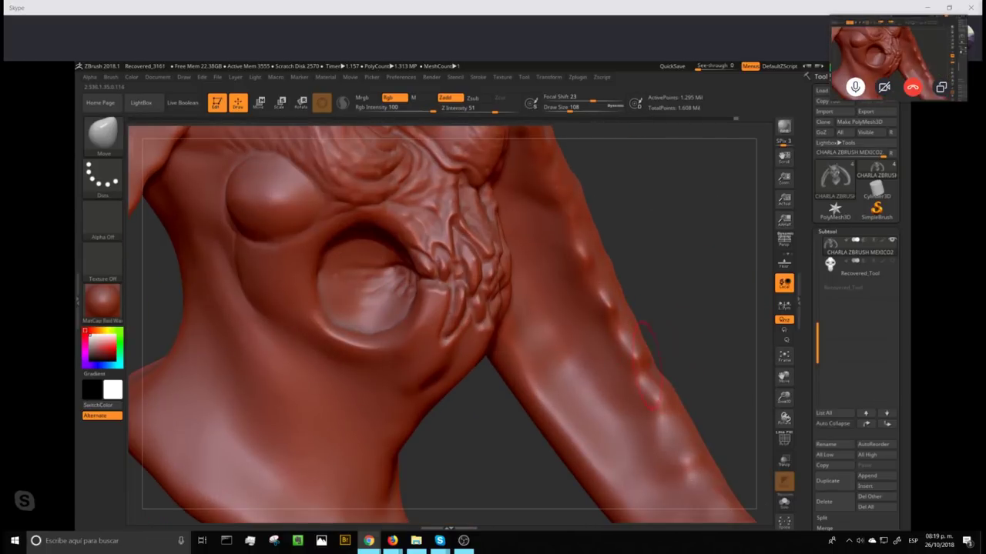
left_click_drag(507, 459, 588, 389)
left_click_drag(606, 418, 654, 462, "alt")
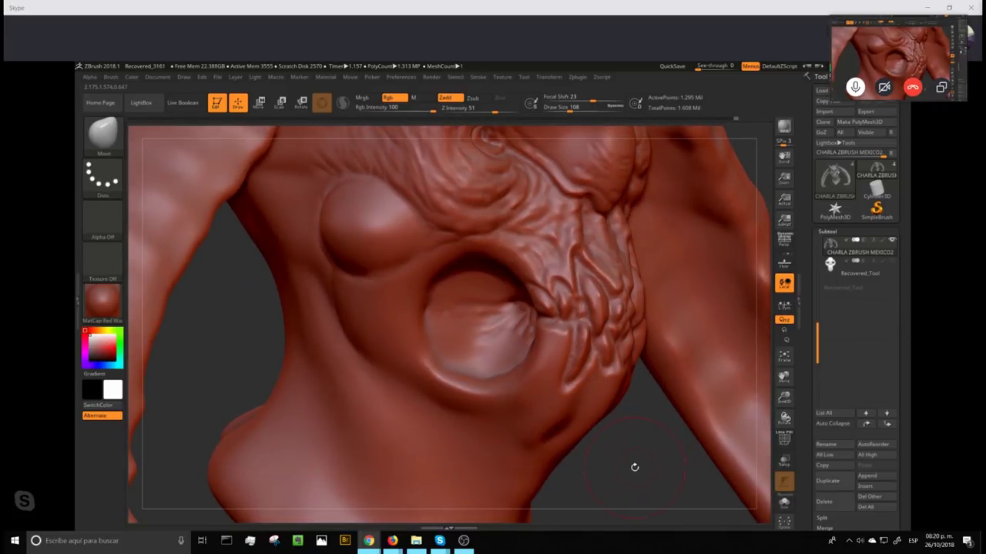
key("b")
key("s")
key("t")
key("b")
key("c")
key("b")
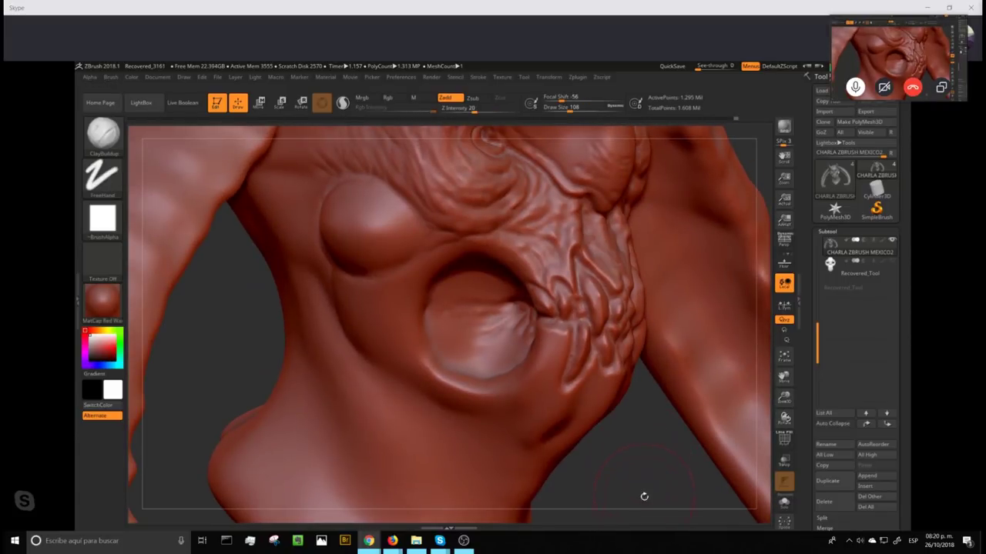
left_click_drag(569, 112, 555, 108)
left_click_drag(561, 98, 565, 99)
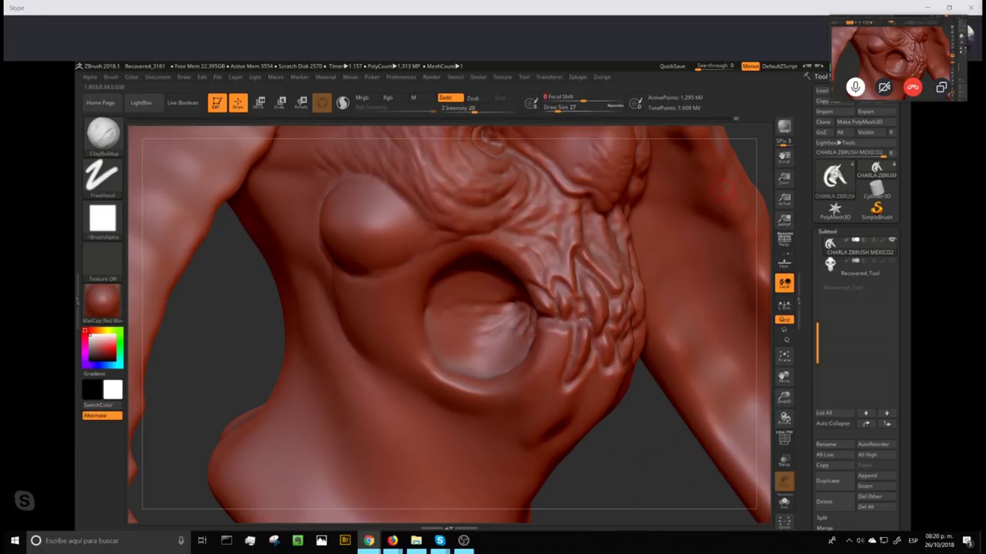
- Accentuate the wrinkles and folds around the eye and cheek with the Standard brush at Z intensity 13 and draw size 20
mouse_move(762, 157)
left_mouse_down()
mouse_move(761, 238)
mouse_move(755, 196)
mouse_move(693, 154)
left_mouse_up()
key("b")
key("s")
key("t")
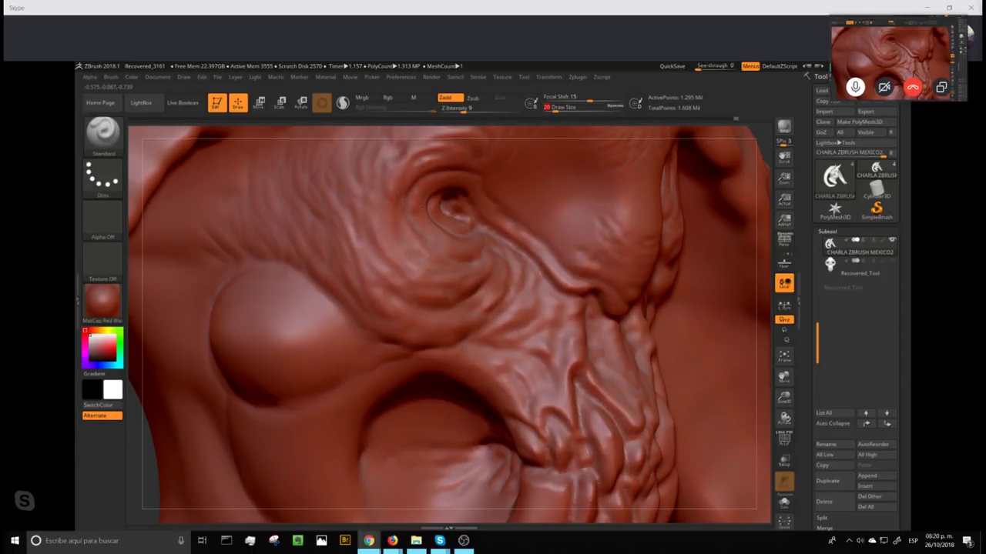
left_click_drag(463, 110, 475, 110)
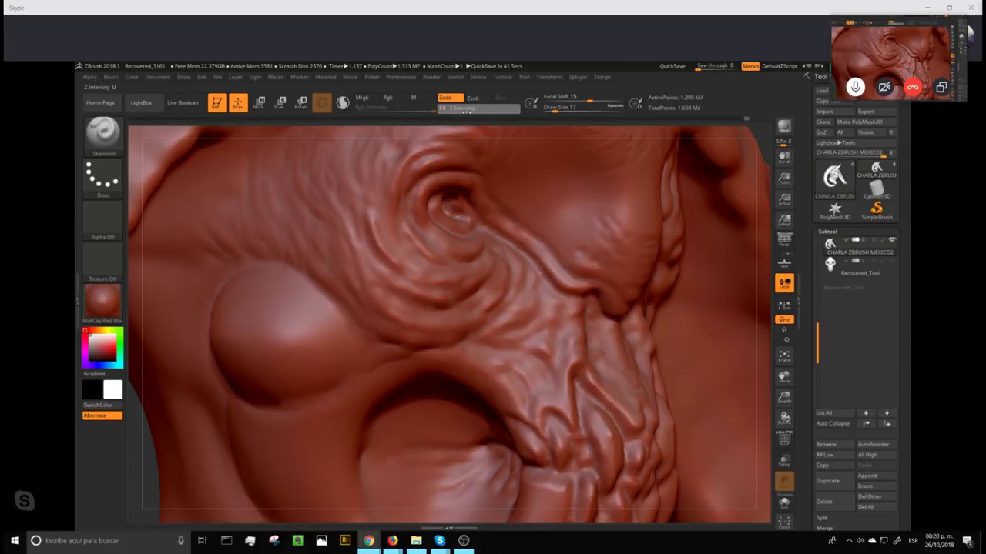
left_click(560, 109)
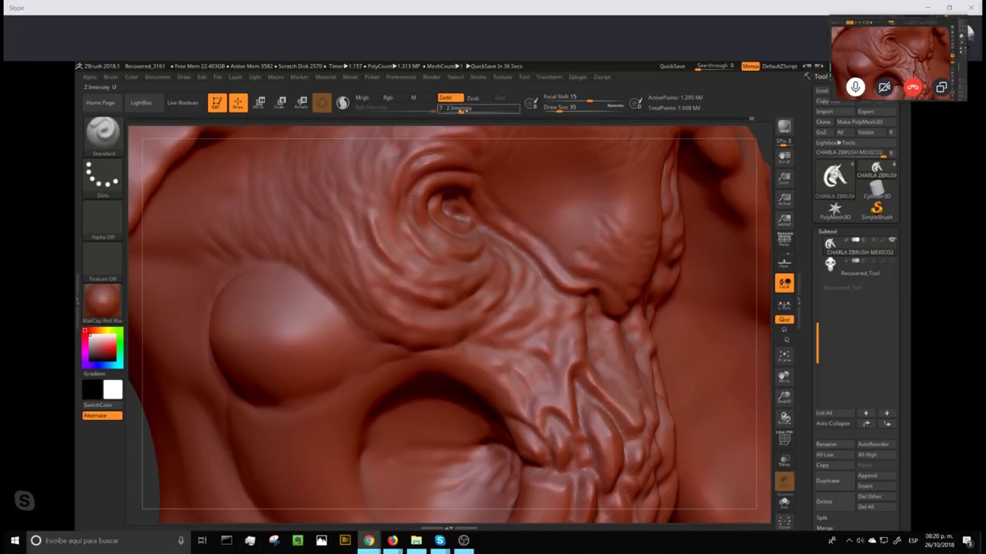
left_click(468, 110)
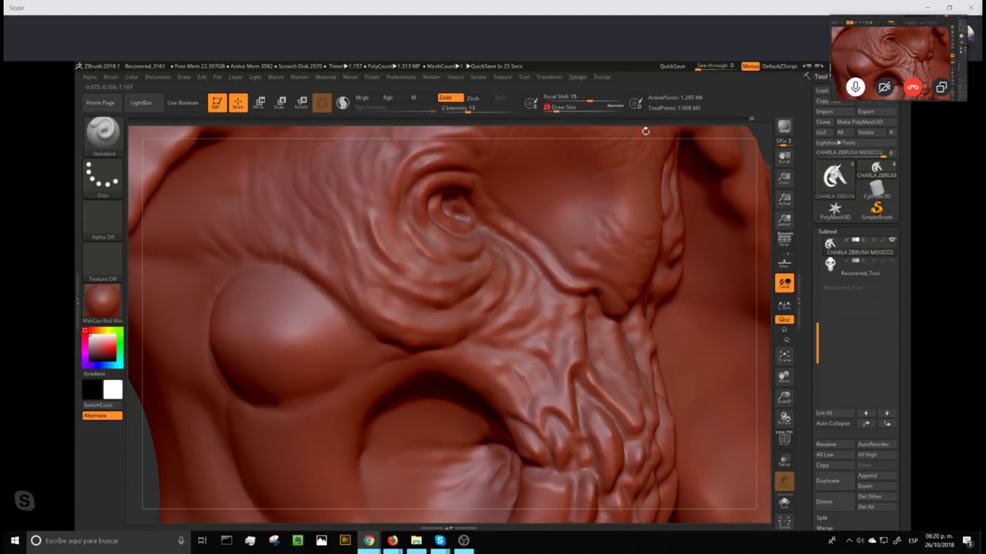
left_click_drag(646, 131, 623, 135)
left_click(555, 108)
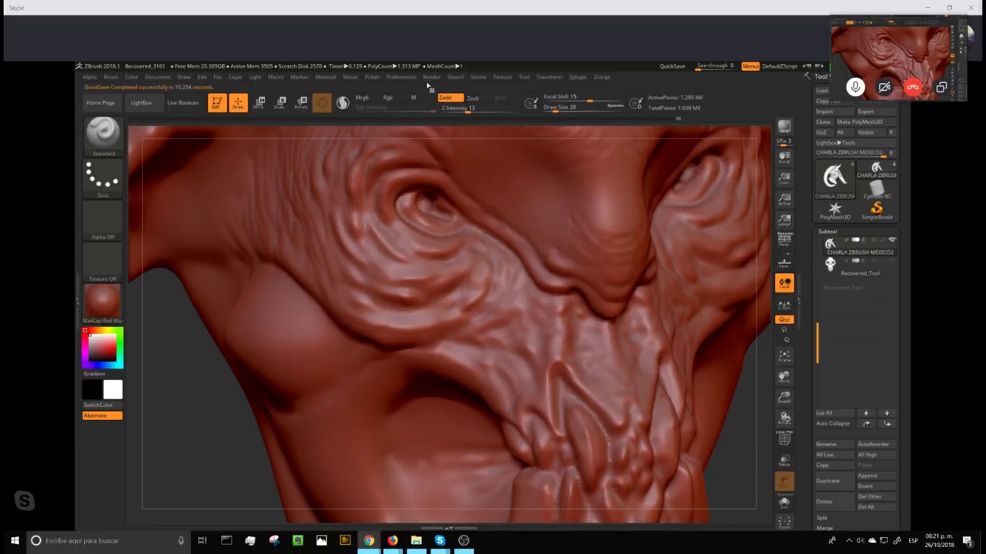
- Save the sculpt as a ZTool, replacing the existing CHARLA ZBRUSH MEXICO.ZTL on the Desktop
left_click(402, 78)
left_click(427, 359)
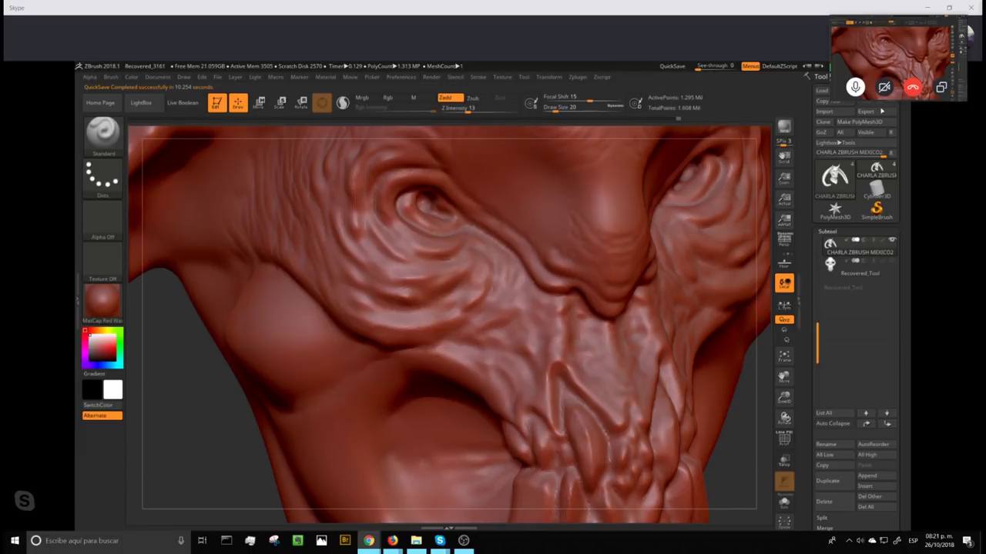
left_click(871, 91)
left_click(835, 498)
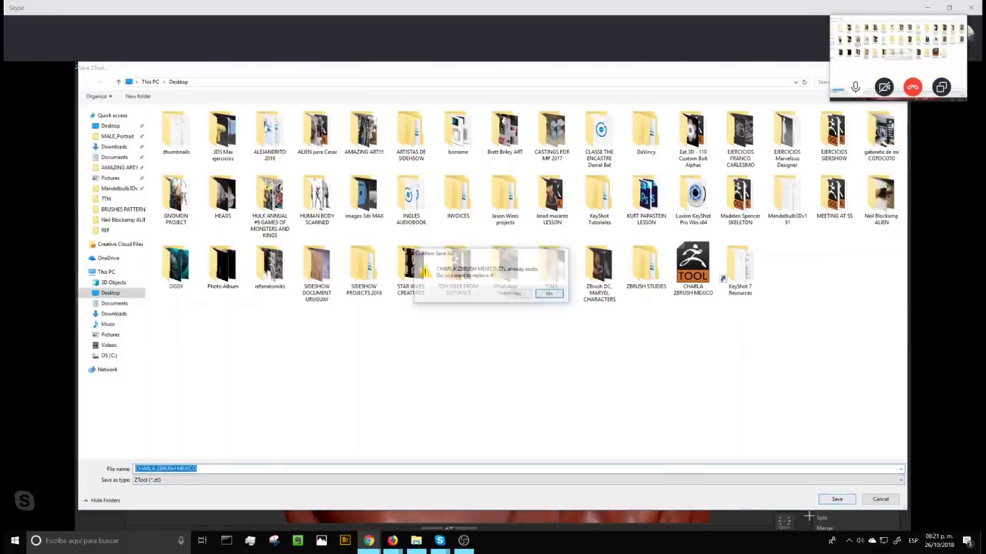
left_click(524, 297)
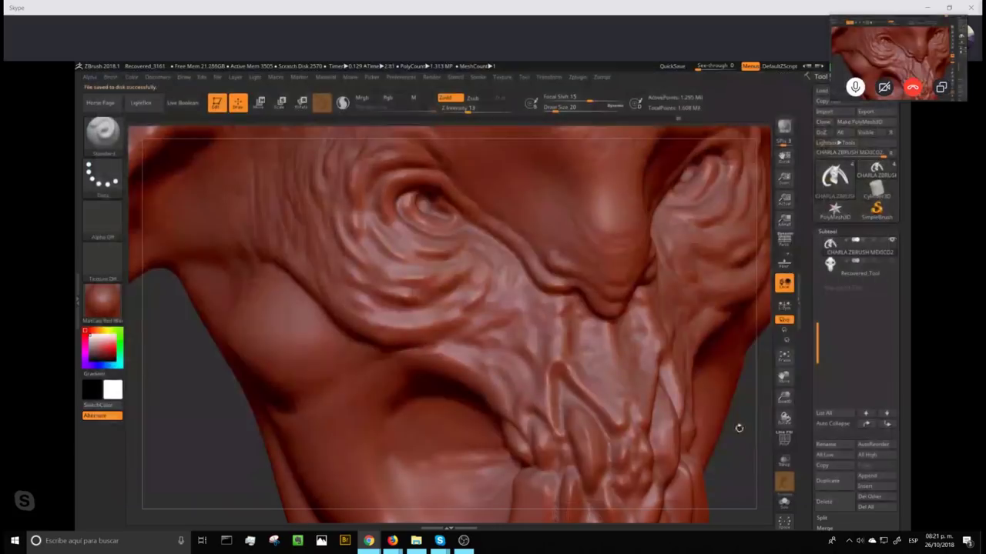
- Push the jaw underside and throat upward from the side with the Move brush at draw size 311
left_click(786, 359)
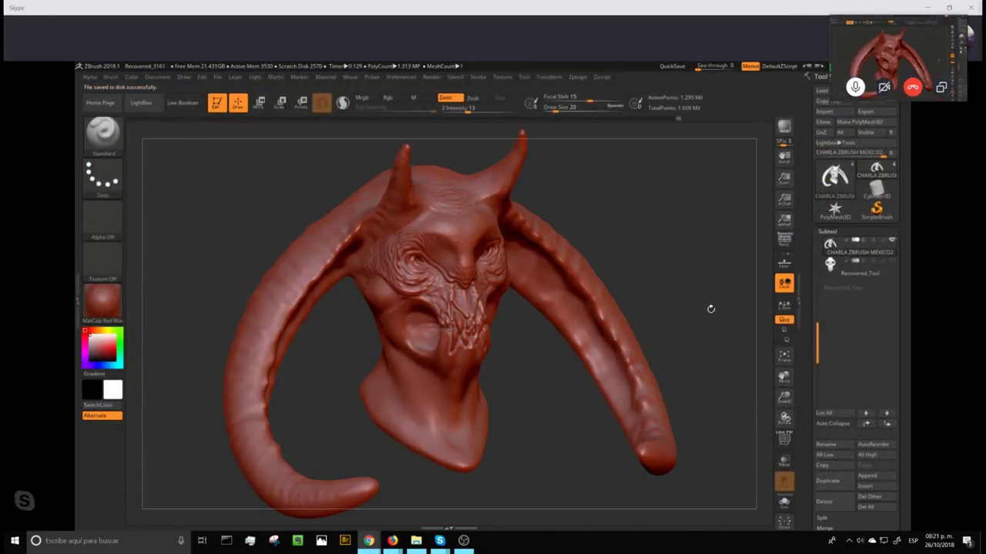
left_click_drag(711, 308, 709, 350)
key("b")
key("m")
key("v")
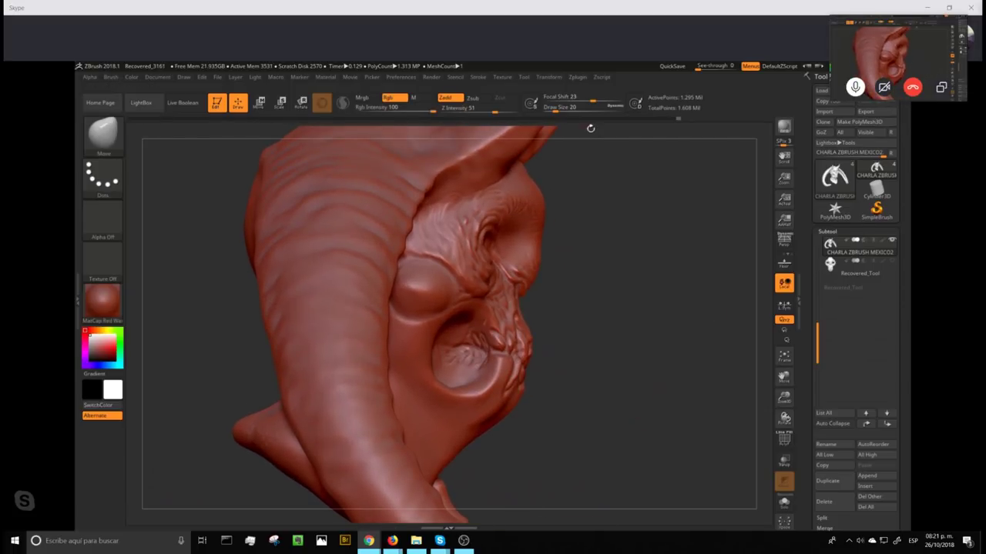
left_click_drag(579, 108, 588, 108)
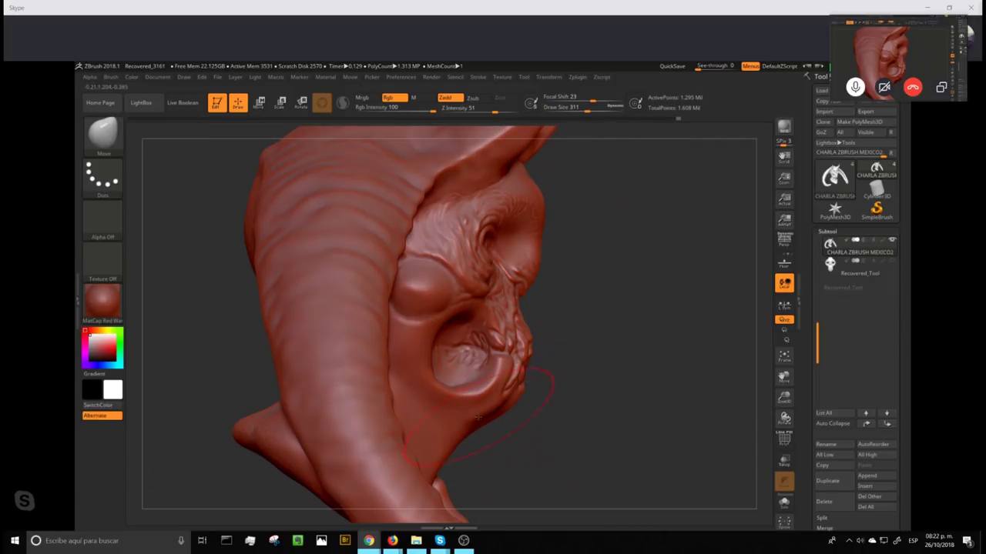
mouse_move(506, 401)
left_mouse_down()
mouse_move(499, 391)
mouse_move(515, 385)
mouse_move(504, 394)
left_mouse_up()
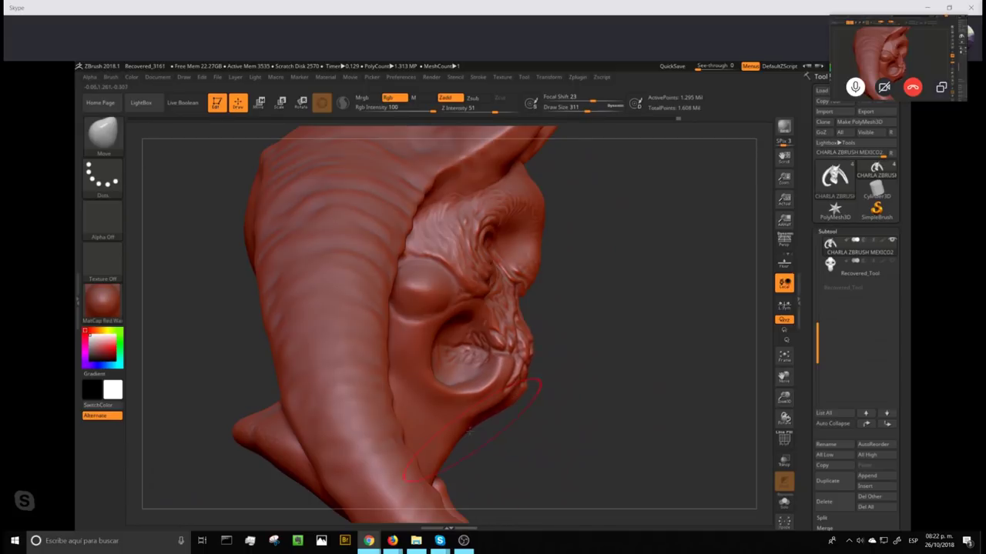
mouse_move(447, 452)
left_mouse_down()
mouse_move(440, 447)
mouse_move(492, 397)
mouse_move(378, 485)
mouse_move(431, 462)
mouse_move(438, 445)
left_mouse_up()
- Nudge the sides of the head at the temples outward from the front at draw size 311
mouse_move(597, 396)
left_mouse_down()
mouse_move(605, 372)
mouse_move(586, 376)
mouse_move(608, 425)
mouse_move(601, 407)
left_mouse_up()
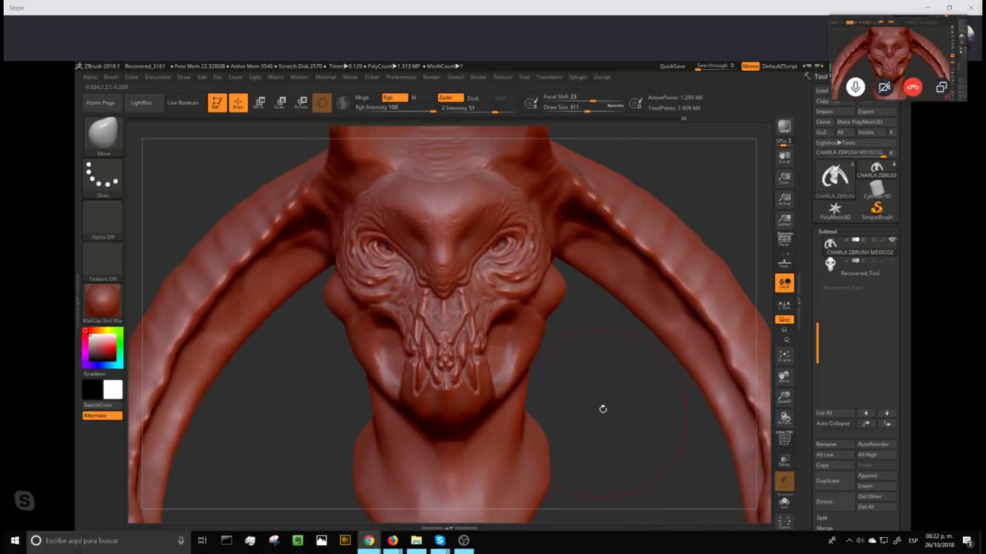
left_click_drag(343, 223, 336, 221)
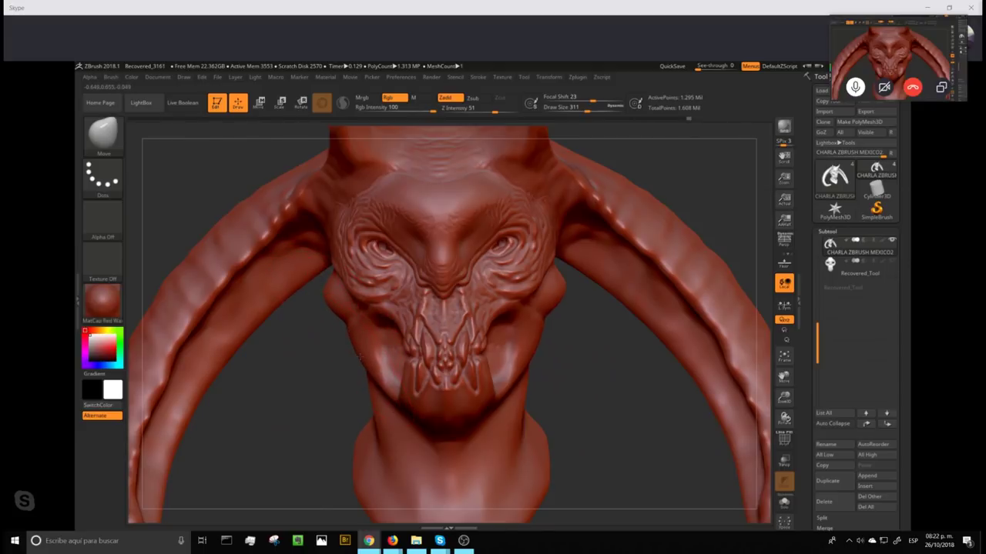
mouse_move(613, 440)
right_mouse_down("ctrl")
mouse_move(600, 382)
mouse_move(633, 313)
right_mouse_up("ctrl")
left_click_drag(631, 314, 585, 288)
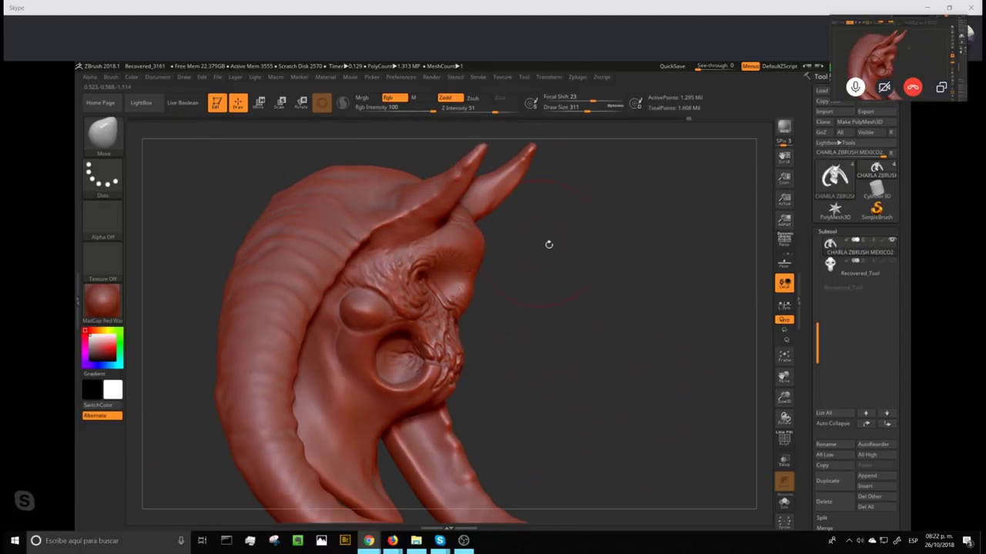
- Carve a crease along the upper inner rim of the cheek hollow with the DamStandard brush at draw size 33 and Z intensity 16
left_click_drag(616, 237, 690, 258)
right_click_drag(690, 257, 647, 185, "ctrl")
left_click_drag(647, 184, 670, 279)
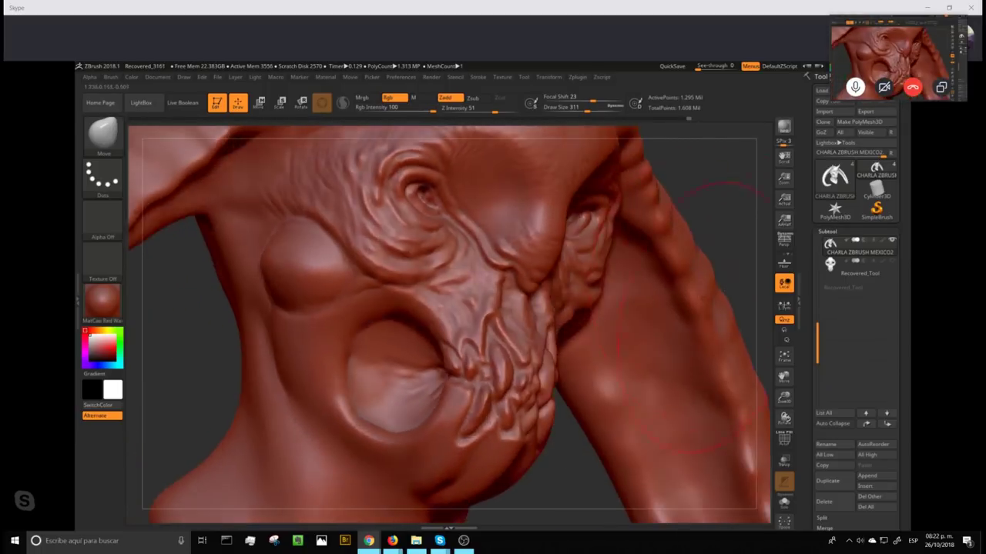
mouse_move(590, 100)
left_mouse_down()
mouse_move(605, 101)
mouse_move(566, 109)
left_mouse_up()
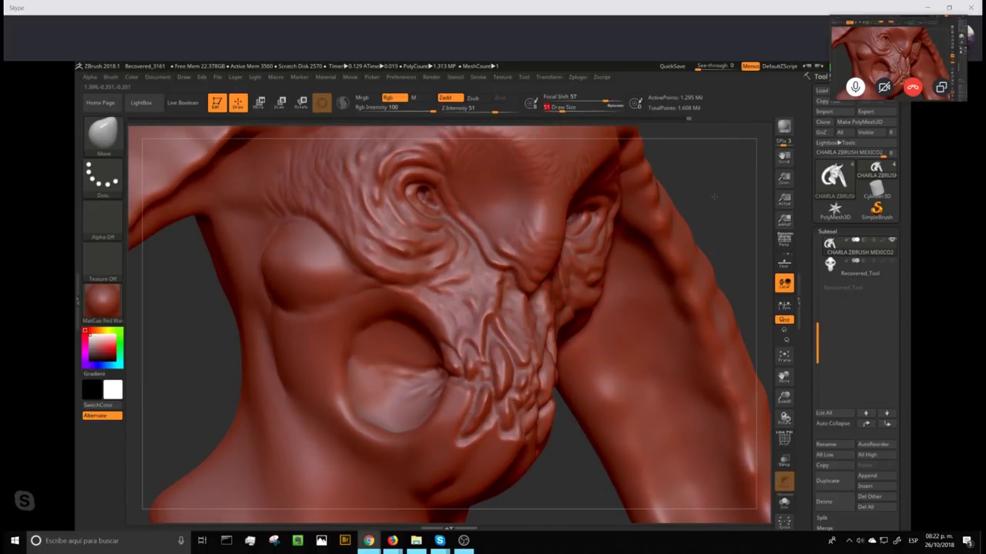
mouse_move(712, 197)
left_mouse_down("alt")
mouse_move(723, 207)
mouse_move(726, 189)
mouse_move(696, 235)
left_mouse_up("alt")
key("b")
key("d")
key("s")
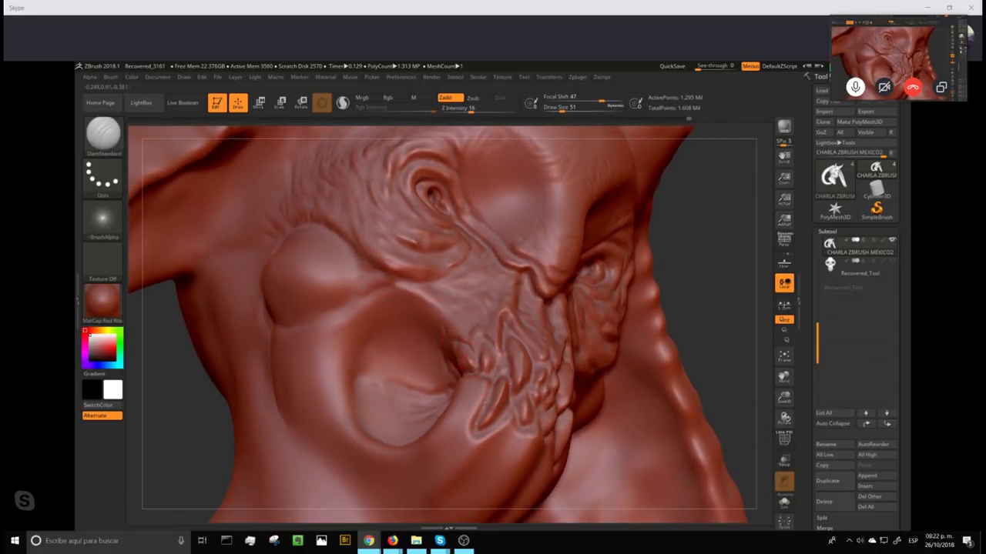
left_click_drag(562, 111, 559, 108)
mouse_move(431, 322)
left_mouse_down()
mouse_move(393, 286)
mouse_move(442, 323)
mouse_move(460, 370)
left_mouse_up()
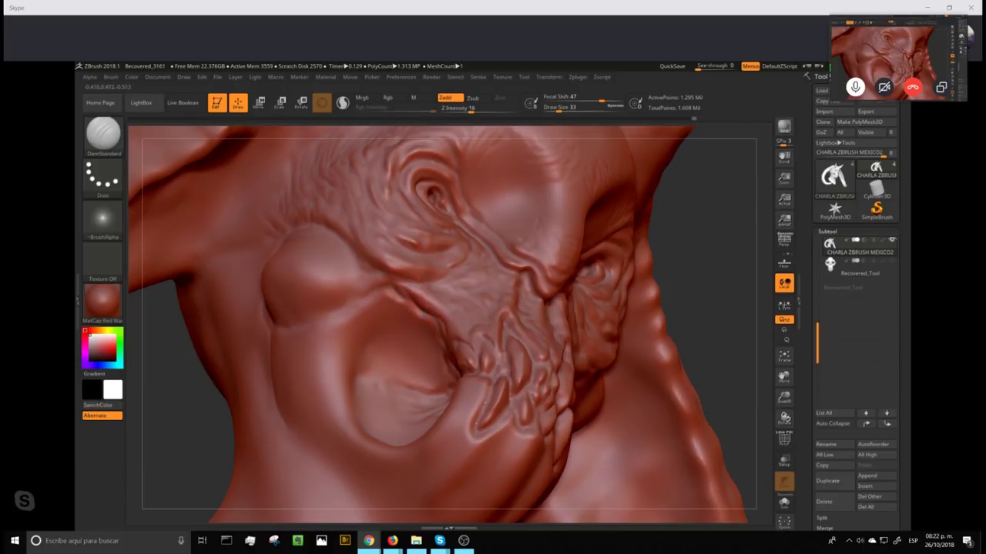
- Deepen the folds between the cheek hollow and the round bulge with DamStandard at Z intensity 14, and remesh the head with DynaMesh
left_click_drag(467, 108, 469, 109)
mouse_move(384, 291)
left_mouse_down()
mouse_move(426, 326)
mouse_move(445, 360)
left_mouse_up()
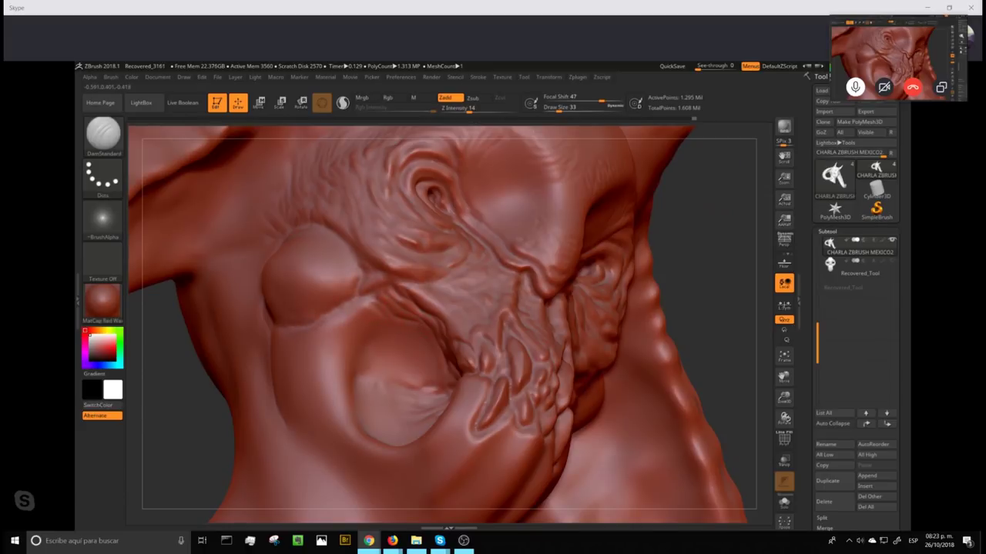
left_click_drag(399, 287, 422, 278)
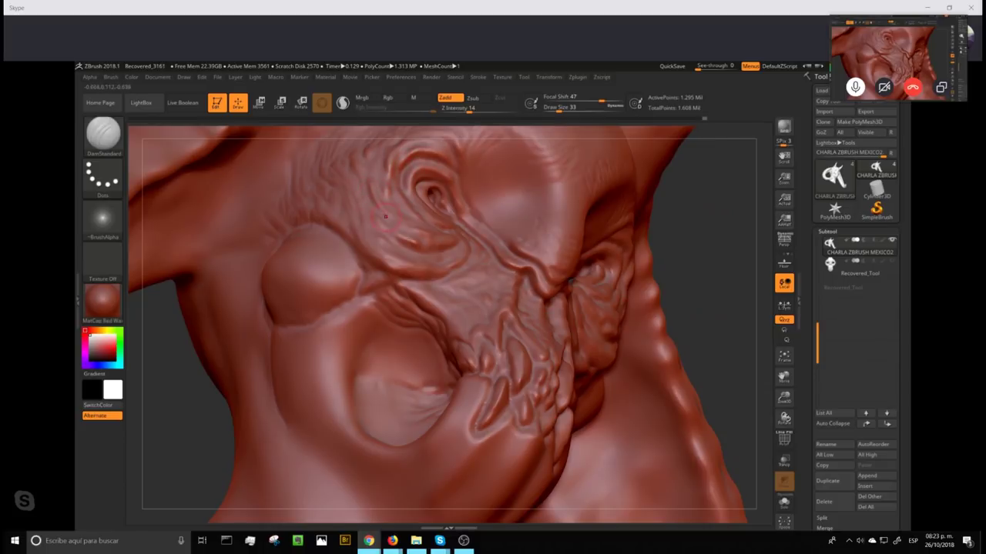
left_click_drag(724, 248, 724, 316, "ctrl")
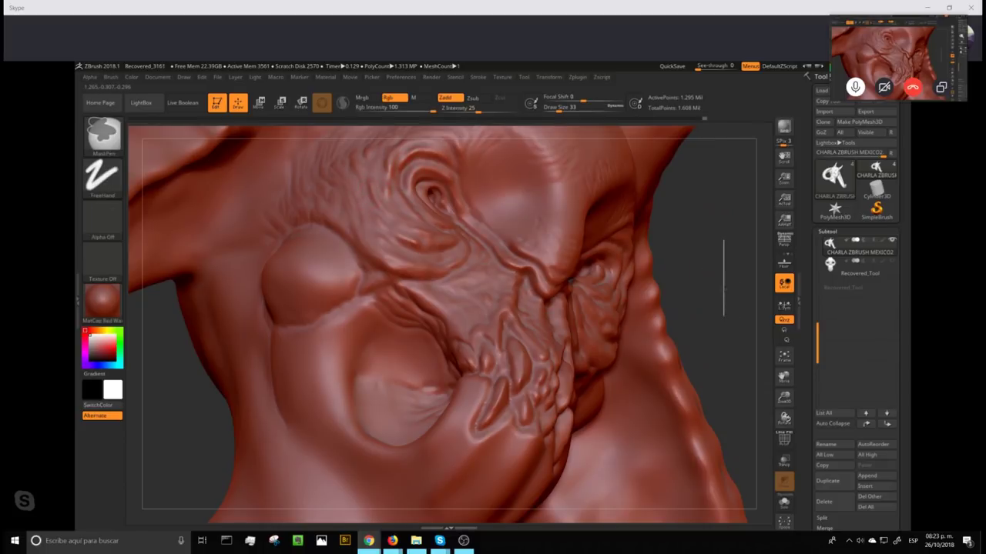
mouse_move(693, 198)
left_mouse_down("alt")
mouse_move(695, 238)
mouse_move(709, 185)
left_mouse_up("alt")
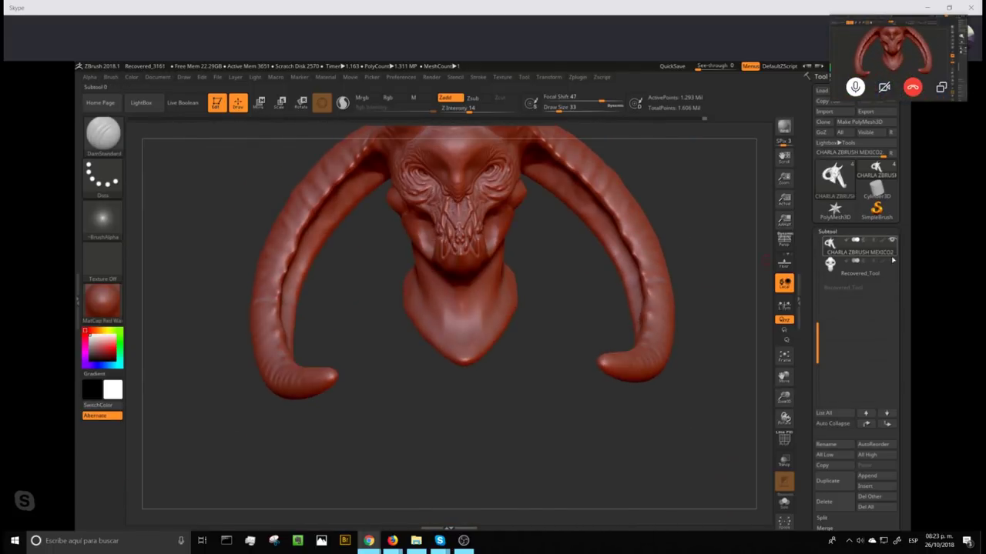
- Show the mask subtool over the face, make it active and rotate it slightly with the gizmo from the side
left_click(893, 261)
mouse_move(698, 289)
left_mouse_down()
mouse_move(727, 285)
mouse_move(698, 285)
mouse_move(700, 308)
left_mouse_up()
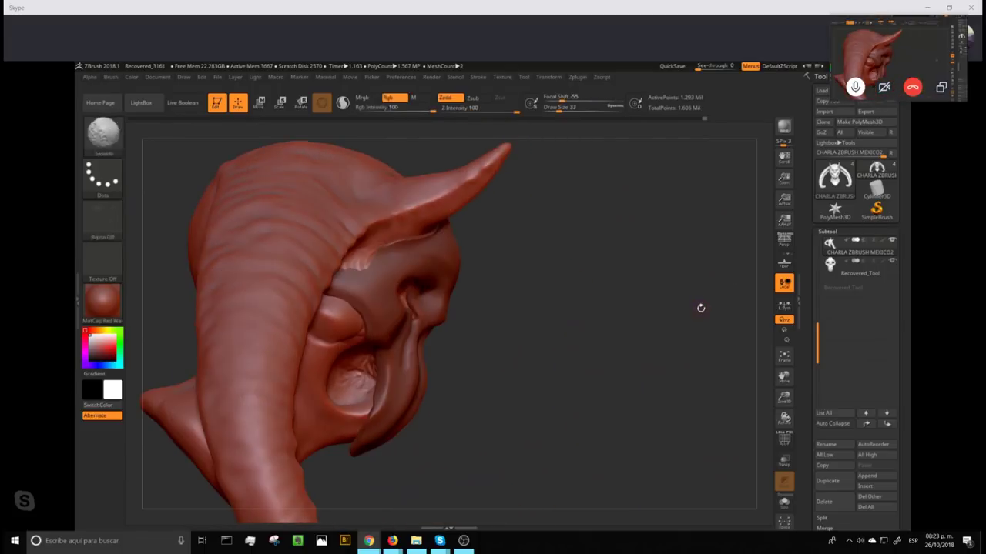
left_click(259, 103)
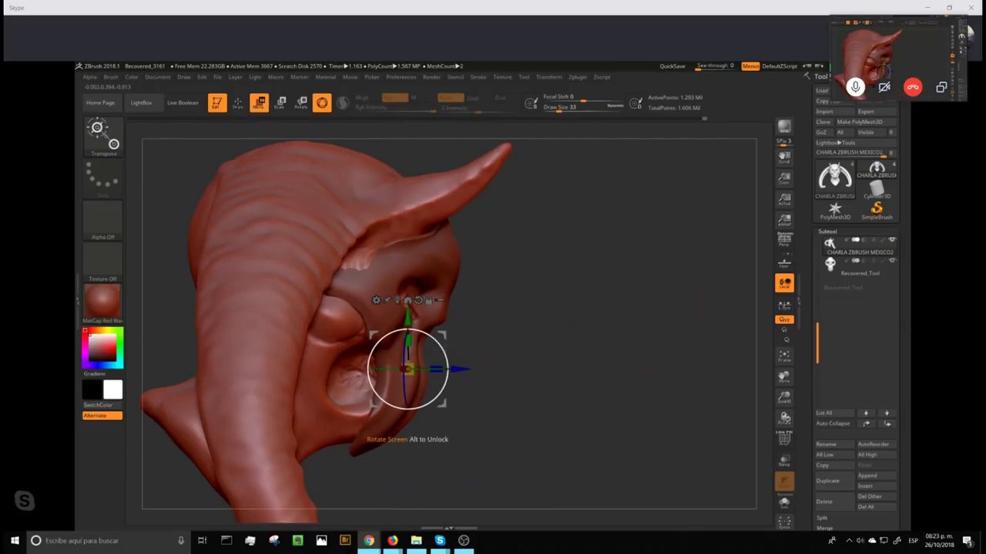
left_click_drag(442, 349, 458, 396, "alt")
key("ctrl+z")
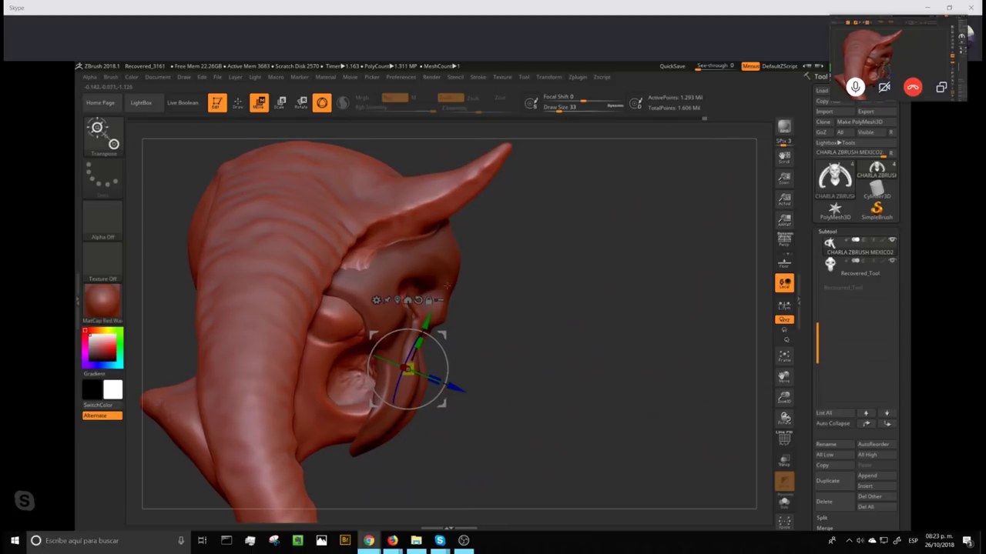
left_click(416, 300, "alt")
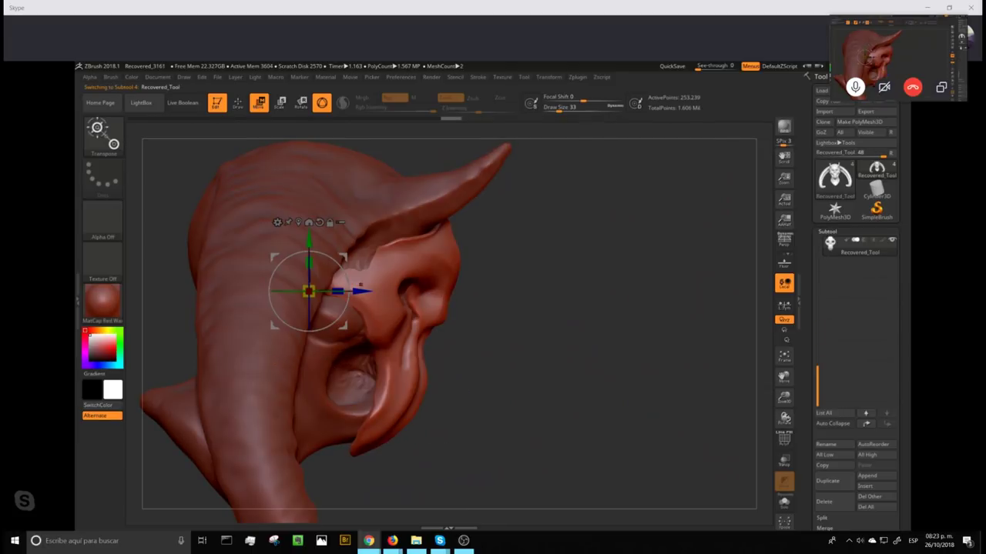
left_click_drag(348, 274, 358, 314, "alt")
mouse_move(659, 297)
left_mouse_down()
mouse_move(619, 295)
mouse_move(648, 276)
mouse_move(605, 285)
mouse_move(656, 277)
mouse_move(647, 271)
mouse_move(667, 249)
left_mouse_up()
key("q")
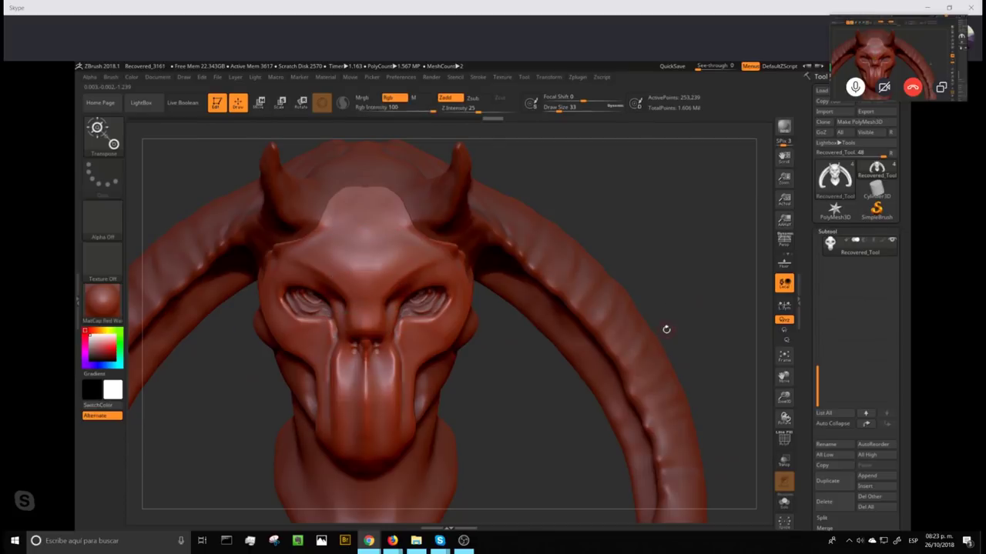
- Adjust the mask's forehead edge from the front with the Move brush at draw size 207 and smooth the forehead
key("b")
key("m")
key("v")
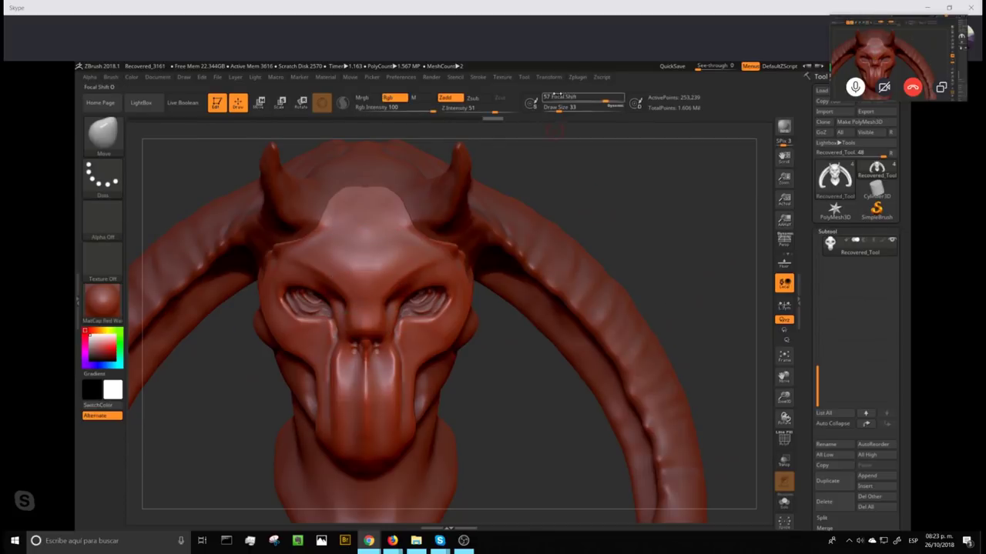
left_click_drag(568, 109, 579, 108)
key("shift")
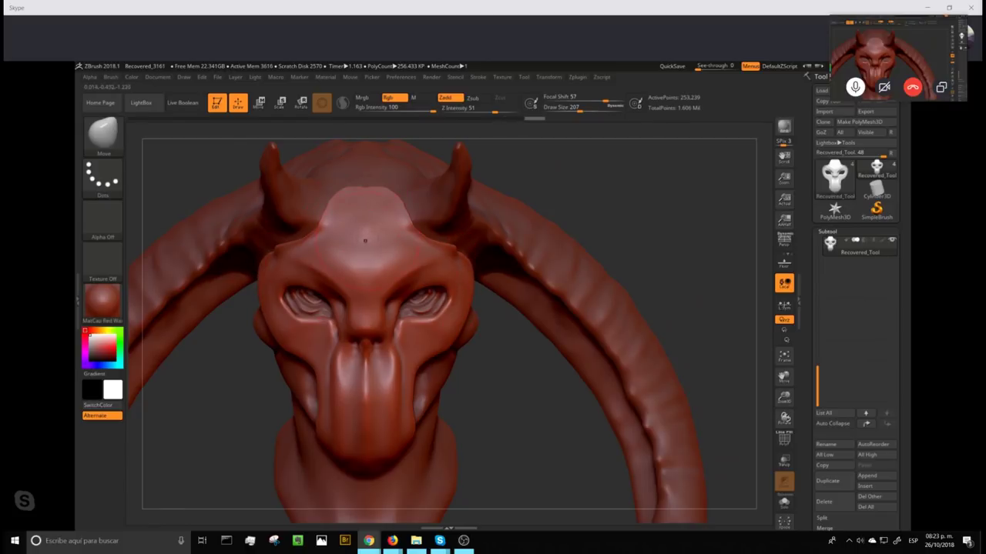
left_click_drag(351, 218, 339, 231, "shift")
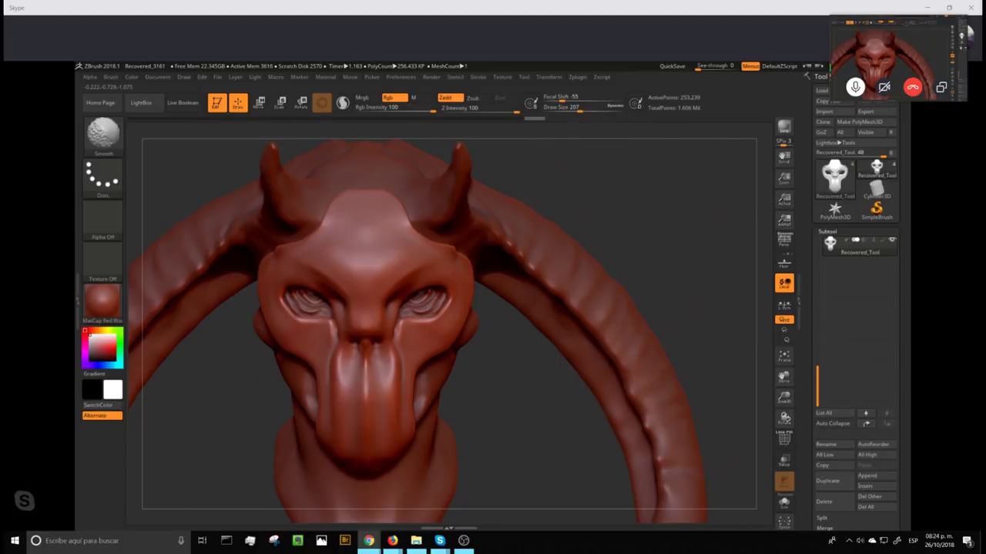
- Reshape the mask's side edge above the round bulge with the Move brush at draw size 172 and focal shift 31
mouse_move(673, 215)
left_mouse_down()
mouse_move(647, 204)
mouse_move(585, 216)
left_mouse_up()
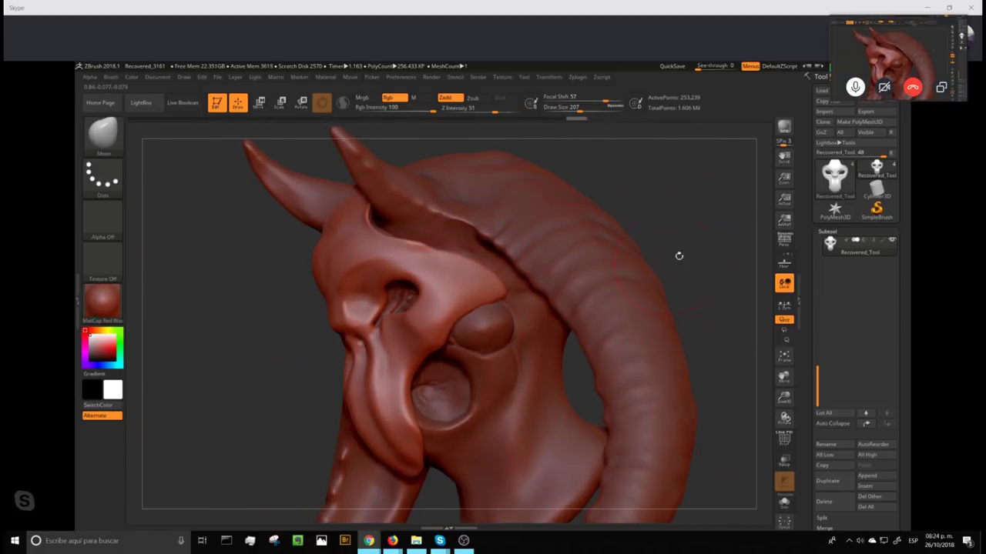
mouse_move(679, 255)
left_mouse_down()
mouse_move(655, 248)
mouse_move(706, 273)
mouse_move(466, 330)
left_mouse_up()
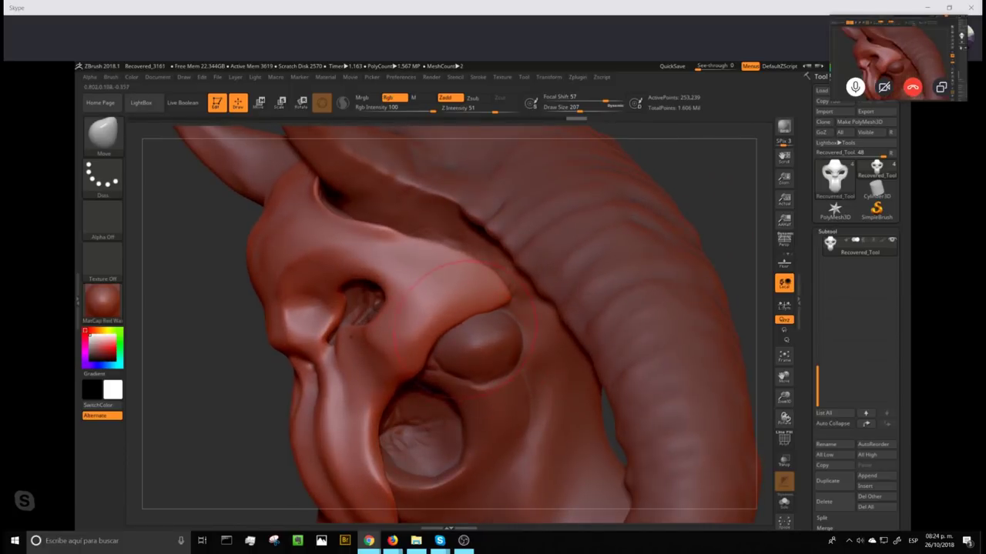
left_click_drag(580, 110, 573, 108)
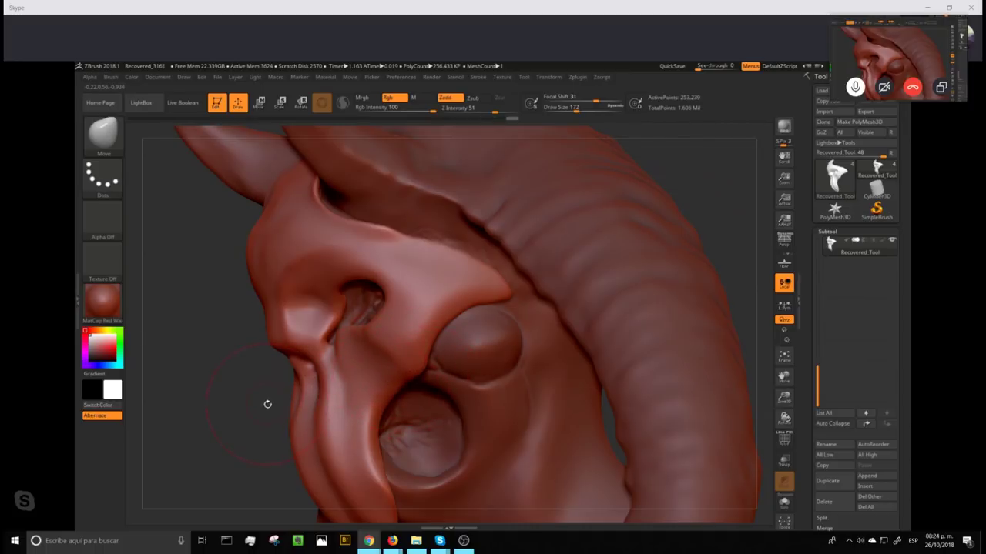
left_click_drag(267, 404, 311, 304, "alt")
mouse_move(524, 283)
left_mouse_down()
mouse_move(594, 275)
mouse_move(627, 236)
mouse_move(623, 292)
left_mouse_up()
key("shift")
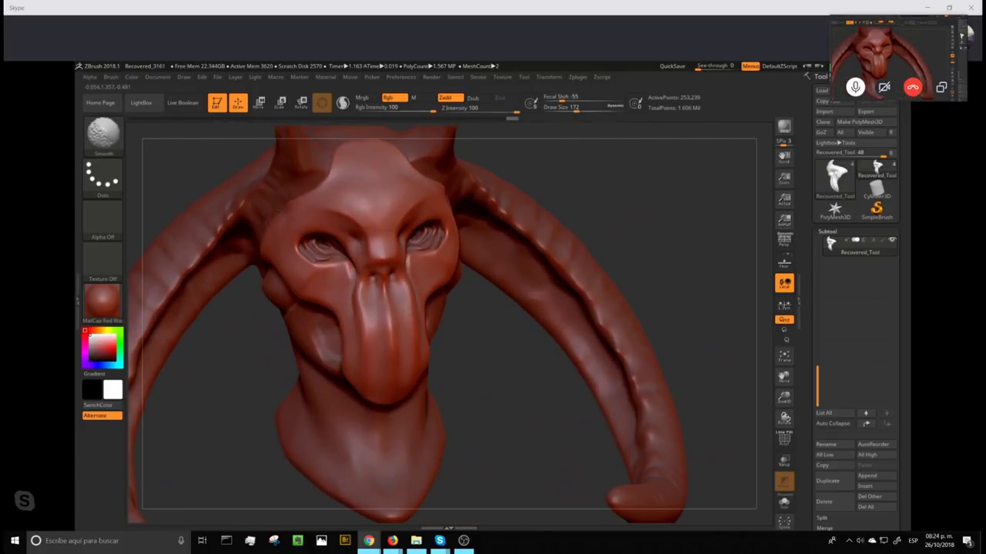
left_click(398, 384, "shift")
- Switch to the head subtool and hide the lower end of the creature's left curved horn with a Lasso selection
left_click_drag(669, 334, 647, 255, "alt")
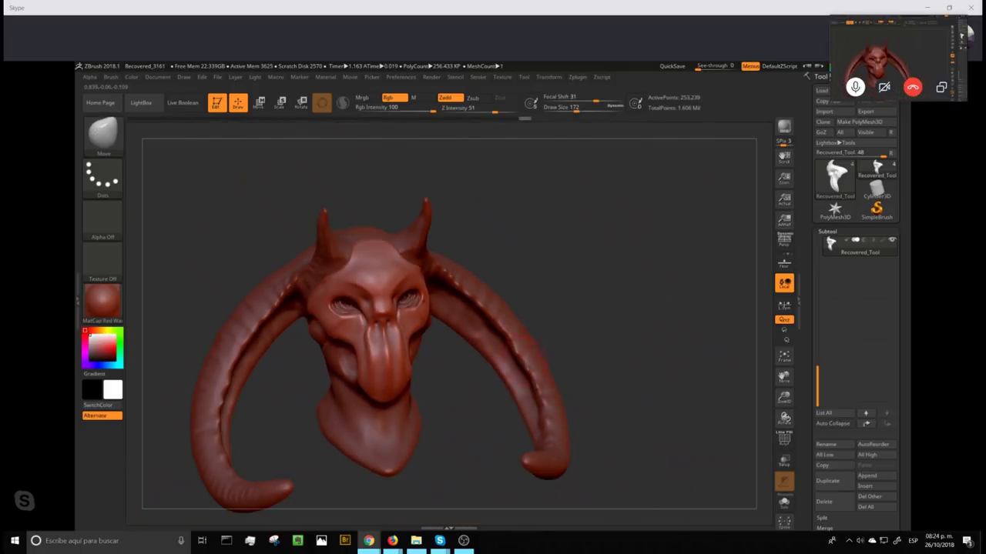
left_click(524, 366, "alt")
left_click_drag(639, 378, 614, 299, "alt")
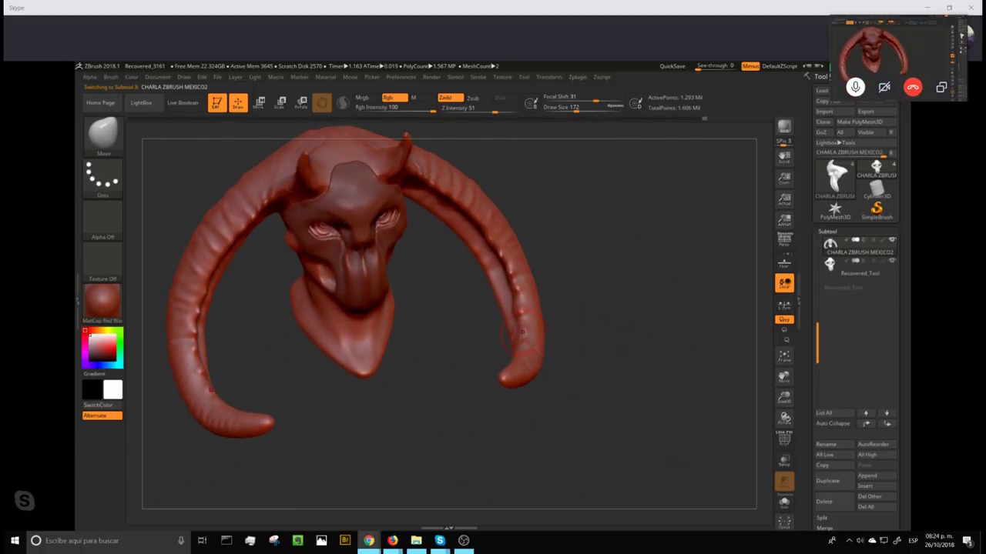
key("ctrl+shift")
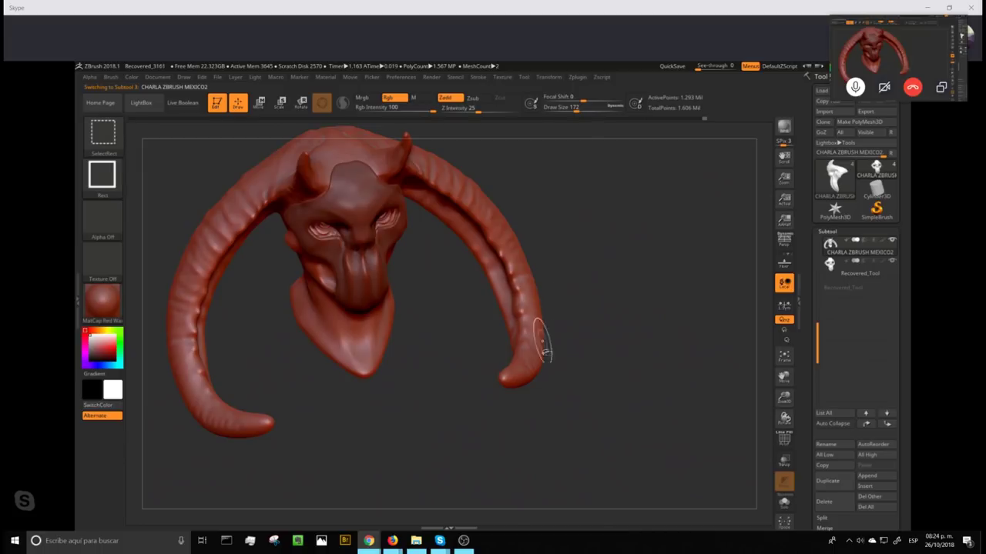
left_click(101, 175)
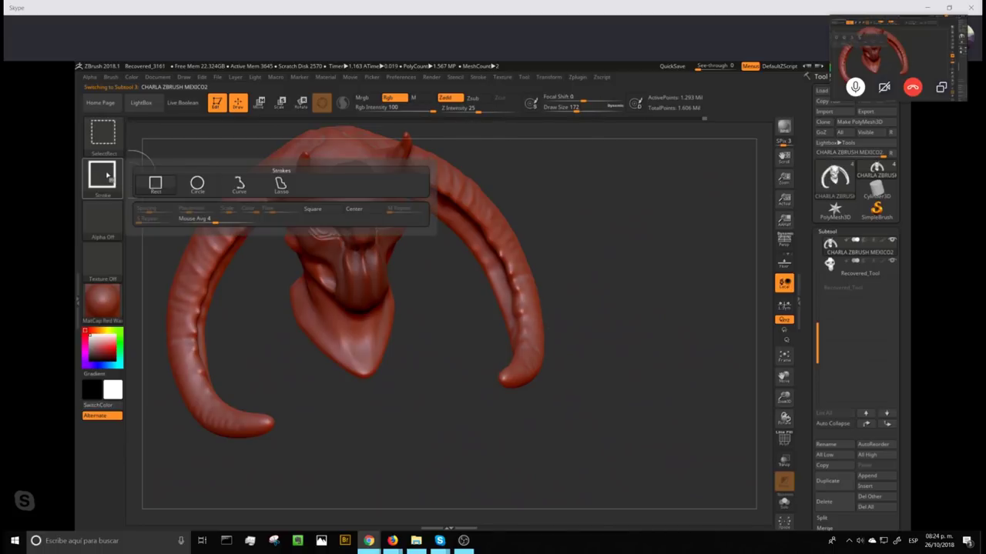
left_click(281, 185)
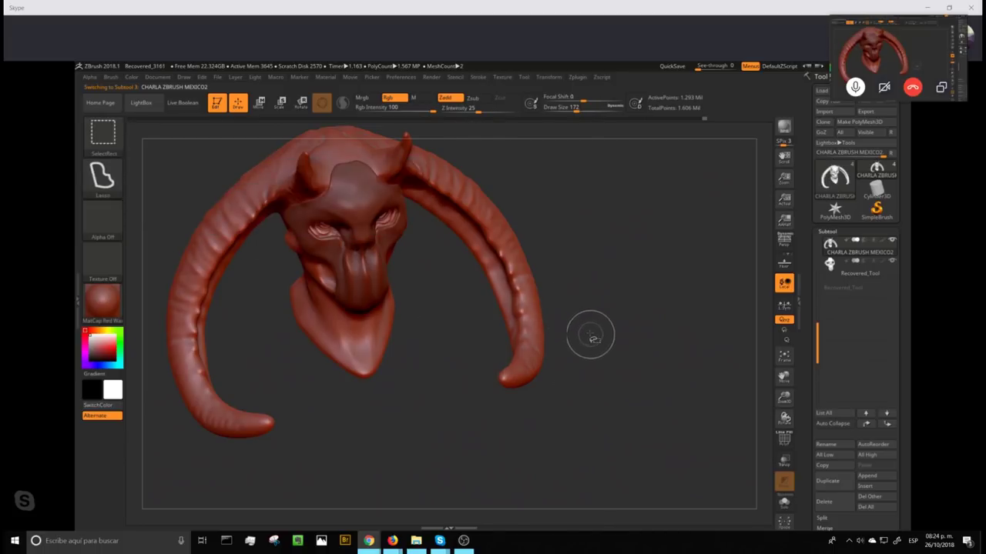
mouse_move(554, 277)
left_mouse_down("ctrl+shift")
mouse_move(649, 447)
mouse_move(662, 377)
left_mouse_up("ctrl+shift")
- Delete the hidden horn end and close the open hole at the cut
left_click_drag(810, 395, 807, 339)
left_click_drag(810, 376, 807, 323)
scroll(809, 316, "down", 4)
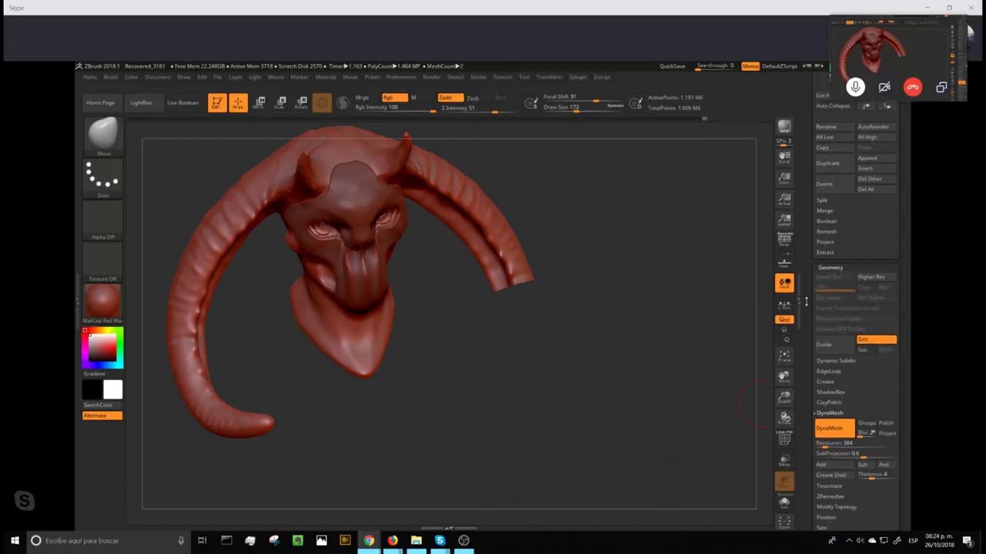
scroll(810, 293, "down", 4)
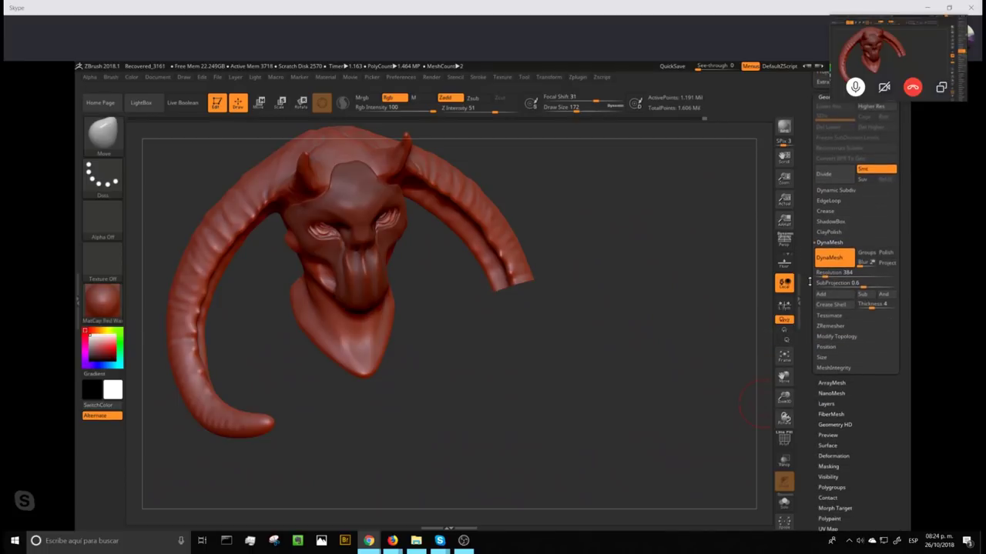
left_click(832, 338)
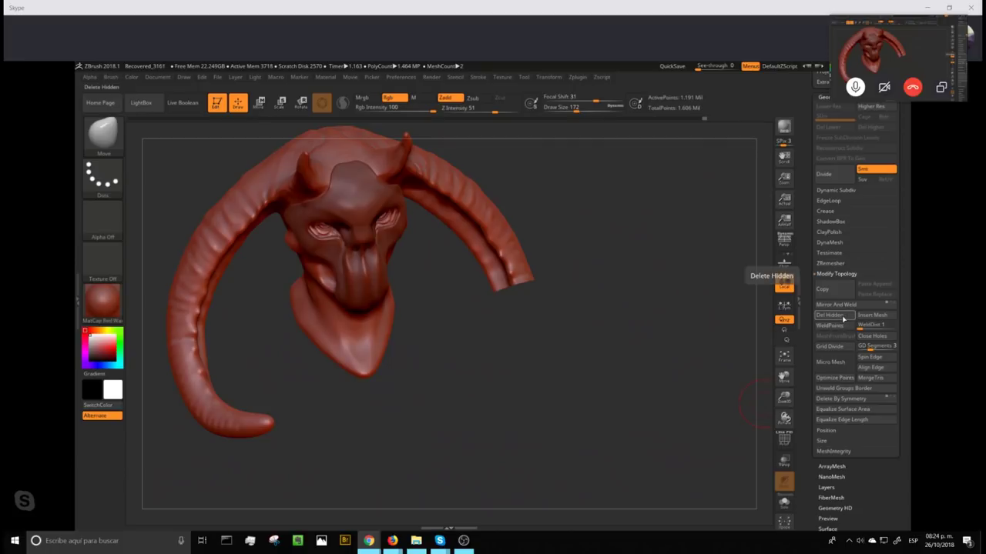
left_click(843, 320)
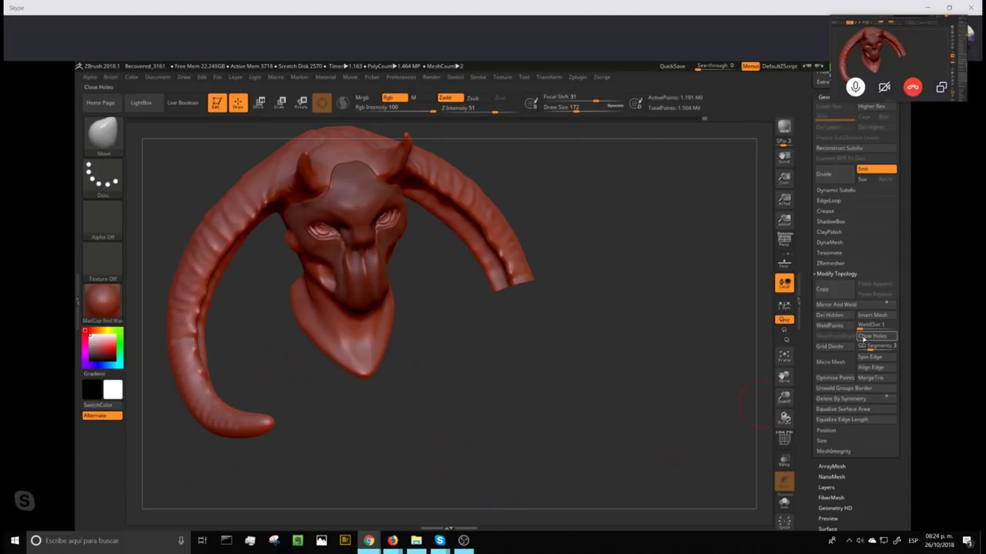
mouse_move(679, 309)
left_mouse_down("alt")
mouse_move(691, 326)
mouse_move(671, 312)
left_mouse_up("alt")
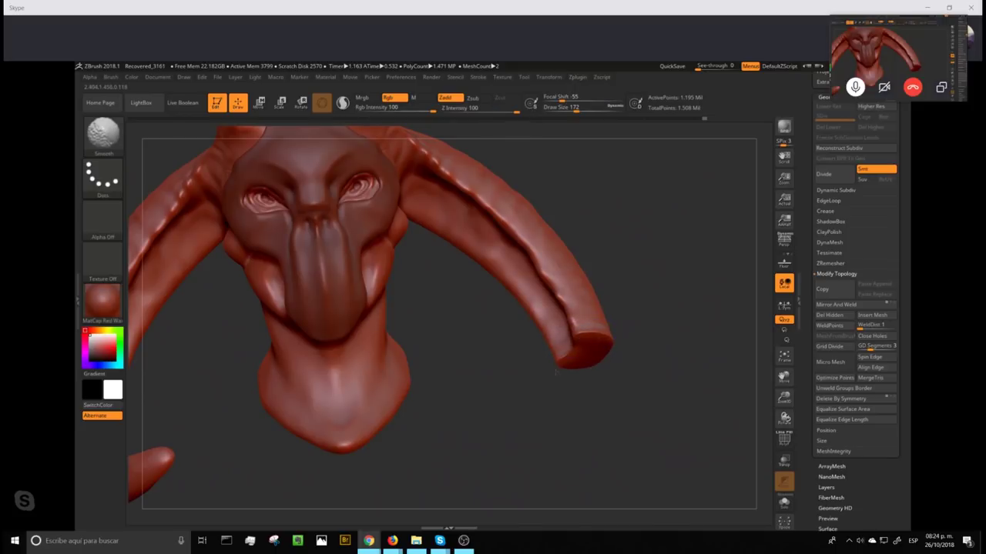
- Make the head subtool active and isolate it with Solo so the mask is hidden
left_click_drag(673, 266, 616, 304)
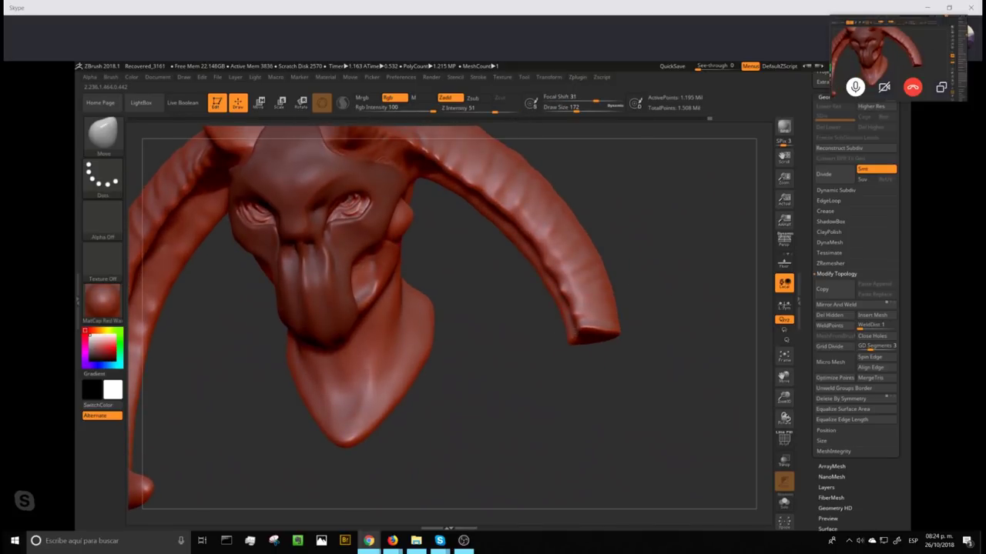
mouse_move(681, 258)
left_mouse_down()
mouse_move(671, 218)
mouse_move(685, 254)
left_mouse_up()
left_click_drag(627, 212, 484, 254)
left_click(484, 271, "alt")
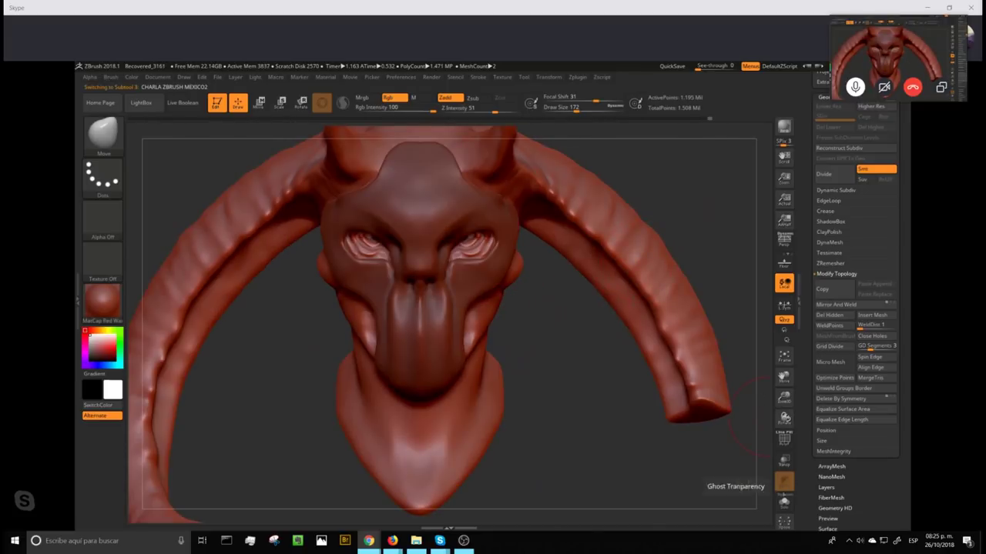
left_click(784, 502)
left_click_drag(570, 345, 548, 380, "alt")
mouse_move(631, 390)
left_mouse_down("alt")
mouse_move(681, 400)
mouse_move(695, 374)
mouse_move(676, 320)
mouse_move(707, 325)
mouse_move(676, 322)
left_mouse_up("alt")
- Change the sculpt's material to MatCap Gray and frame the face up close
left_click(101, 302)
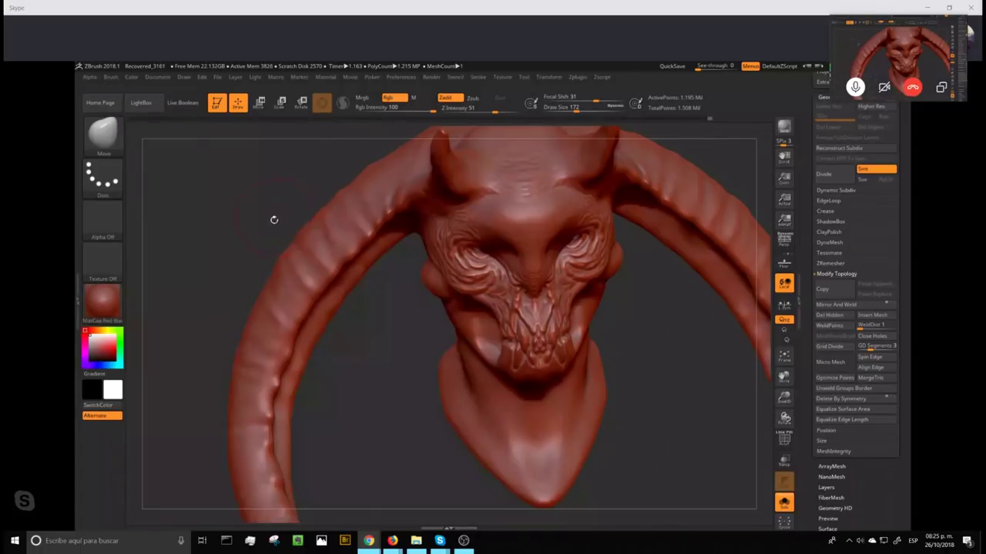
left_click(96, 298)
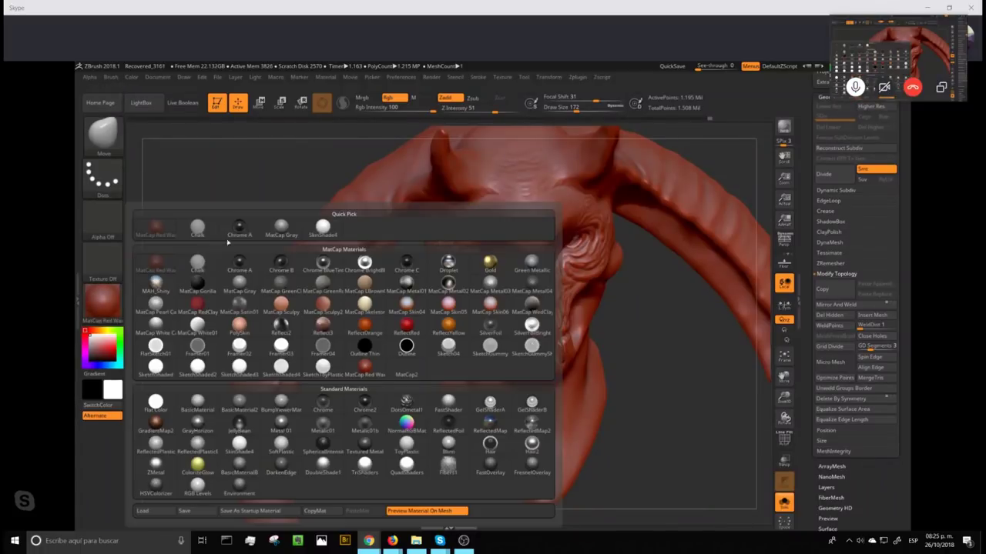
left_click(281, 228)
mouse_move(657, 342)
left_mouse_down()
mouse_move(696, 386)
mouse_move(688, 362)
mouse_move(673, 357)
mouse_move(695, 360)
mouse_move(685, 378)
mouse_move(657, 380)
mouse_move(680, 420)
left_mouse_up()
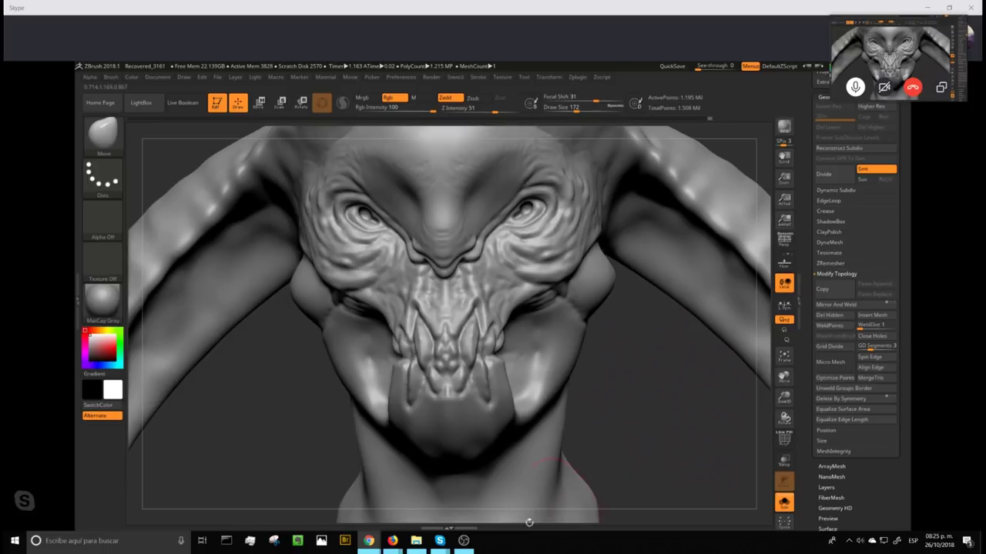
- Change the sculpt's material to MatCap Red Wax and examine the horned head from the front and side
left_click(102, 300)
left_click(150, 230)
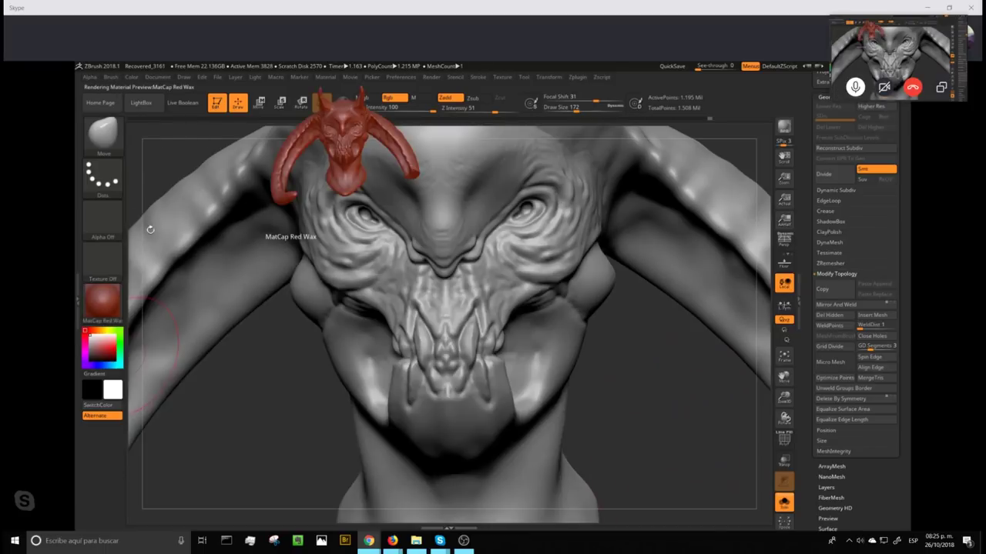
left_click_drag(644, 420, 677, 429)
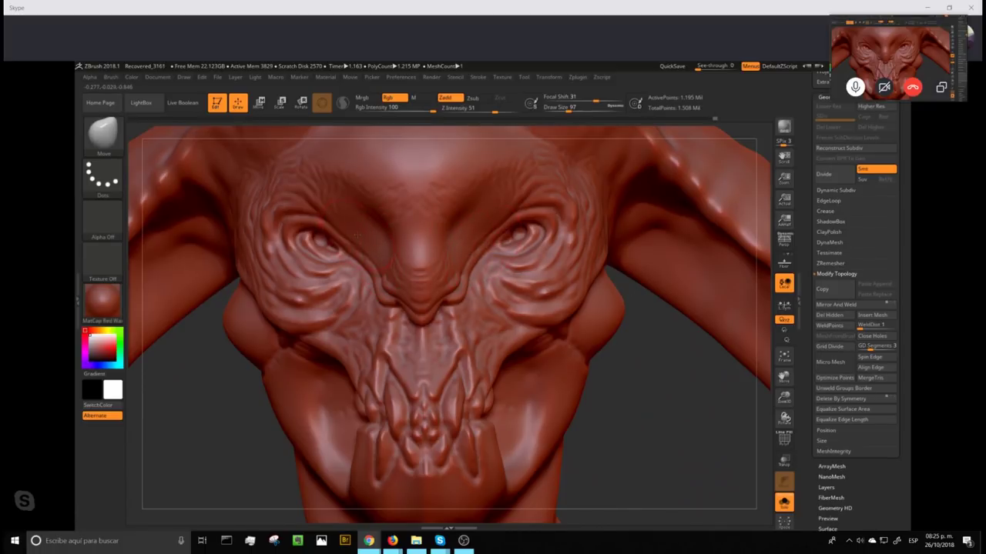
left_click_drag(660, 353, 488, 207)
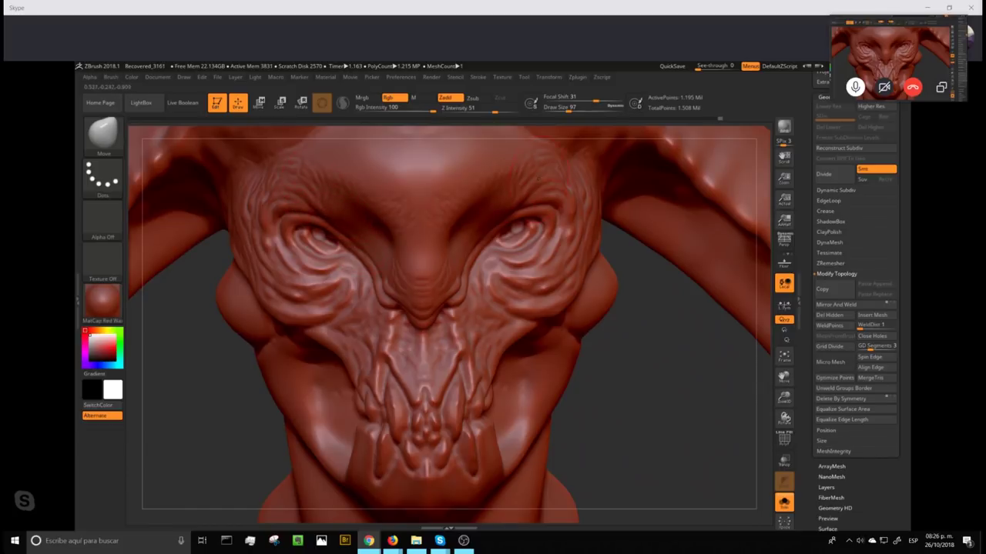
left_click_drag(656, 347, 607, 200, "alt")
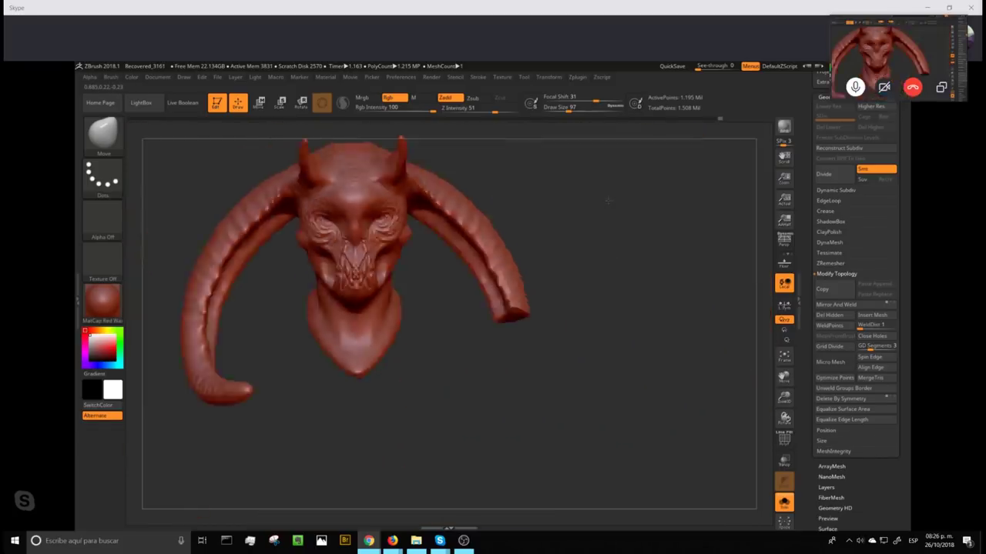
mouse_move(693, 196)
left_mouse_down()
mouse_move(660, 196)
mouse_move(639, 218)
mouse_move(651, 203)
mouse_move(600, 229)
mouse_move(673, 214)
mouse_move(700, 277)
mouse_move(694, 290)
mouse_move(712, 281)
left_mouse_up()
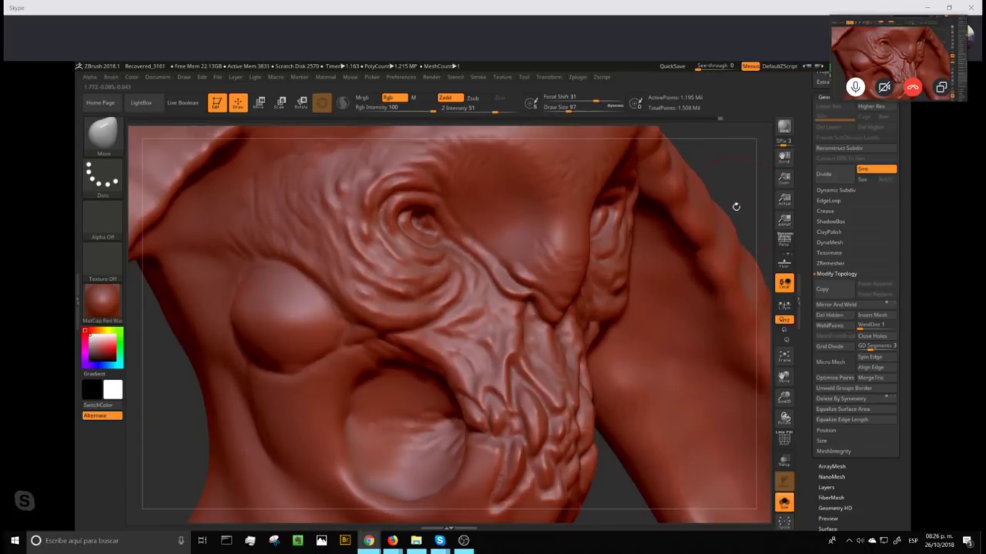
- Switch to the Standard brush and set its Draw Size to 12 and Z Intensity to 11
left_click_drag(736, 207, 698, 445)
key("b")
key("s")
key("t")
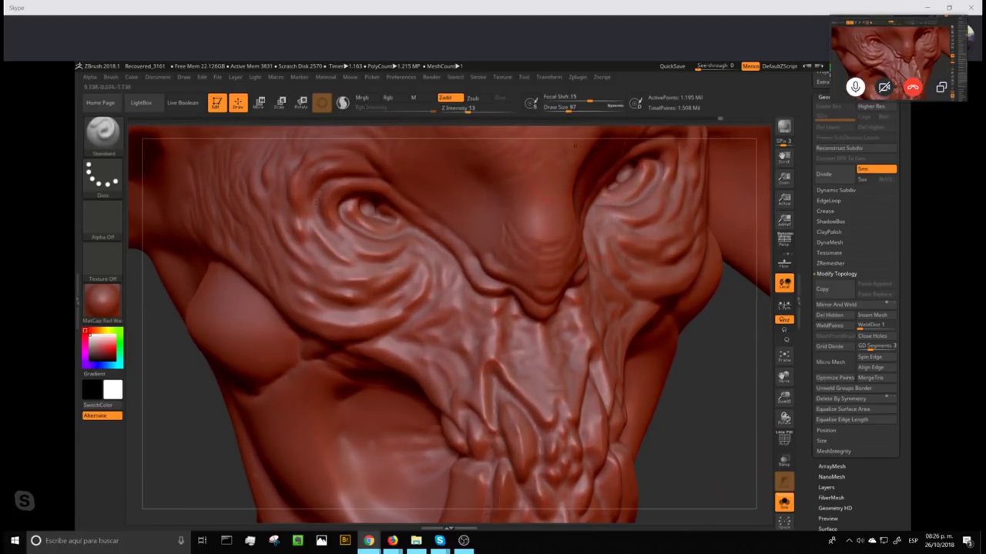
left_click_drag(570, 109, 560, 109)
left_click_drag(682, 394, 695, 442)
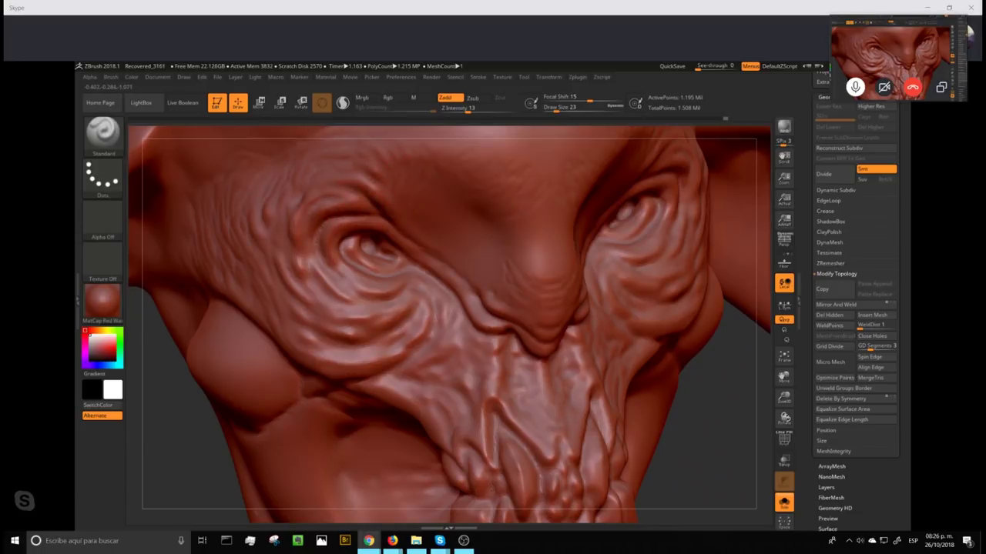
left_click_drag(555, 110, 553, 111)
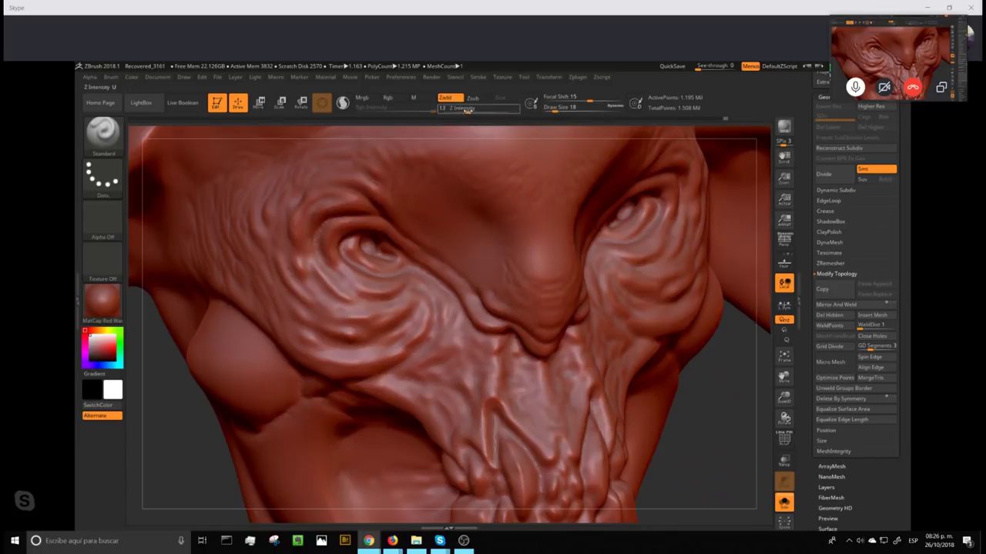
left_click_drag(468, 110, 460, 110)
left_click_drag(554, 110, 552, 110)
mouse_move(461, 110)
left_mouse_down()
mouse_move(476, 110)
mouse_move(465, 110)
left_mouse_up()
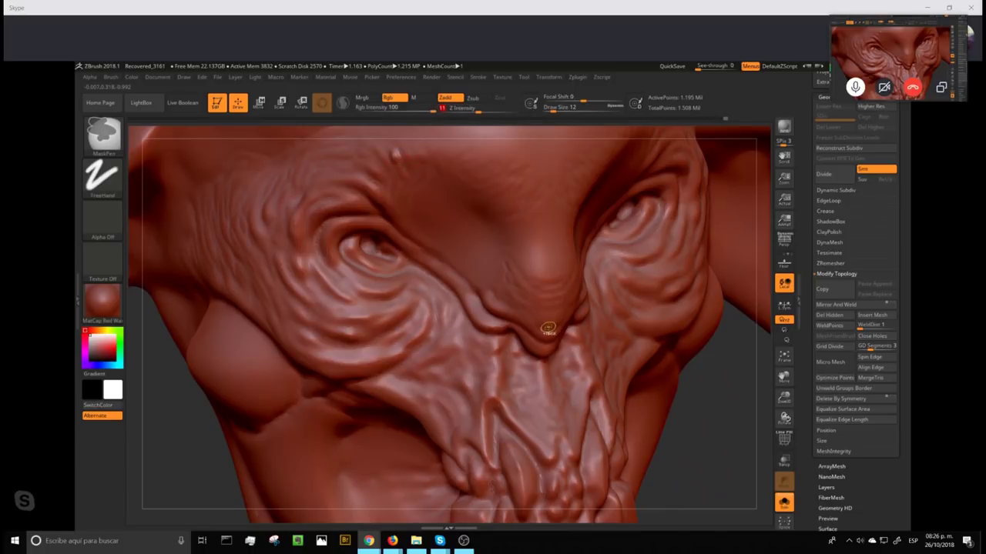
- Undo the test stroke on the brow and sculpt fine wrinkles across the brows, forehead and nose bridge
key("ctrl+z")
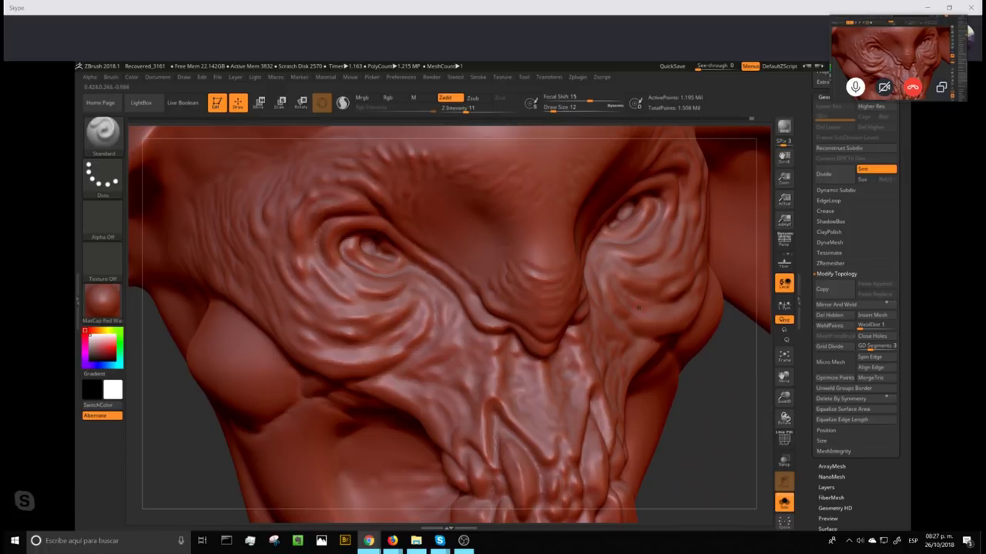
left_click_drag(719, 408, 649, 502)
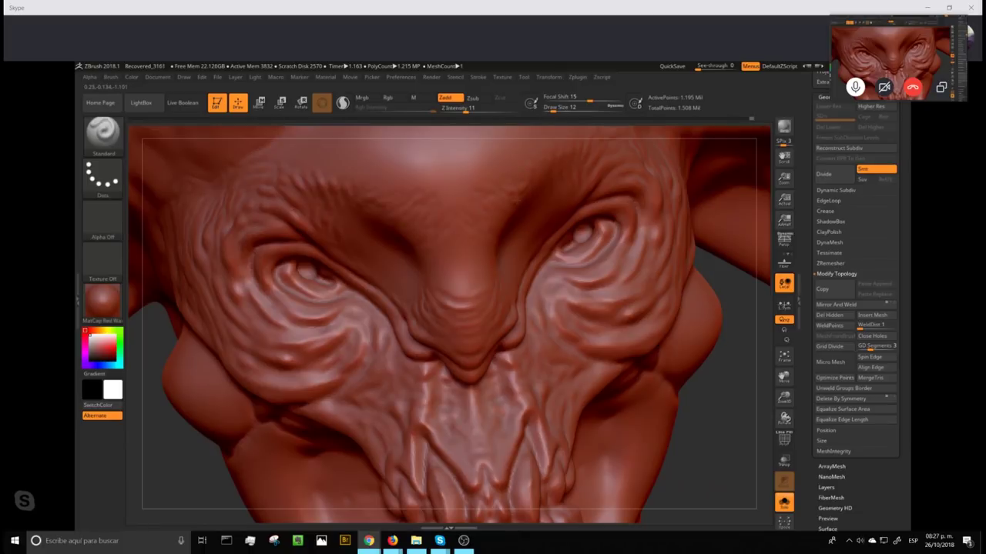
left_click_drag(726, 423, 686, 423)
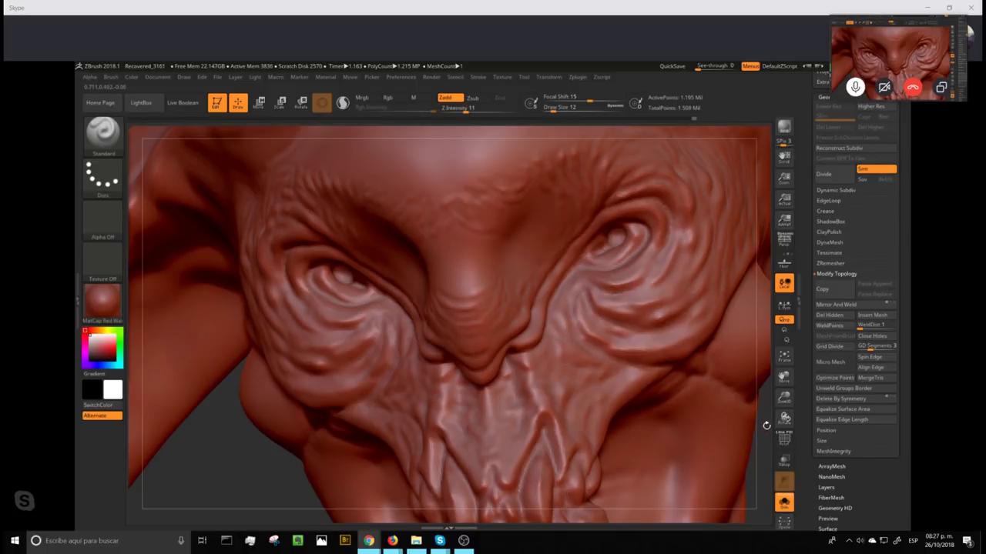
- Carve skin folds along the chin, lower jaw and front of the neck with the DamStandard brush
mouse_move(757, 407)
left_mouse_down("alt")
mouse_move(695, 277)
mouse_move(649, 228)
mouse_move(675, 230)
mouse_move(654, 239)
mouse_move(693, 248)
mouse_move(673, 256)
mouse_move(682, 245)
left_mouse_up("alt")
left_click_drag(683, 288, 730, 213, "alt")
mouse_move(717, 275)
left_mouse_down("alt")
mouse_move(735, 255)
mouse_move(701, 258)
mouse_move(677, 405)
mouse_move(667, 390)
mouse_move(663, 398)
mouse_move(682, 410)
left_mouse_up("alt")
left_click_drag(666, 444, 666, 437, "alt")
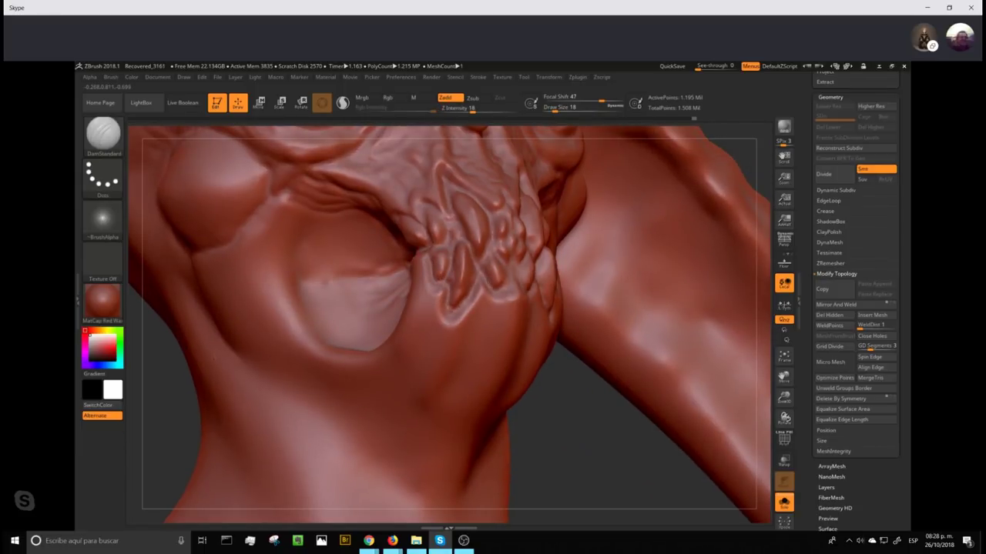
key("alt+Tab")
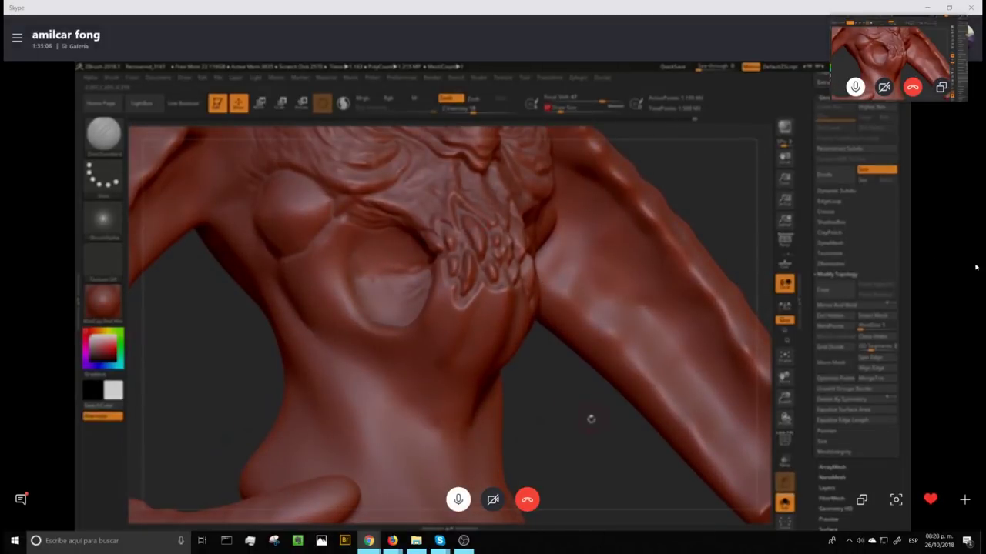
key("alt+Tab")
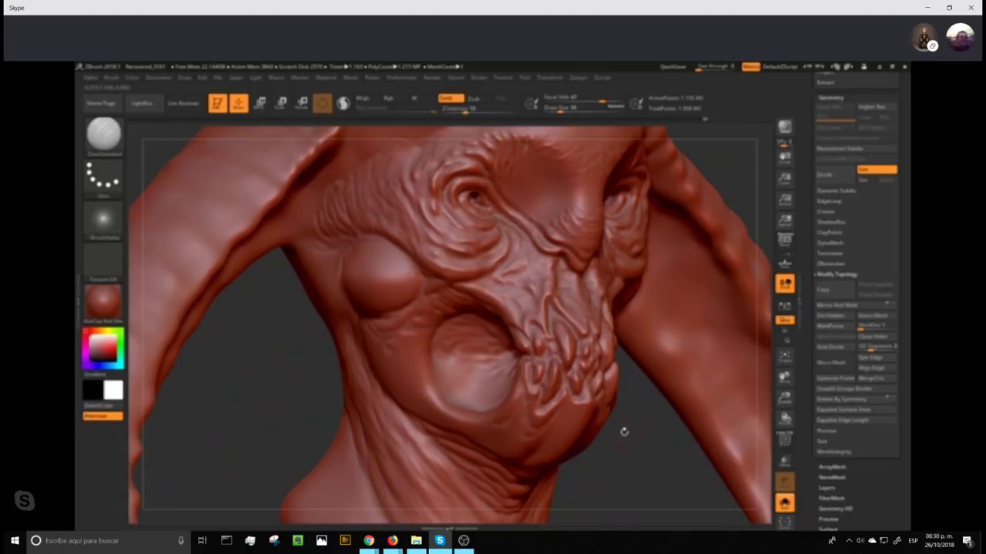
- Carve radiating wrinkles across the side and back of the neck below the skull
left_click_drag(633, 444, 643, 321, "alt")
left_click_drag(740, 259, 647, 346, "alt")
left_click_drag(713, 344, 608, 272, "alt")
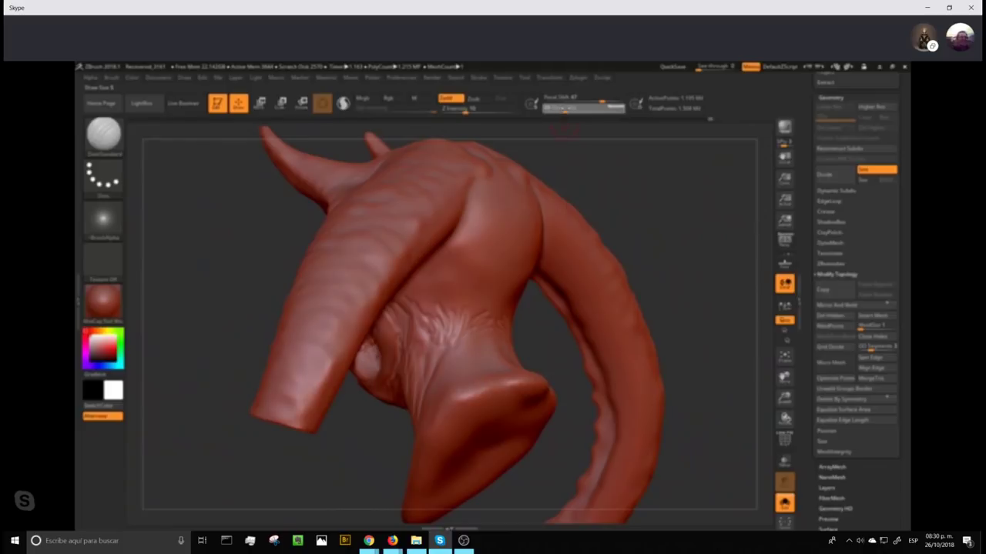
left_click_drag(673, 216, 709, 183)
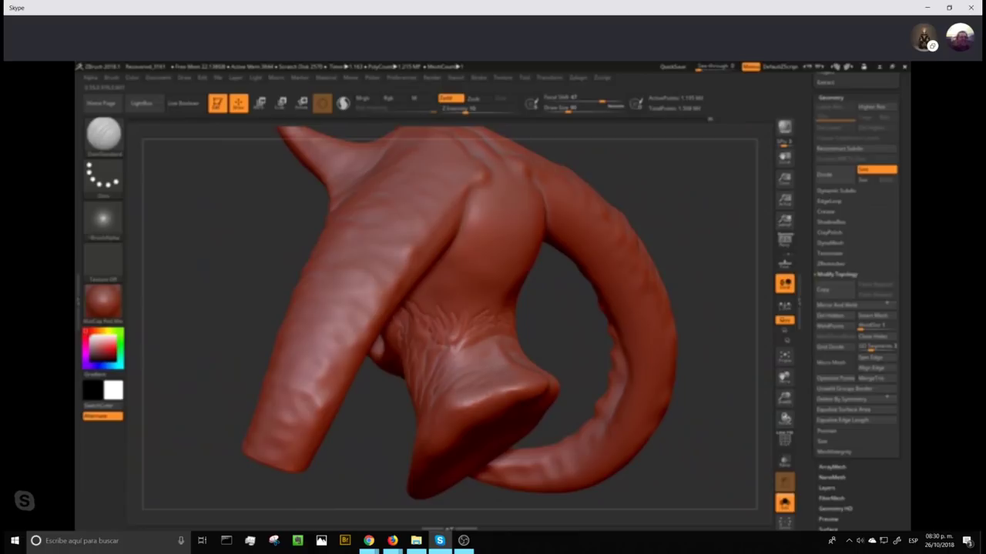
- Carve a row of oval scales along the outer side of the intact curved horn, starting near its base
left_click_drag(709, 242, 636, 354)
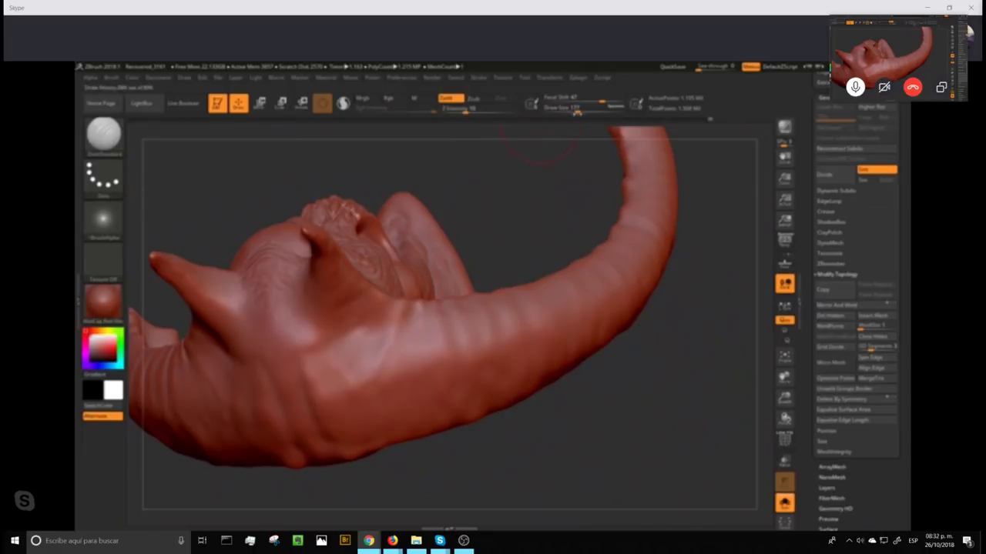
mouse_move(664, 334)
left_mouse_down()
mouse_move(688, 348)
mouse_move(682, 342)
left_mouse_up()
left_click_drag(574, 109, 571, 109)
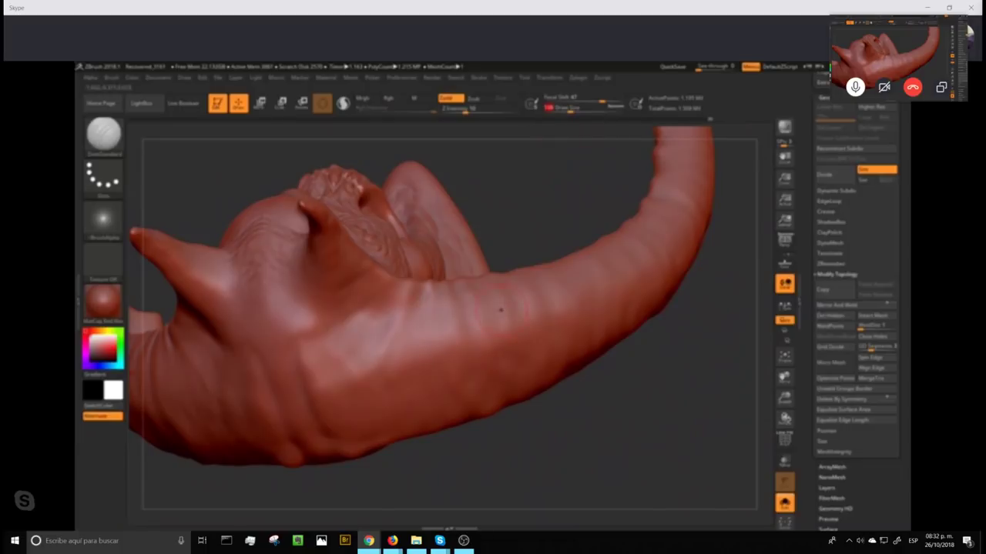
mouse_move(492, 306)
left_mouse_down()
mouse_move(510, 346)
mouse_move(516, 300)
left_mouse_up()
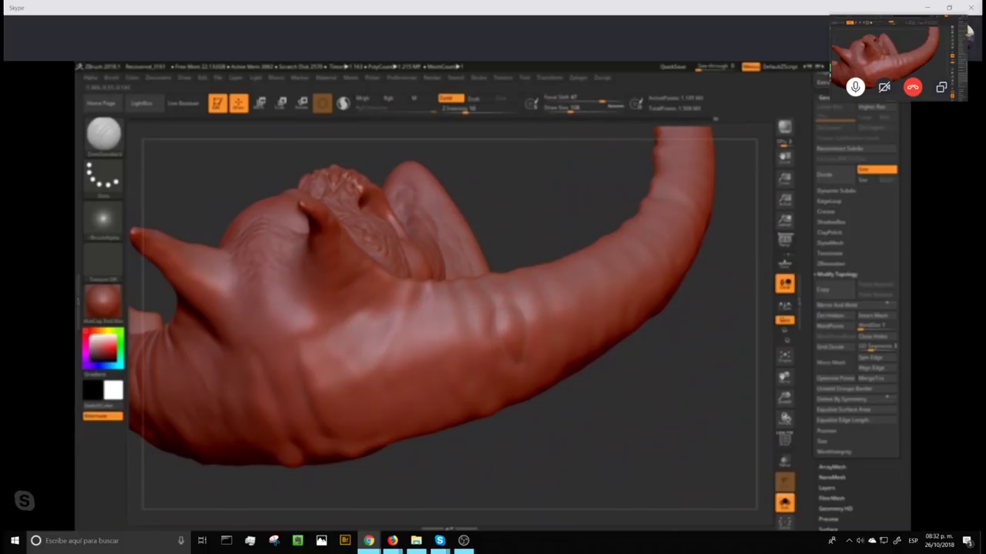
mouse_move(525, 306)
left_mouse_down()
mouse_move(540, 344)
mouse_move(551, 300)
mouse_move(565, 309)
left_mouse_up()
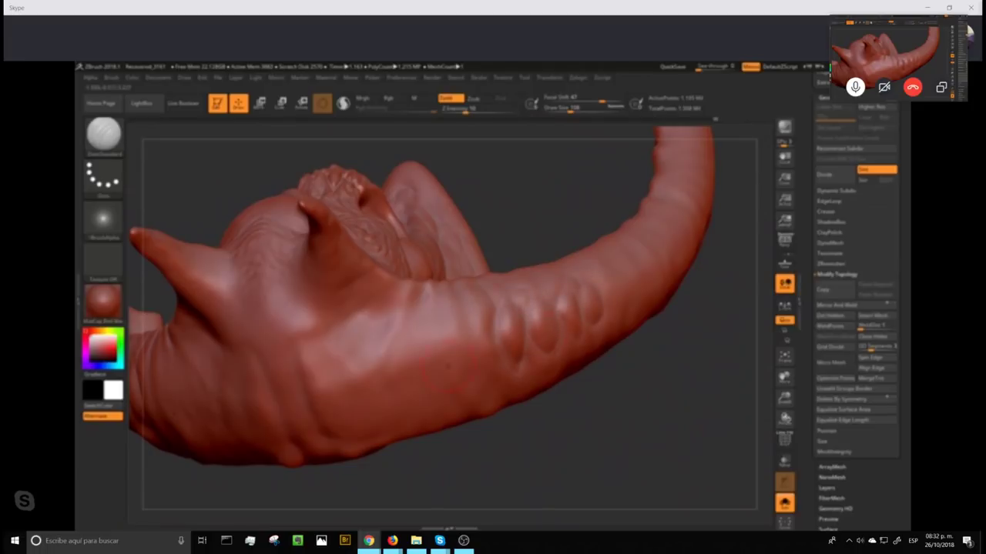
mouse_move(490, 333)
left_mouse_down()
mouse_move(475, 314)
mouse_move(460, 350)
mouse_move(493, 339)
mouse_move(470, 333)
mouse_move(422, 356)
mouse_move(442, 385)
mouse_move(449, 332)
mouse_move(466, 341)
left_mouse_up()
mouse_move(410, 358)
left_mouse_down()
mouse_move(417, 340)
mouse_move(424, 352)
mouse_move(399, 333)
mouse_move(393, 356)
mouse_move(374, 323)
mouse_move(391, 369)
mouse_move(361, 317)
mouse_move(365, 344)
left_mouse_up()
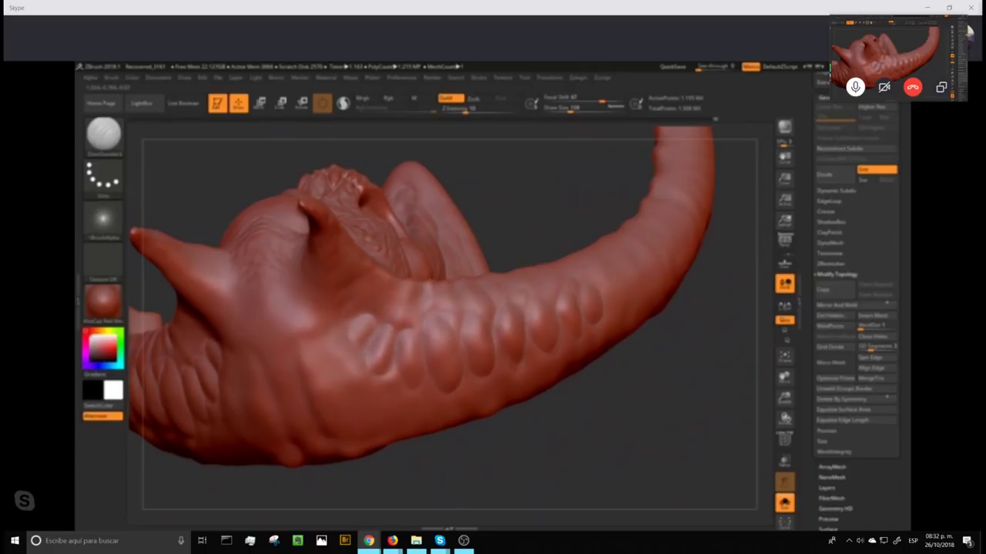
mouse_move(600, 275)
left_mouse_down()
mouse_move(608, 297)
mouse_move(603, 279)
left_mouse_up()
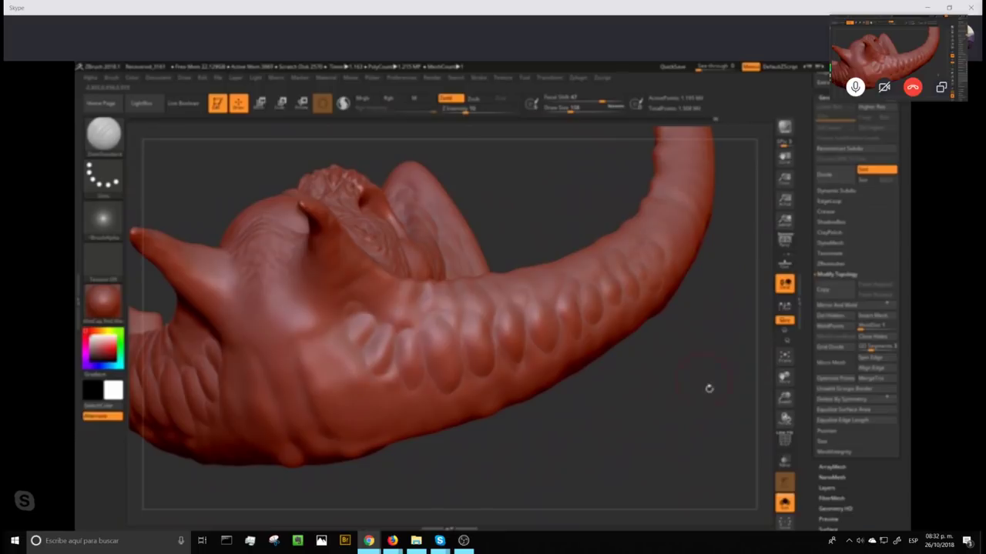
- Continue the oval scales around the intact horn's bend toward its narrower end
mouse_move(726, 378)
left_mouse_down()
mouse_move(699, 285)
mouse_move(715, 290)
mouse_move(558, 242)
mouse_move(678, 266)
mouse_move(677, 323)
mouse_move(664, 305)
mouse_move(672, 346)
left_mouse_up()
mouse_move(450, 258)
left_mouse_down()
mouse_move(447, 271)
mouse_move(463, 279)
left_mouse_up()
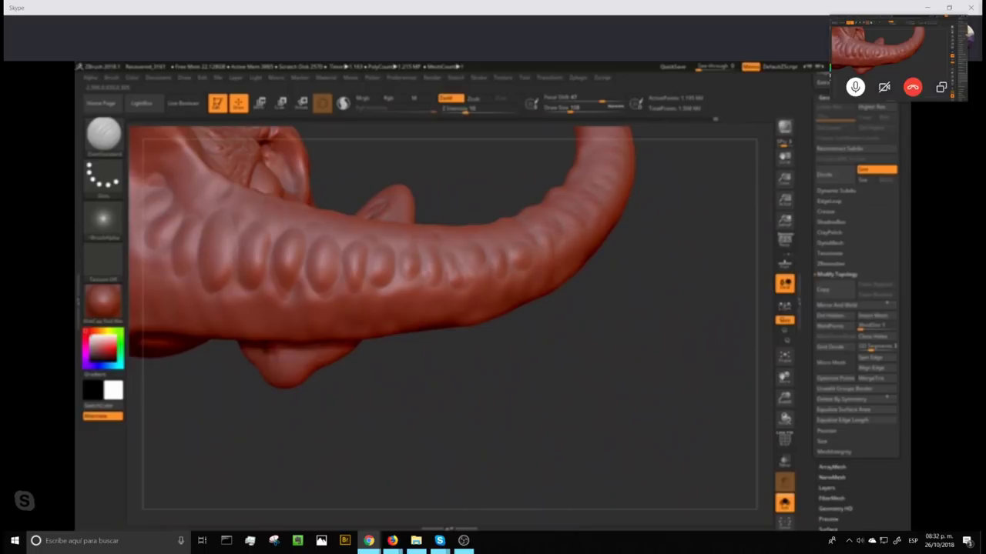
mouse_move(665, 201)
left_mouse_down("alt")
mouse_move(607, 297)
mouse_move(647, 324)
left_mouse_up("alt")
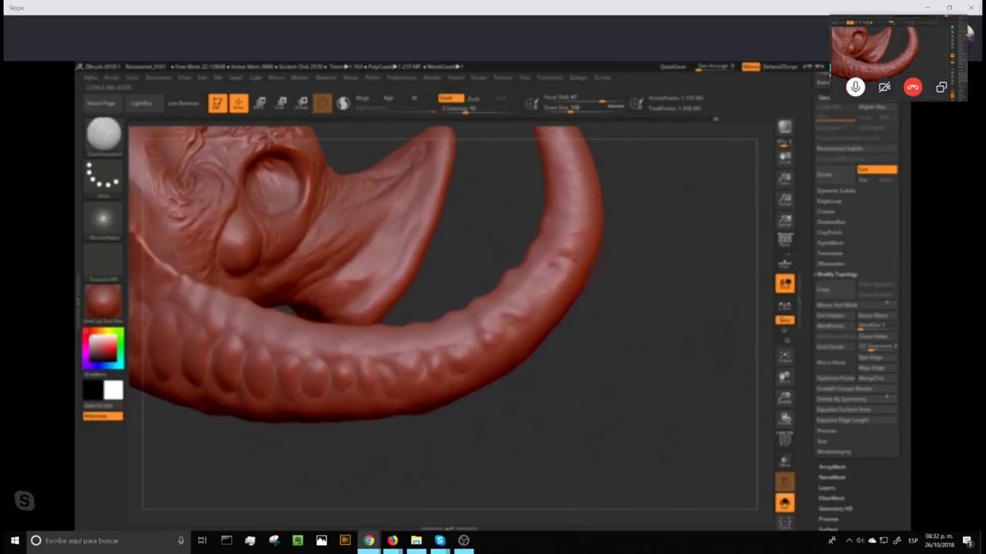
mouse_move(573, 248)
left_mouse_down()
mouse_move(556, 261)
mouse_move(576, 205)
mouse_move(573, 176)
left_mouse_up()
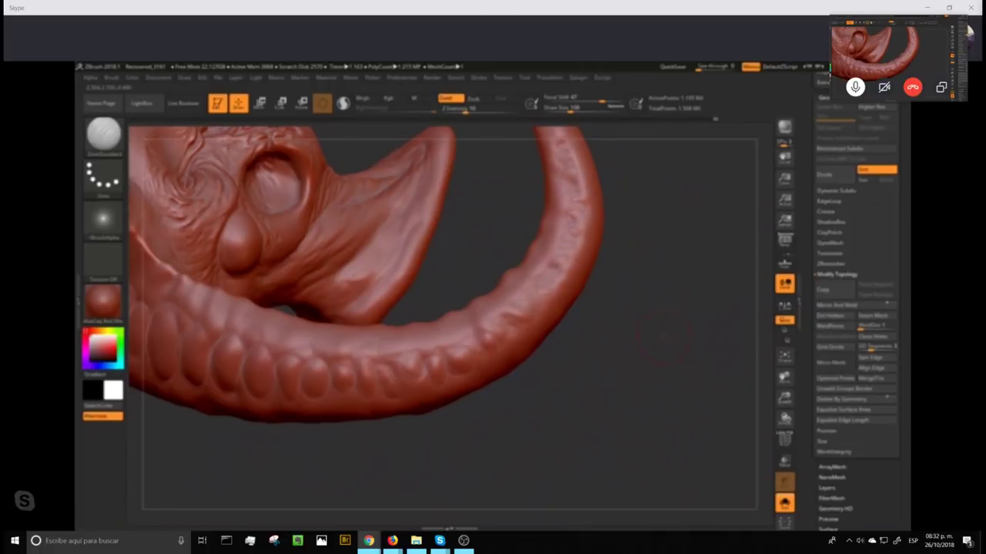
- Carve scale divisions along the inner front edge of the intact horn down its curve
key("f")
mouse_move(693, 321)
left_mouse_down()
mouse_move(662, 331)
mouse_move(613, 375)
mouse_move(657, 405)
mouse_move(649, 420)
left_mouse_up()
mouse_move(754, 270)
left_mouse_down("alt")
mouse_move(528, 402)
mouse_move(559, 475)
mouse_move(564, 447)
mouse_move(469, 381)
mouse_move(406, 363)
mouse_move(380, 281)
mouse_move(416, 288)
mouse_move(408, 283)
left_mouse_up("alt")
mouse_move(392, 249)
left_mouse_down()
mouse_move(433, 260)
mouse_move(485, 213)
left_mouse_up()
left_click_drag(542, 368, 588, 389, "alt")
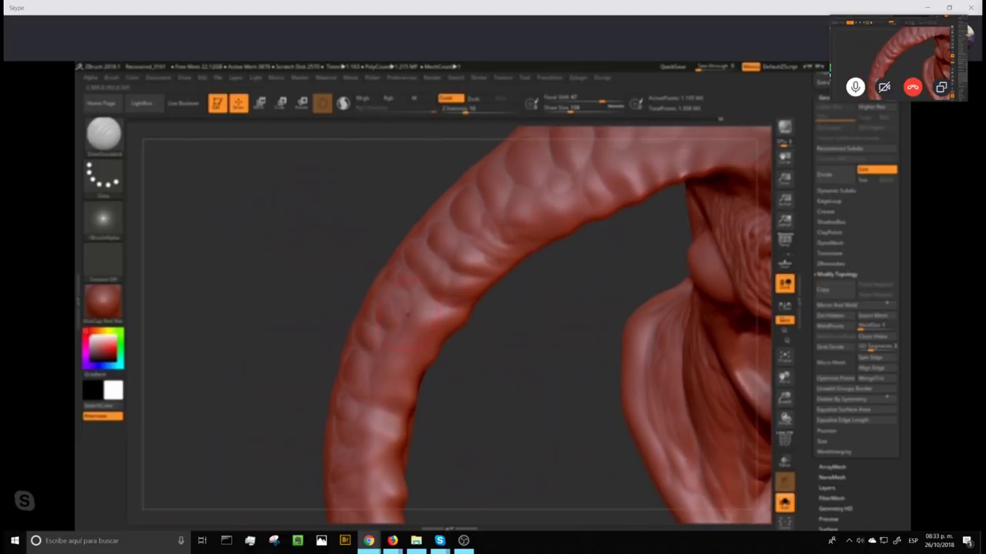
mouse_move(407, 314)
left_mouse_down()
mouse_move(443, 316)
mouse_move(380, 394)
mouse_move(372, 458)
mouse_move(391, 449)
left_mouse_up()
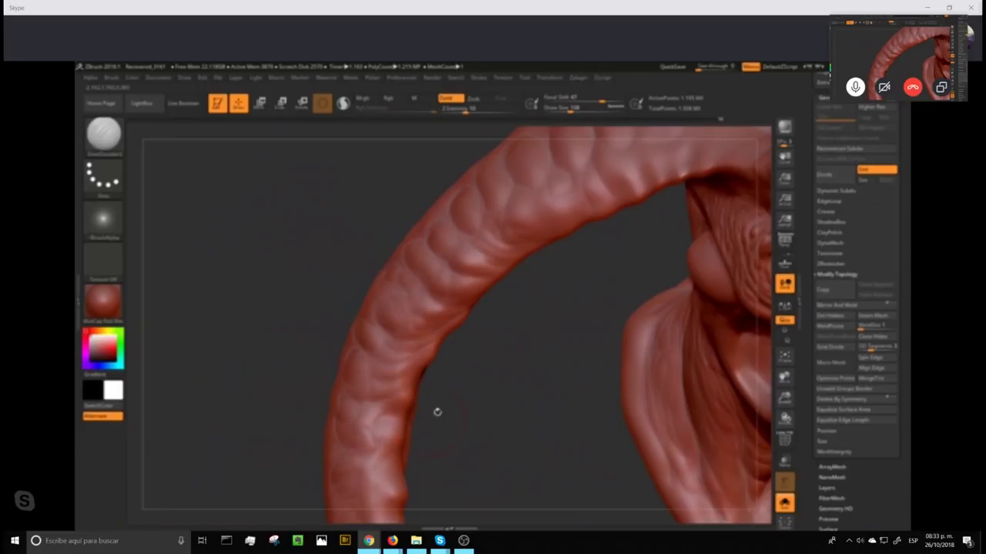
- Carve further scale grooves on the intact horn's upper surface between the oval scales and the edge above the face
mouse_move(437, 412)
left_mouse_down()
mouse_move(539, 406)
mouse_move(462, 331)
mouse_move(471, 319)
mouse_move(551, 301)
left_mouse_up()
left_click_drag(580, 365, 516, 389)
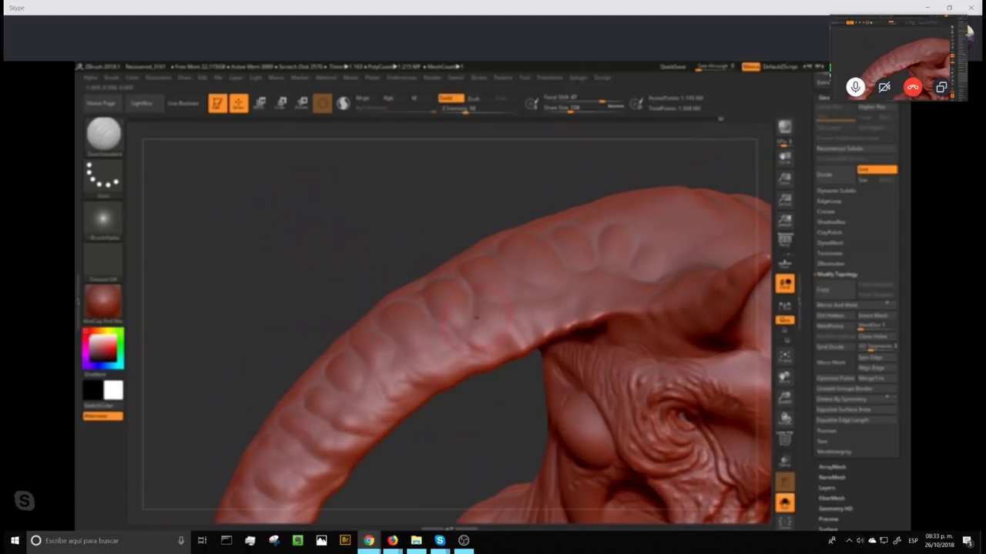
mouse_move(476, 317)
left_mouse_down()
mouse_move(509, 337)
mouse_move(576, 324)
left_mouse_up()
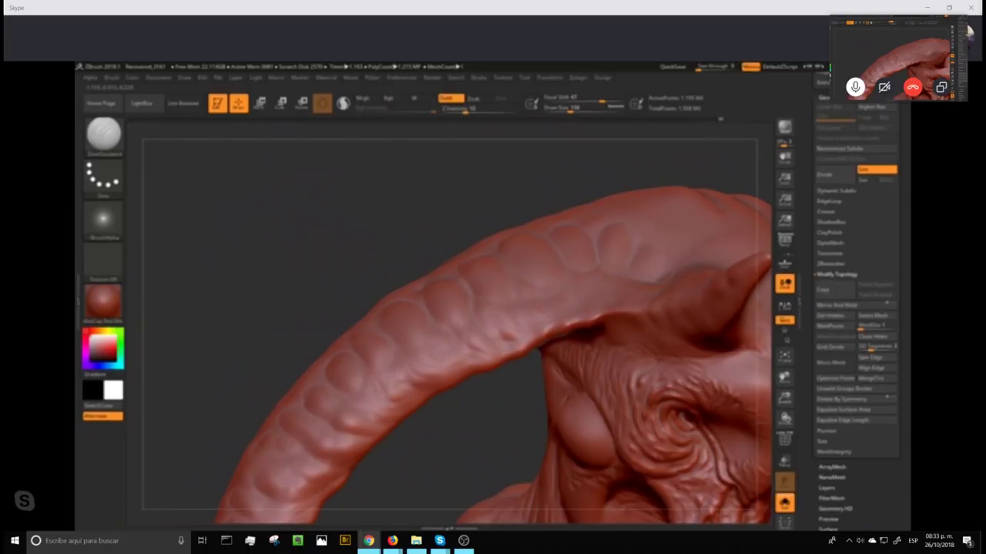
- Carve ribbed grooves along the undersides of both curved horns and rough texture around the small horns' bases
left_click_drag(488, 420, 601, 310)
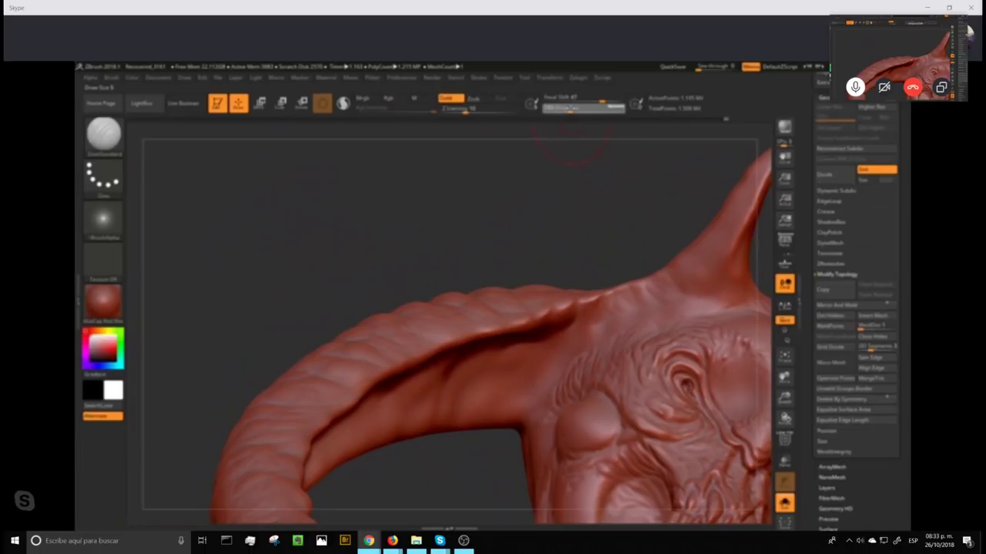
left_click_drag(627, 198, 504, 198)
mouse_move(707, 230)
left_mouse_down()
mouse_move(724, 245)
mouse_move(713, 252)
mouse_move(715, 231)
left_mouse_up()
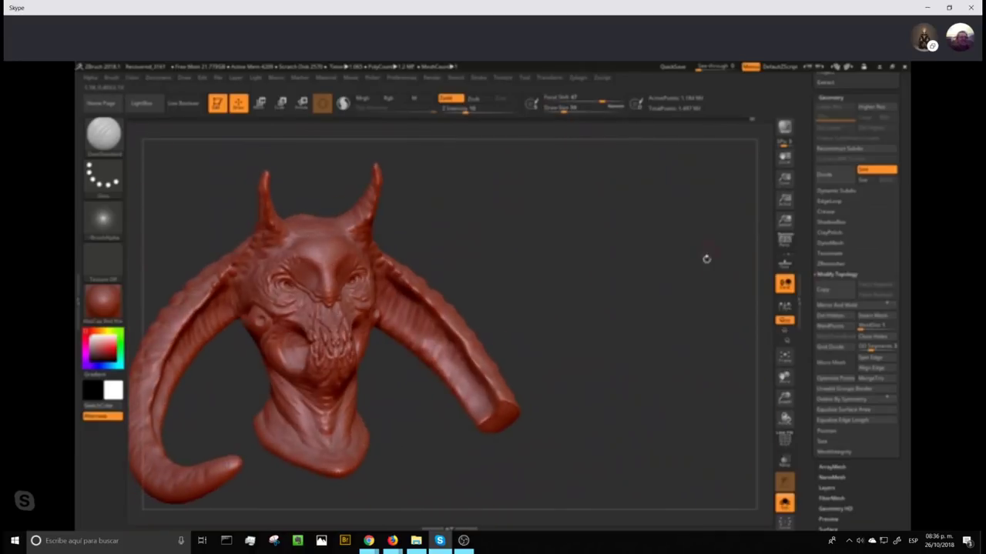
- Carve wrinkles inside and around the round cheek cavity and along the jaw with a smaller DamStandard brush
left_click_drag(699, 224, 658, 242)
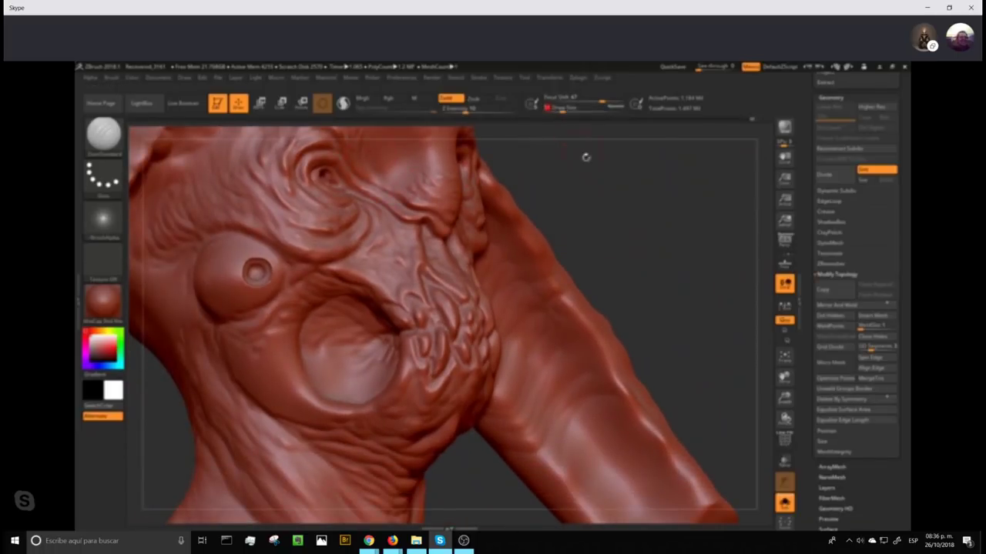
left_click_drag(620, 187, 632, 158)
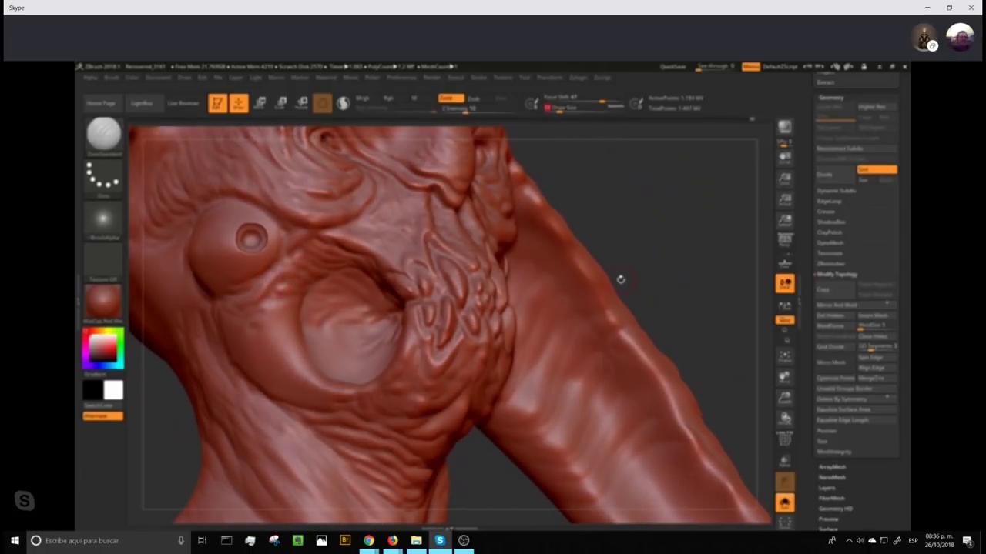
left_click_drag(654, 235, 678, 222)
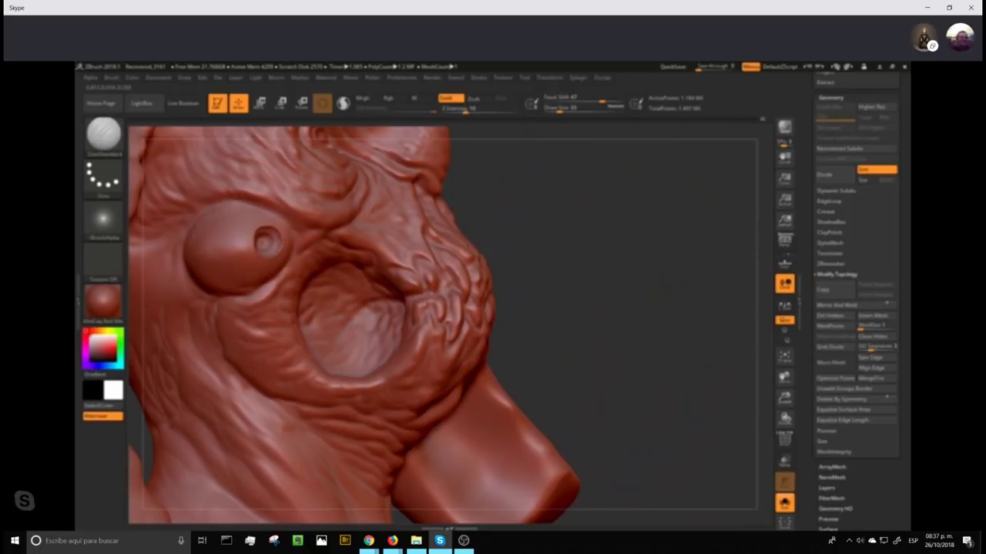
- Carve grooves on the underside of the cut horn and folds on the neck's side and nape with a larger DamStandard brush
mouse_move(586, 223)
left_mouse_down("ctrl")
mouse_move(588, 331)
mouse_move(645, 256)
mouse_move(634, 249)
mouse_move(639, 273)
left_mouse_up("ctrl")
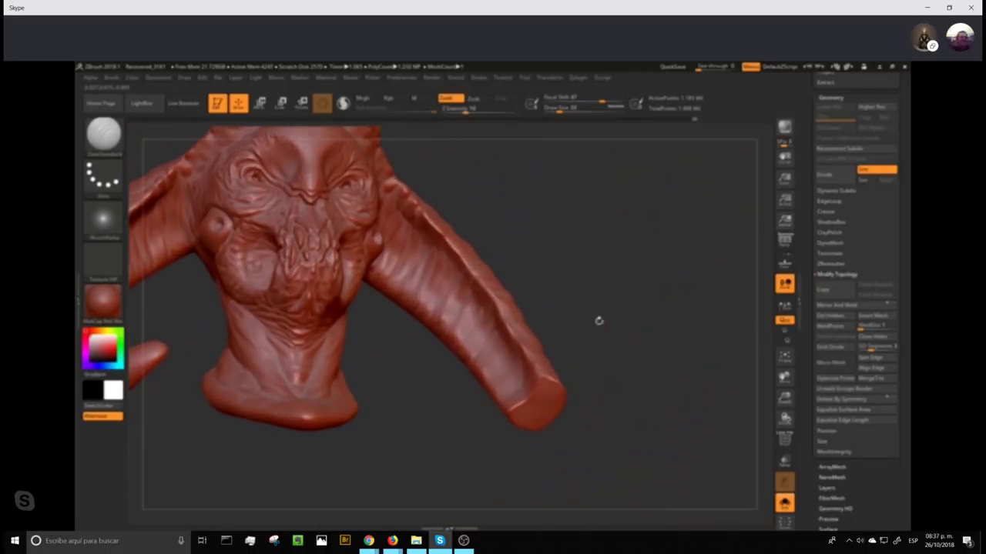
left_click_drag(562, 110, 566, 109)
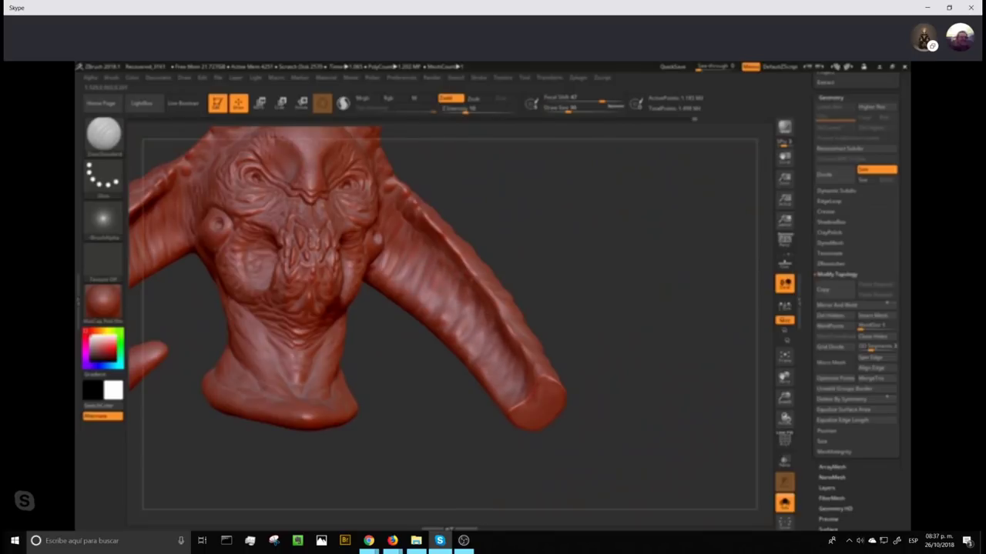
mouse_move(649, 267)
left_mouse_down("ctrl")
mouse_move(643, 326)
mouse_move(625, 277)
mouse_move(620, 287)
mouse_move(683, 245)
mouse_move(691, 288)
mouse_move(634, 307)
left_mouse_up("ctrl")
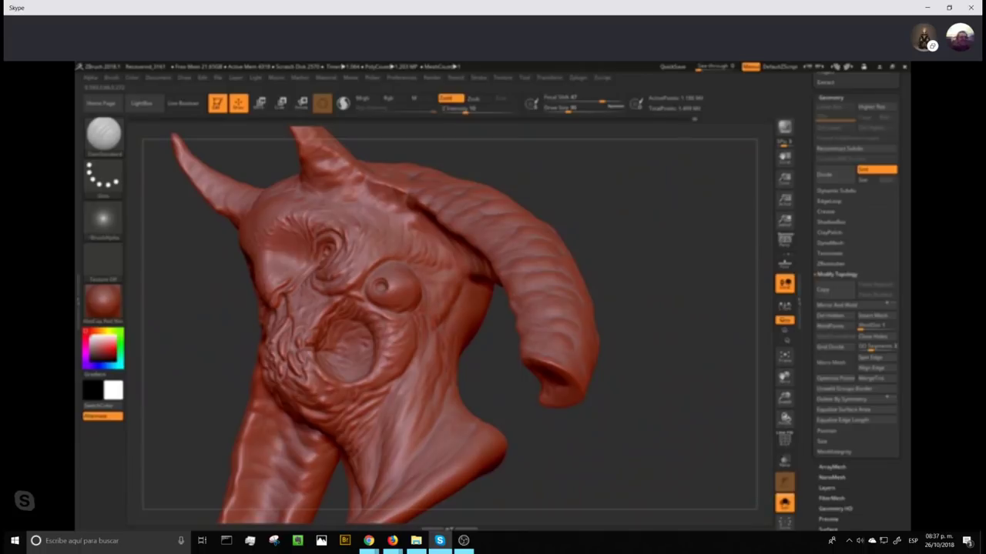
left_click_drag(420, 404, 396, 467)
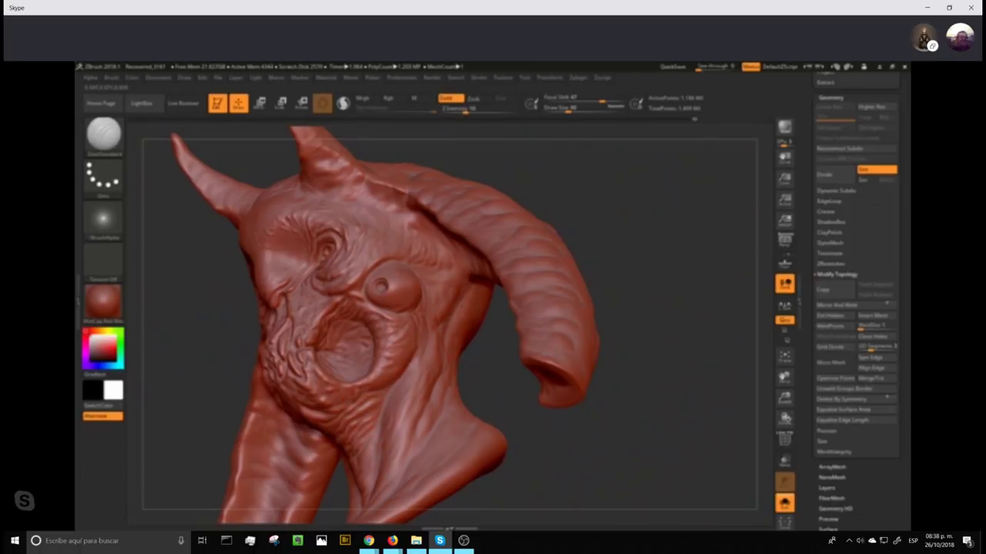
mouse_move(654, 357)
left_mouse_down()
mouse_move(671, 343)
mouse_move(575, 347)
left_mouse_up()
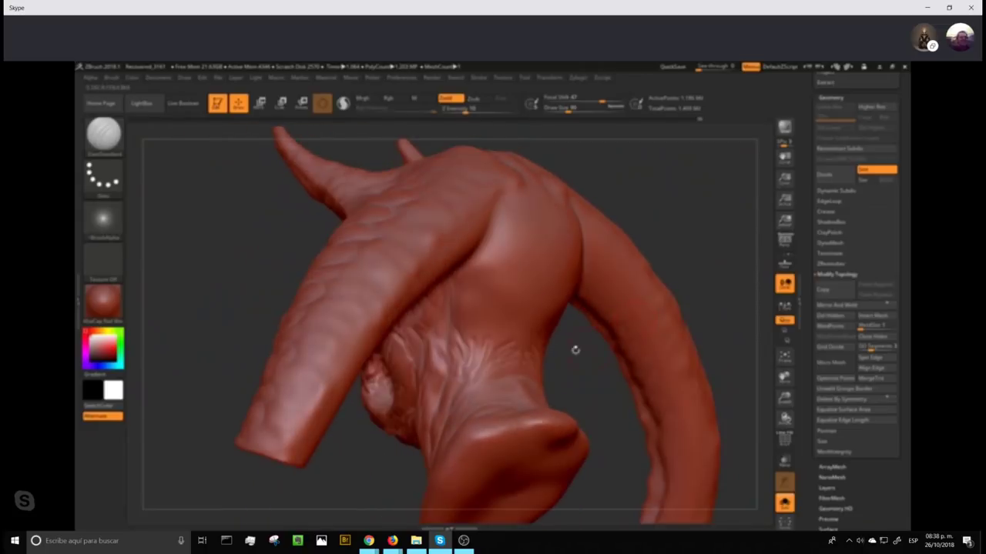
mouse_move(459, 307)
left_mouse_down()
mouse_move(479, 335)
mouse_move(520, 339)
left_mouse_up()
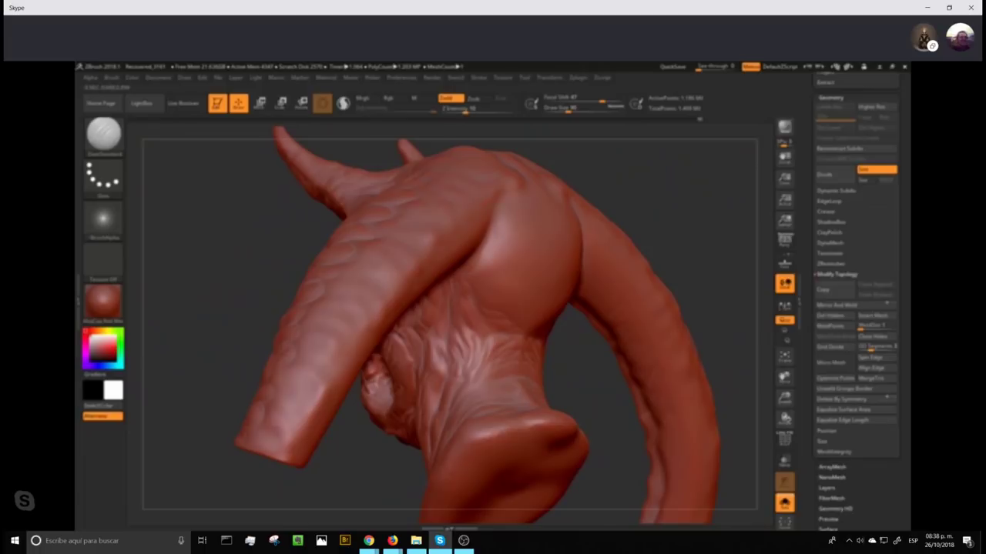
mouse_move(350, 461)
left_mouse_down("alt")
mouse_move(542, 290)
mouse_move(606, 293)
mouse_move(534, 368)
left_mouse_up("alt")
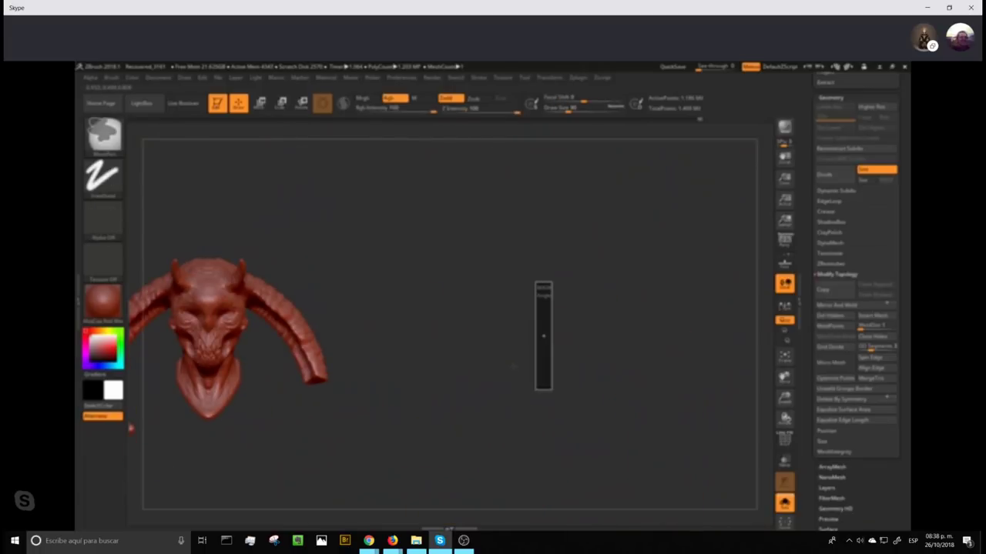
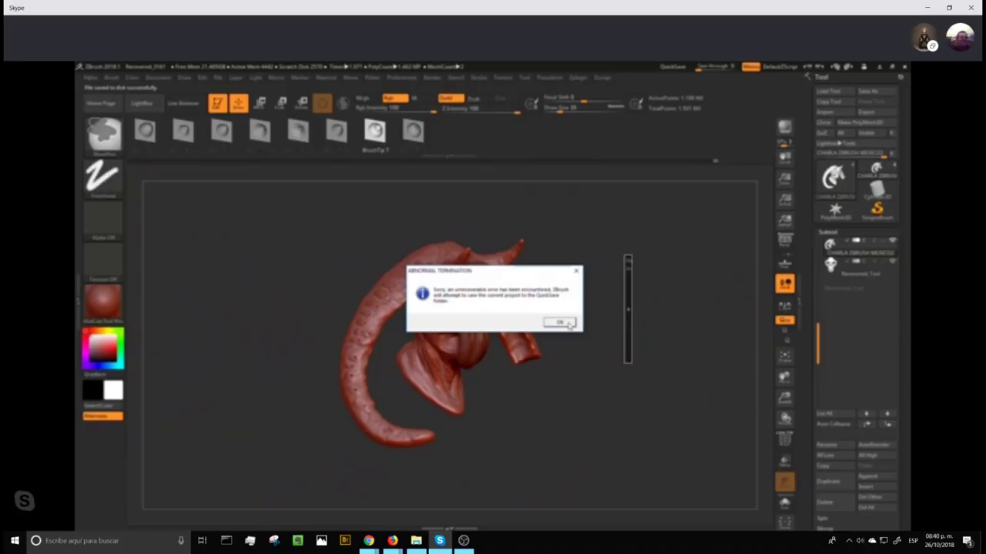
- Dismiss the crash messages, relaunch ZBrush and close its home page
left_click(569, 323)
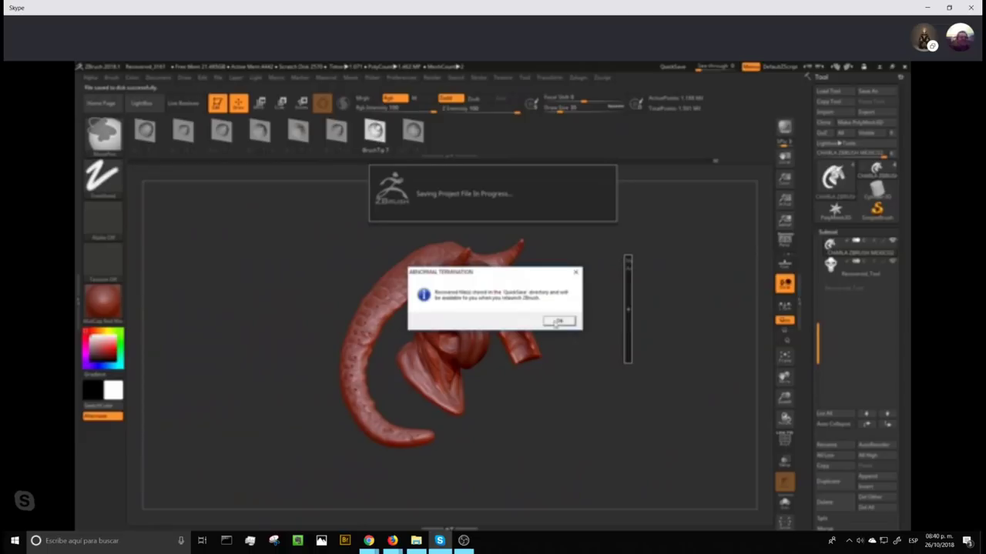
left_click(558, 321)
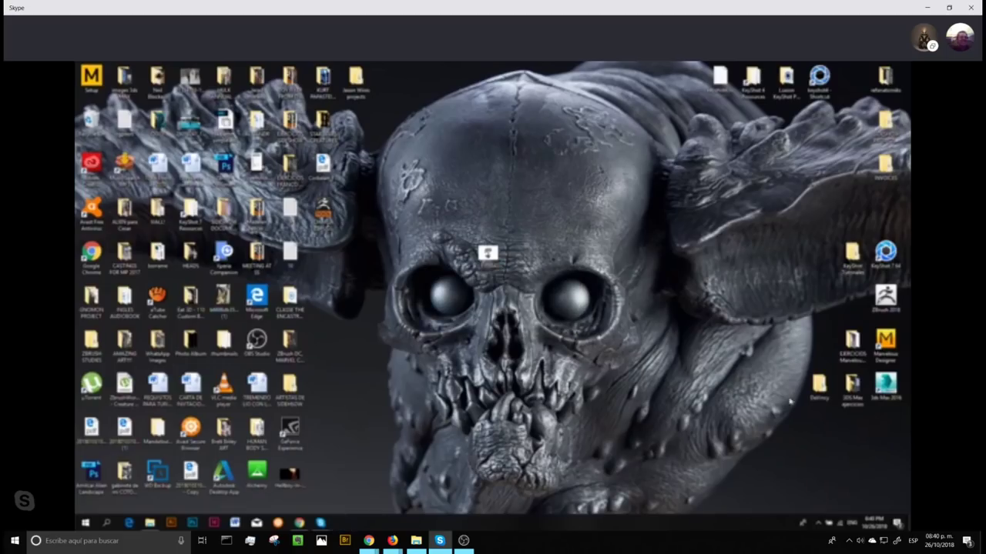
double_click(884, 296)
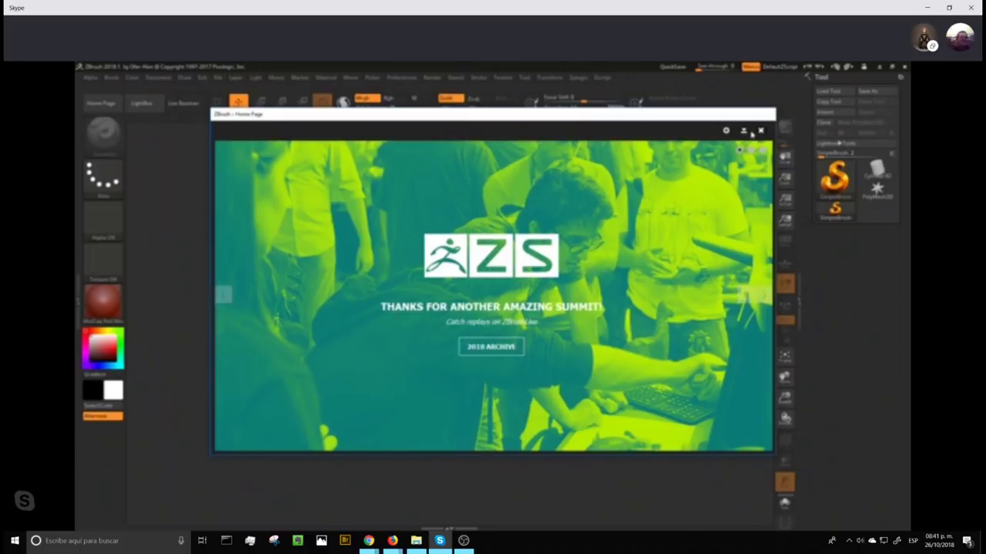
left_click(759, 130)
left_click(552, 323)
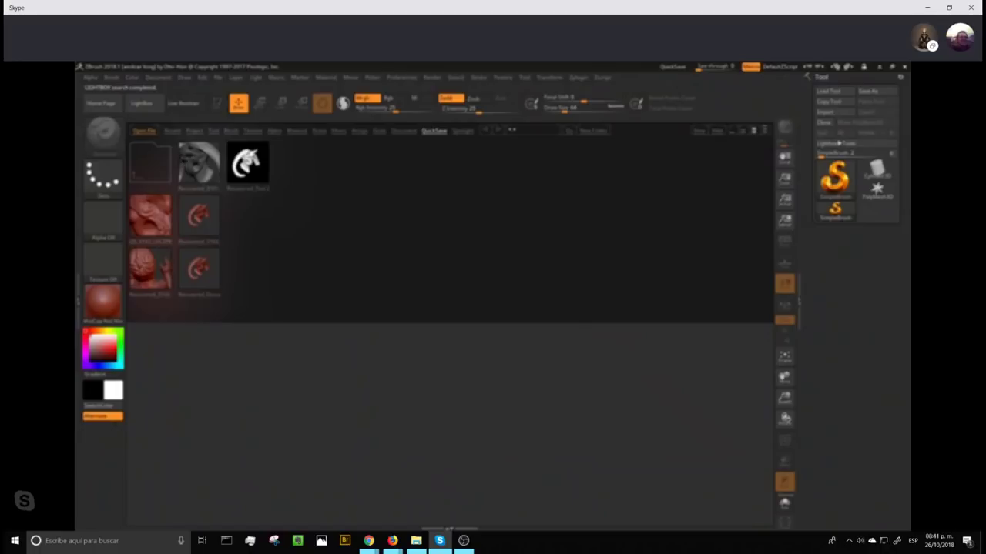
- Open the recovered project from the QuickSave files and load Recovered_Tool.ZTL into it
double_click(200, 164)
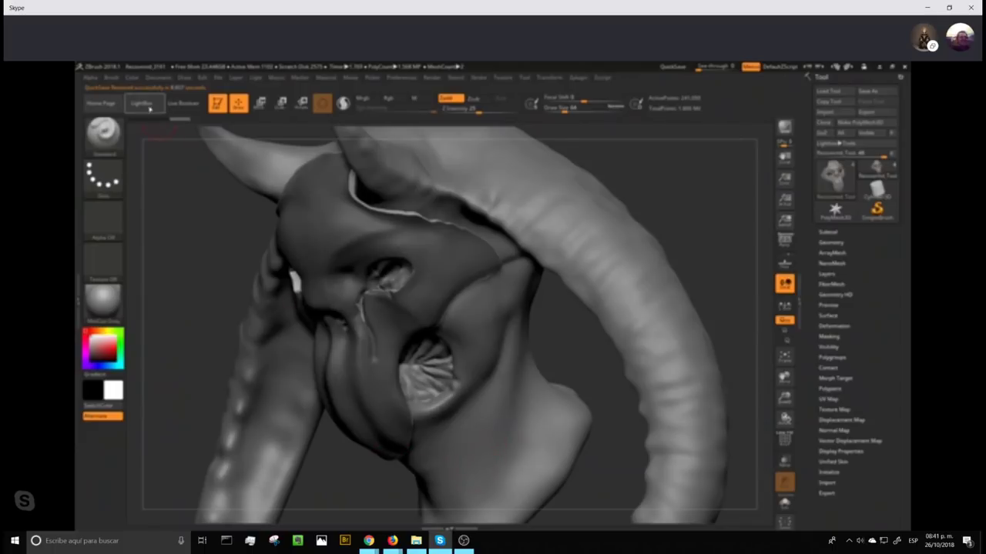
left_click(141, 103)
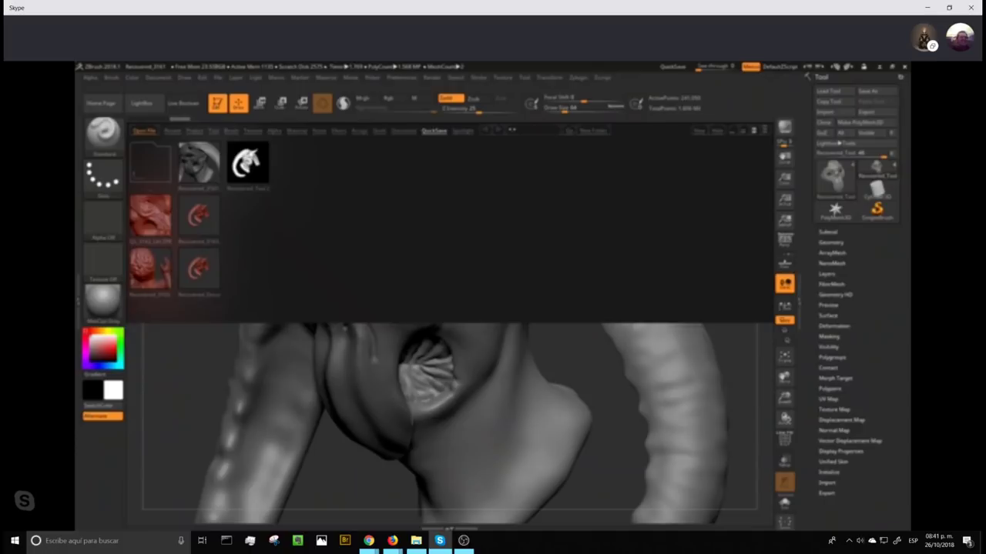
double_click(248, 165)
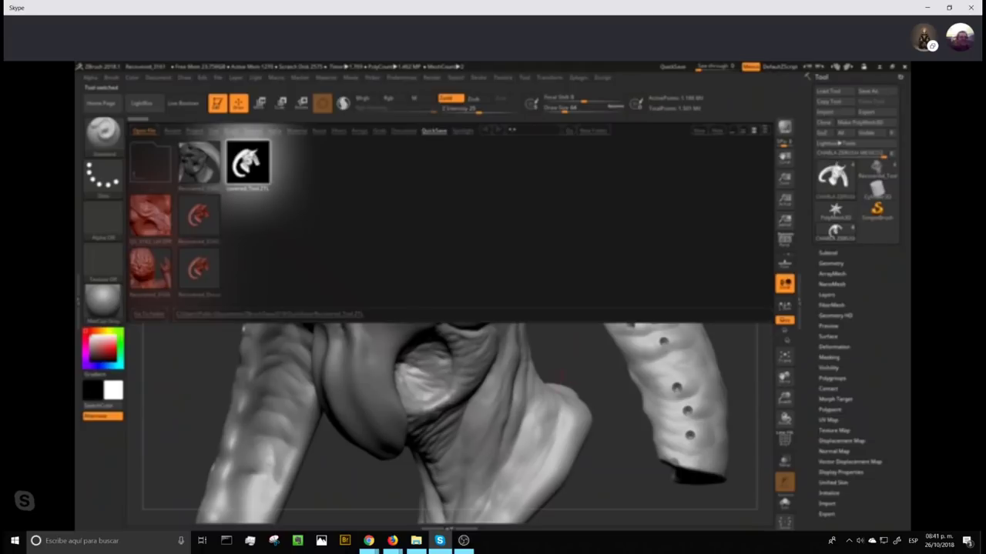
left_click(151, 106)
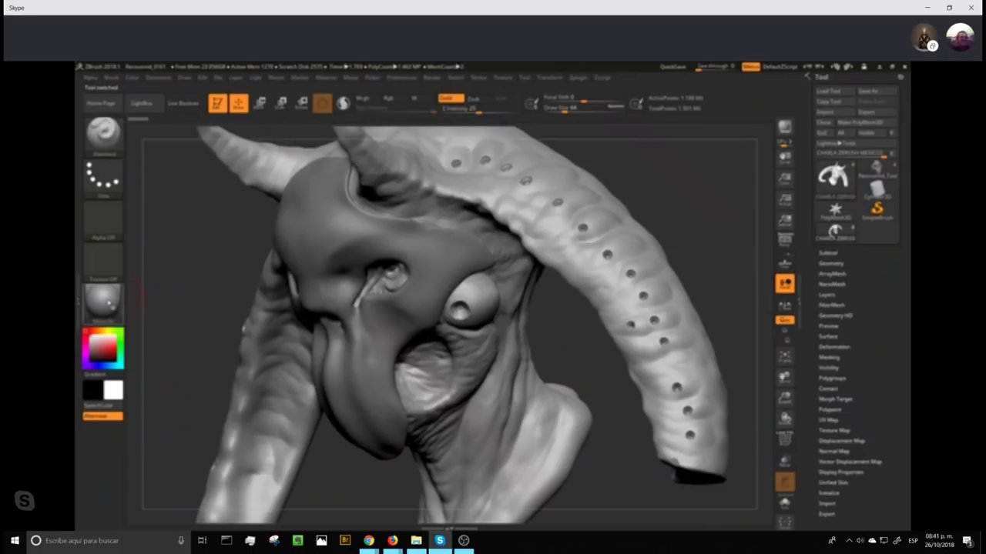
- Apply the MatCap Red Wax material to the recovered model and make the smooth face mask the active subtool
left_click(112, 304)
left_click(158, 262)
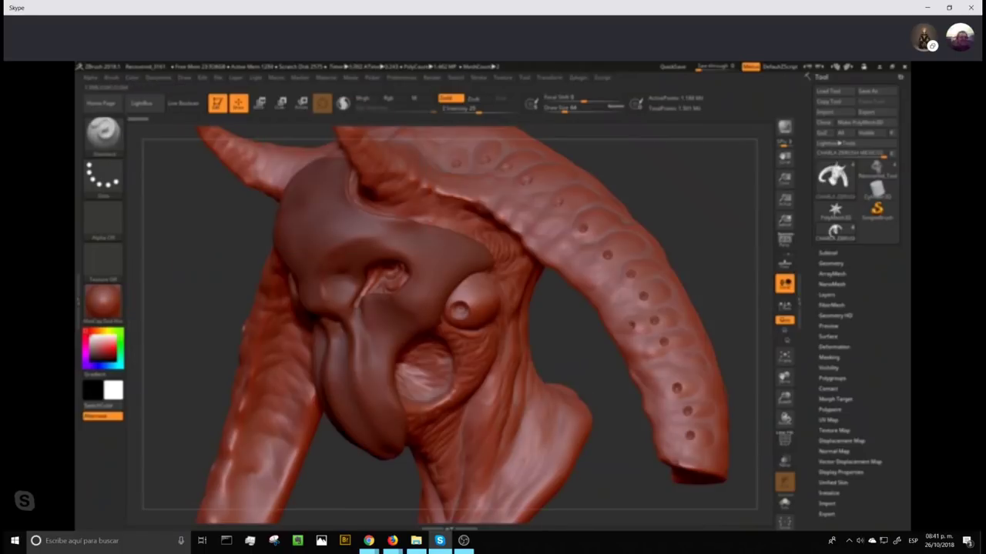
mouse_move(713, 224)
left_mouse_down()
mouse_move(728, 238)
mouse_move(713, 223)
left_mouse_up()
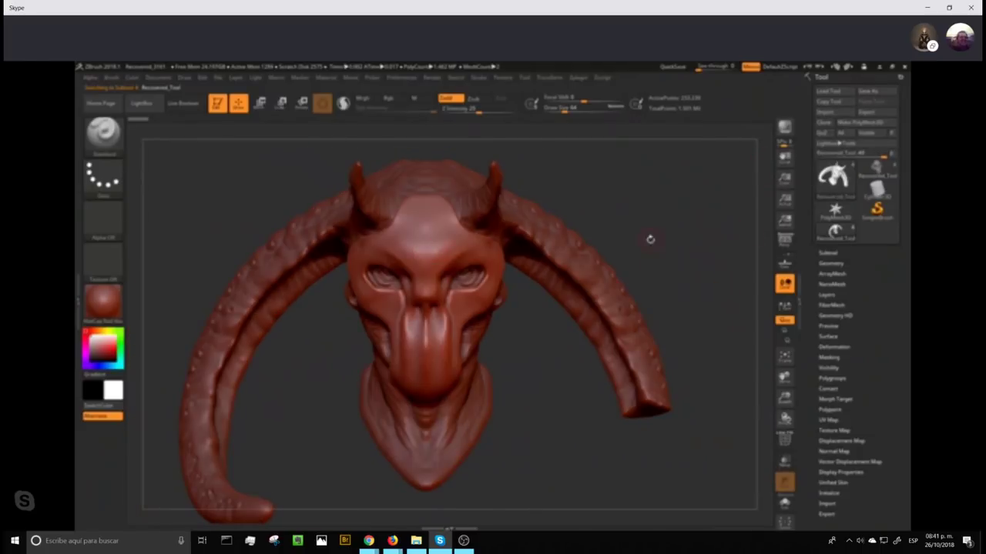
left_click_drag(650, 238, 669, 241)
- Save the tool to the Desktop as CHARLA ZBRUSH MEXICO.ZTL, replacing the existing file
left_click(874, 93)
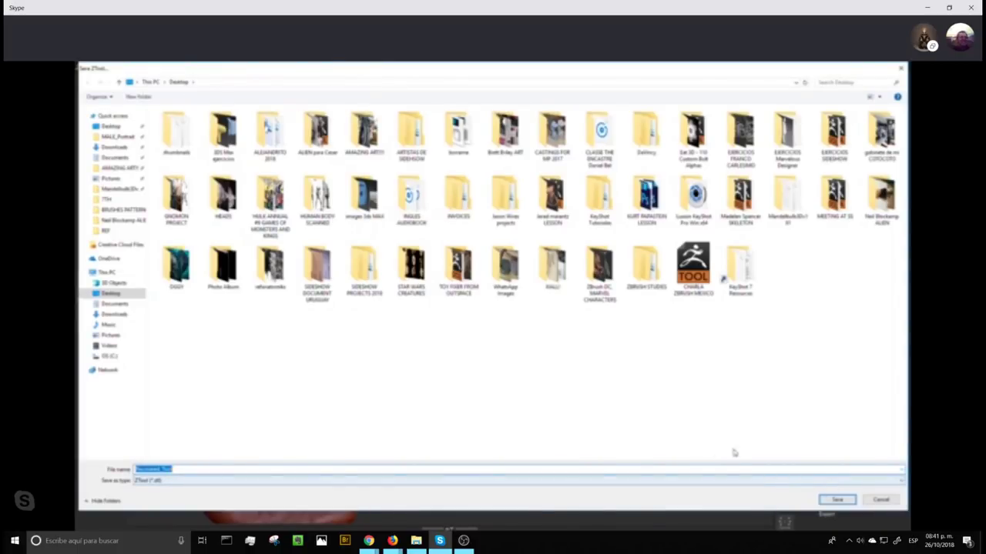
left_click(420, 470)
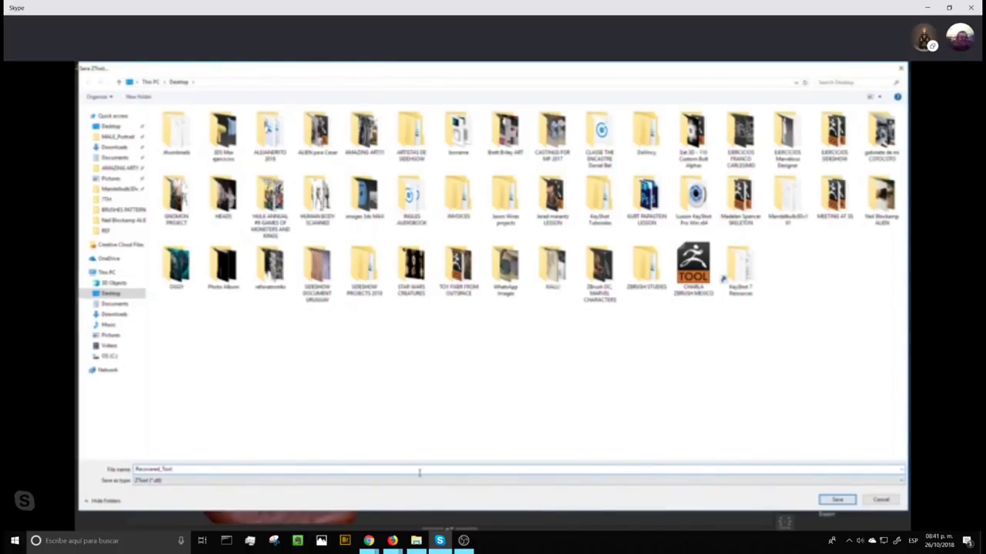
key("BackSpace")
key("BackSpace")
key("BackSpace")
key("BackSpace")
key("BackSpace")
key("BackSpace")
key("BackSpace")
key("BackSpace")
key("BackSpace")
key("BackSpace")
type("CHARLA ZBRUSH MEXICO.ZTL")
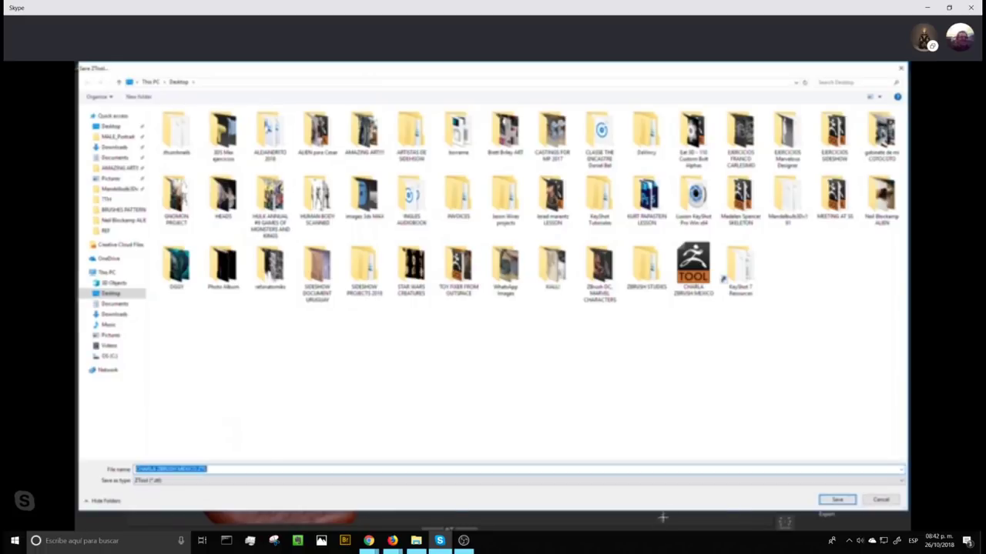
left_click(350, 485)
left_click(832, 502)
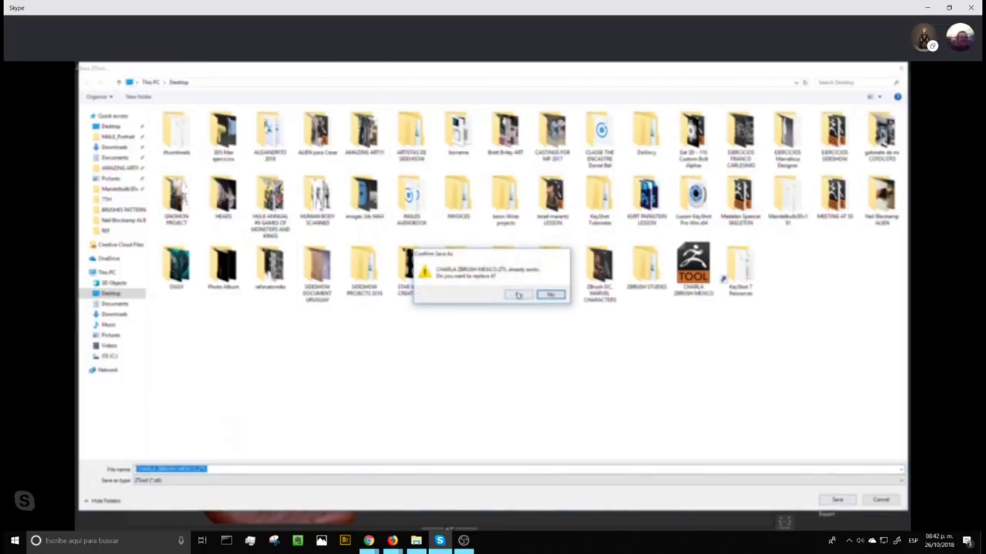
left_click(520, 296)
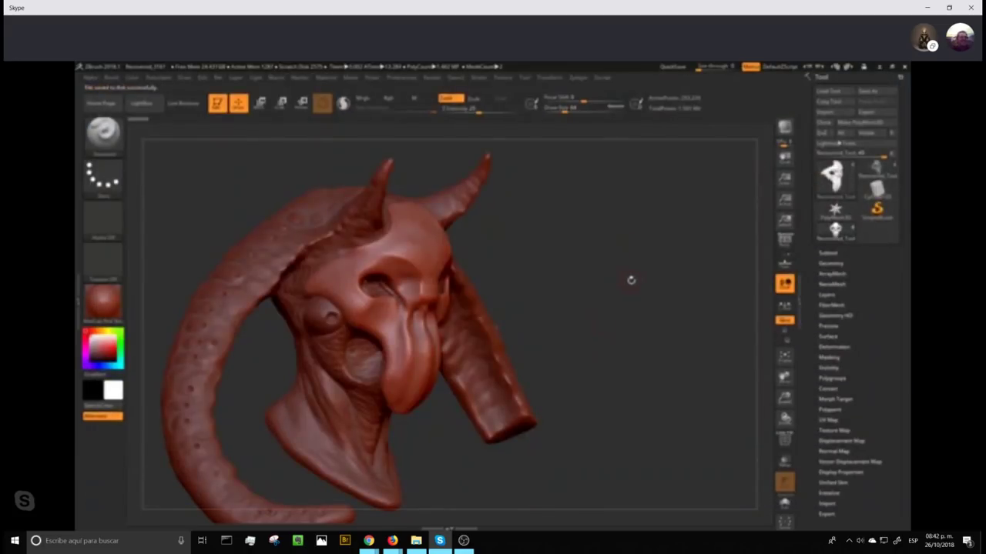
- Add rows of small bumps under the mask's eye openings and along its side grooves with a fine Standard brush at focal shift 42
left_click_drag(634, 280, 559, 431, "alt")
left_click_drag(585, 467, 606, 412)
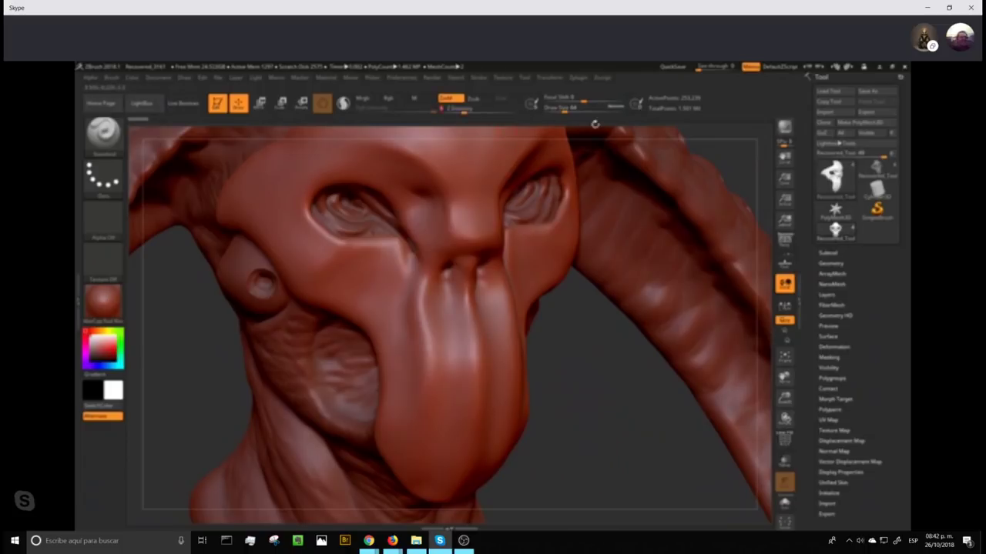
left_click_drag(583, 98, 601, 99)
mouse_move(598, 420)
left_mouse_down()
mouse_move(657, 383)
mouse_move(660, 392)
left_mouse_up()
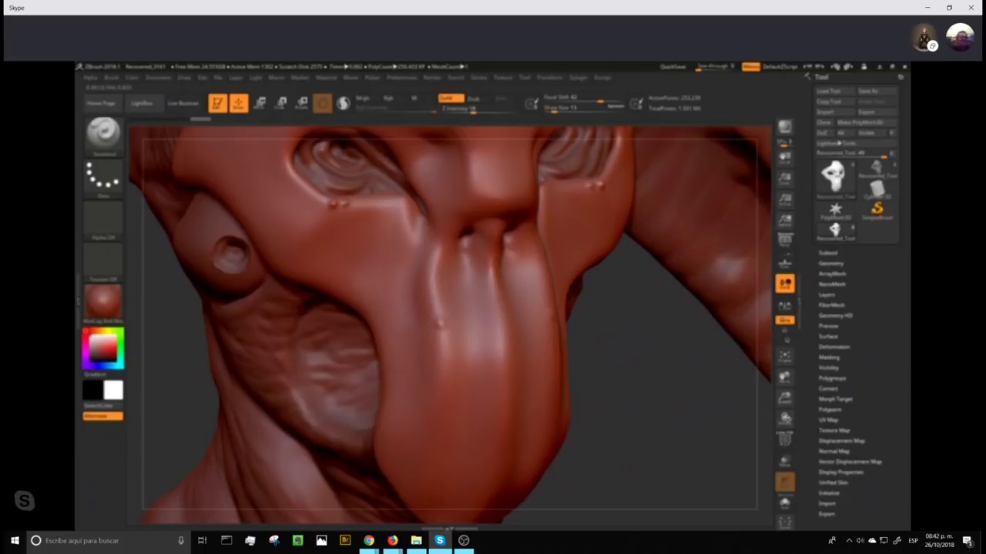
left_click(440, 325)
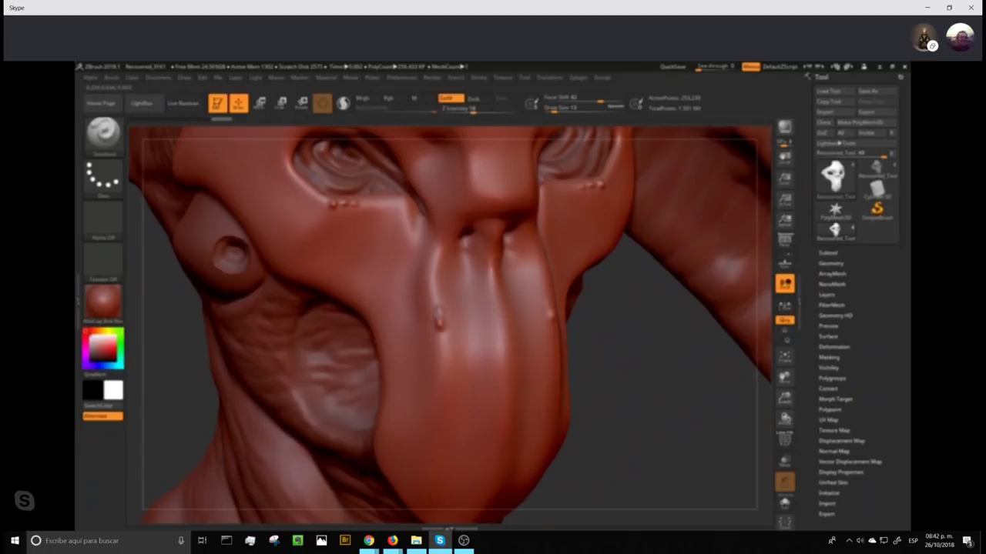
left_click(436, 307)
left_click(434, 294)
left_click(433, 281)
left_click(434, 270)
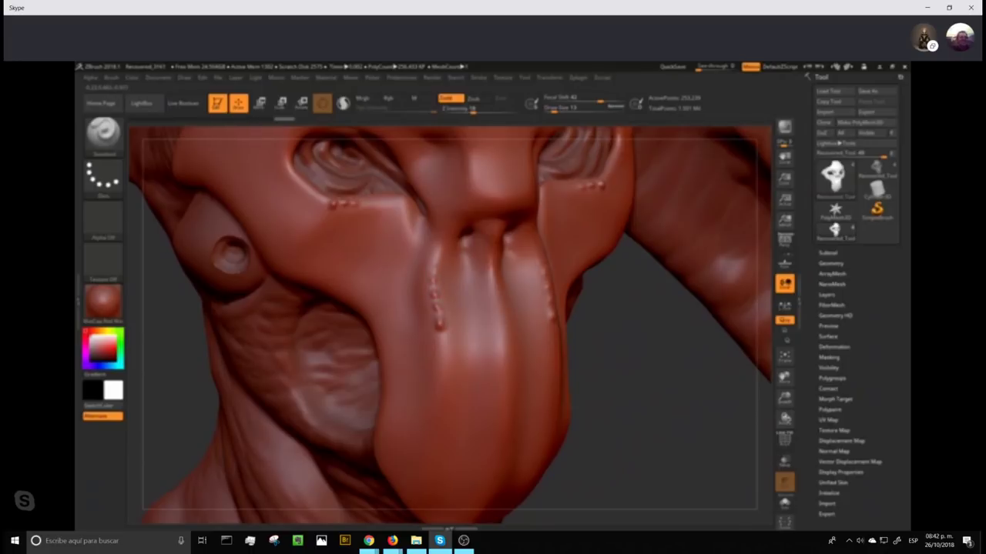
left_click(439, 247)
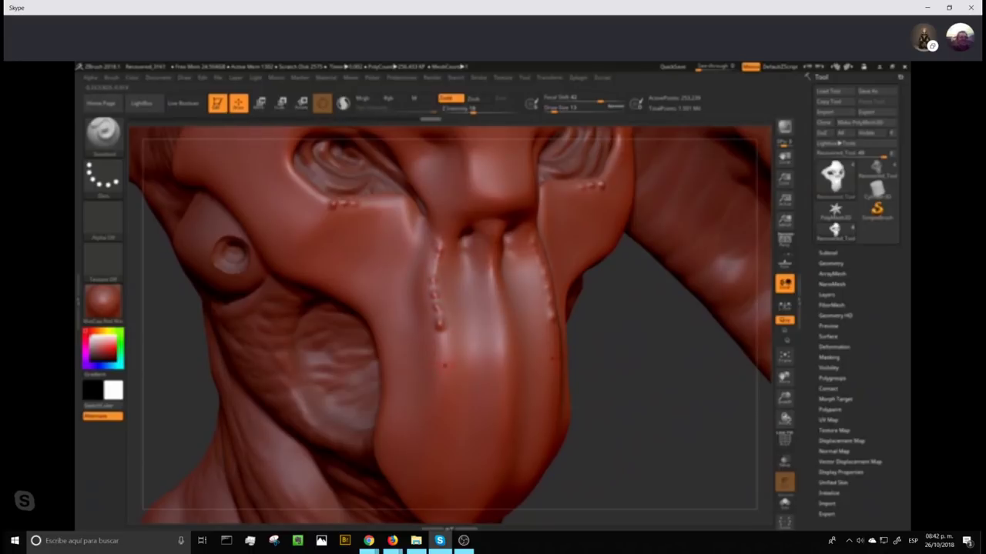
left_click(442, 368)
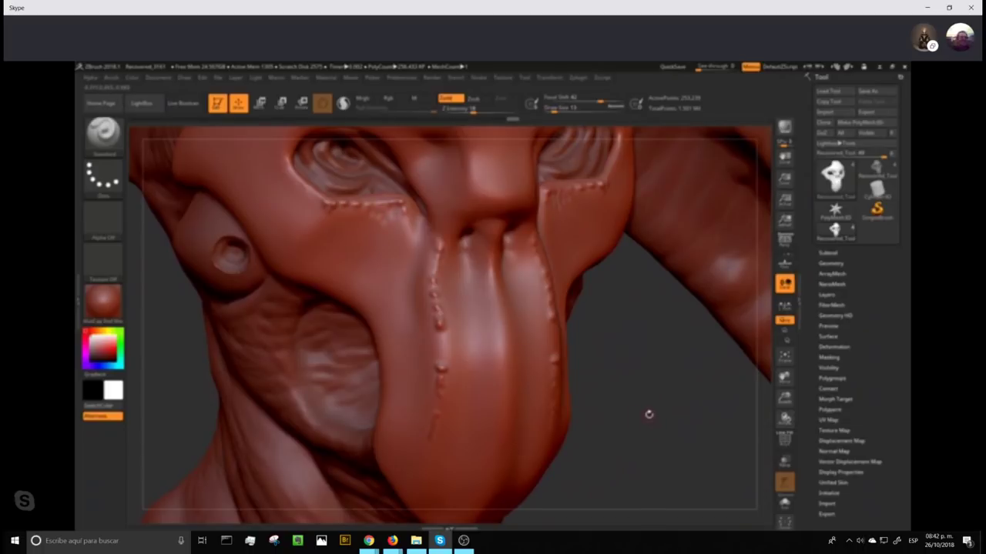
- Build up a bumpy ridge down the center of the mask to its lower edge, with small bumps beside its middle
left_click_drag(649, 415, 687, 446, "alt")
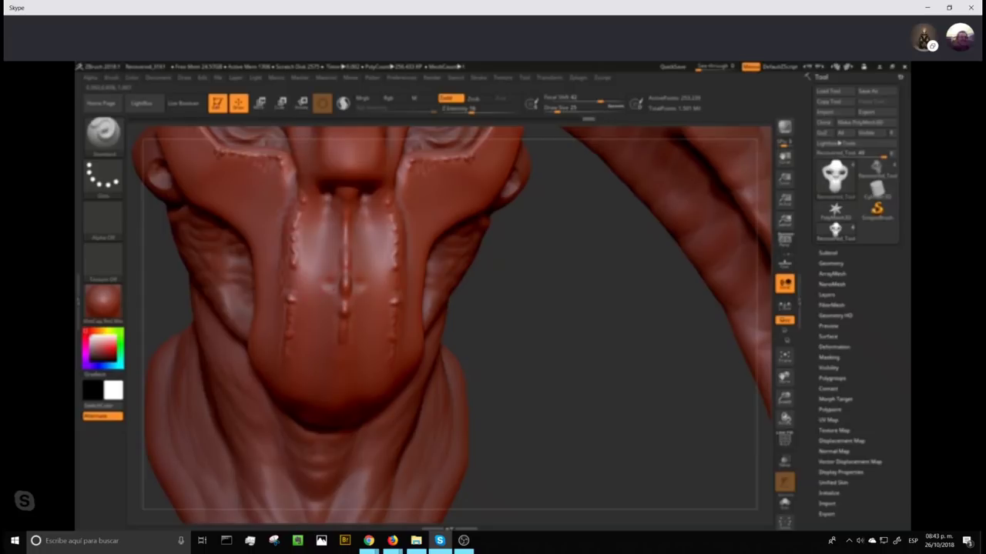
left_click_drag(343, 354, 338, 390)
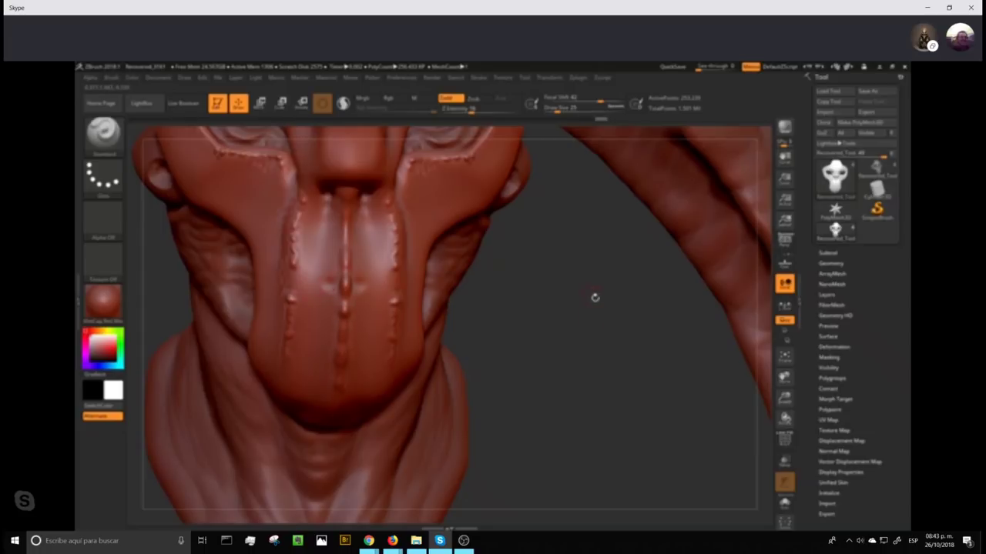
mouse_move(593, 298)
left_mouse_down()
mouse_move(587, 315)
mouse_move(469, 377)
mouse_move(583, 354)
left_mouse_up()
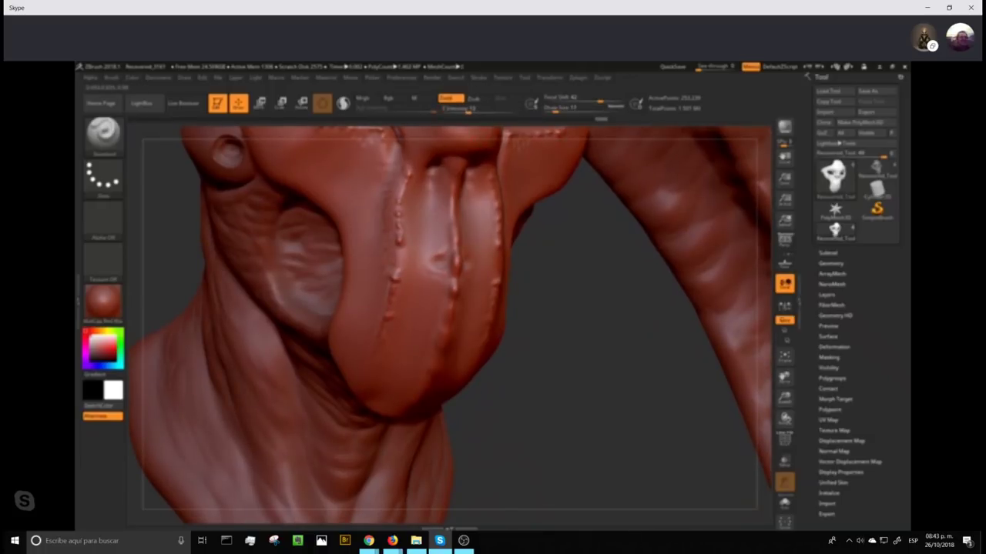
left_click_drag(432, 266, 454, 272)
left_click_drag(563, 339, 580, 340)
- Pull pointed spikes out of the mask's central ridge in side view with a larger SnakeHook brush
left_click_drag(625, 120, 588, 341)
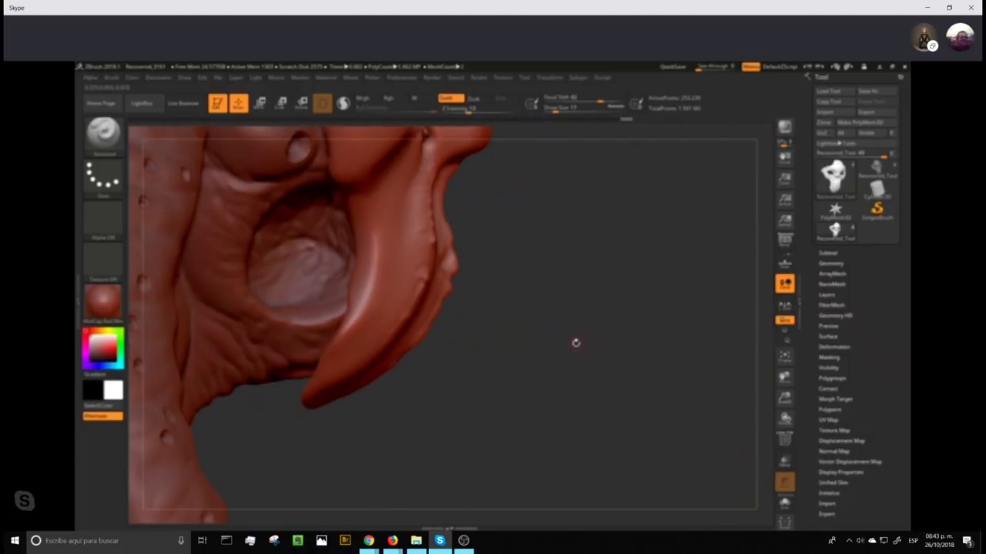
key("b")
key("s")
key("h")
left_click_drag(555, 108, 593, 100)
mouse_move(452, 263)
left_mouse_down()
mouse_move(467, 265)
mouse_move(456, 290)
mouse_move(466, 266)
left_mouse_up()
left_click_drag(443, 313, 441, 312)
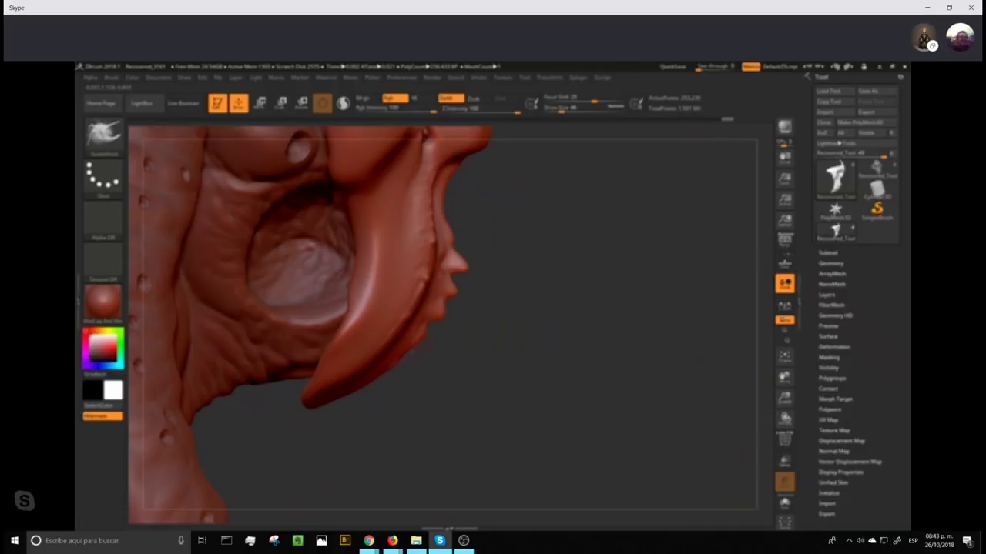
mouse_move(407, 348)
left_mouse_down()
mouse_move(414, 354)
mouse_move(385, 378)
left_mouse_up()
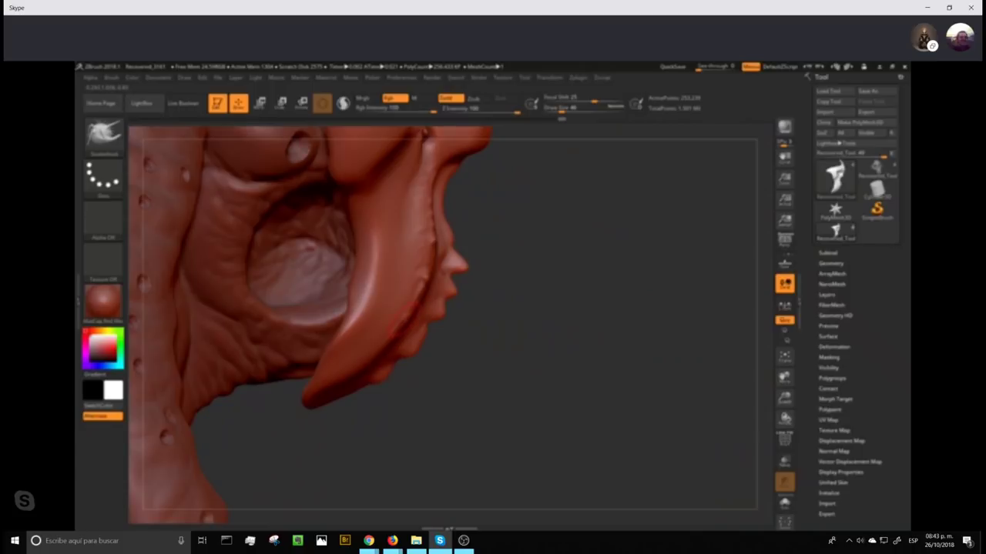
- Pull small pointed spikes out of the bumpy ridge along the mask's side groove with the SnakeHook brush
left_click_drag(402, 324, 411, 311)
mouse_move(454, 239)
left_mouse_down()
mouse_move(479, 233)
mouse_move(431, 224)
left_mouse_up()
left_click_drag(509, 218, 477, 218)
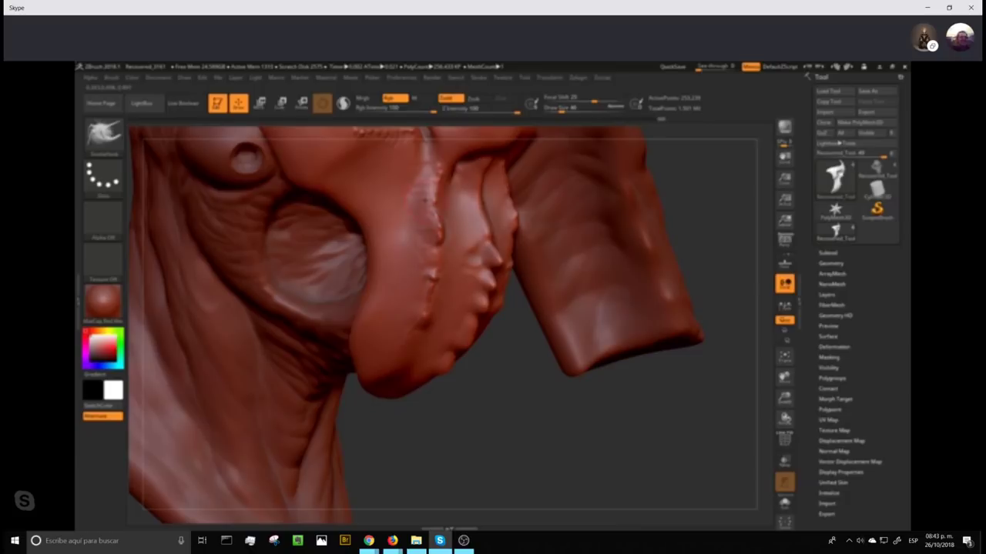
- Remesh the spiked mask with DynaMesh to even out its stretched geometry
mouse_move(539, 454)
left_mouse_down("alt")
mouse_move(712, 286)
mouse_move(680, 249)
mouse_move(682, 347)
mouse_move(707, 431)
mouse_move(717, 370)
left_mouse_up("alt")
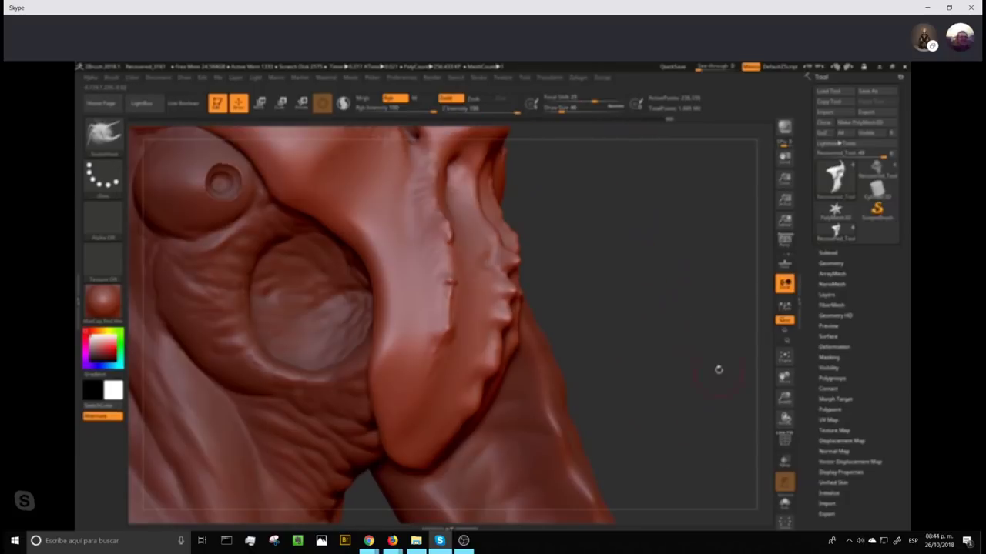
left_click(833, 263)
left_click(830, 409)
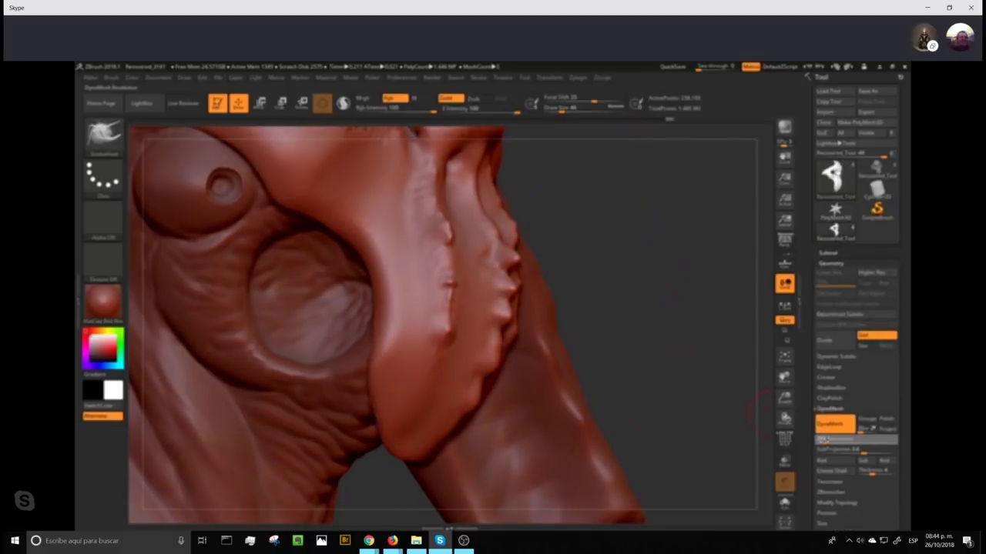
left_click_drag(677, 245, 647, 297, "ctrl")
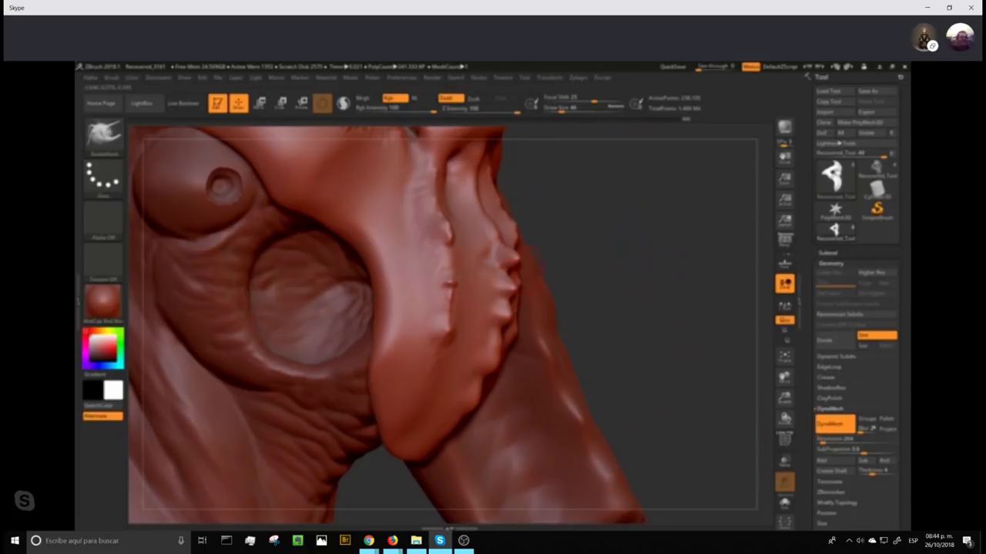
- Sculpt fine cross wrinkles between the ridges on the mask's snout with the Standard brush at draw size 16
left_click_drag(578, 275, 513, 278)
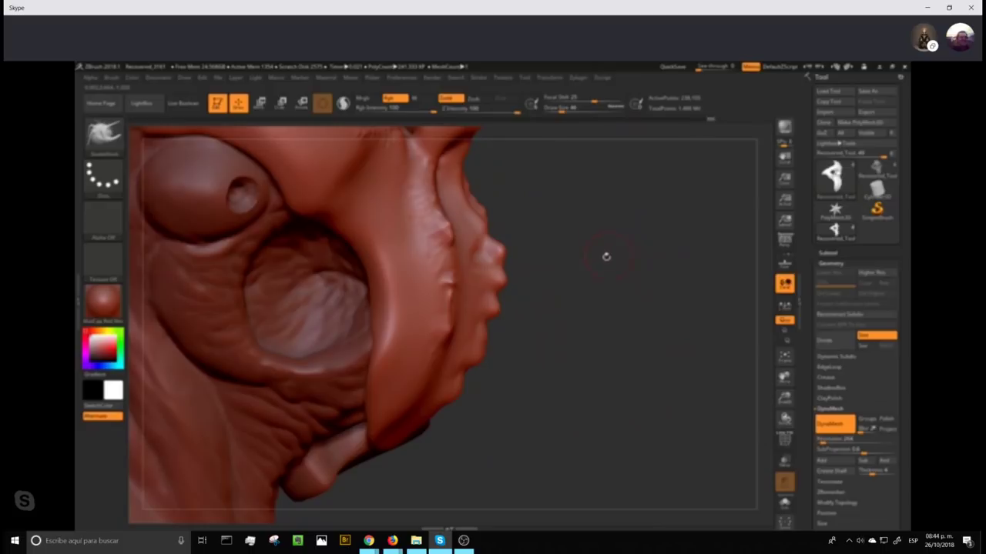
key("b")
key("s")
key("t")
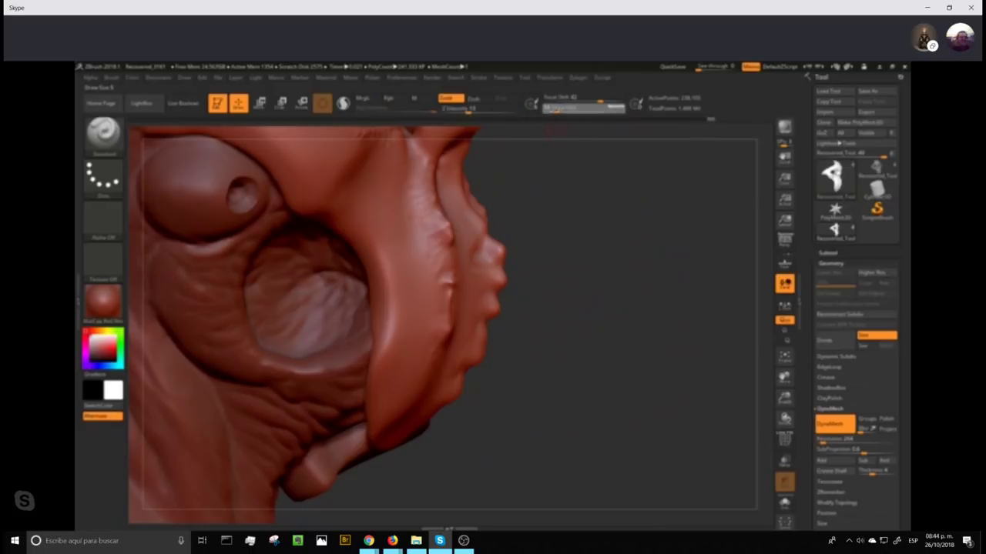
left_click_drag(601, 220, 608, 257)
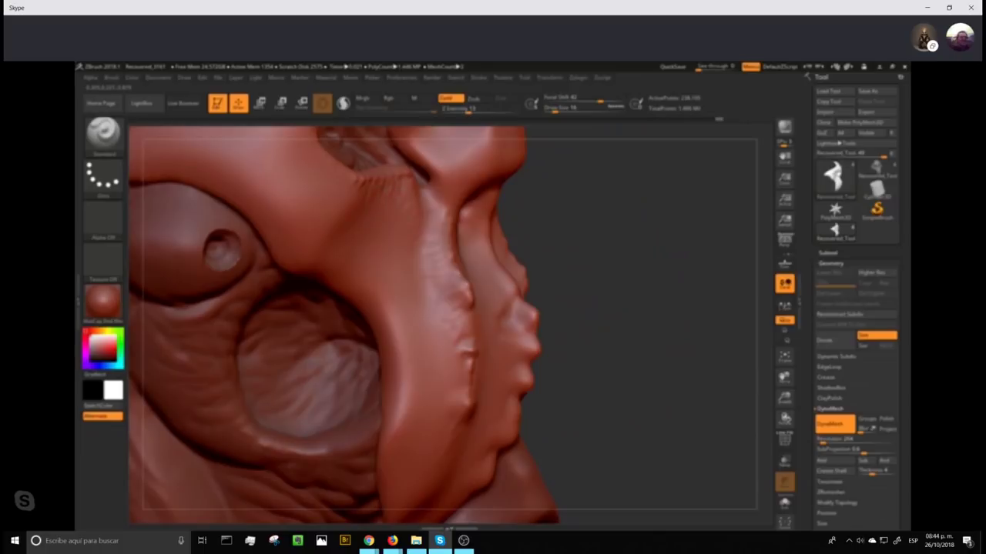
mouse_move(627, 369)
left_mouse_down()
mouse_move(650, 371)
mouse_move(612, 200)
mouse_move(696, 180)
mouse_move(689, 247)
mouse_move(660, 159)
mouse_move(637, 290)
mouse_move(662, 236)
mouse_move(678, 231)
left_mouse_up()
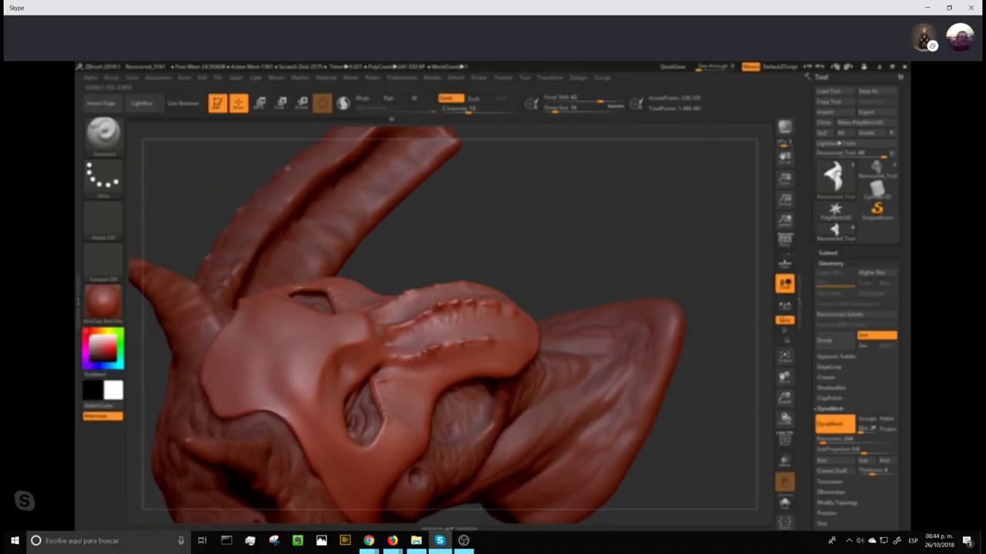
left_click_drag(562, 249, 416, 248)
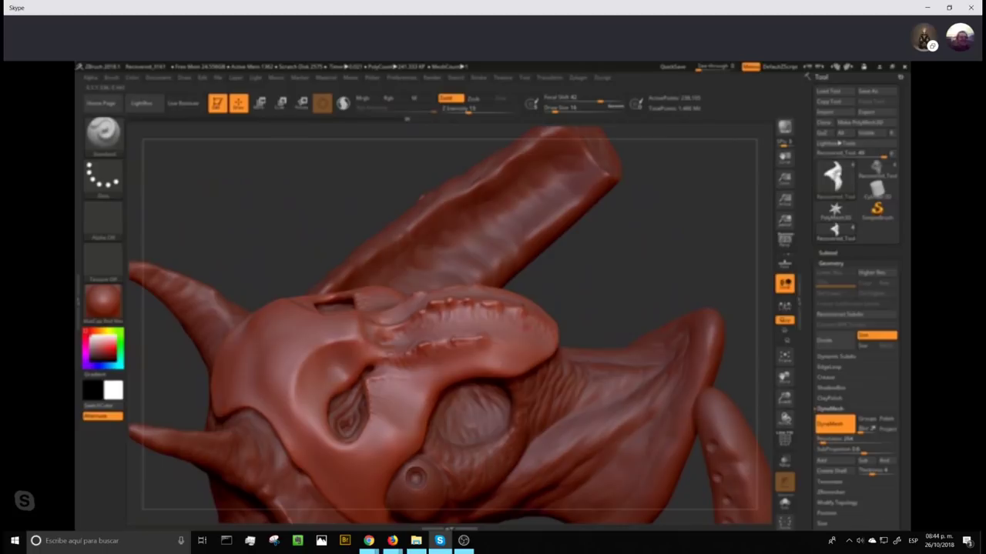
left_click_drag(571, 272, 477, 278)
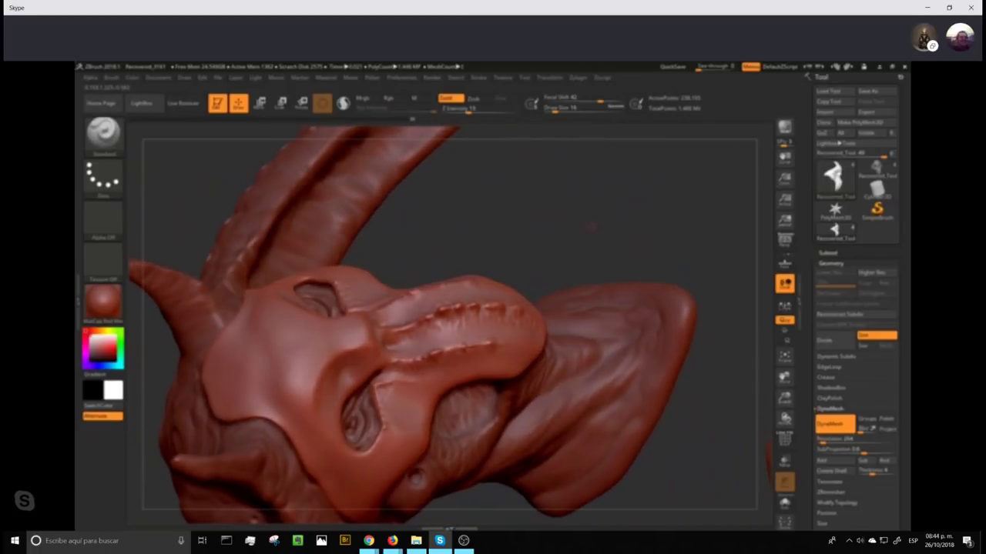
left_click_drag(582, 278, 583, 334, "alt")
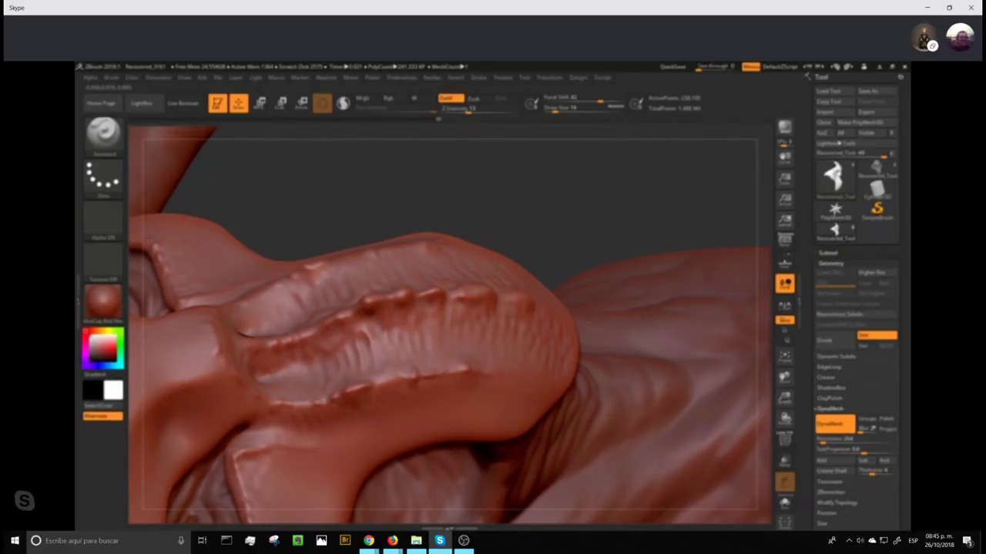
- Add bumps and short wrinkles along the outer side of the mask's snout, below the side ridge
mouse_move(583, 220)
left_mouse_down()
mouse_move(594, 298)
mouse_move(569, 232)
left_mouse_up()
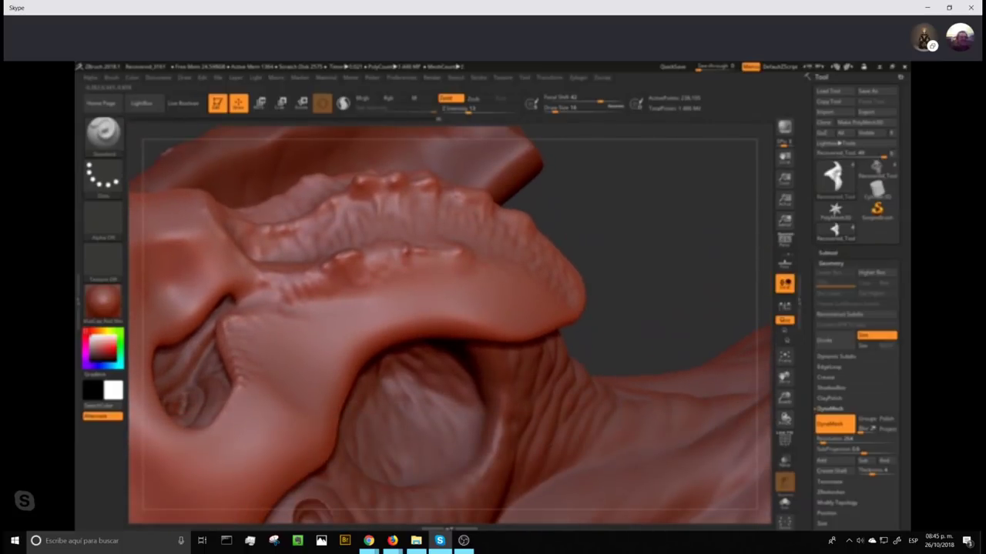
left_click_drag(290, 307, 310, 307)
left_click(476, 109)
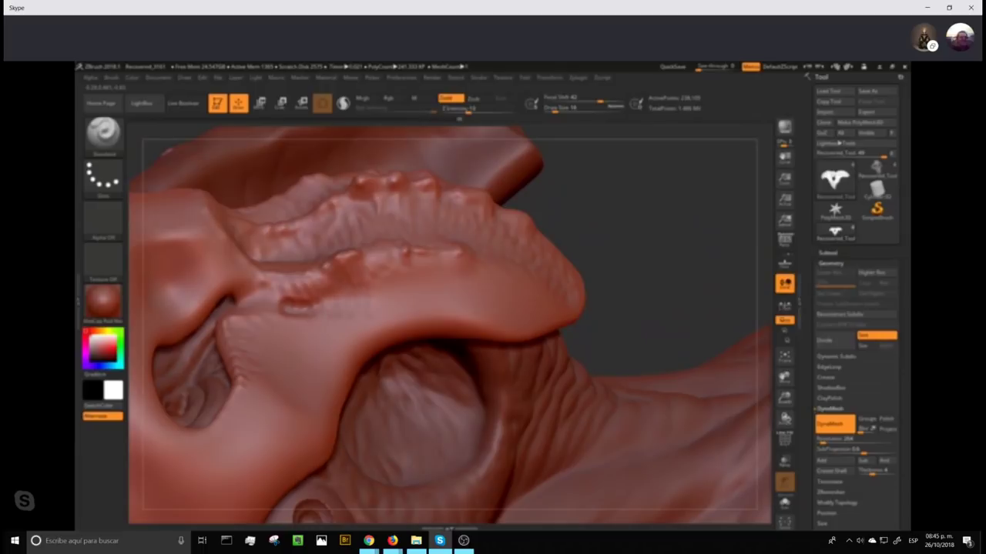
mouse_move(391, 281)
left_mouse_down()
mouse_move(394, 303)
mouse_move(410, 307)
left_mouse_up()
mouse_move(436, 261)
left_mouse_down()
mouse_move(435, 311)
mouse_move(449, 295)
left_mouse_up()
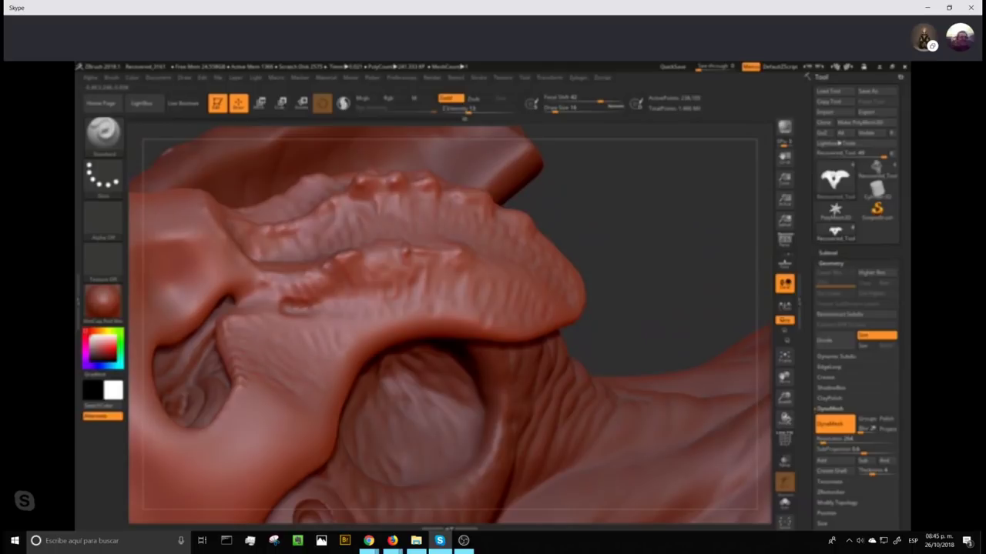
left_click_drag(610, 275, 541, 198, "alt")
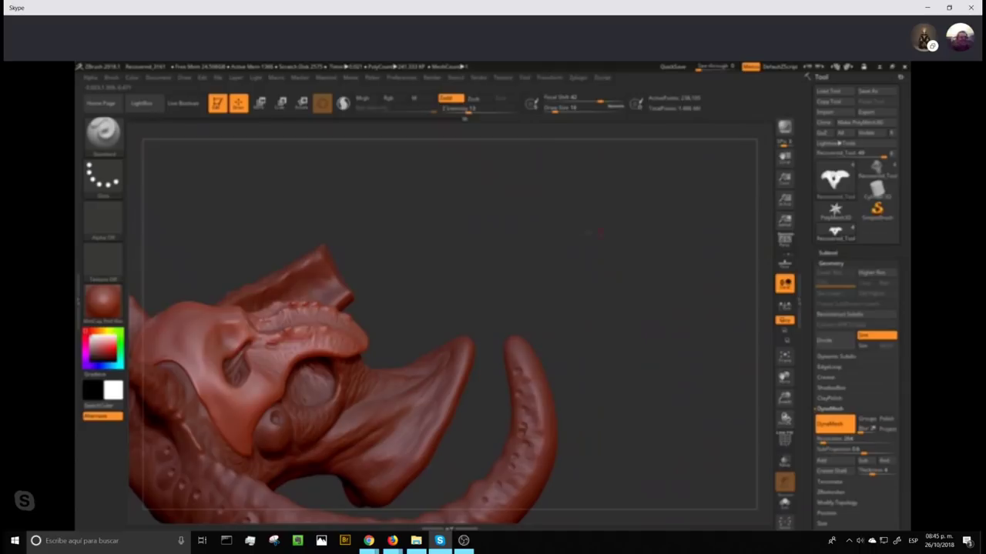
- Texture the mask's forehead and brows with fine wrinkles and carve an angular spiral symbol into the center of the forehead
mouse_move(599, 232)
left_mouse_down()
mouse_move(594, 209)
mouse_move(662, 232)
mouse_move(662, 253)
mouse_move(671, 220)
mouse_move(664, 227)
mouse_move(685, 223)
mouse_move(664, 235)
left_mouse_up()
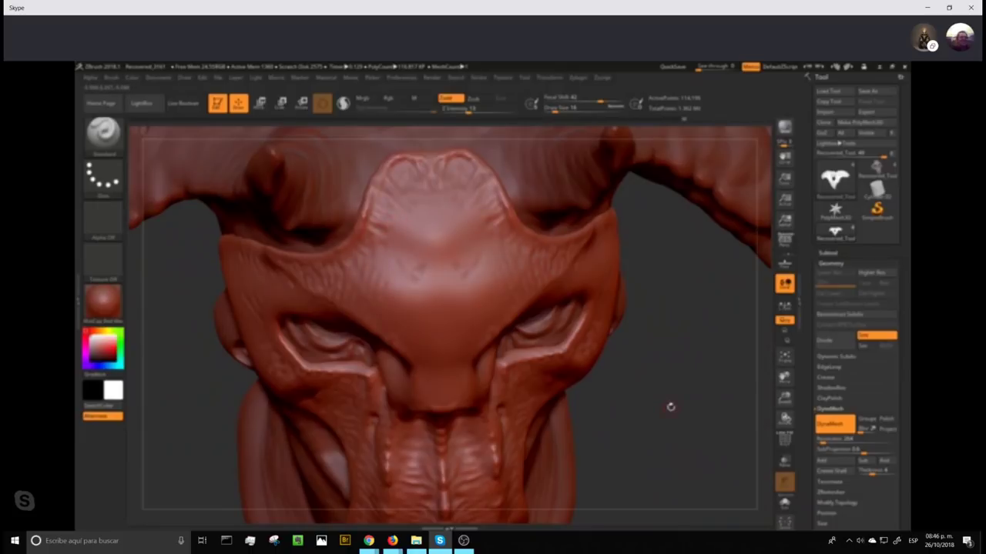
left_click_drag(669, 408, 660, 246, "alt")
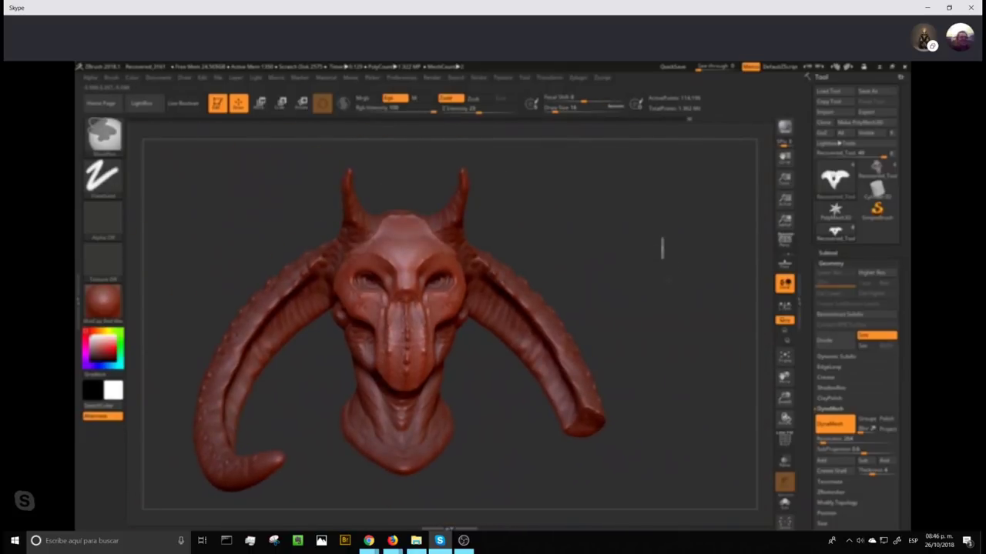
left_click_drag(668, 280, 647, 296)
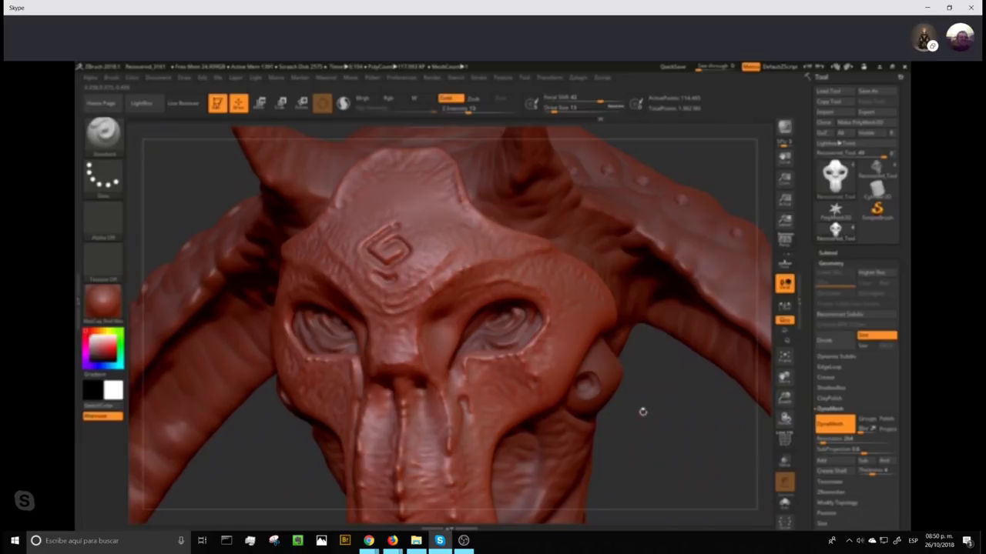
left_click_drag(670, 435, 685, 293, "alt")
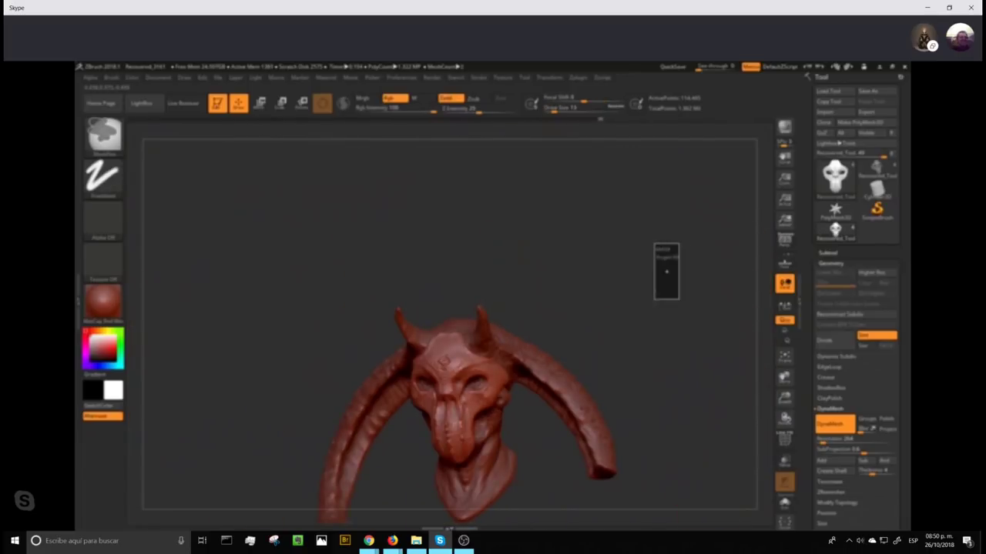
left_click_drag(586, 290, 539, 304)
mouse_move(682, 362)
left_mouse_down("alt")
mouse_move(689, 392)
mouse_move(672, 357)
left_mouse_up("alt")
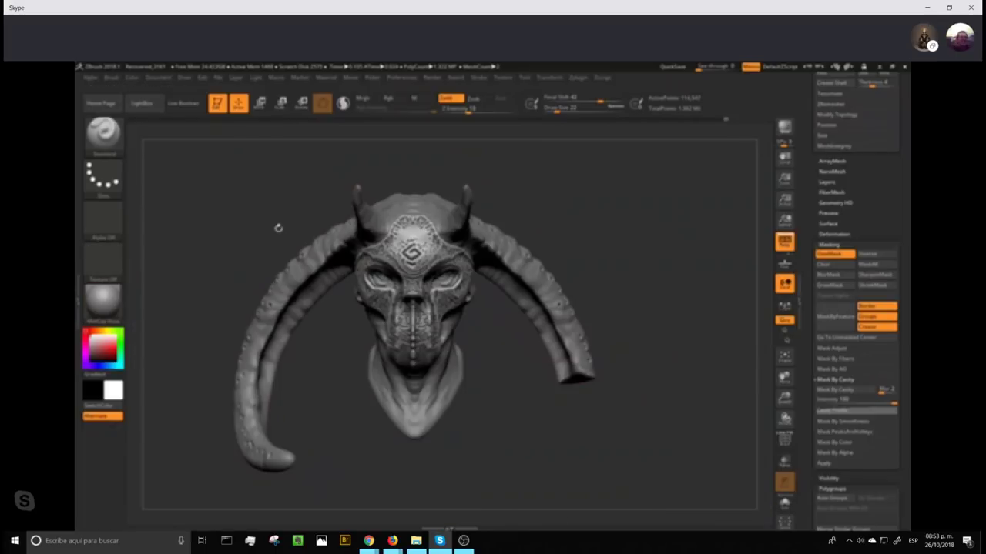
- Make the head and horns the active subtool and switch the material to PolySkin
mouse_move(662, 417)
left_mouse_down()
mouse_move(706, 336)
mouse_move(701, 266)
left_mouse_up()
left_click(383, 194, "alt")
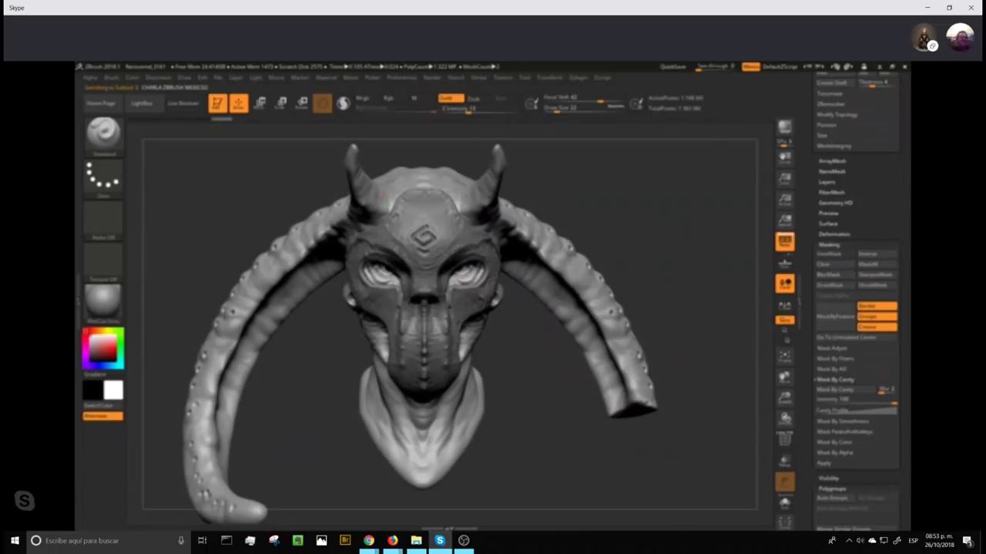
left_click(103, 296)
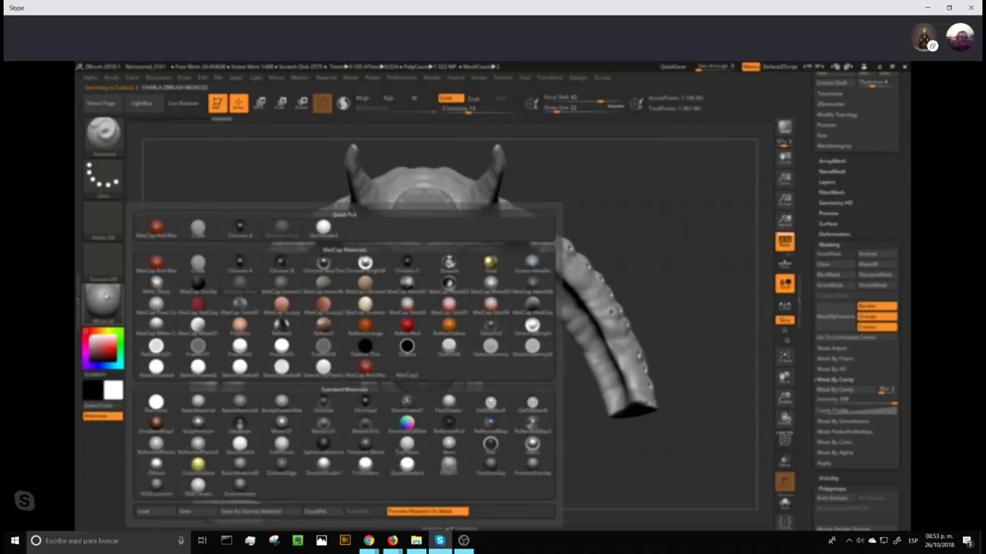
left_click(239, 325)
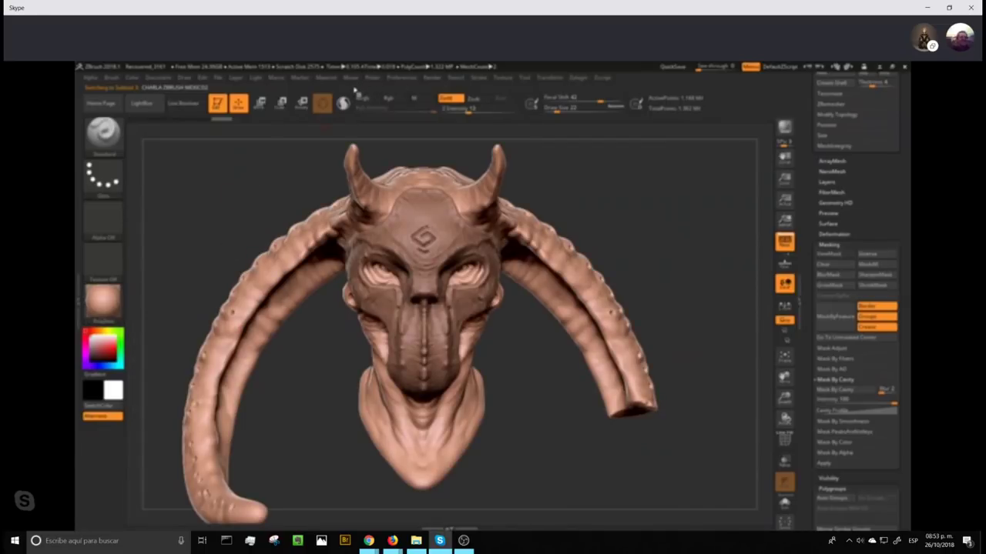
- In the PolySkin material's modifiers, lower Depth B and Opacity slightly, and set Cavity Transition to about -0.077
left_click(330, 79)
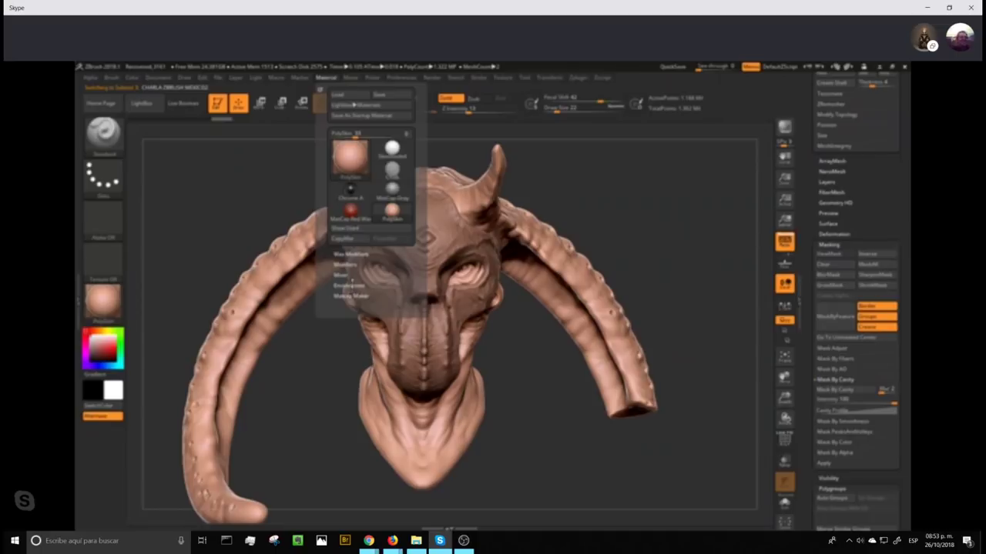
left_click(346, 264)
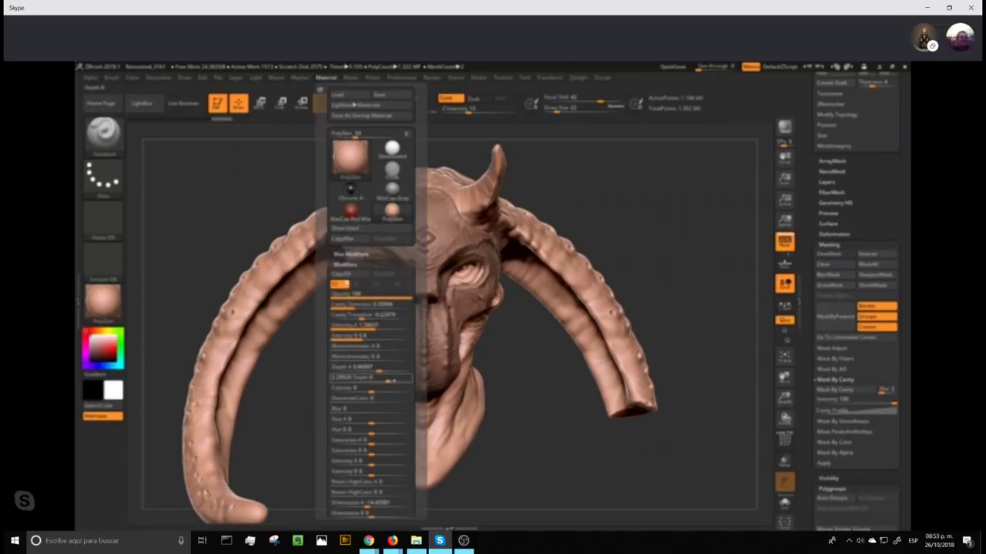
left_click_drag(392, 381, 377, 381)
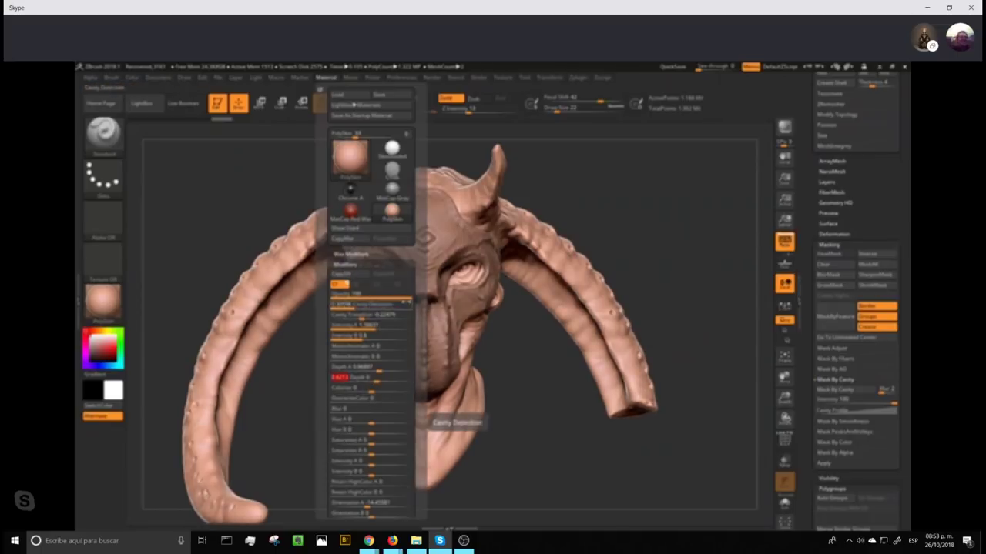
left_click_drag(410, 298, 404, 298)
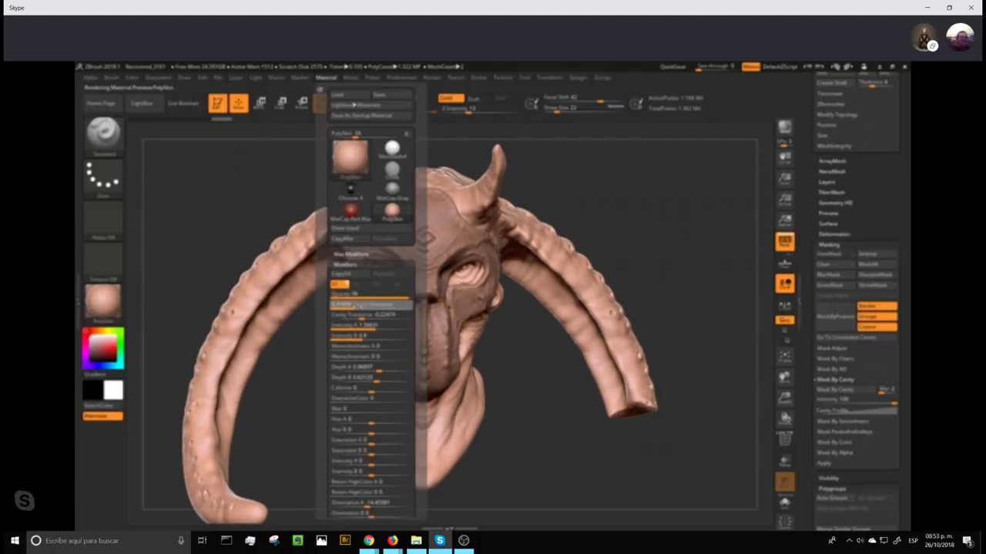
left_click_drag(363, 316, 373, 326)
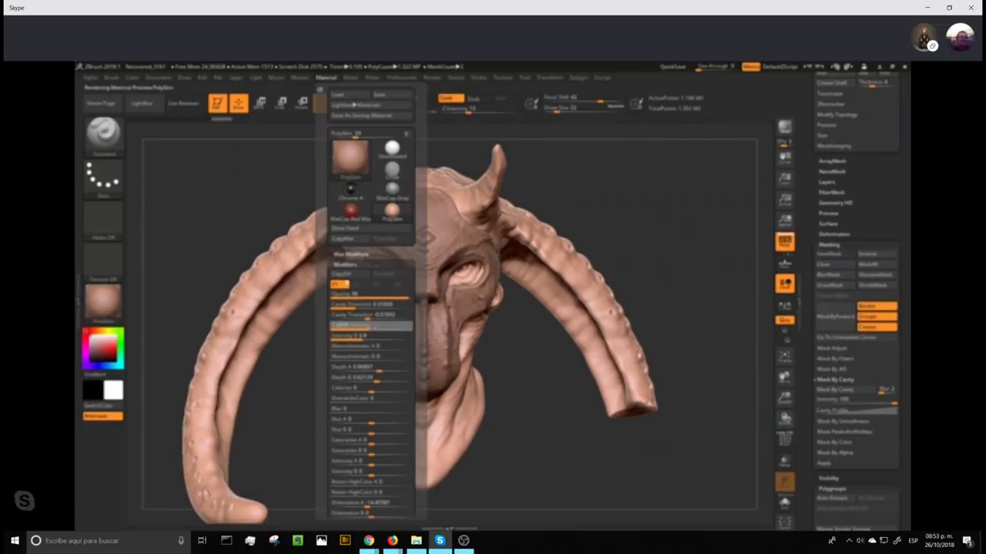
- Fine-tune PolySkin's Intensity A and Depth B, and set Depth A to about 0.92
left_click(375, 325)
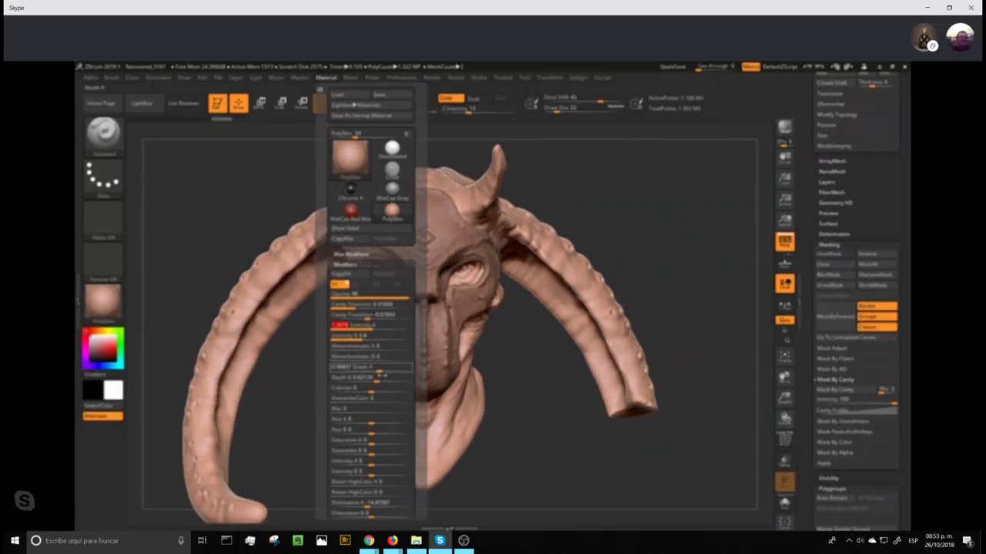
left_click_drag(376, 380, 383, 379)
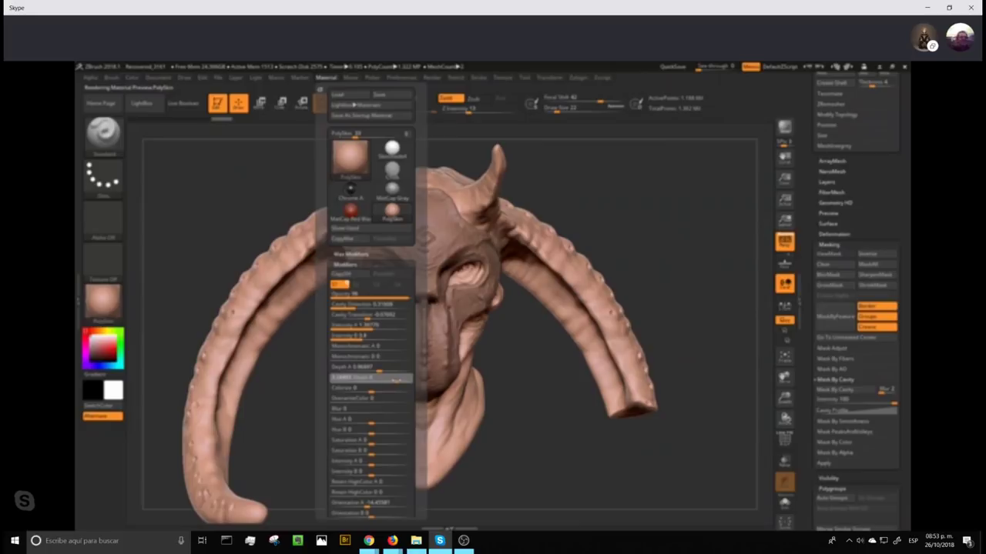
left_click_drag(377, 377, 380, 370)
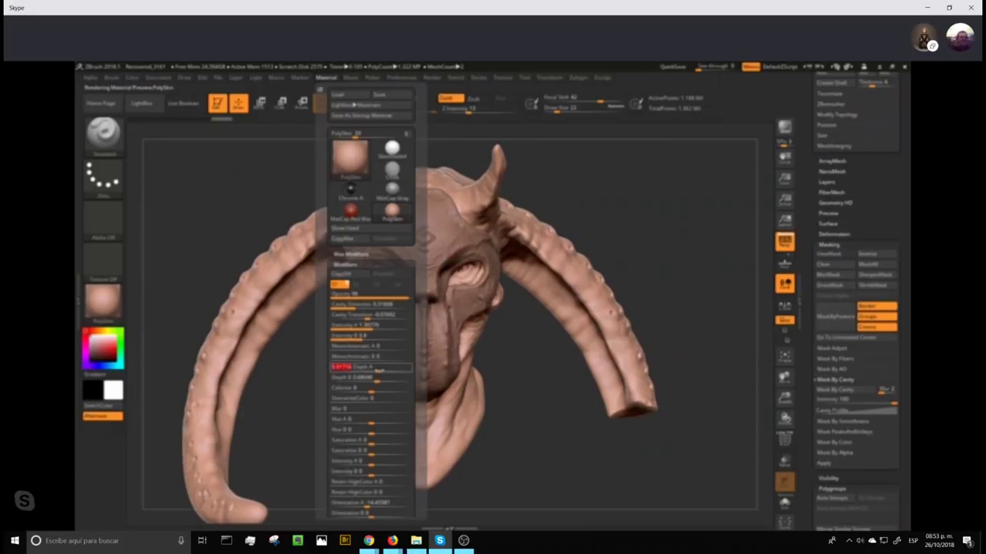
mouse_move(372, 329)
left_mouse_down()
mouse_move(366, 337)
mouse_move(372, 328)
left_mouse_up()
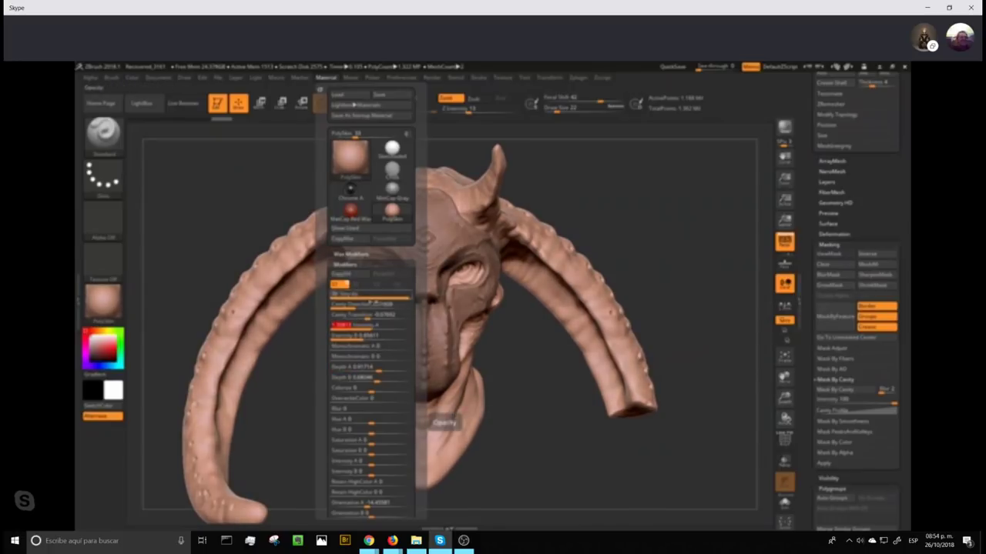
left_click(370, 315)
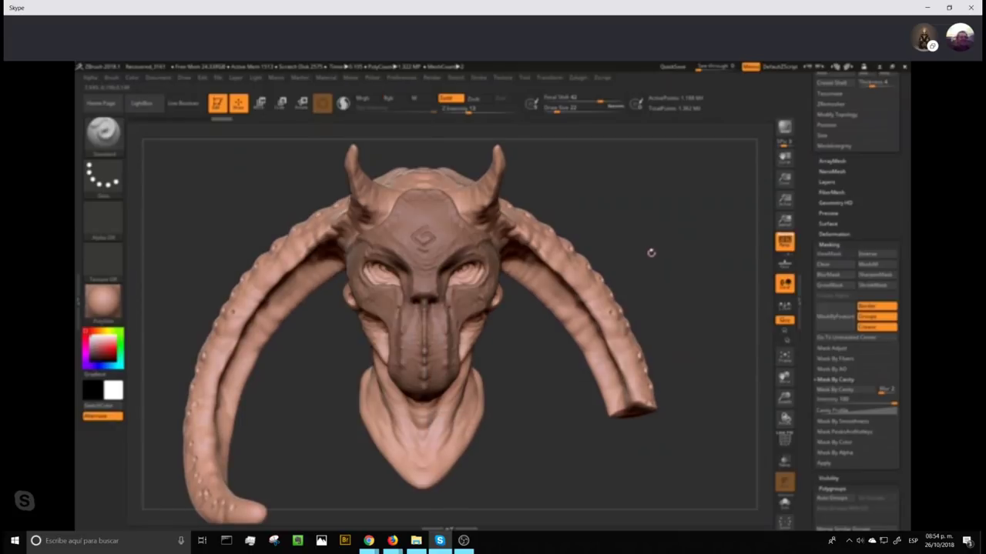
- Set the brush to apply both material and color with Mrgb, and turn off Zadd sculpting
left_click_drag(651, 253, 683, 244, "alt")
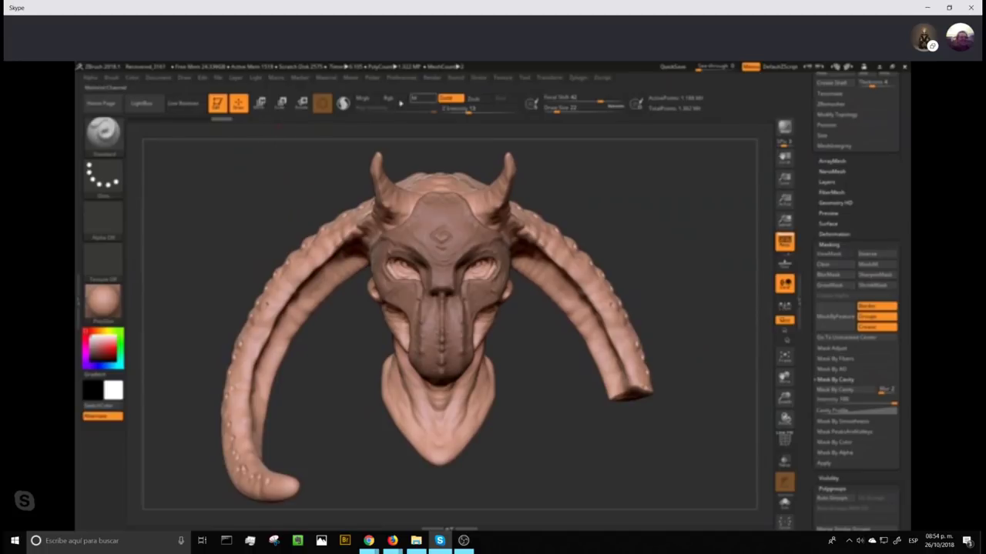
left_click(367, 98)
left_click(450, 98)
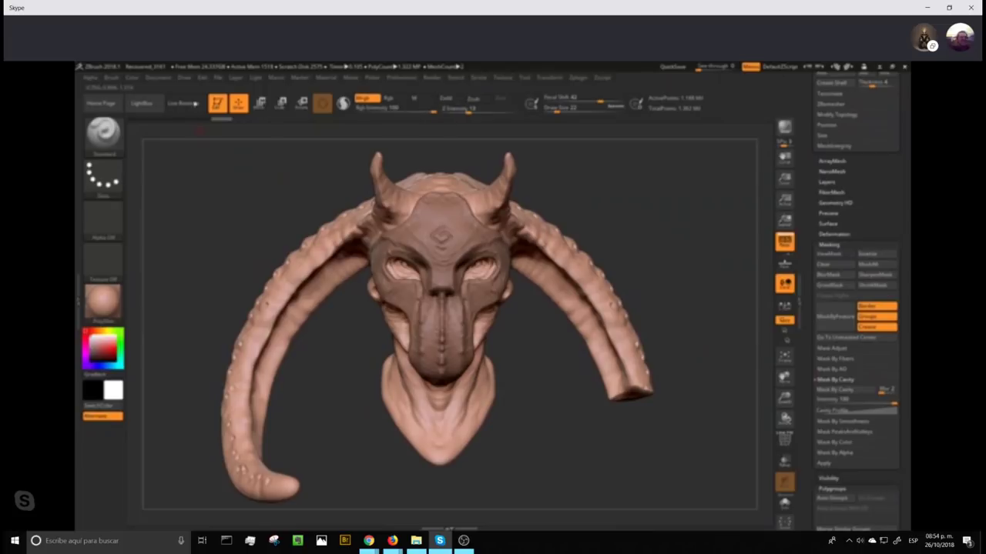
- Fill the head and horns with the PolySkin material and white color
left_click(167, 80)
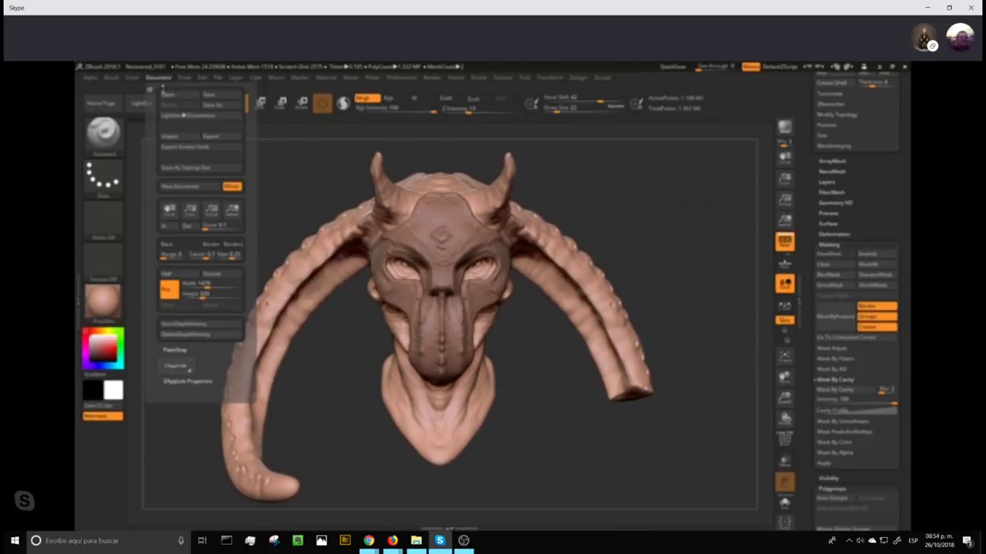
left_click(132, 79)
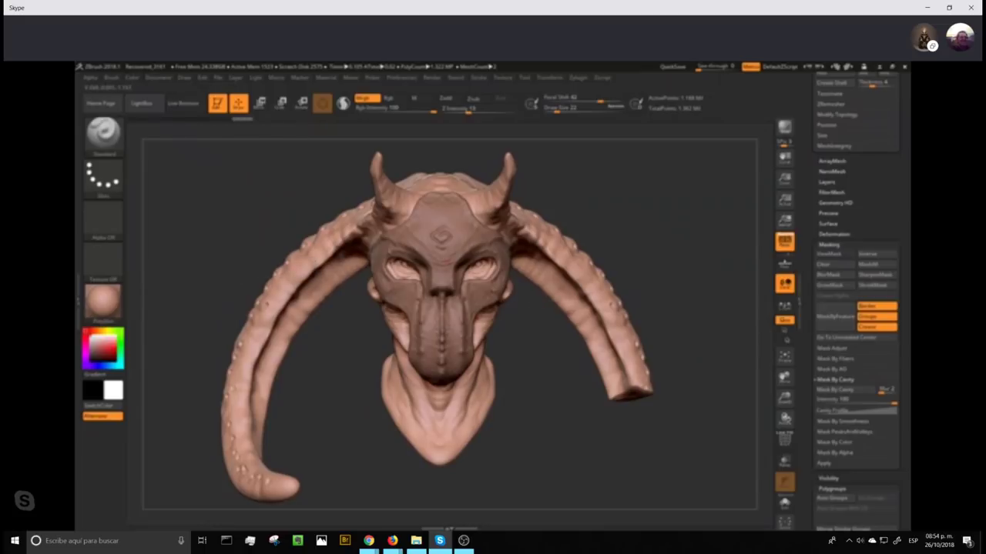
- Make the mask the active subtool, switch its material to the blue metallic MatCap, and open the color fill options
left_click(467, 327, "alt")
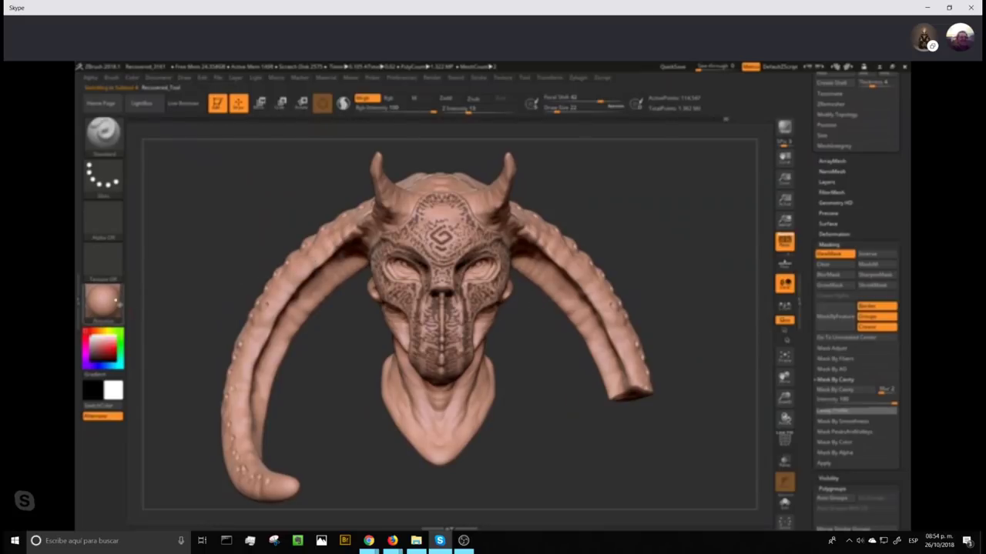
left_click(107, 302)
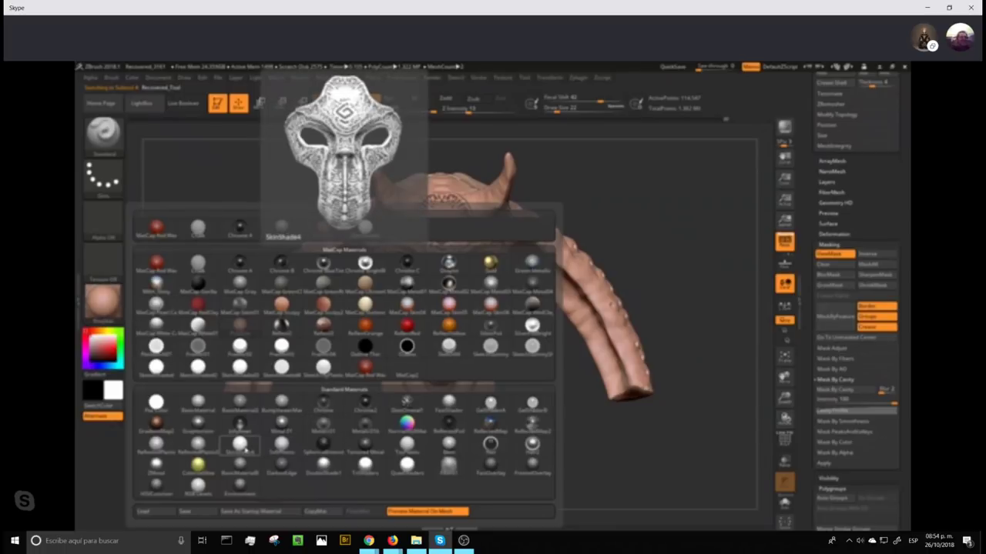
left_click(242, 446)
left_click(103, 306)
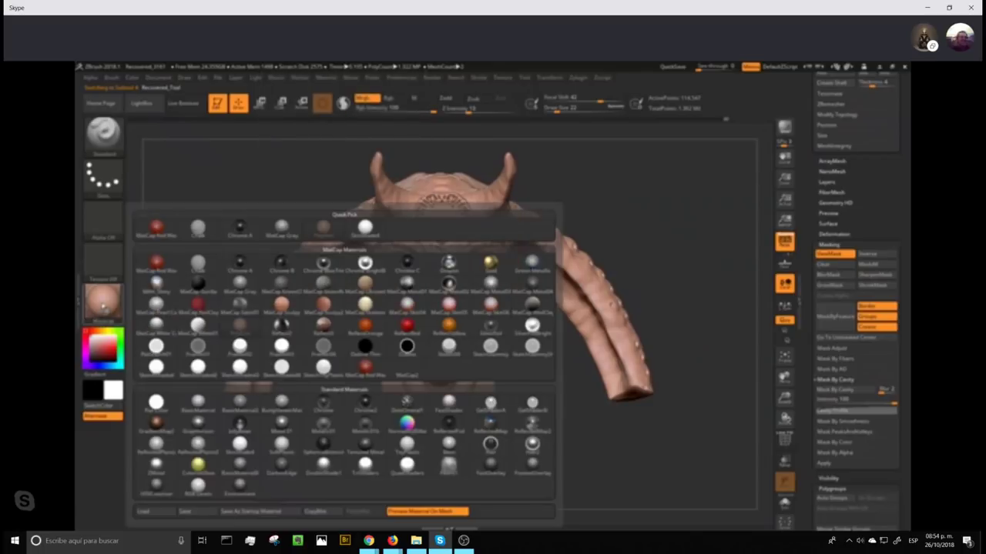
left_click(532, 261)
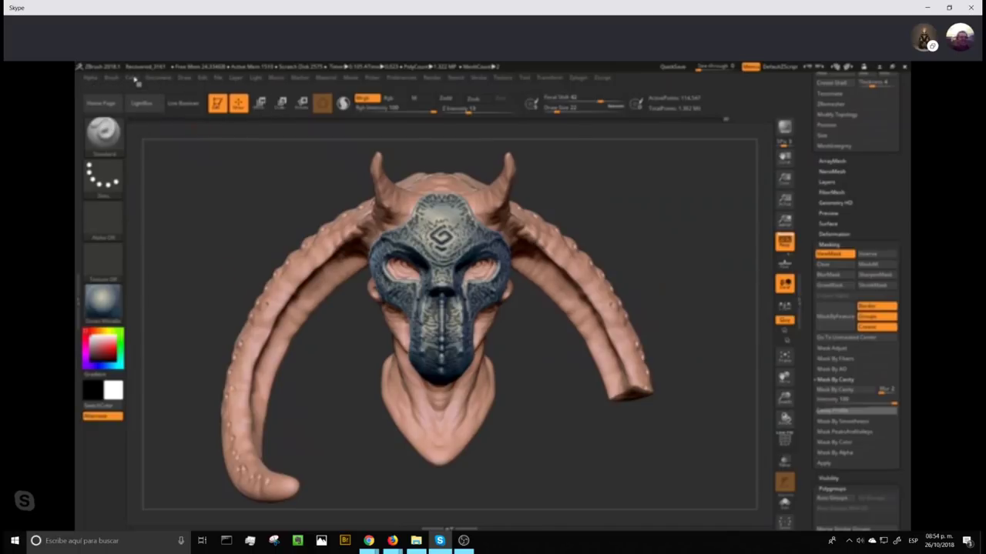
left_click(134, 79)
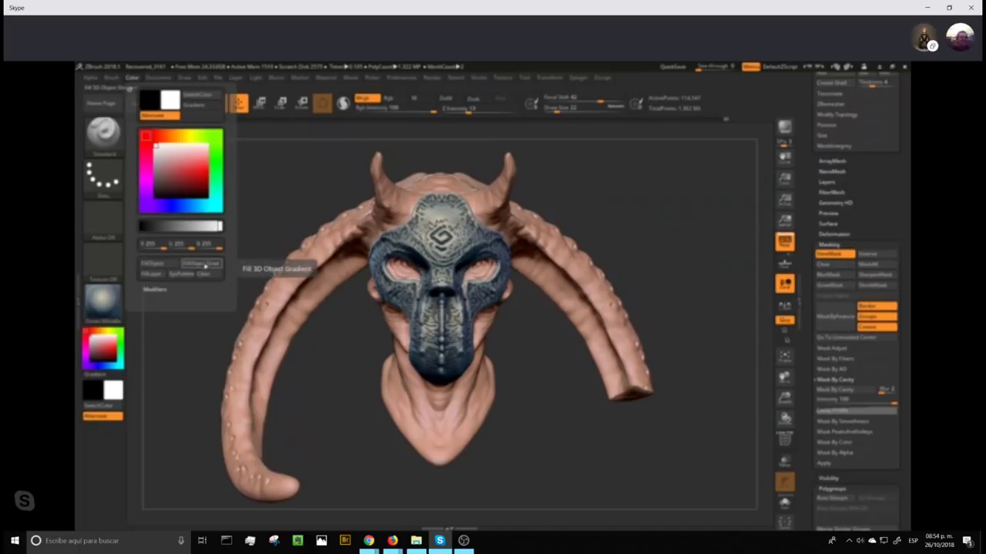
- Examine the mask and the horned head separately in Solo and Xpose views, from the front and at an angle
left_click(787, 508)
left_click(785, 505)
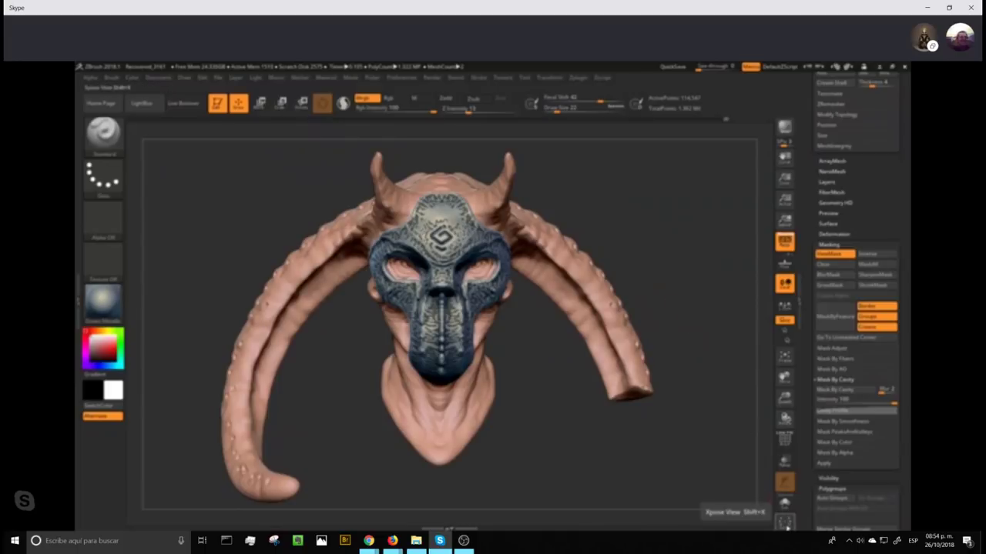
left_click(784, 524)
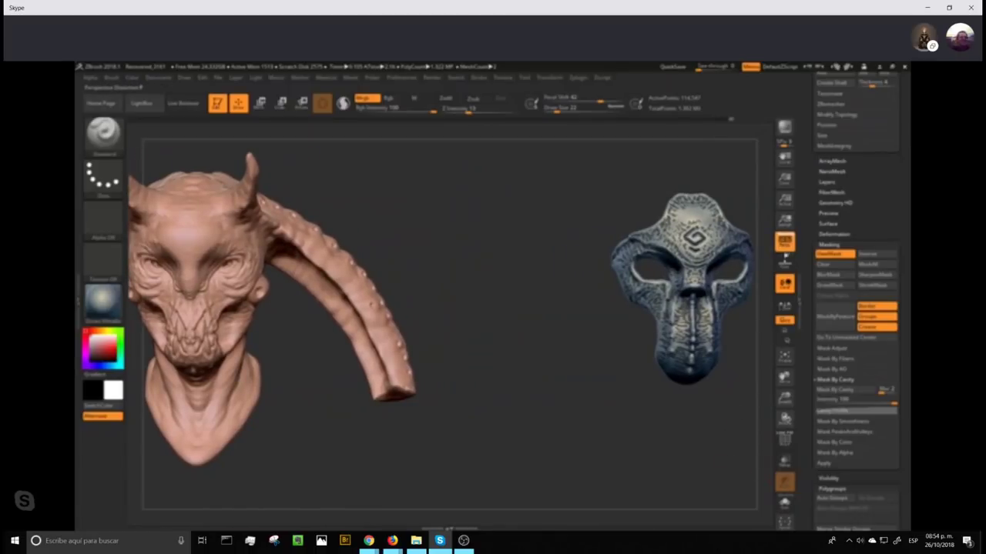
left_click(785, 504)
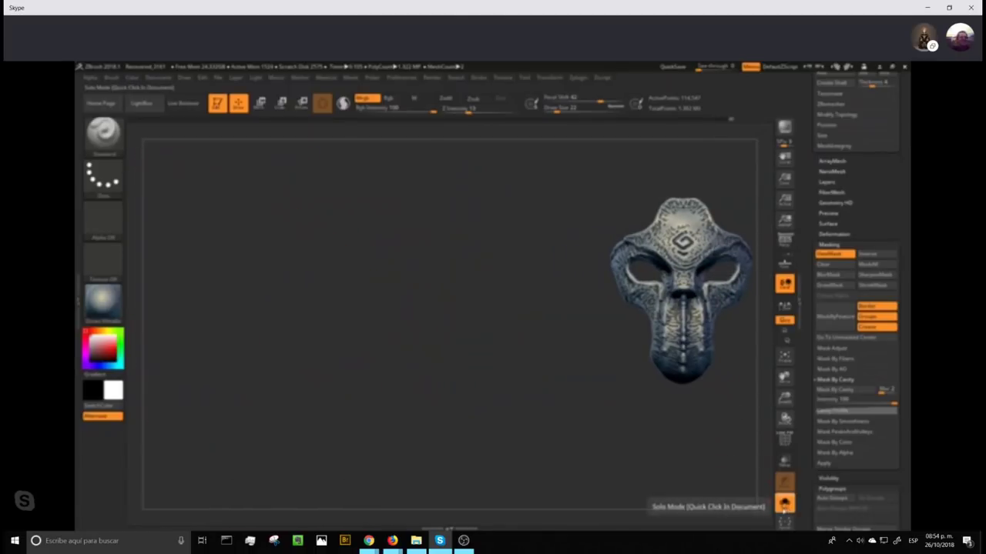
left_click(784, 505)
left_click(784, 524)
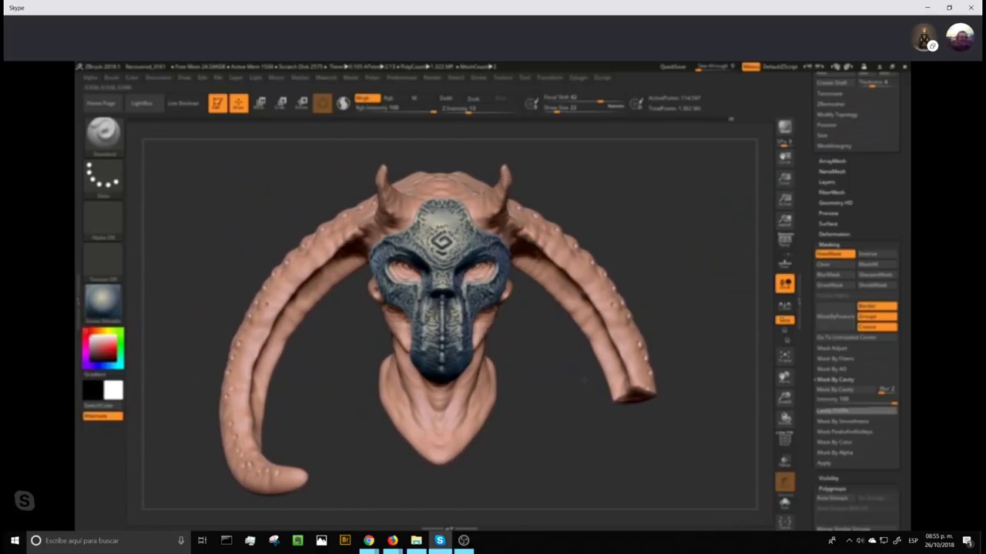
left_click_drag(585, 379, 678, 361, "alt")
left_click(785, 523)
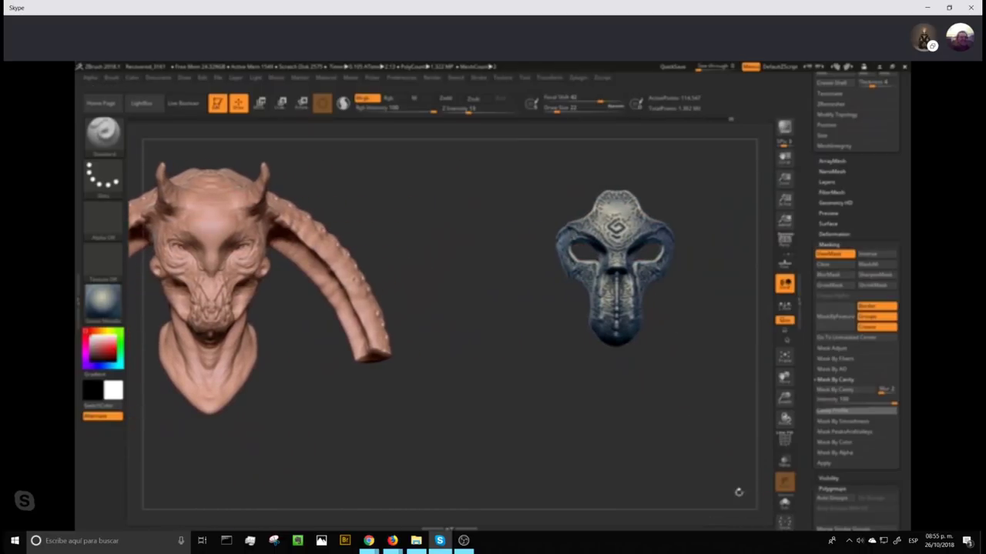
left_click(784, 523)
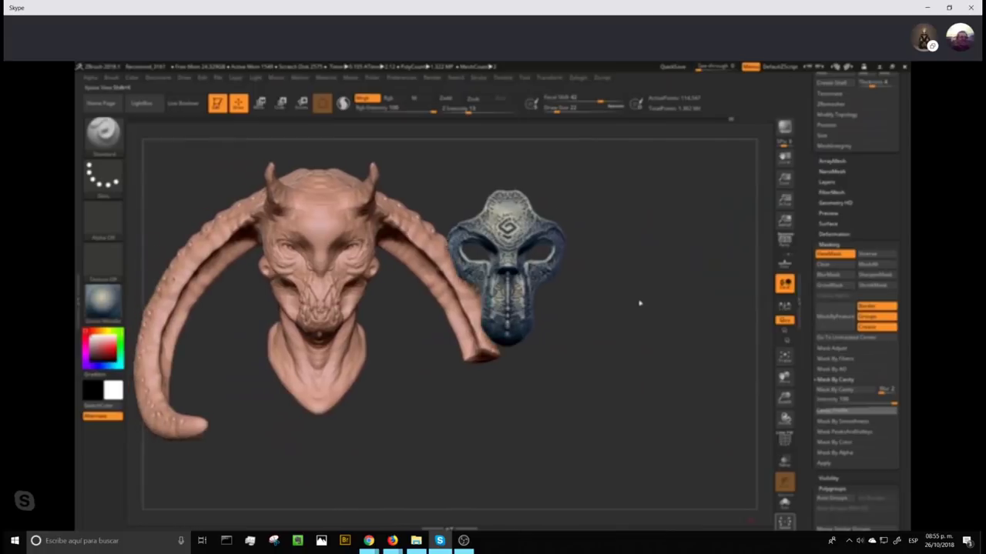
left_click_drag(634, 304, 647, 302)
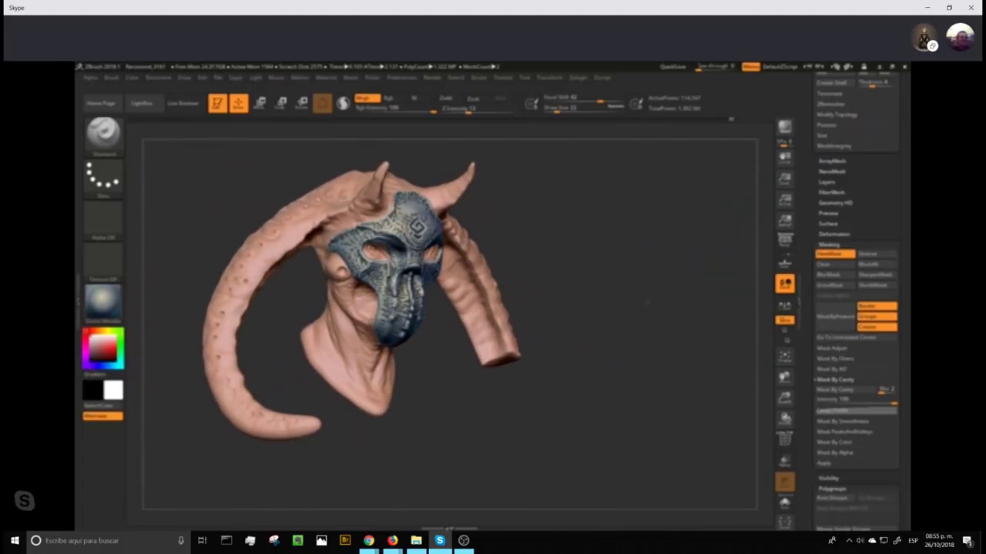
left_click(784, 523)
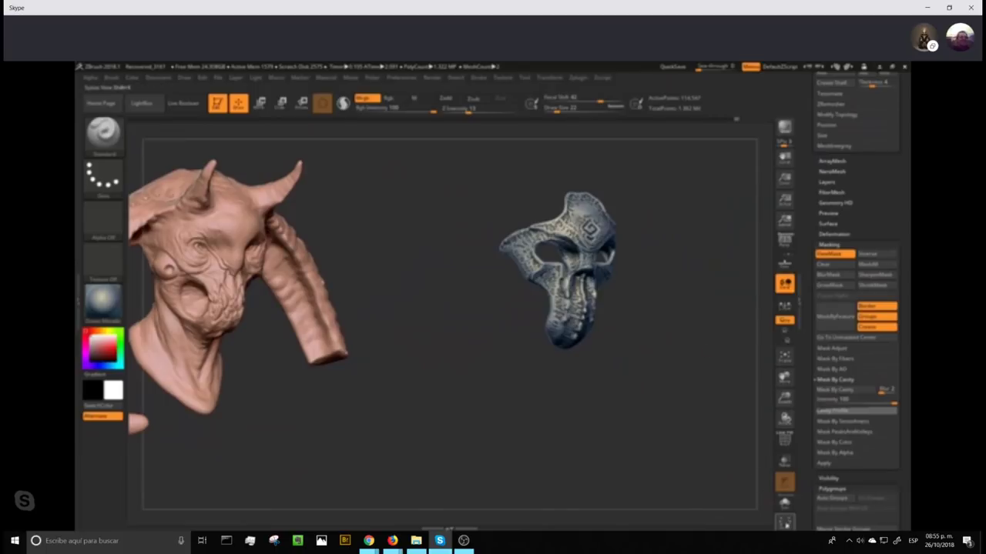
left_click(786, 527)
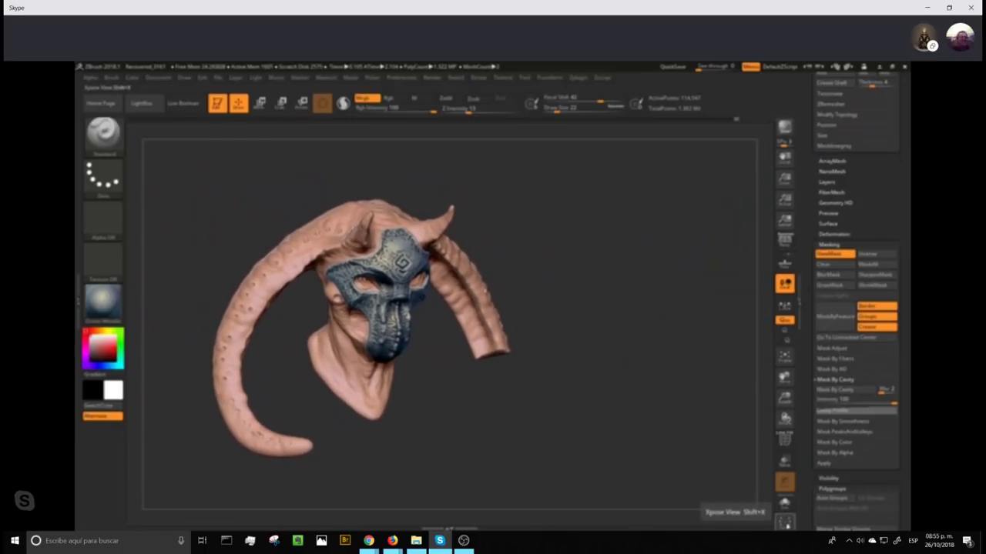
left_click(785, 524)
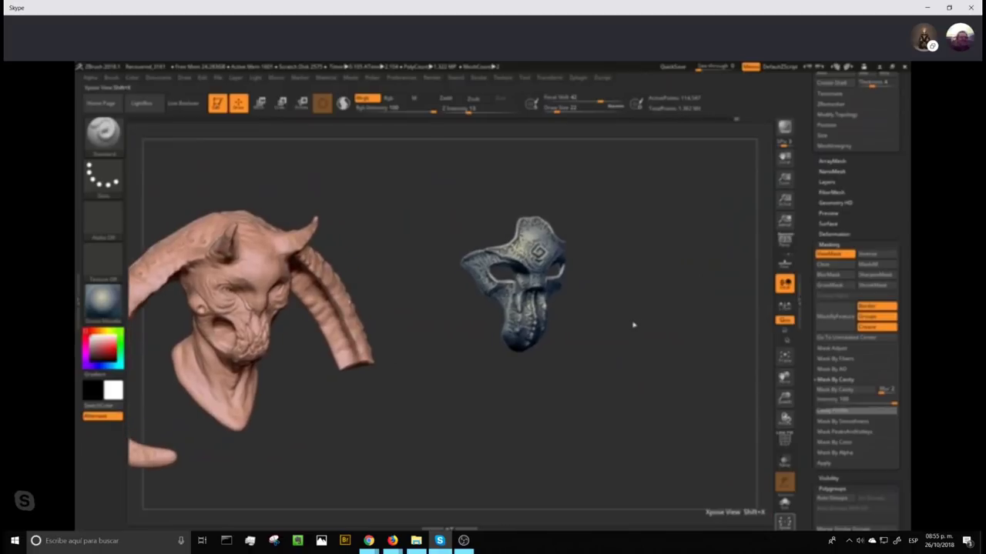
left_click(785, 524)
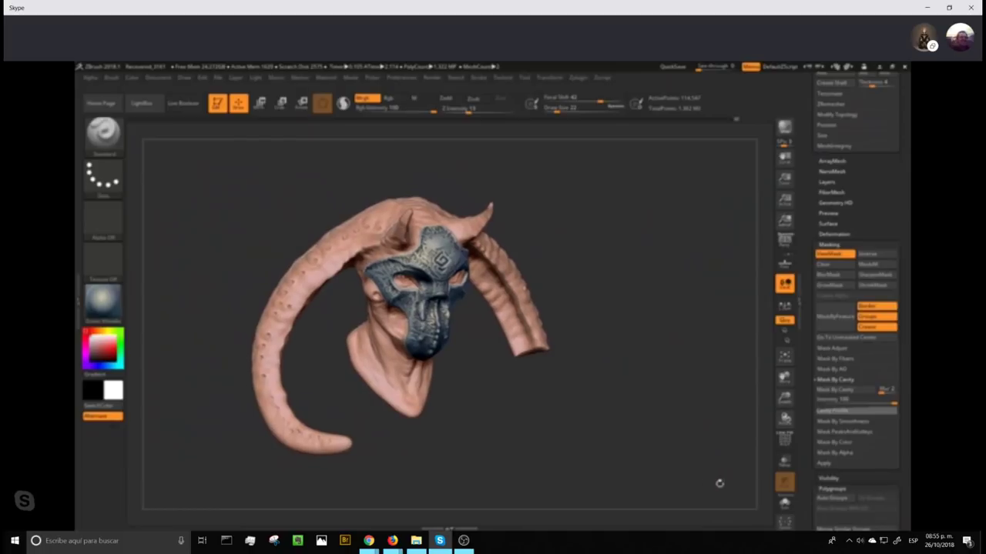
left_click(785, 524)
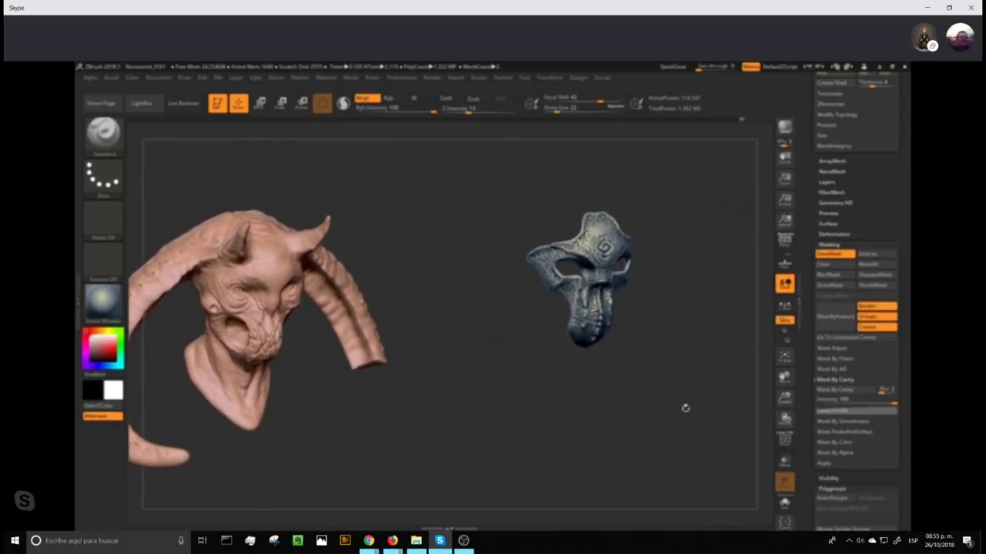
left_click(786, 523)
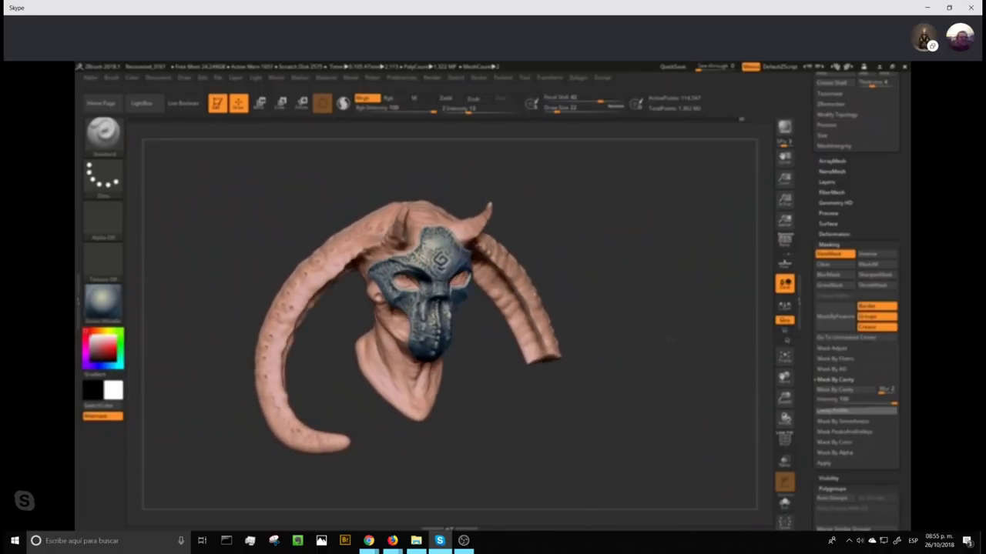
- Make the horned head the active subtool and isolate it with Solo, framing the wrinkled face from the front
mouse_move(670, 339)
left_mouse_down()
mouse_move(667, 315)
mouse_move(669, 364)
left_mouse_up()
mouse_move(649, 407)
left_mouse_down("alt")
mouse_move(649, 359)
mouse_move(638, 414)
left_mouse_up("alt")
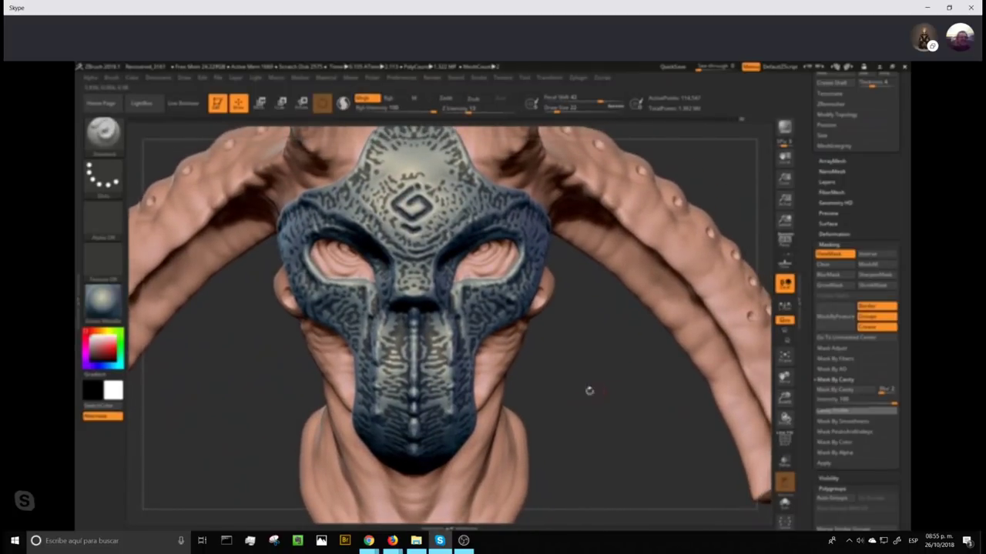
left_click(498, 356, "alt")
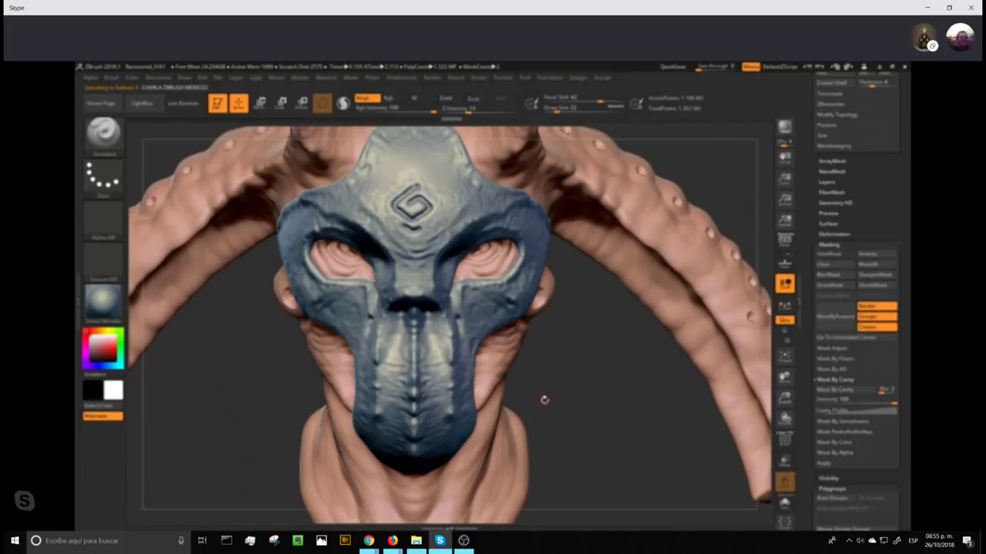
mouse_move(543, 400)
left_mouse_down()
mouse_move(664, 339)
mouse_move(634, 322)
left_mouse_up()
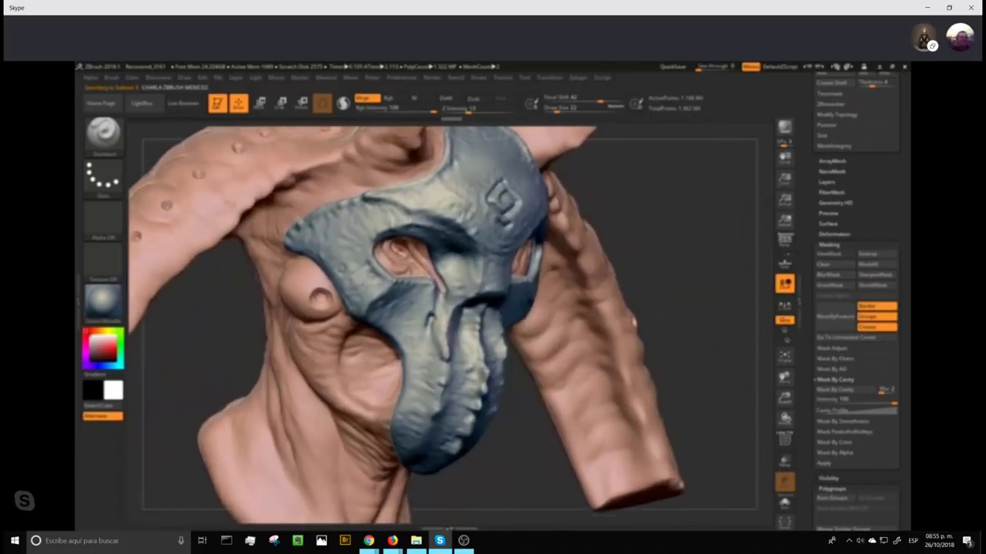
left_click_drag(655, 385, 628, 442)
left_click(784, 502)
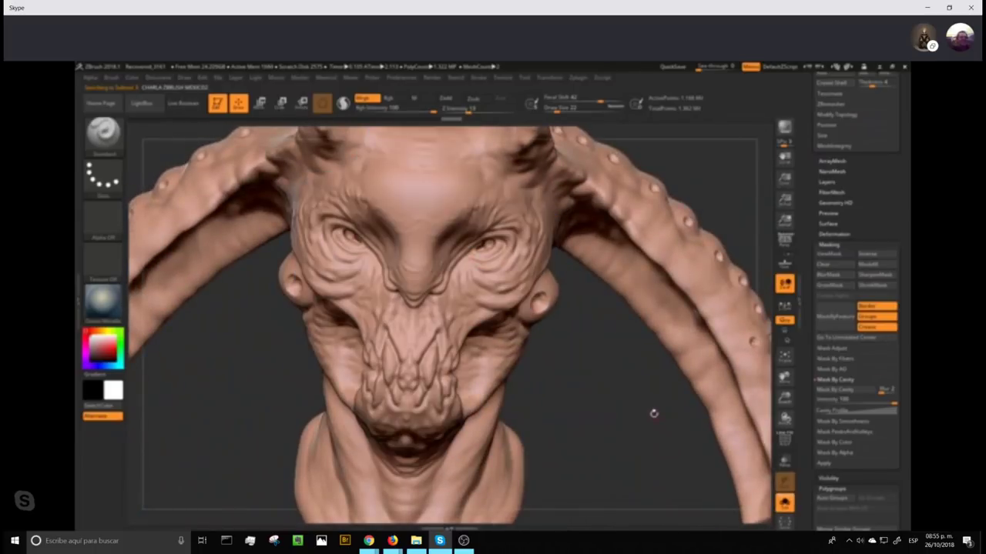
mouse_move(653, 409)
left_mouse_down("alt")
mouse_move(646, 441)
mouse_move(695, 414)
left_mouse_up("alt")
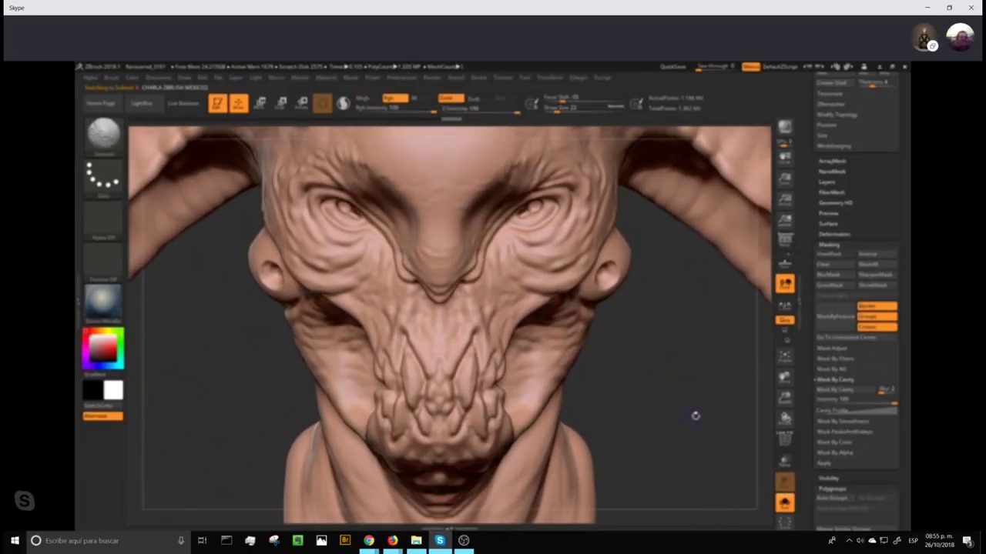
- Choose the SkinShade4 material and set the brush to paint material and color together with Mrgb
left_click(104, 305)
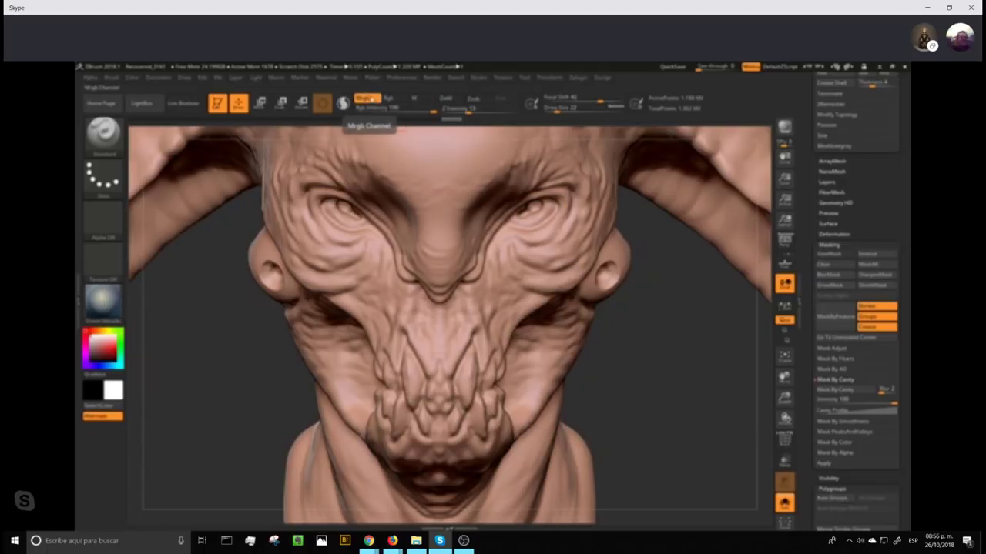
left_click(395, 99)
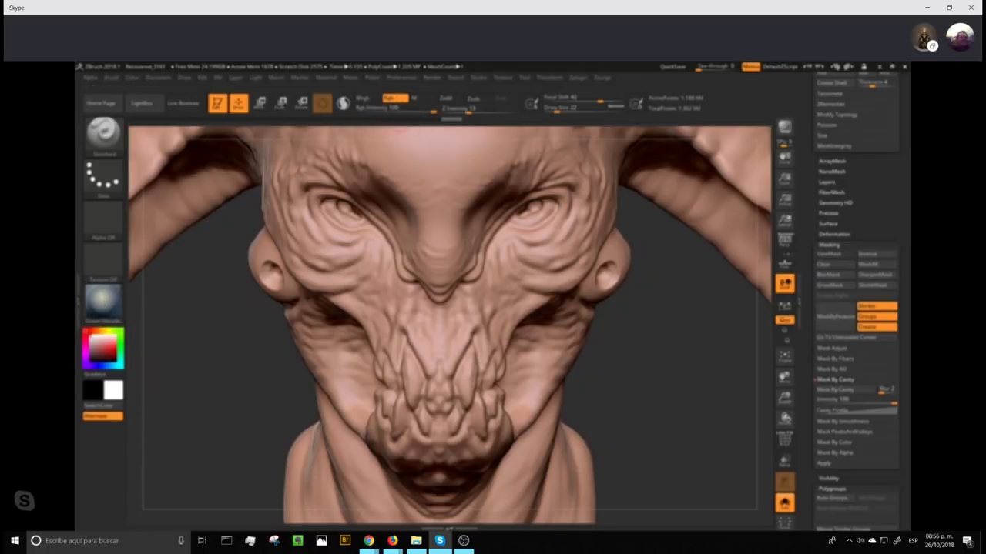
left_click(105, 303)
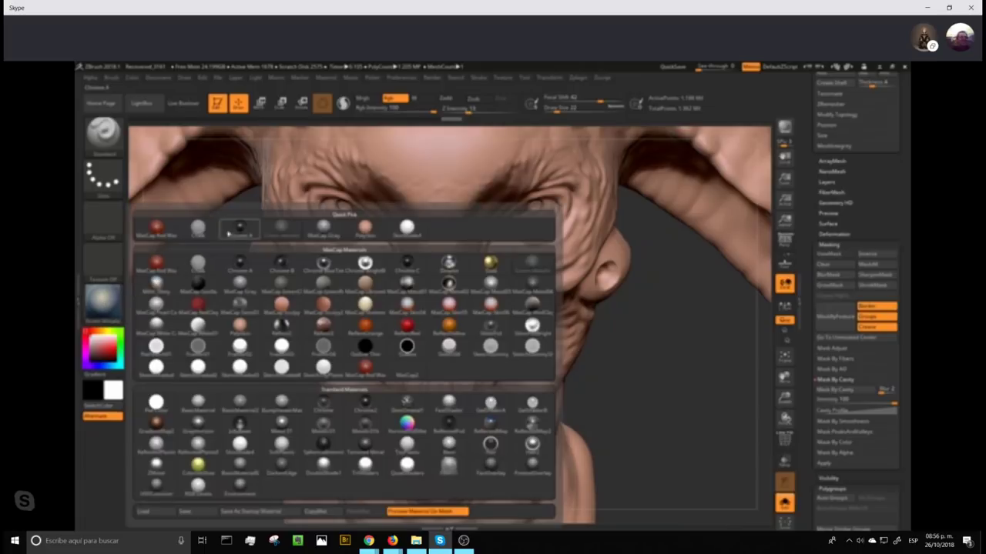
left_click(406, 228)
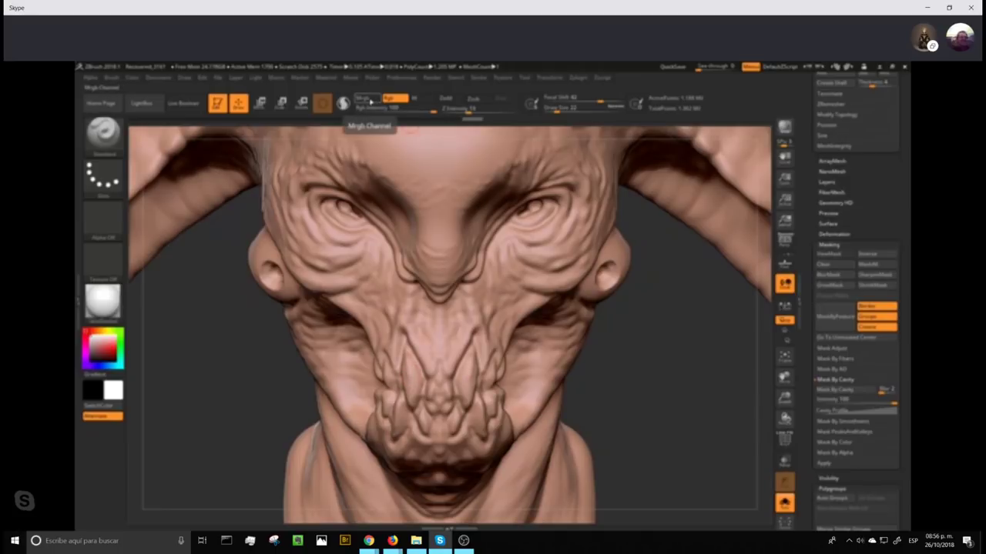
left_click(368, 99)
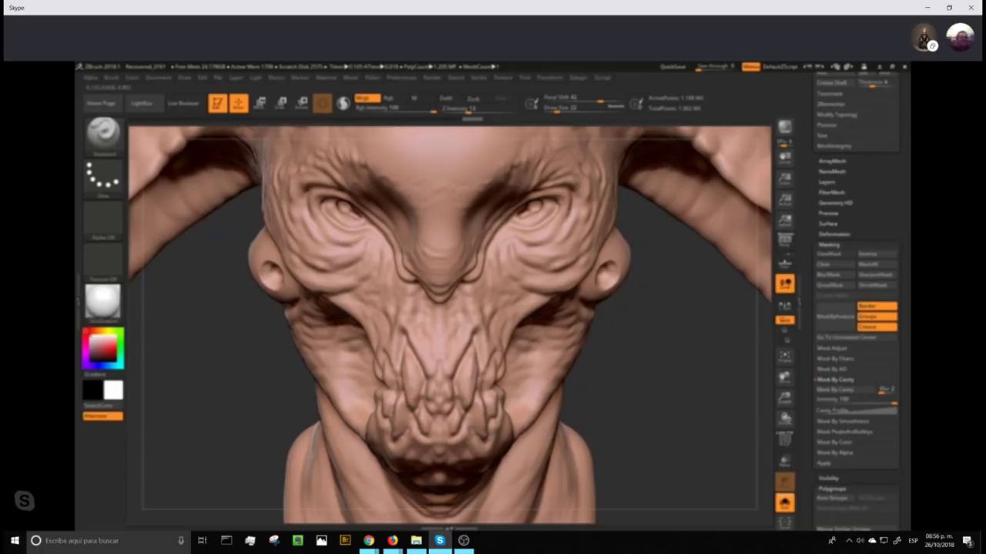
- Try to paint the two large fangs white at the current mesh resolution
left_click_drag(467, 373, 466, 401)
left_click_drag(413, 383, 406, 347)
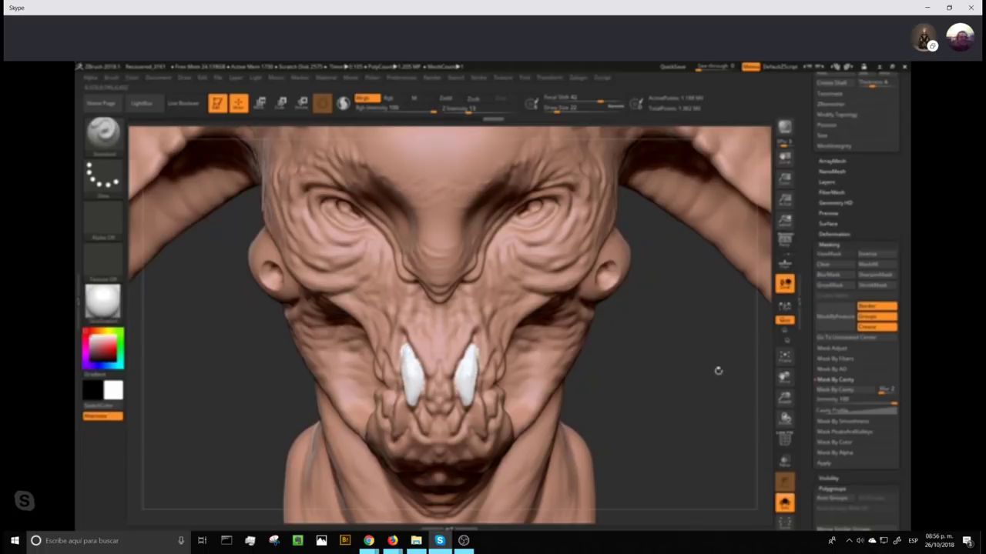
key("ctrl+z")
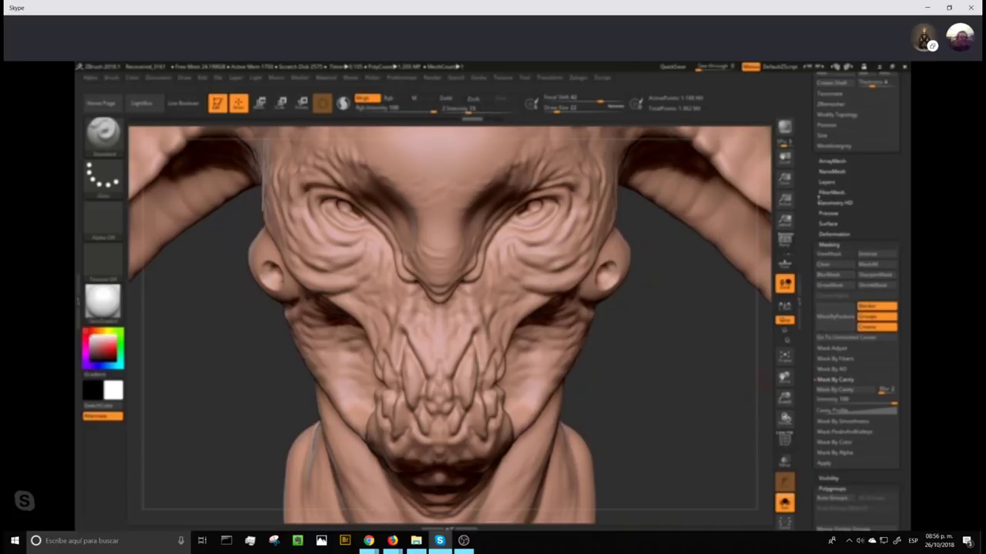
- Subdivide the horned head's mesh once more and try painting the large fangs and small front teeth white at full Rgb intensity
scroll(822, 278, "up", 6)
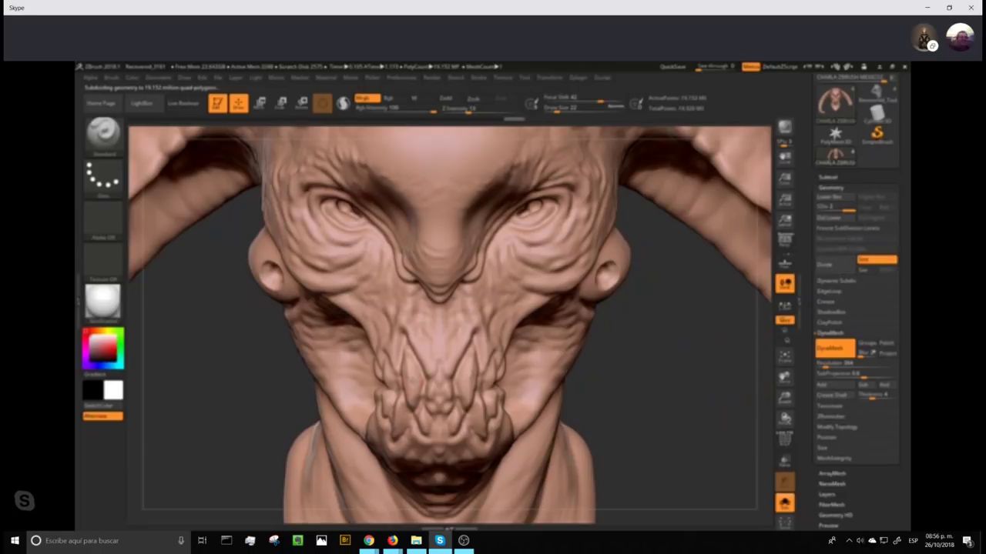
mouse_move(414, 393)
left_mouse_down()
mouse_move(410, 361)
mouse_move(412, 402)
mouse_move(436, 394)
left_mouse_up()
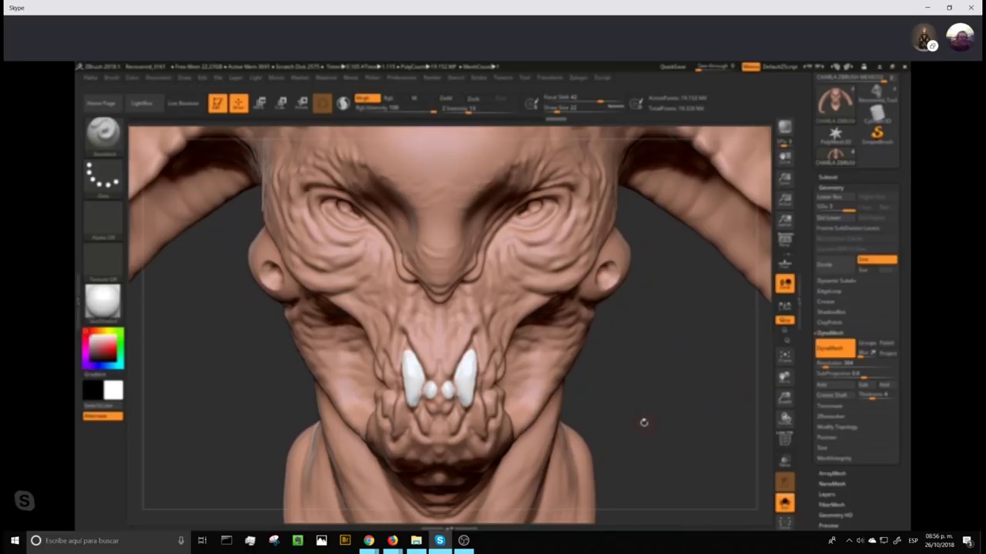
left_click_drag(642, 420, 404, 374)
- Undo the white paint on the fangs and front teeth
key("ctrl+z")
key("shift")
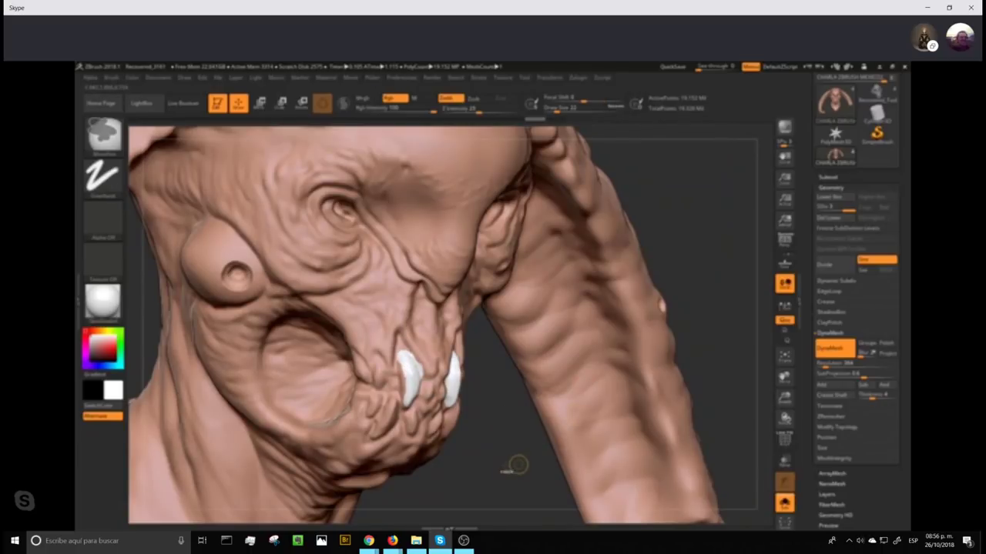
key("ctrl+z")
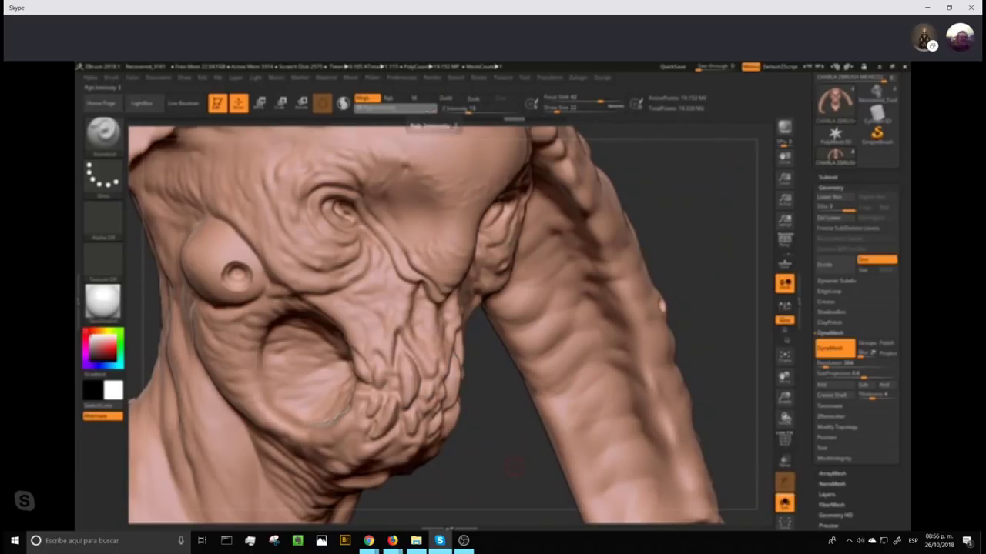
- Lower the Rgb intensity to 52 and paint all the upper and lower teeth and fangs white
left_click(413, 109)
mouse_move(550, 454)
left_mouse_down()
mouse_move(532, 405)
mouse_move(605, 382)
mouse_move(436, 337)
mouse_move(441, 354)
mouse_move(435, 328)
mouse_move(475, 375)
mouse_move(467, 314)
mouse_move(486, 369)
mouse_move(471, 383)
mouse_move(467, 318)
left_mouse_up()
mouse_move(459, 379)
left_mouse_down()
mouse_move(440, 418)
mouse_move(458, 385)
mouse_move(430, 394)
mouse_move(435, 374)
mouse_move(418, 372)
left_mouse_up()
mouse_move(416, 327)
left_mouse_down()
mouse_move(428, 354)
mouse_move(416, 327)
left_mouse_up()
mouse_move(478, 392)
left_mouse_down()
mouse_move(484, 410)
mouse_move(502, 360)
mouse_move(499, 384)
left_mouse_up()
left_click_drag(464, 312, 458, 318)
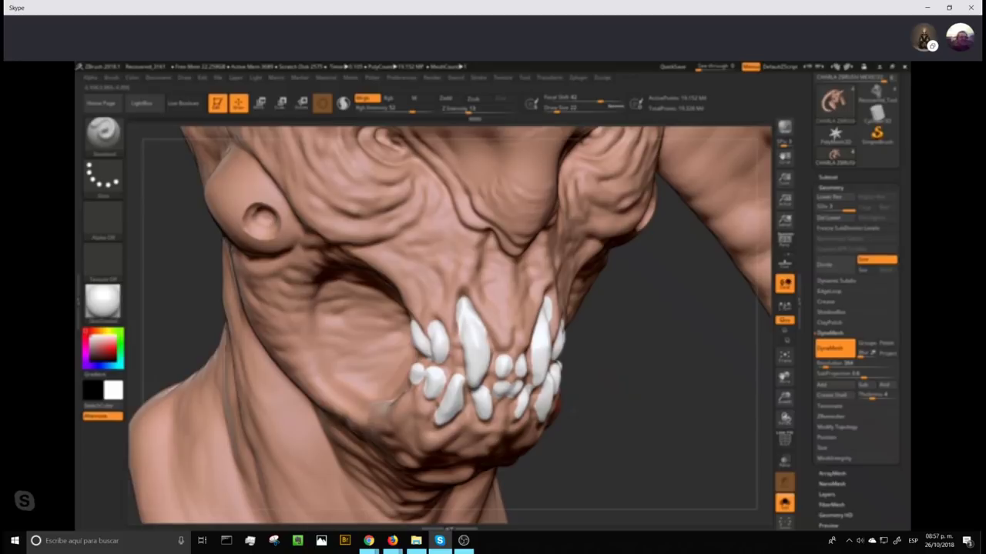
mouse_move(631, 409)
left_mouse_down("alt")
mouse_move(727, 241)
mouse_move(661, 277)
mouse_move(746, 310)
left_mouse_up("alt")
left_click_drag(647, 377, 562, 492)
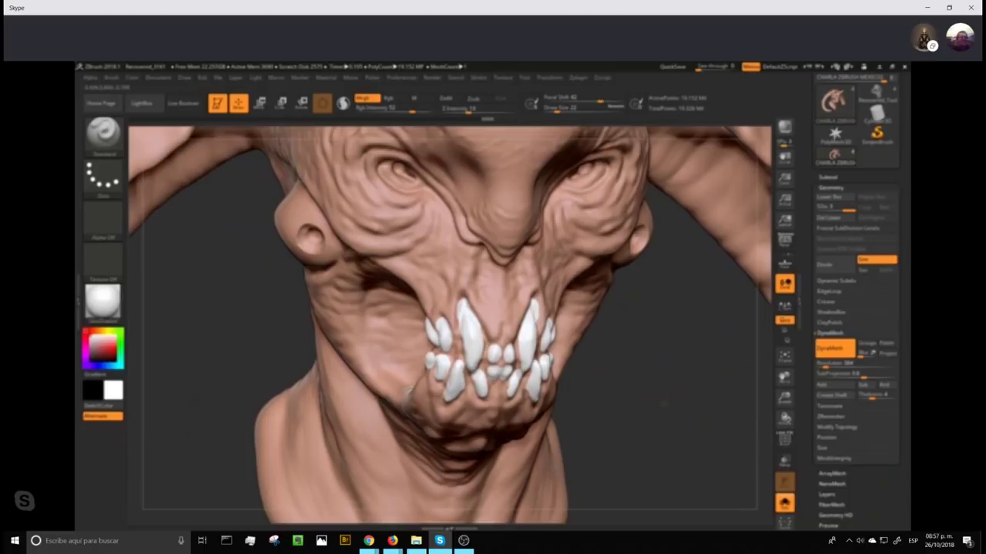
- Turn off Solo to show the full bust and set the mask's material to Green Metallic
left_click_drag(664, 400, 728, 258)
left_click_drag(693, 299, 545, 400)
left_click(784, 504)
left_click(110, 303)
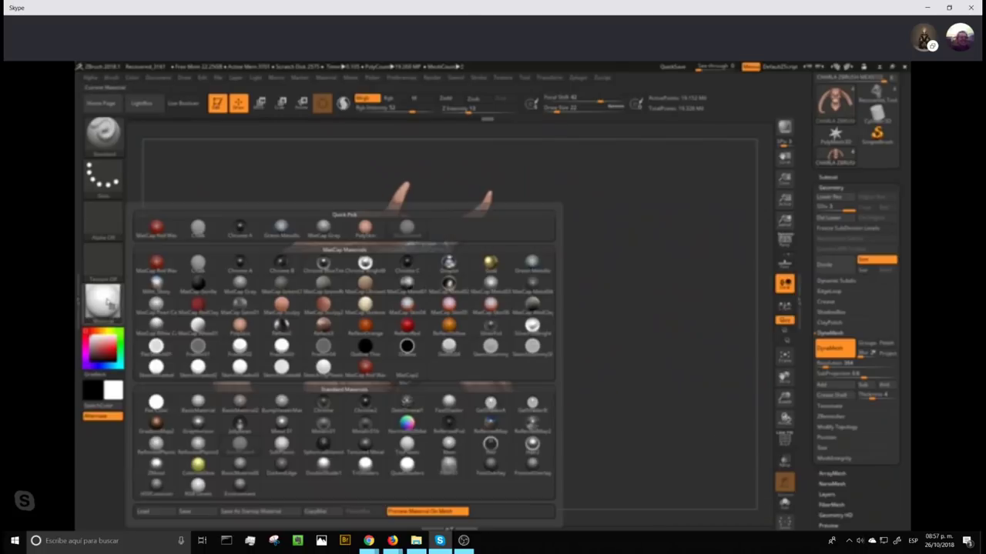
left_click(279, 223)
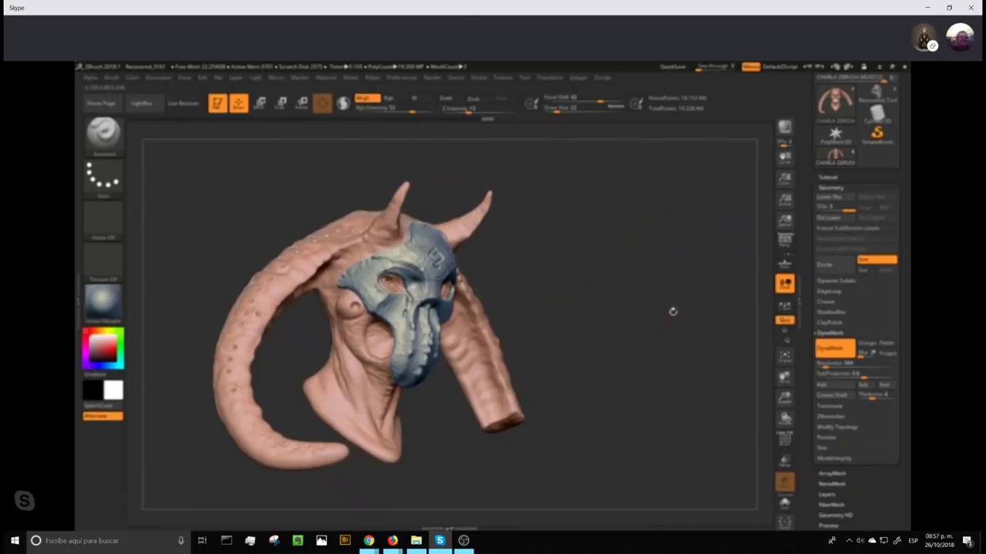
mouse_move(674, 311)
left_mouse_down()
mouse_move(693, 314)
mouse_move(702, 343)
mouse_move(716, 299)
mouse_move(702, 292)
mouse_move(687, 314)
mouse_move(660, 302)
mouse_move(690, 303)
left_mouse_up()
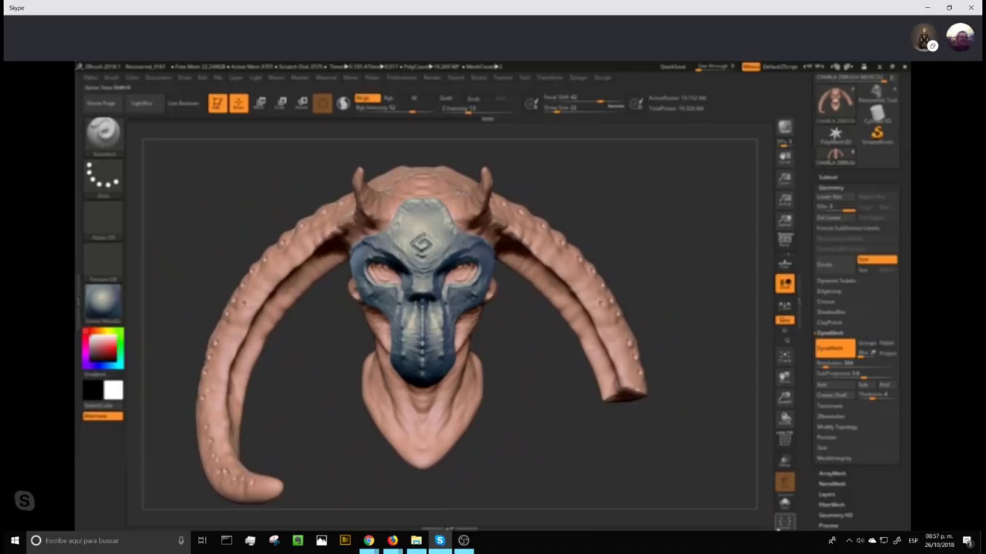
left_click(786, 524)
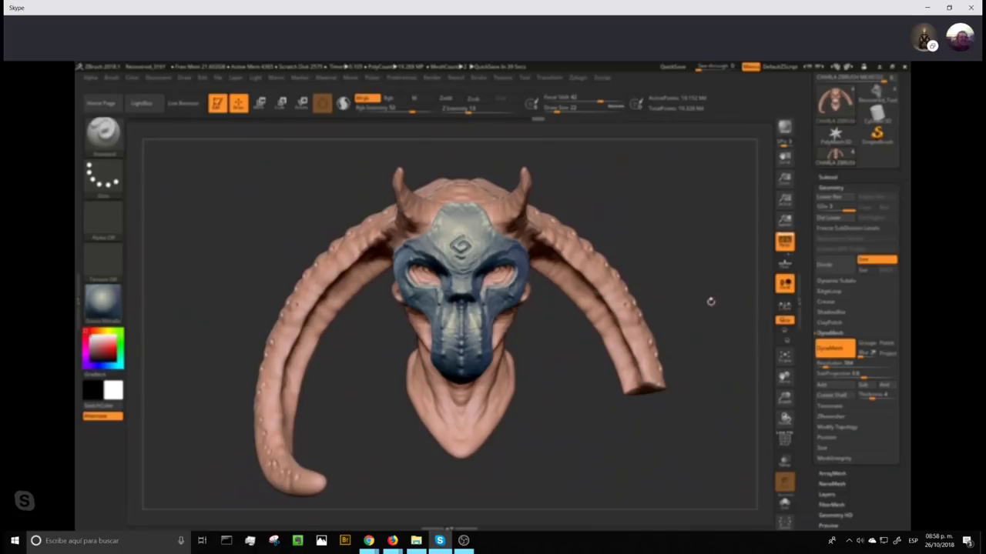
- Minimize the File Explorer image search results and return to the shared sculpt
key("alt+Tab")
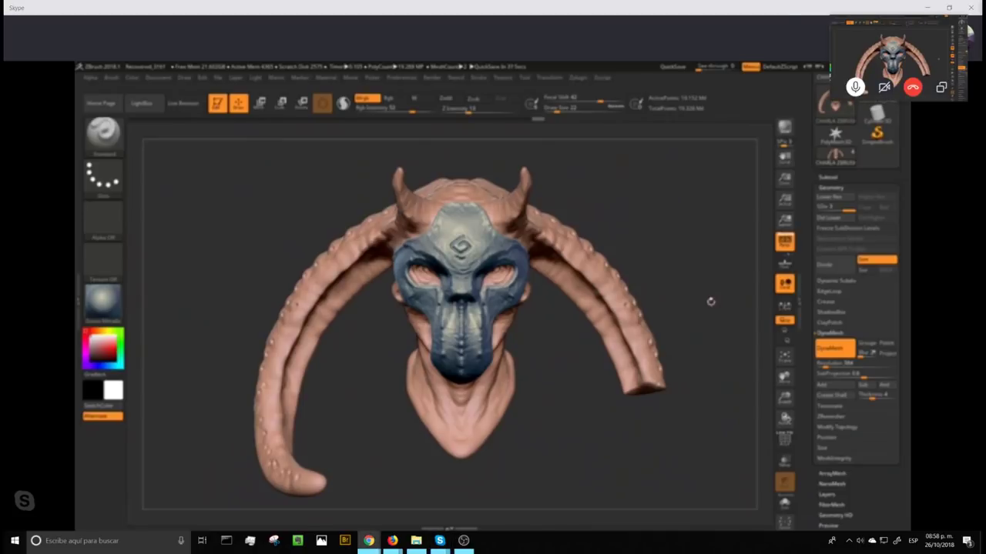
key("alt+Tab")
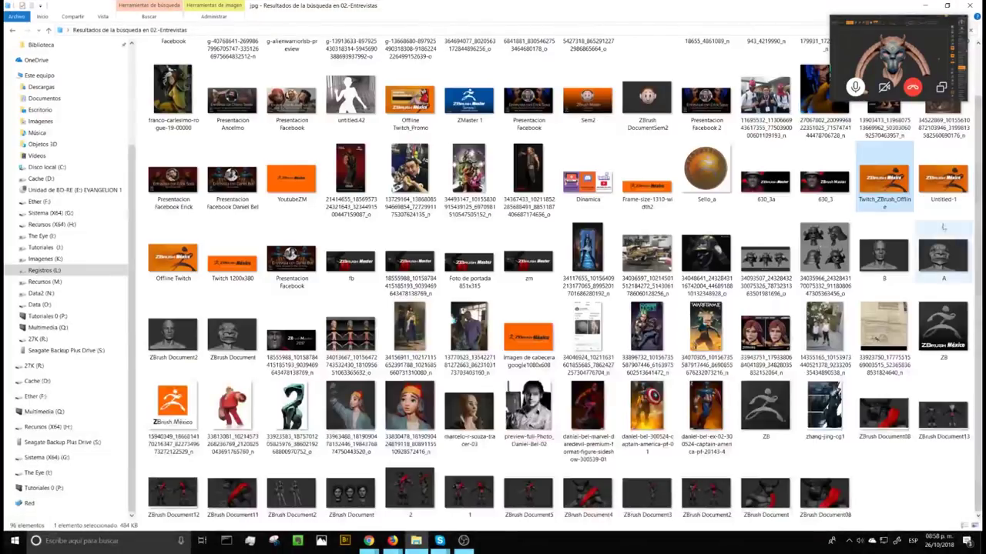
left_click(925, 5)
mouse_move(924, 306)
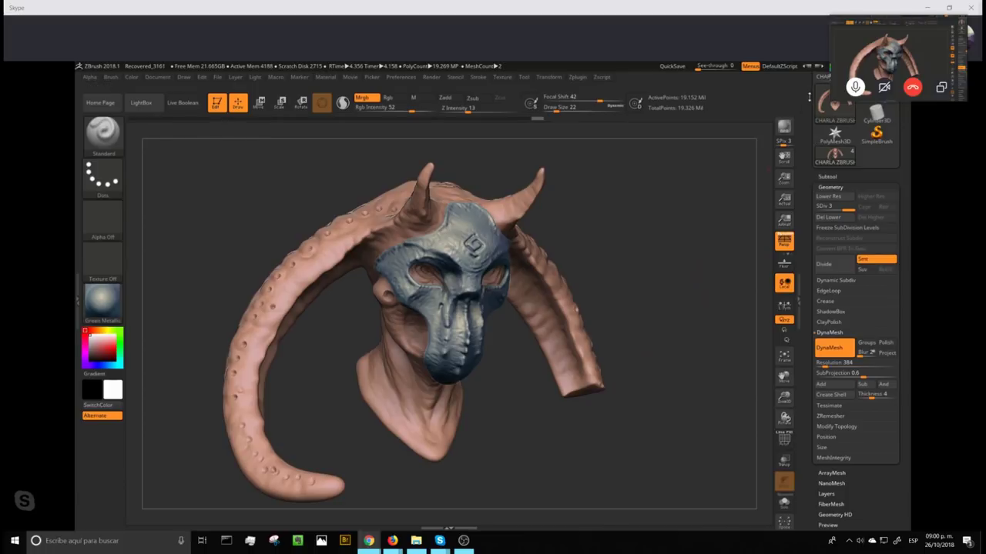
- Save the tool to the Desktop as CHARLA ZBRUSH MEXICO.ZTL over the existing file
left_click_drag(809, 97, 824, 202)
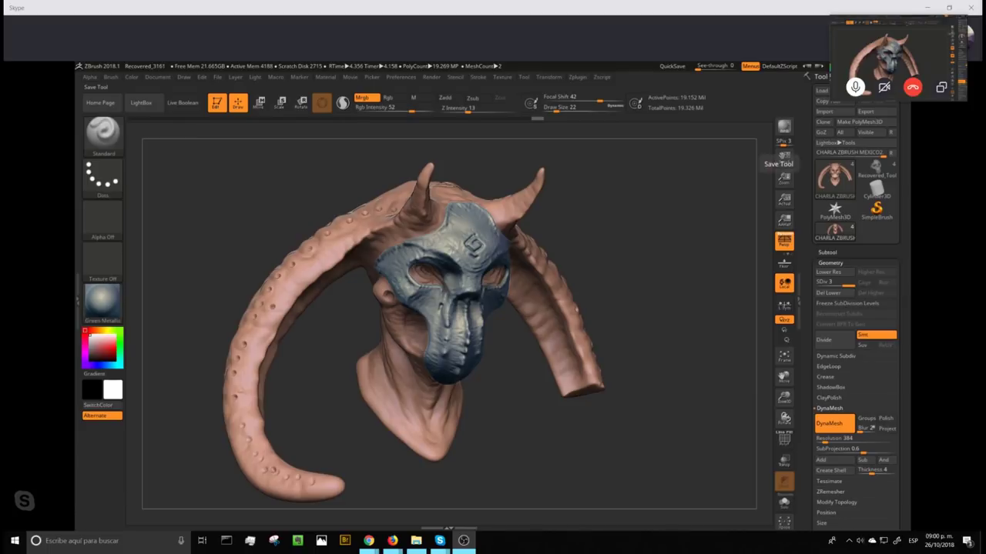
left_click(866, 90)
left_click(830, 499)
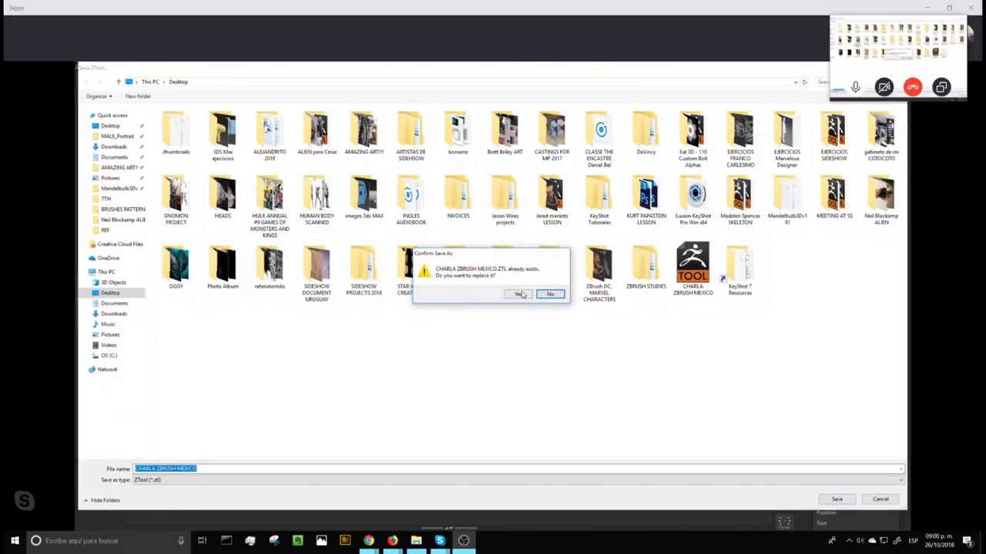